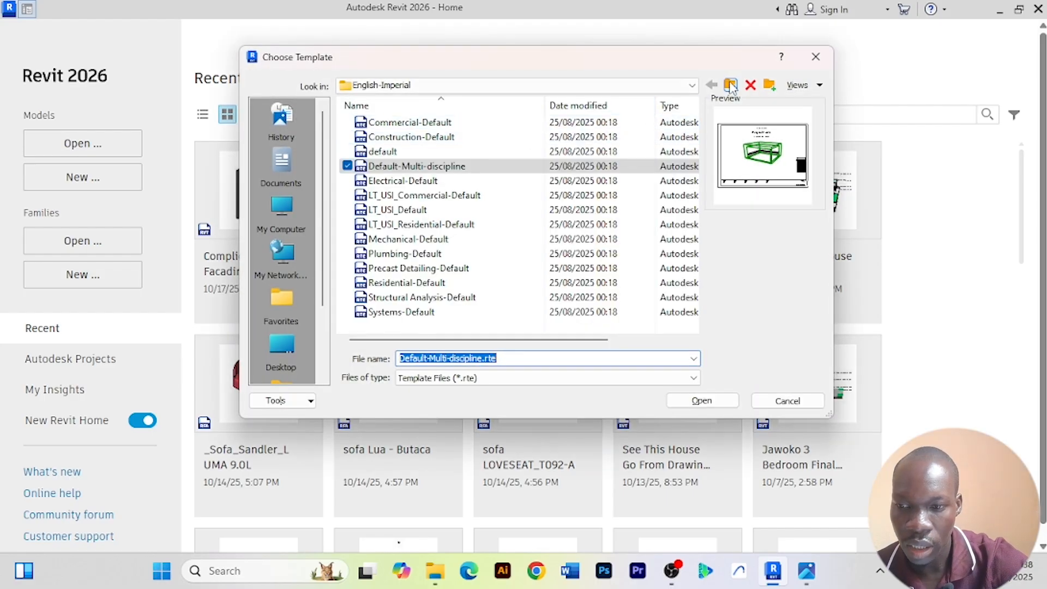
Create a new project from the DefaultMetric template in the English templates folder
left_click(733, 90)
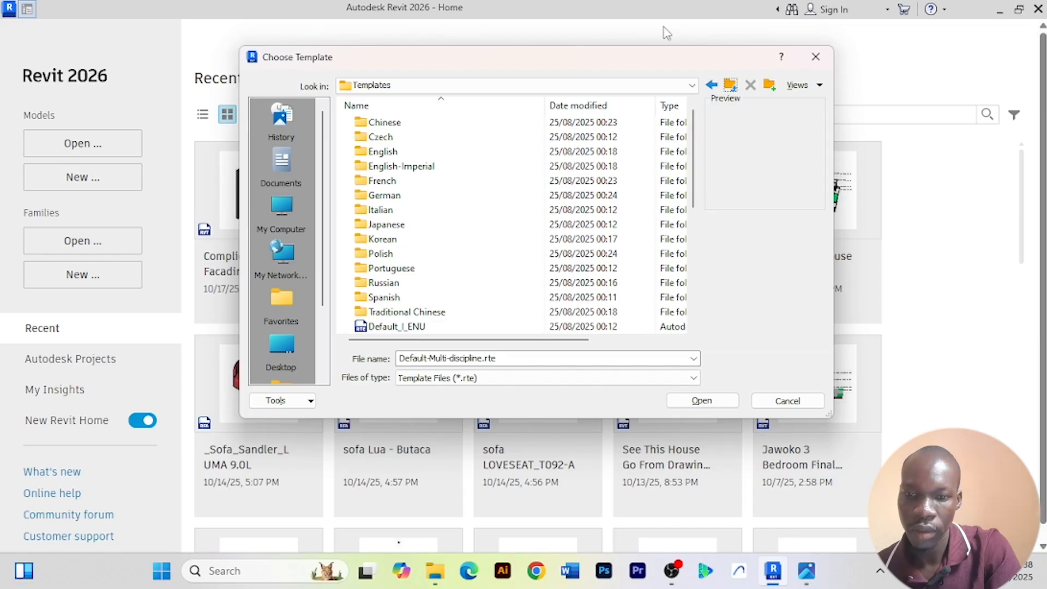
double_click(386, 152)
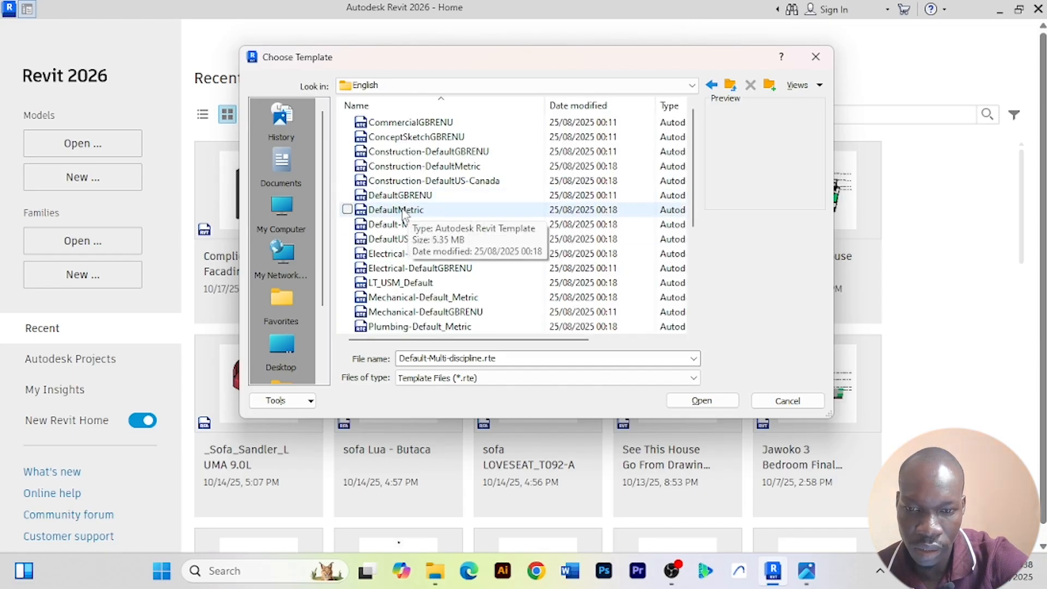
double_click(397, 210)
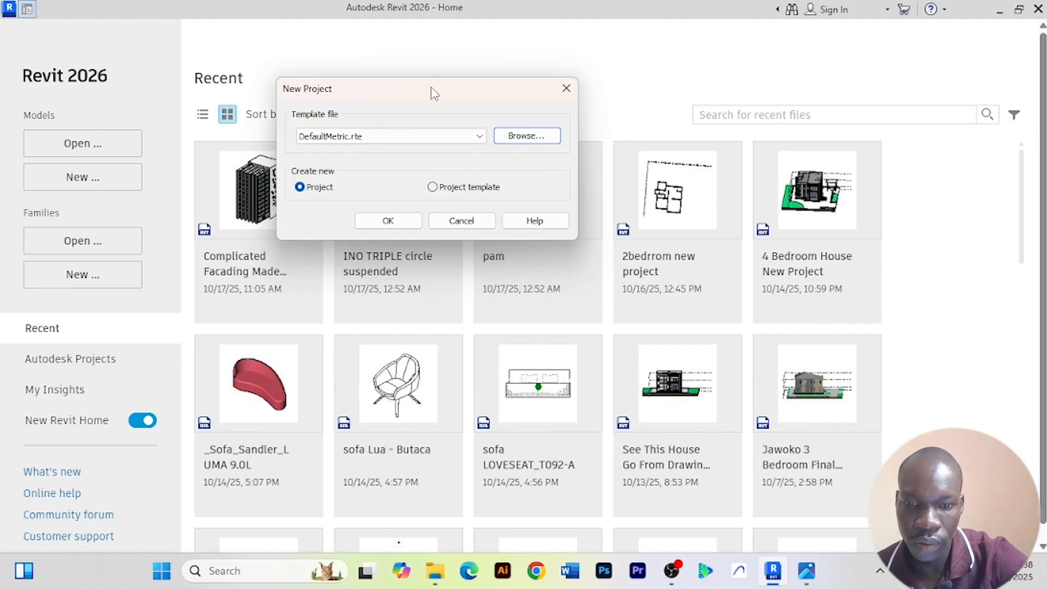
left_click(412, 218)
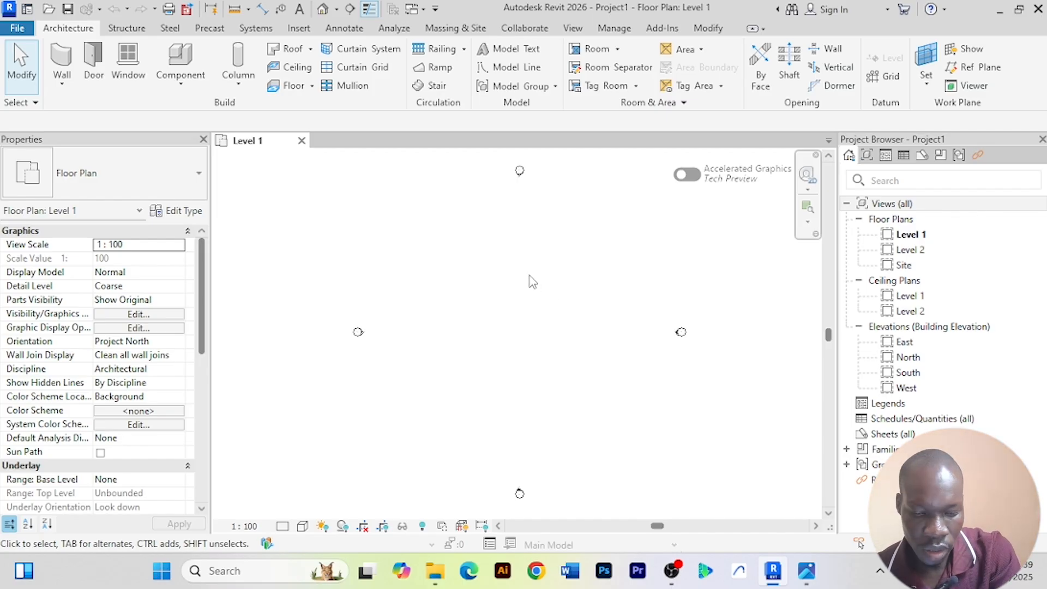
Examine the hospital building reference image in the photo viewer, and return to the Revit project
key("alt+Tab")
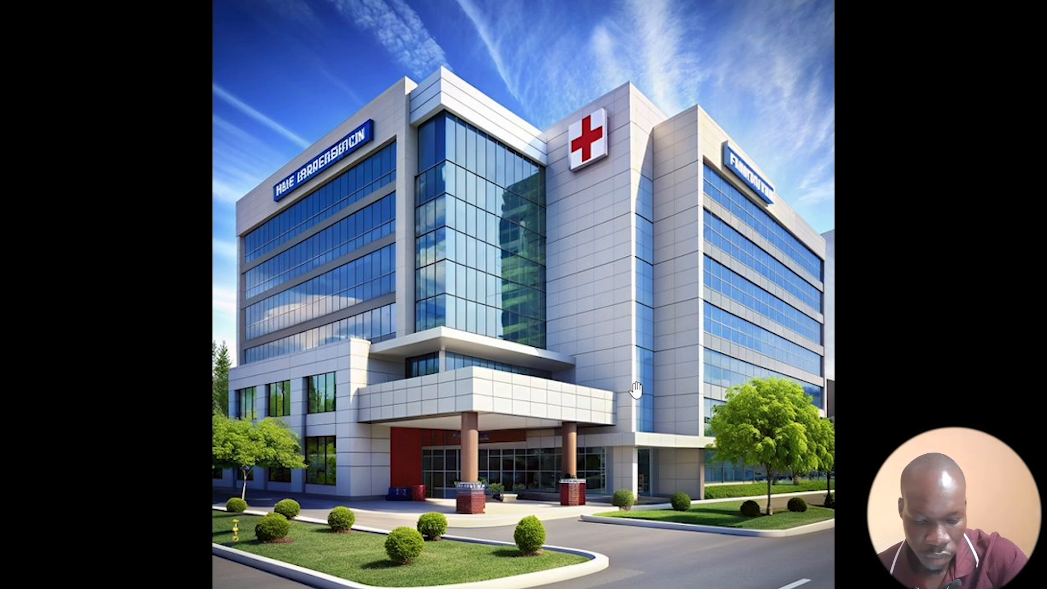
key("alt+Tab")
key("alt+Tab")
key("alt+Tab")
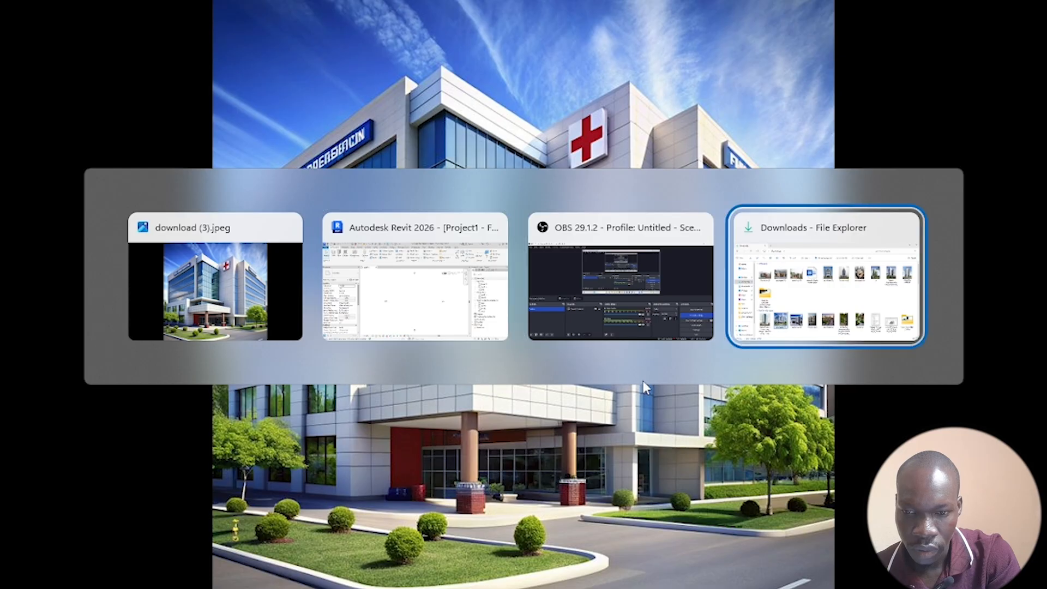
key("alt+Tab")
key("alt+Tab")
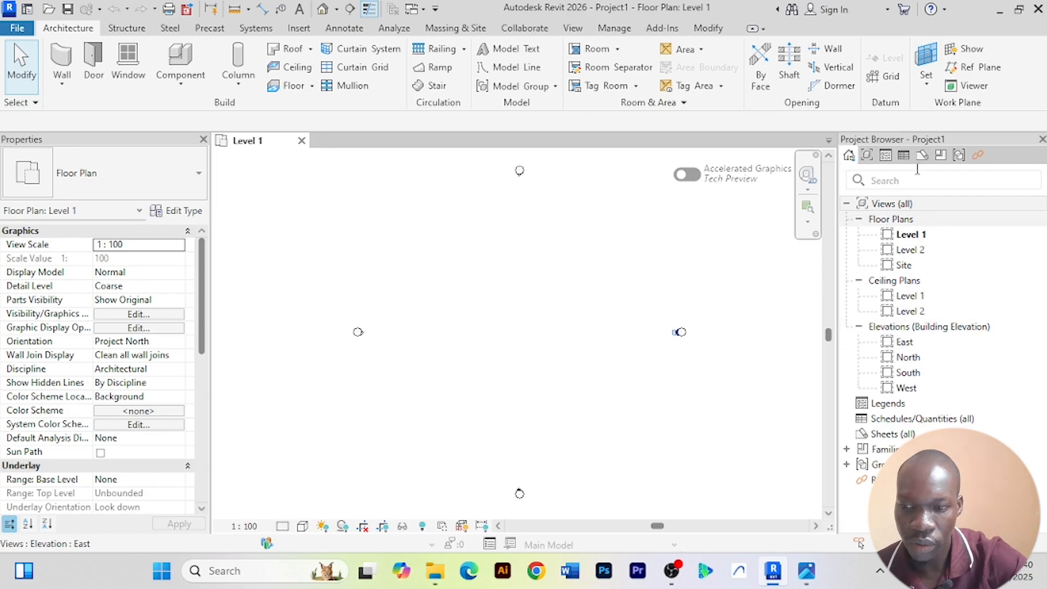
Open the East building elevation view
left_click(907, 343)
double_click(906, 343)
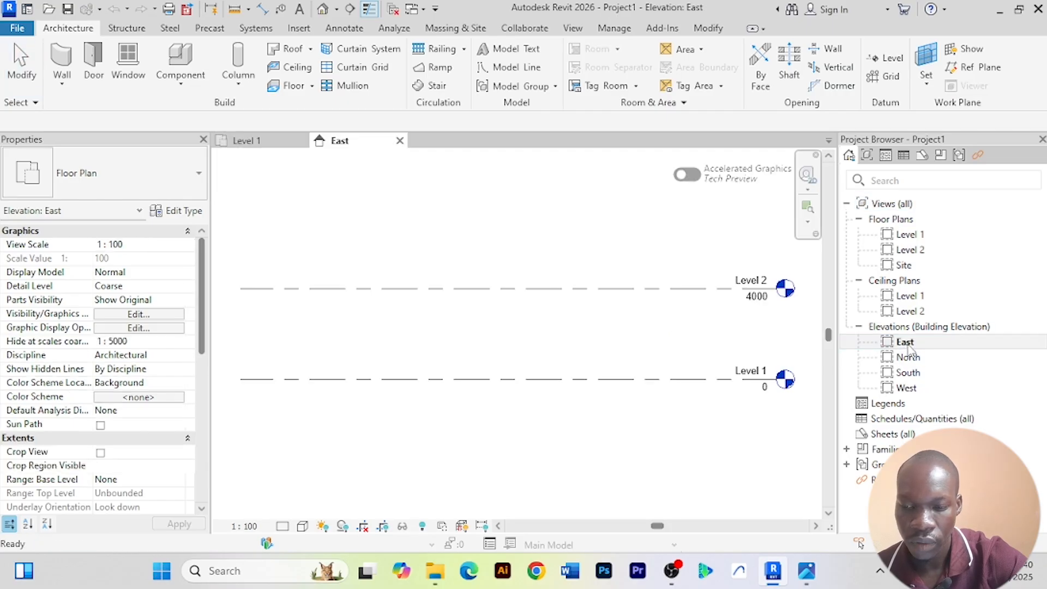
scroll(738, 434, "up", 1)
middle_click_drag(633, 464, 584, 446)
scroll(686, 455, "up", 1)
middle_click_drag(689, 437, 662, 466)
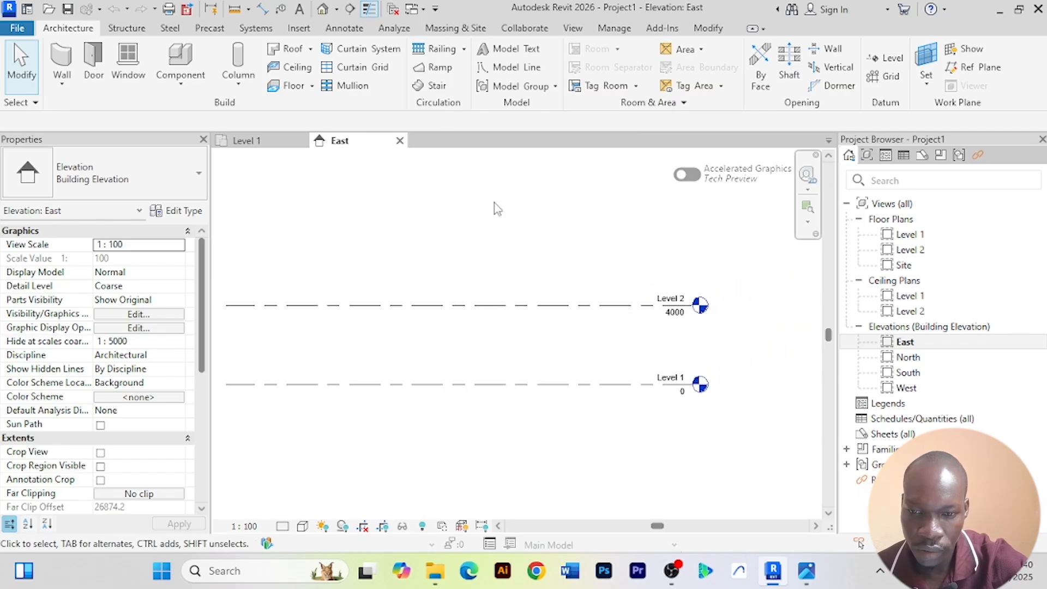
scroll(508, 208, "down", 1)
middle_click_drag(517, 222, 490, 248)
scroll(506, 232, "down", 1)
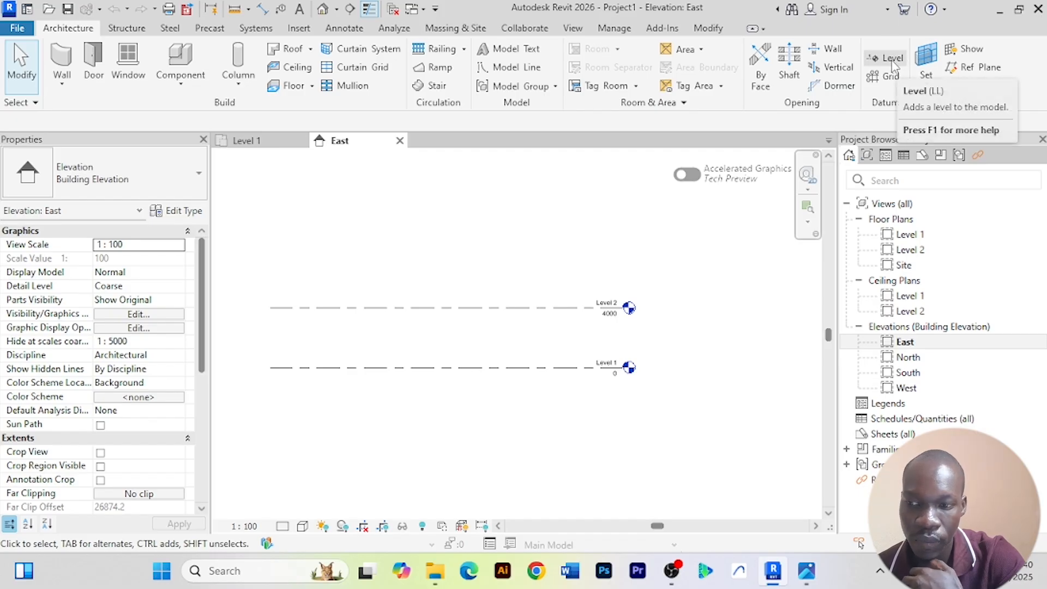
Draw two new levels above Level 2, aligned with its ends, at elevations of about 7000 and 11300
left_click(437, 308)
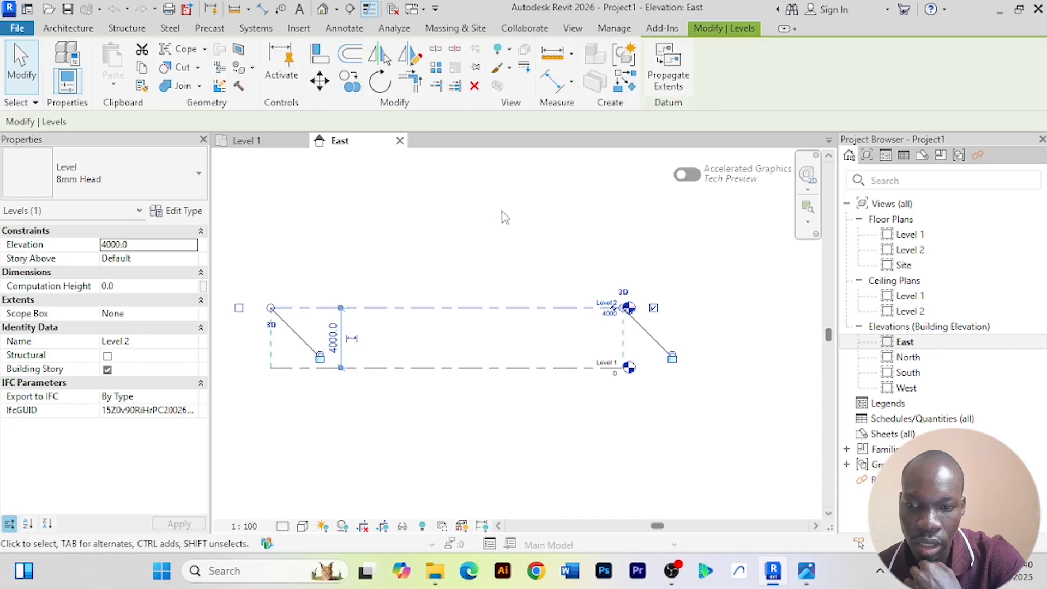
left_click(625, 86)
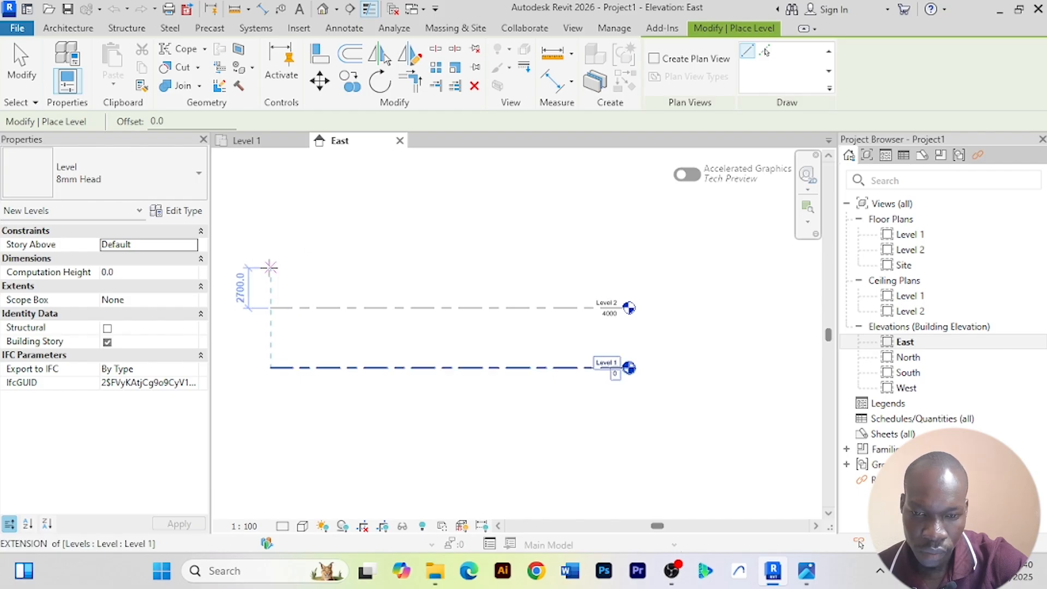
left_click(271, 264)
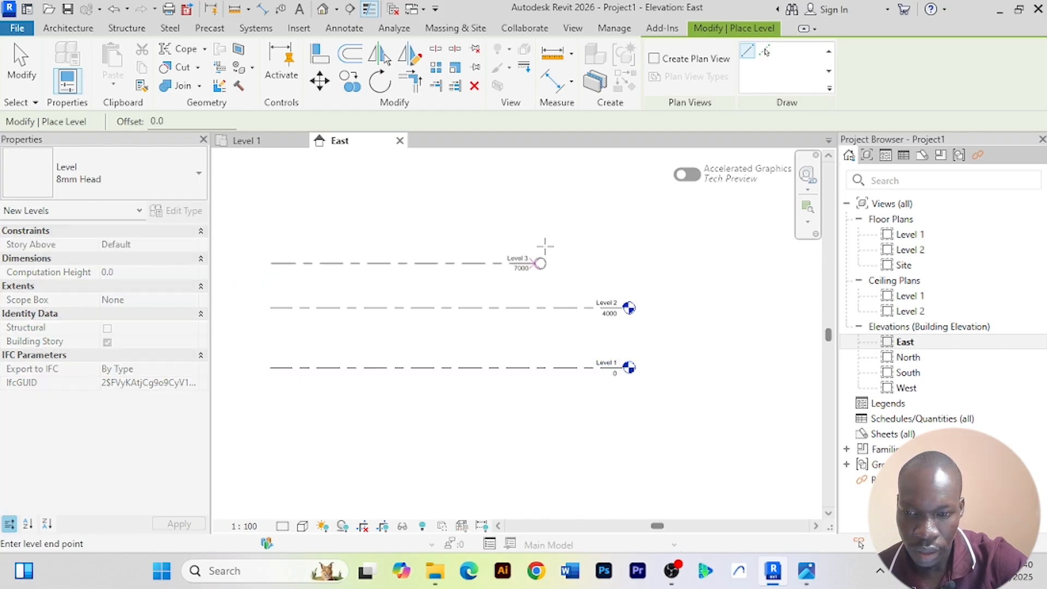
left_click(631, 243)
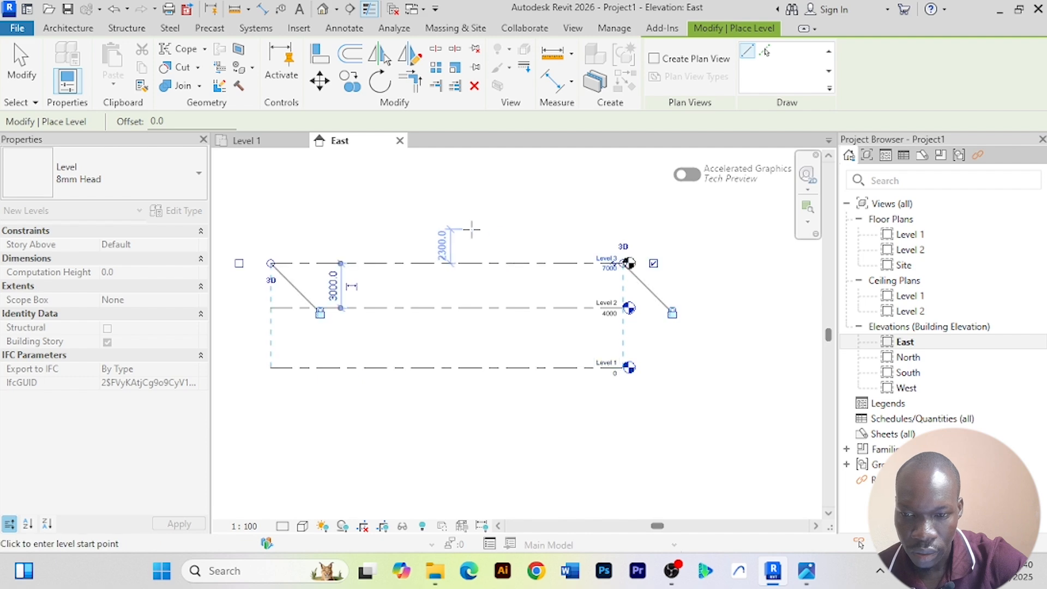
middle_click_drag(491, 207, 507, 293)
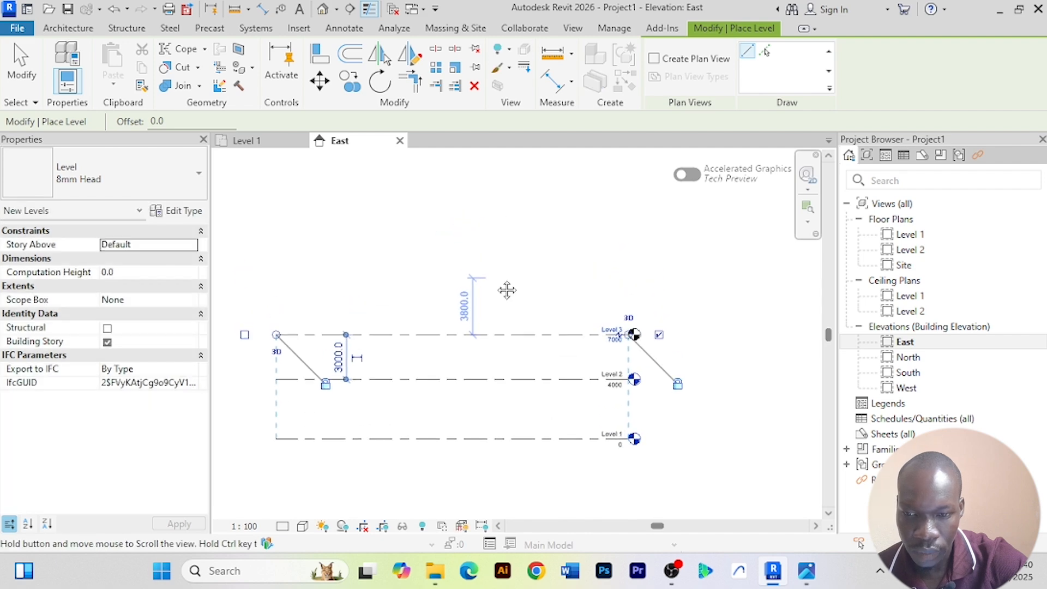
left_click(276, 271)
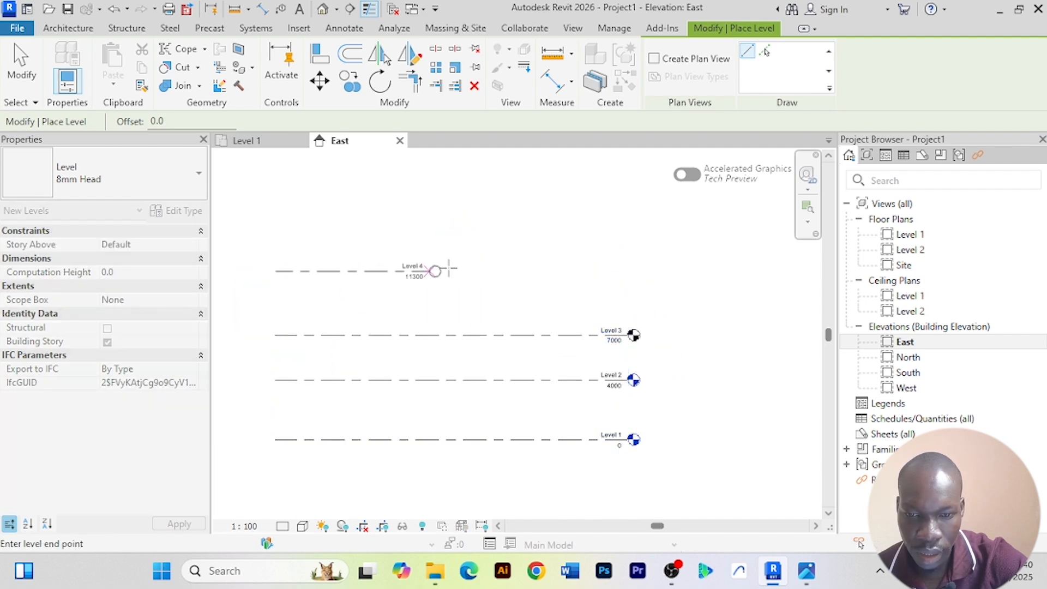
left_click(627, 261)
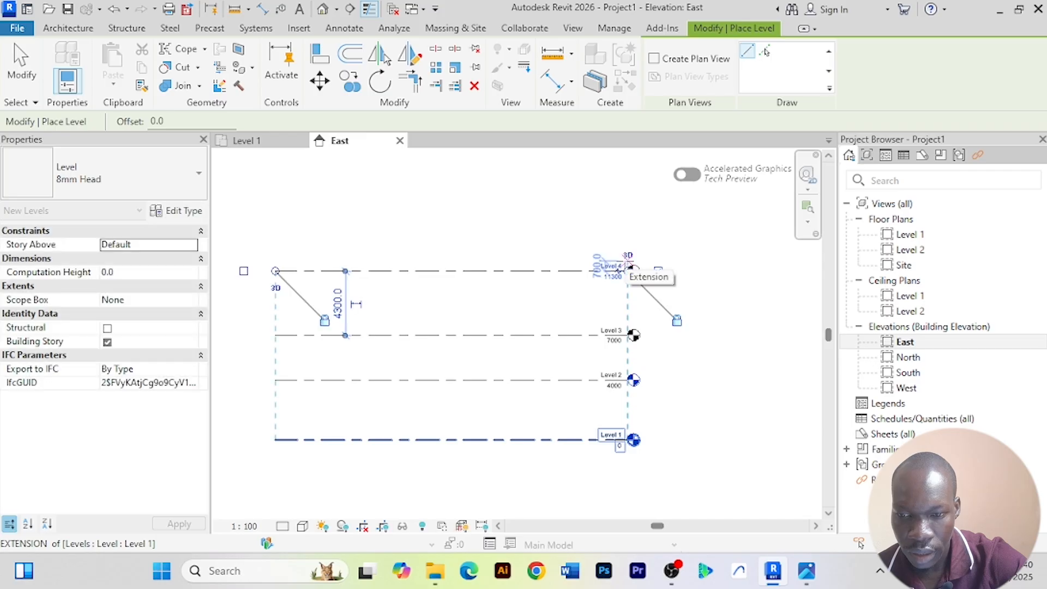
Add two levels above Level 4 at elevations of about 16200 and 23400, aligned with the existing level ends
middle_click_drag(569, 229, 589, 360)
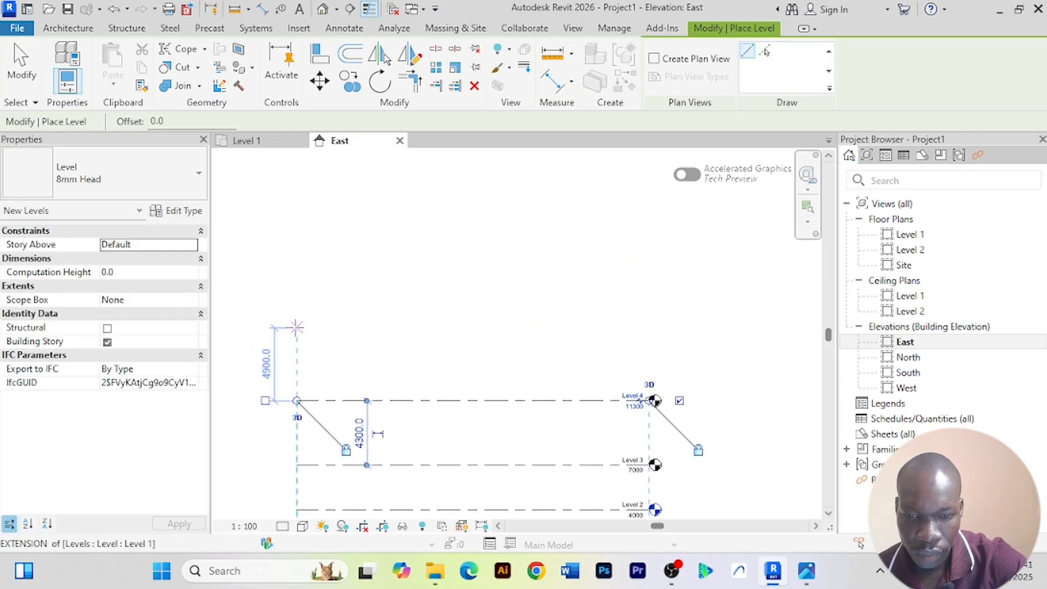
left_click(297, 328)
left_click(644, 308)
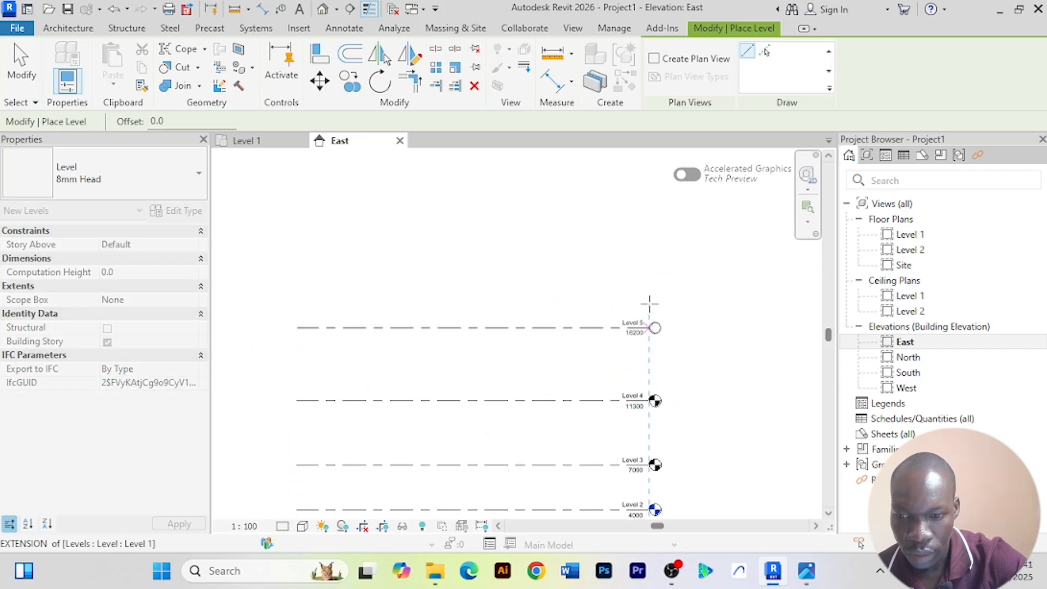
left_click(297, 219)
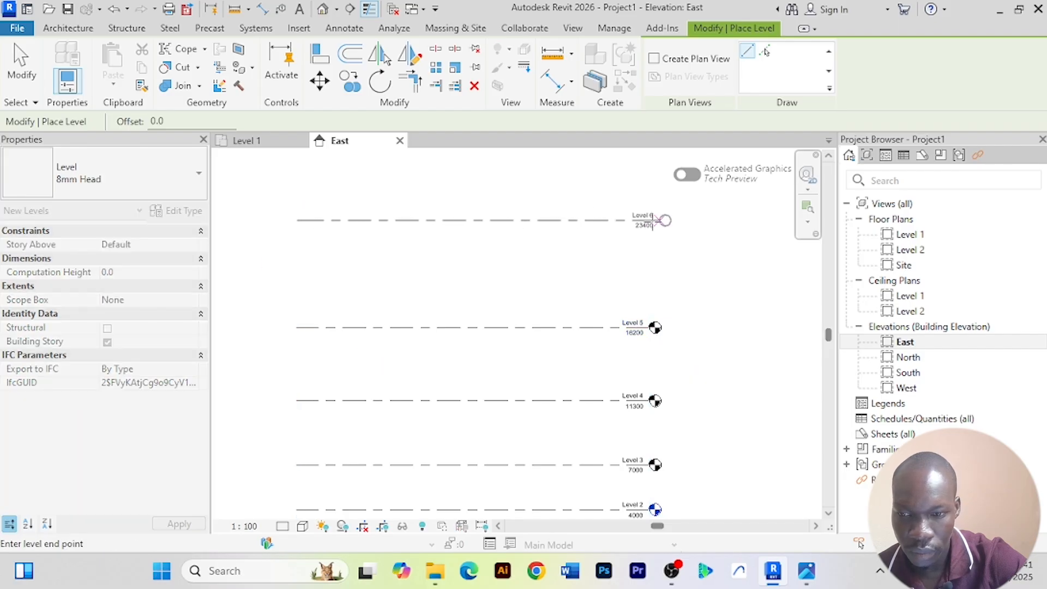
left_click(654, 220)
Add two levels above Level 6 at elevations of about 30700 and 37800, and finish placing levels
middle_click_drag(527, 213, 562, 410)
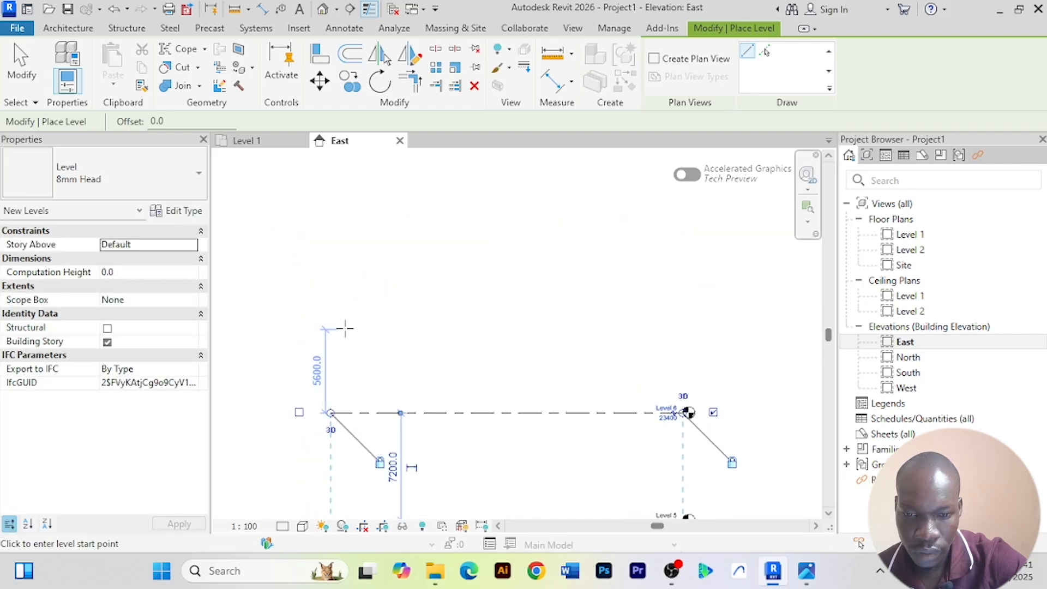
left_click(331, 303)
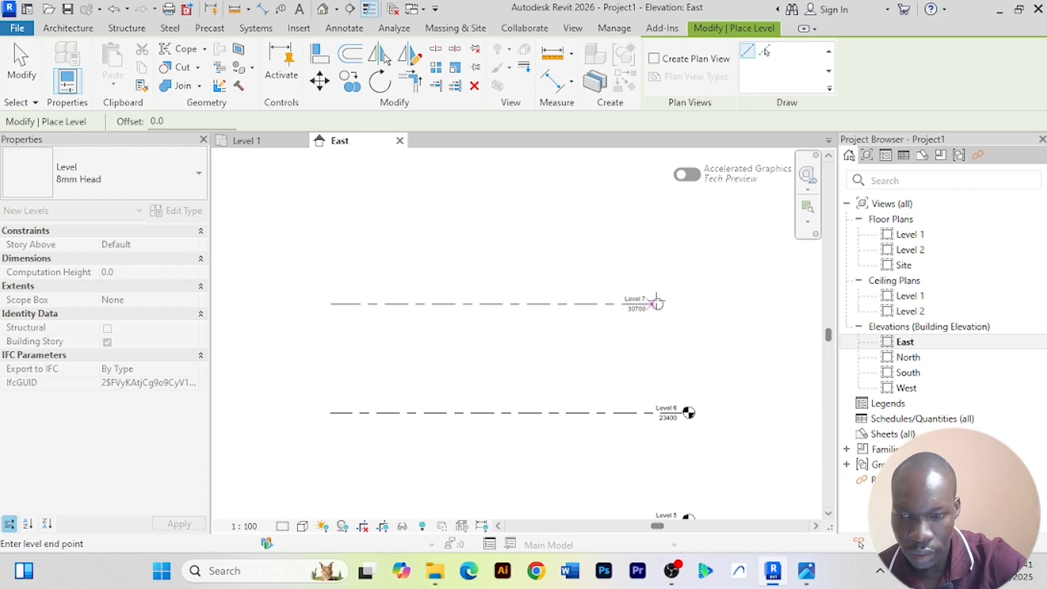
left_click(687, 303)
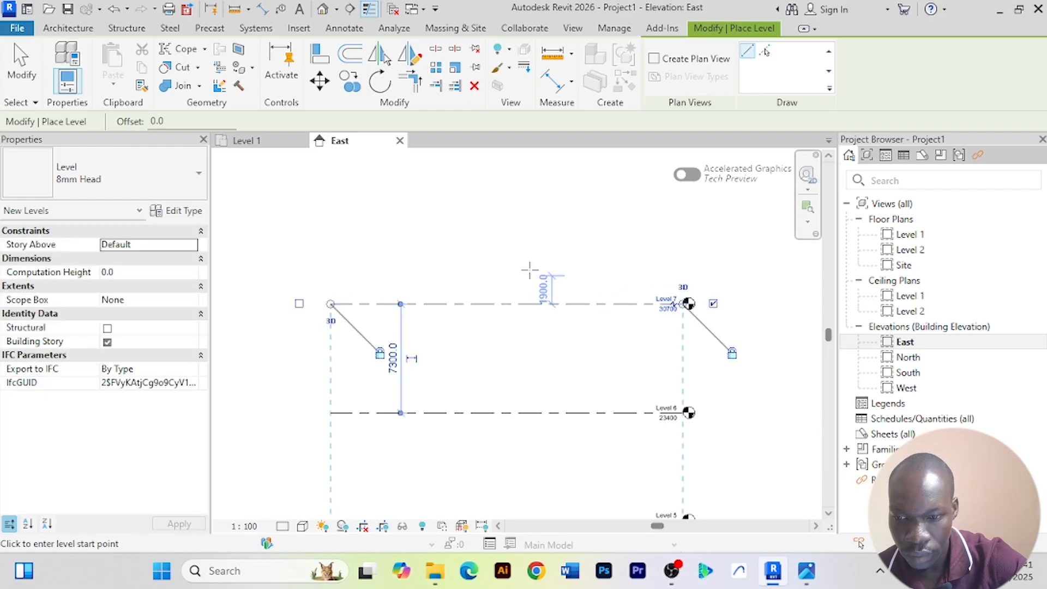
left_click(332, 198)
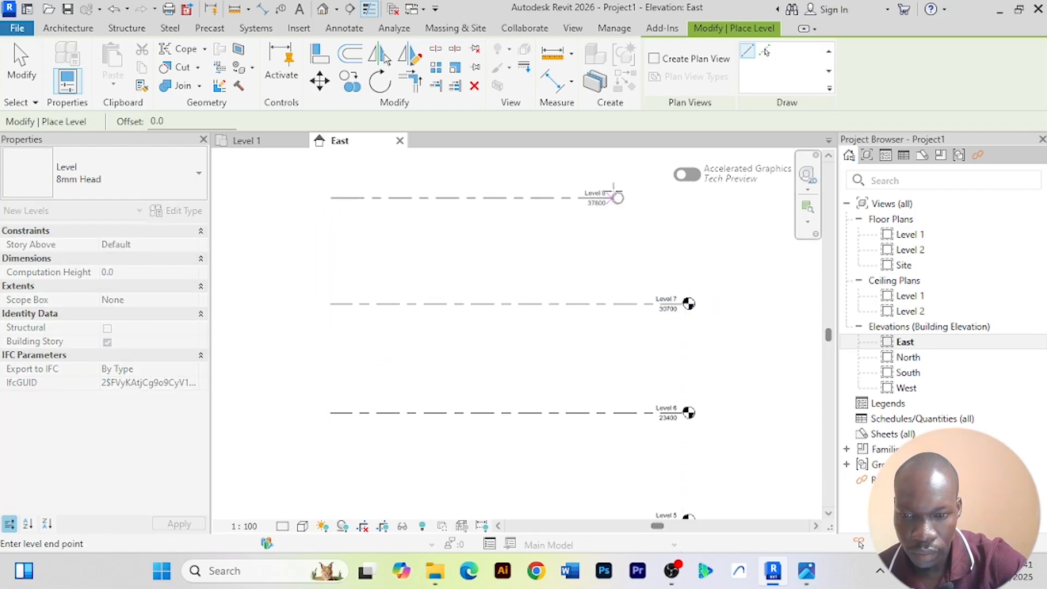
left_click(687, 198)
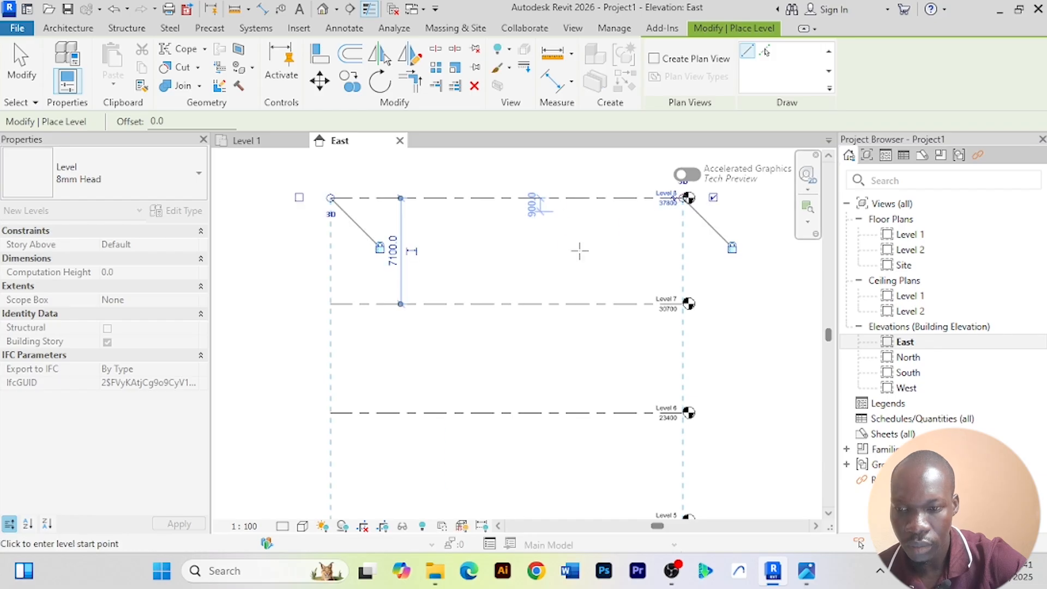
scroll(578, 250, "down", 4)
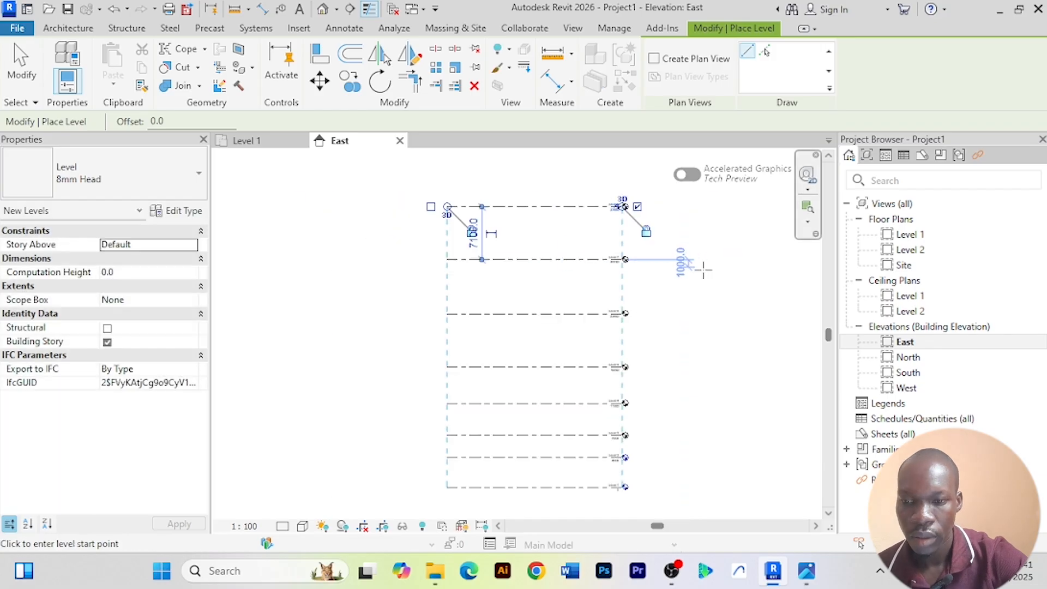
right_click(588, 199)
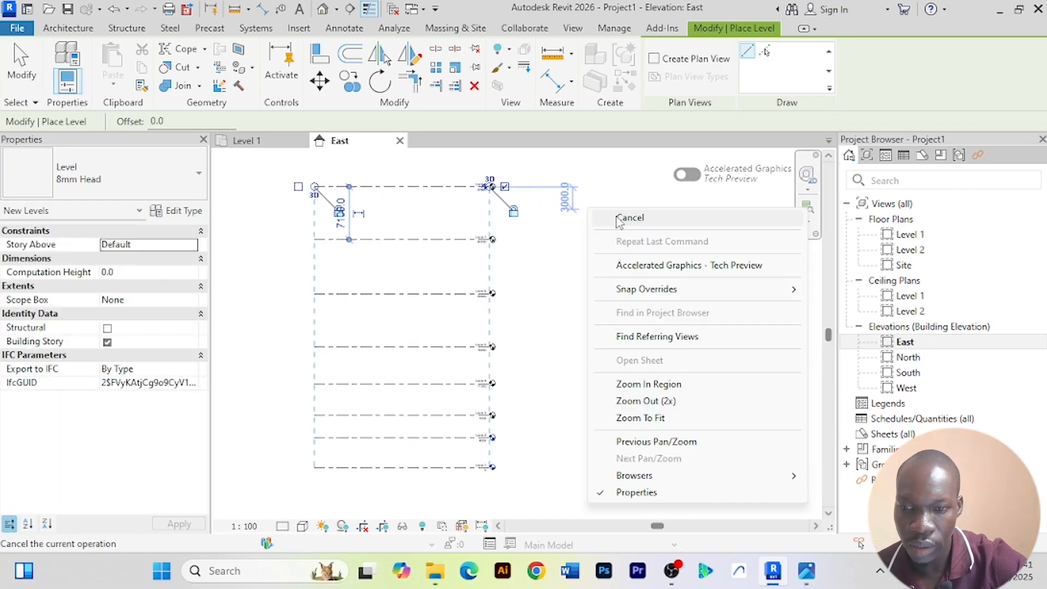
left_click(600, 215)
right_click(595, 202)
left_click(624, 211)
scroll(560, 327, "down", 2)
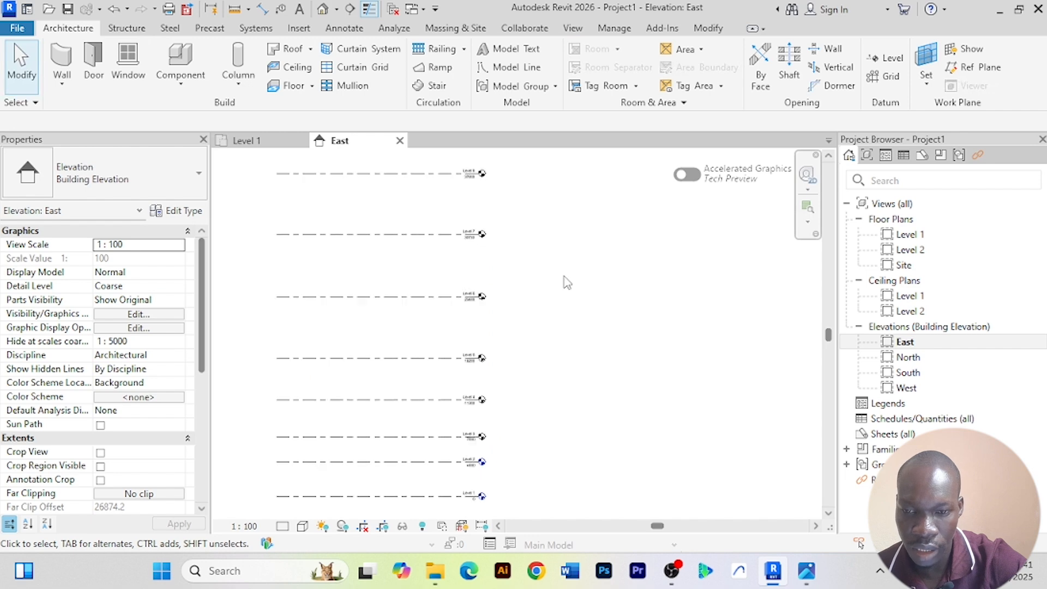
Set the elevation of Level 3 to 8000
scroll(604, 260, "up", 4)
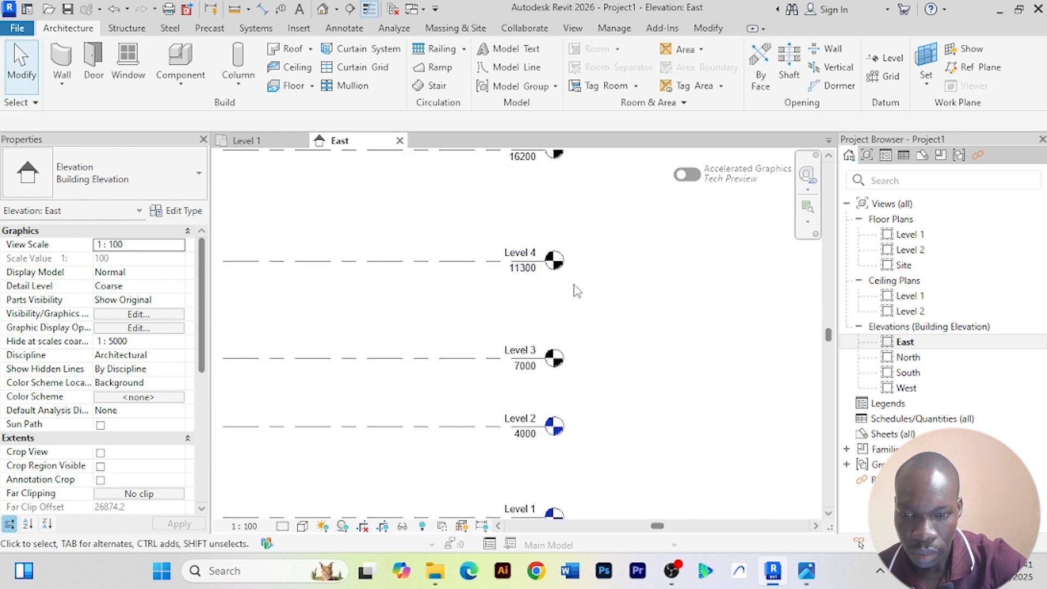
scroll(587, 303, "down", 2)
middle_click_drag(597, 314, 627, 382)
scroll(589, 427, "up", 3)
left_click(538, 356)
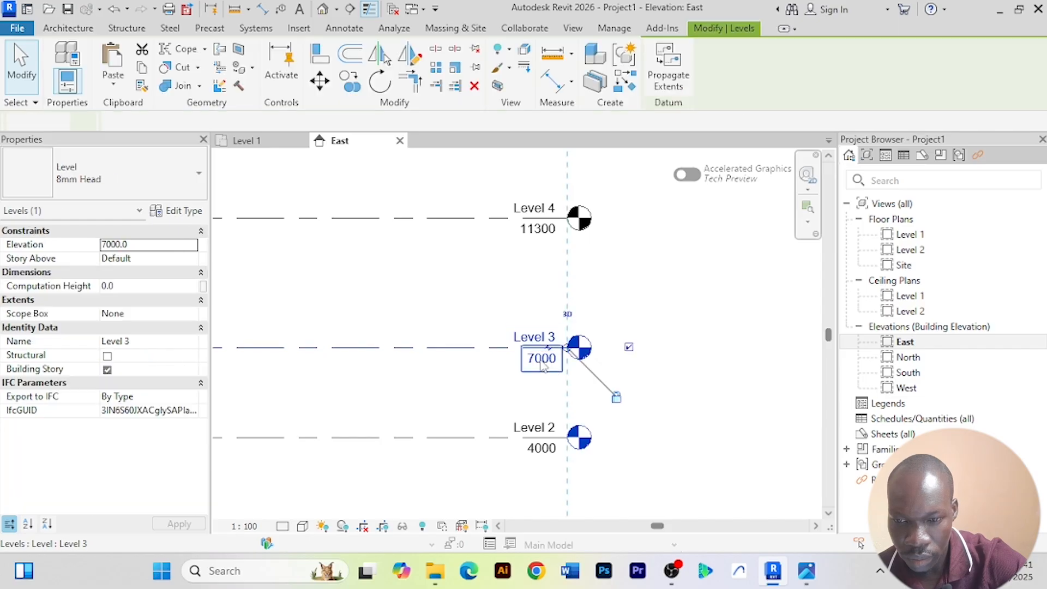
left_click(539, 364)
left_click(493, 362)
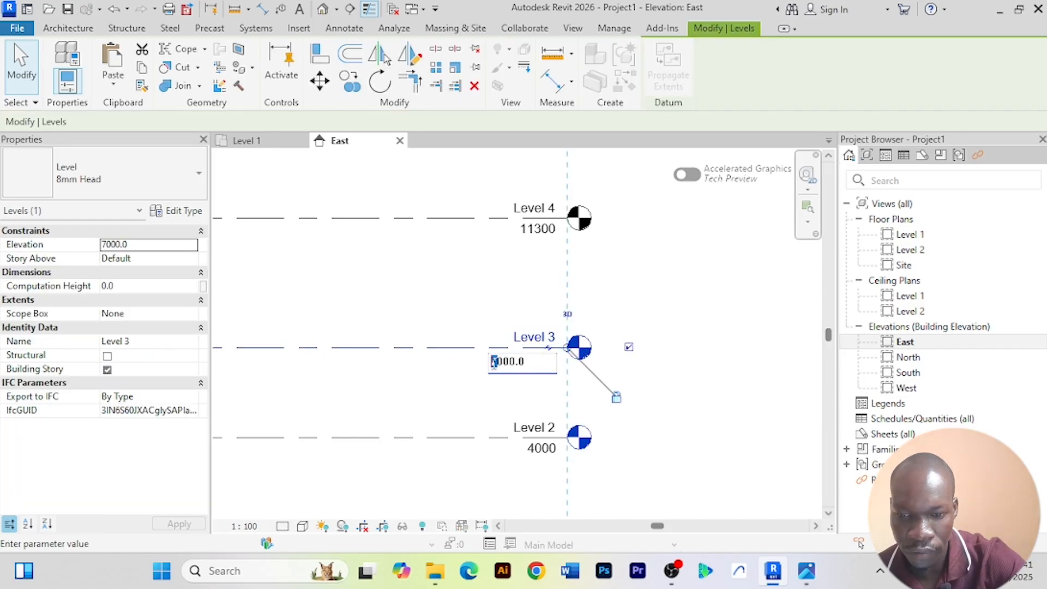
type("8")
key("Return")
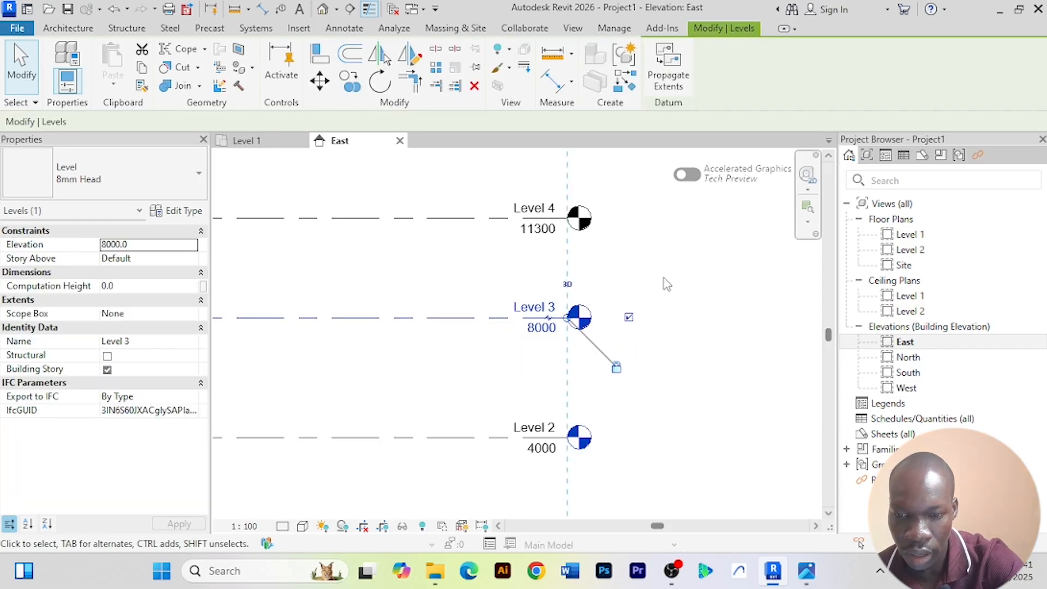
Set the elevation of Level 4 to 12000
middle_click_drag(664, 282, 690, 379)
left_click(589, 362)
scroll(544, 330, "up", 2)
left_click(544, 330)
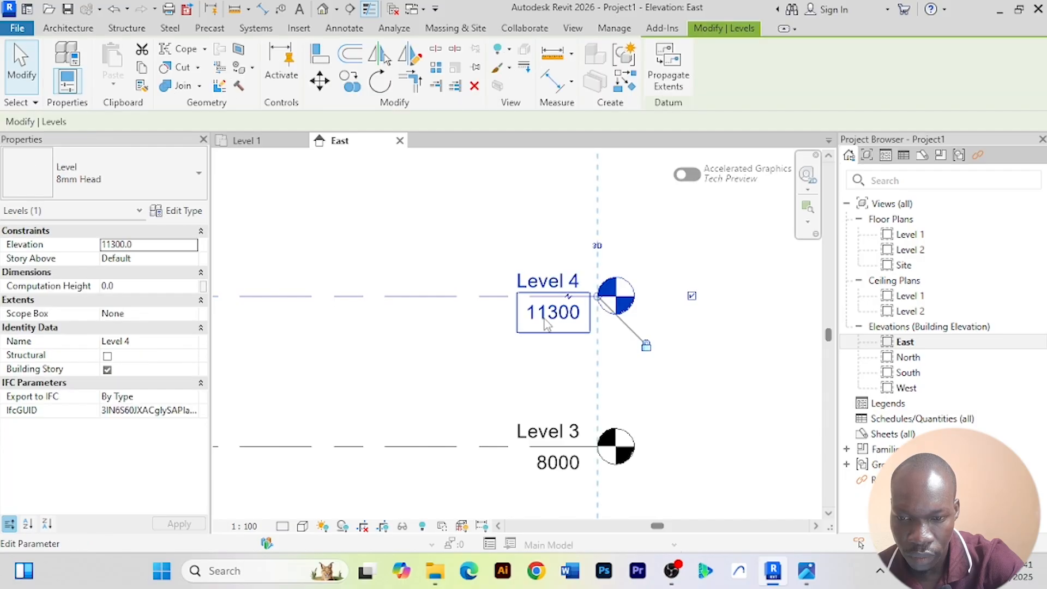
left_click(548, 316)
type("1200")
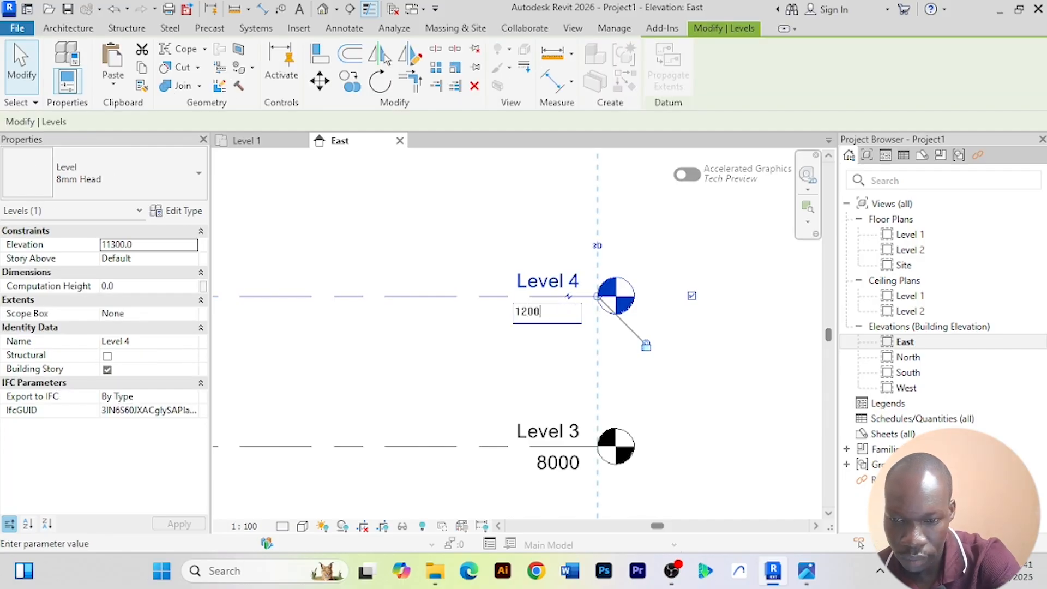
type("0")
key("Return")
left_click(706, 355)
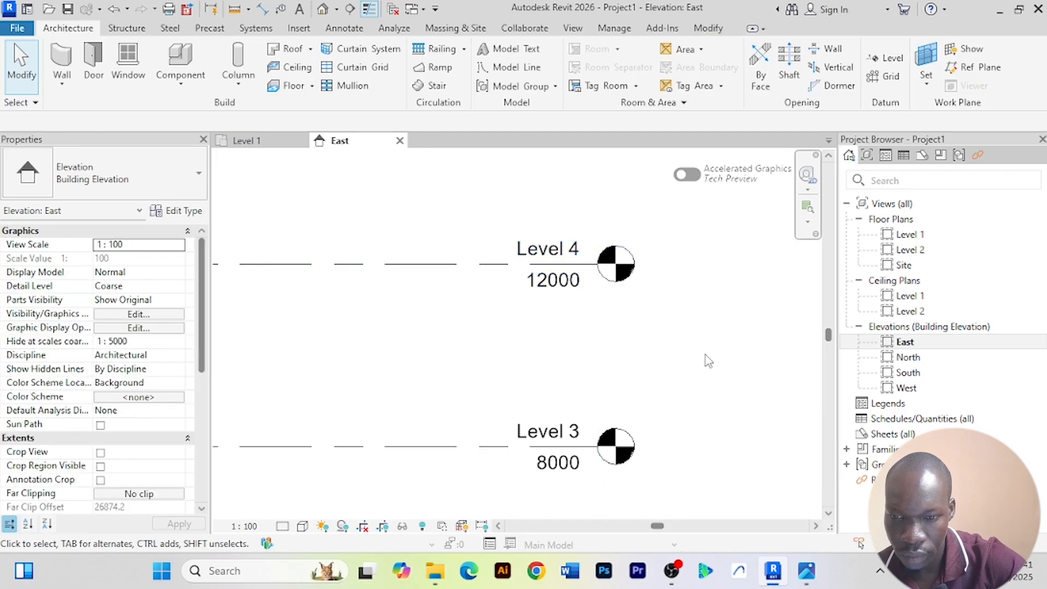
Set the elevation of Level 5 to 16000
scroll(680, 442, "down", 2)
scroll(582, 289, "up", 3)
left_click(580, 291)
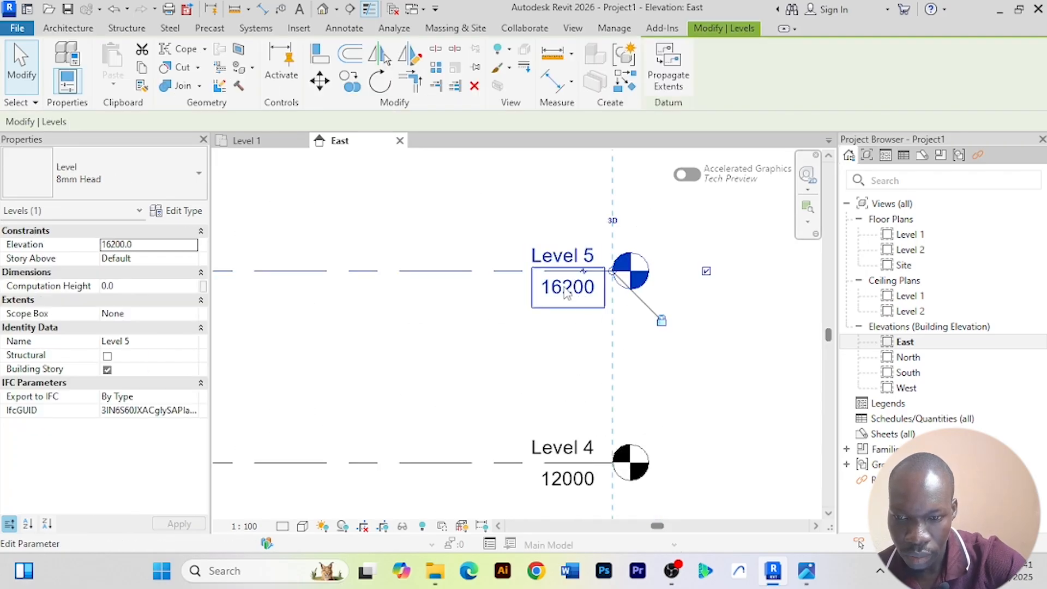
scroll(578, 290, "up", 1)
left_click(571, 285)
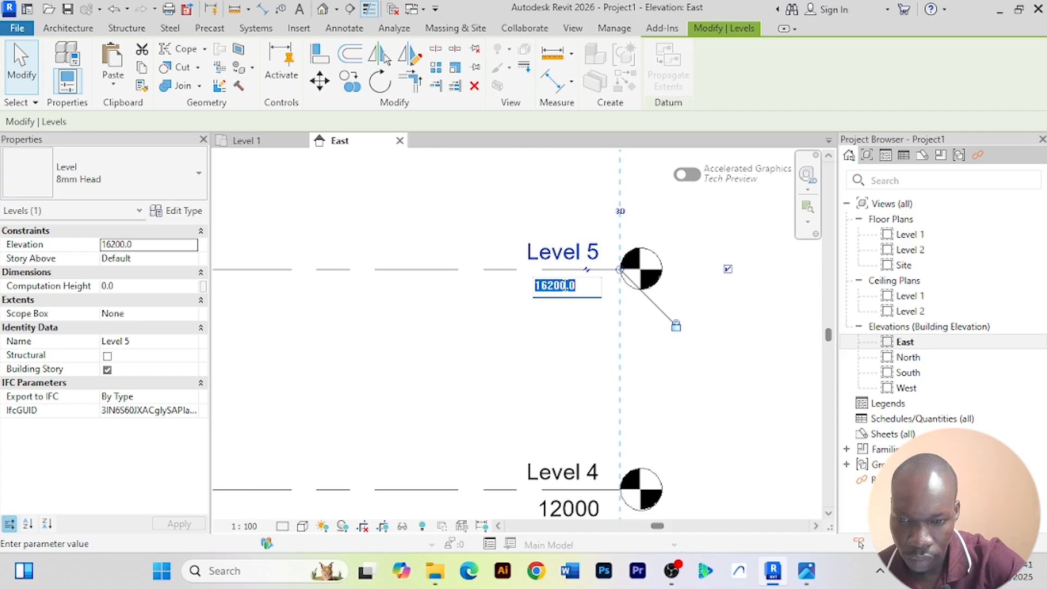
type("16")
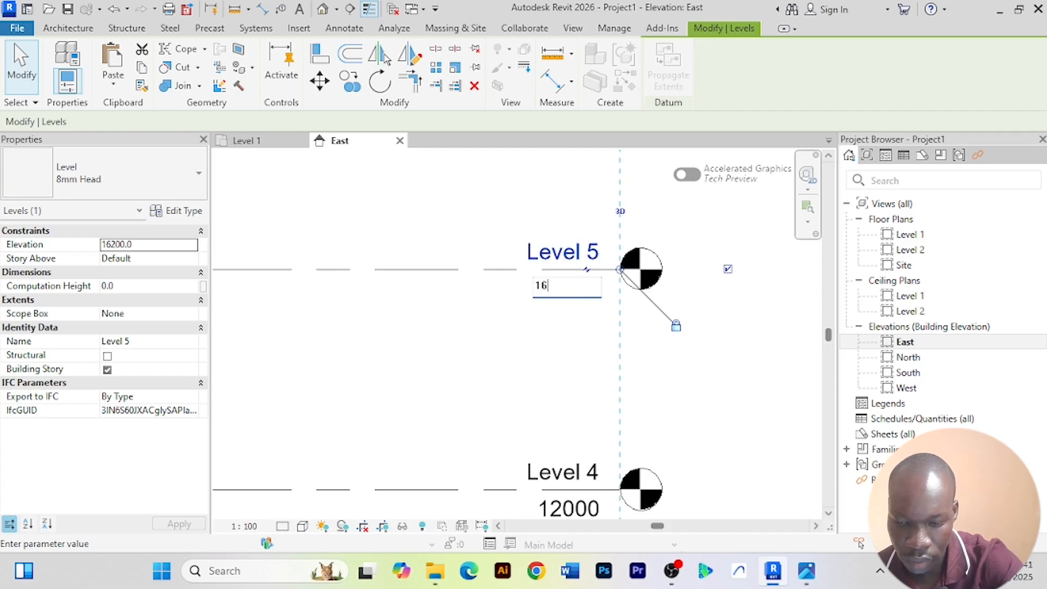
key("Return")
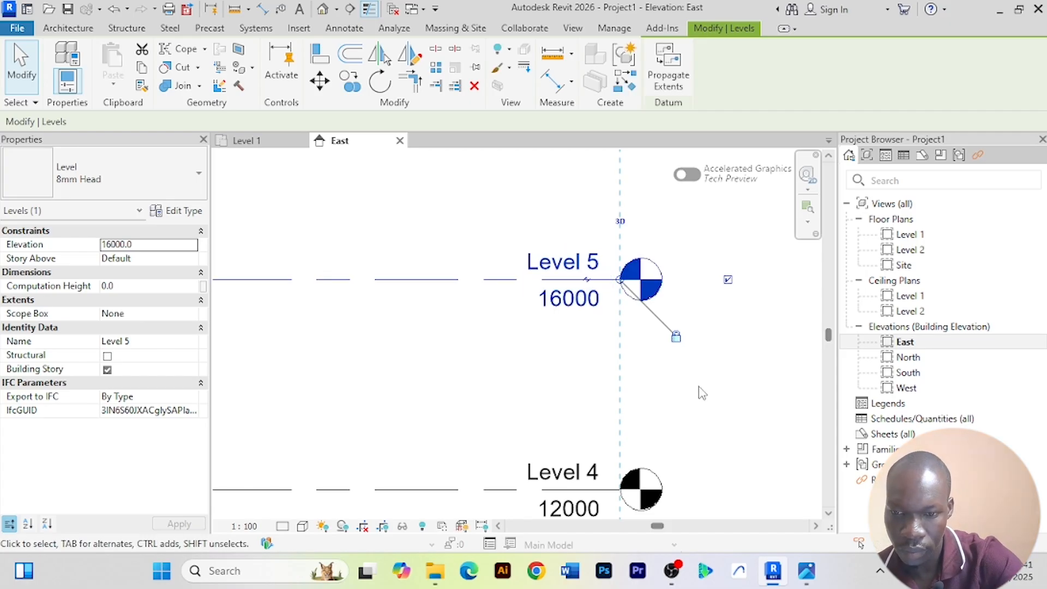
left_click(704, 393)
Set the elevation of Level 6 to 20000
scroll(704, 393, "down", 2)
middle_click_drag(690, 336, 687, 451)
scroll(577, 227, "up", 2)
middle_click_drag(577, 227, 566, 288)
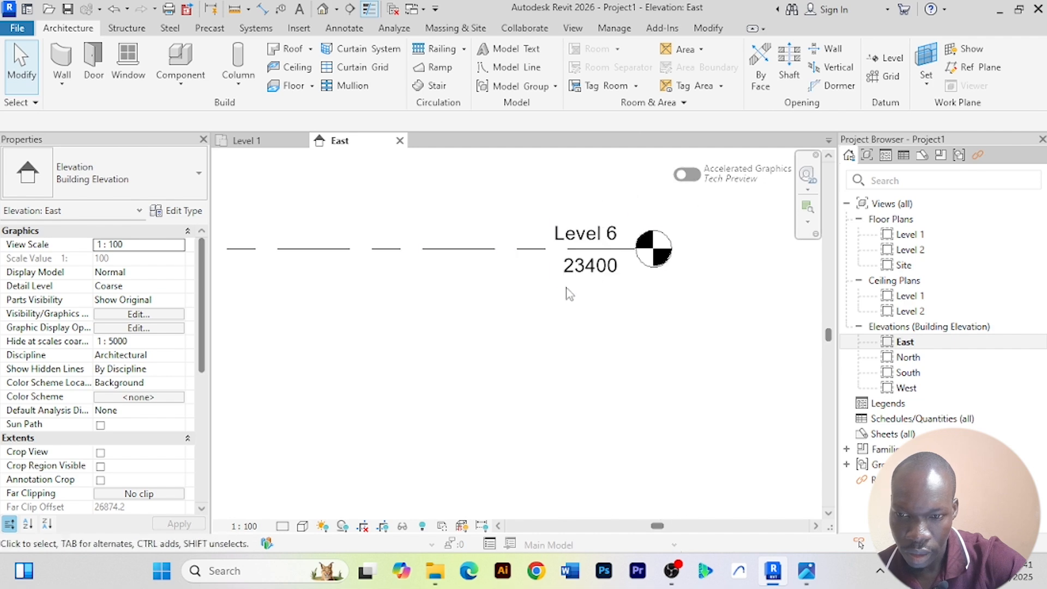
left_click(578, 270)
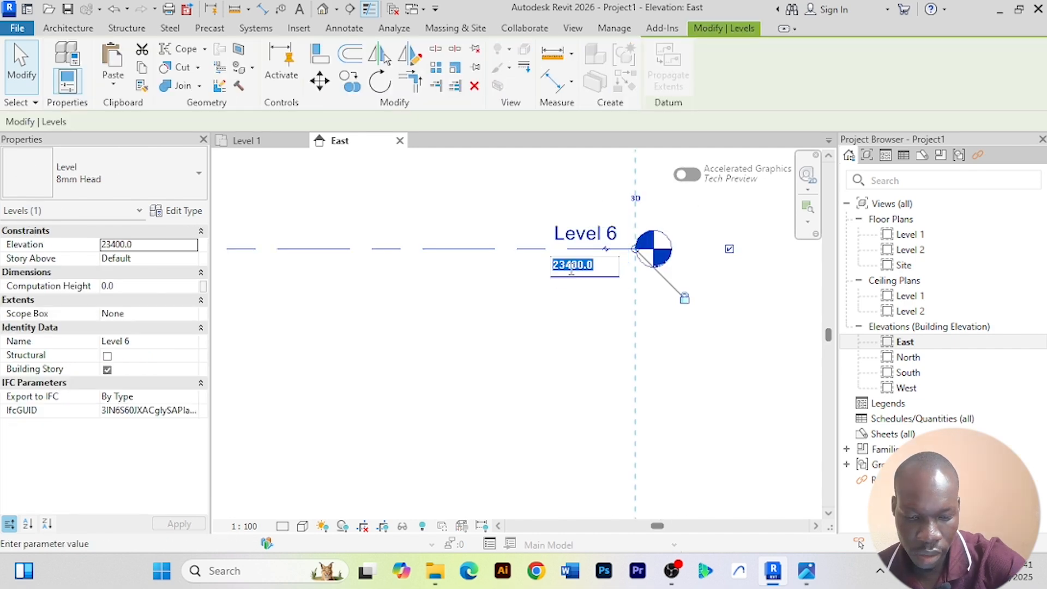
type("2")
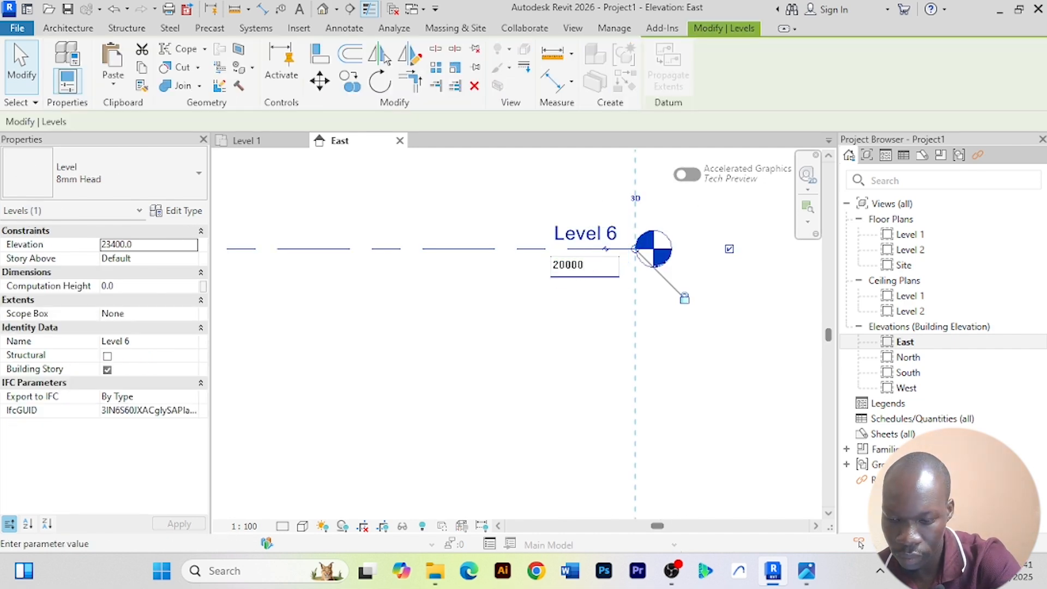
key("Return")
left_click(688, 277)
Set the elevation of Level 7 to 24000
scroll(689, 276, "down", 3)
middle_click_drag(705, 283, 613, 322)
left_click(545, 238)
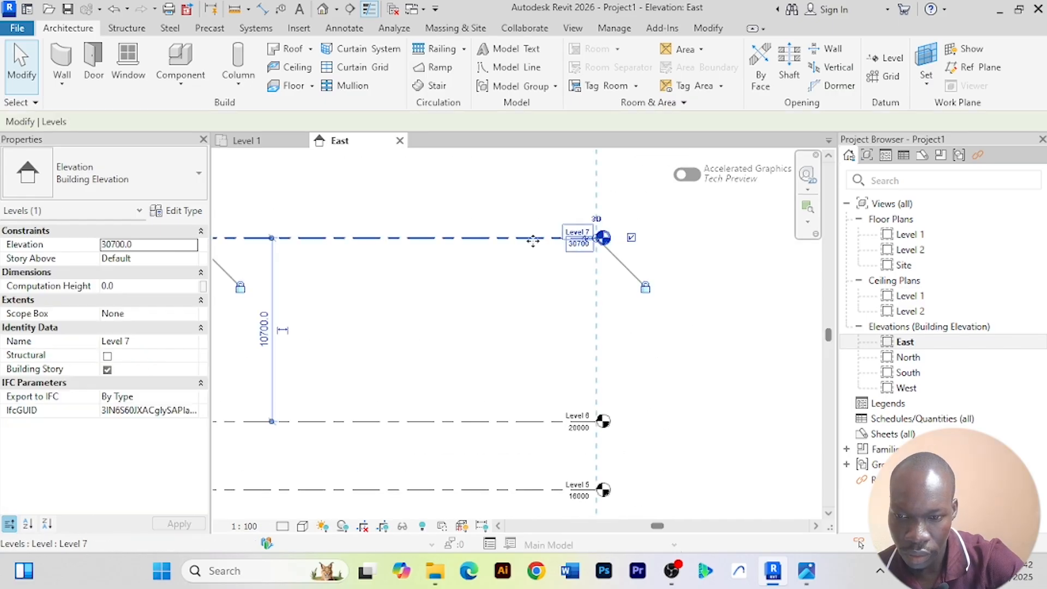
left_click(577, 245)
type("2400")
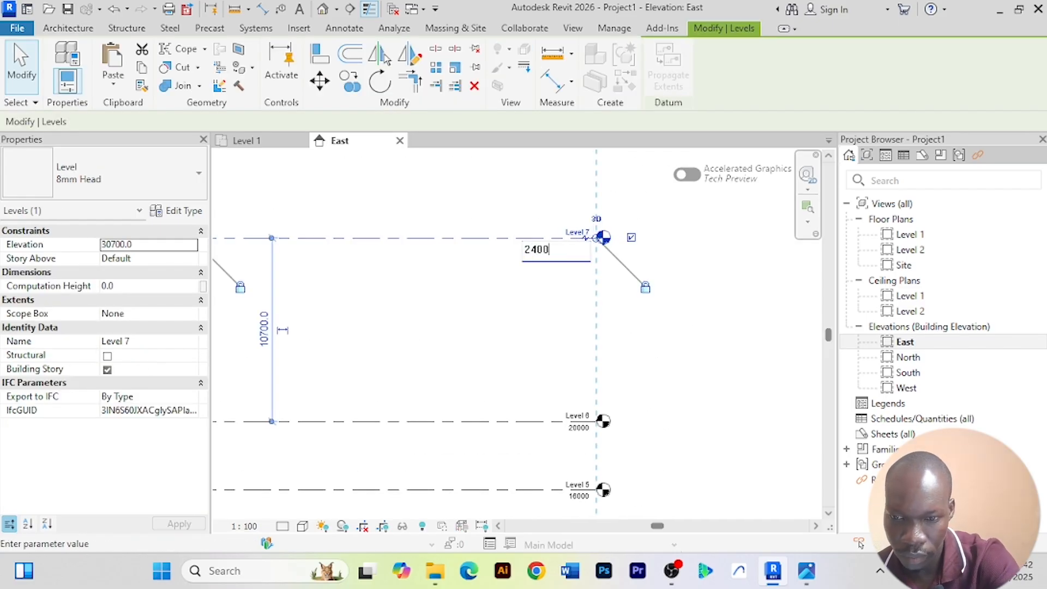
type("0")
key("Return")
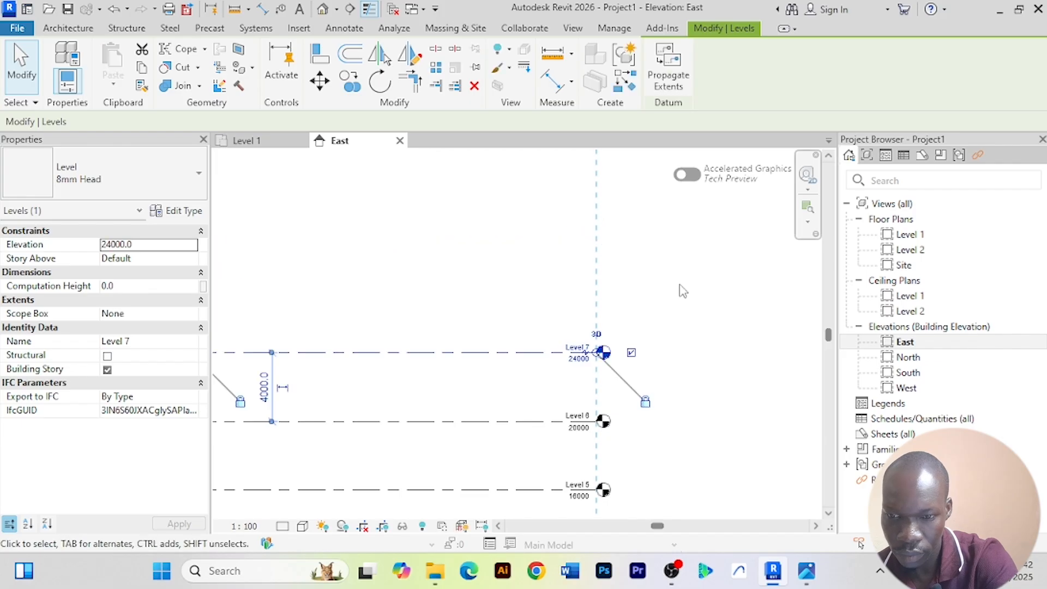
left_click(701, 295)
Set the elevation of Level 8 to 28000
scroll(600, 271, "down", 3)
scroll(642, 245, "up", 5)
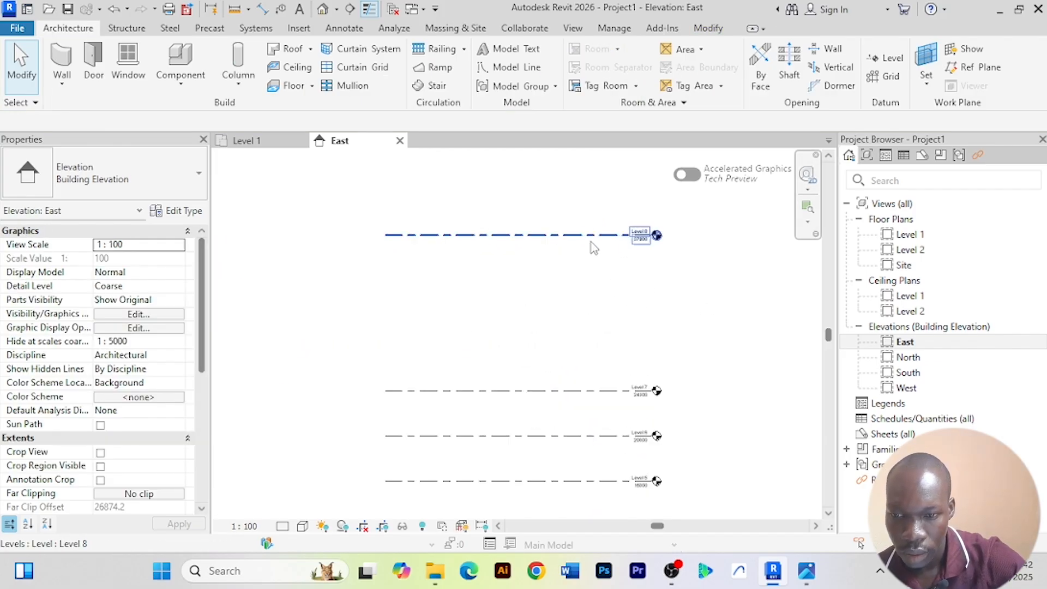
left_click(627, 235)
middle_click_drag(524, 283, 467, 341)
scroll(563, 286, "up", 2)
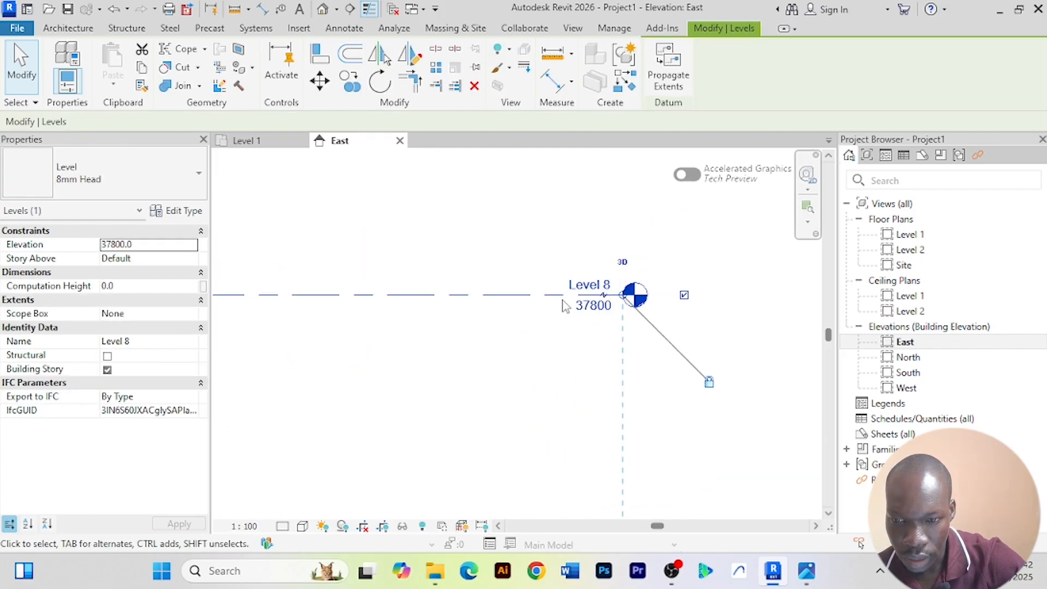
left_click(588, 304)
type("2800")
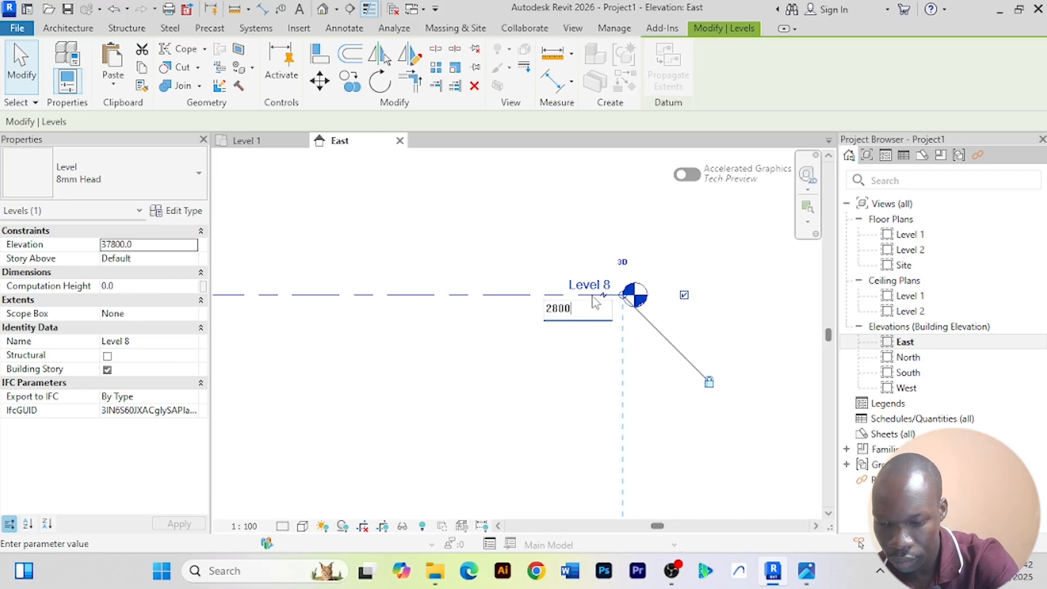
type("0")
key("Return")
left_click(688, 294)
Check the names and elevations of the whole level stack in the East elevation, and collapse the Ceiling Plans group in the project browser
scroll(648, 301, "down", 3)
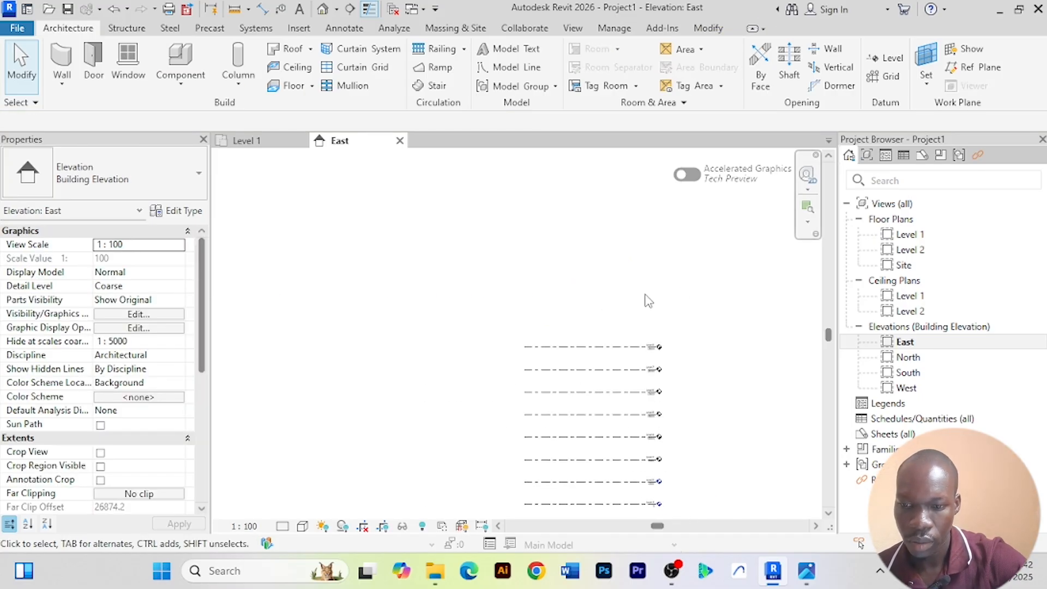
middle_click_drag(645, 300, 495, 250)
scroll(555, 376, "up", 5)
scroll(540, 354, "down", 4)
middle_click_drag(560, 358, 623, 333)
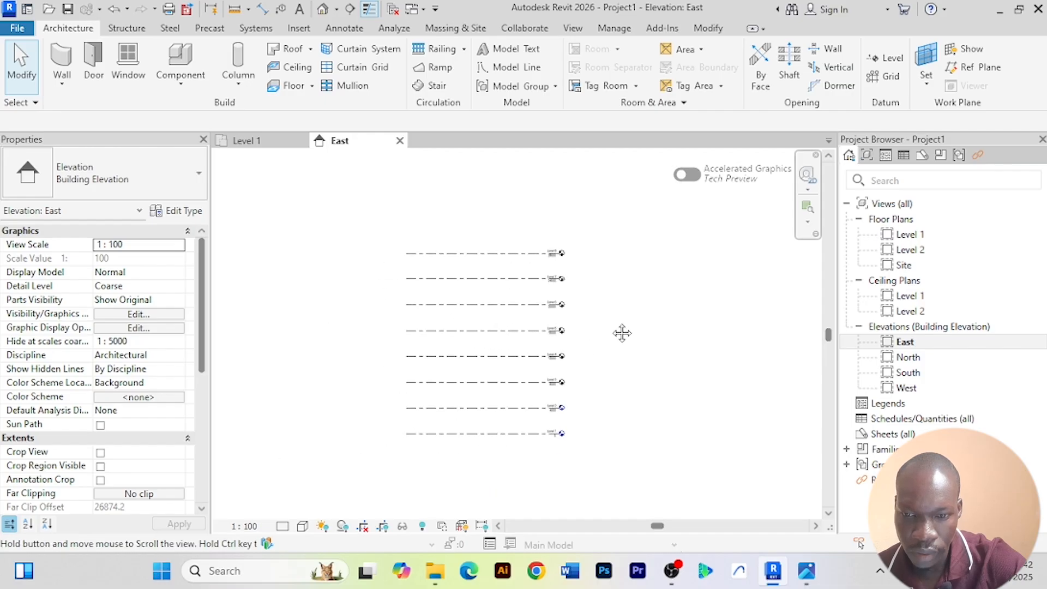
scroll(580, 313, "up", 3)
scroll(460, 204, "up", 3)
scroll(460, 204, "down", 3)
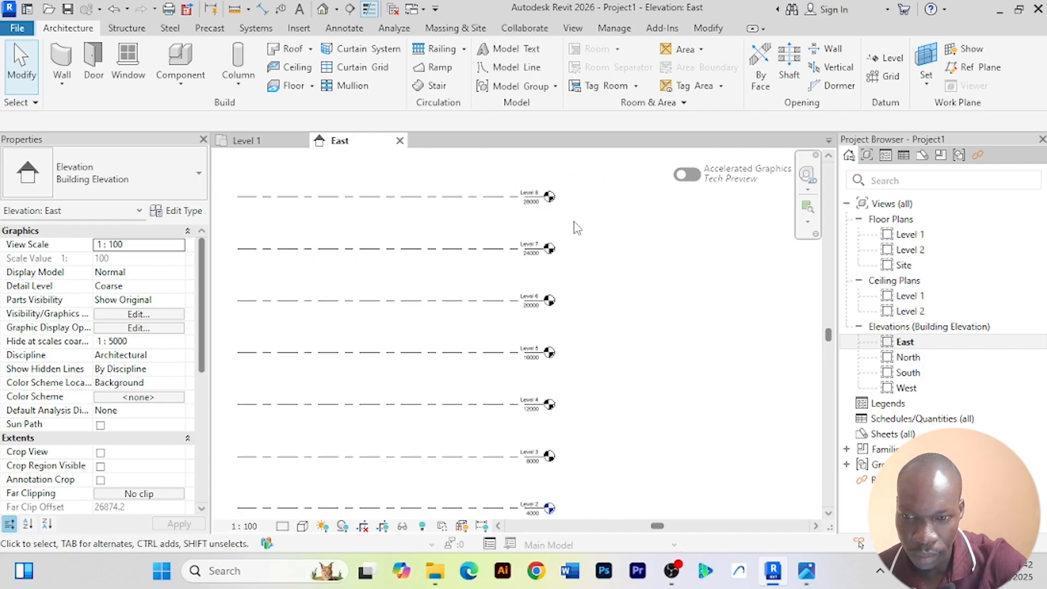
scroll(592, 264, "down", 2)
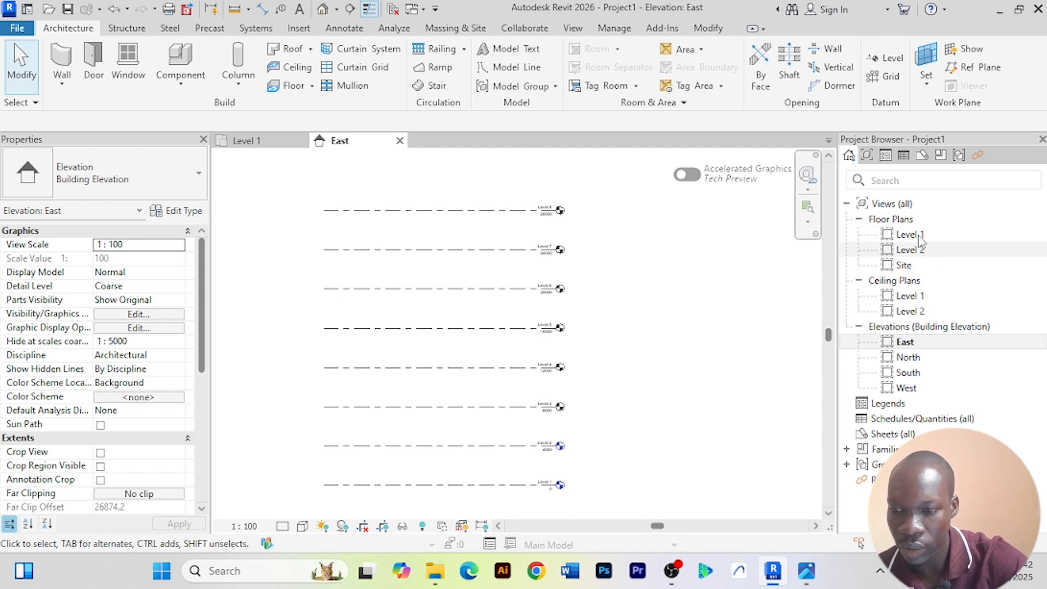
scroll(641, 330, "down", 2)
scroll(556, 358, "up", 2)
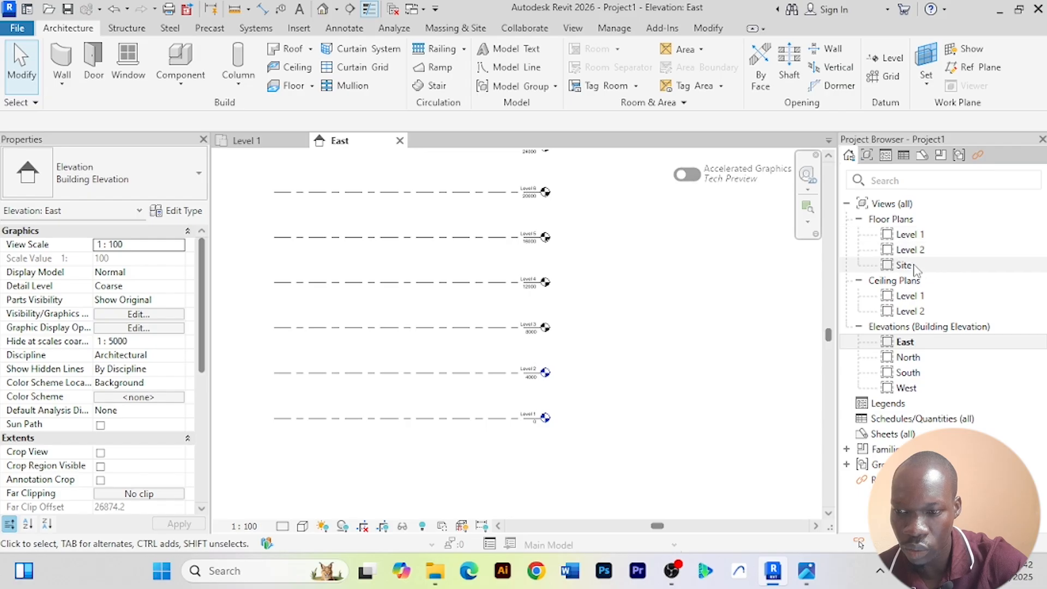
left_click(860, 280)
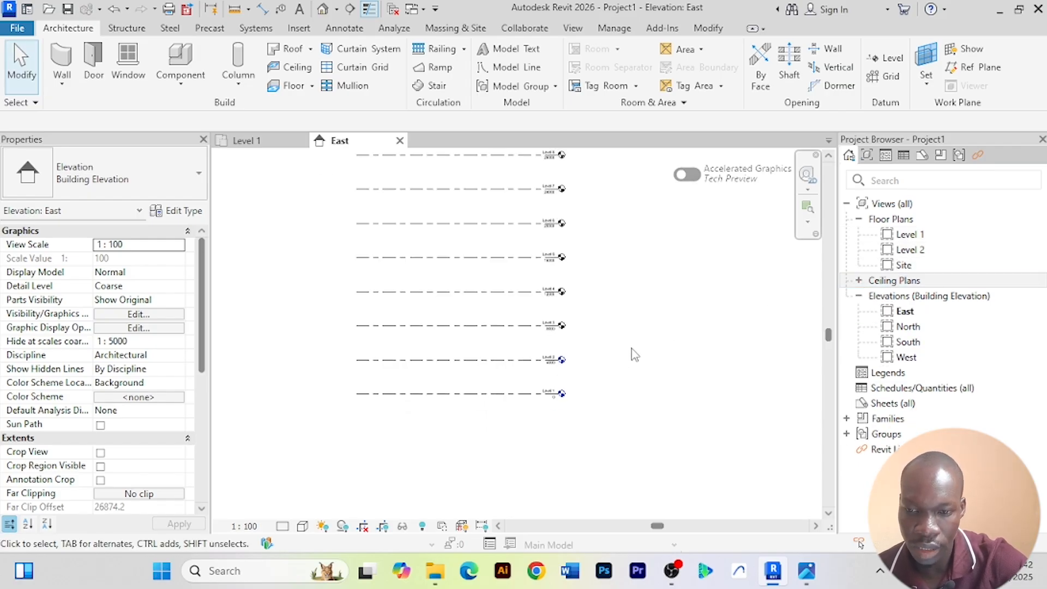
scroll(627, 333, "up", 2)
scroll(626, 327, "down", 4)
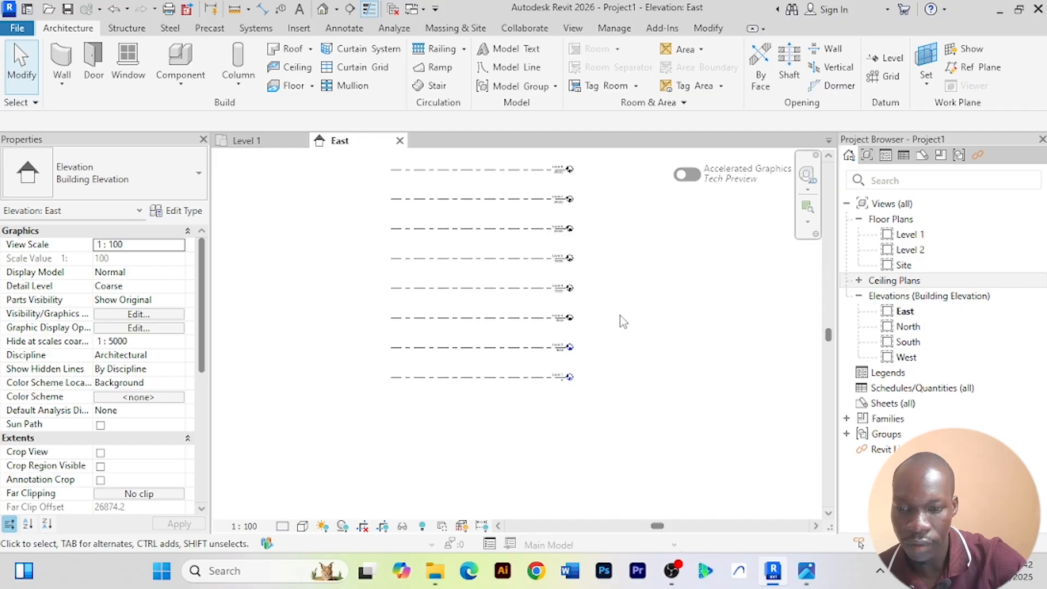
scroll(619, 316, "up", 2)
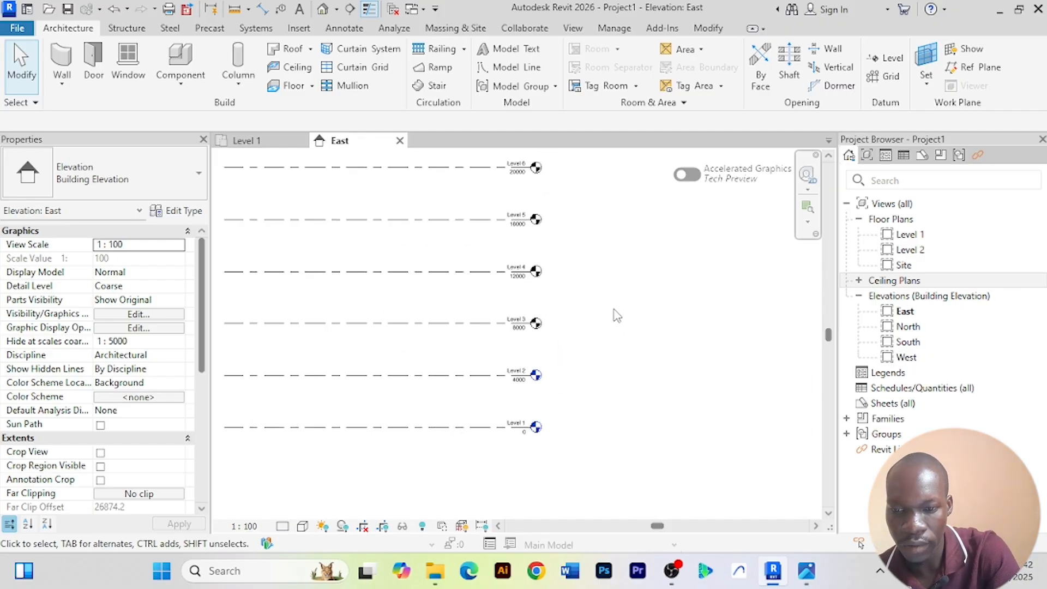
middle_click_drag(616, 315, 652, 374)
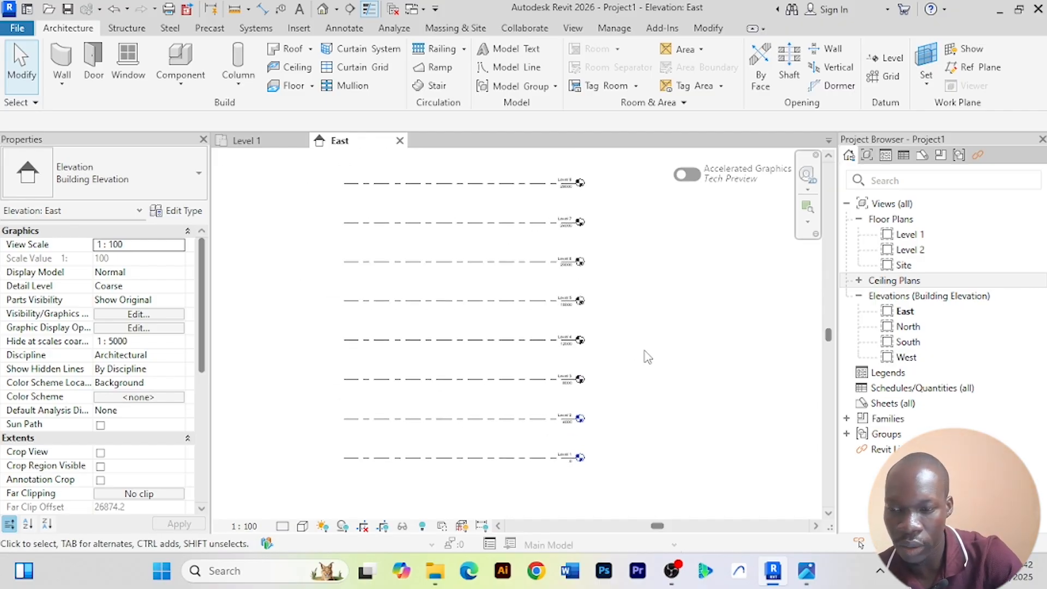
scroll(630, 321, "up", 2)
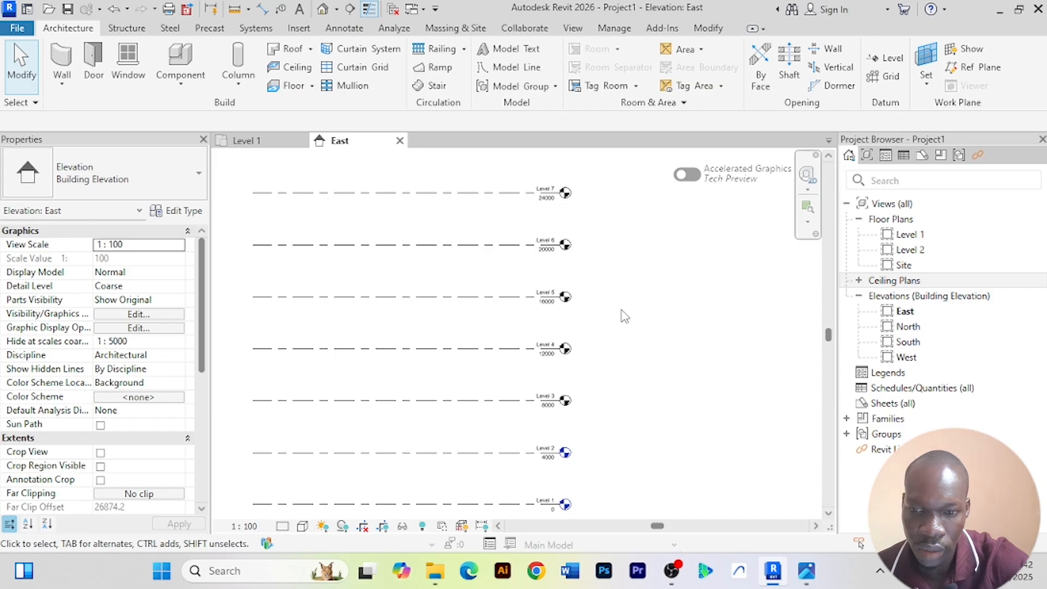
scroll(625, 316, "down", 2)
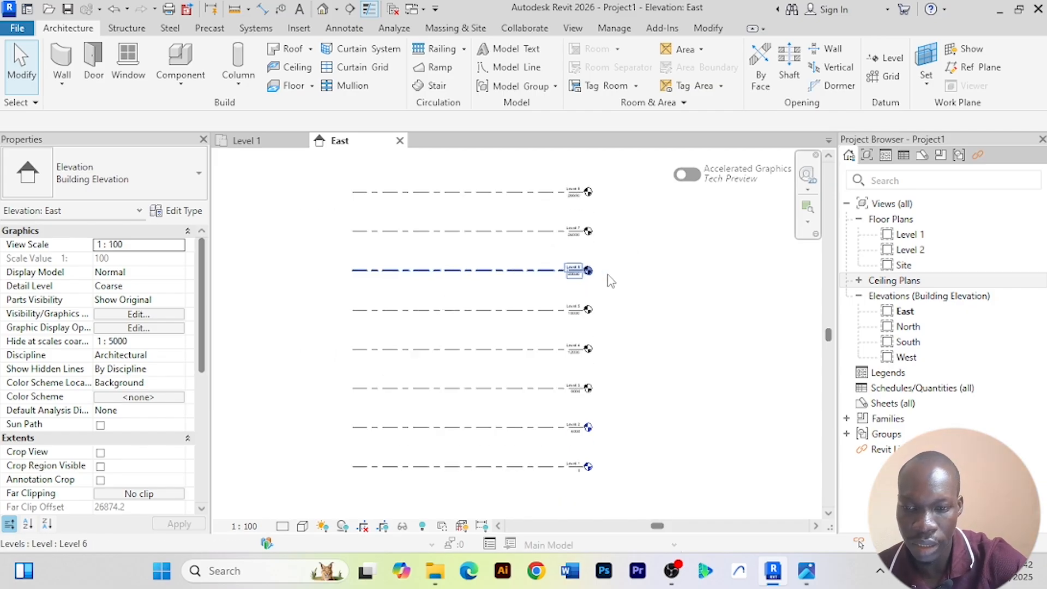
scroll(636, 272, "down", 1)
middle_click_drag(645, 285, 624, 301)
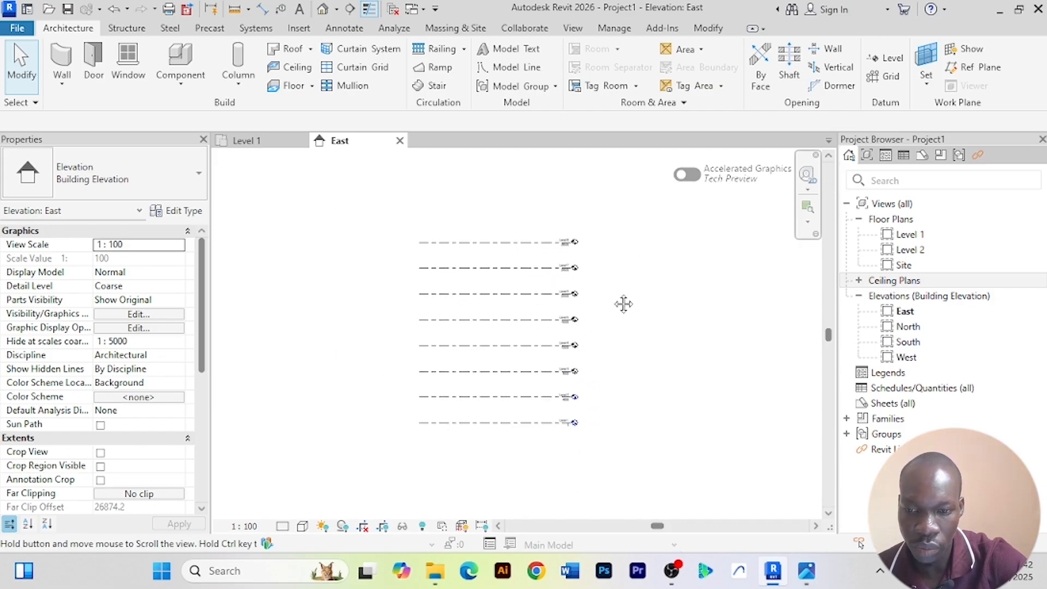
scroll(606, 335, "up", 3)
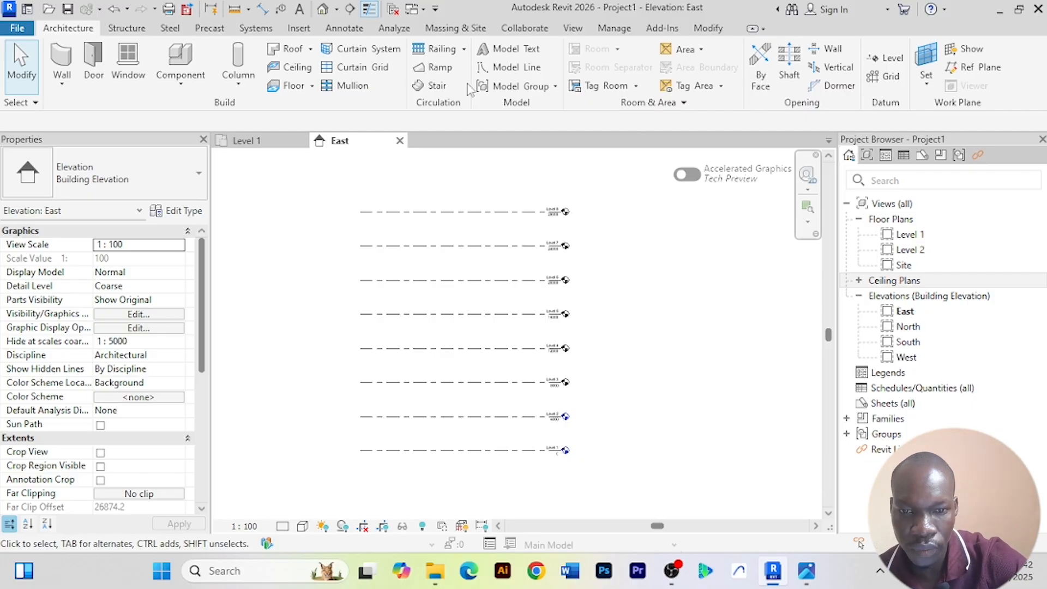
Create floor plan views for Level 3 through Level 8 without duplicating existing views, and close the Level 8 plan to return to the East elevation
left_click(573, 30)
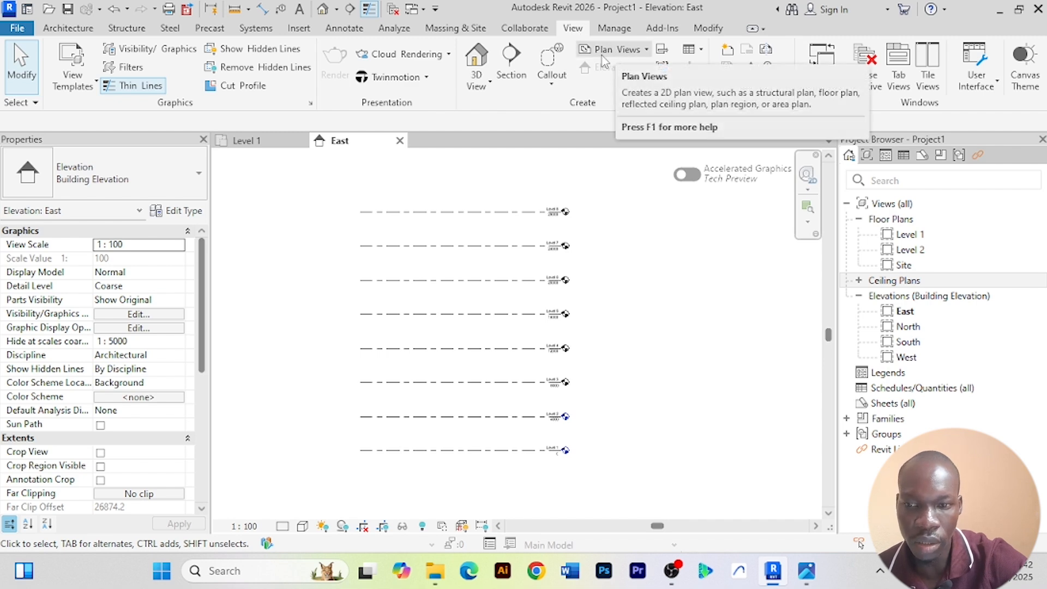
left_click(647, 51)
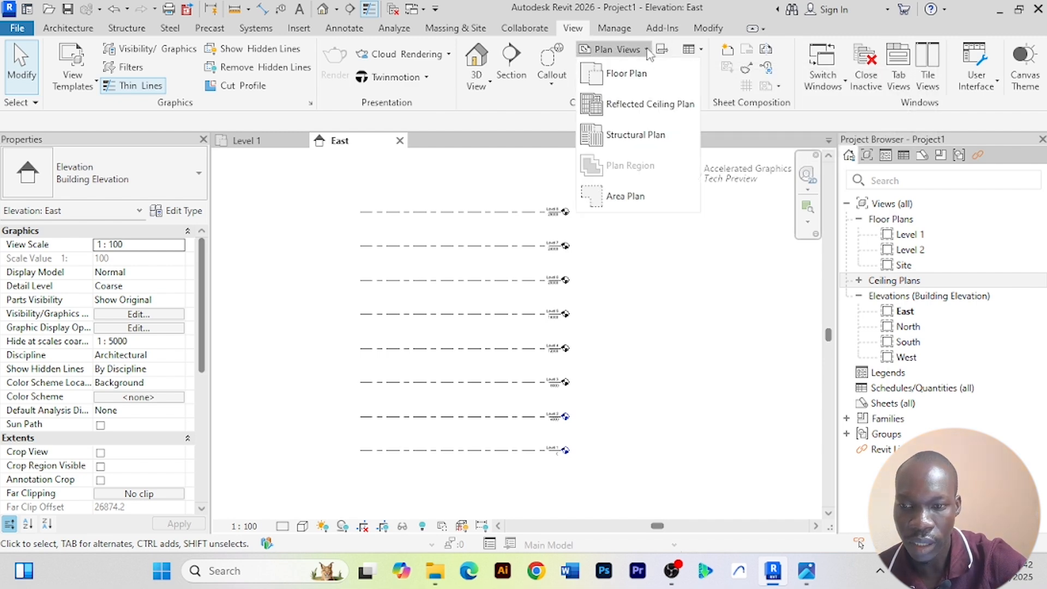
left_click(633, 80)
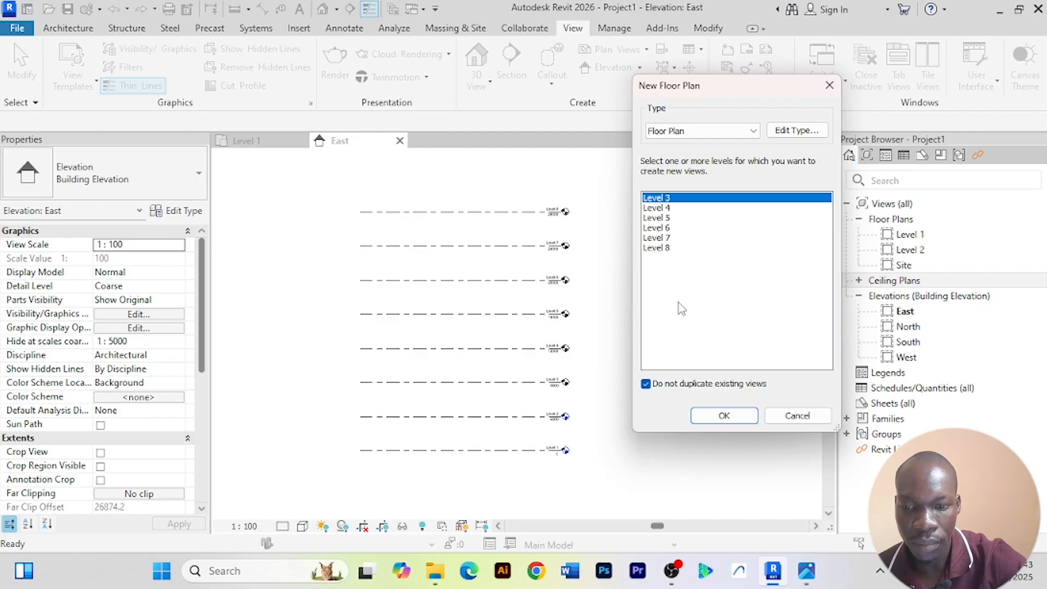
left_click_drag(659, 238, 643, 169, "ctrl")
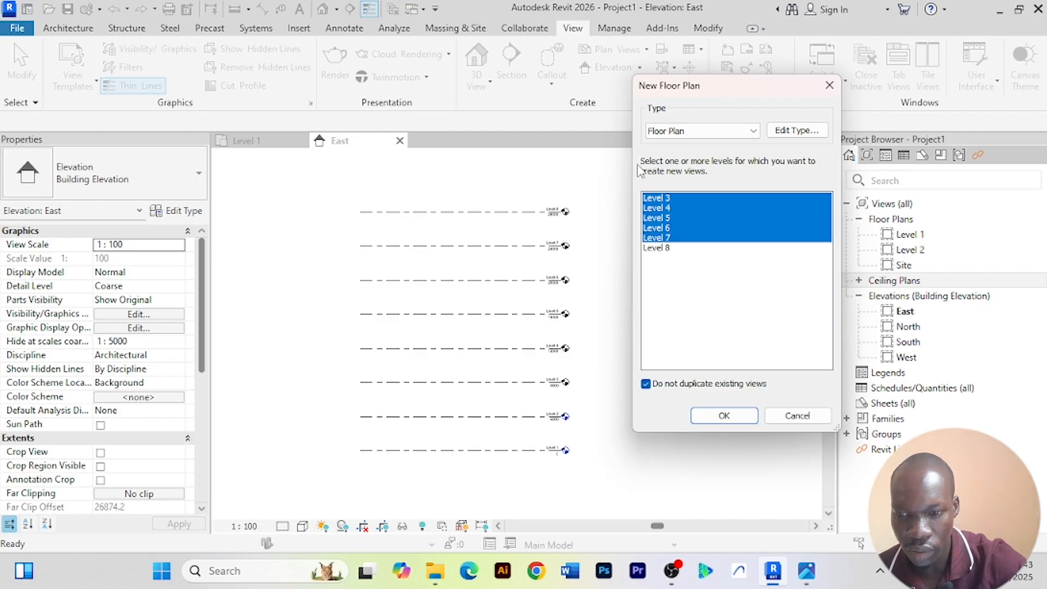
left_click(664, 254)
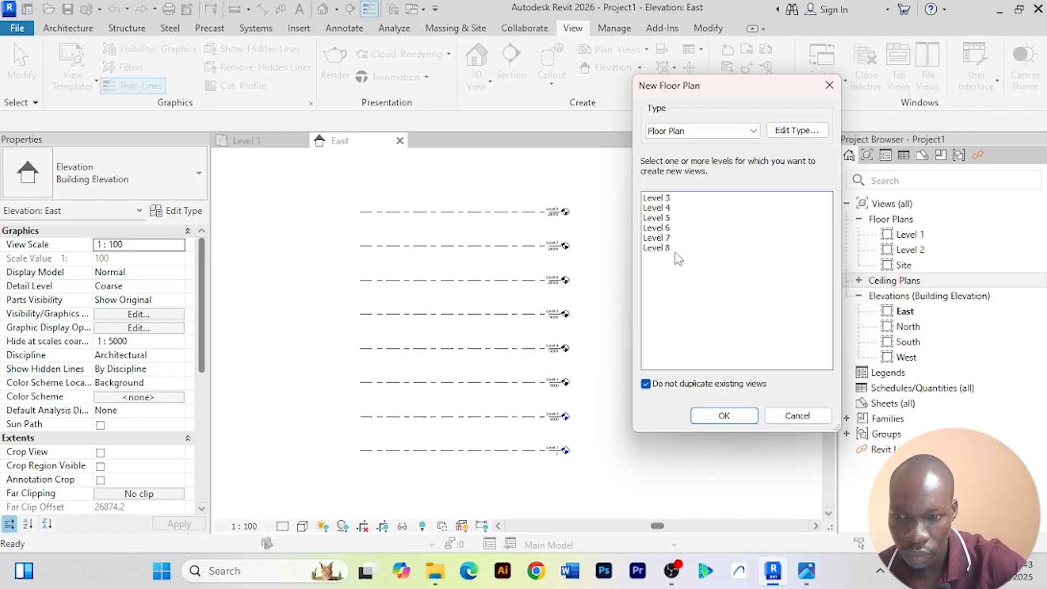
left_click(665, 198)
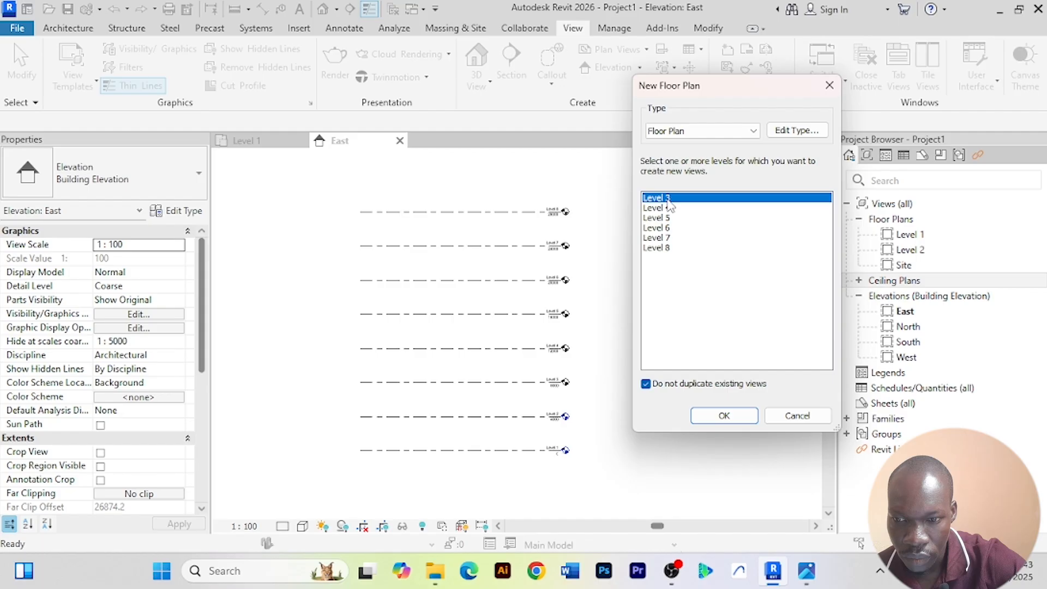
left_click(667, 248, "shift")
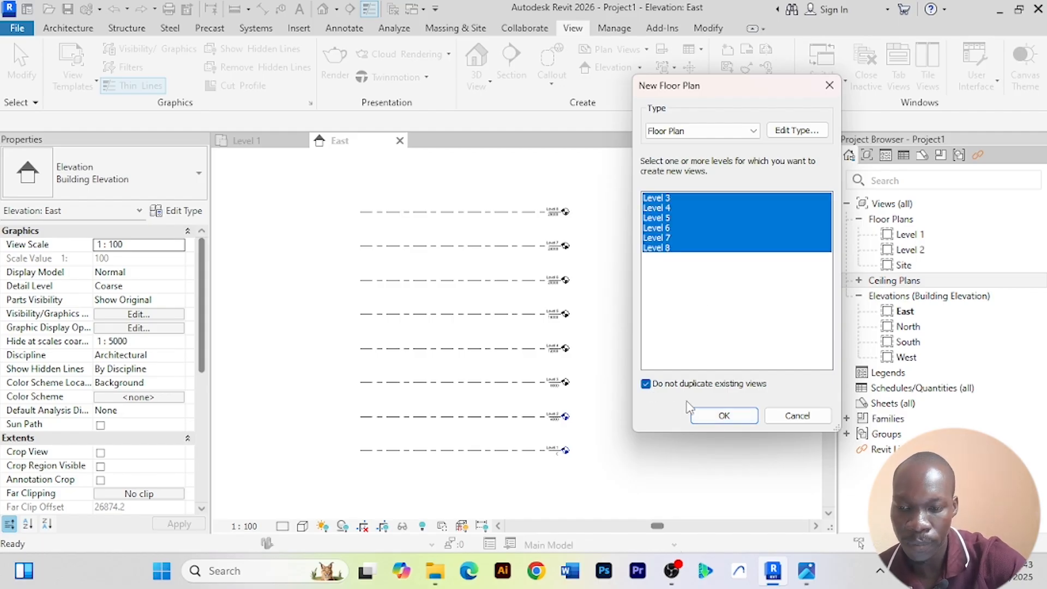
left_click(721, 415)
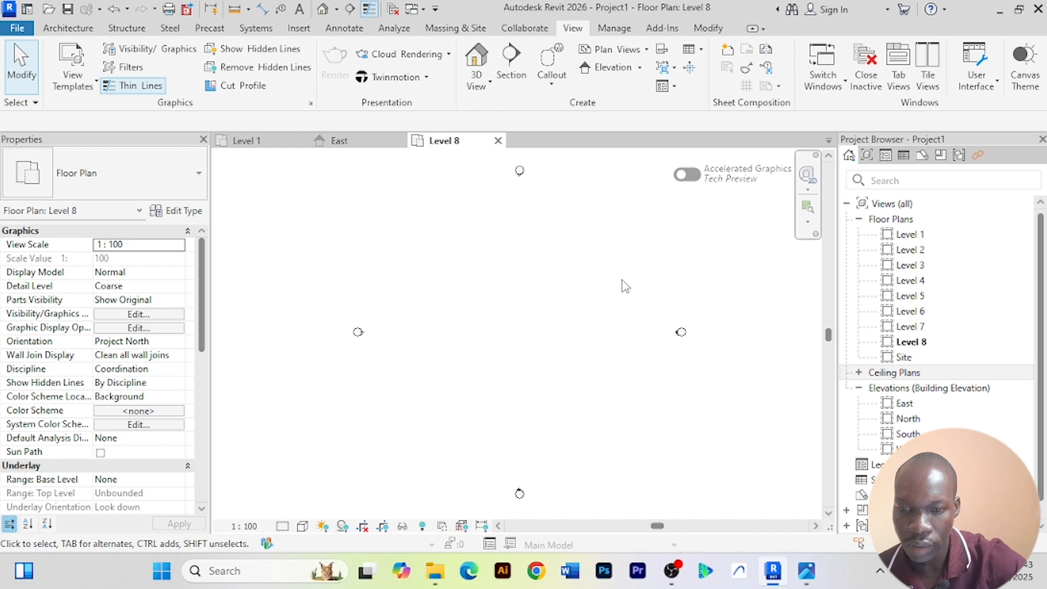
left_click(498, 140)
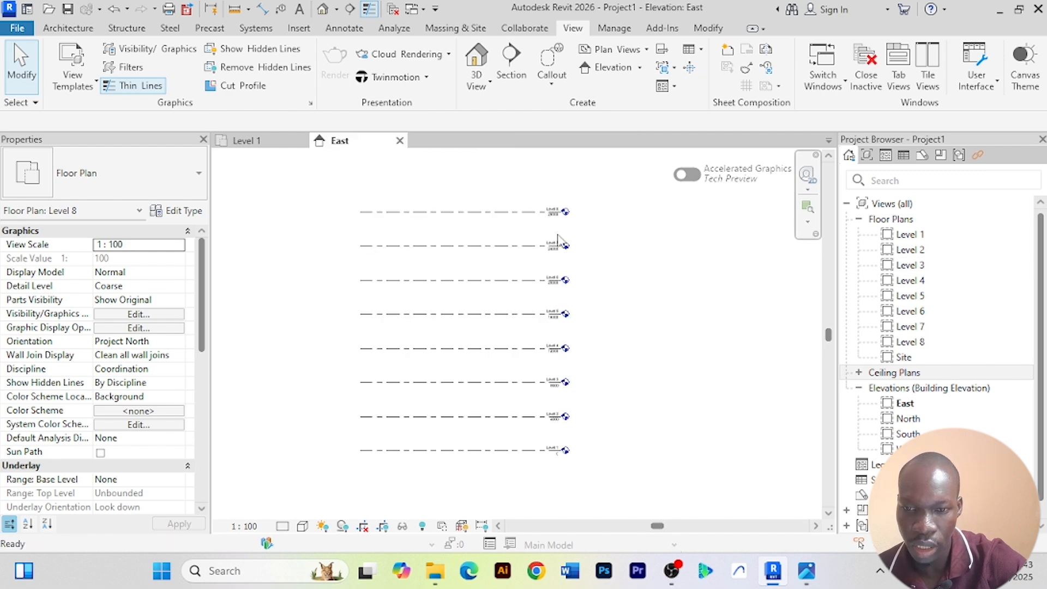
Look over the full stack of levels in the East elevation and close that view to return to the Level 1 plan
scroll(583, 180, "down", 5)
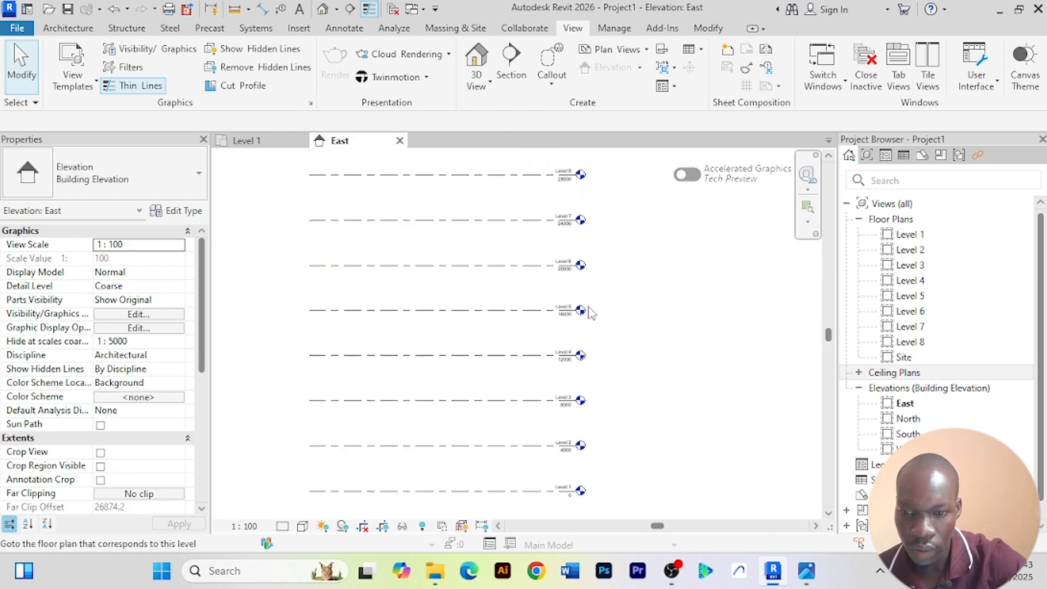
scroll(595, 241, "up", 3)
scroll(606, 235, "up", 2)
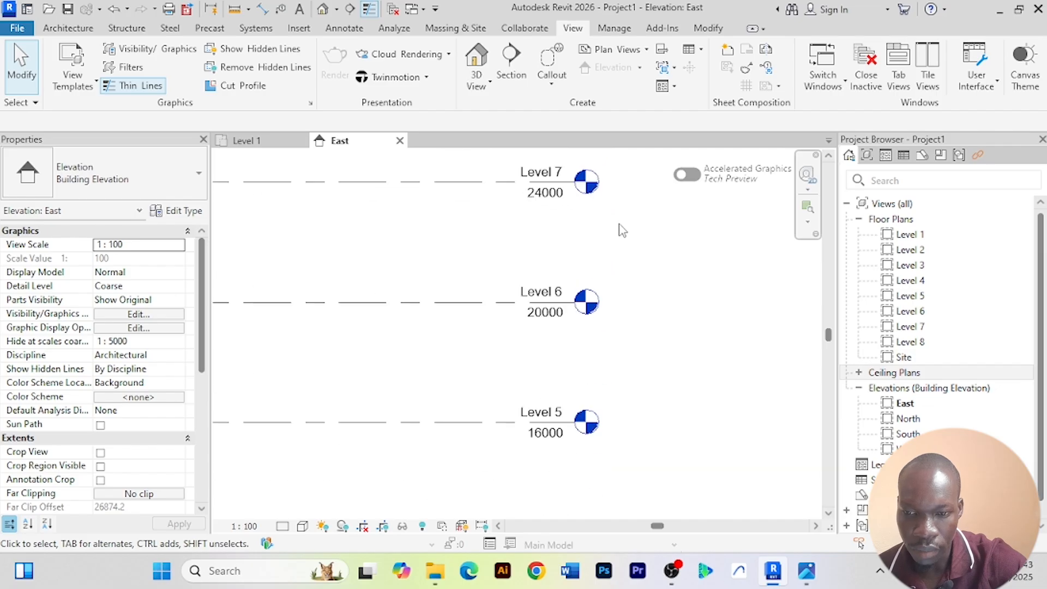
scroll(633, 251, "down", 6)
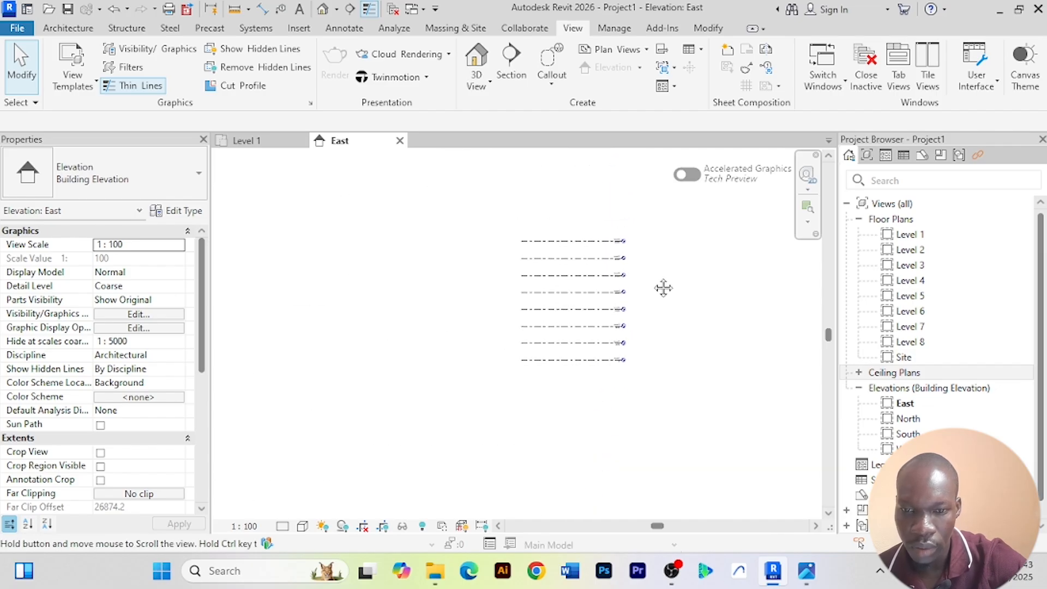
scroll(648, 267, "up", 2)
scroll(646, 261, "down", 2)
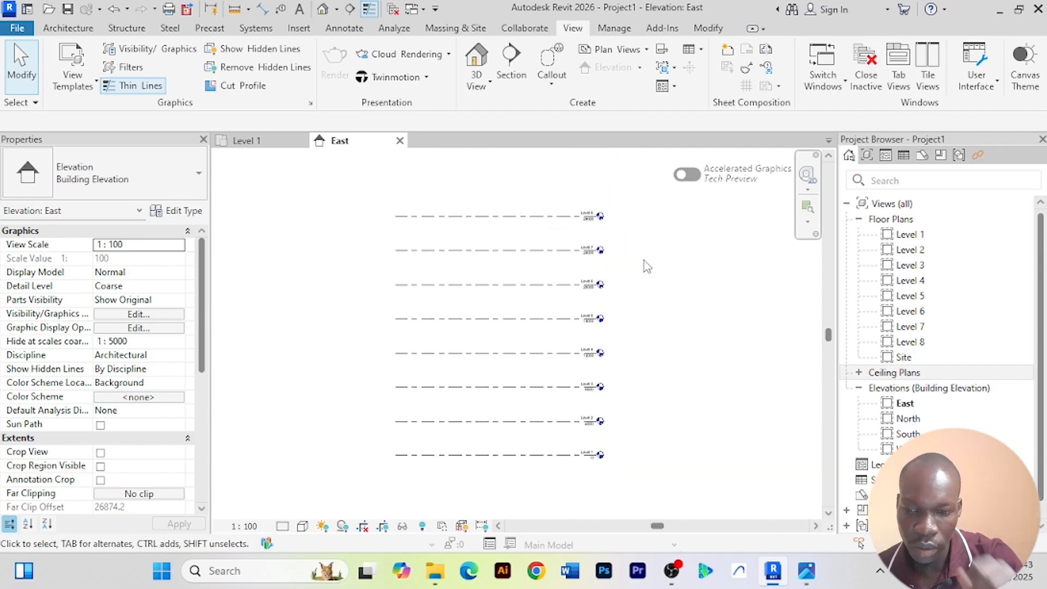
mouse_move(646, 259)
middle_mouse_down()
mouse_move(659, 271)
mouse_move(651, 268)
middle_mouse_up()
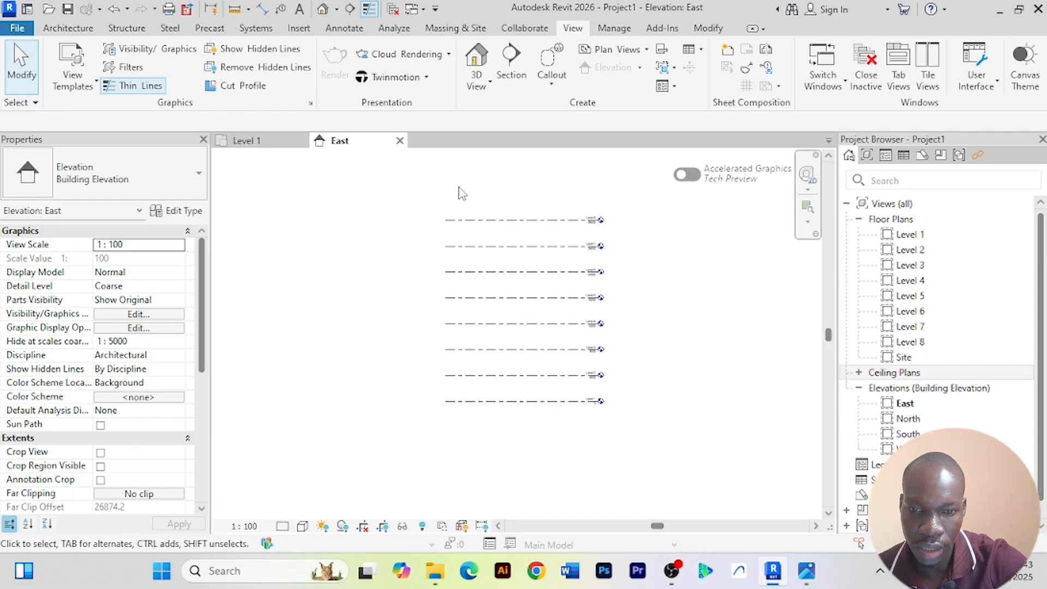
left_click(400, 141)
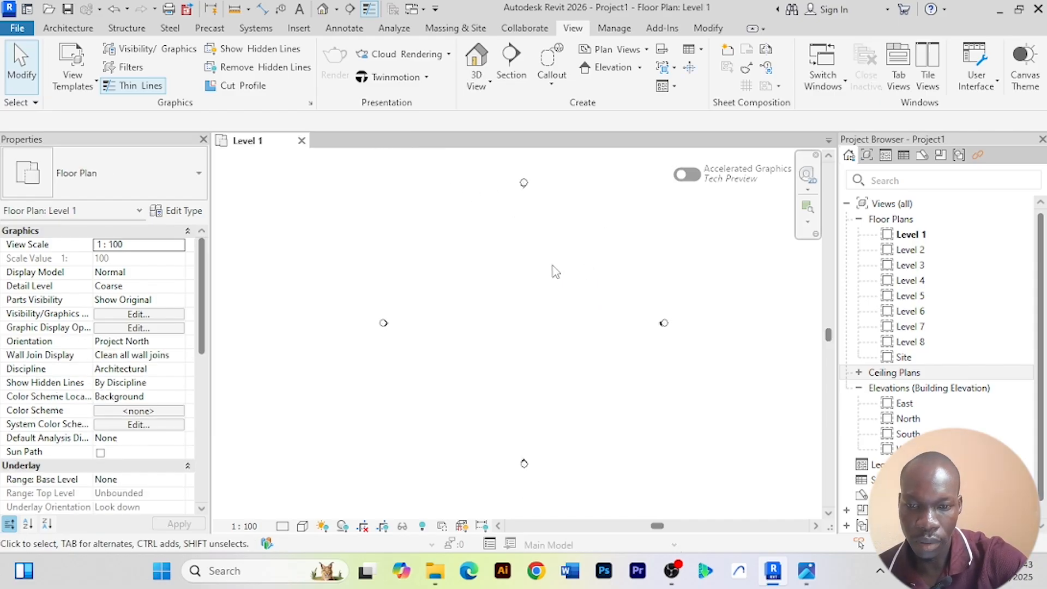
scroll(545, 294, "up", 1)
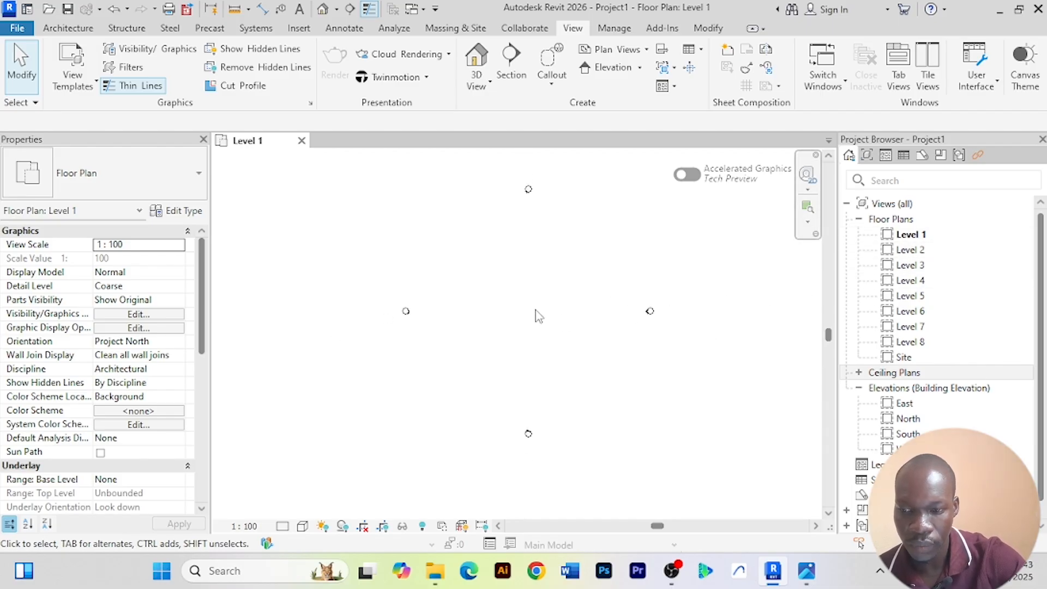
Consult the hospital reference image in the image viewer and return to the Level 1 floor plan in Revit
key("alt+Tab")
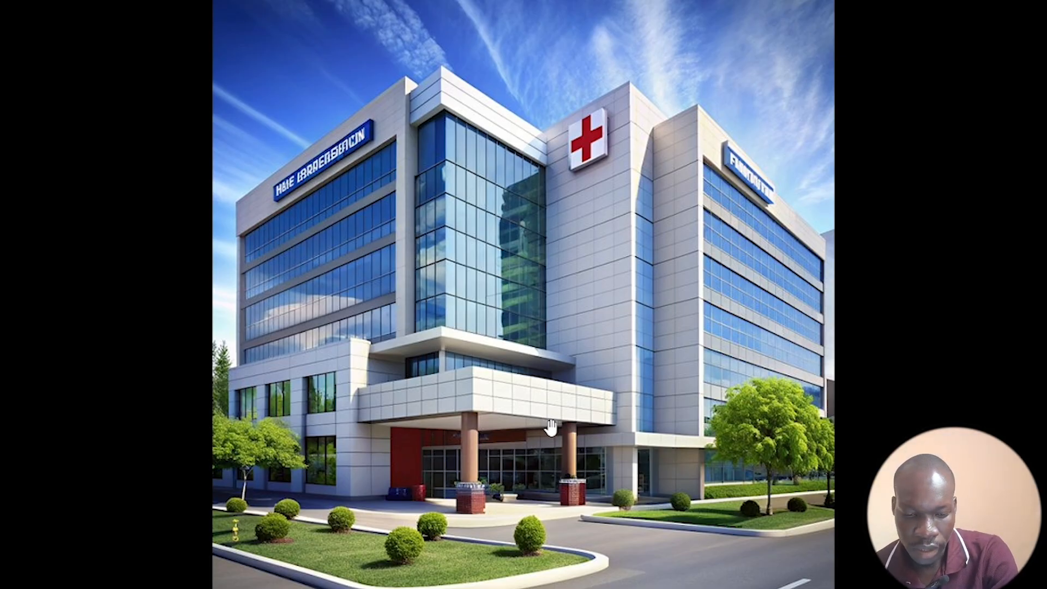
key("alt+Tab")
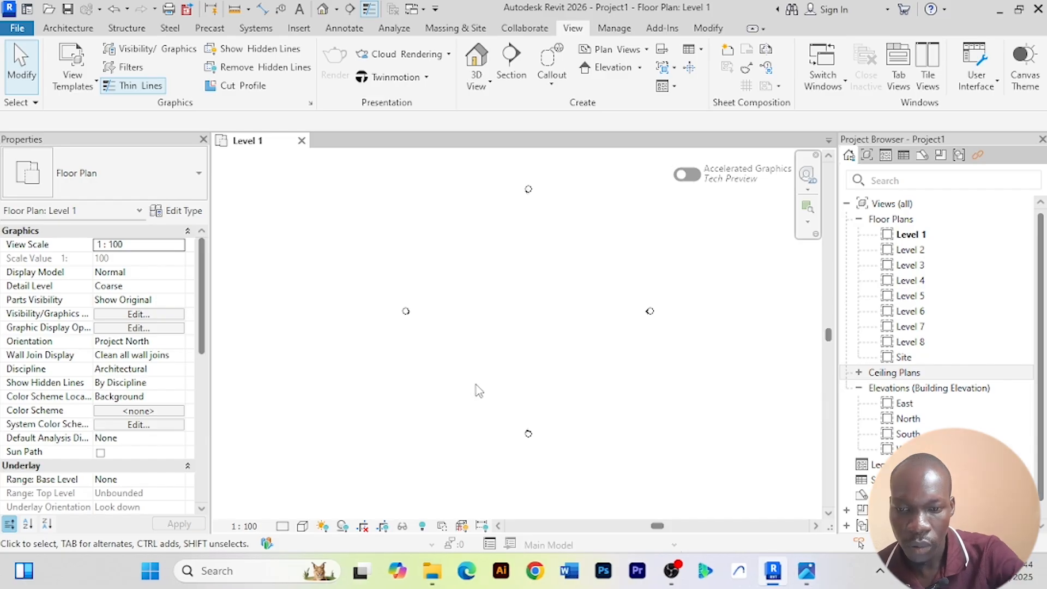
scroll(489, 343, "up", 2)
middle_click_drag(498, 346, 467, 376)
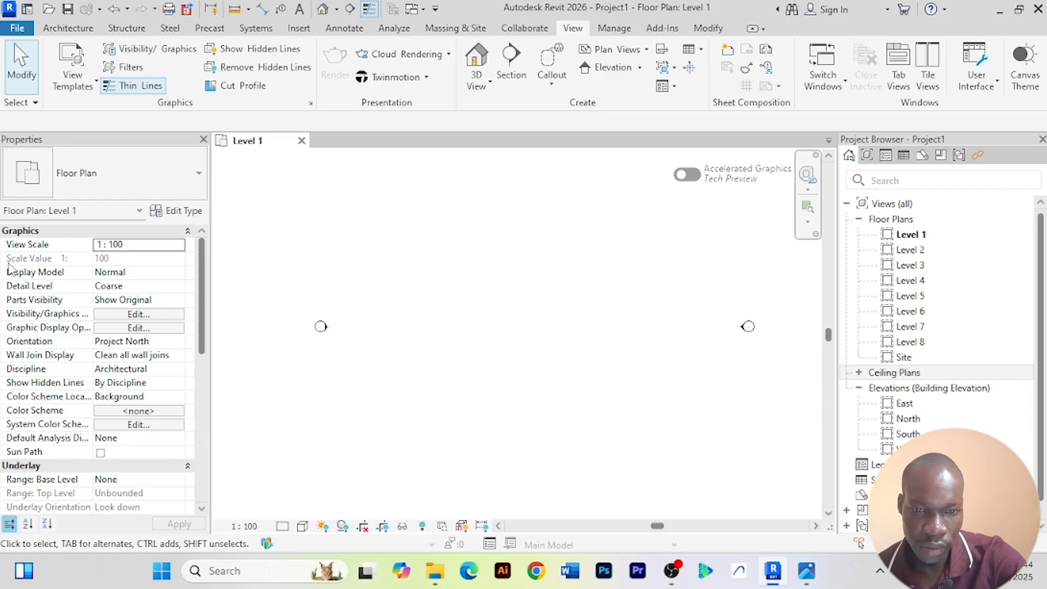
Start an architectural wall and duplicate the Generic - 200mm type as "Main wall"
left_click(68, 28)
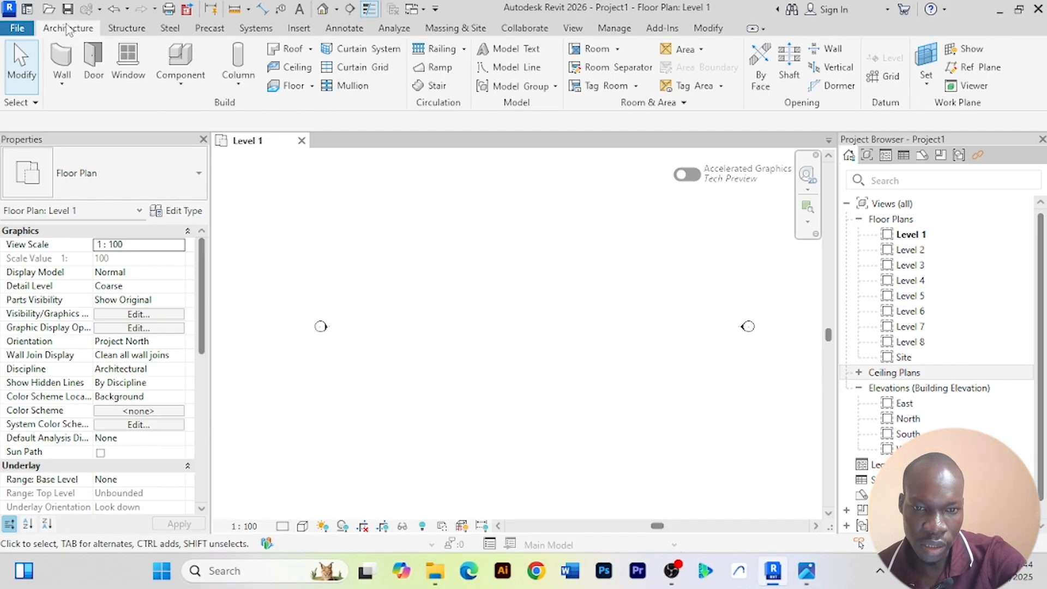
left_click(62, 82)
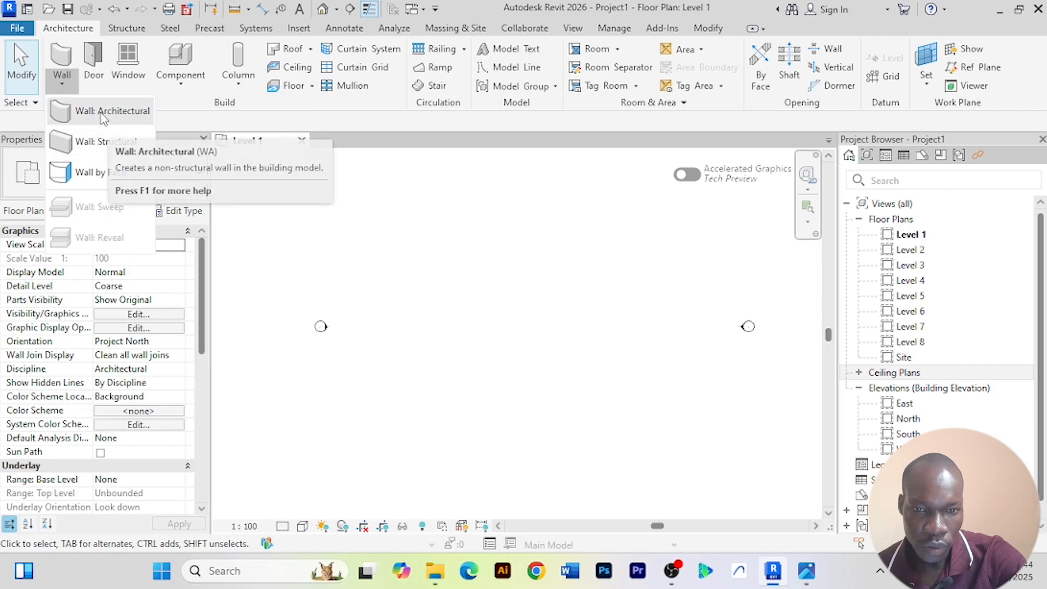
left_click(106, 115)
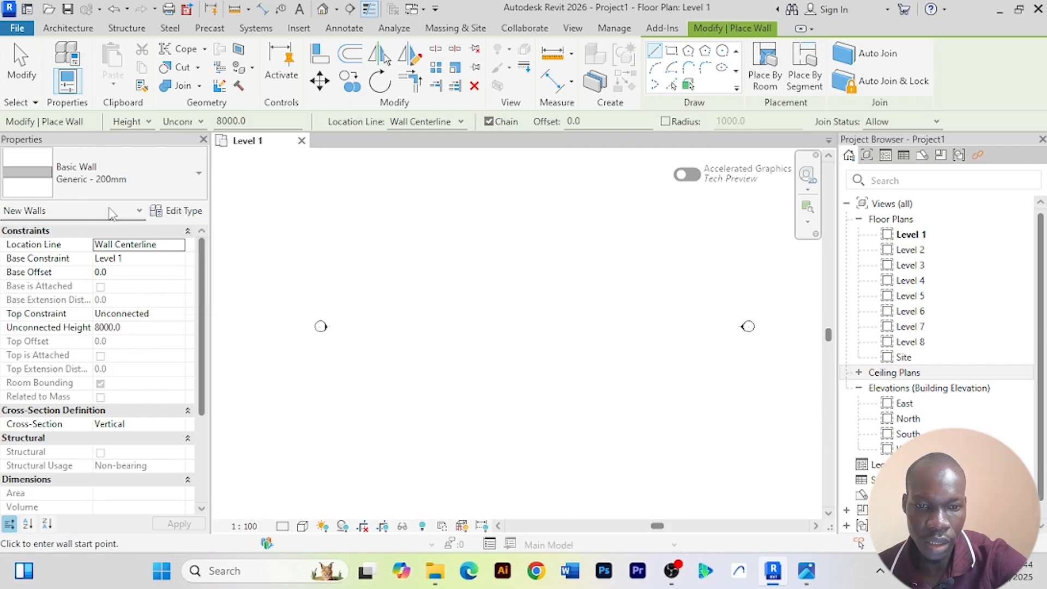
left_click(188, 212)
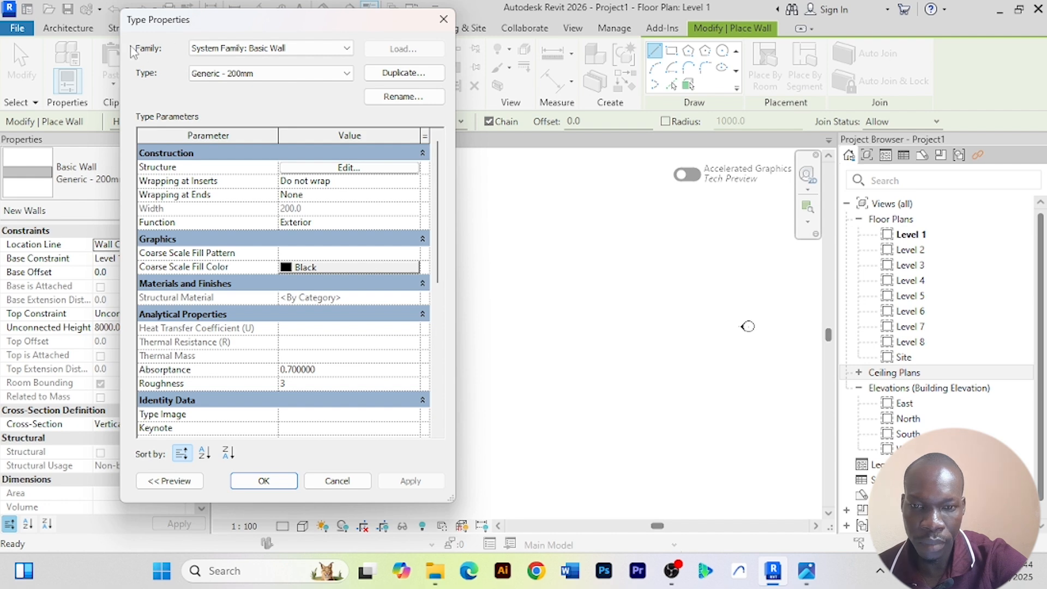
left_click(405, 76)
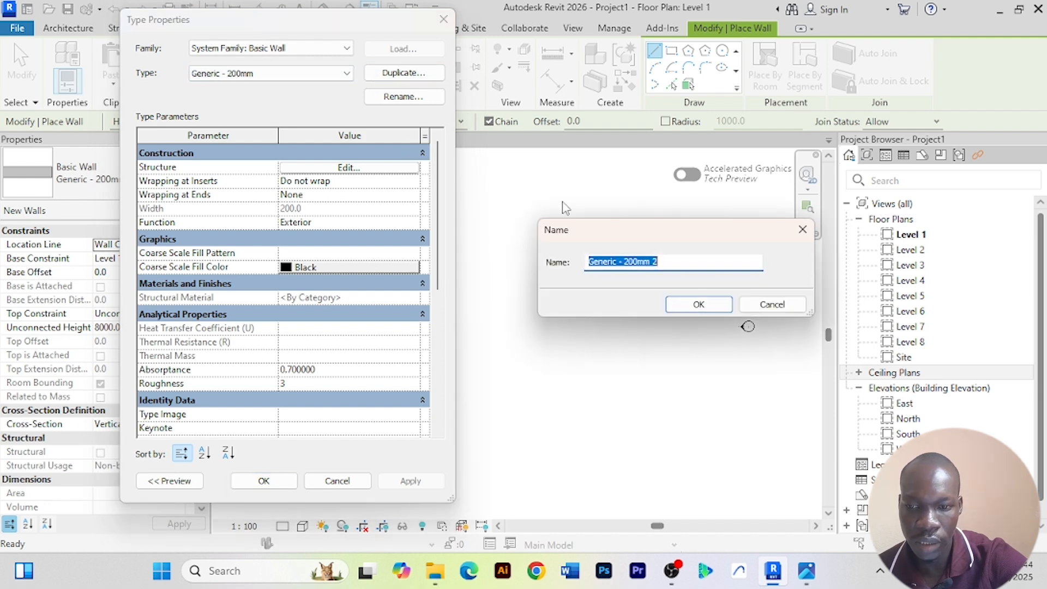
type("Main wall")
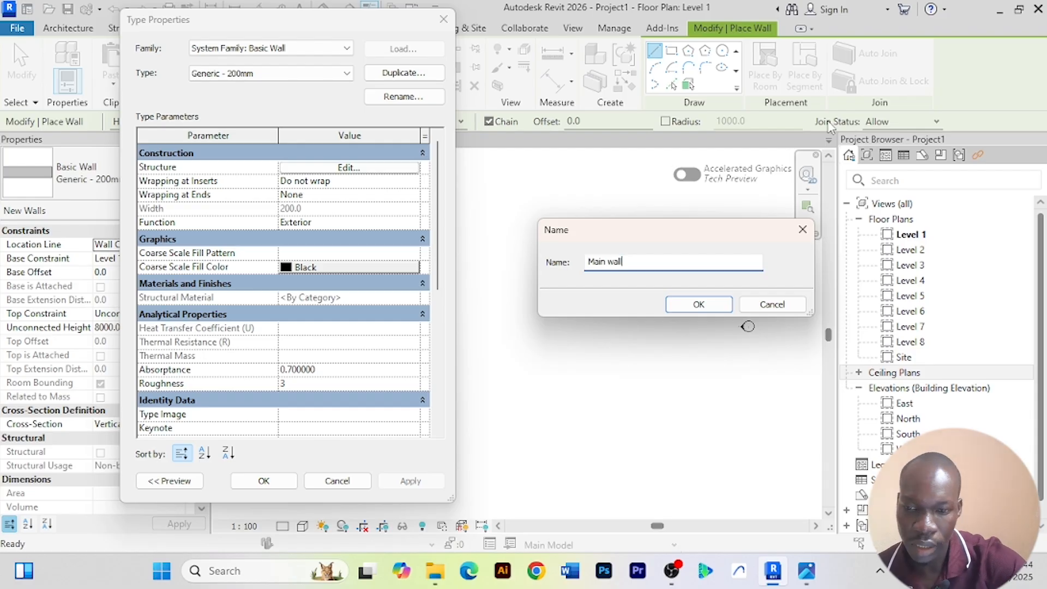
left_click(699, 304)
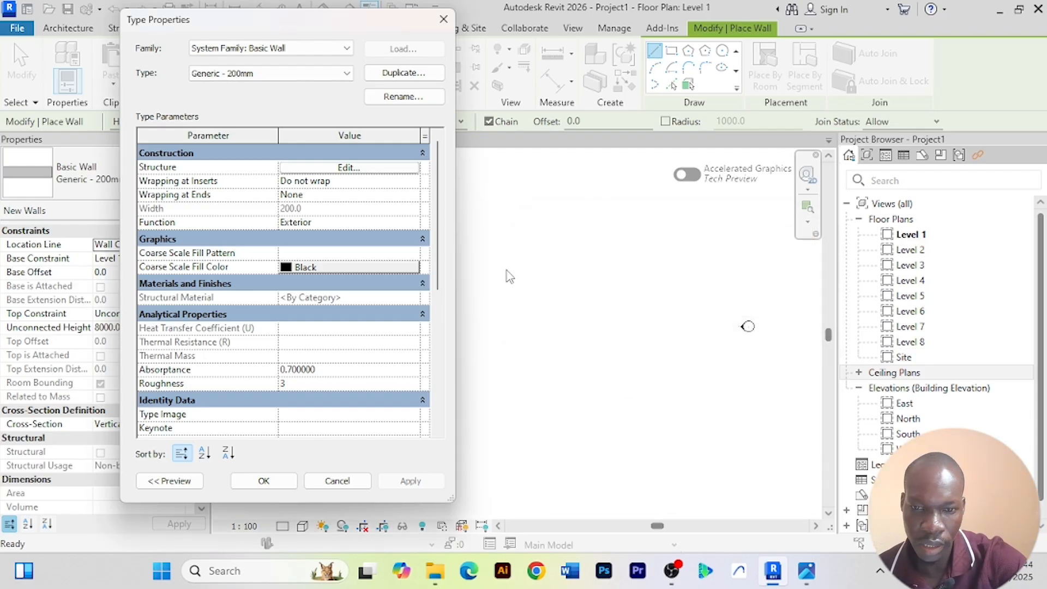
Edit the Main wall structure and create a new material named "Concrete wall" for its structure layer
left_click(349, 168)
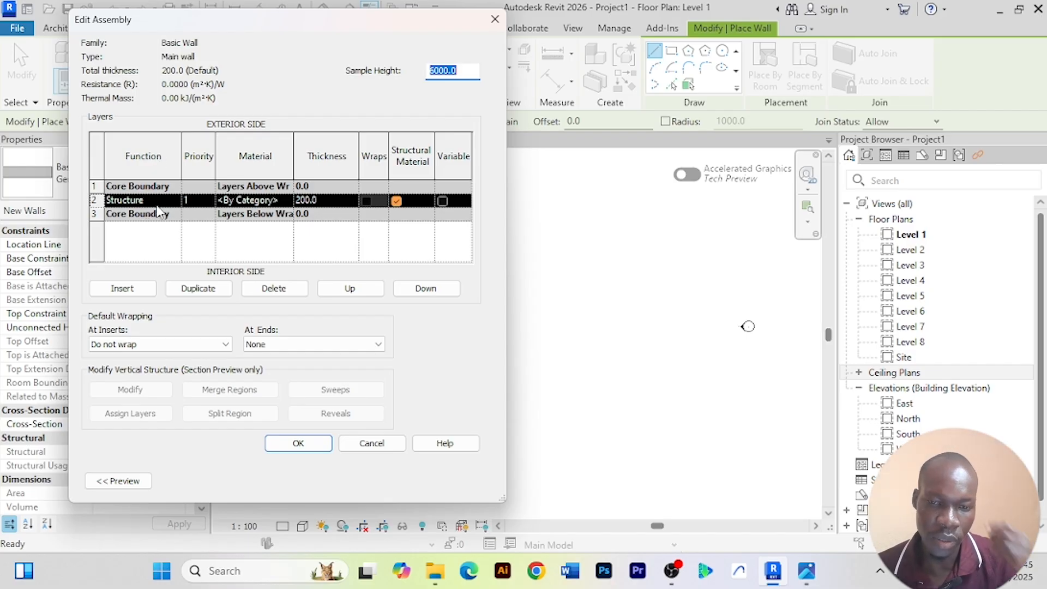
left_click(288, 205)
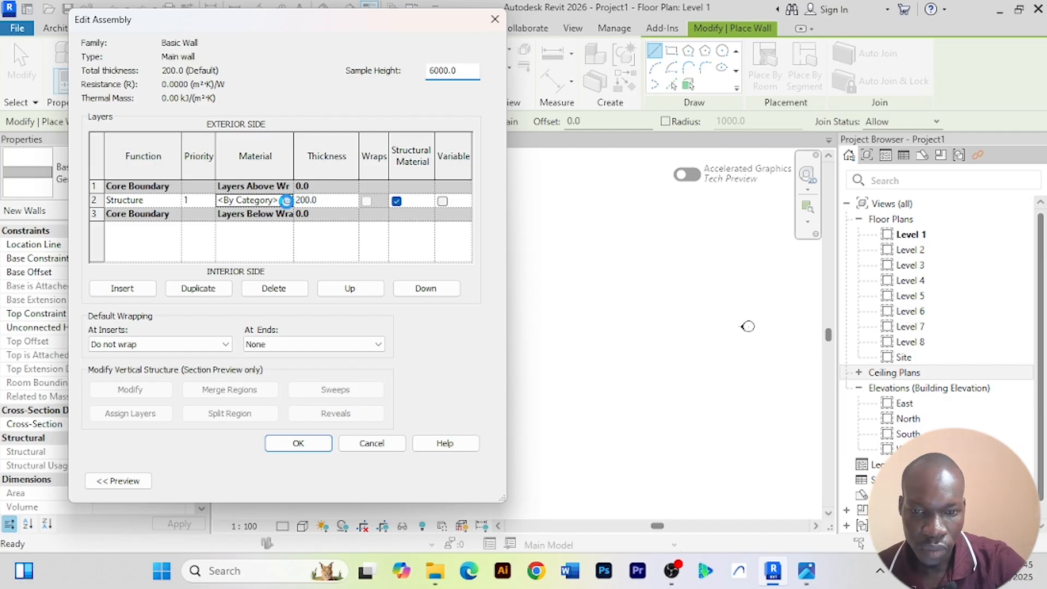
left_click(286, 201)
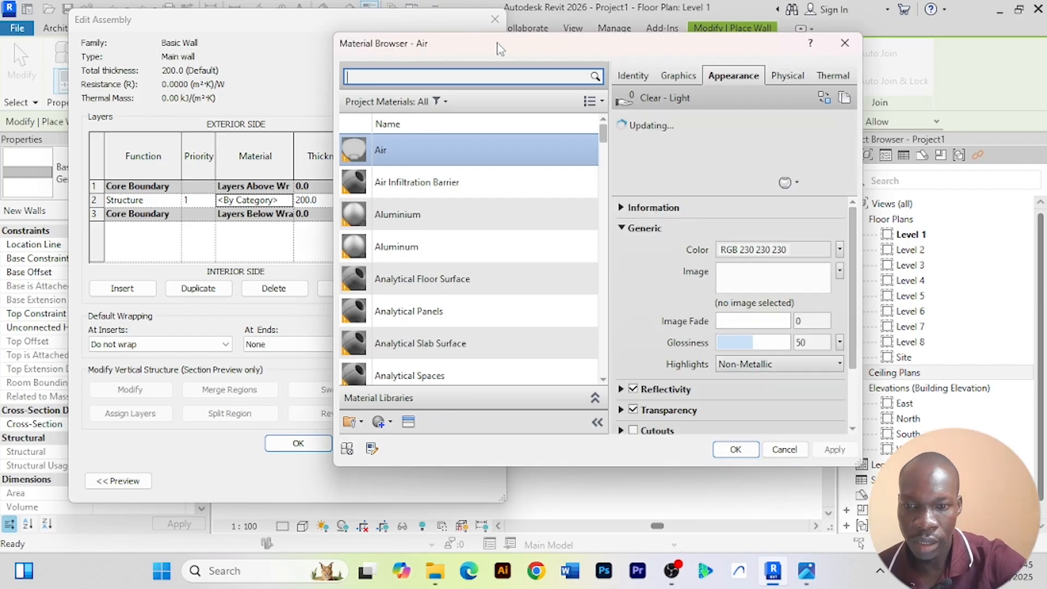
left_click_drag(497, 43, 457, 49)
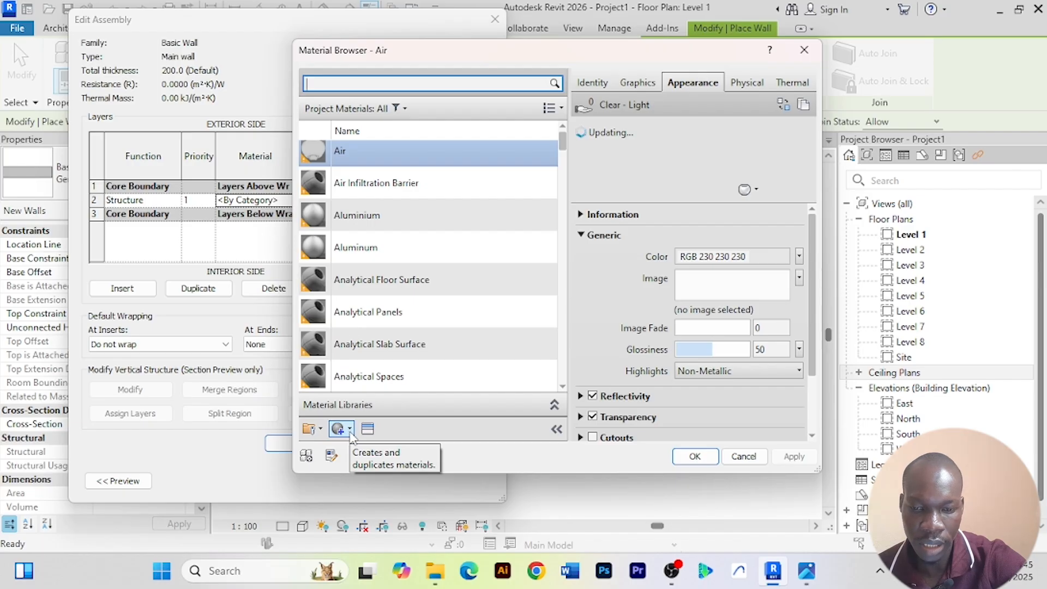
left_click(351, 432)
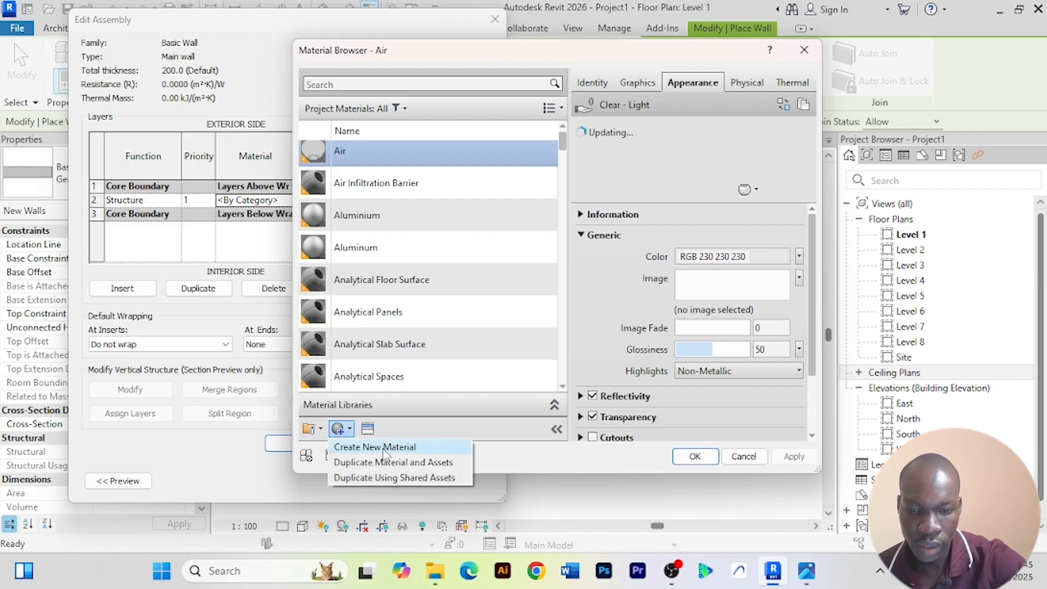
left_click(369, 449)
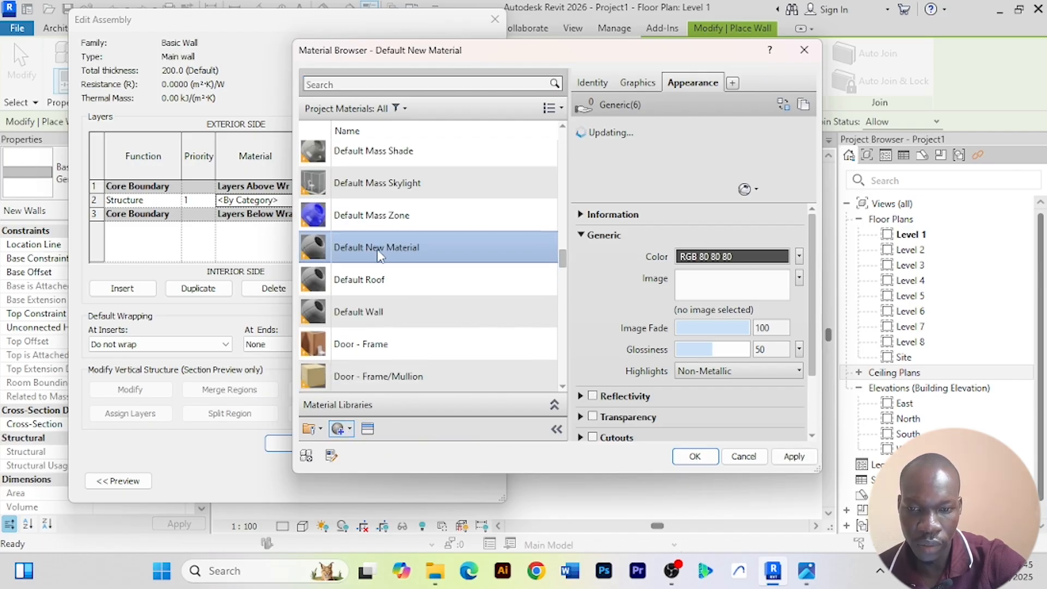
right_click(369, 251)
left_click(448, 299)
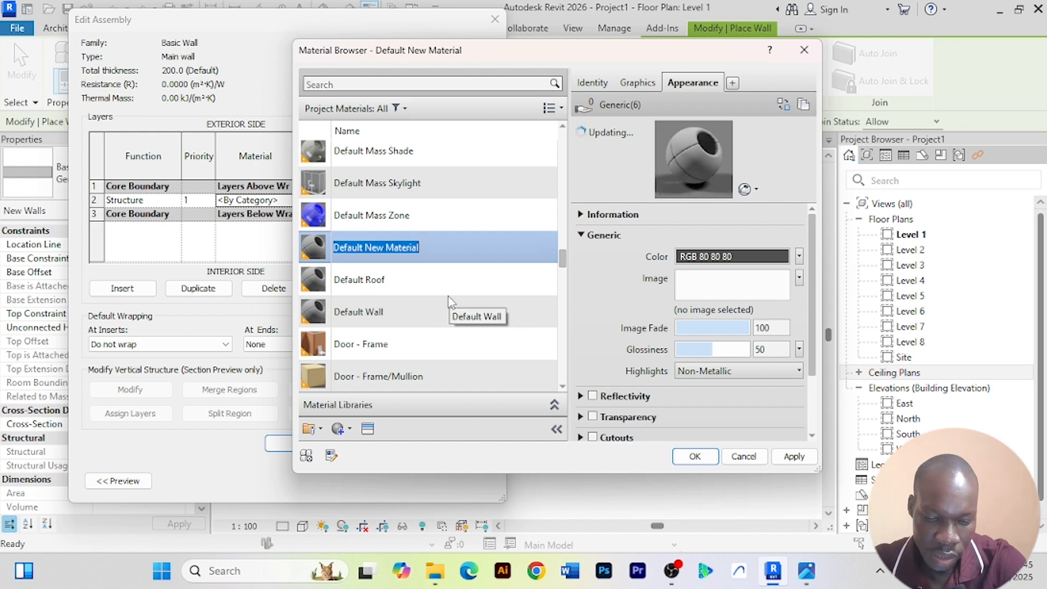
type("Concrete")
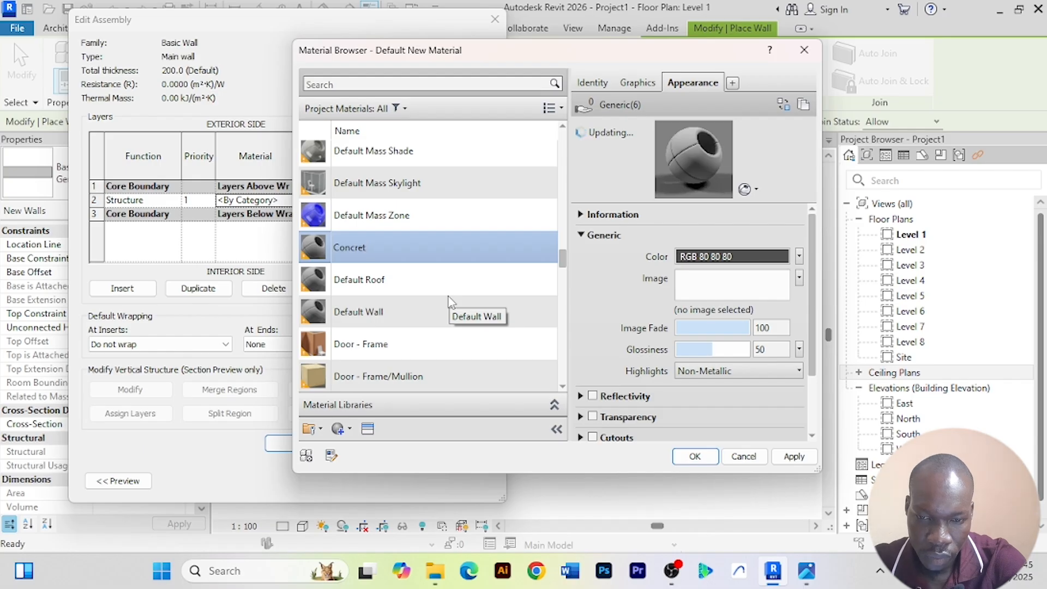
type(" wall")
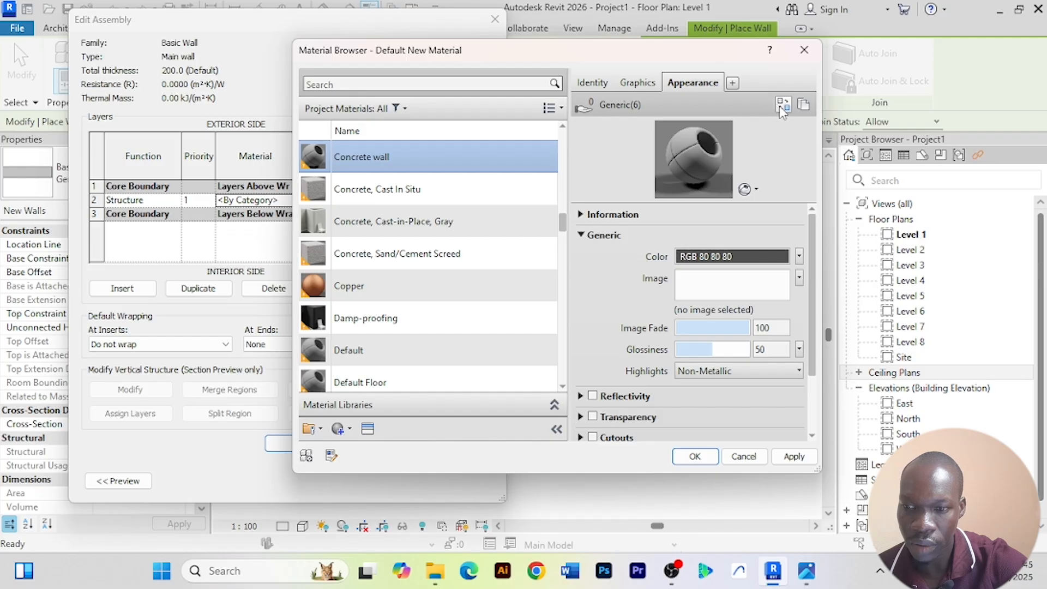
Replace the Concrete wall material's appearance with Blocks from the Appearance Library's Concrete category and assign the material to the structure layer
left_click(783, 106)
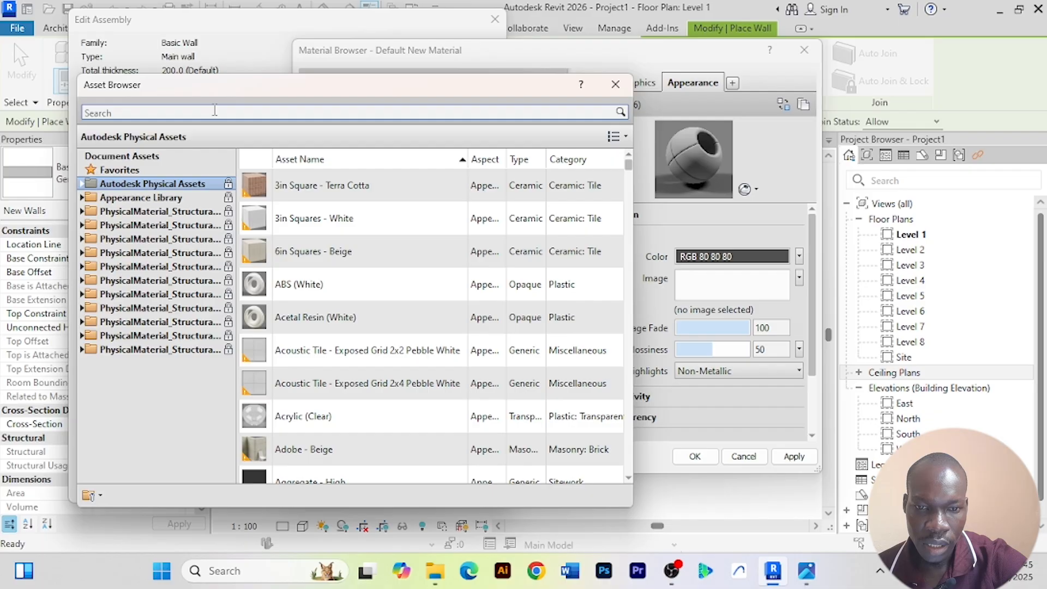
left_click(215, 110)
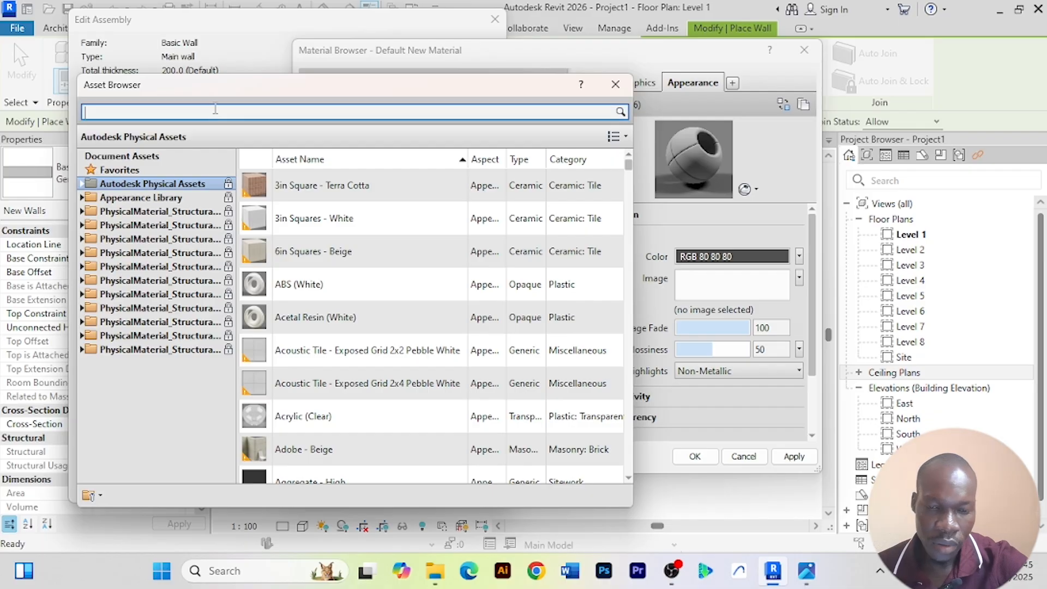
type("co")
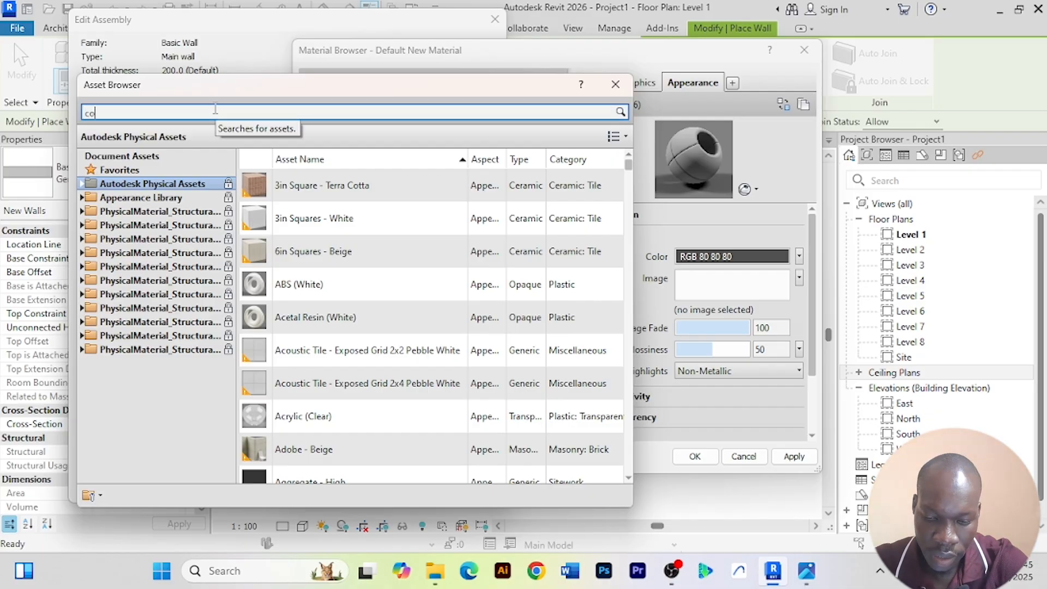
type("nc")
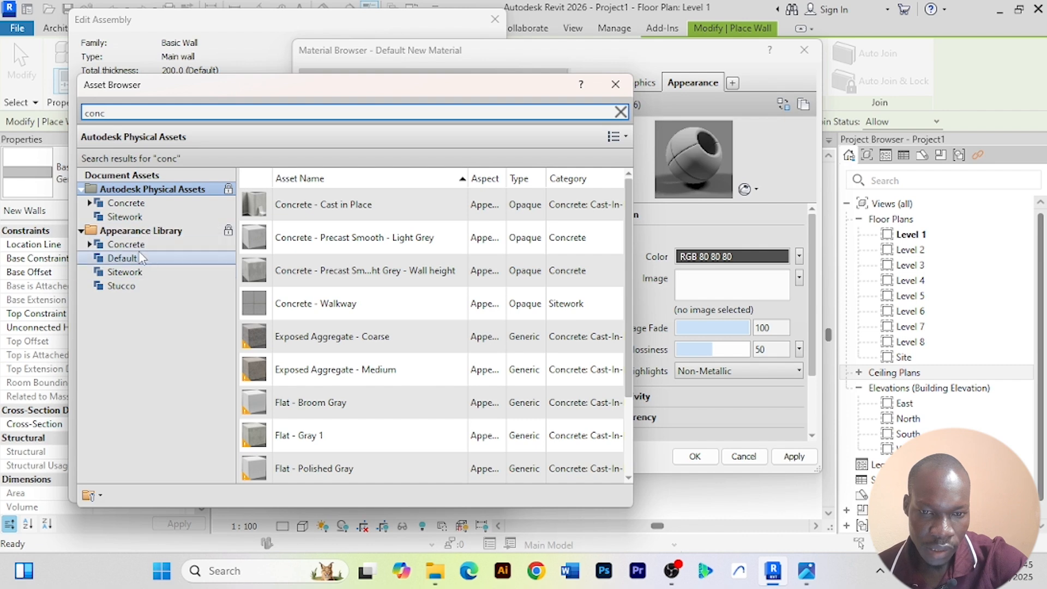
left_click(126, 245)
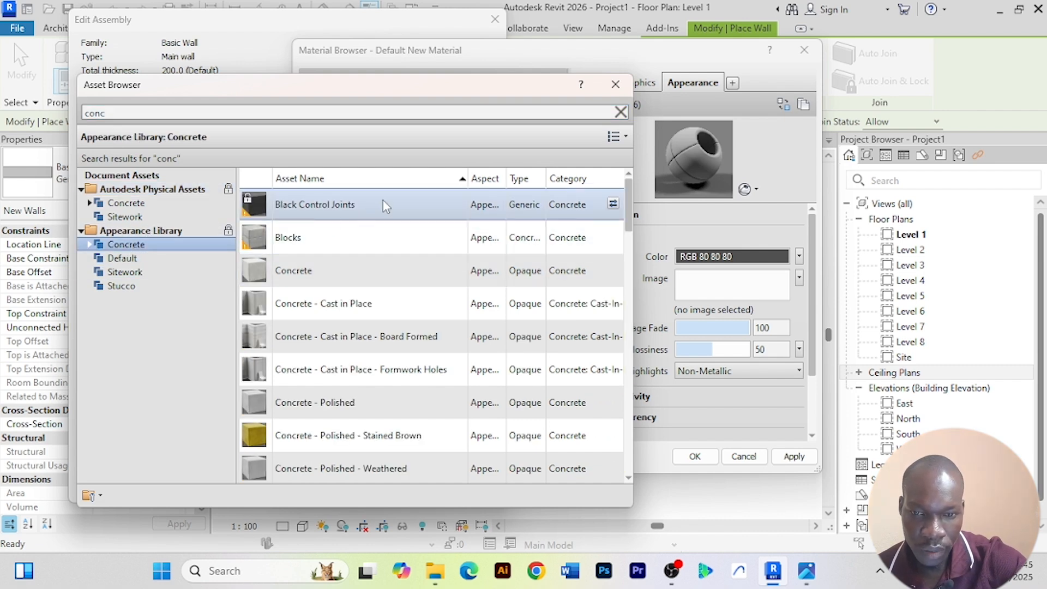
left_click(614, 239)
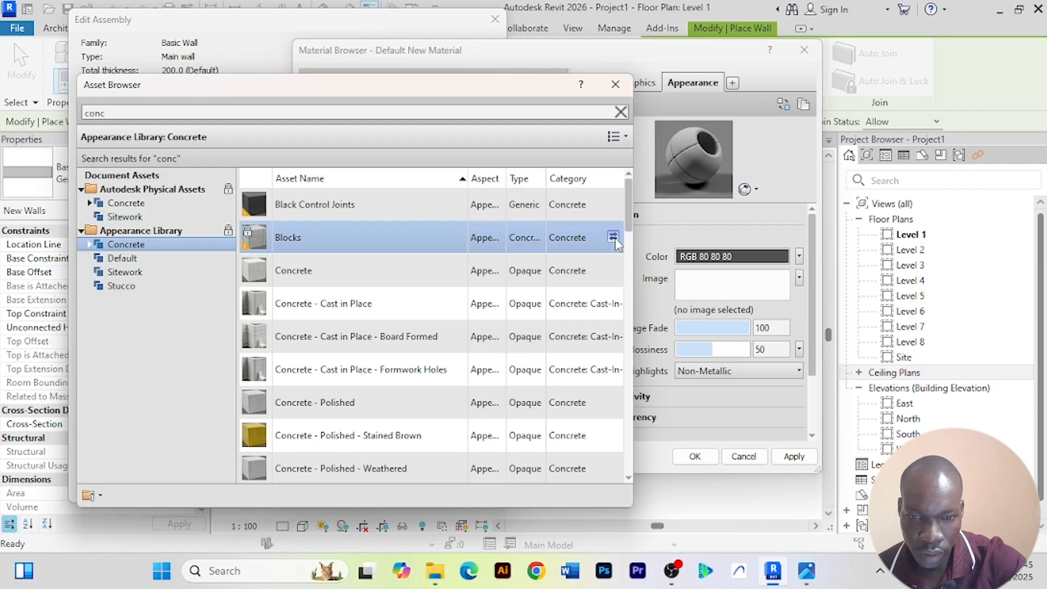
left_click(620, 82)
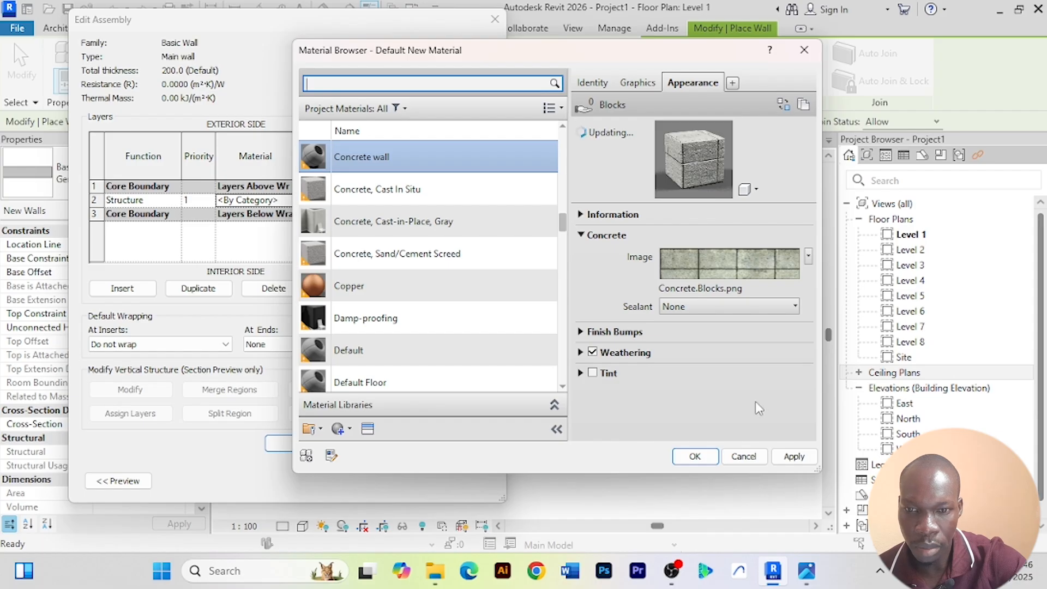
left_click(795, 456)
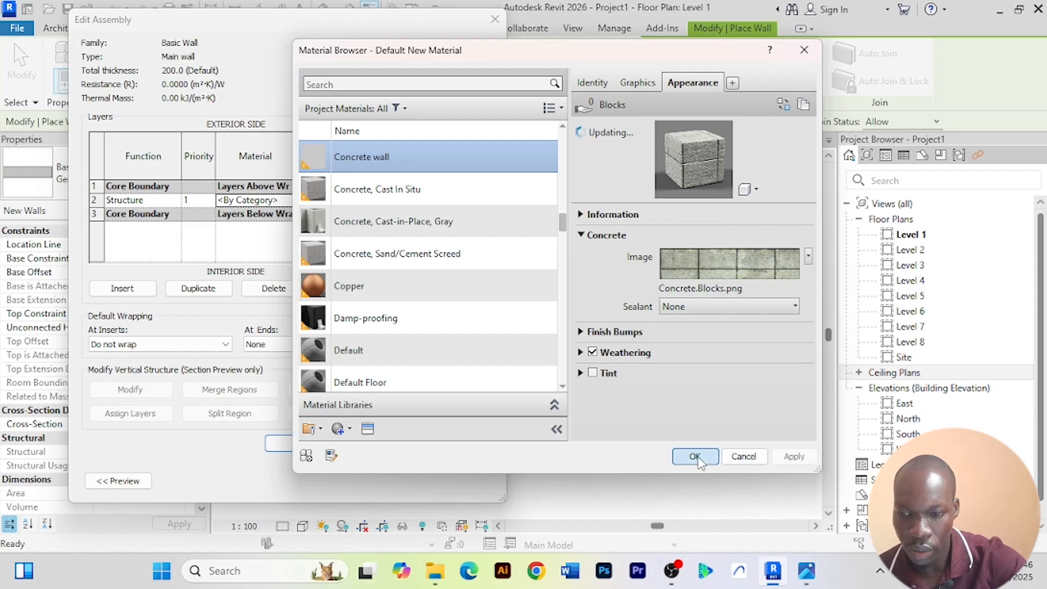
left_click(695, 456)
left_click_drag(216, 19, 322, 21)
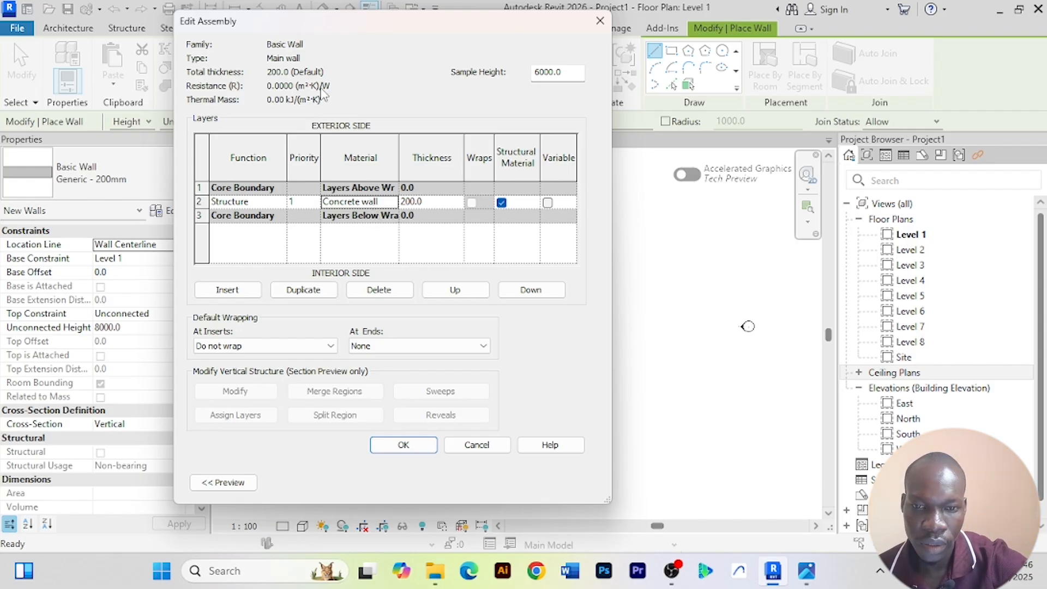
Accept the edited layer structure and apply the Main wall type to the new walls
left_click(414, 445)
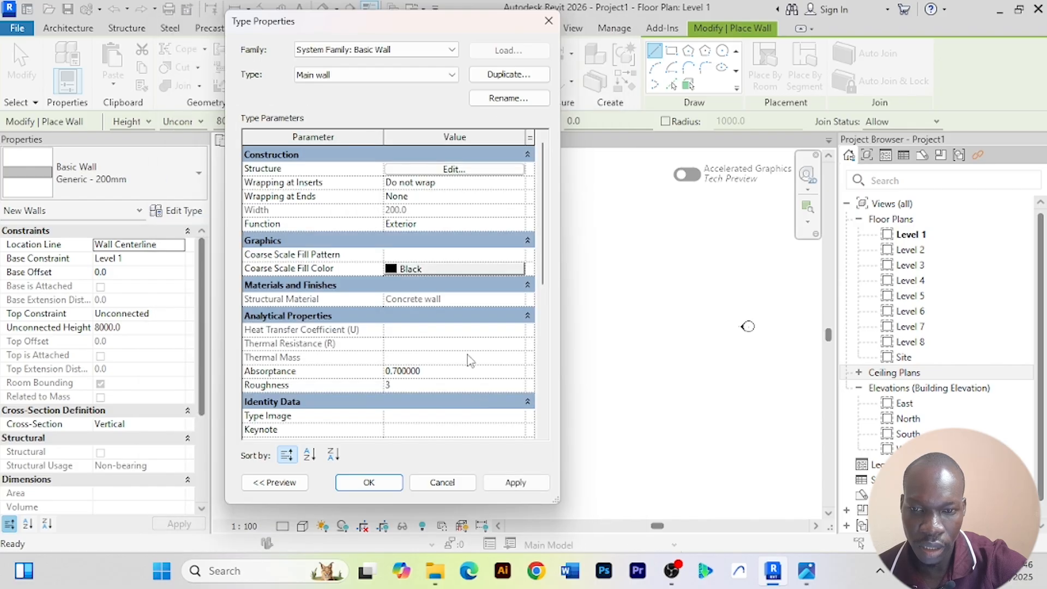
left_click(517, 483)
left_click(370, 483)
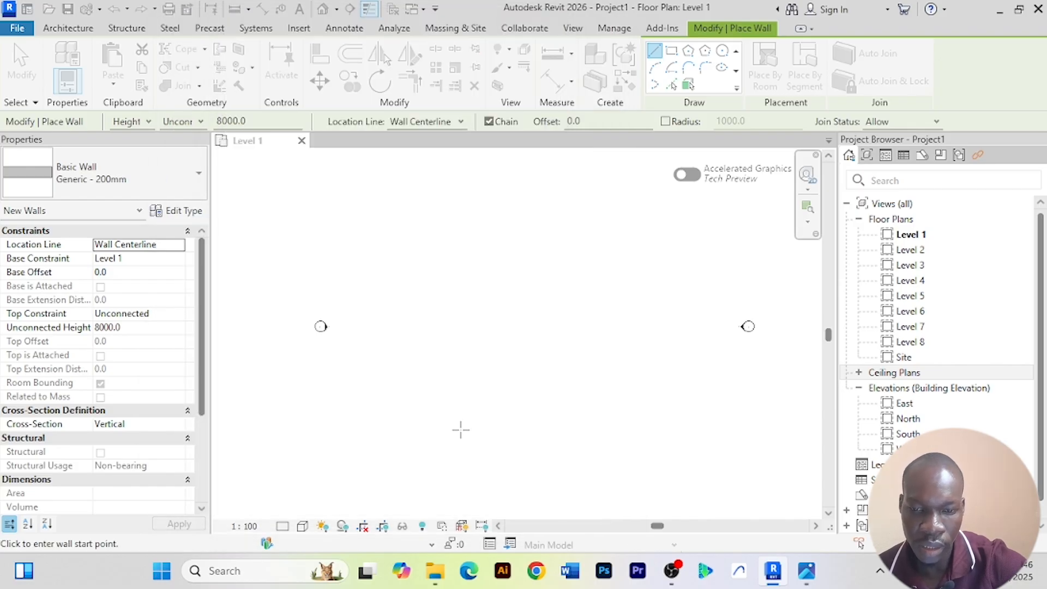
Draw a rectangular enclosure of Main walls about 17000 mm square between the elevation markers on Level 1
scroll(458, 347, "down", 2)
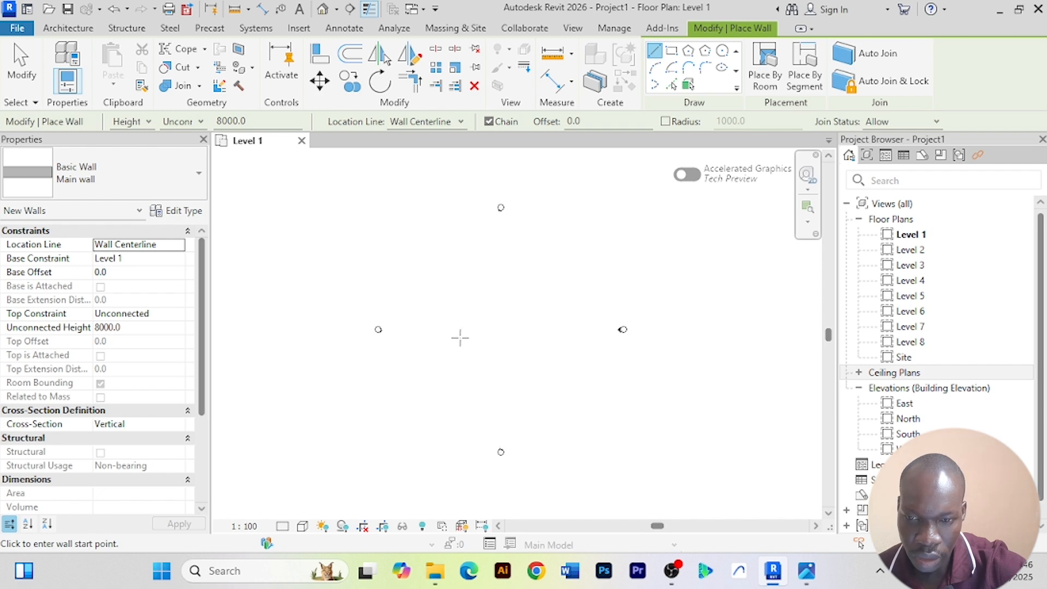
middle_click_drag(475, 345, 433, 358)
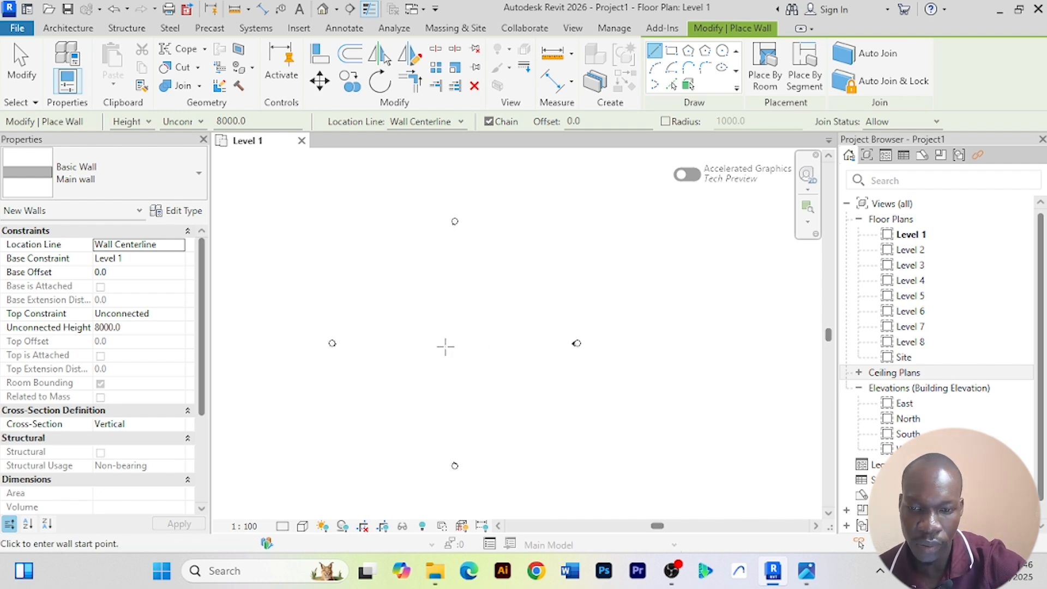
scroll(446, 347, "up", 1)
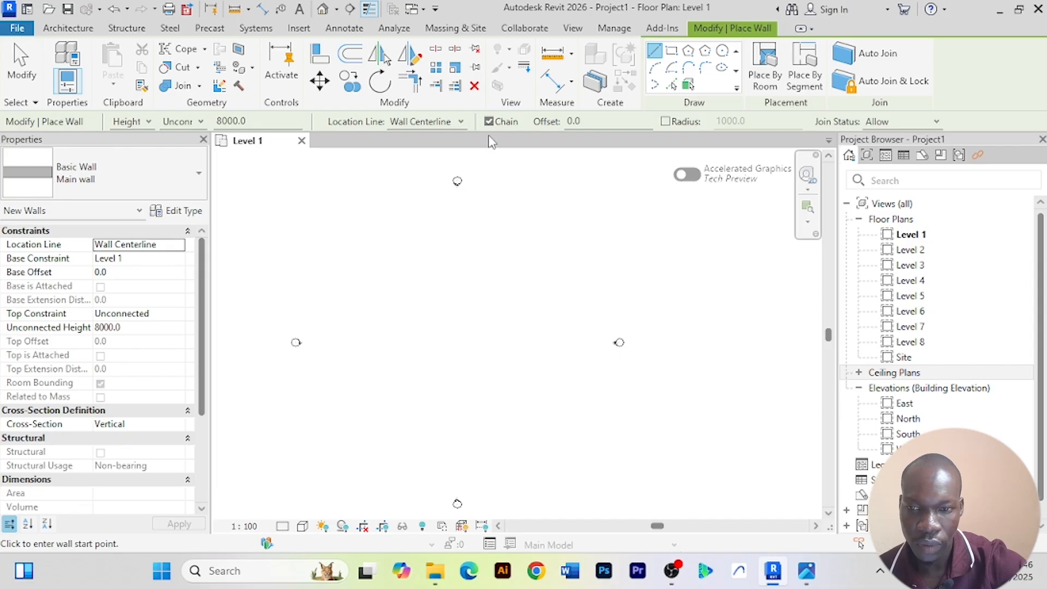
left_click(672, 52)
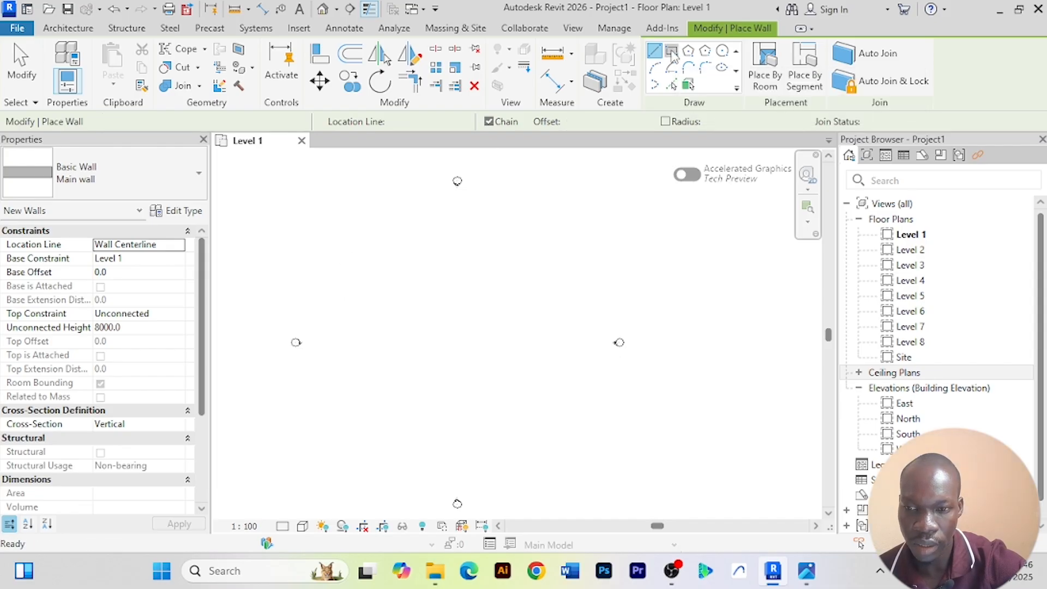
left_click(363, 340)
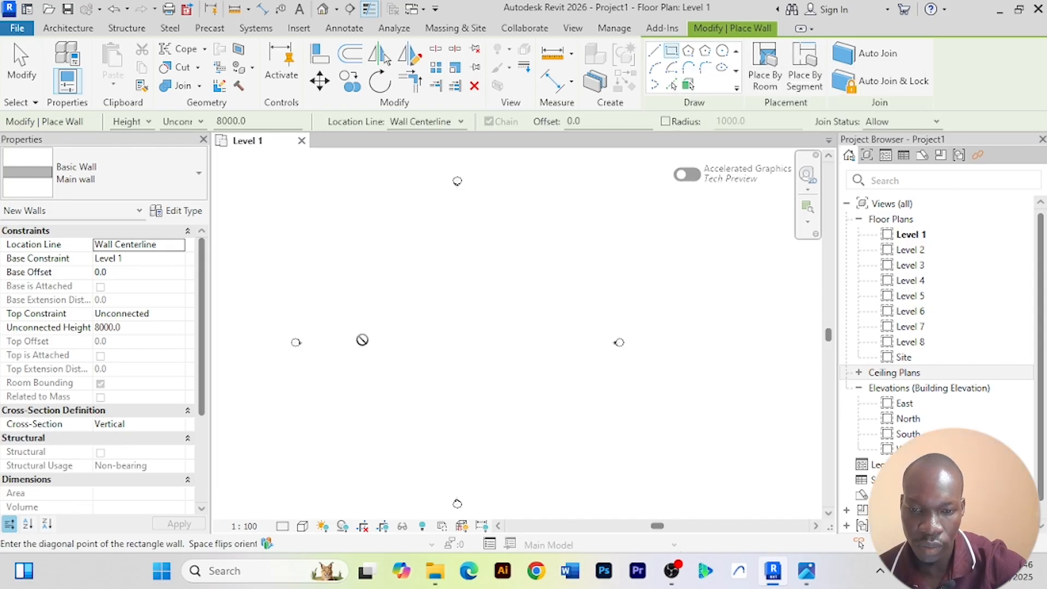
left_click(445, 393)
right_click(515, 244)
left_click(537, 248)
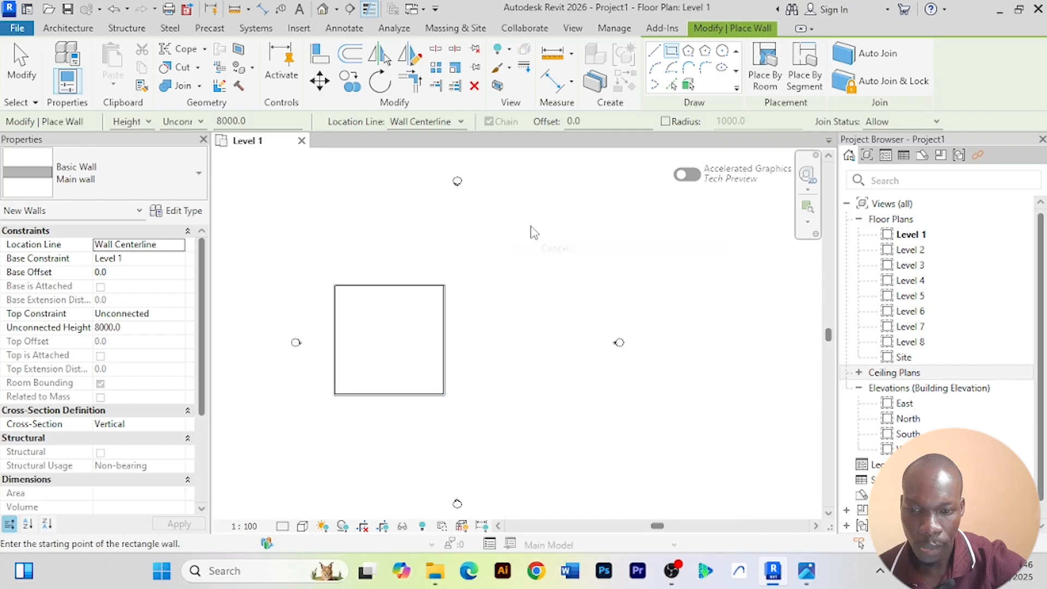
right_click(531, 227)
left_click(570, 237)
scroll(448, 385, "up", 2)
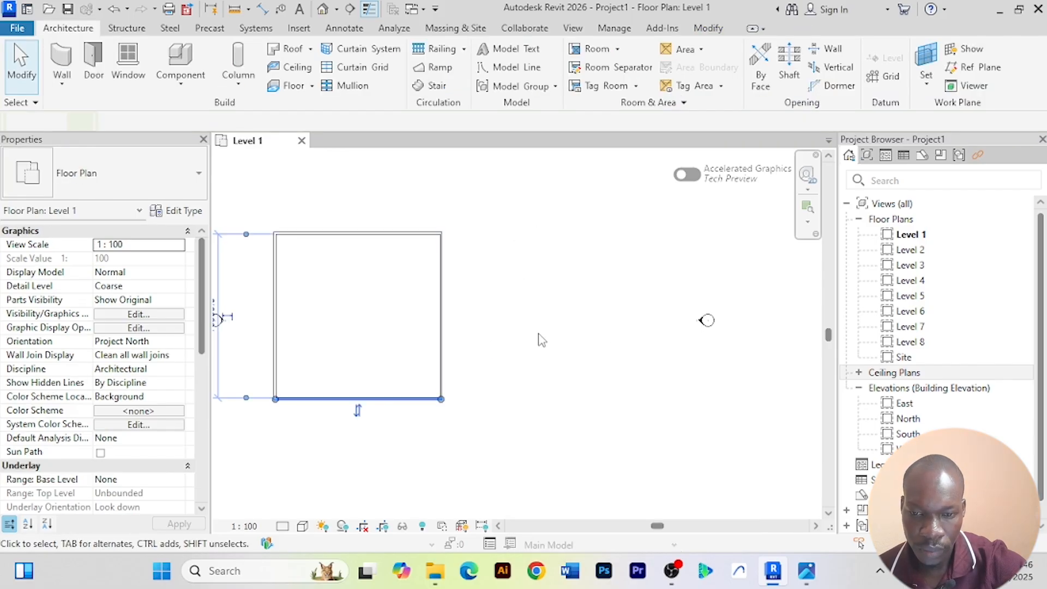
Set the clear distance between the enclosure's north and south walls to 20000 mm by moving the south wall
left_click(359, 400)
scroll(540, 328, "down", 3)
scroll(376, 332, "up", 2)
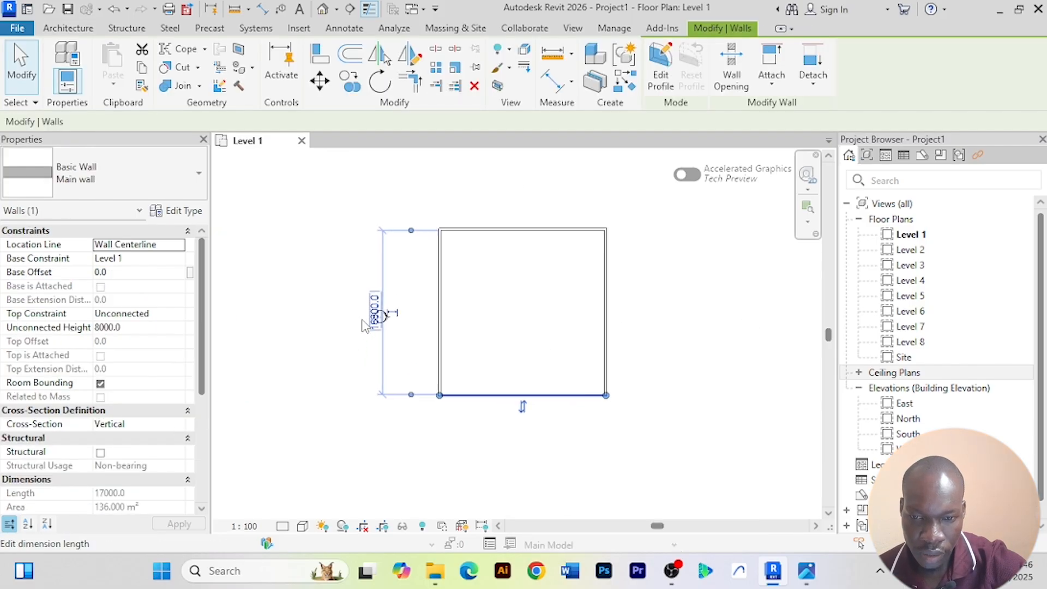
scroll(363, 325, "up", 2)
left_click(382, 294)
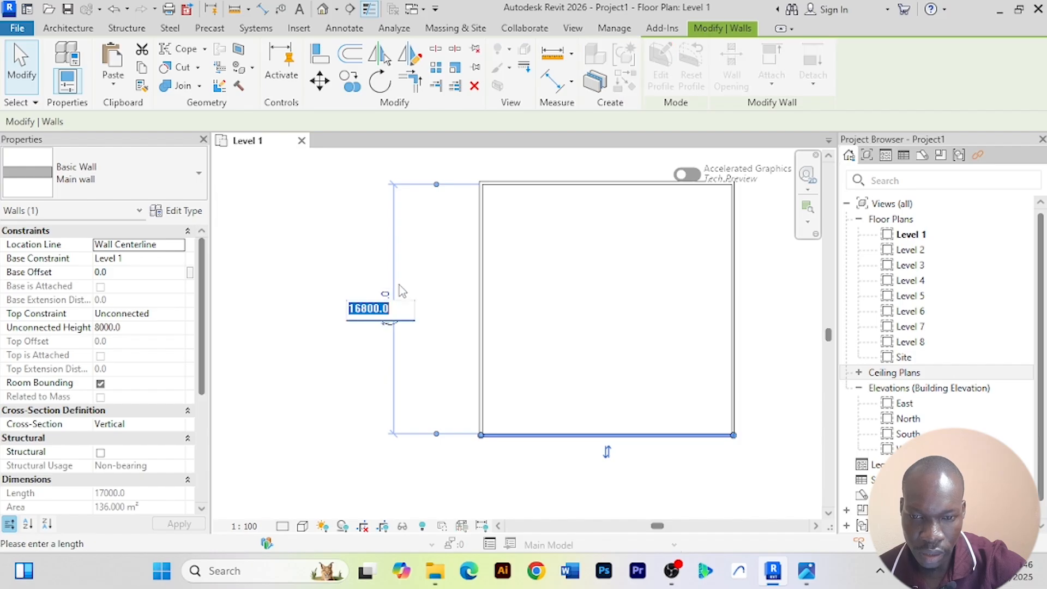
type("20000")
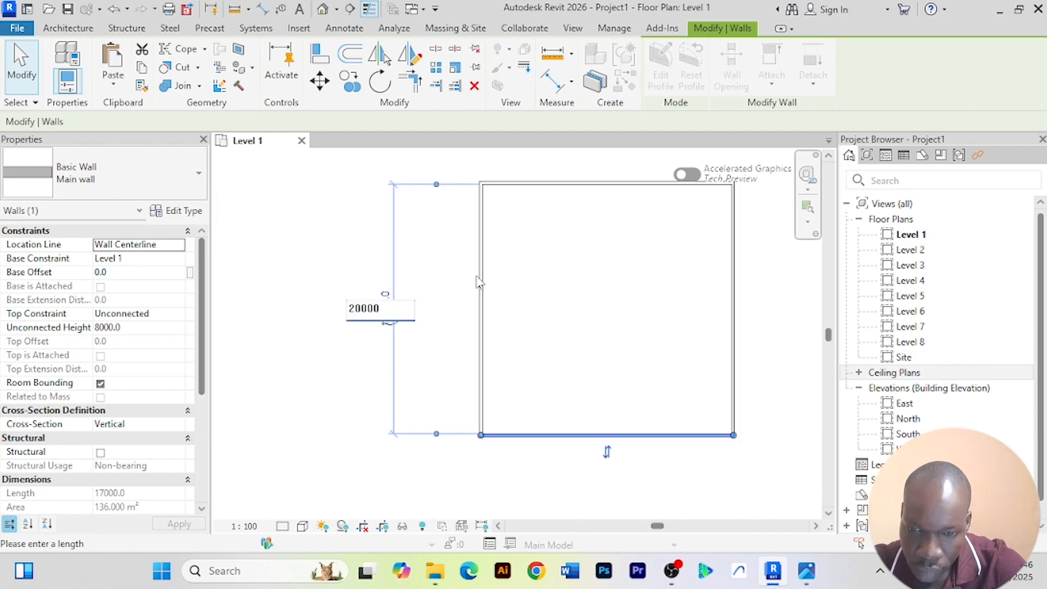
key("Return")
scroll(547, 351, "down", 1)
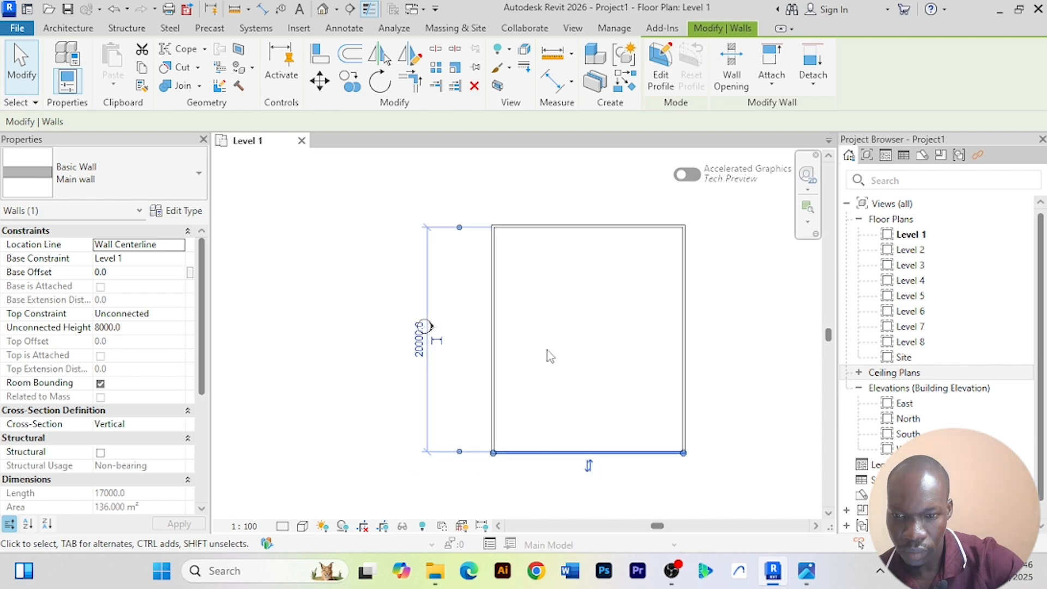
left_click(714, 328)
Set the clear distance between the enclosure's east and west walls to 16000 mm by moving the east wall
scroll(717, 327, "down", 2)
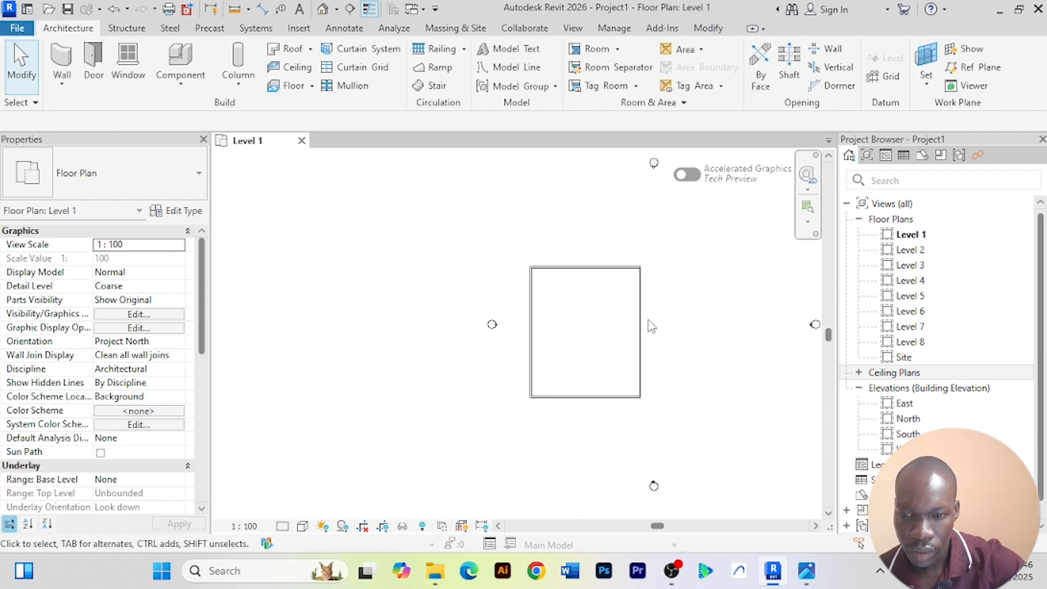
left_click(646, 328)
scroll(624, 360, "up", 1)
middle_click_drag(610, 456, 562, 304)
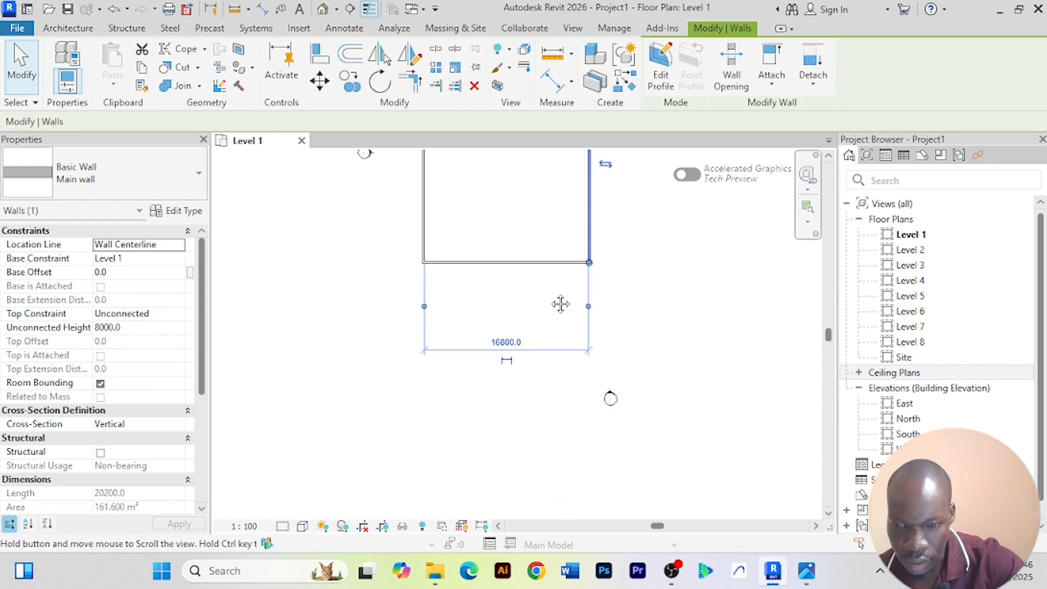
left_click(516, 341)
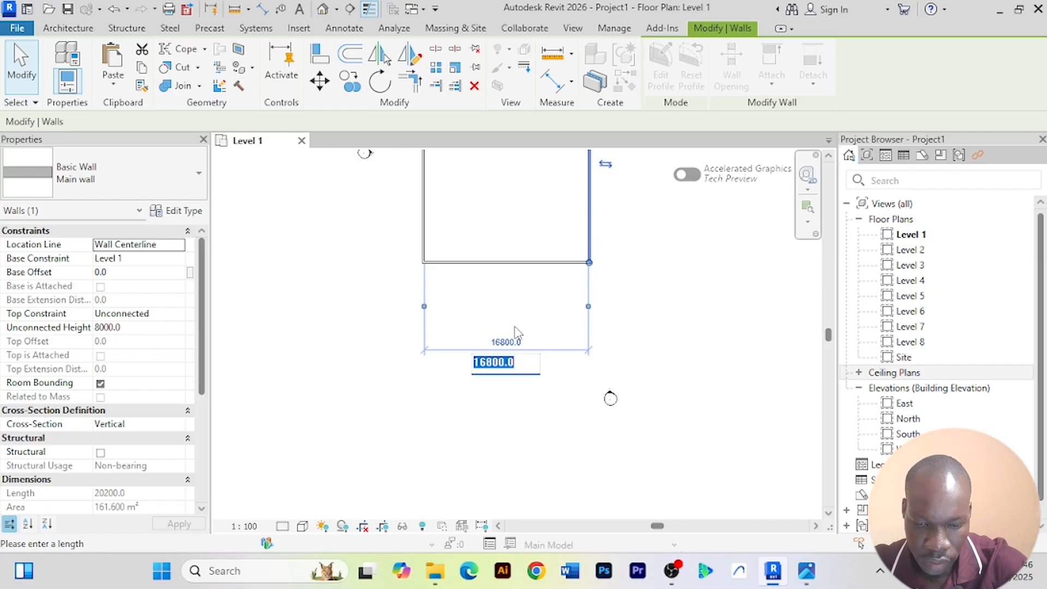
type("1")
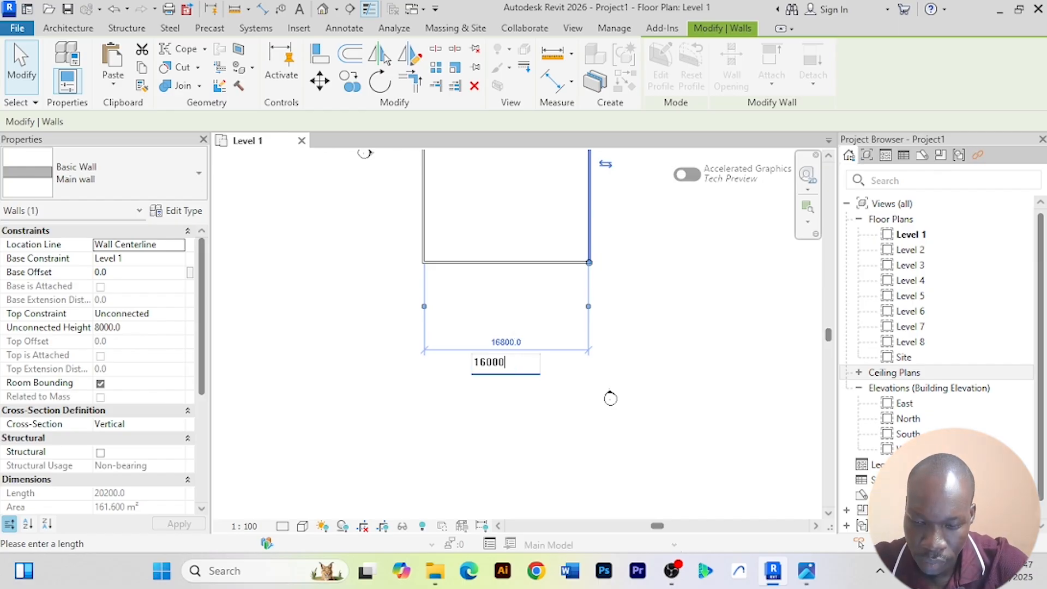
type("6000")
key("Return")
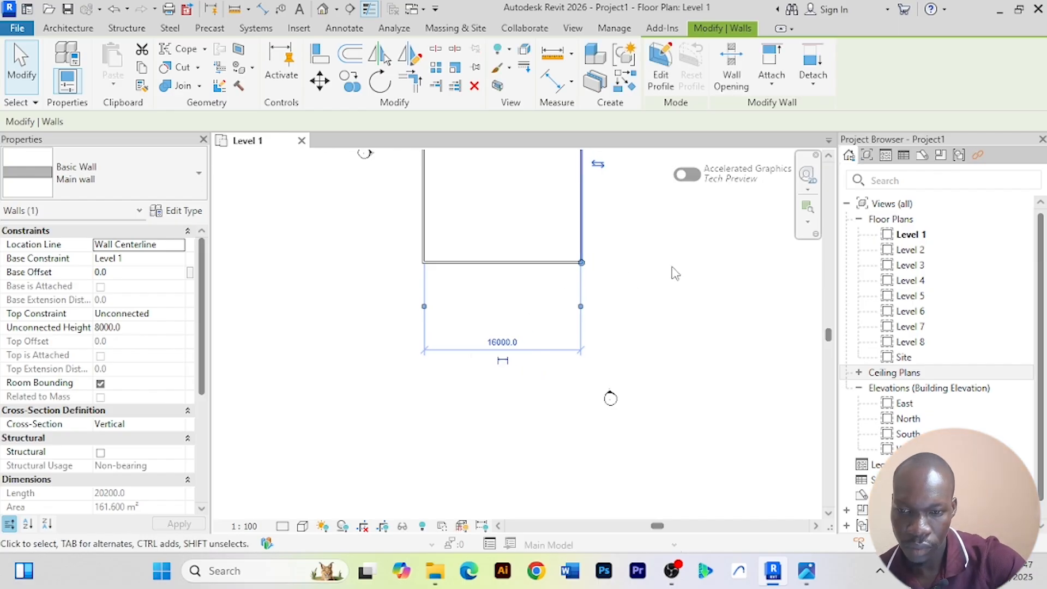
key("Escape")
scroll(675, 273, "down", 3)
middle_click_drag(673, 273, 603, 332)
Check the hospital reference image in the image viewer and return to the Level 1 floor plan in Revit
key("alt+Tab")
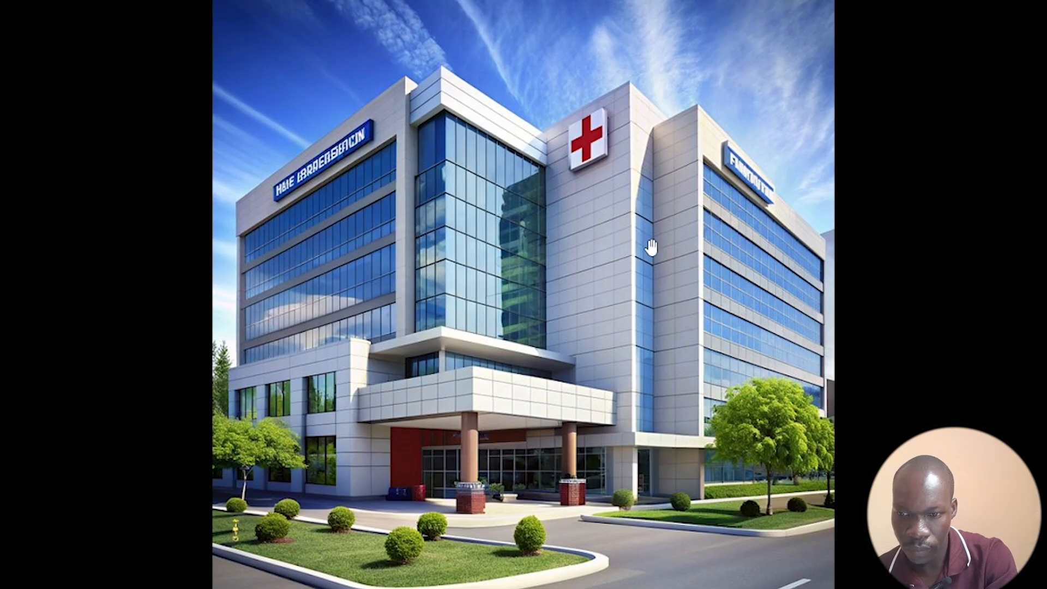
key("alt+Tab")
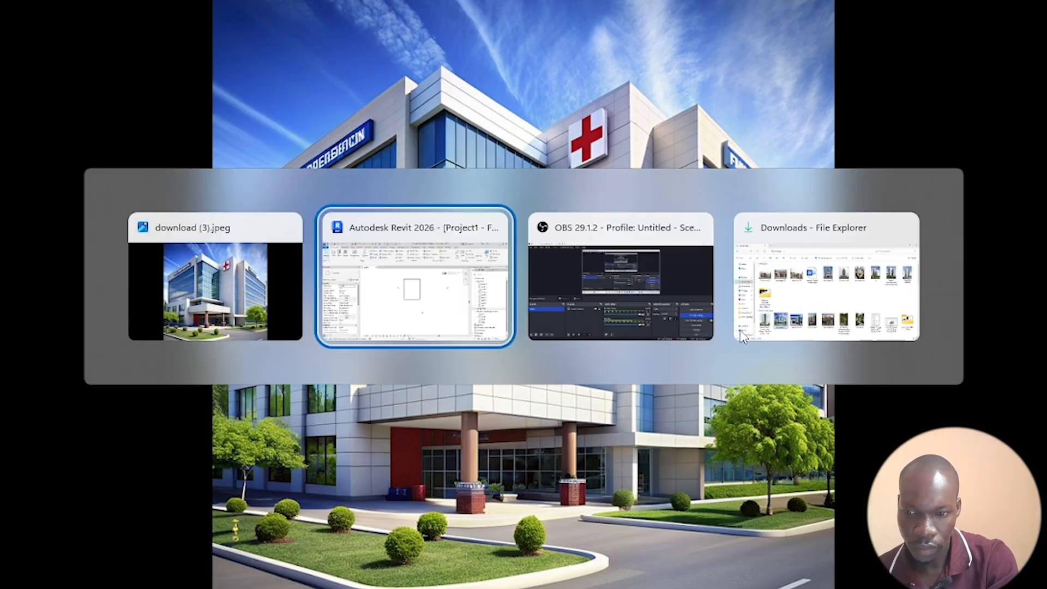
scroll(582, 309, "up", 5)
scroll(582, 308, "down", 2)
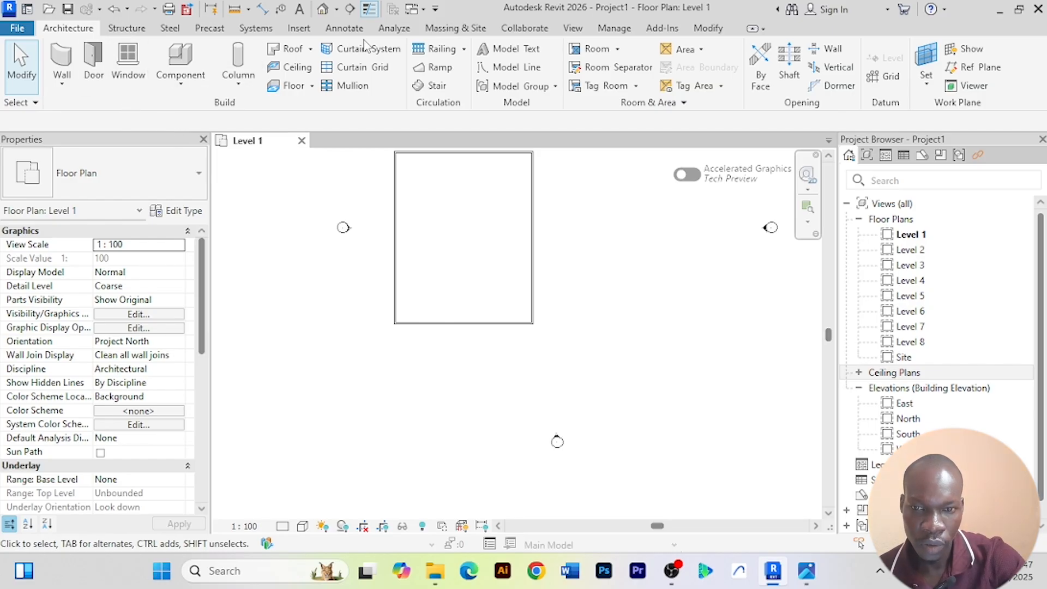
Offset a copy of the enclosure's east wall 10000 mm outward to the east
left_click(710, 27)
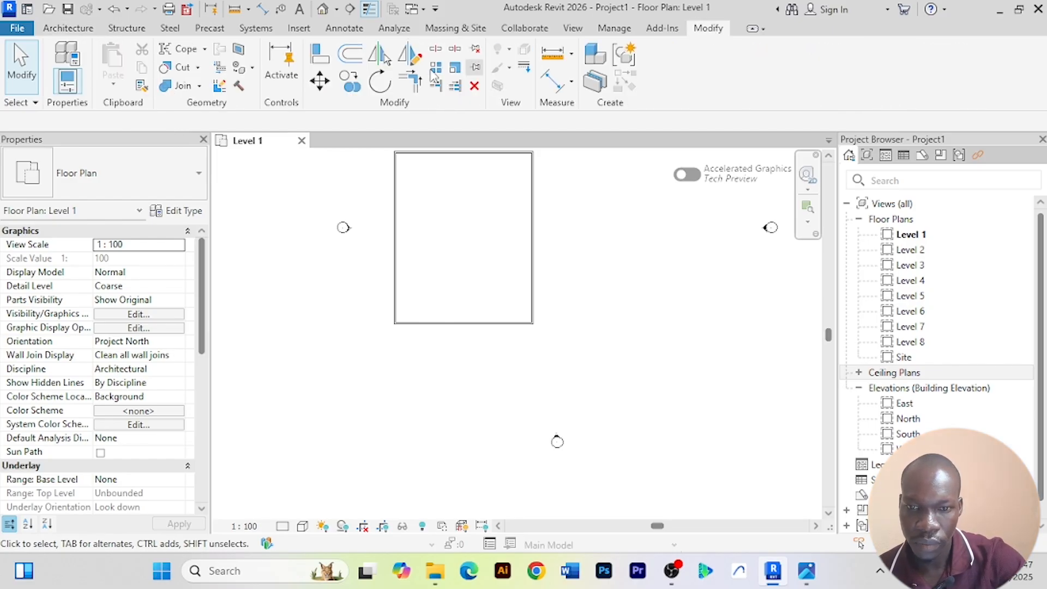
left_click(350, 56)
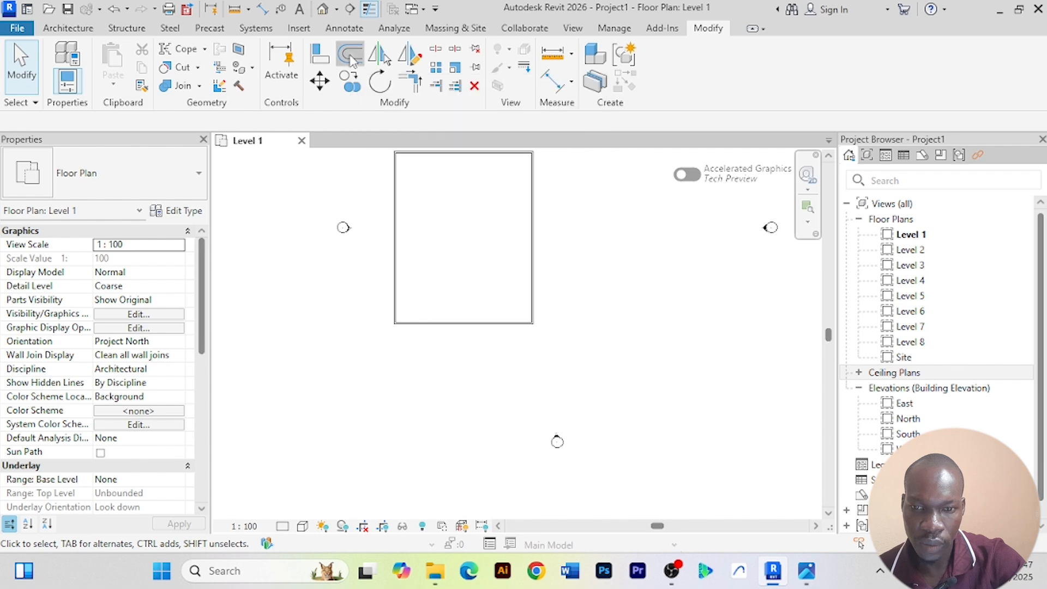
left_click_drag(231, 121, 121, 113)
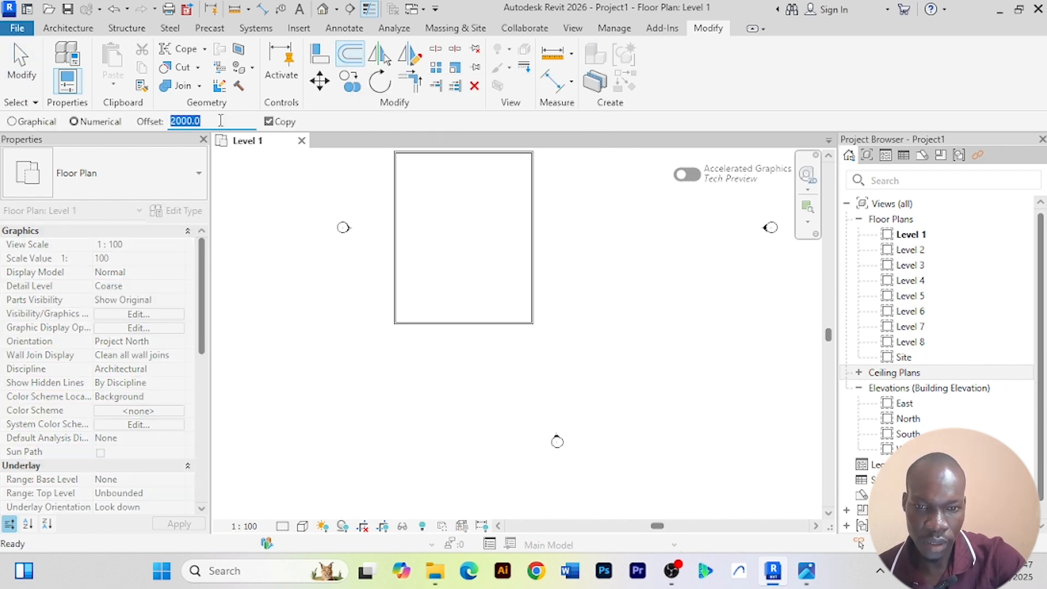
type("10")
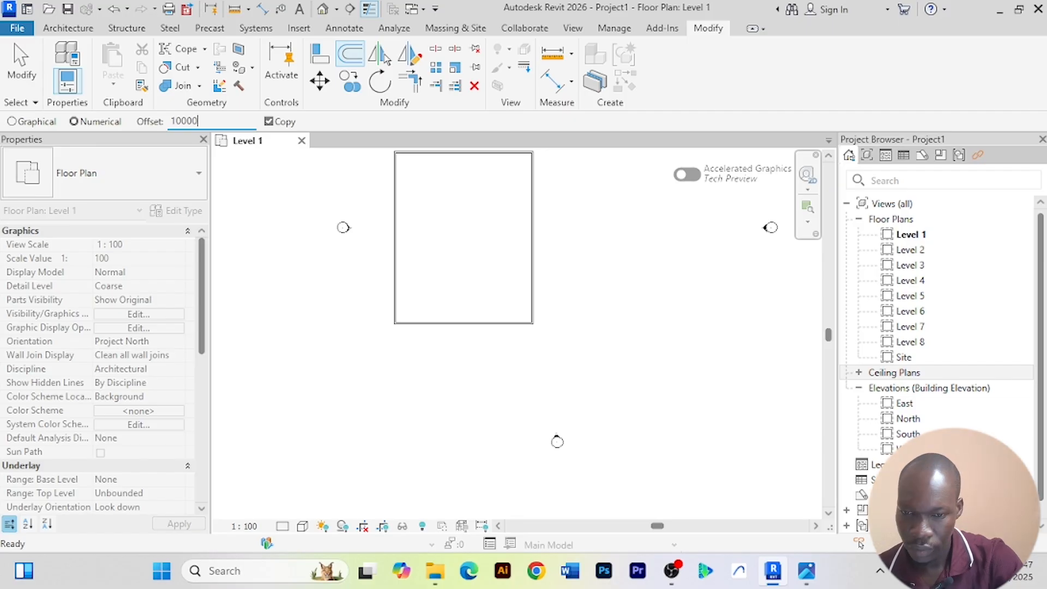
left_click(534, 257)
middle_click_drag(712, 329, 668, 346)
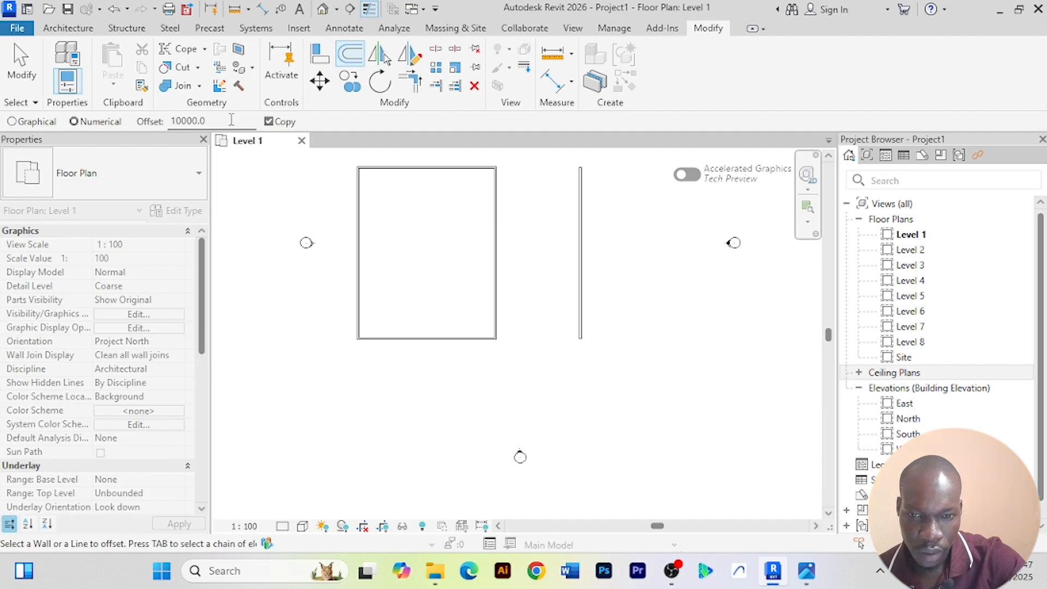
Offset a copy of the enclosure's south wall 5000 mm outward to the south
left_click_drag(233, 119, 172, 123)
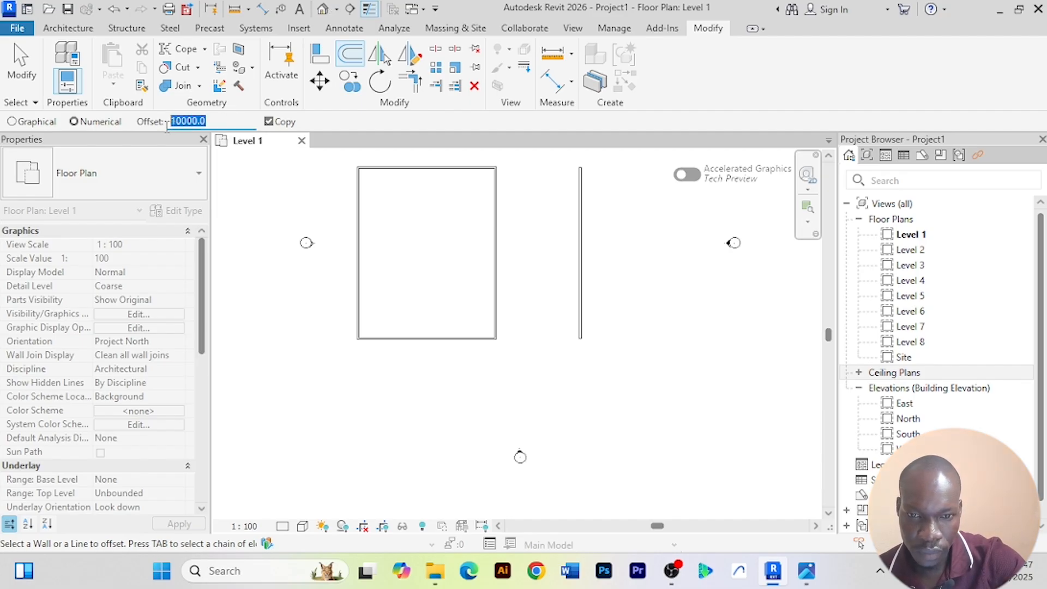
type("5")
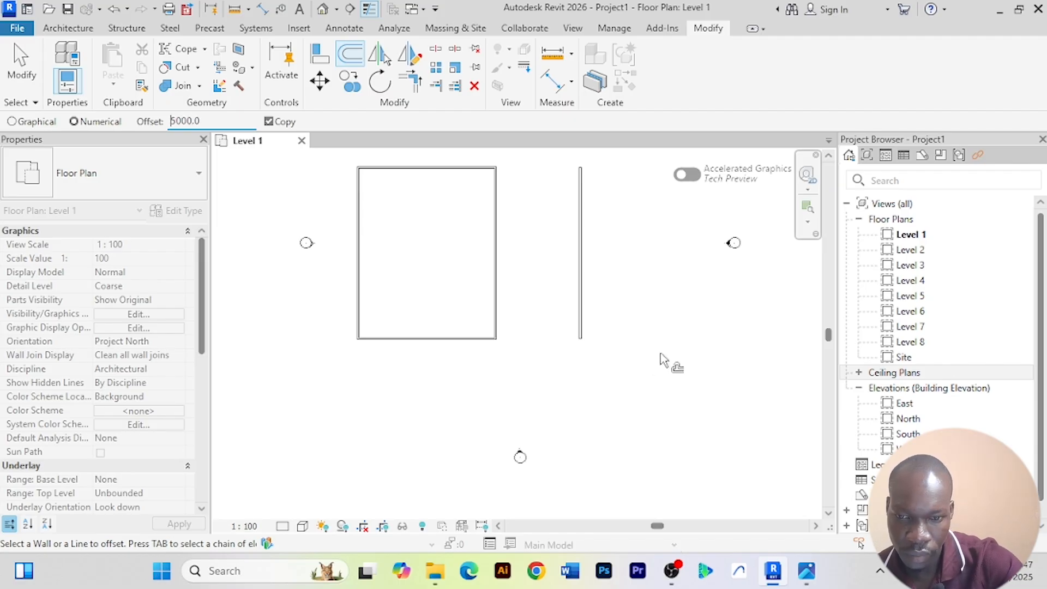
left_click(484, 341)
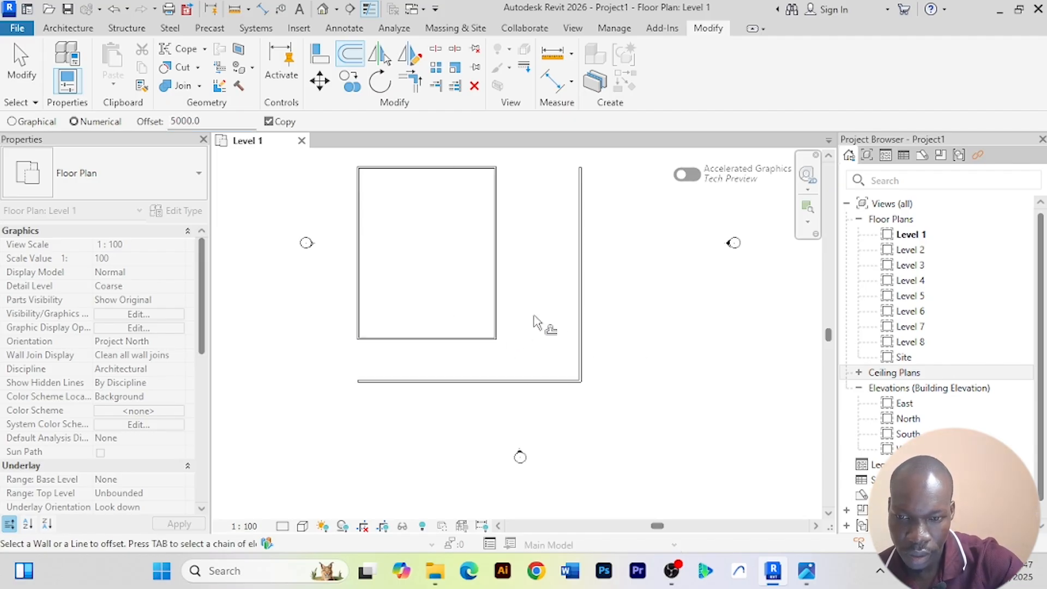
Trim the offset south wall and extend the enclosure's original east wall so they meet at a corner
left_click(412, 80)
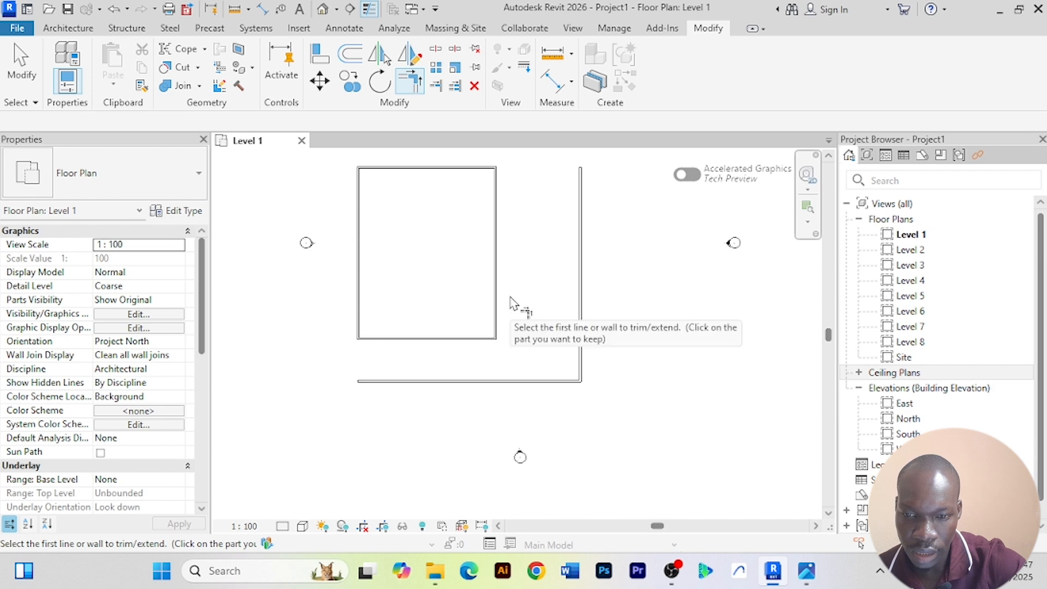
left_click(516, 382)
left_click(498, 321)
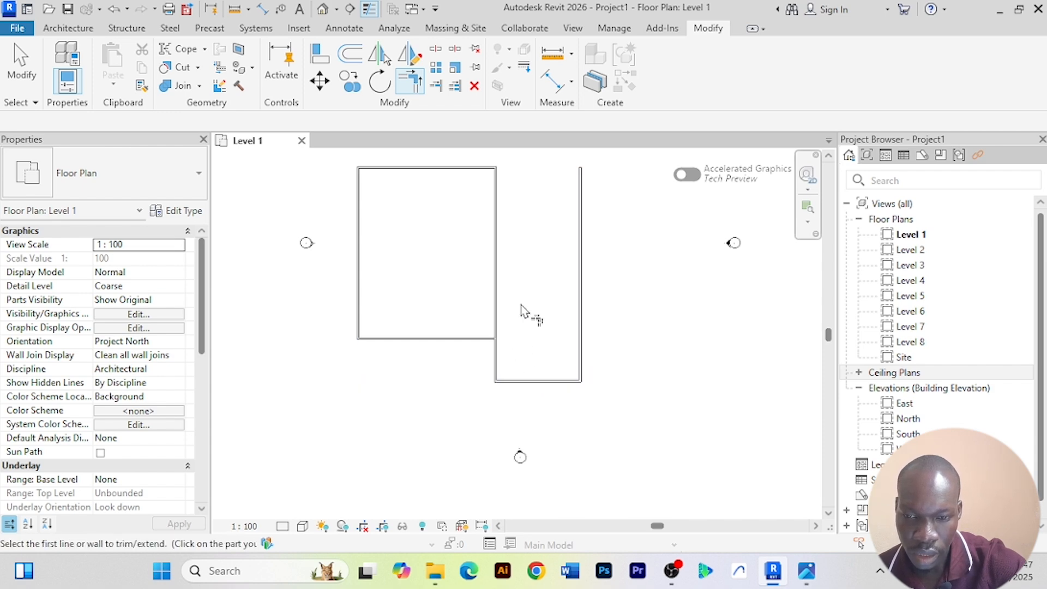
scroll(649, 310, "up", 2)
scroll(649, 308, "down", 3)
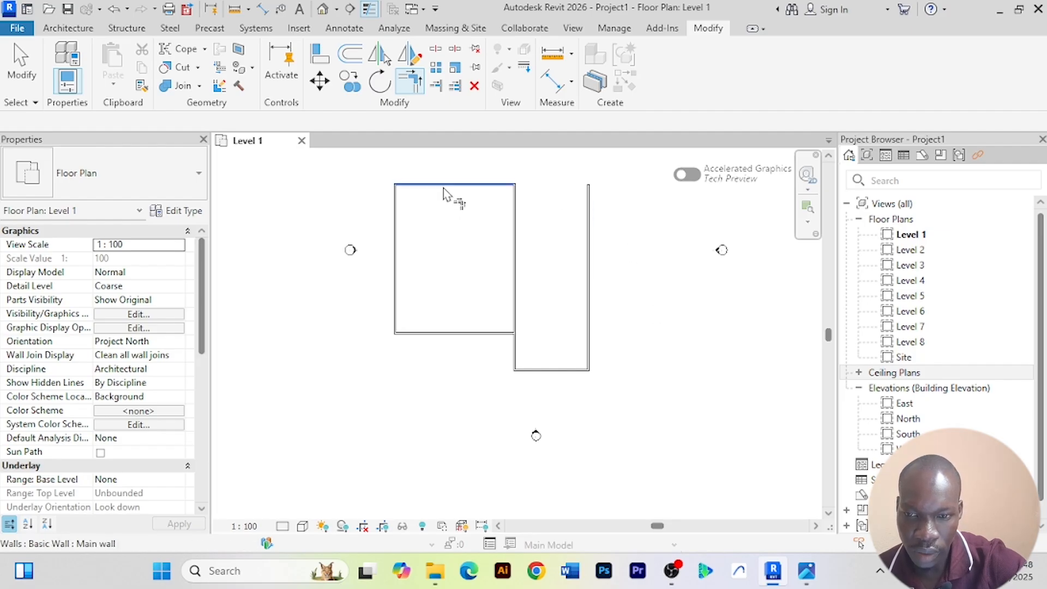
Extend the north wall to form a corner with the offset east wall, closing the second wing
left_click(457, 188)
left_click(595, 236)
scroll(556, 289, "down", 2)
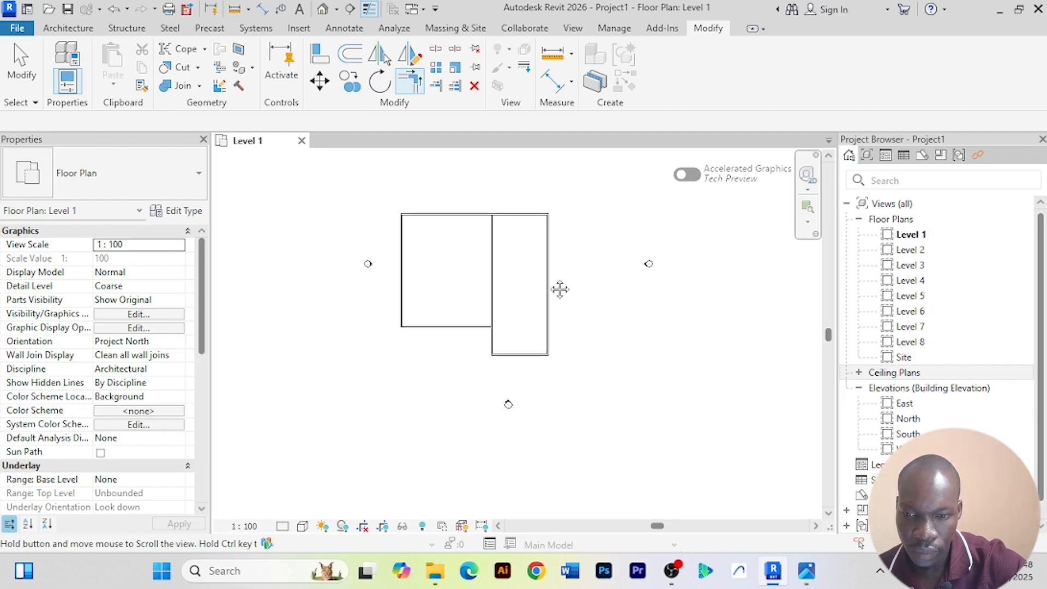
scroll(546, 291, "up", 2)
right_click(557, 234)
left_click(588, 243)
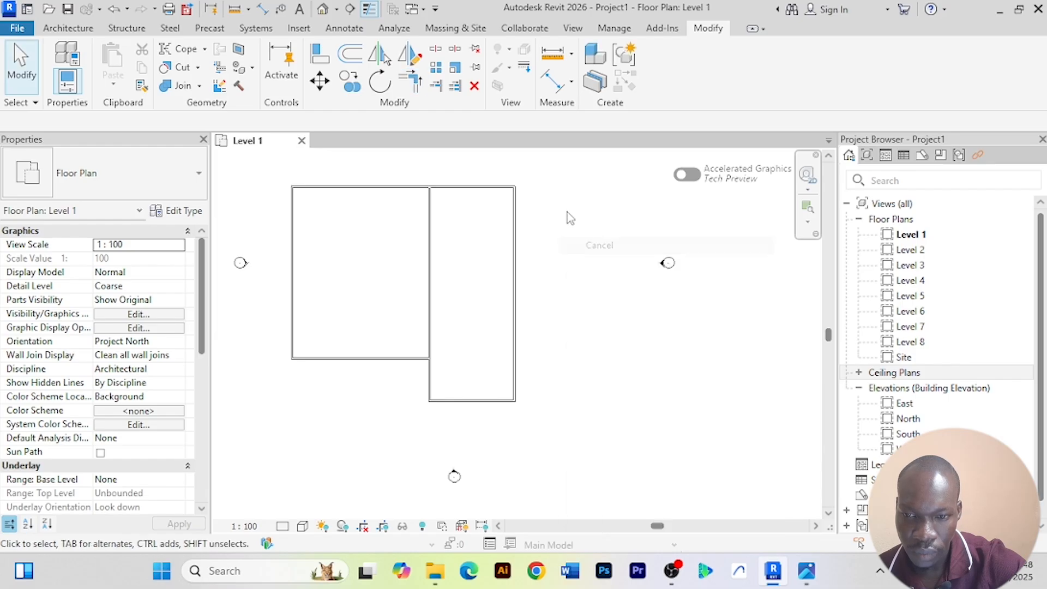
right_click(568, 213)
left_click(588, 228)
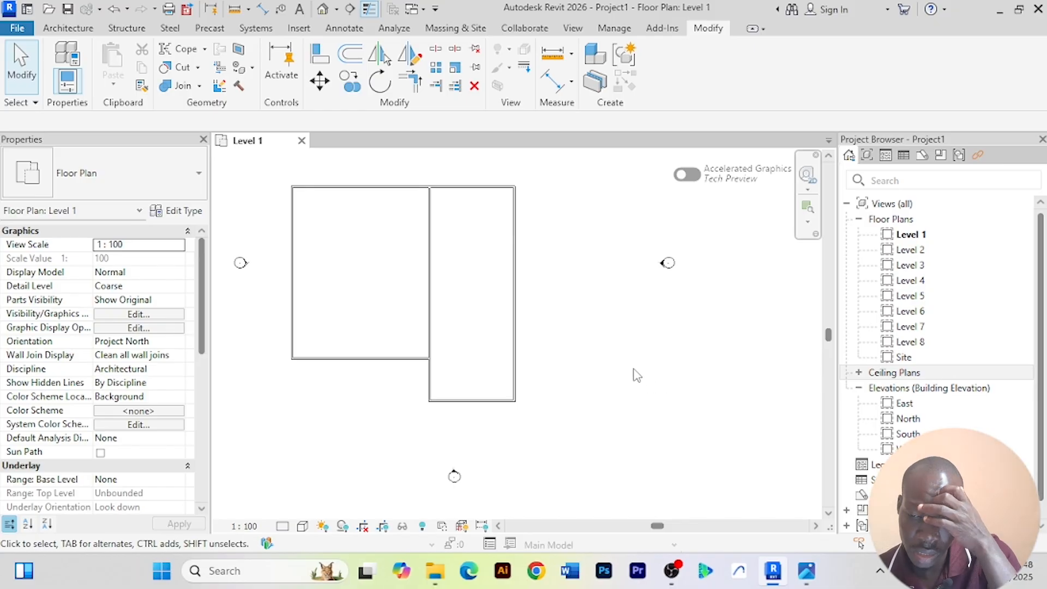
scroll(555, 369, "down", 1)
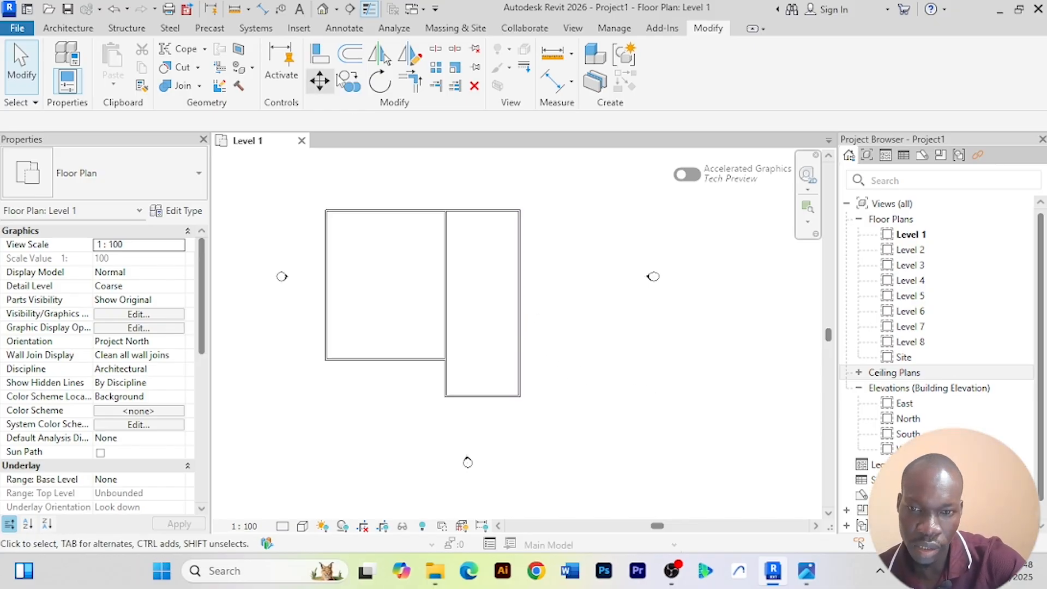
left_click(350, 55)
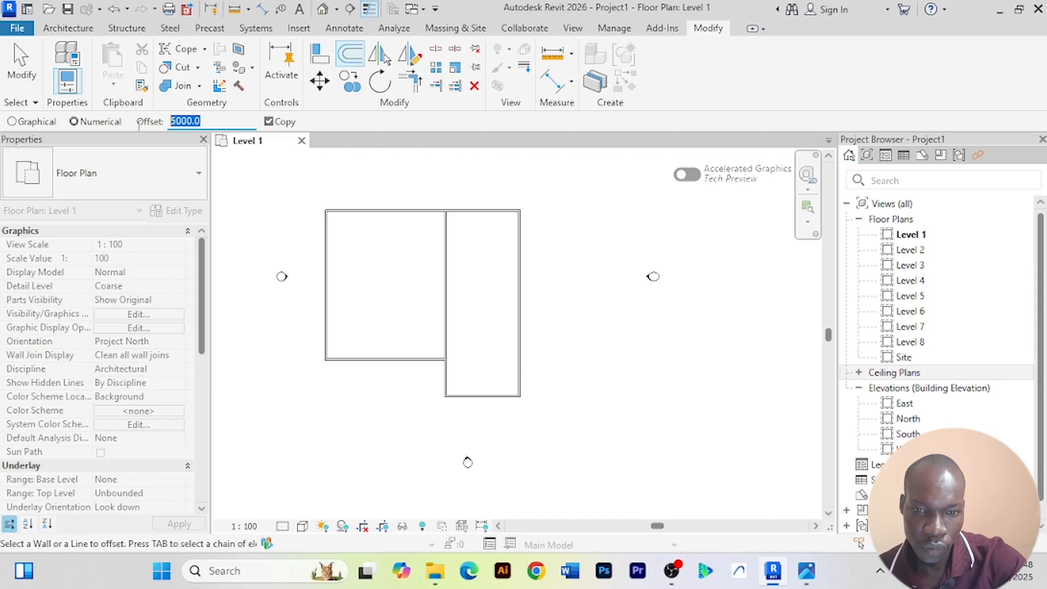
type("30")
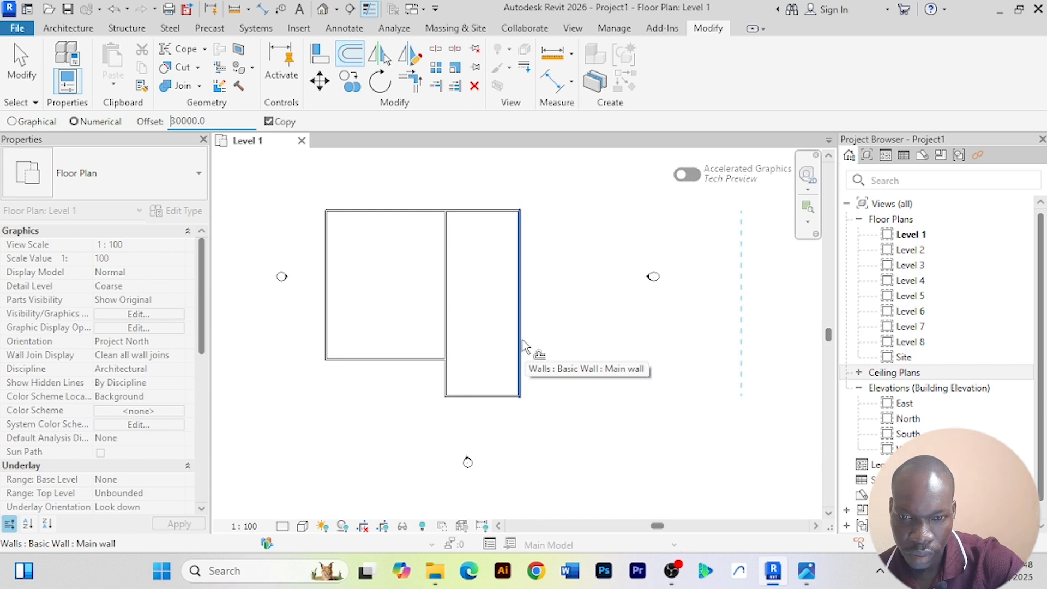
double_click(241, 122)
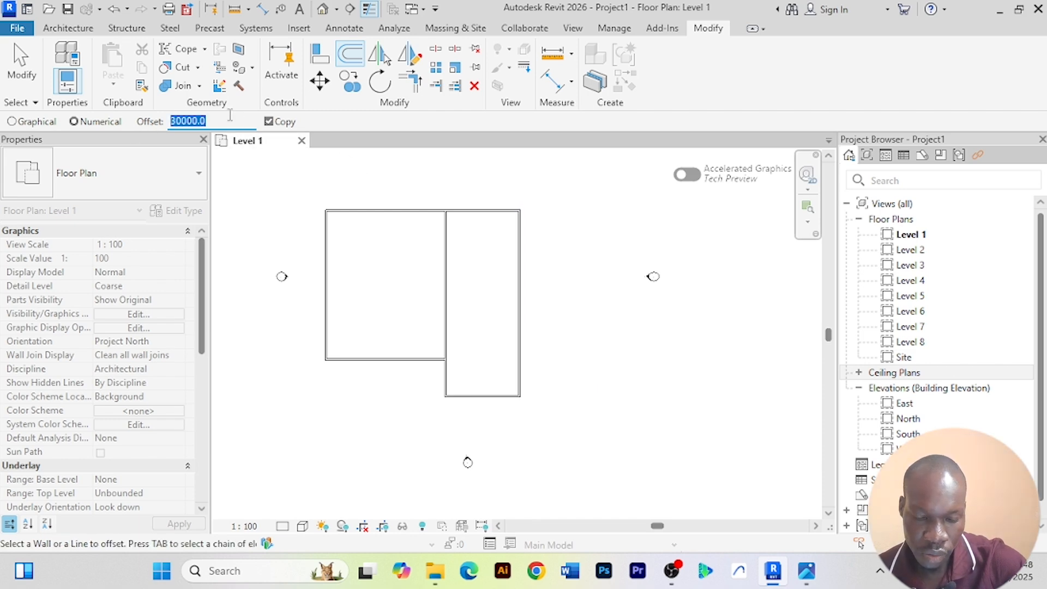
type("25")
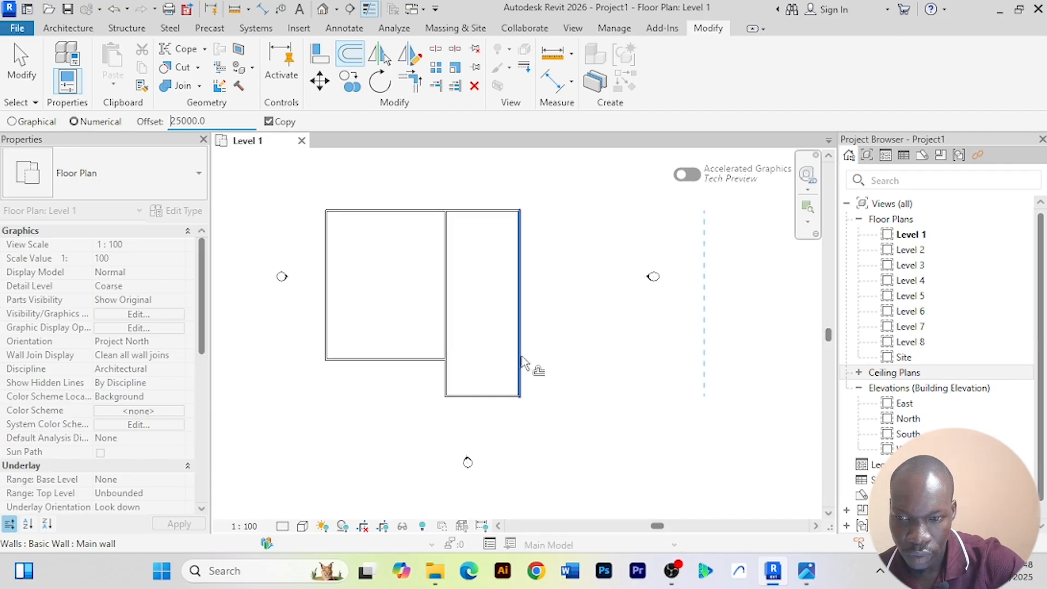
double_click(240, 121)
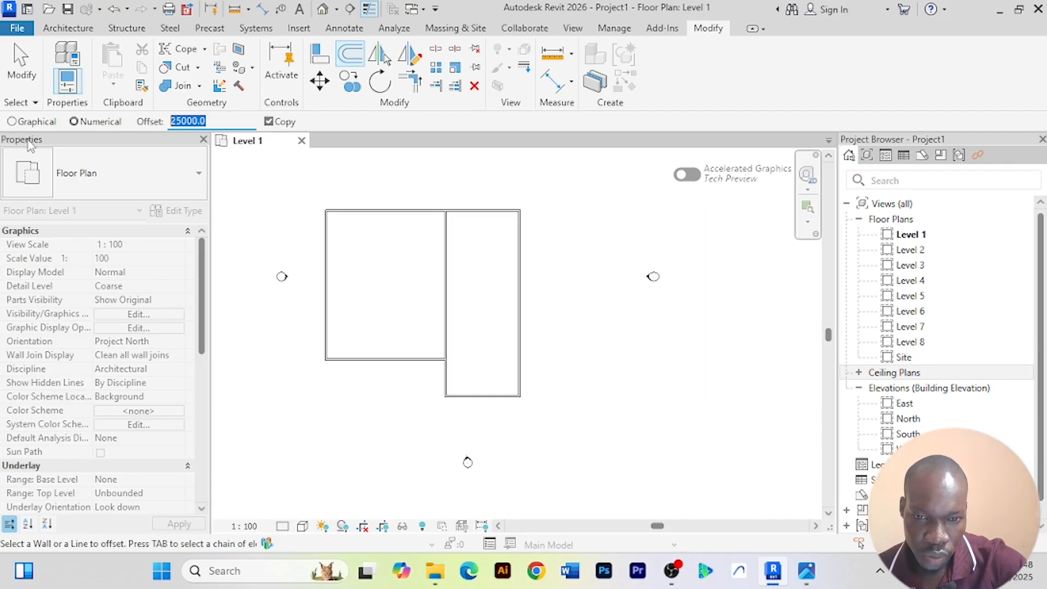
type("20")
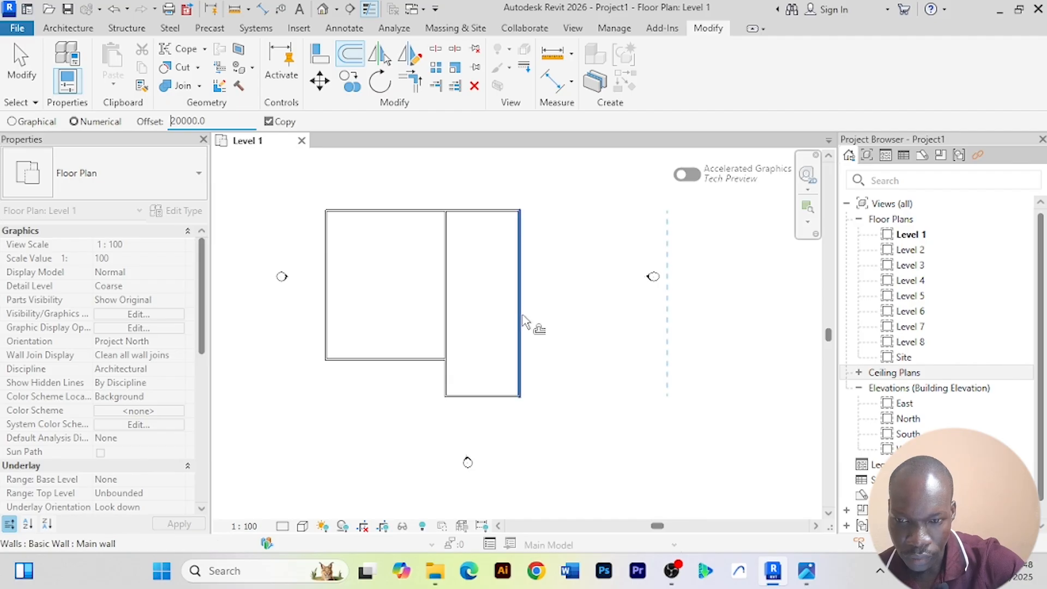
right_click(443, 185)
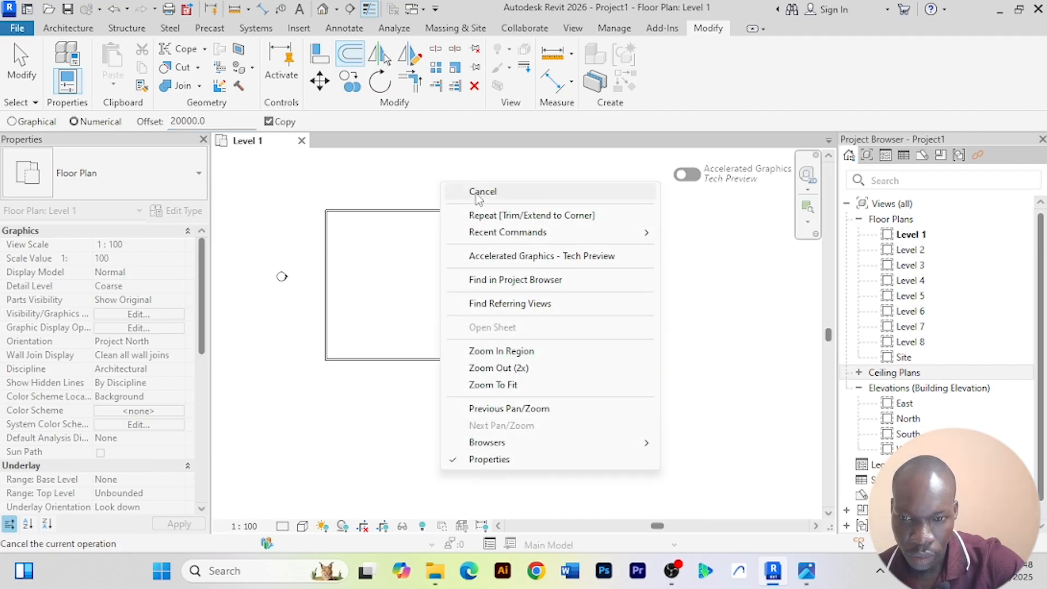
left_click(480, 191)
right_click(475, 184)
left_click(483, 183)
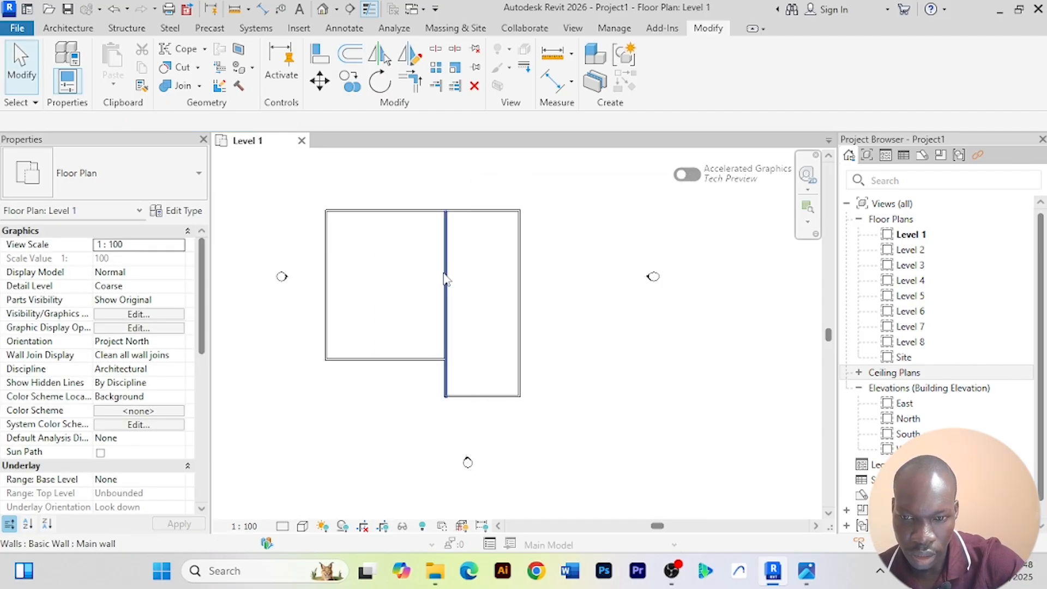
Move the wall dividing the two wings so that it stands 12000 mm from the west wall
left_click(447, 306)
left_click(380, 447)
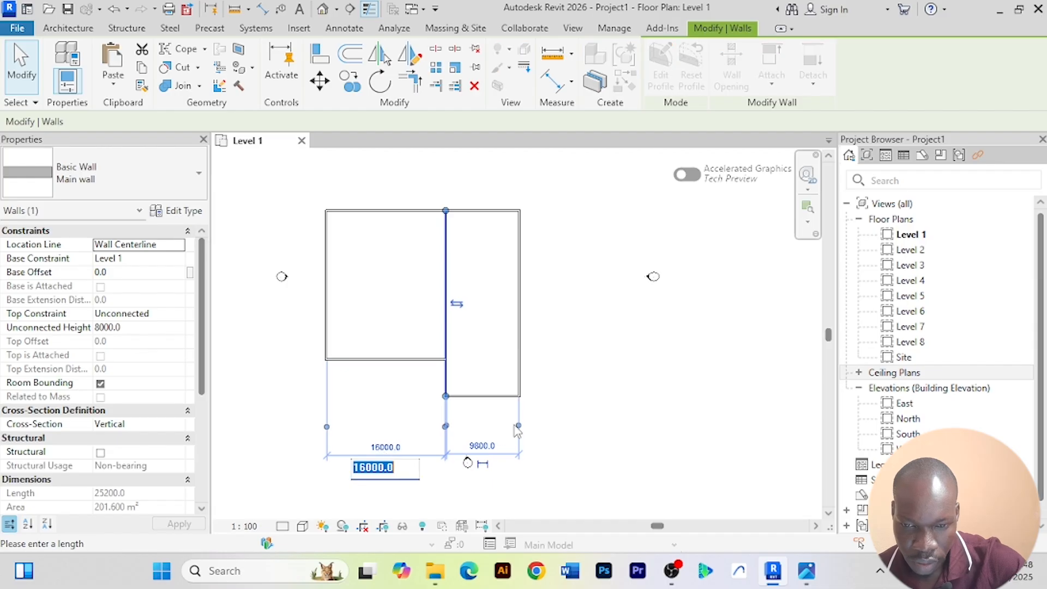
type("1")
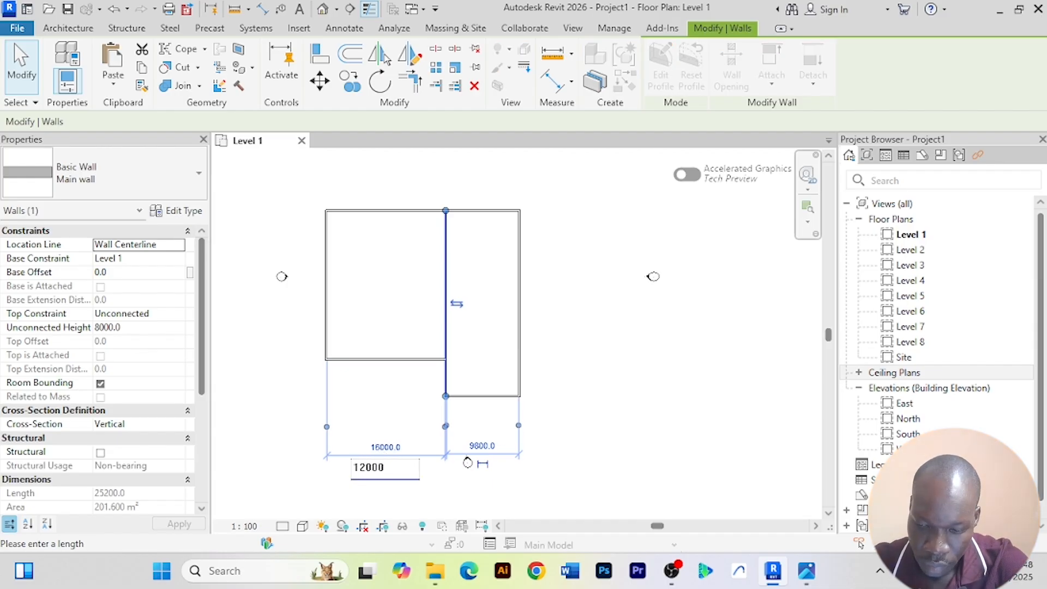
type("2000")
key("Return")
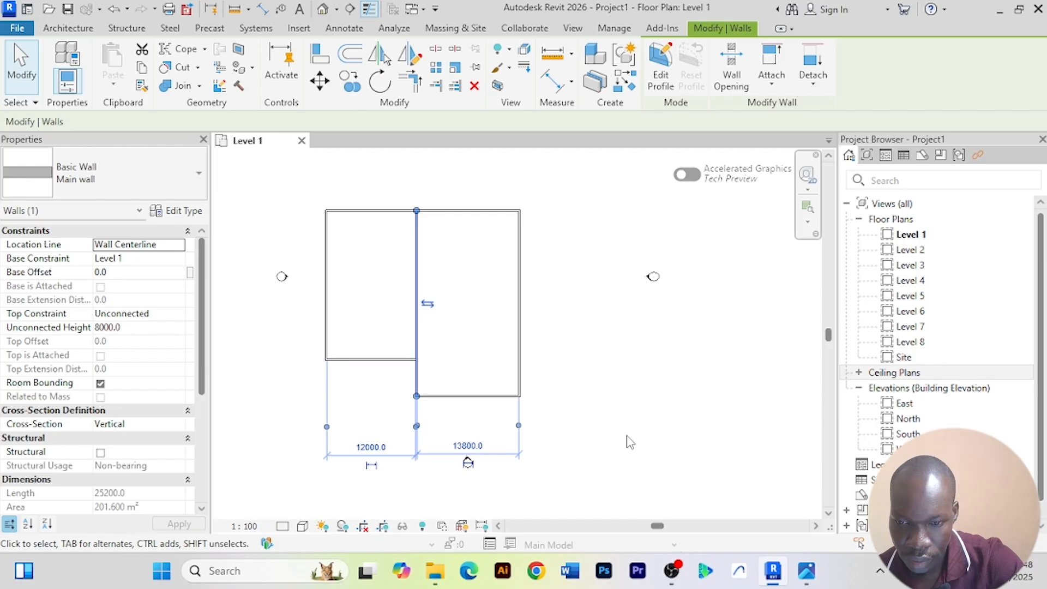
left_click(627, 436)
Move the outer east wall so that it stands 5000 mm from the dividing wall
left_click(518, 332)
left_click(458, 444)
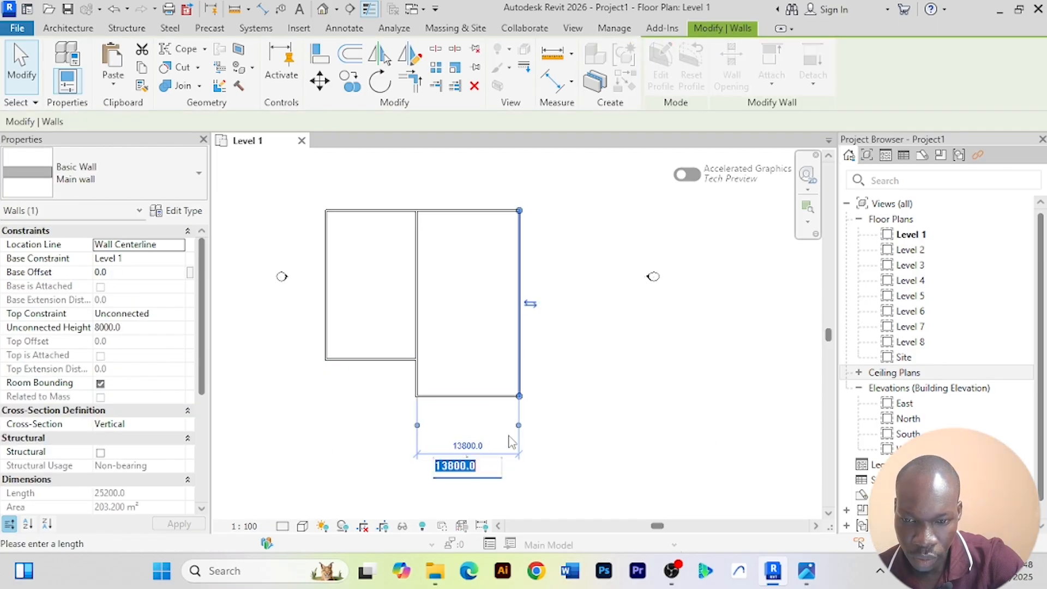
type("500")
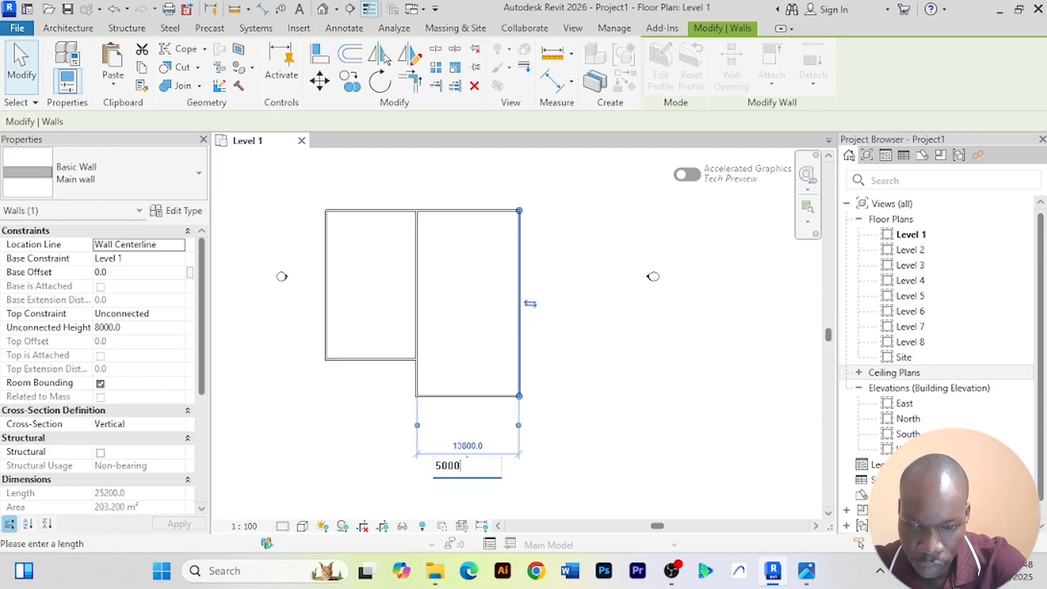
type("0")
key("Return")
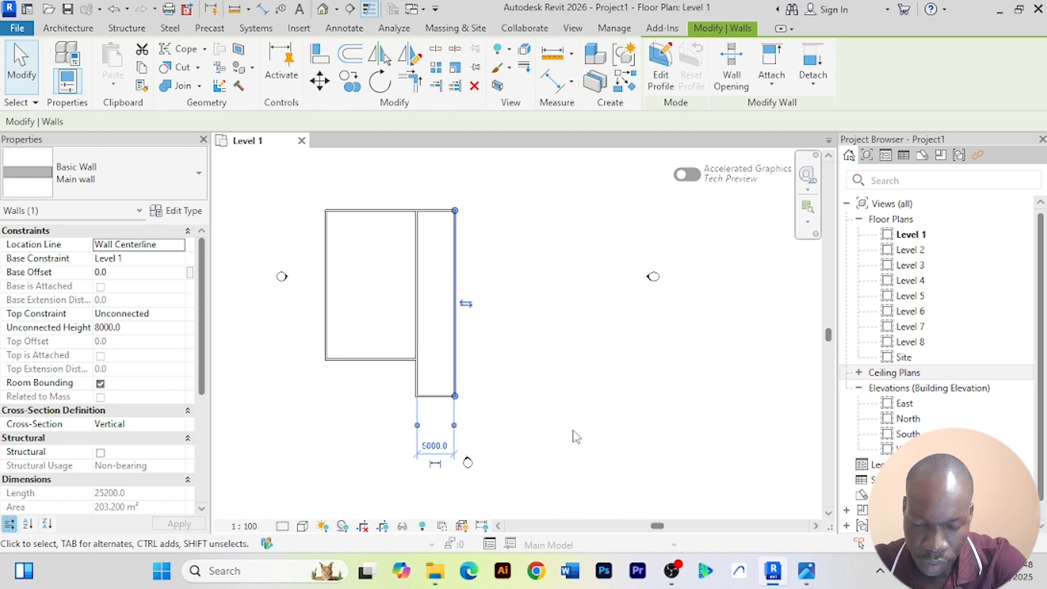
left_click(613, 357)
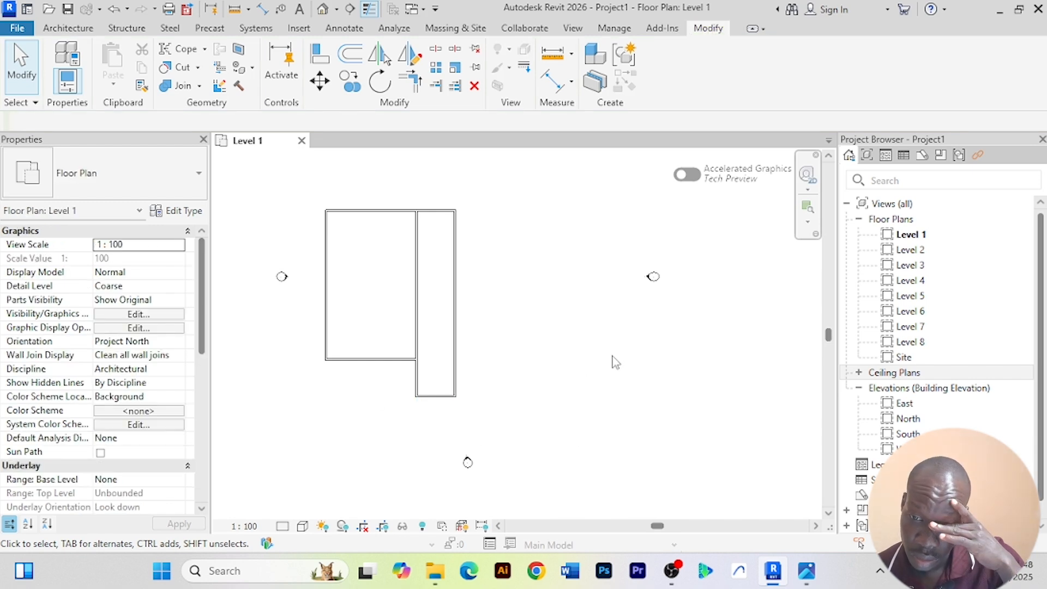
Offset a copy of the second wing's east wall 16000 mm outward to the east
left_click(349, 52)
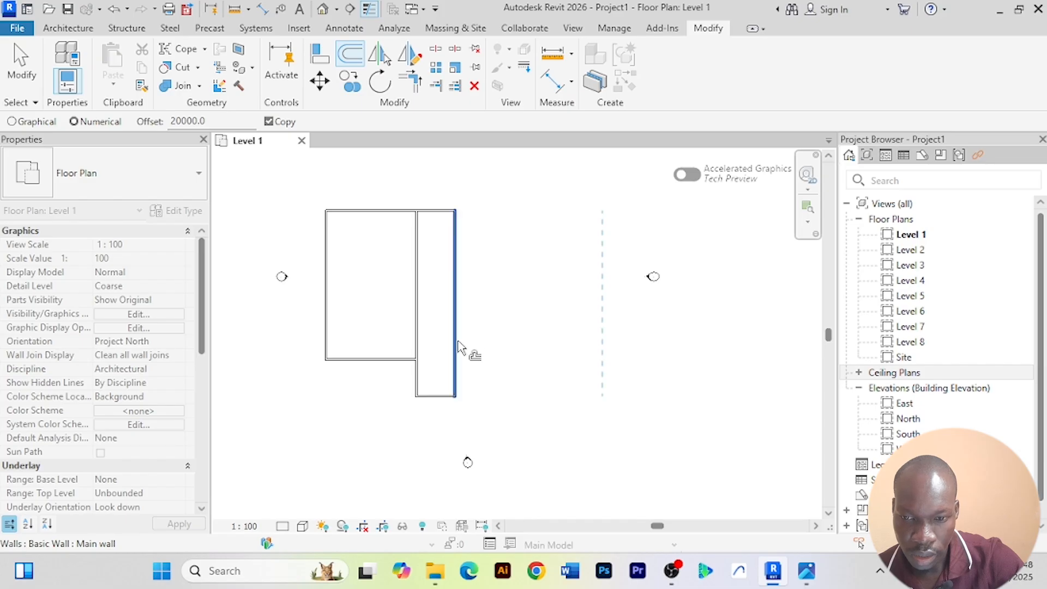
double_click(188, 121)
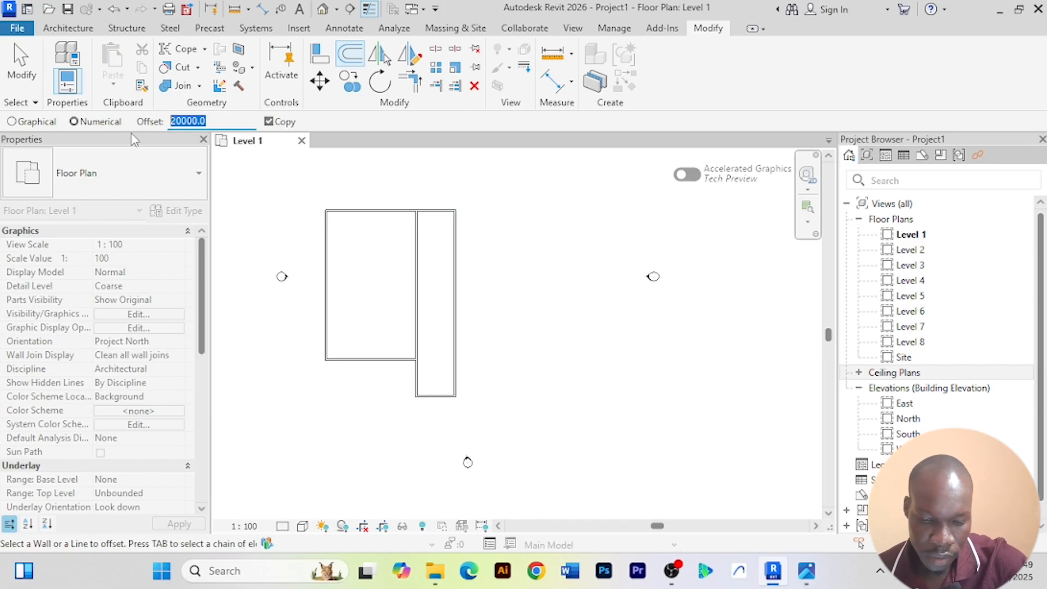
type("16")
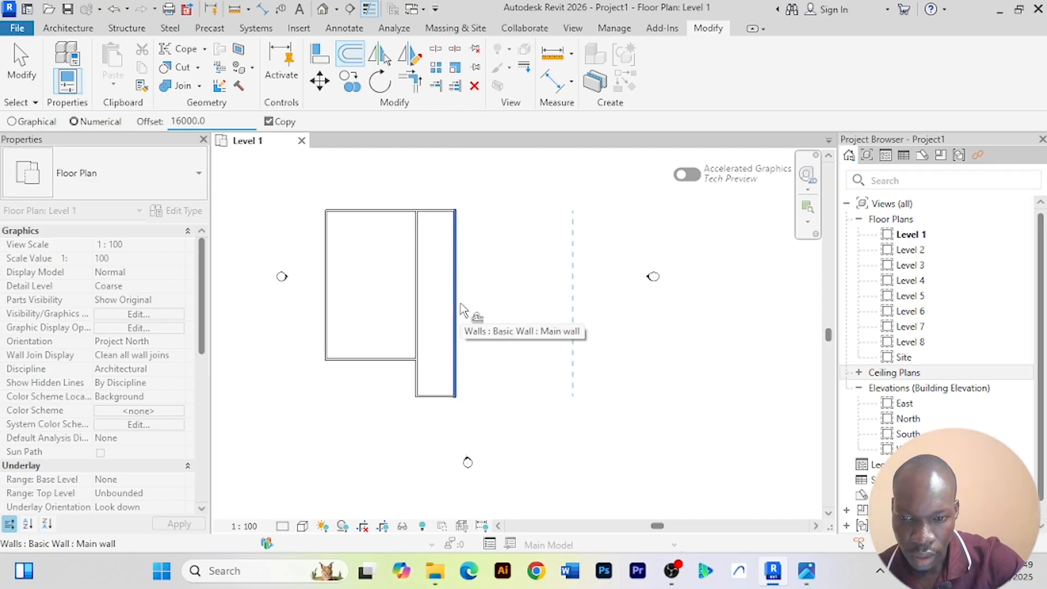
right_click(525, 200)
left_click(552, 209)
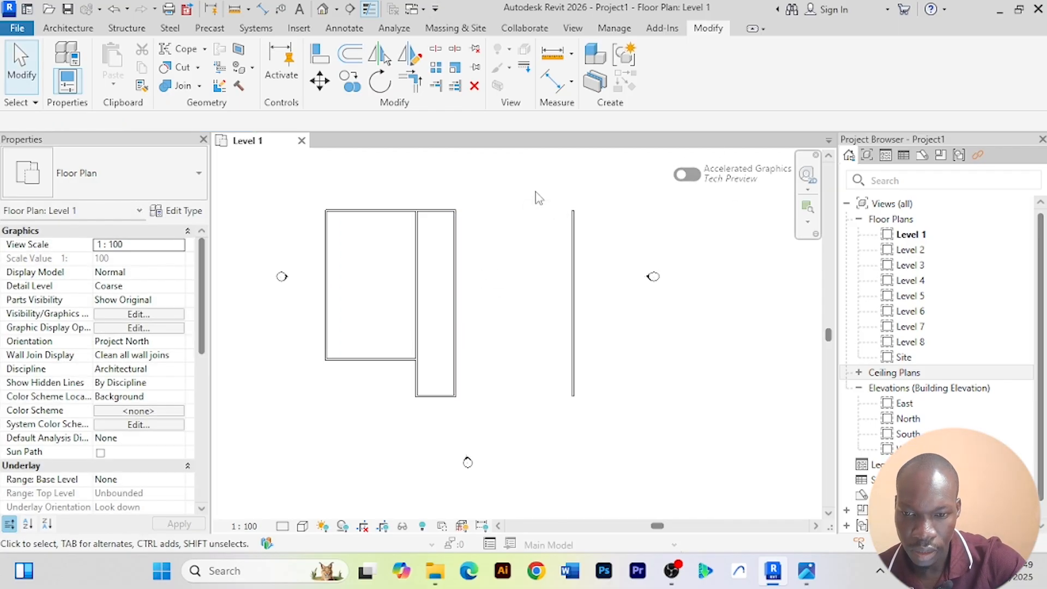
right_click(536, 198)
left_click(539, 201)
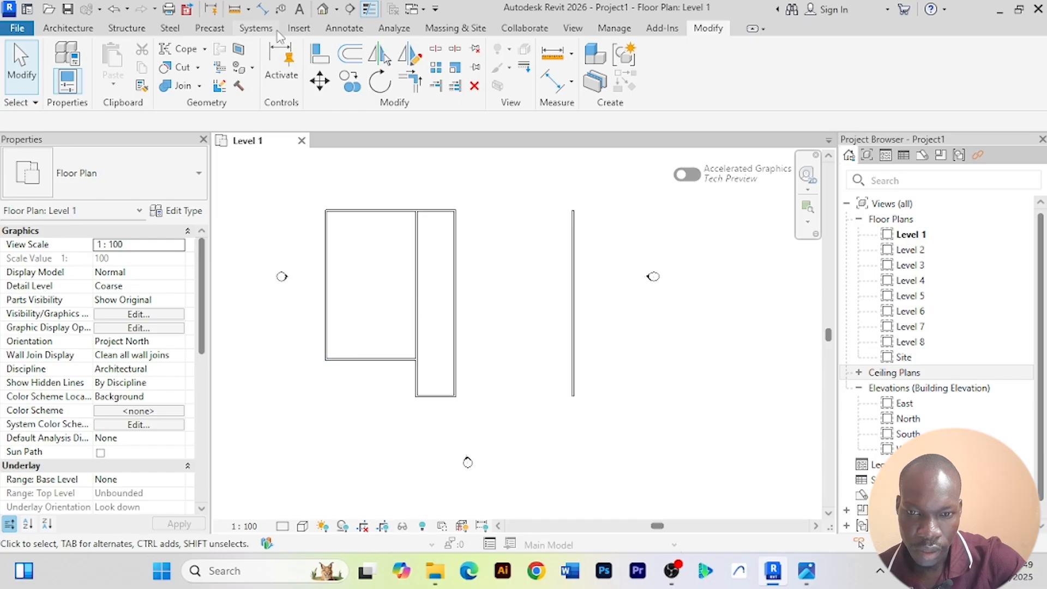
Offset a copy of the first wing's south wall 8000 mm outward to the south
left_click(350, 52)
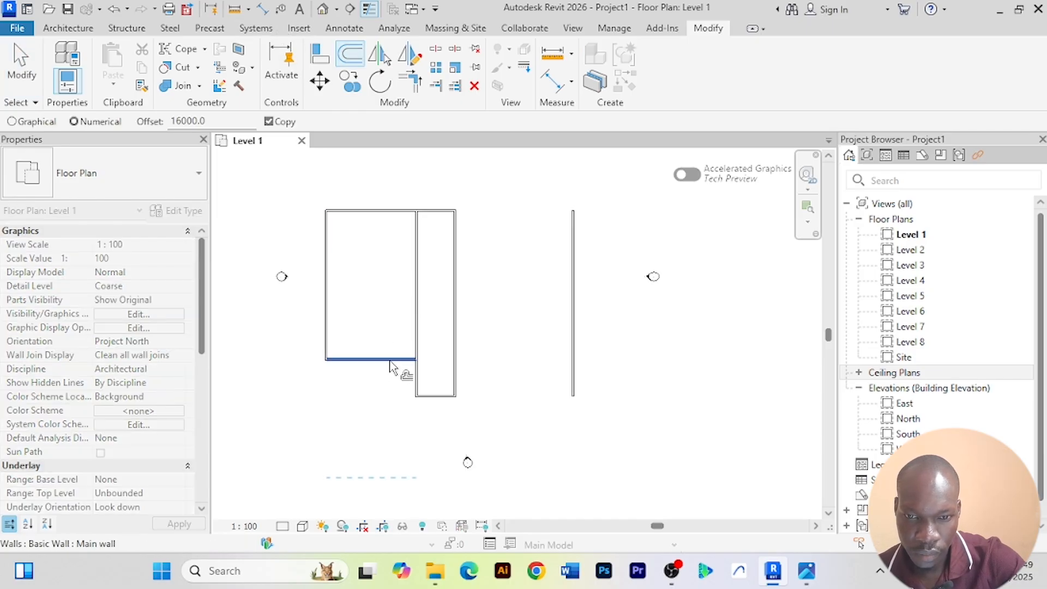
double_click(227, 121)
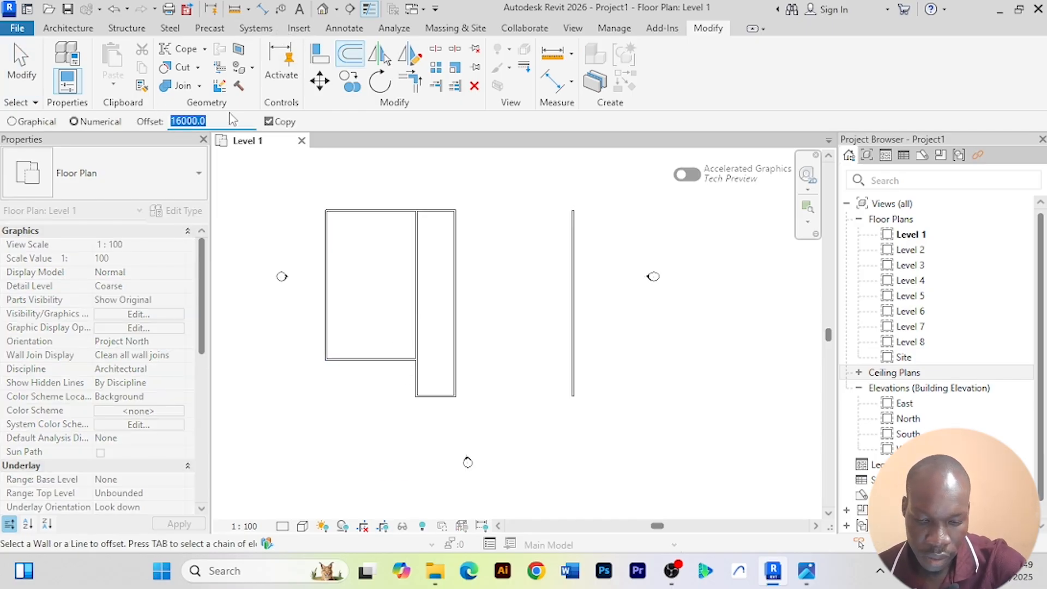
type("8")
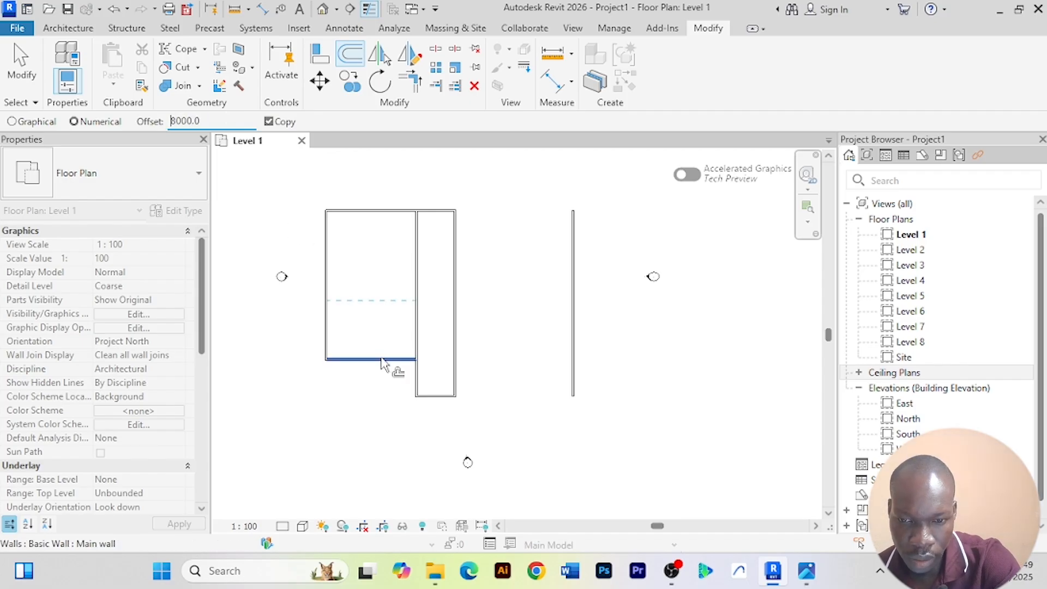
left_click(390, 374)
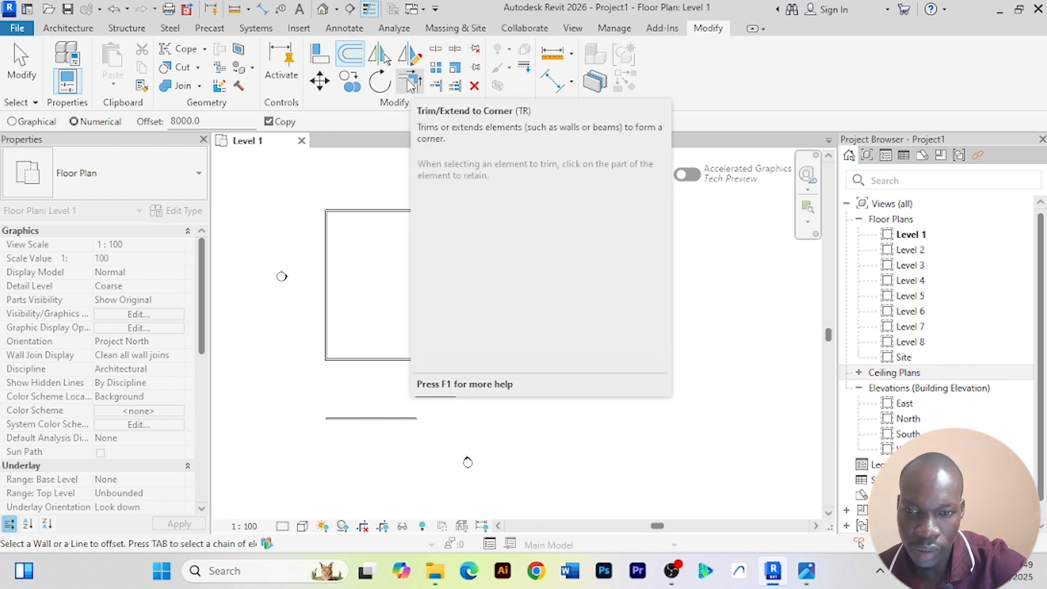
Trim or extend the new south wall to form corners with the offset east wall and the second wing's east wall
left_click(410, 83)
left_click(396, 418)
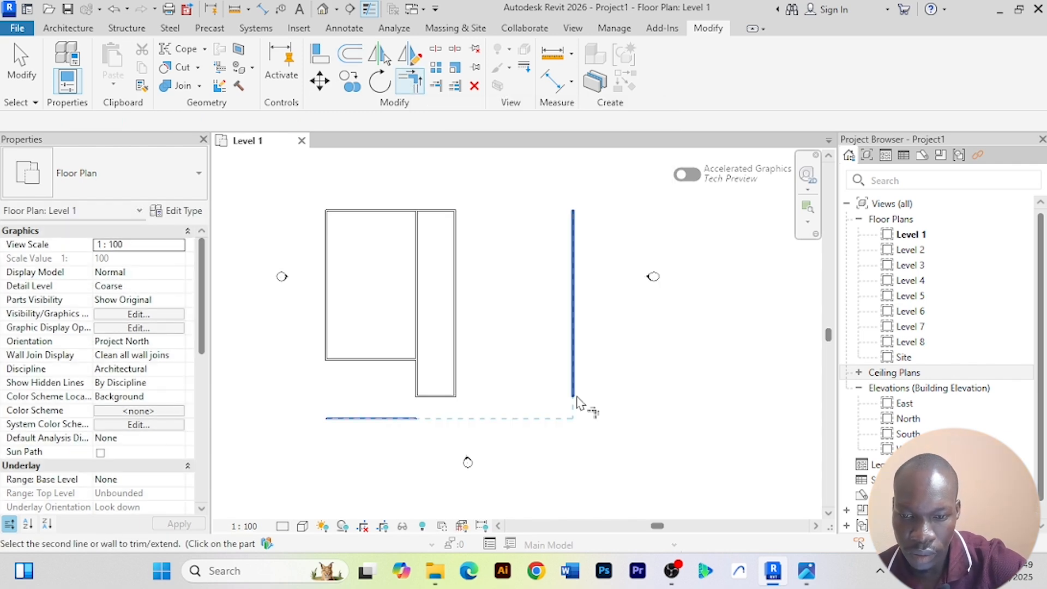
left_click(573, 361)
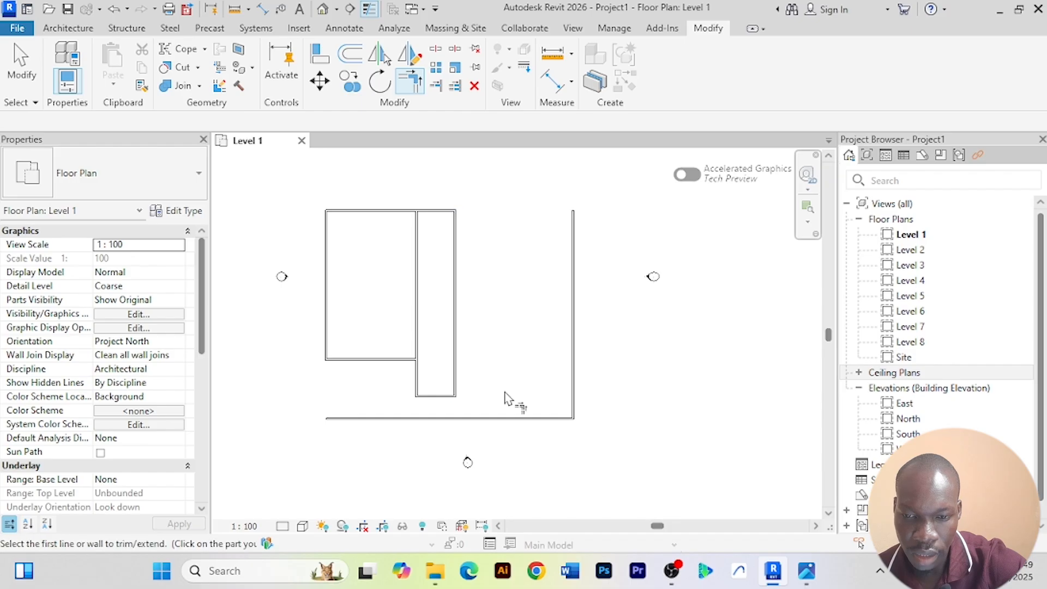
left_click(525, 420)
left_click(458, 353)
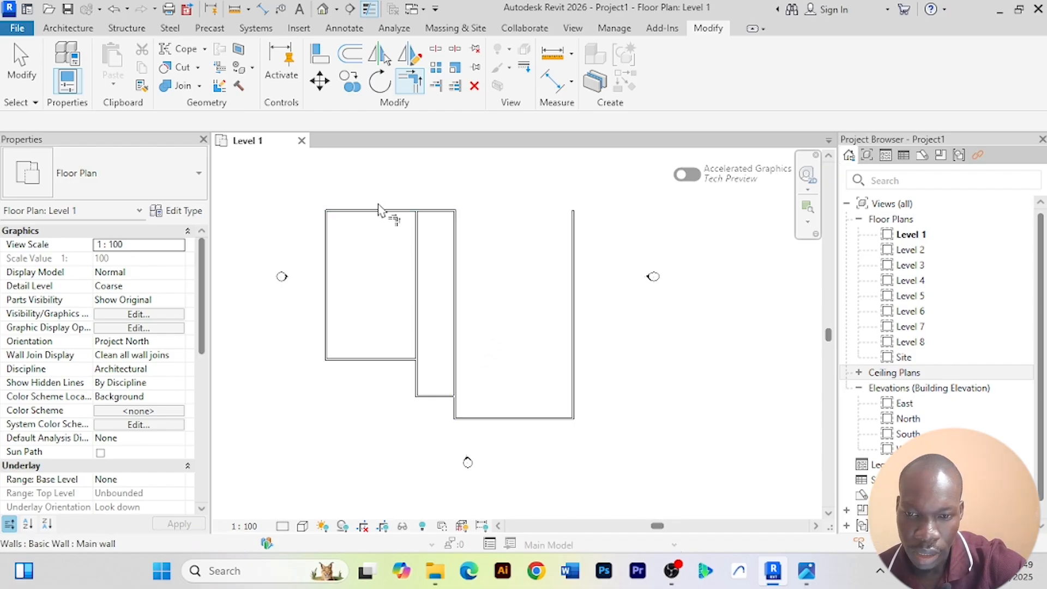
Extend the north wall to form a corner with the offset east wall, closing the third wing
left_click(388, 214)
left_click(572, 293)
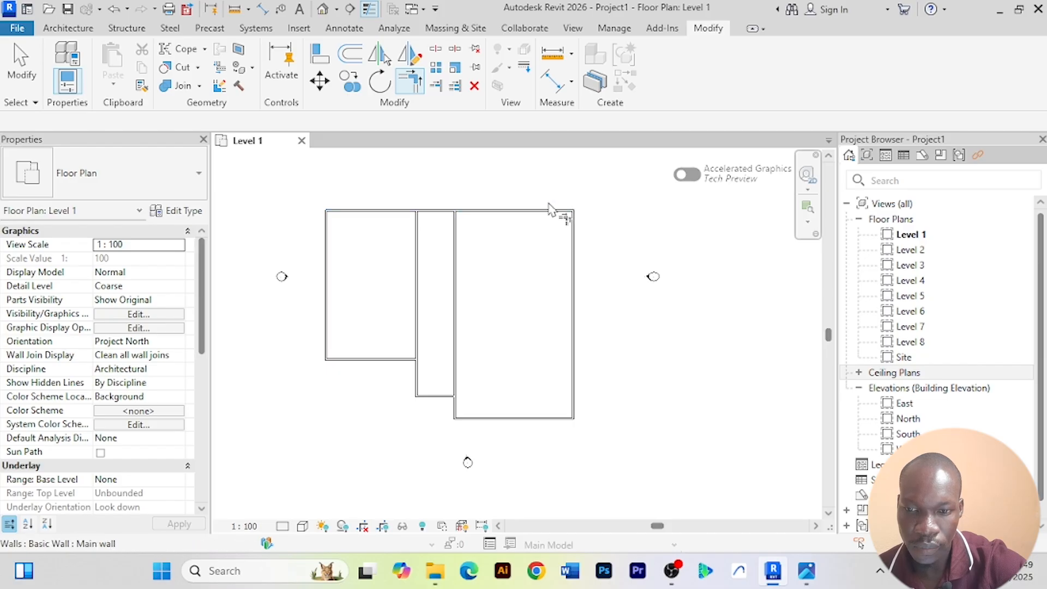
right_click(546, 180)
left_click(585, 189)
right_click(570, 175)
left_click(611, 183)
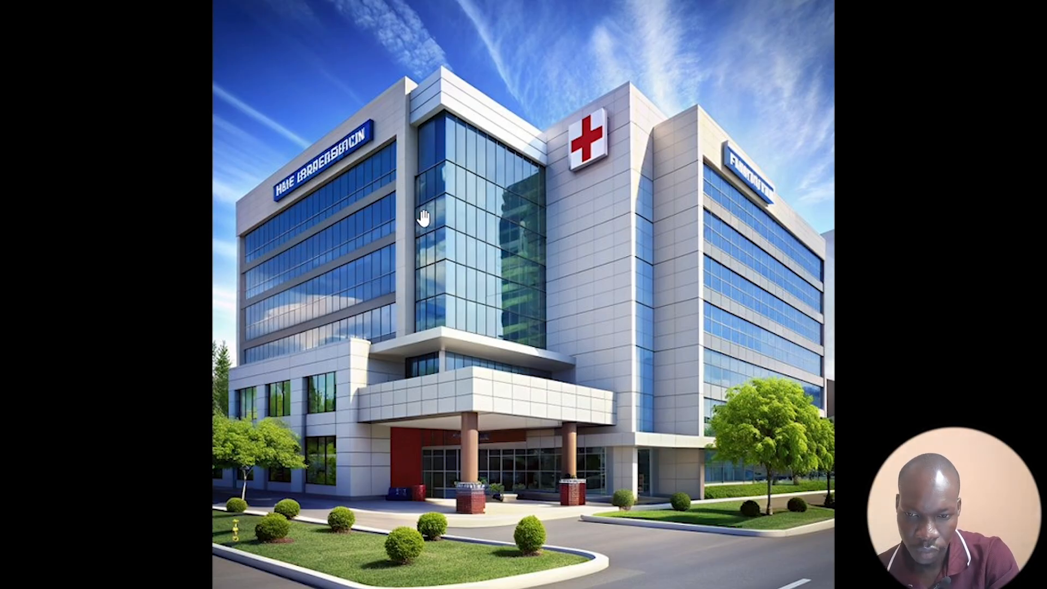
Switch to Revit and set the unconnected height of all Main wall instances in the entire project to 4000 mm
key("alt+Tab")
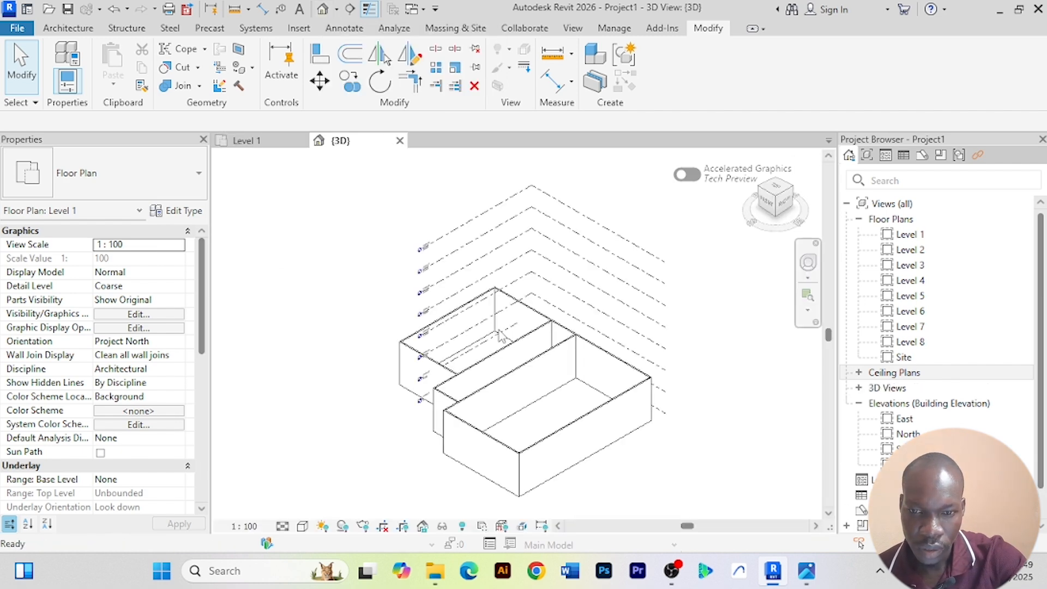
scroll(377, 434, "up", 2)
scroll(380, 433, "down", 2)
middle_click_drag(385, 435, 484, 379, "shift")
scroll(430, 425, "up", 4)
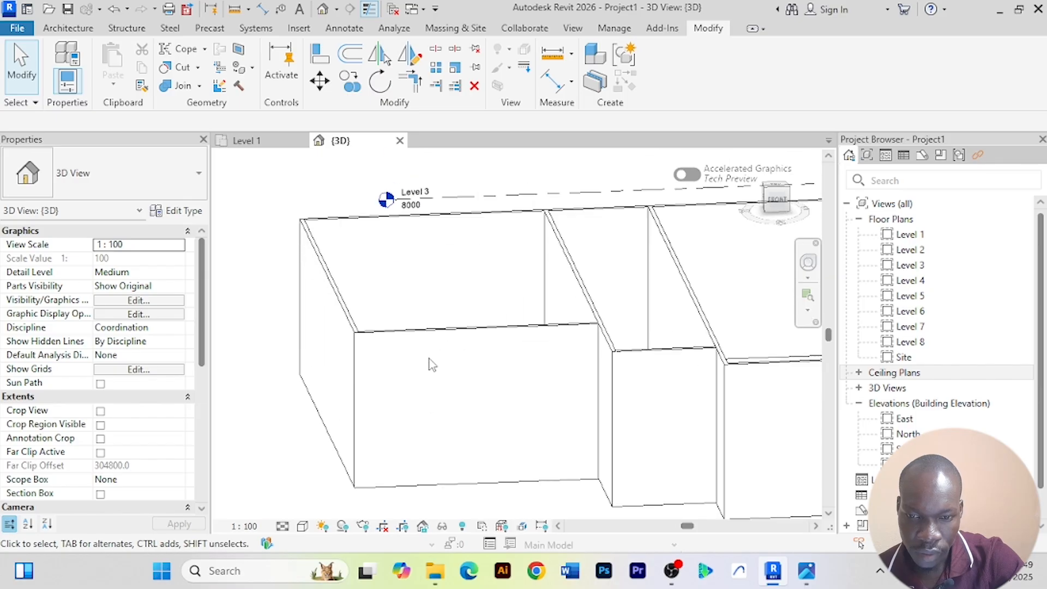
left_click(431, 334)
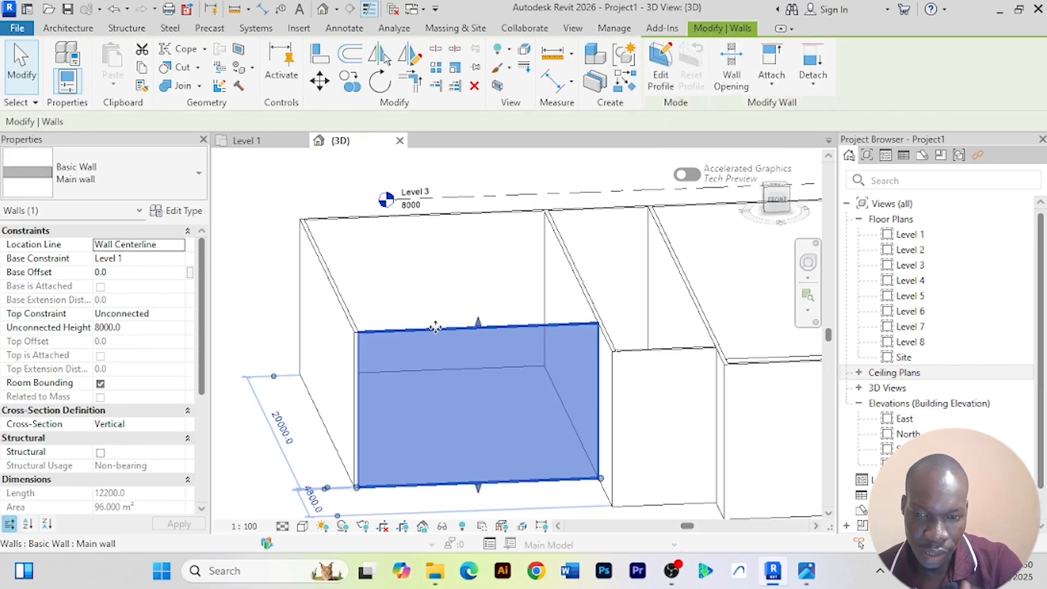
scroll(423, 338, "down", 3)
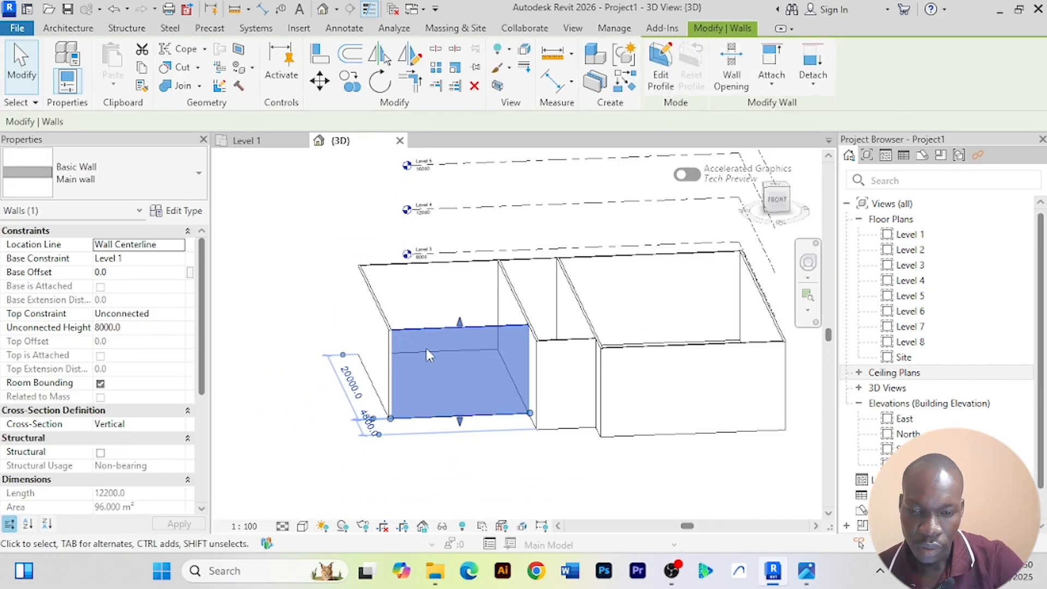
right_click(428, 349)
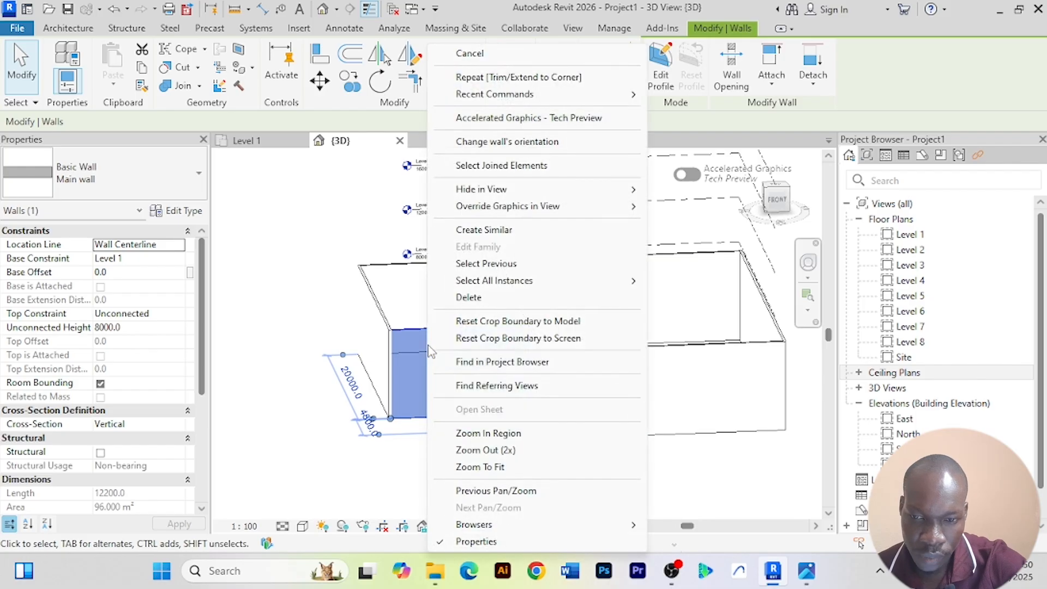
mouse_move(511, 286)
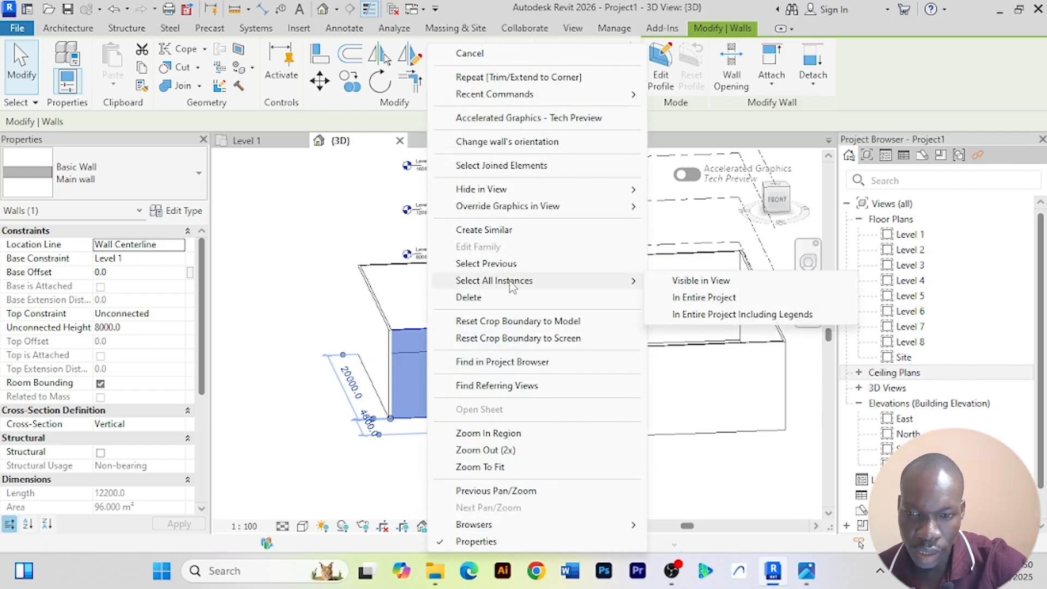
left_click(709, 299)
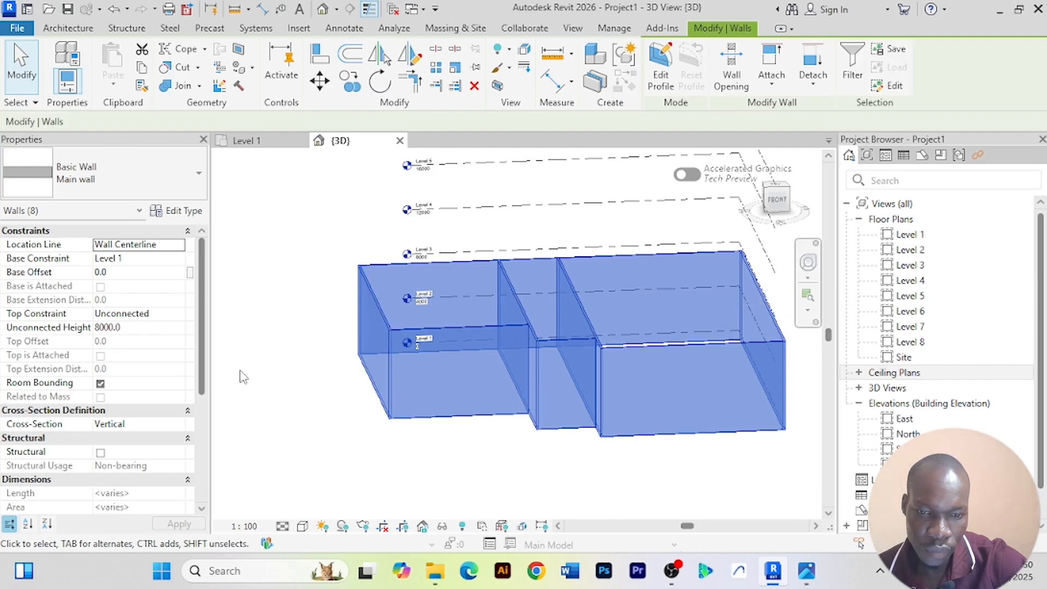
left_click(141, 327)
type("4")
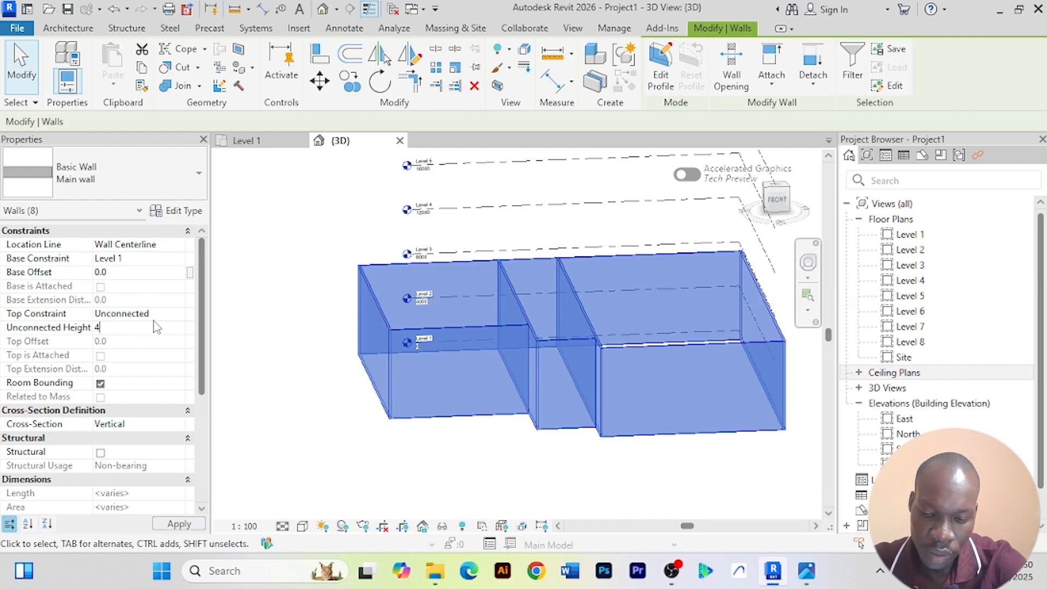
key("Return")
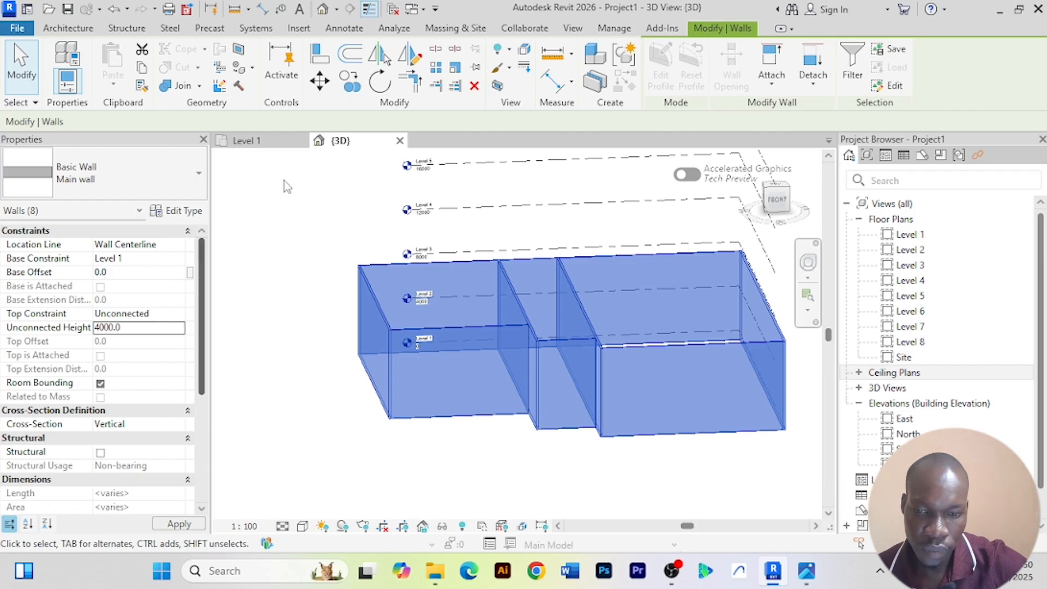
left_click(367, 432)
Change the 3D view's visual style to Shaded
scroll(372, 434, "down", 1)
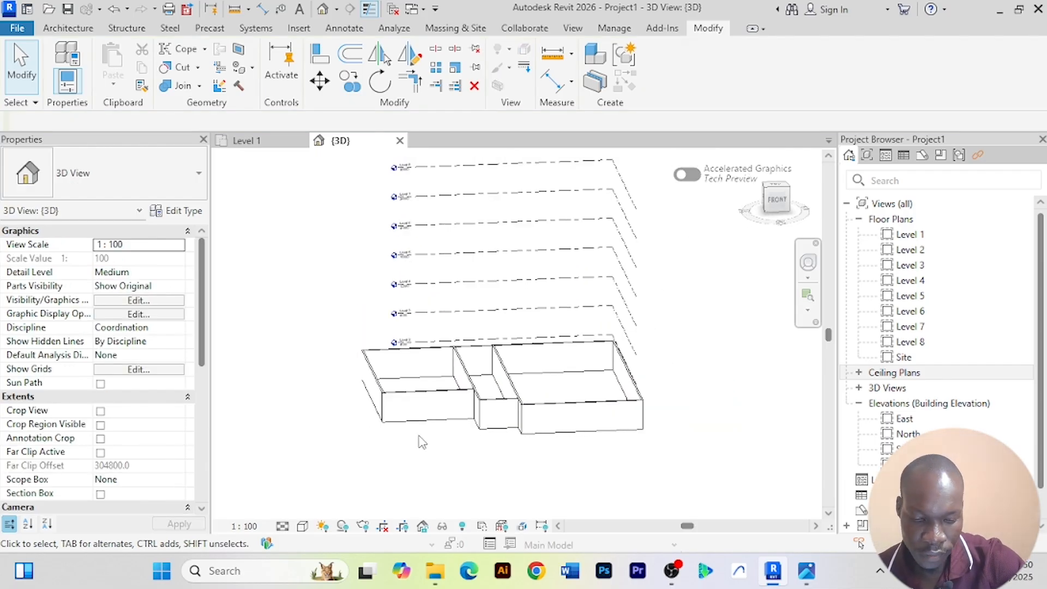
middle_click_drag(425, 443, 429, 416, "shift")
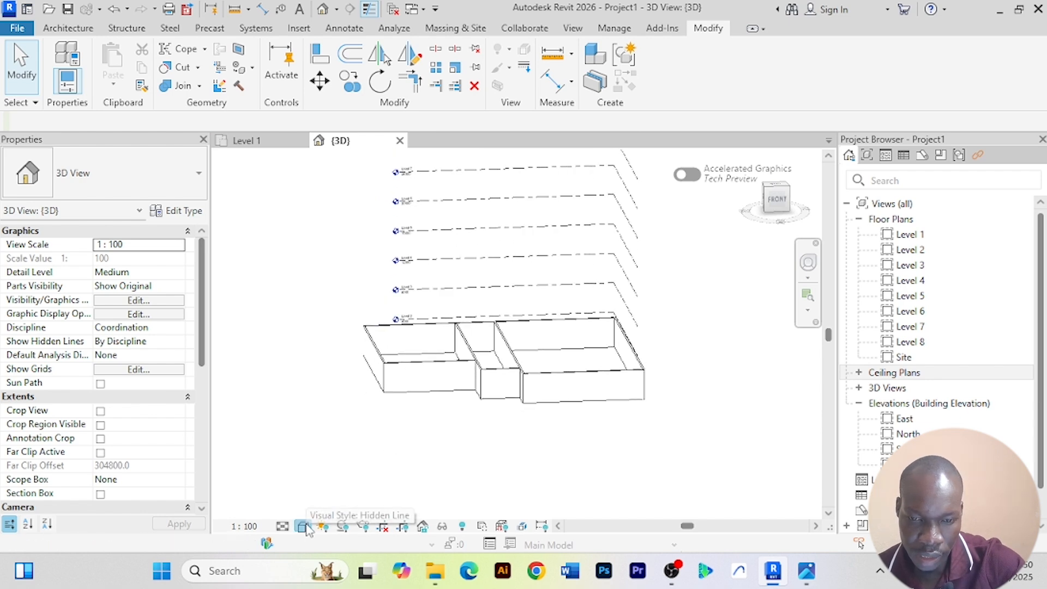
left_click(304, 527)
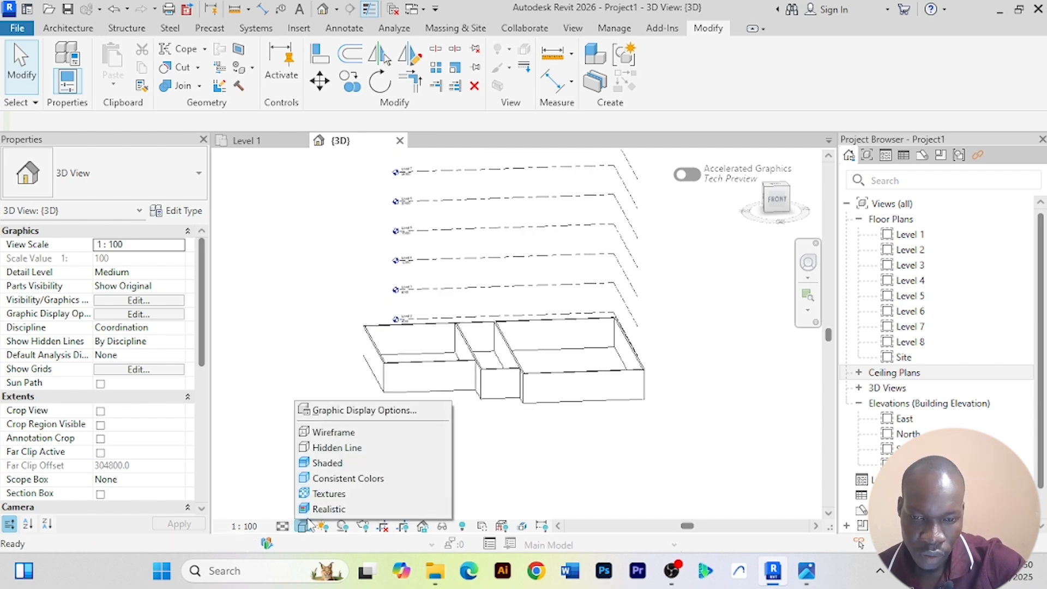
left_click(355, 464)
mouse_move(450, 447)
middle_mouse_down("shift")
mouse_move(469, 453)
mouse_move(426, 465)
mouse_move(465, 465)
mouse_move(451, 452)
mouse_move(512, 460)
mouse_move(662, 449)
mouse_move(611, 458)
mouse_move(432, 439)
mouse_move(448, 442)
middle_mouse_up("shift")
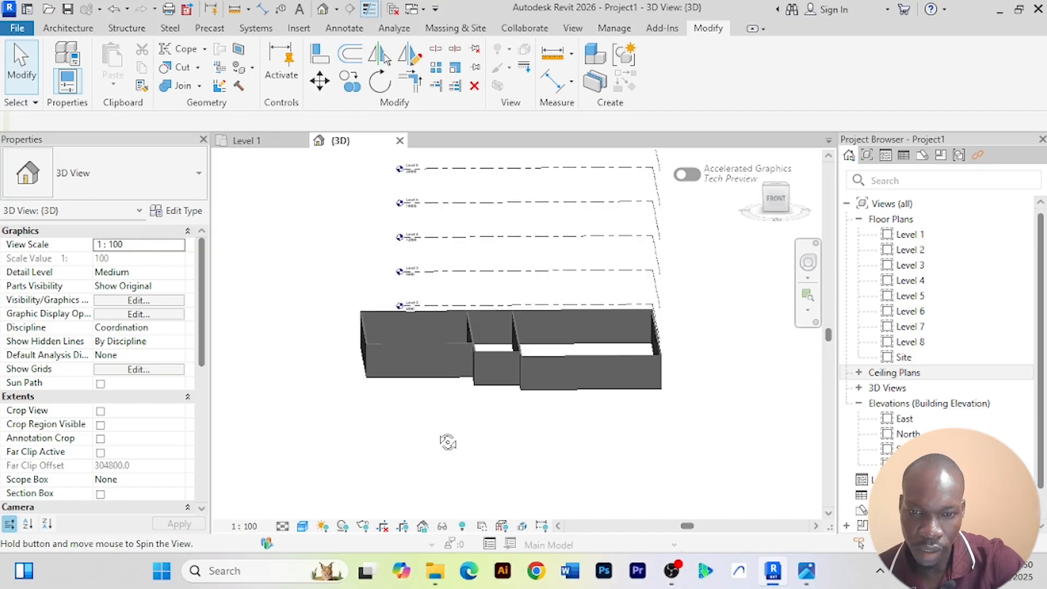
Compare the Level 1 plan and the shaded 3D wall layout with the hospital reference image
left_click(243, 140)
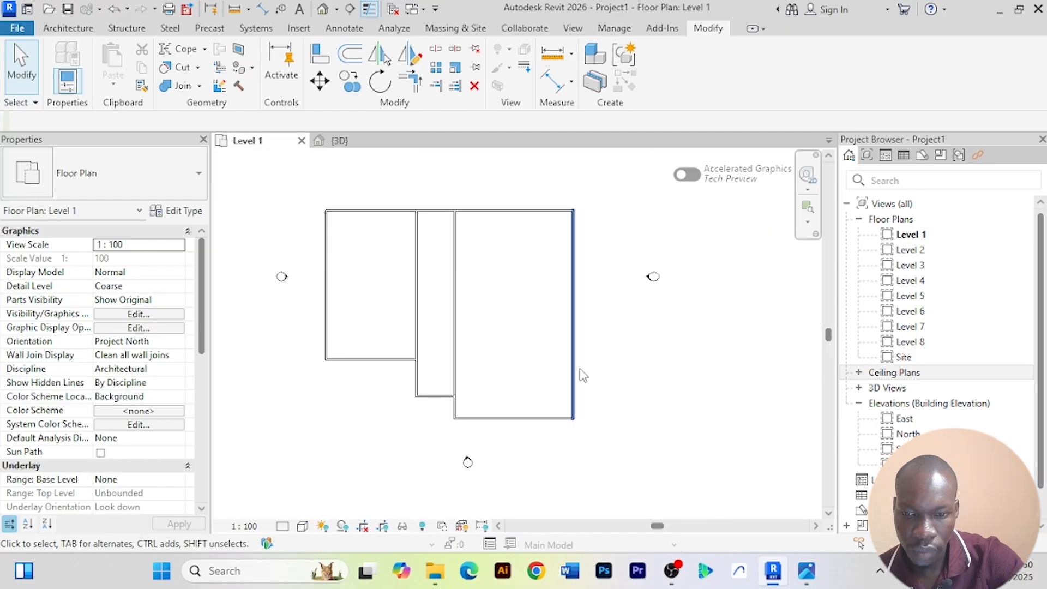
key("alt+Tab")
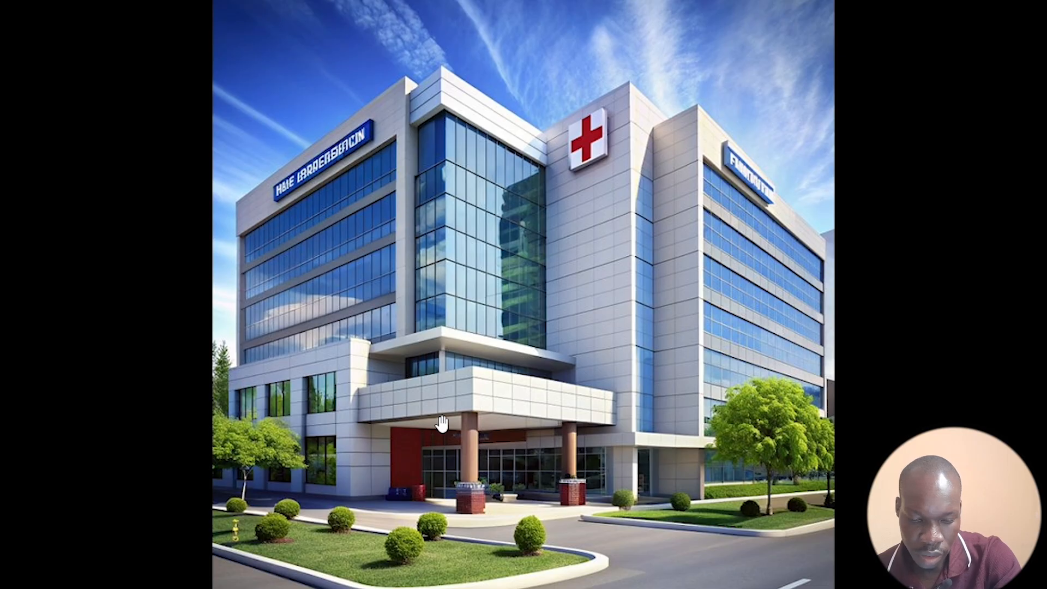
key("alt+Tab")
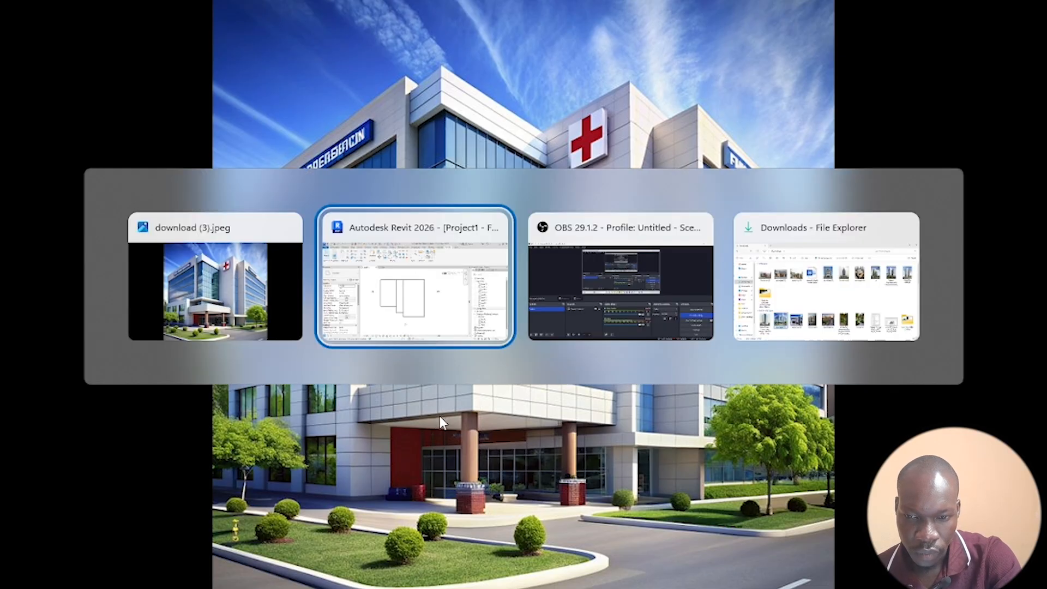
left_click(342, 140)
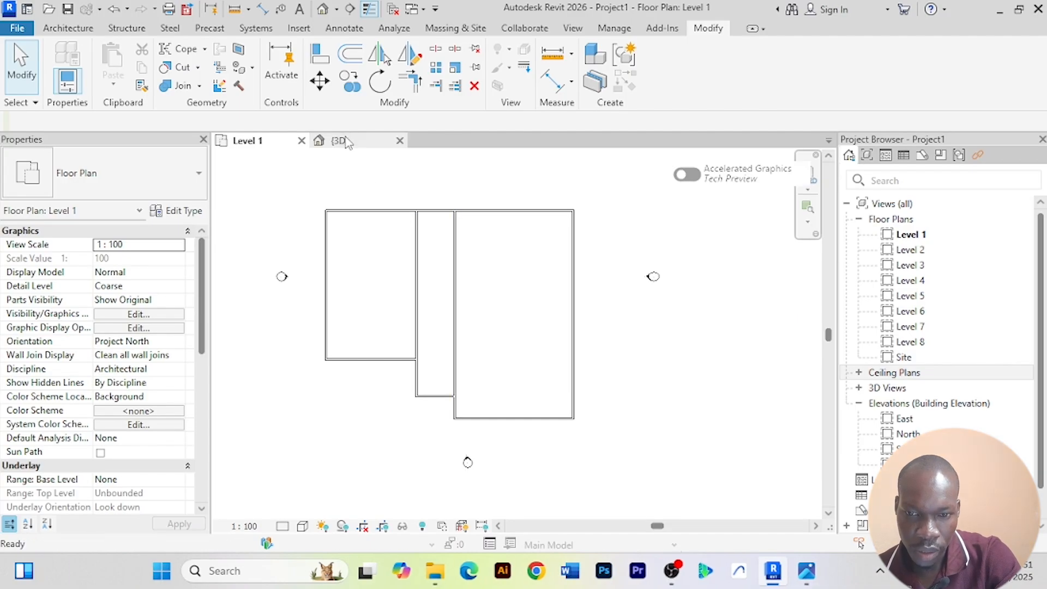
middle_click_drag(502, 426, 475, 452, "shift")
scroll(465, 409, "up", 3)
scroll(465, 409, "down", 4)
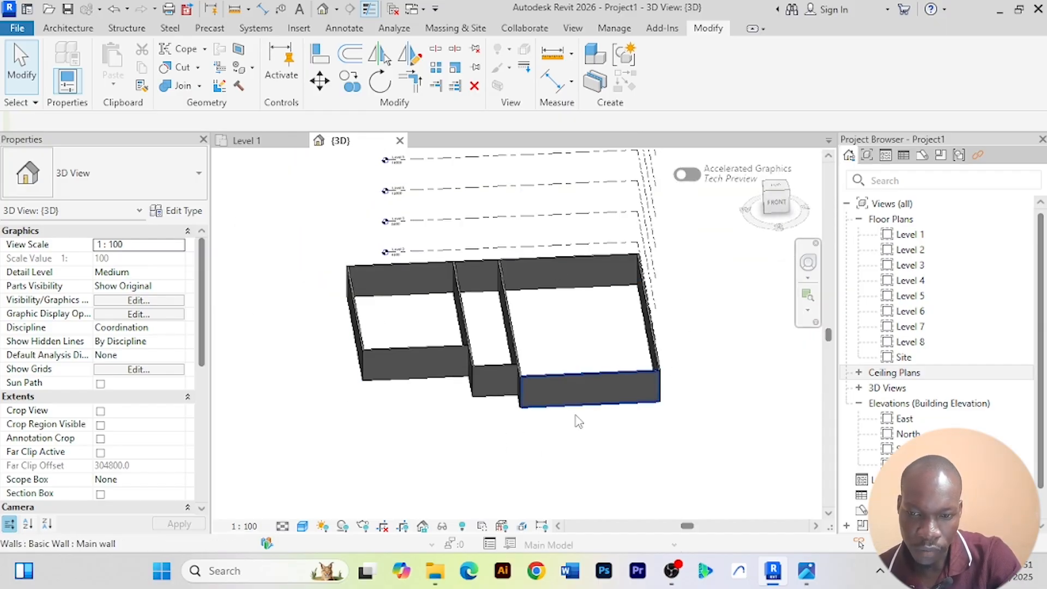
middle_click_drag(562, 450, 553, 442, "shift")
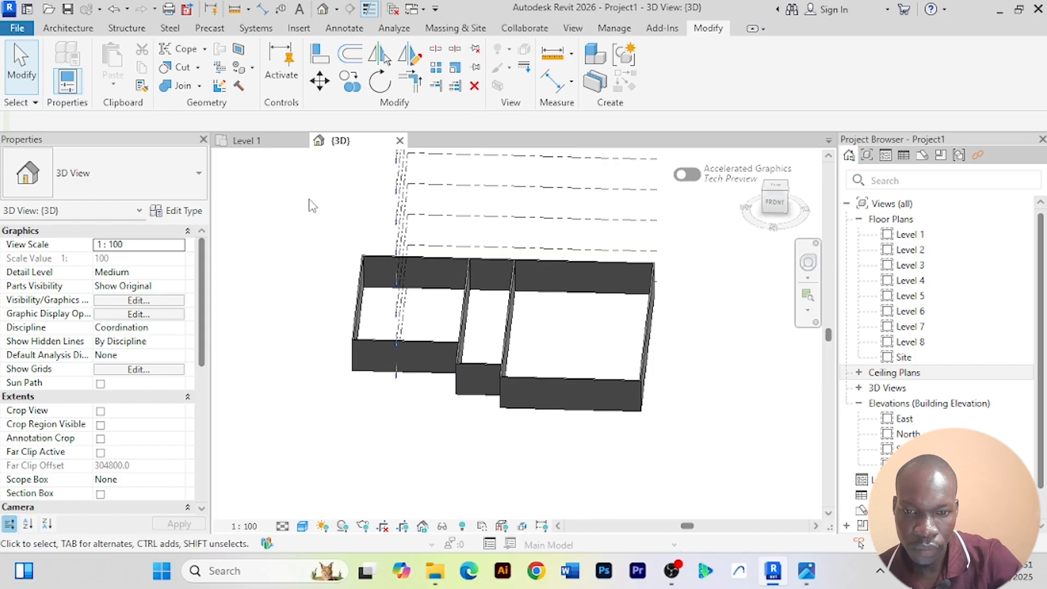
Start an architectural floor on Level 1 and pick a boundary line offset 5000 mm outward from the north wall
left_click(264, 143)
left_click(68, 28)
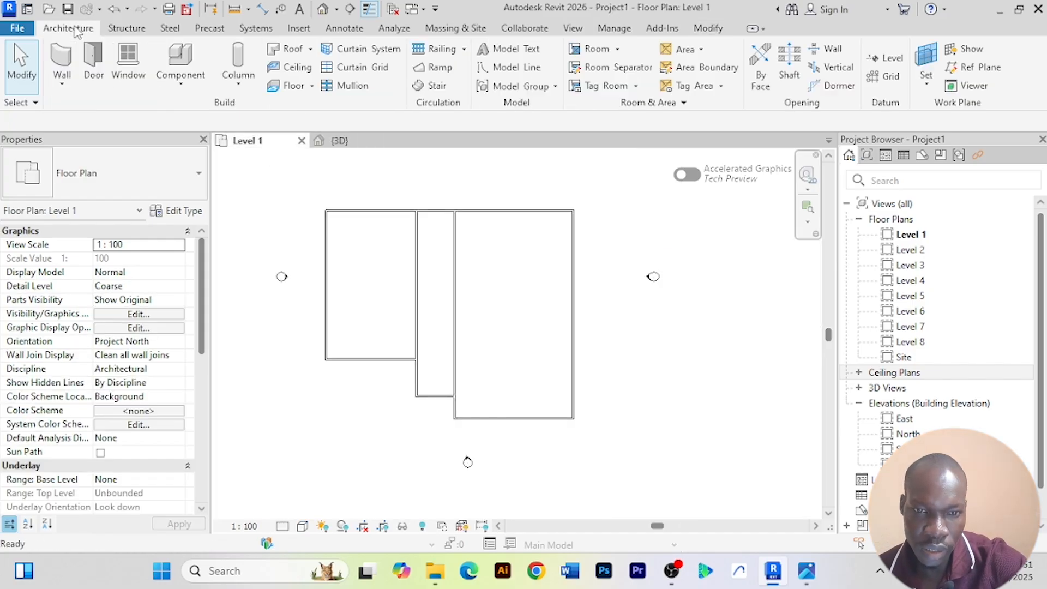
left_click(313, 87)
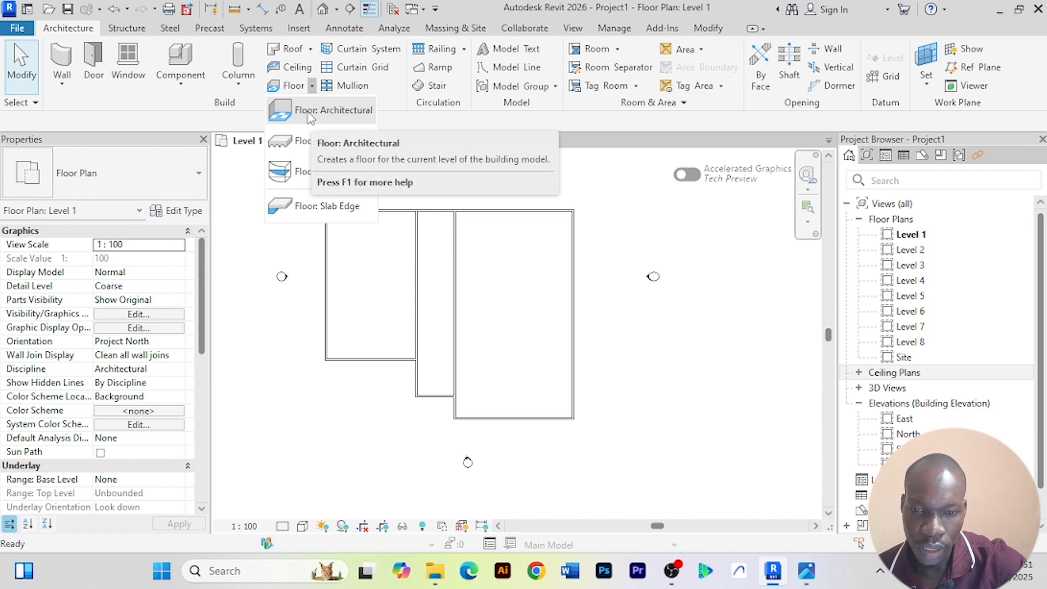
left_click(311, 112)
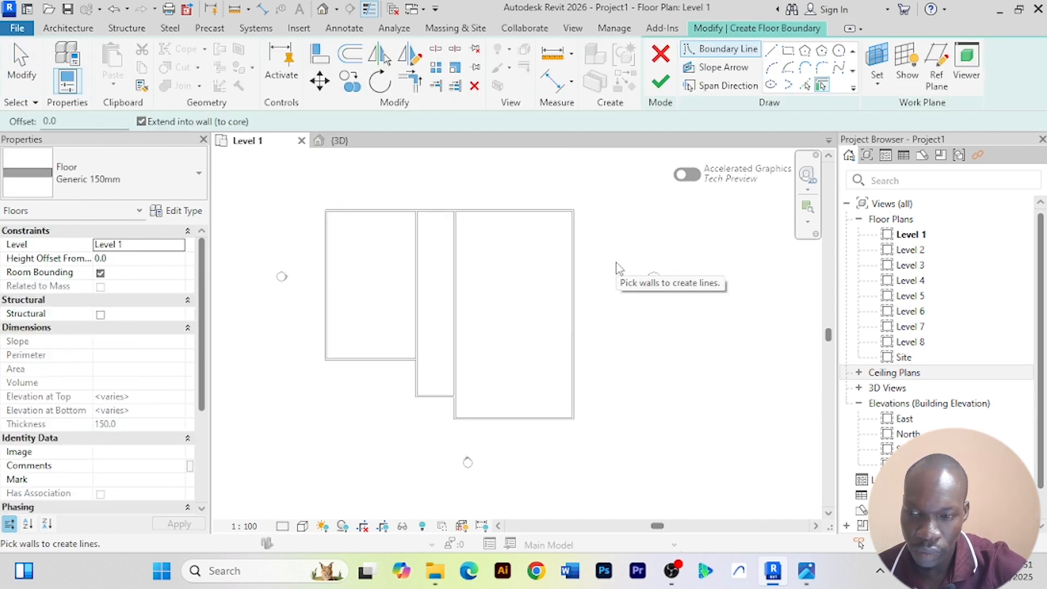
left_click(804, 85)
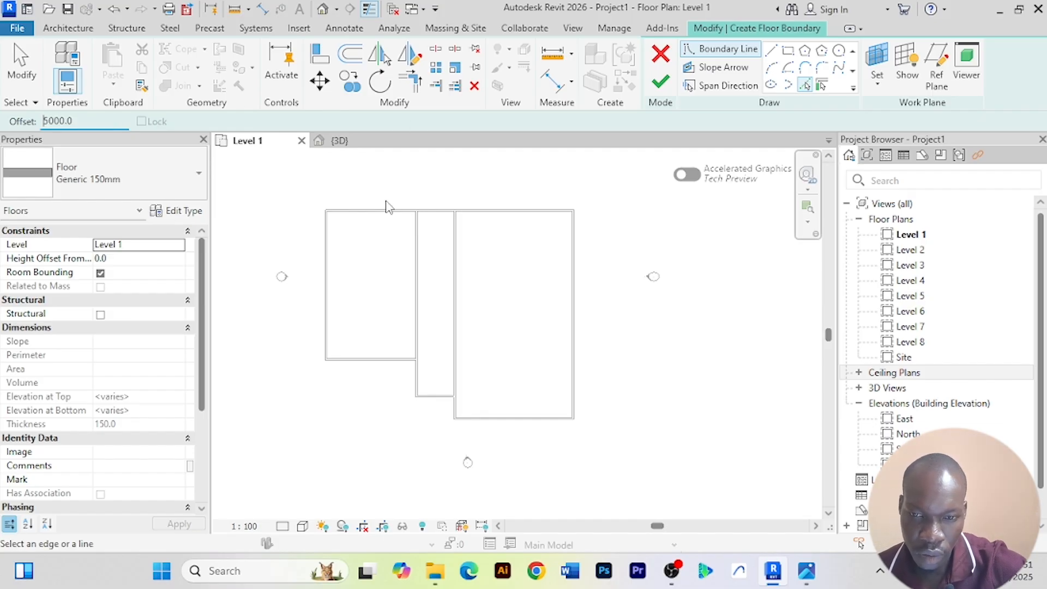
scroll(387, 211, "up", 2)
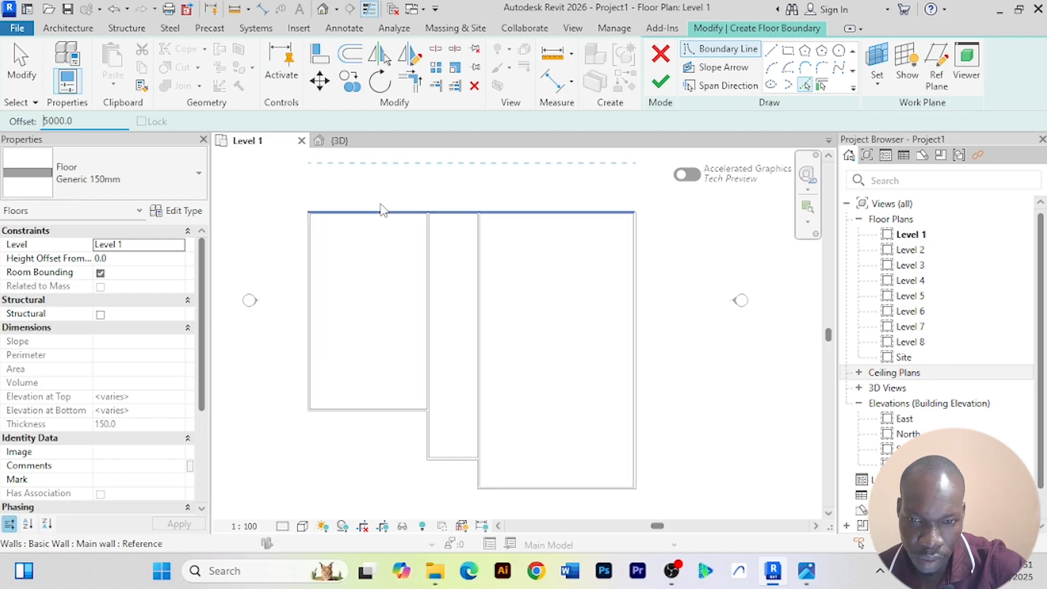
scroll(385, 212, "up", 2)
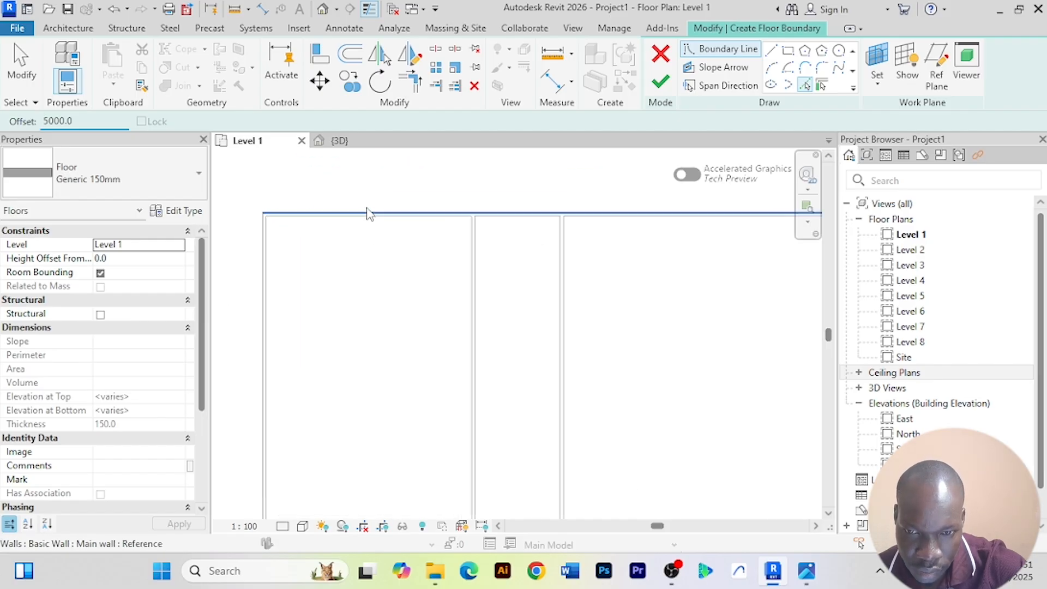
left_click(370, 213)
scroll(369, 215, "down", 2)
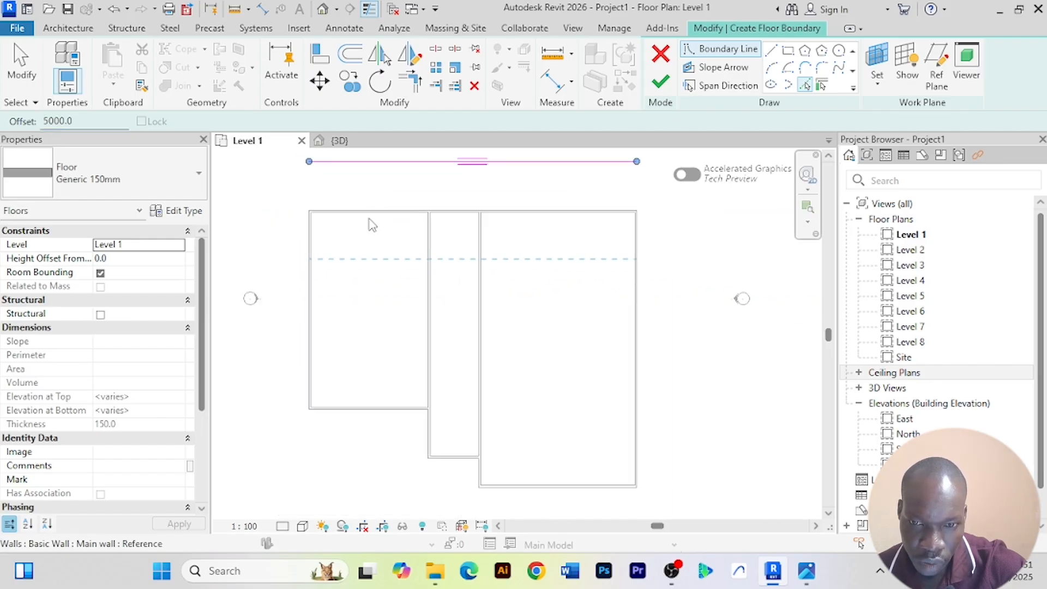
Add floor boundary lines offset 5000 mm outward from the first wing's west and south walls
scroll(305, 281, "up", 2)
left_click(311, 278)
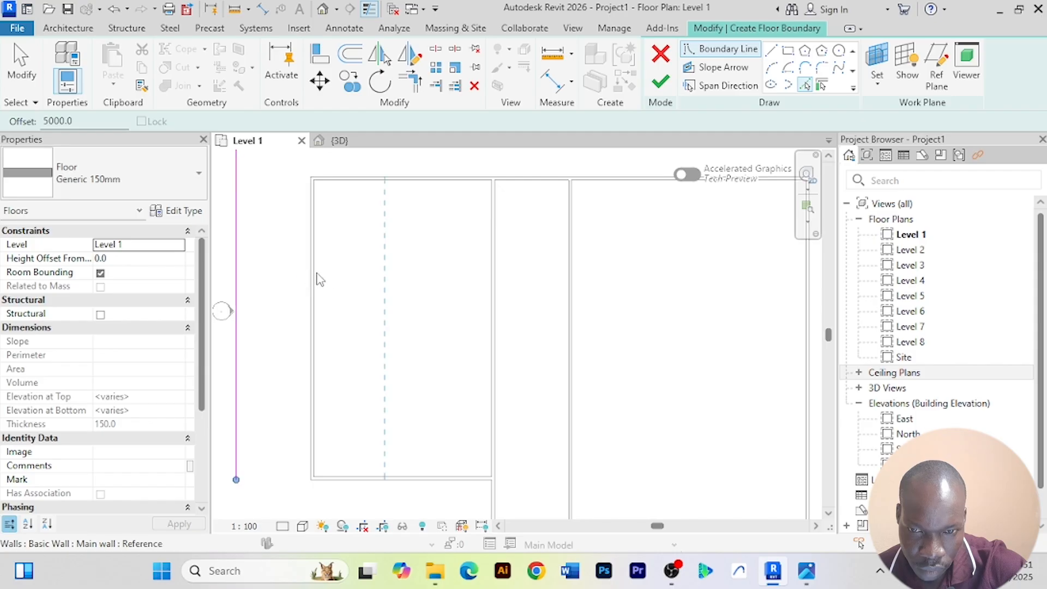
scroll(322, 281, "down", 2)
scroll(365, 415, "up", 2)
left_click(360, 394)
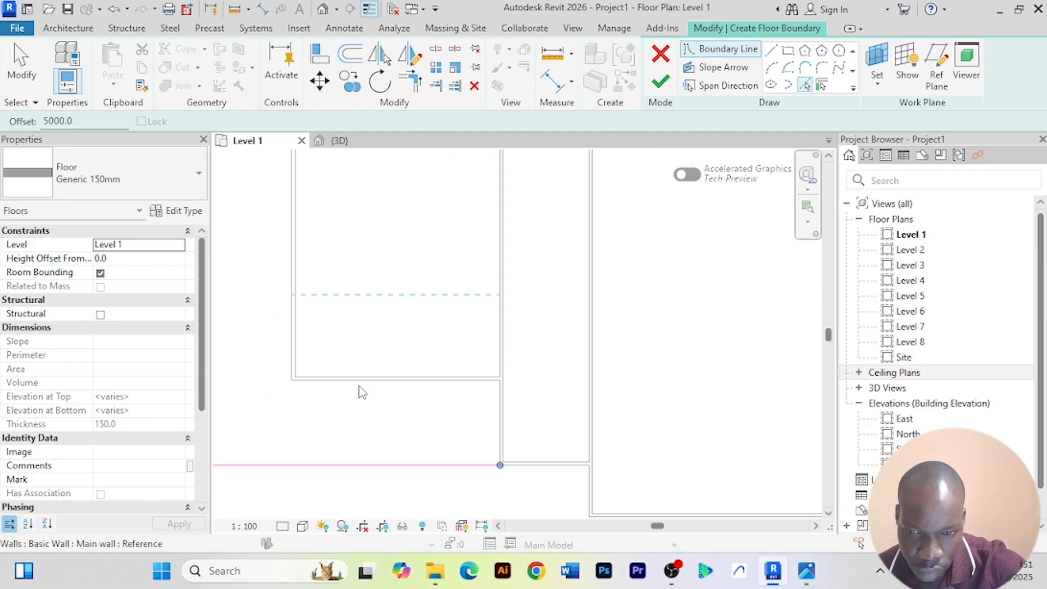
scroll(390, 409, "down", 2)
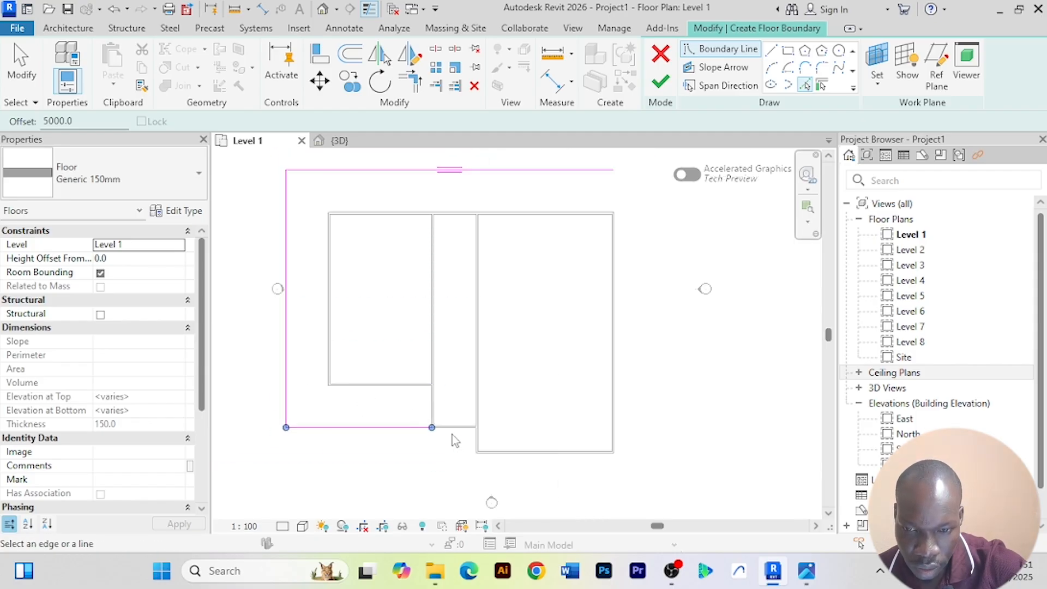
Add floor boundary lines offset 5000 mm outward from the second wing's south and west walls
scroll(452, 441, "up", 2)
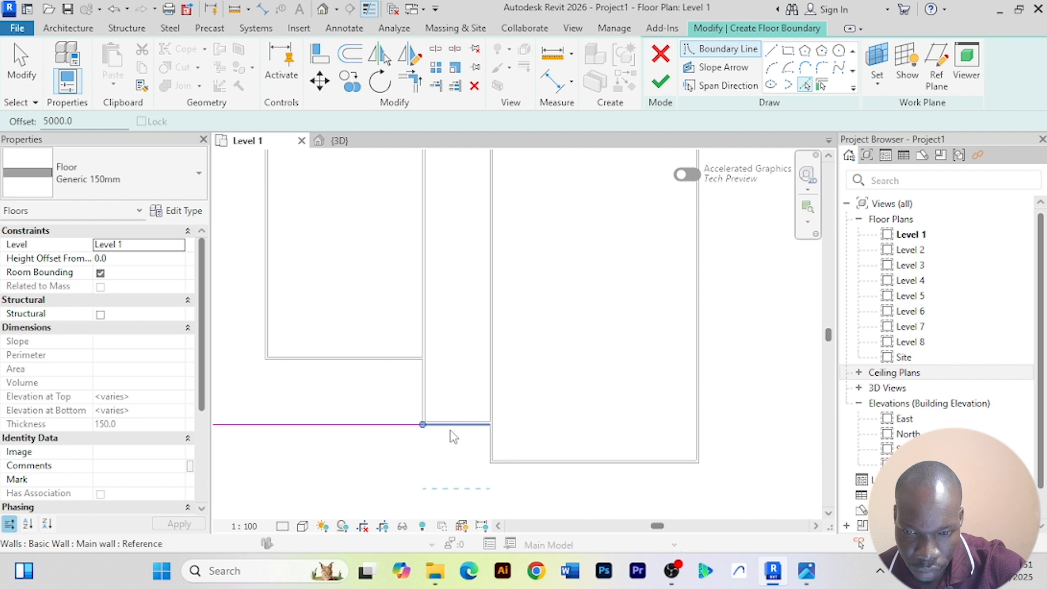
left_click(452, 437)
left_click(419, 400)
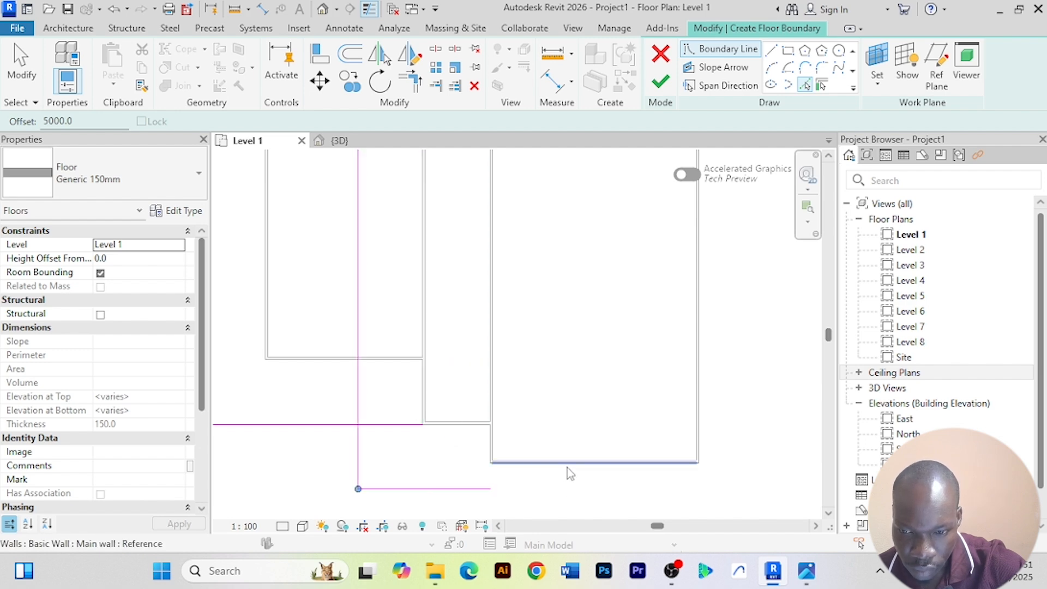
Add floor boundary lines offset 5000 mm outward from the third wing's east, south and west walls
scroll(585, 370, "down", 2)
scroll(659, 391, "up", 3)
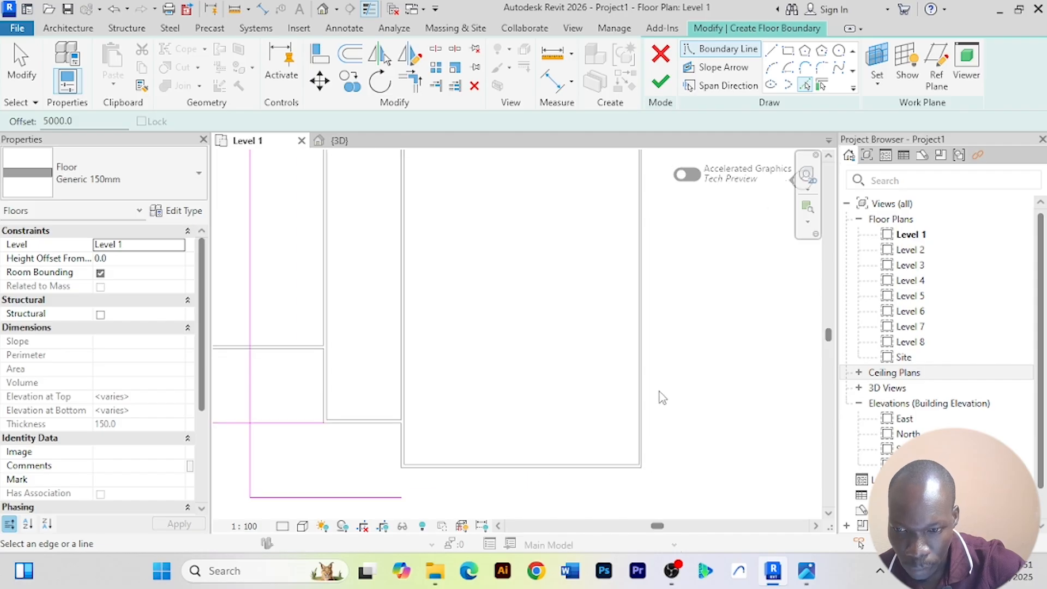
scroll(447, 428, "up", 3)
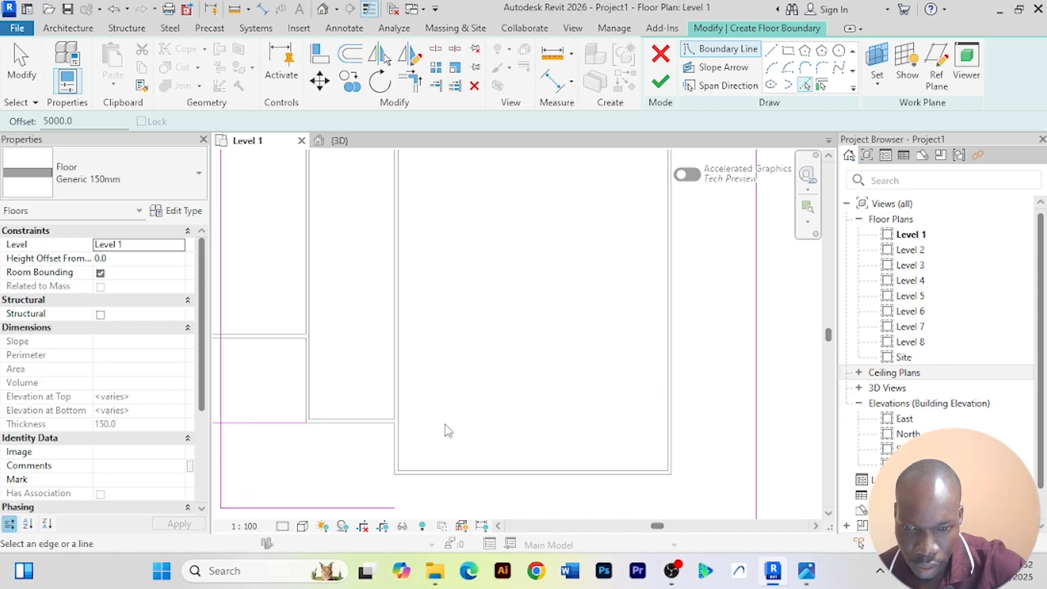
scroll(390, 460, "down", 3)
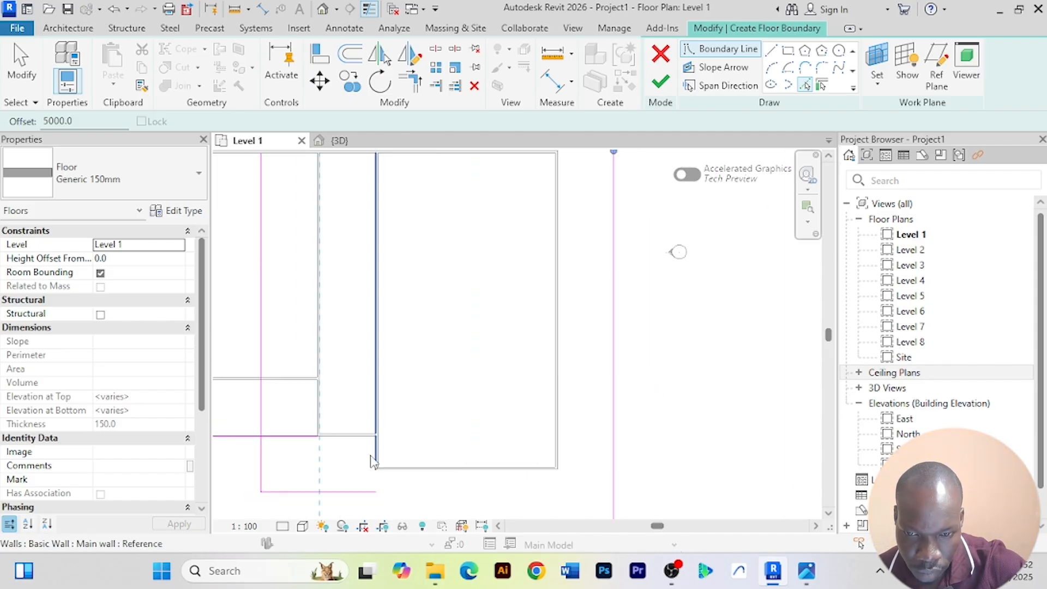
scroll(420, 421, "down", 4)
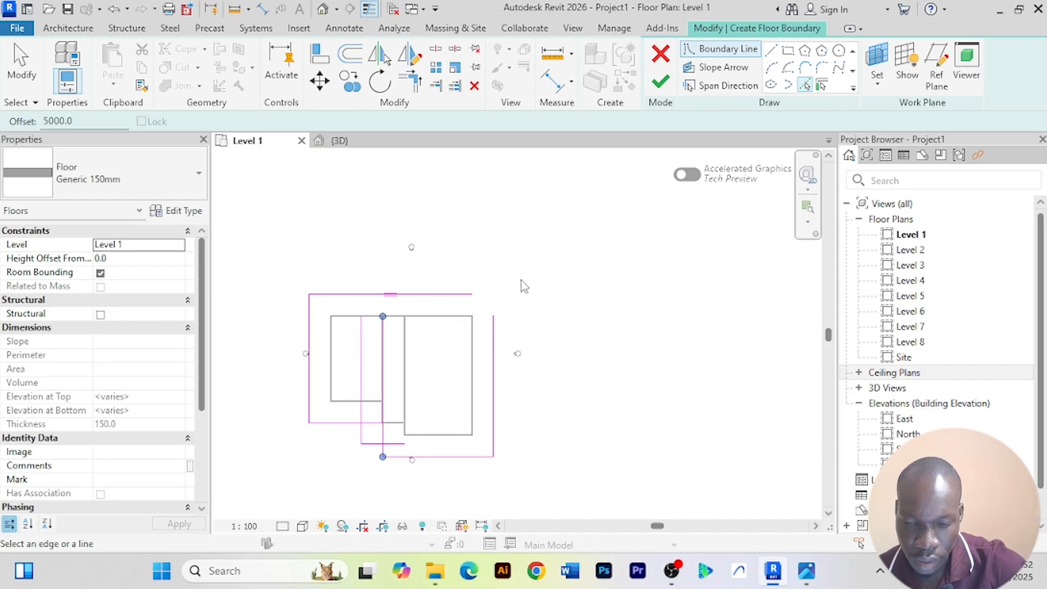
Trim the floor boundary's east and north lines to meet at the northeast corner
left_click(413, 84)
scroll(464, 278, "up", 2)
left_click(515, 382)
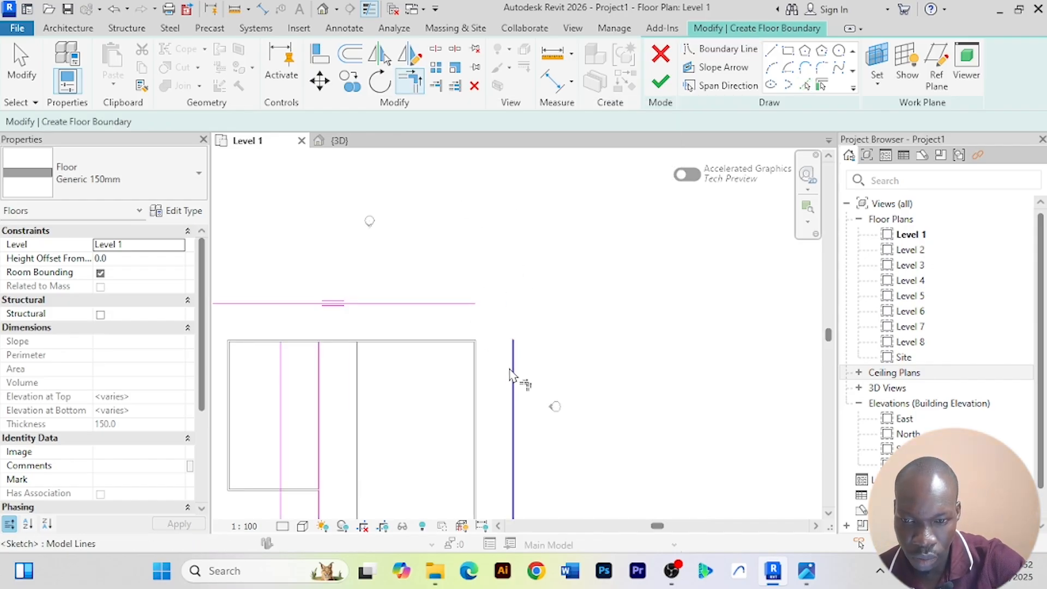
left_click(472, 303)
scroll(420, 383, "down", 3)
scroll(420, 382, "up", 4)
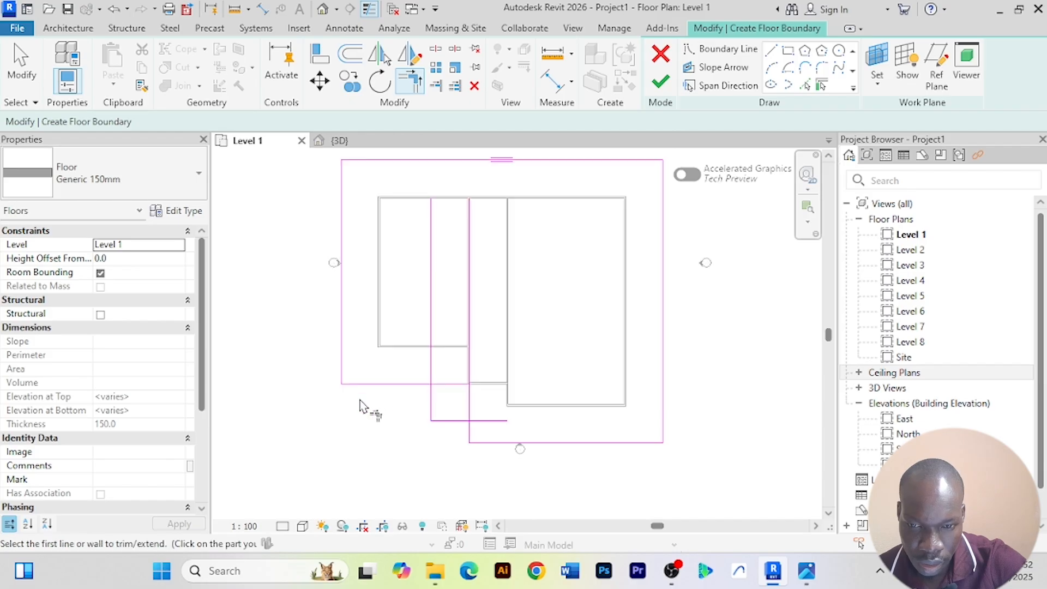
Trim the crossing boundary lines along the south side into stepped corners that close the floor outline
left_click(430, 375)
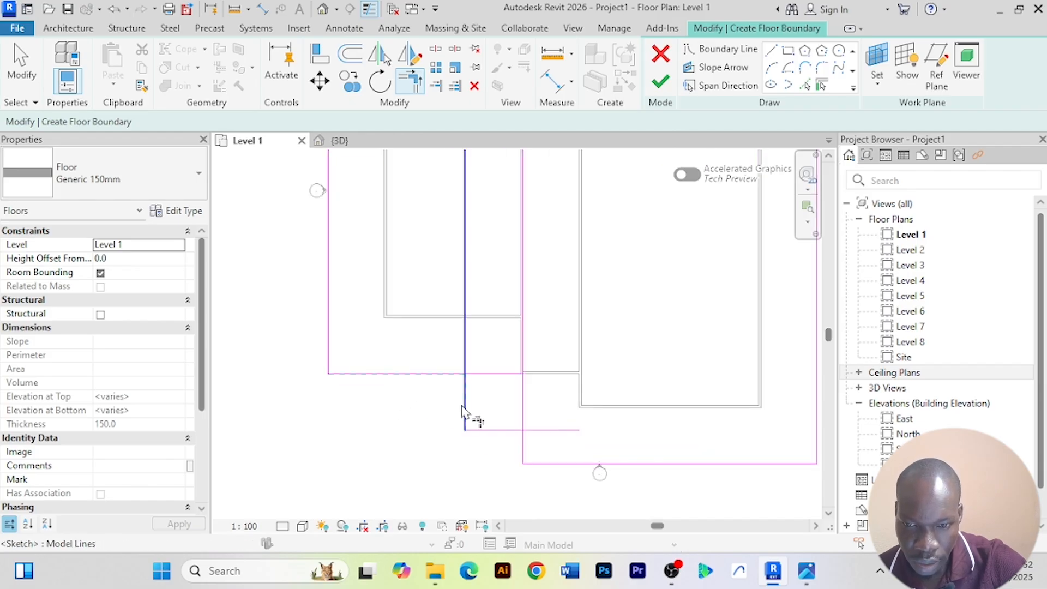
left_click(465, 412)
left_click(504, 431)
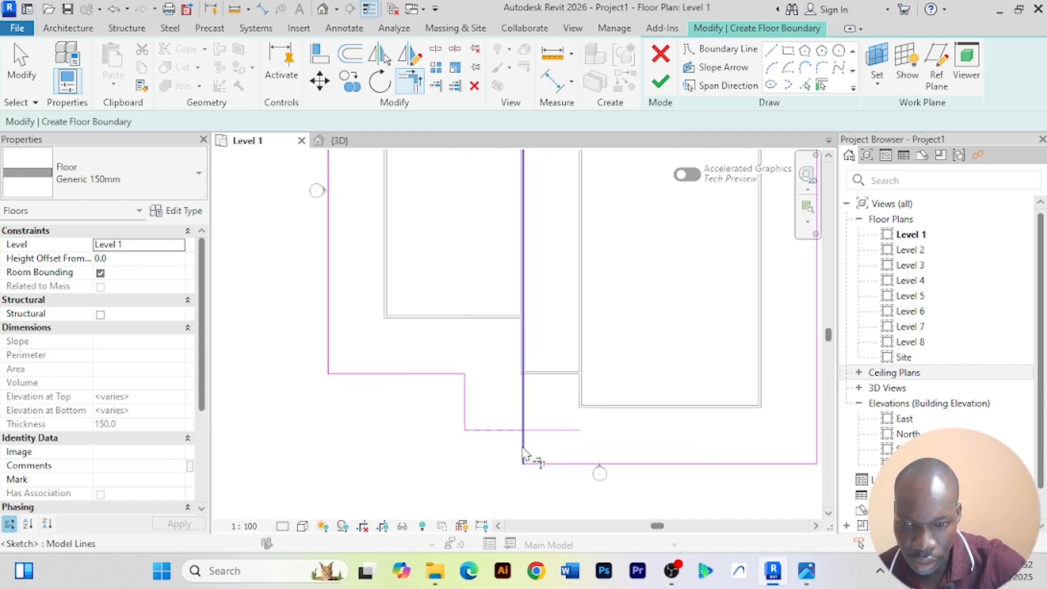
left_click(525, 454)
scroll(568, 414, "down", 4)
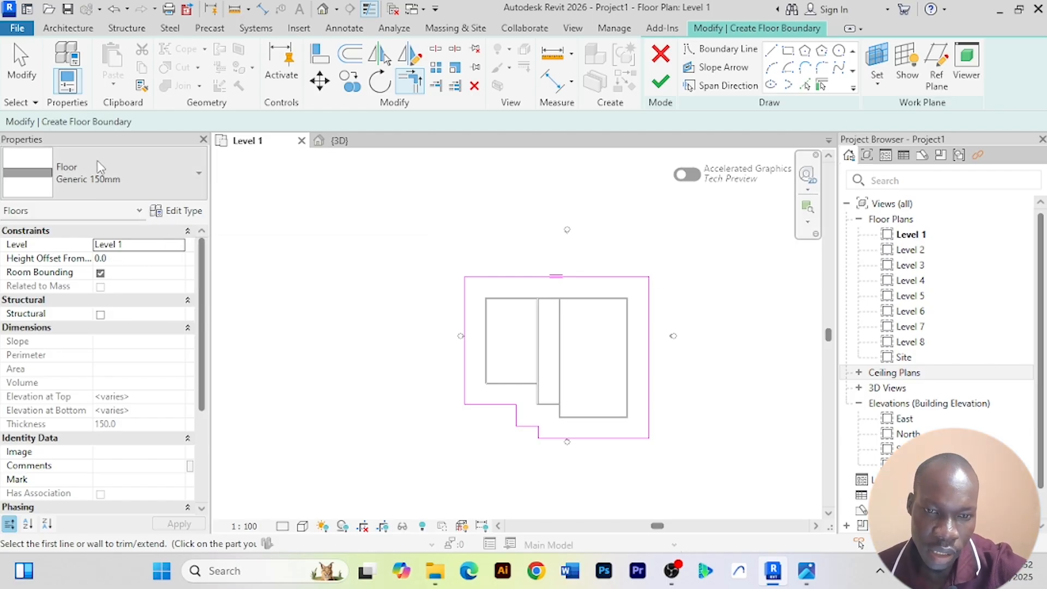
Duplicate the Generic 150mm floor type as Slab and set its structure layer thickness to 200 mm
left_click(179, 211)
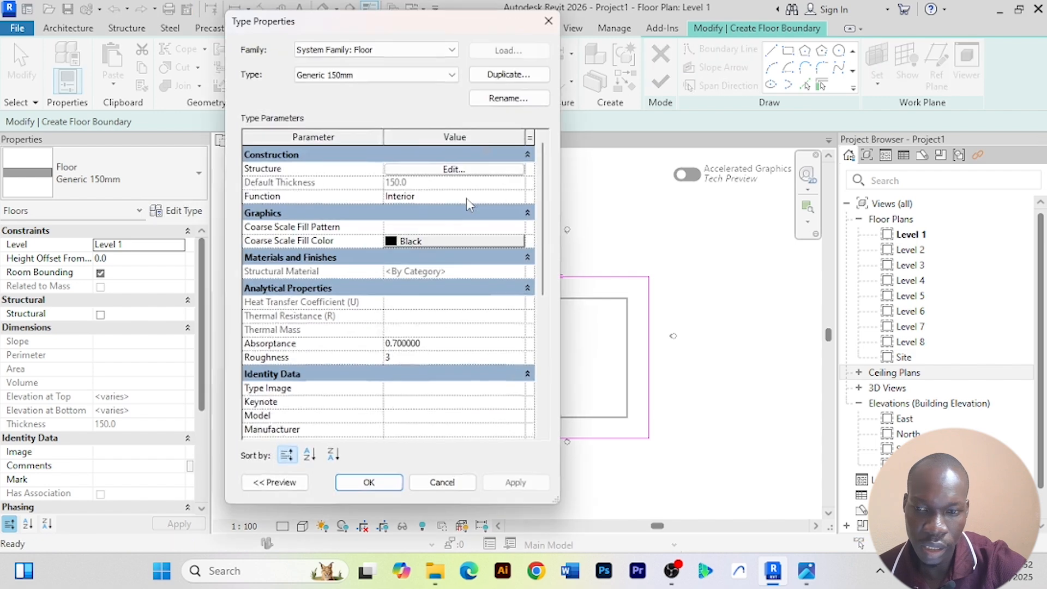
left_click(509, 76)
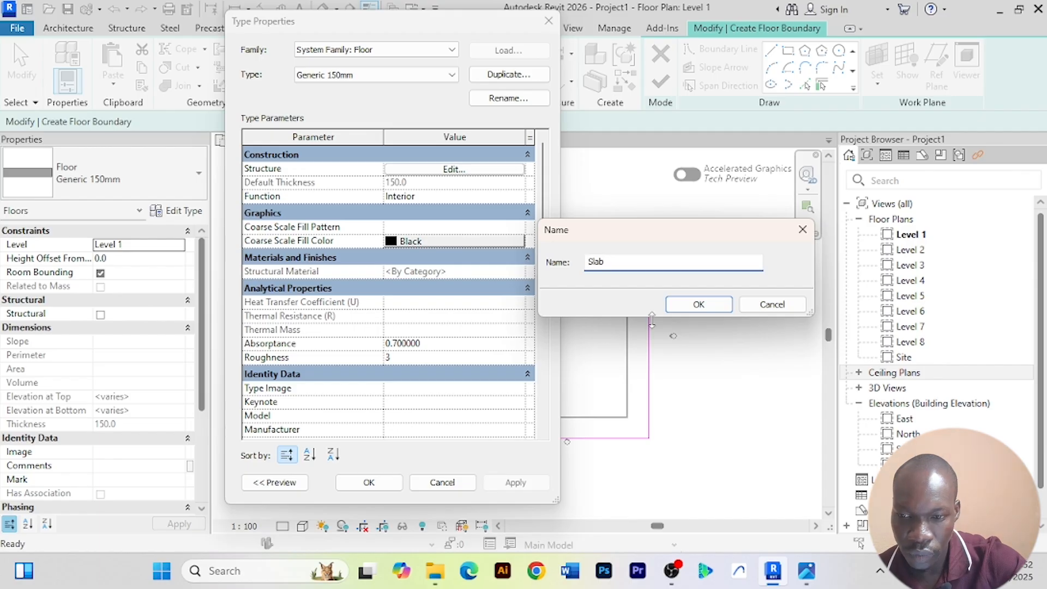
left_click(681, 309)
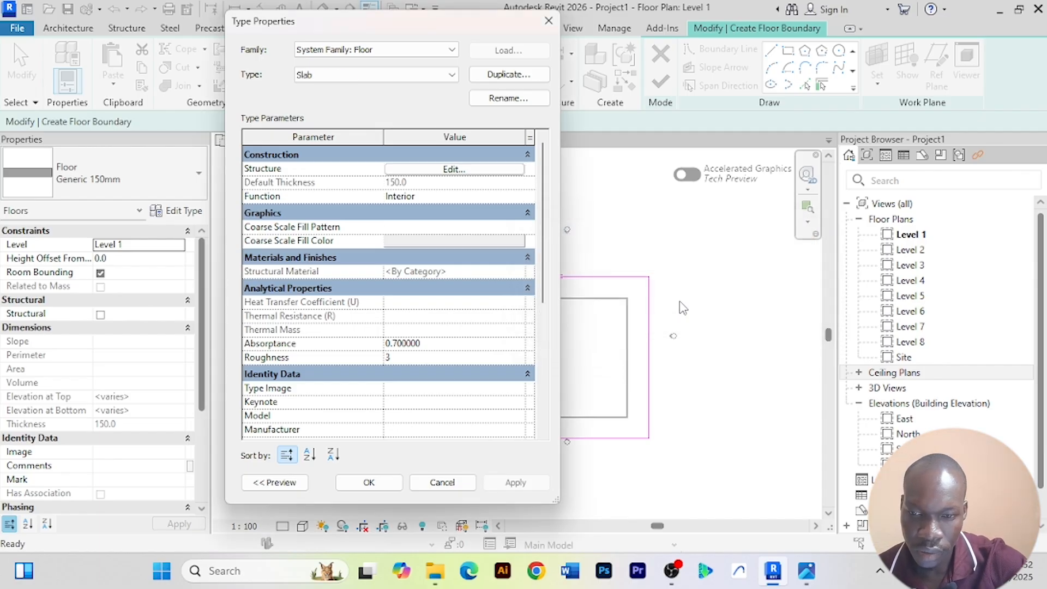
left_click(453, 169)
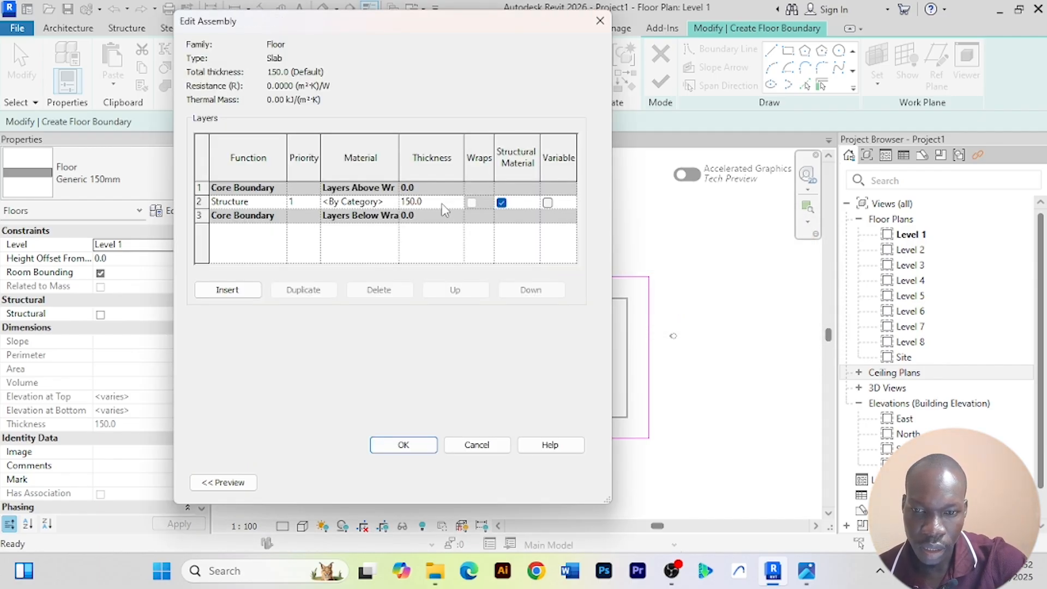
left_click(442, 202)
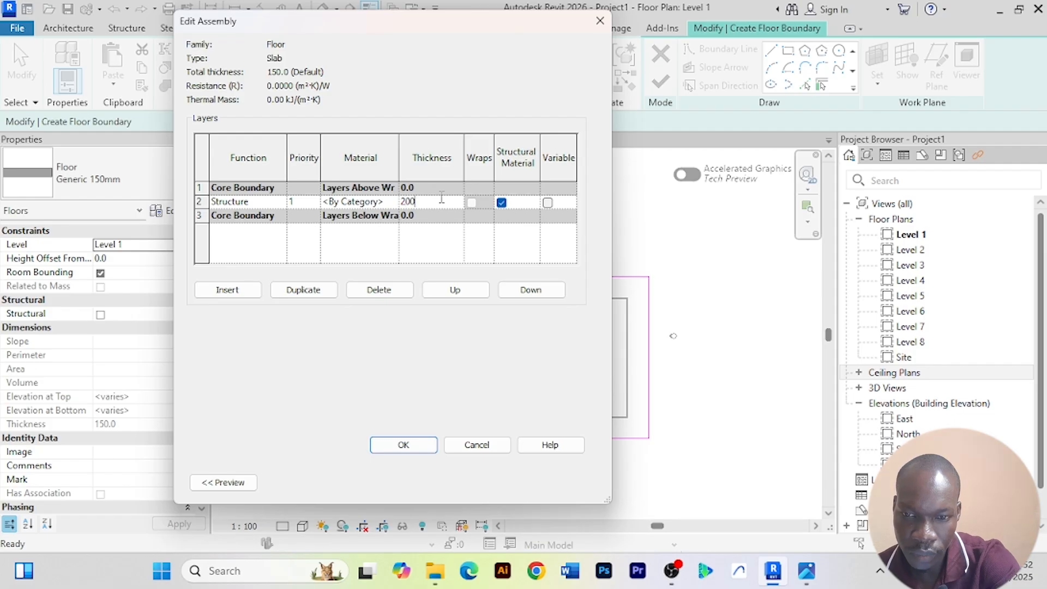
Create a new material named Slab for the floor's structure layer
left_click(392, 203)
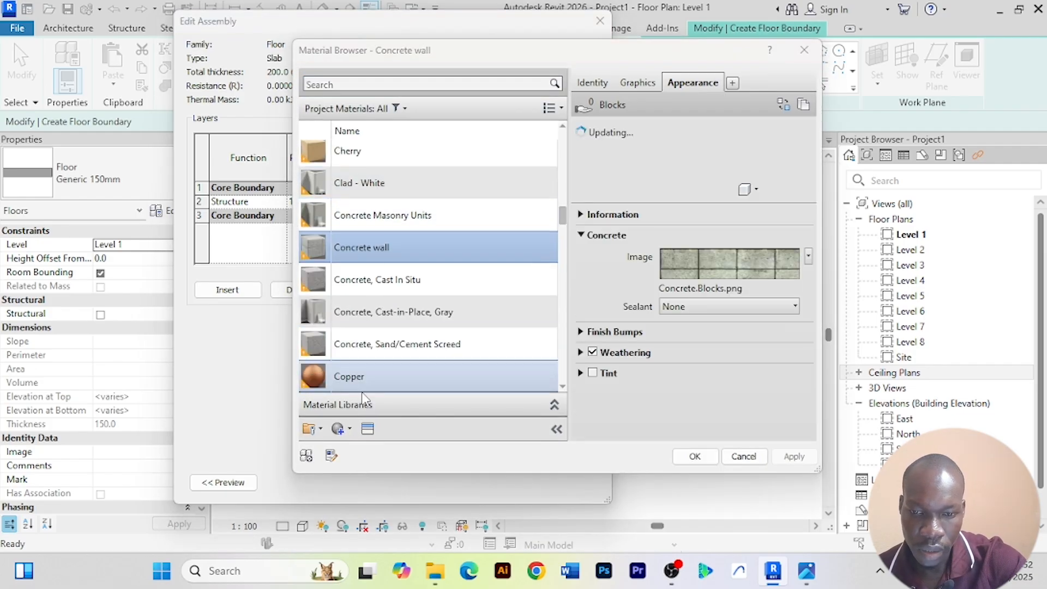
left_click(346, 430)
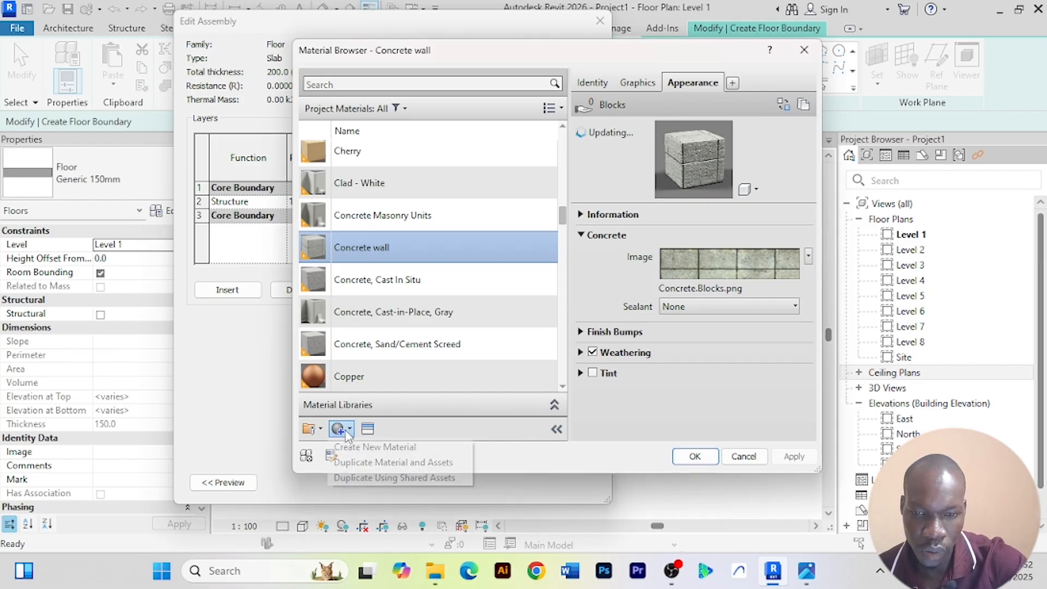
left_click(360, 449)
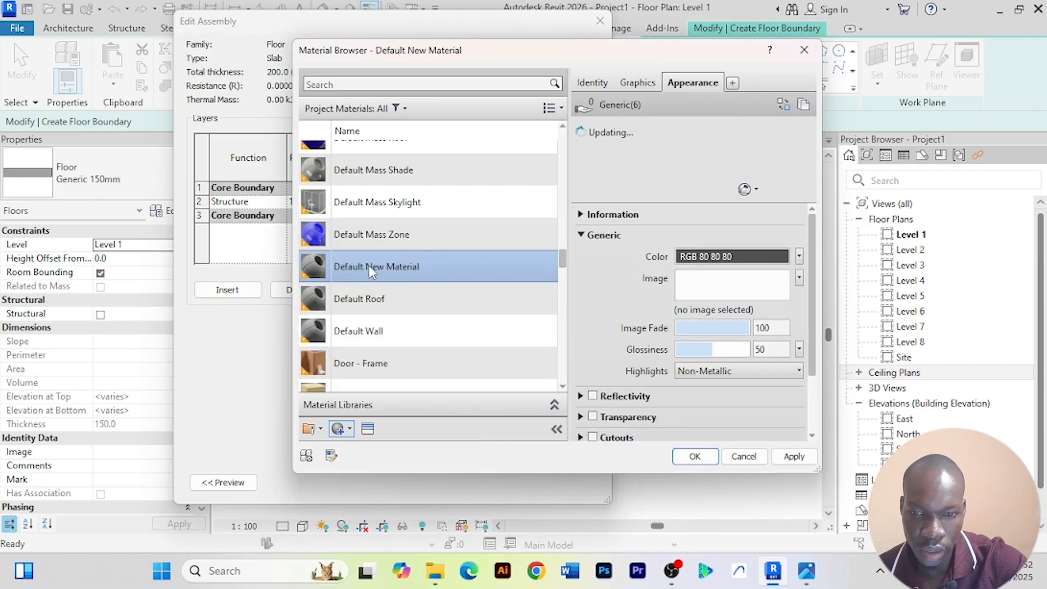
right_click(371, 267)
left_click(431, 326)
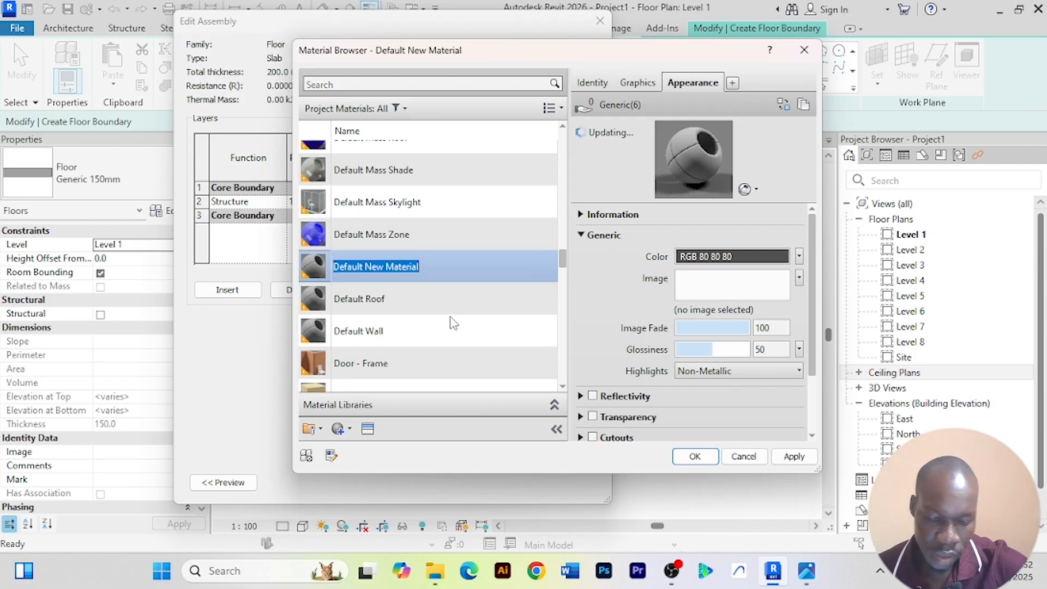
type("Slab")
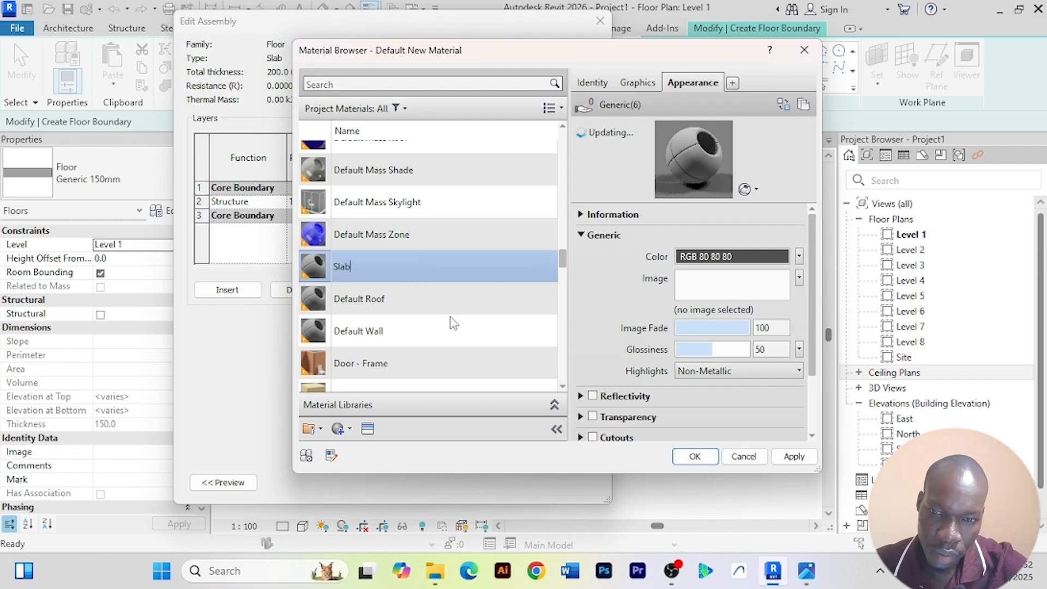
Search the assets for floor and replace the Slab material's appearance with the plastic Bisected - Squares asset from the Appearance Library's Flooring category
left_click(784, 104)
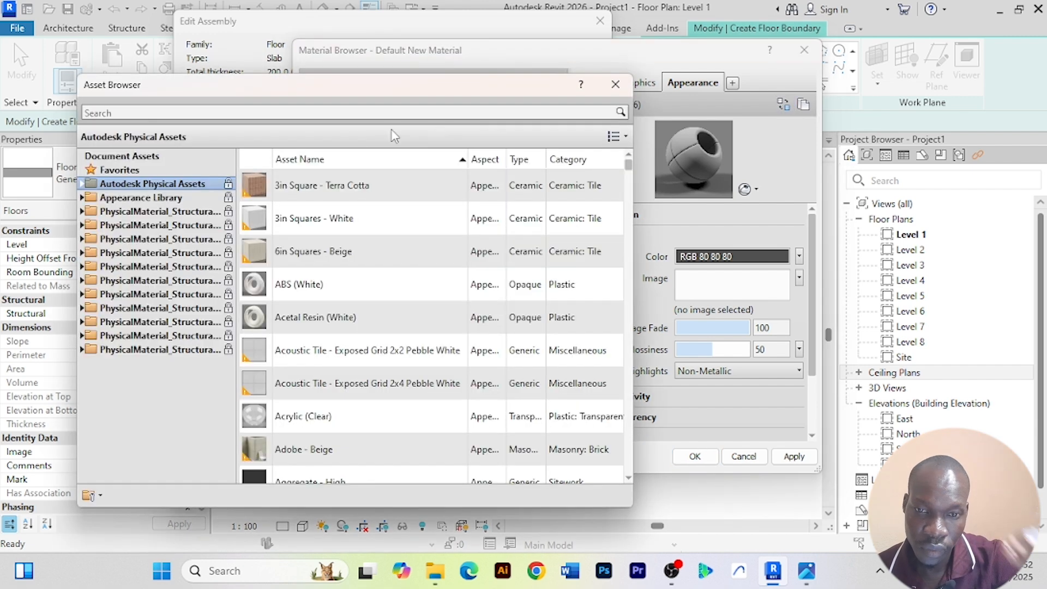
left_click(326, 112)
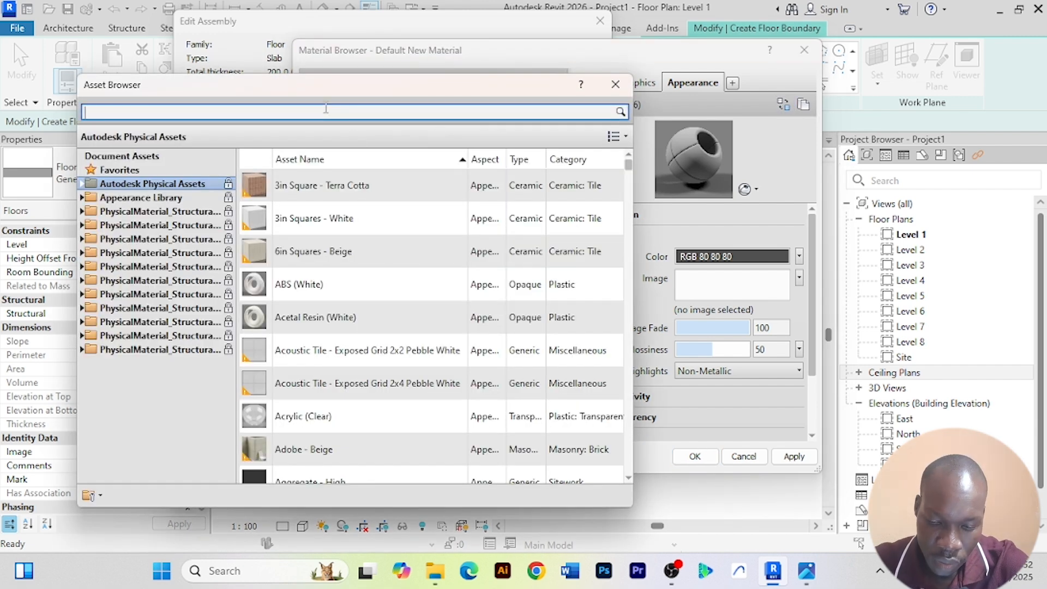
type("floor")
key("Return")
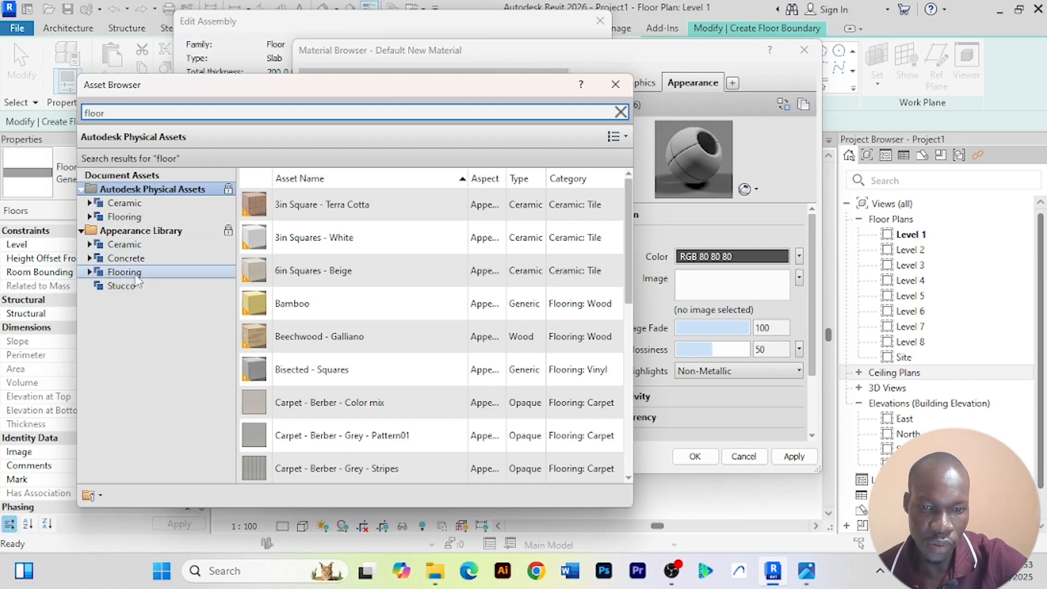
left_click(136, 275)
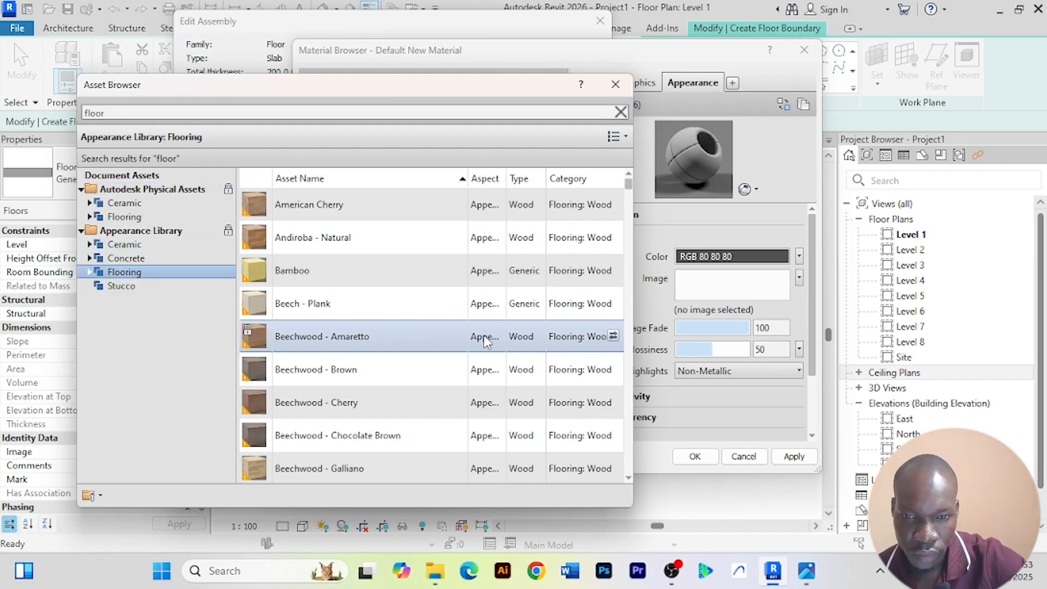
scroll(483, 382, "down", 3)
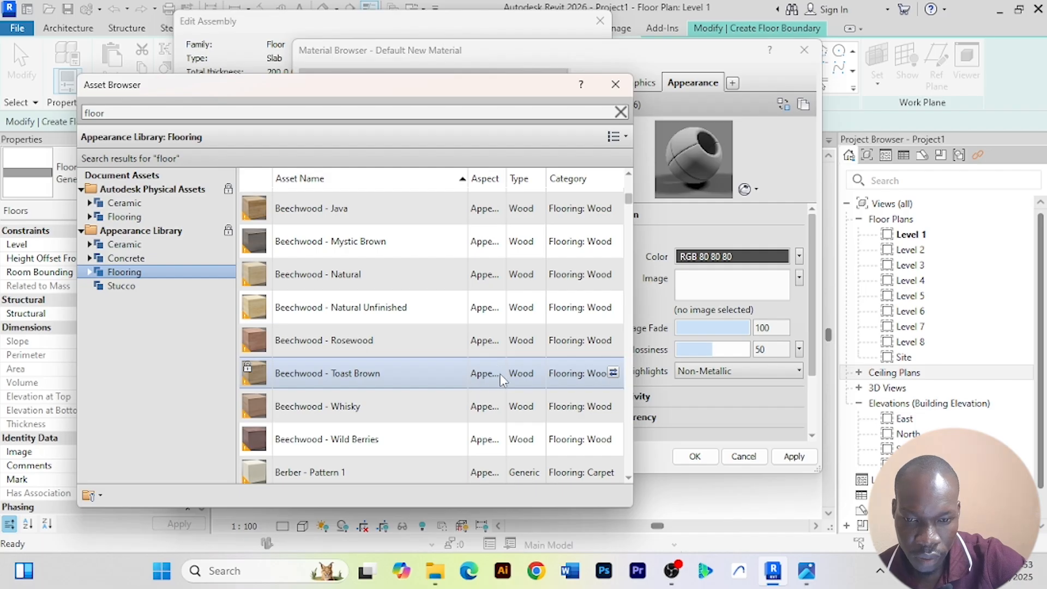
scroll(515, 431, "down", 1)
scroll(508, 435, "down", 1)
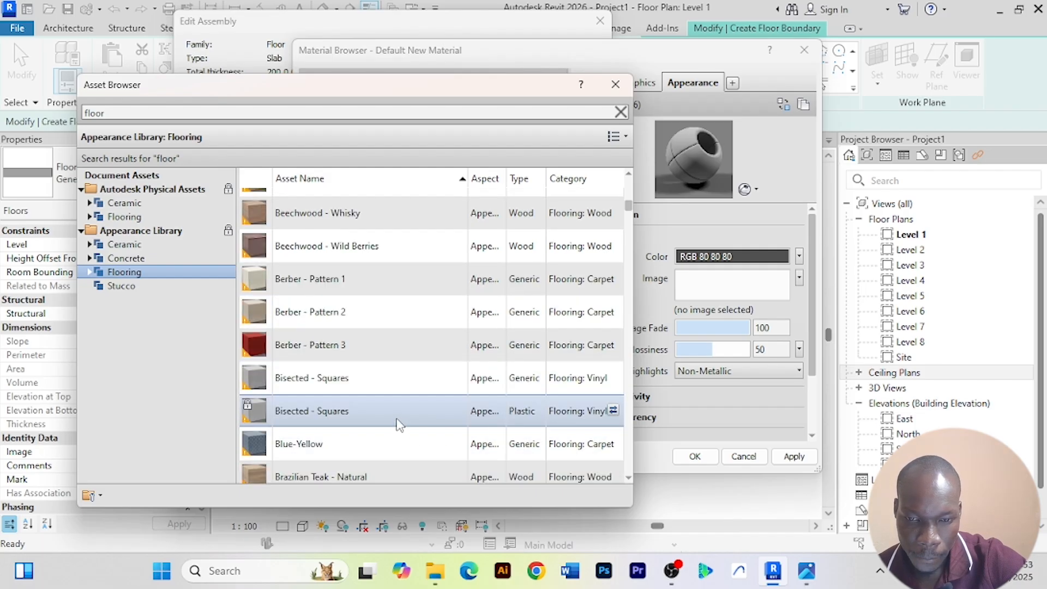
left_click(613, 411)
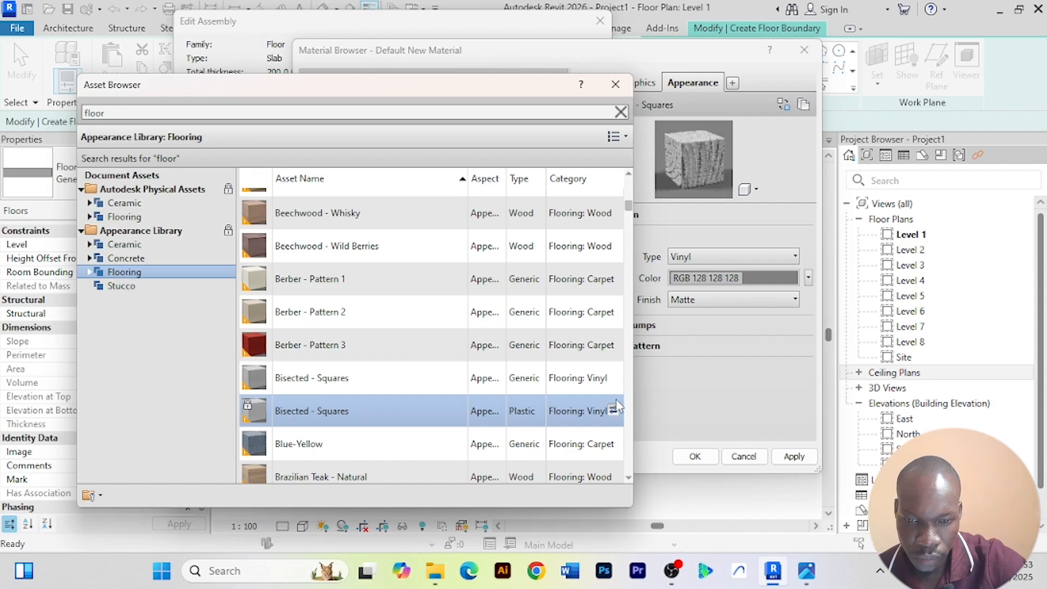
left_click(616, 84)
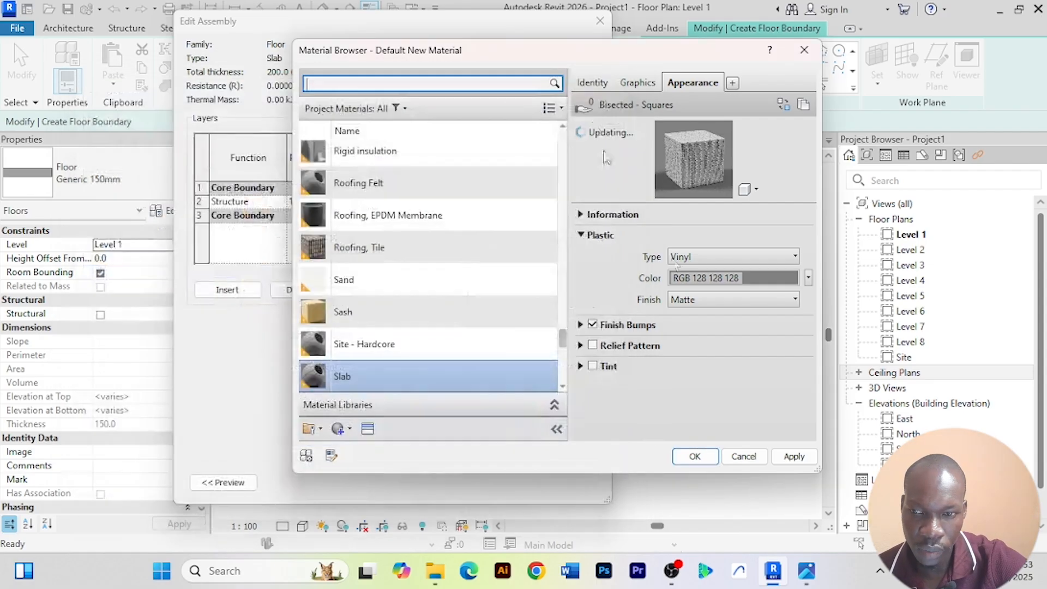
Assign the Slab material to the floor type's structure layer and finish the Level 1 floor sketch
left_click(794, 456)
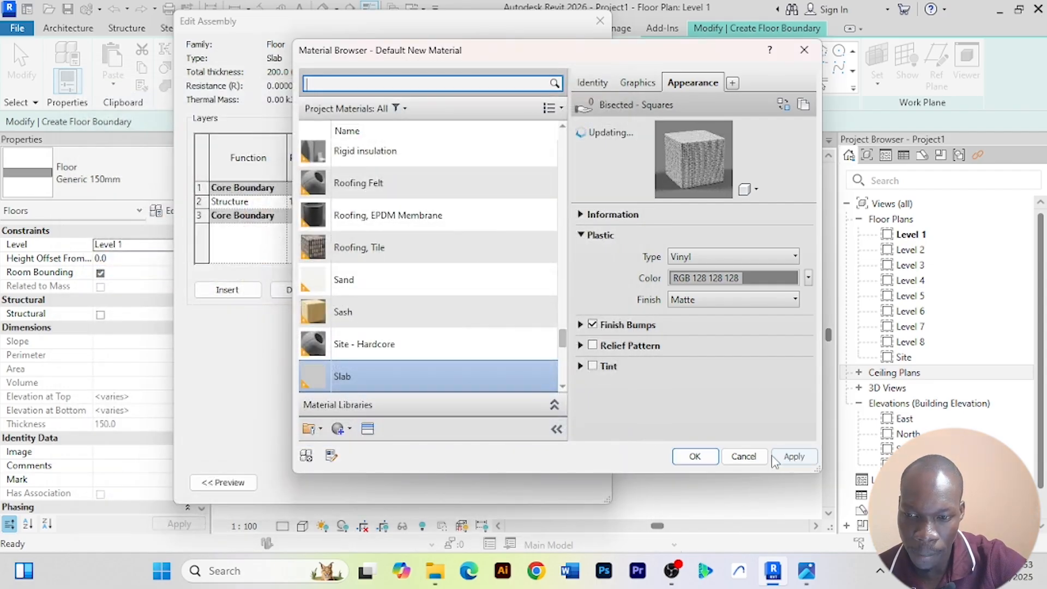
left_click(694, 458)
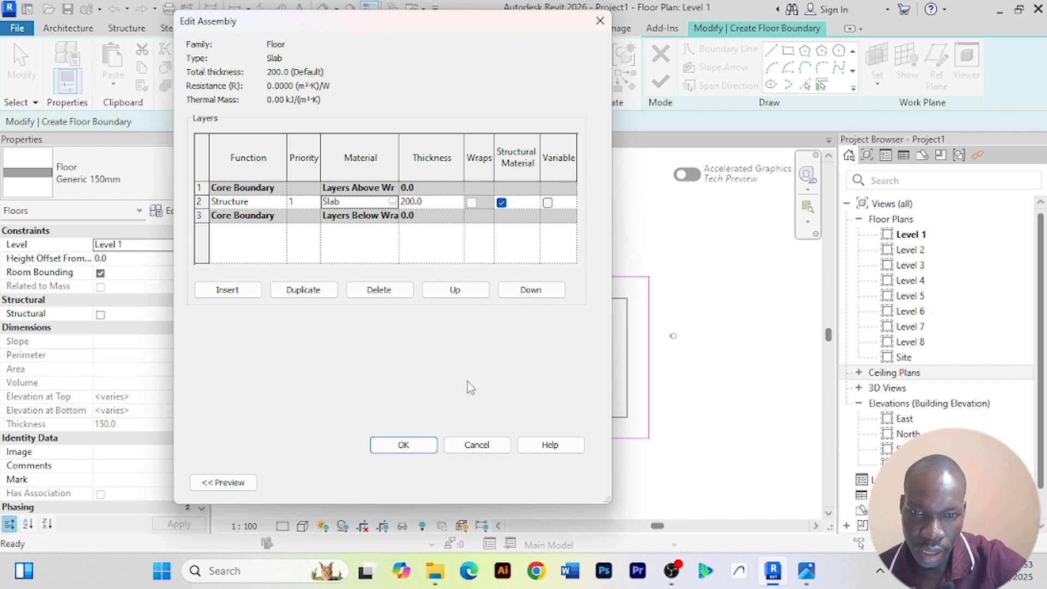
left_click(403, 445)
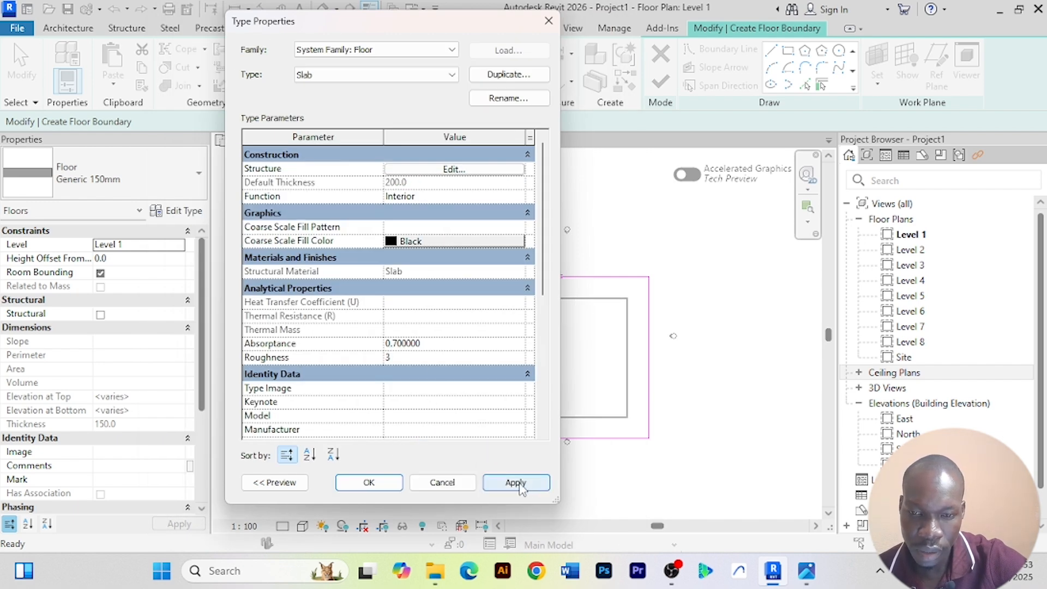
left_click(522, 482)
left_click(368, 482)
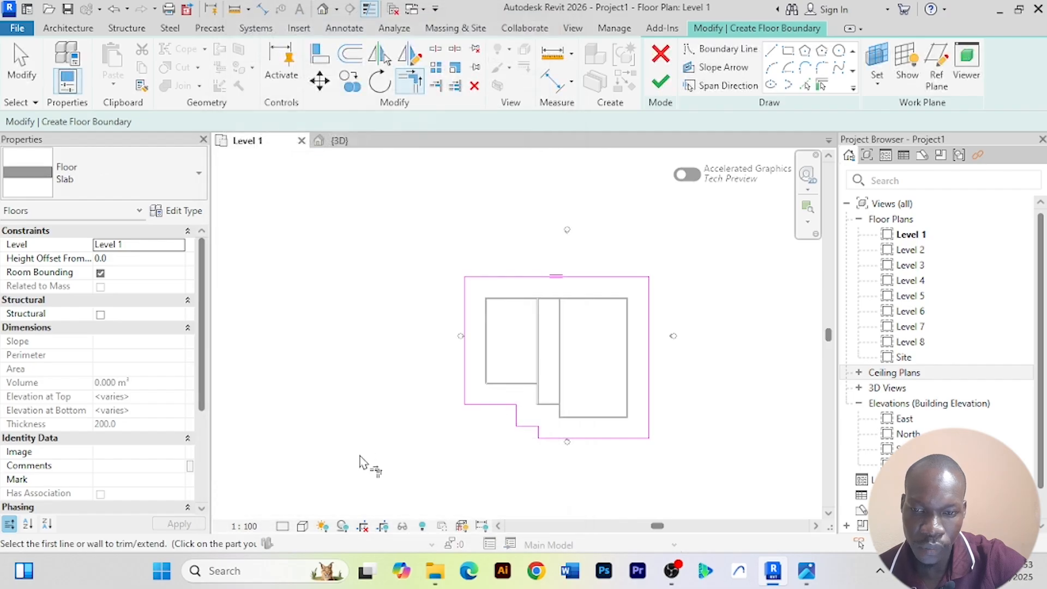
left_click(663, 82)
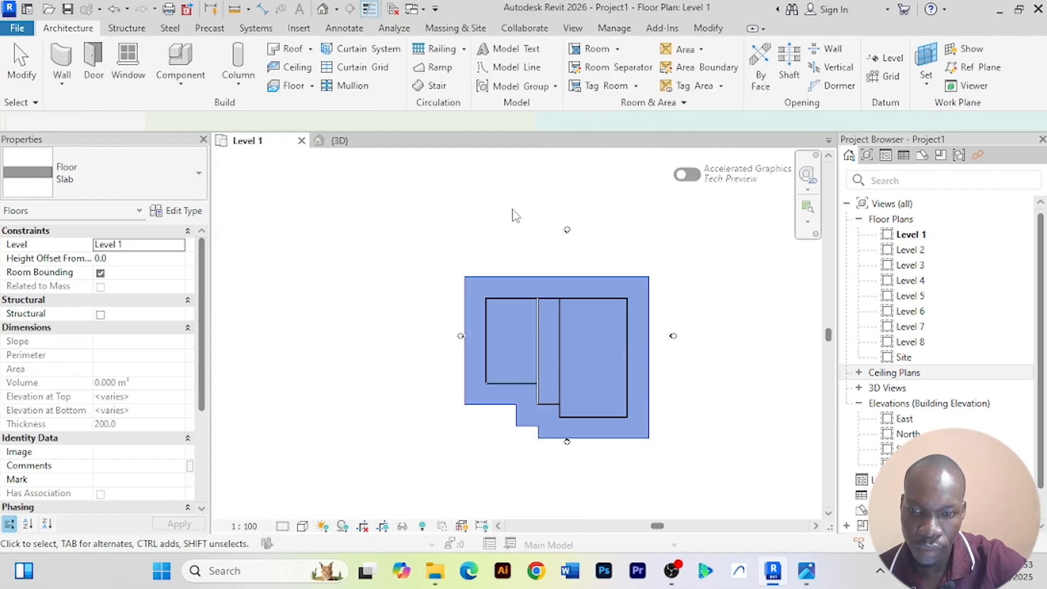
left_click(416, 237)
Examine the finished slab and walls in the 3D view and compare them with the hospital reference image
left_click(337, 141)
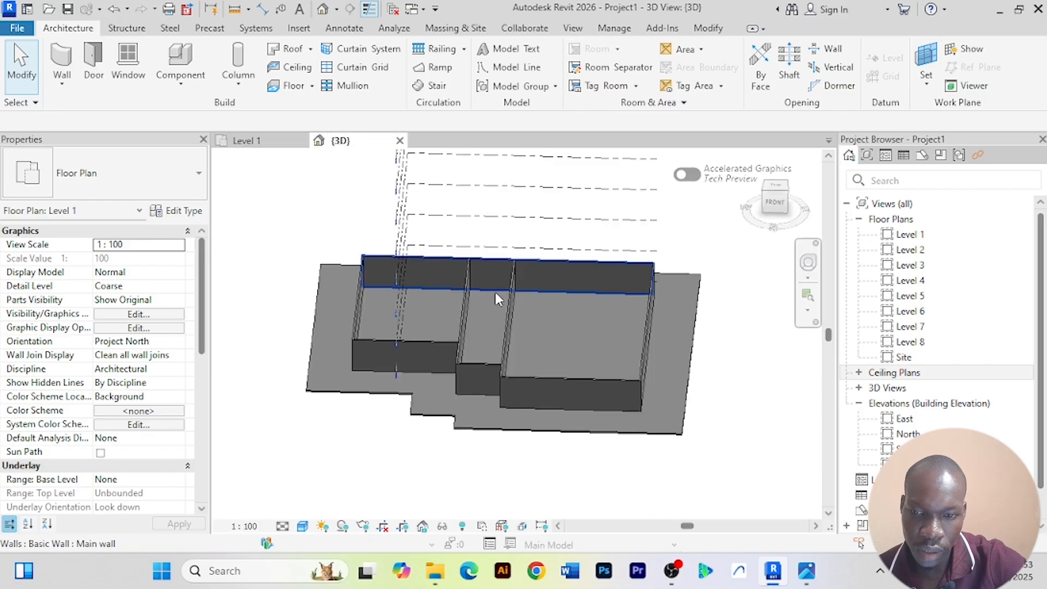
middle_click_drag(368, 469, 402, 445, "shift")
scroll(522, 423, "up", 5)
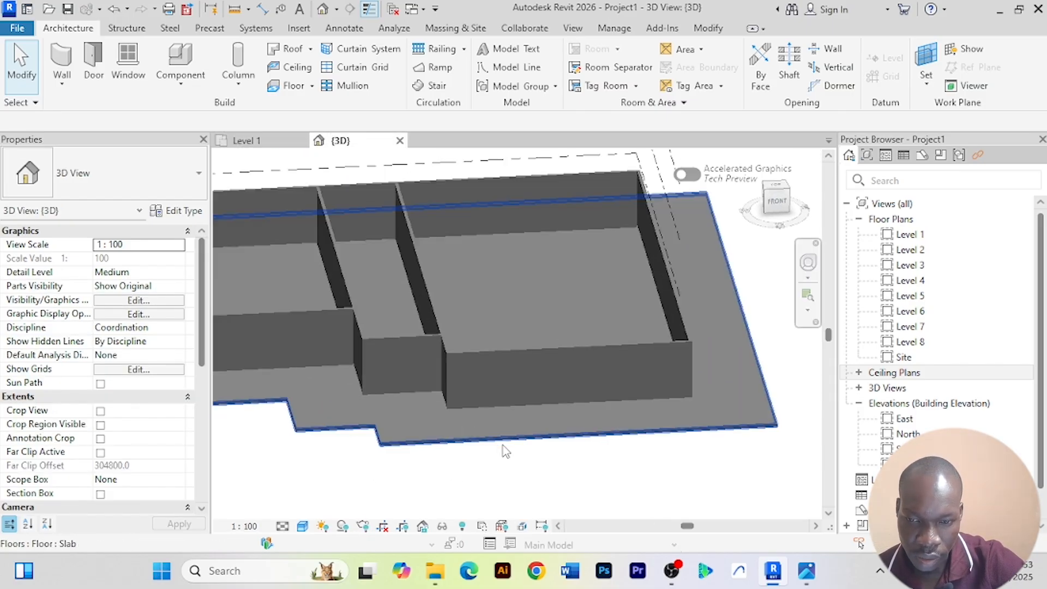
scroll(473, 450, "down", 4)
middle_click_drag(660, 425, 534, 456, "shift")
key("alt+Tab")
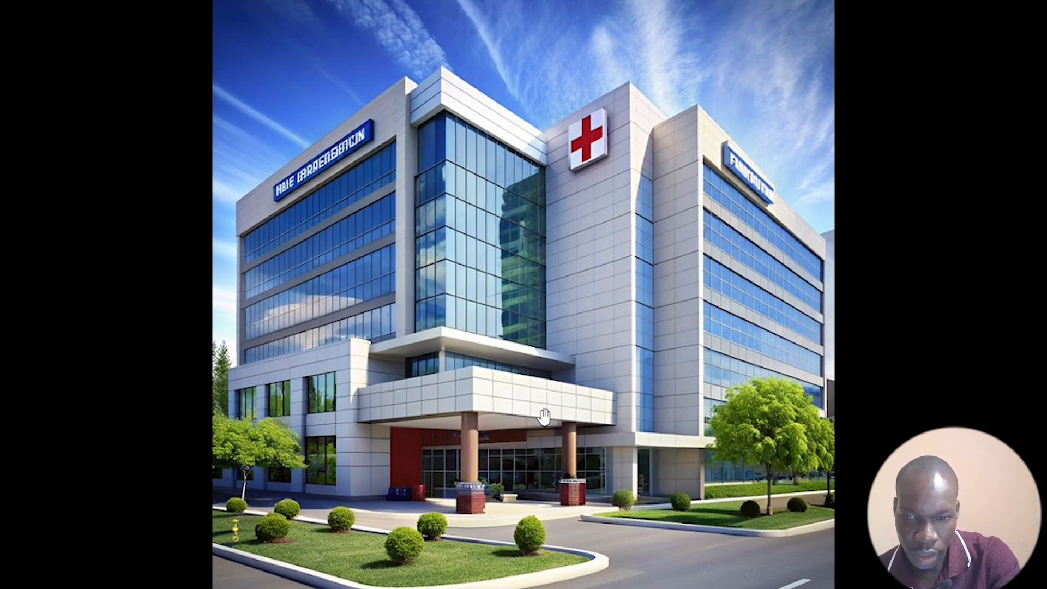
key("alt+Tab")
middle_click_drag(543, 416, 566, 464, "shift")
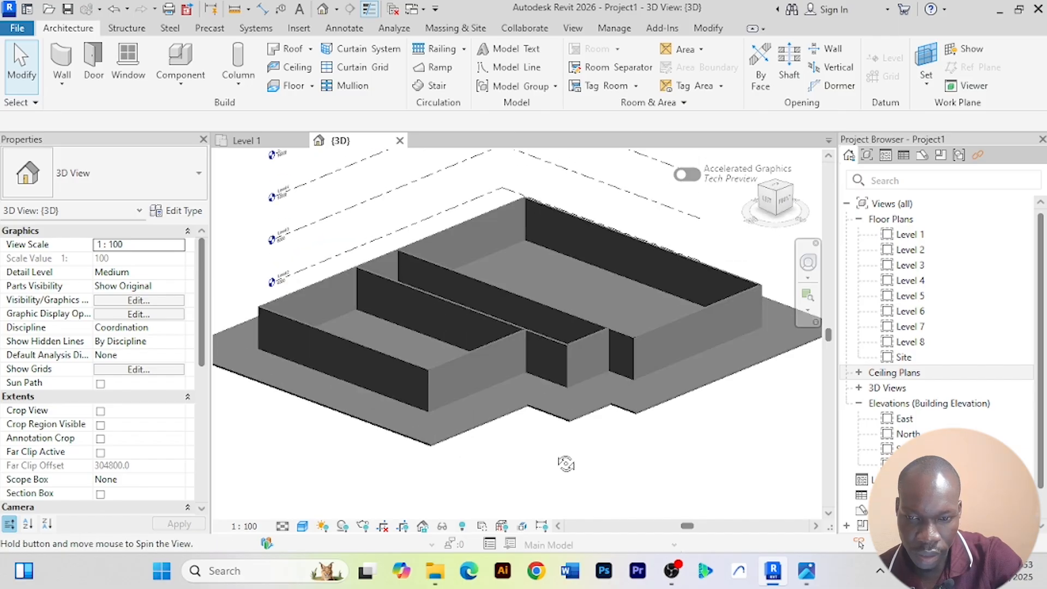
scroll(551, 360, "up", 3)
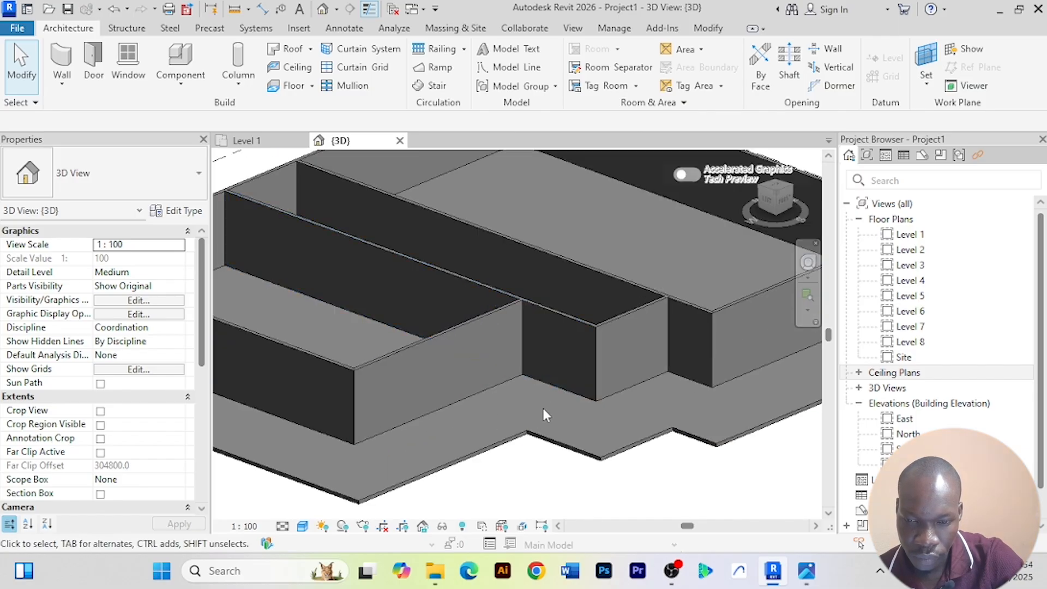
scroll(521, 433, "up", 2)
scroll(522, 428, "down", 2)
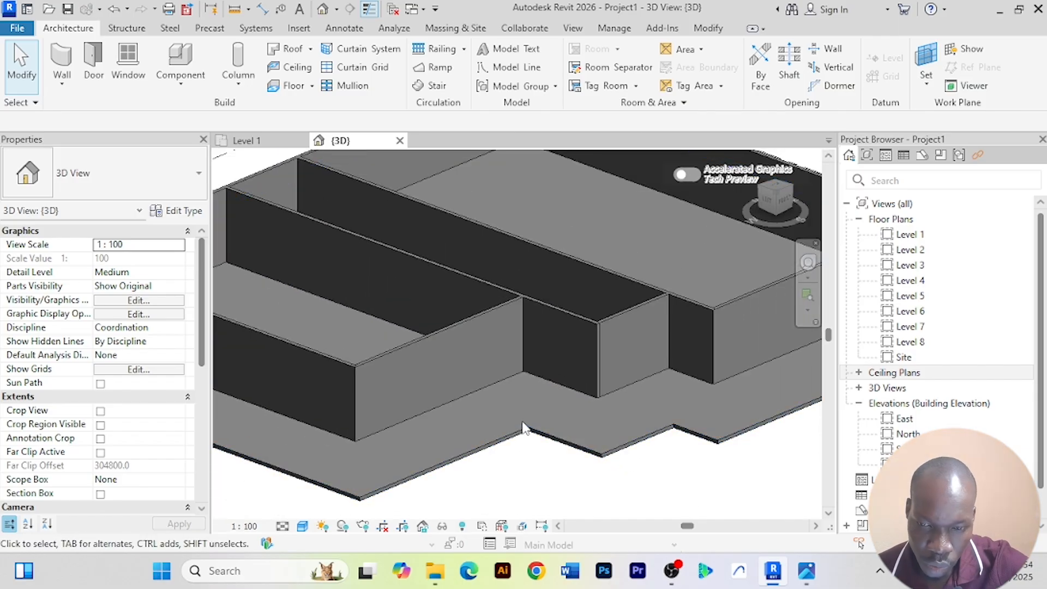
scroll(523, 425, "up", 1)
scroll(525, 413, "down", 2)
scroll(540, 410, "up", 1)
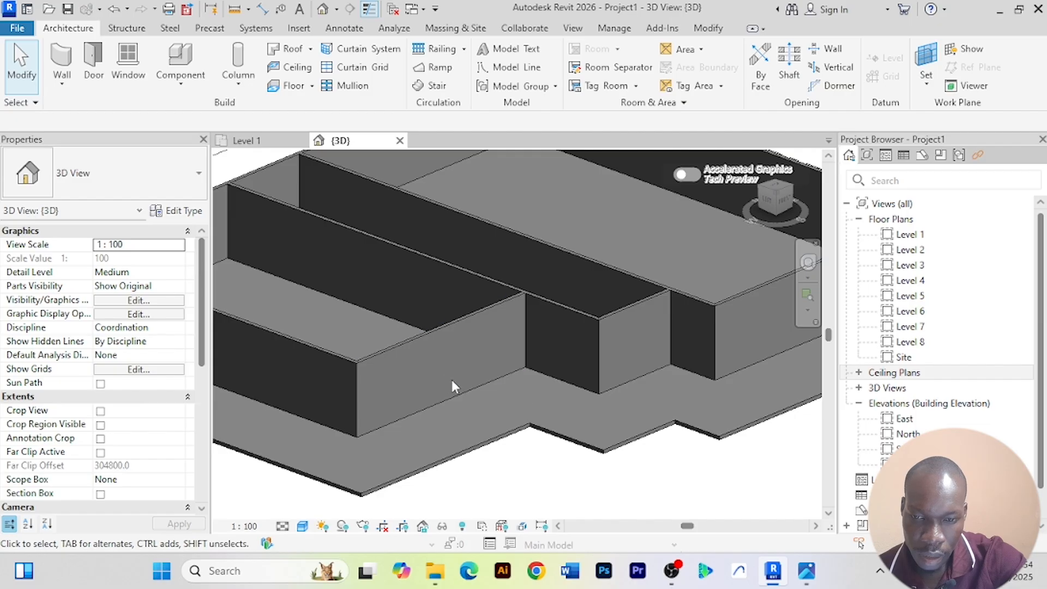
Inspect the ground floor slab edges and the wall corners of the three wings in the 3D view
scroll(437, 357, "up", 3)
scroll(444, 358, "down", 4)
scroll(444, 358, "up", 2)
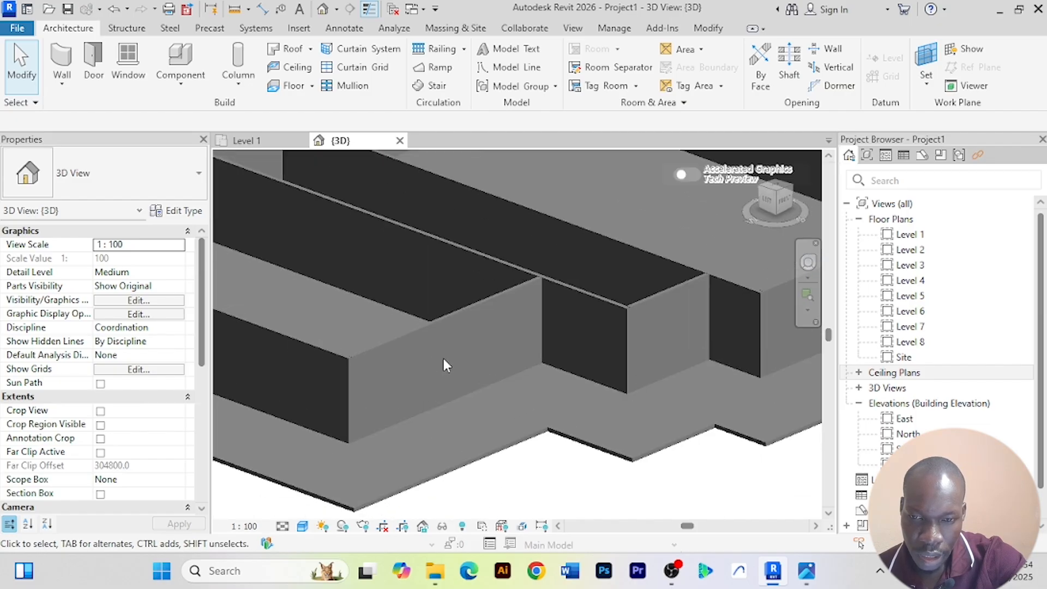
scroll(444, 359, "down", 3)
scroll(443, 358, "down", 2)
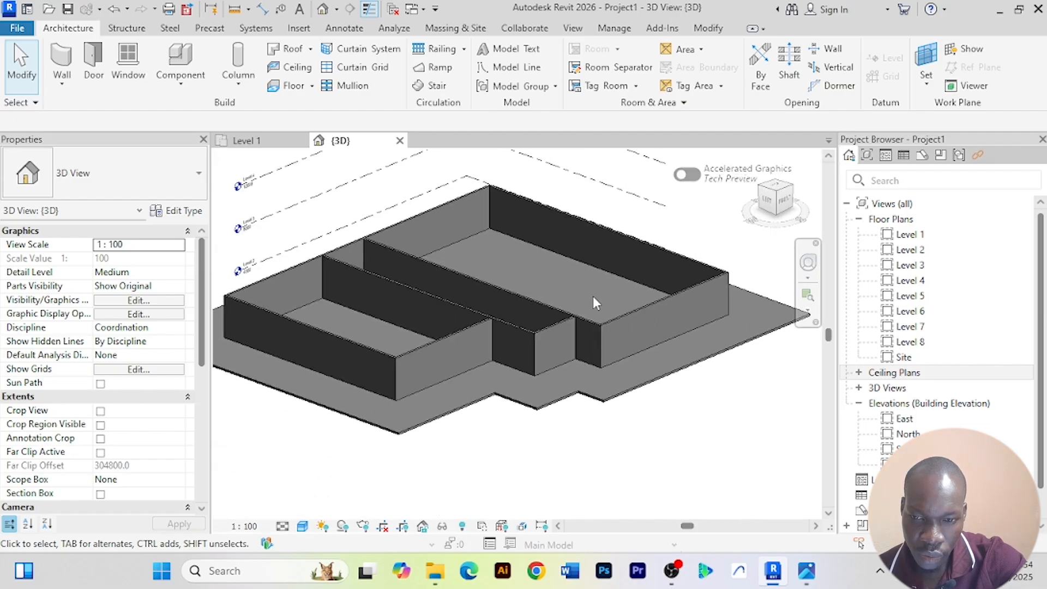
scroll(557, 276, "down", 1)
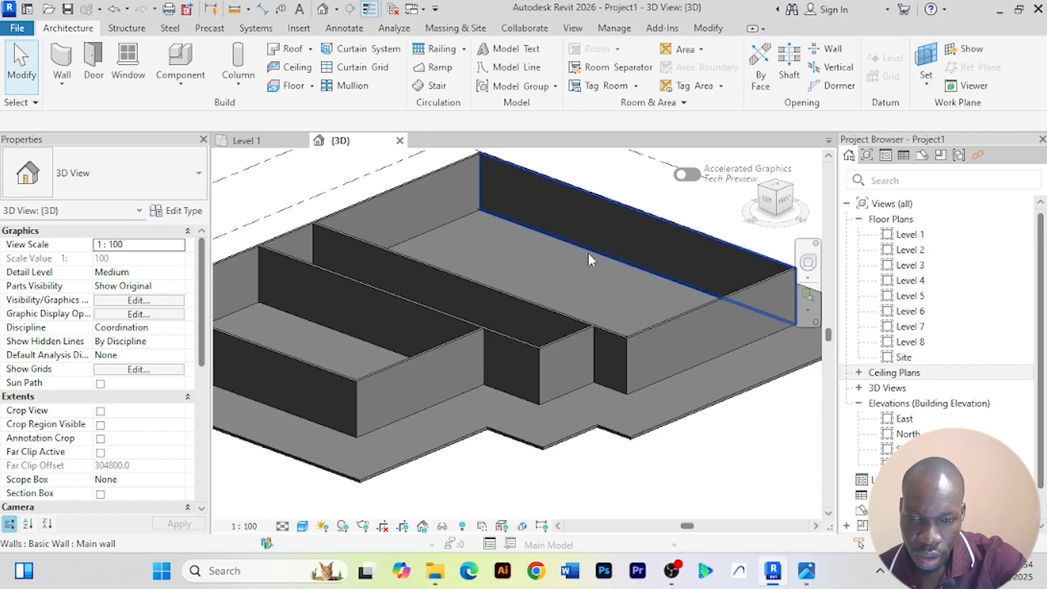
scroll(573, 268, "down", 2)
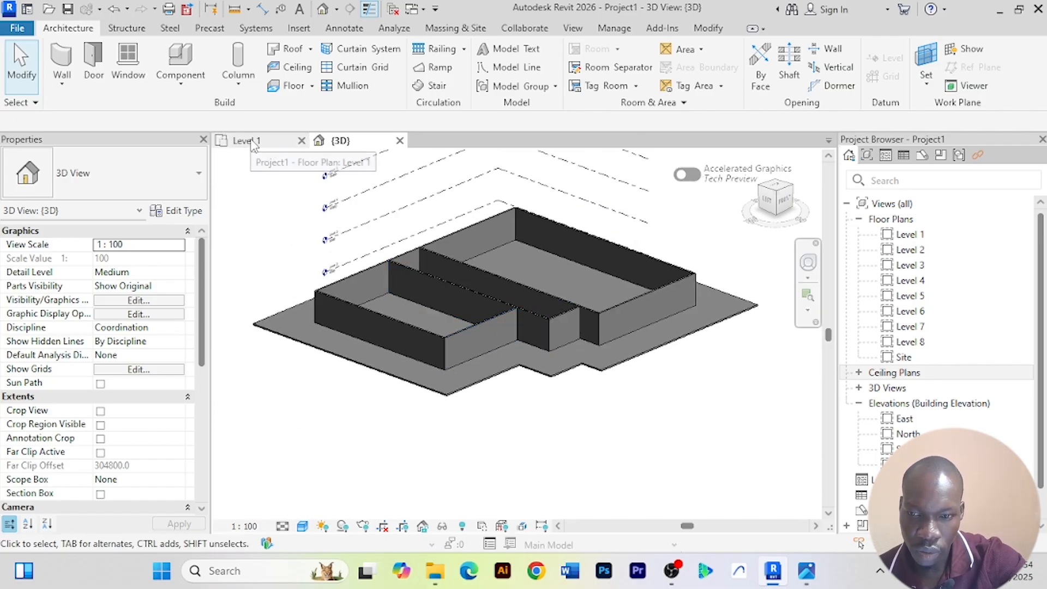
scroll(417, 273, "up", 2)
scroll(421, 260, "down", 2)
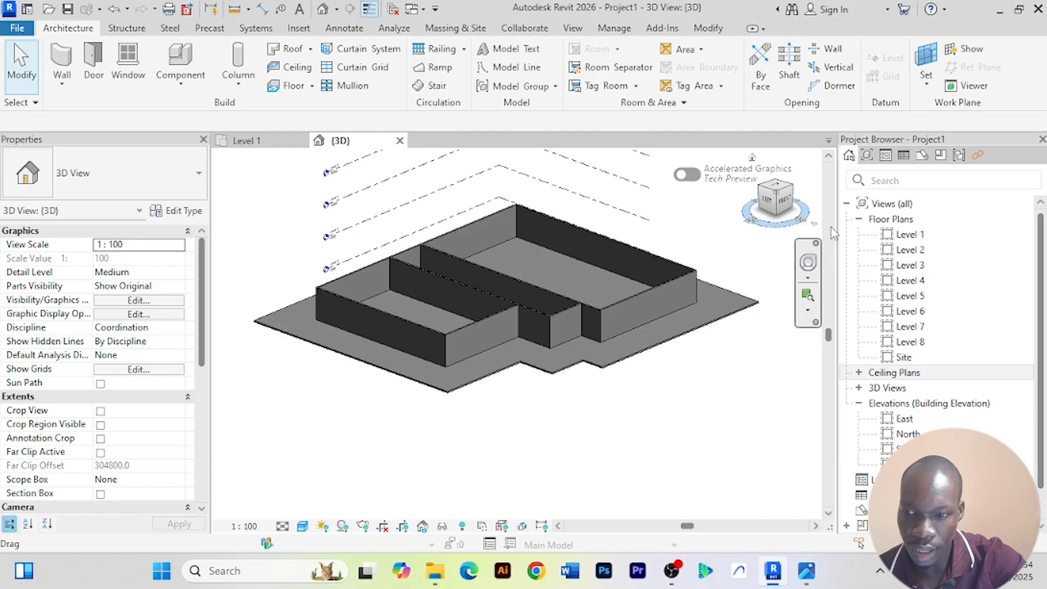
On the Level 2 plan, start an architectural Slab floor and pick boundary lines along the north wall and the west wing's west and south walls
double_click(910, 250)
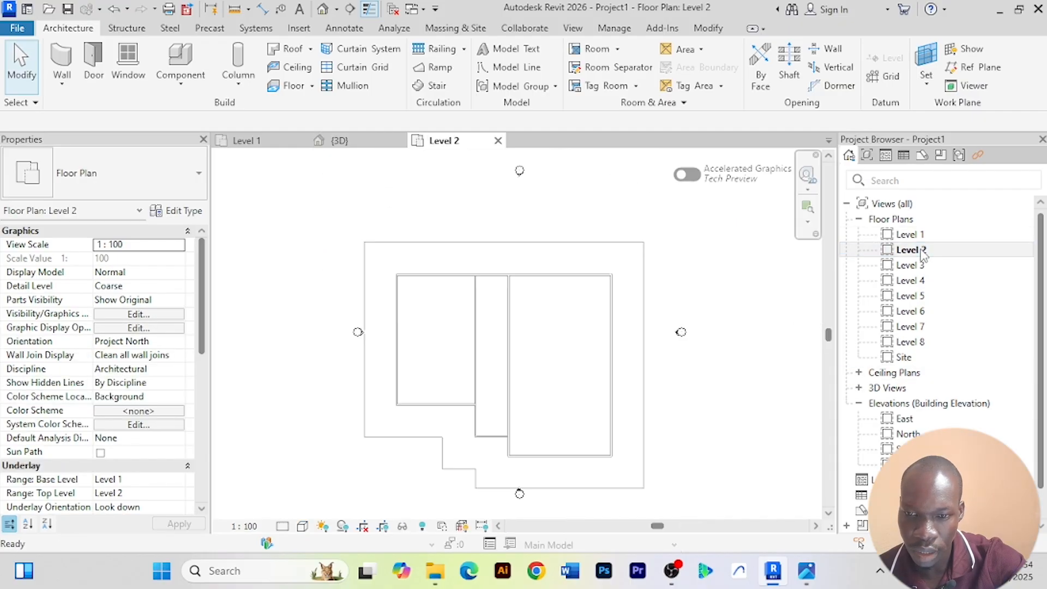
middle_click_drag(701, 285, 688, 252)
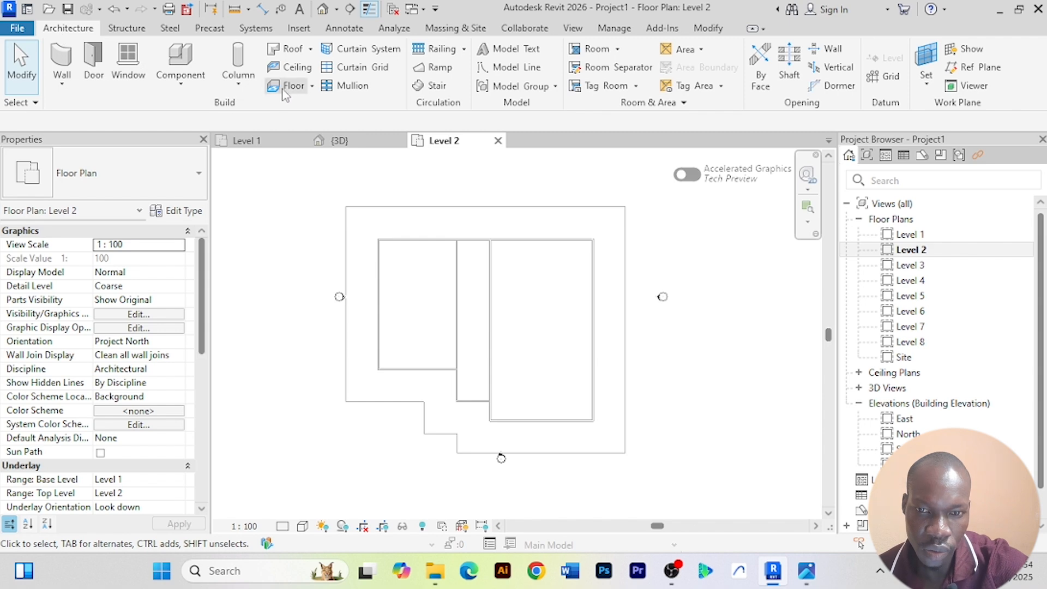
left_click(313, 88)
left_click(313, 111)
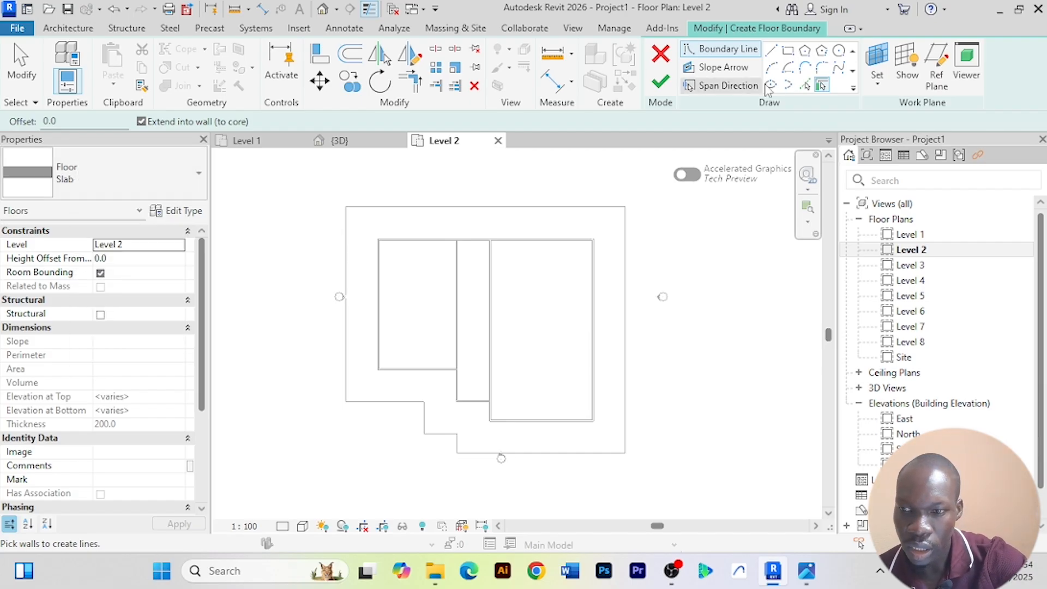
left_click(806, 85)
scroll(414, 230, "up", 4)
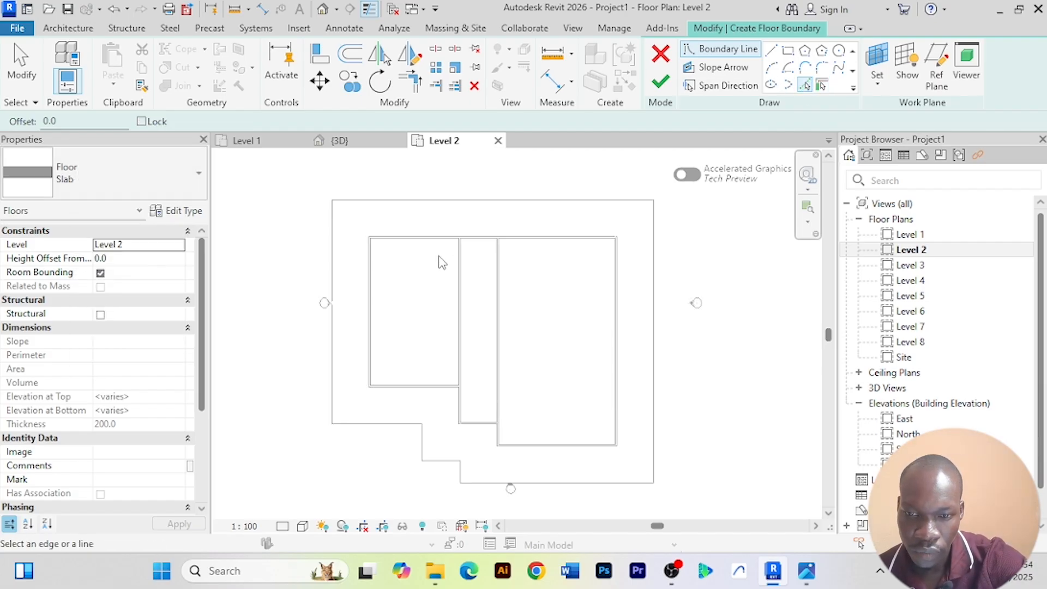
left_click(412, 229)
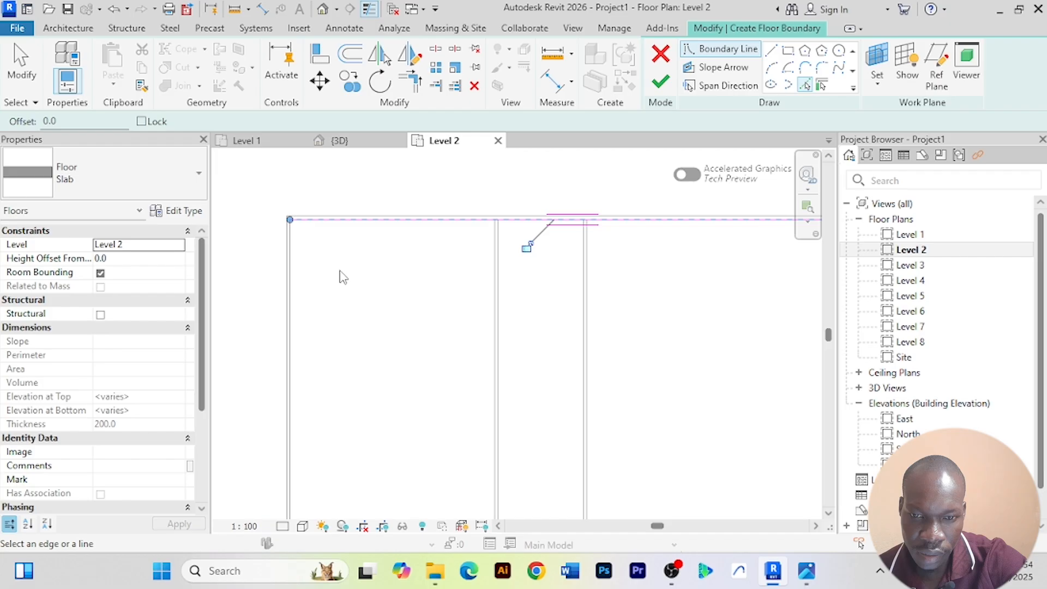
left_click(290, 290)
scroll(355, 295, "down", 2)
middle_click_drag(382, 300, 367, 239)
scroll(364, 329, "up", 1)
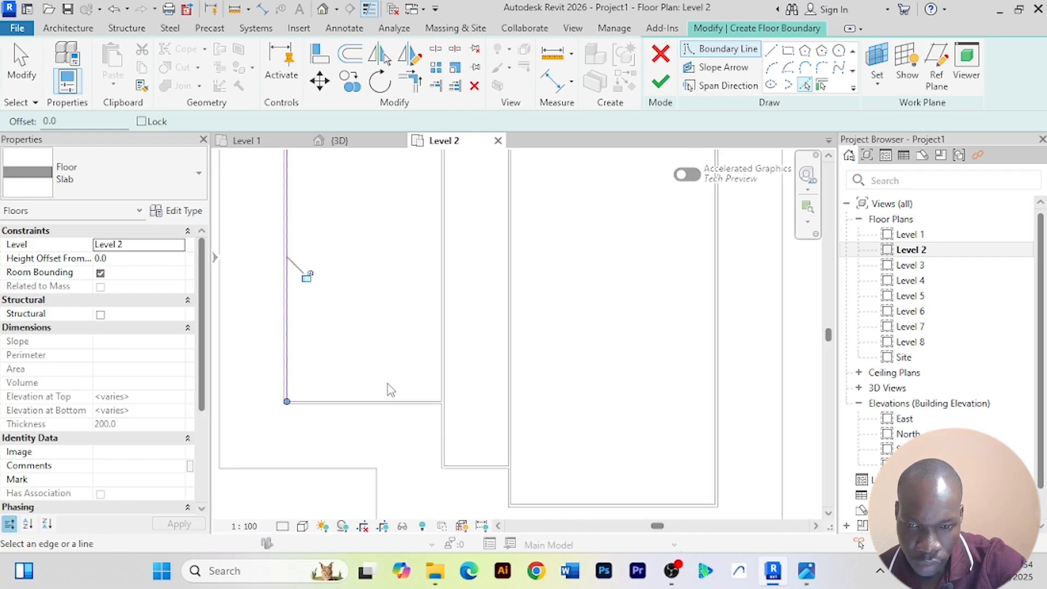
left_click(398, 402)
scroll(423, 413, "up", 1)
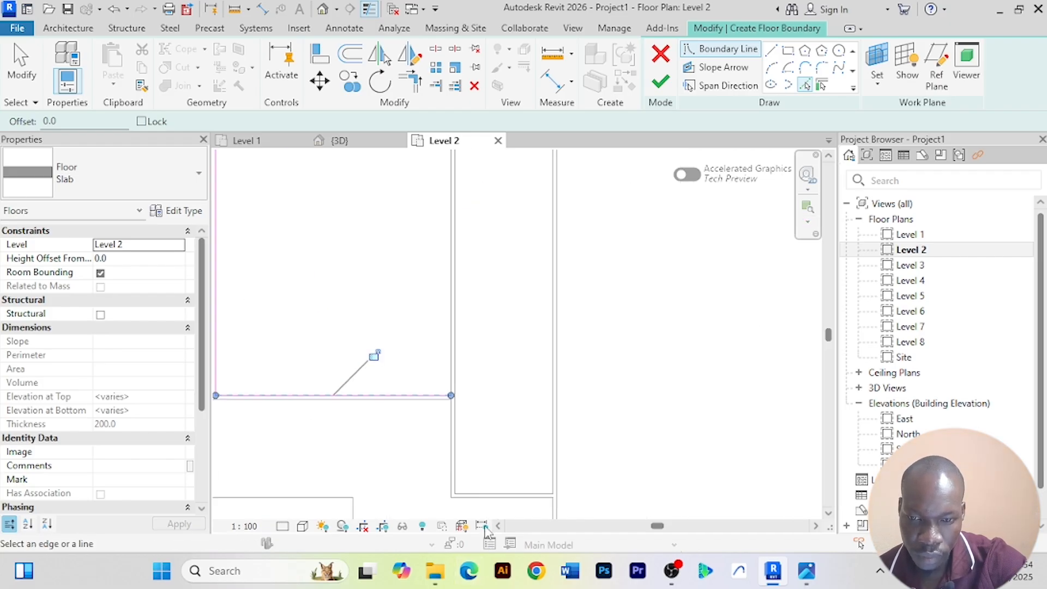
Pick the remaining floor boundary lines along the middle wing's west and south walls and the east wing's west, south and east walls
left_click(457, 430)
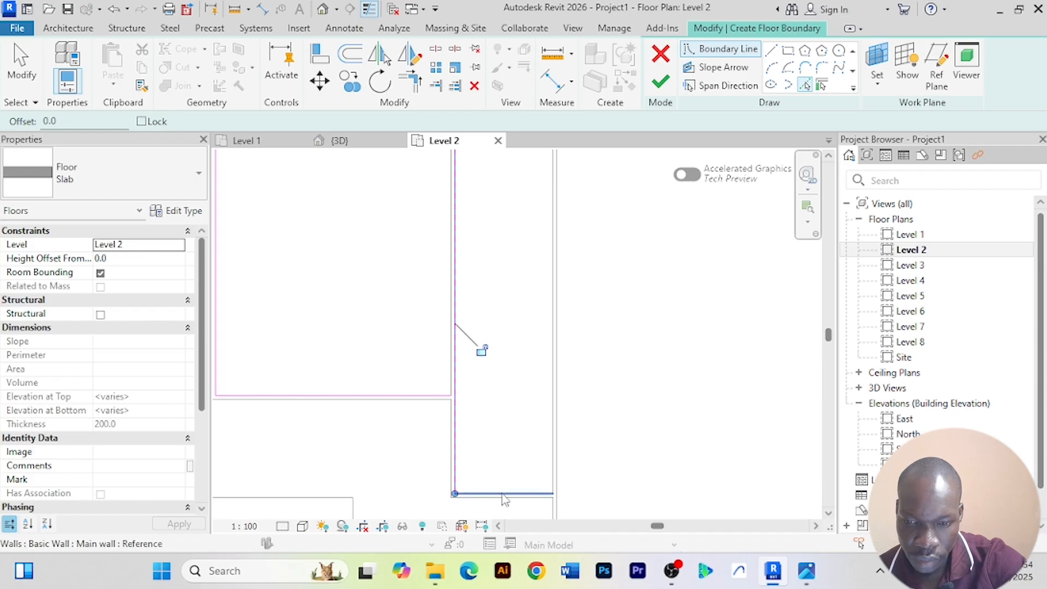
left_click(503, 495)
middle_click_drag(604, 444, 544, 312)
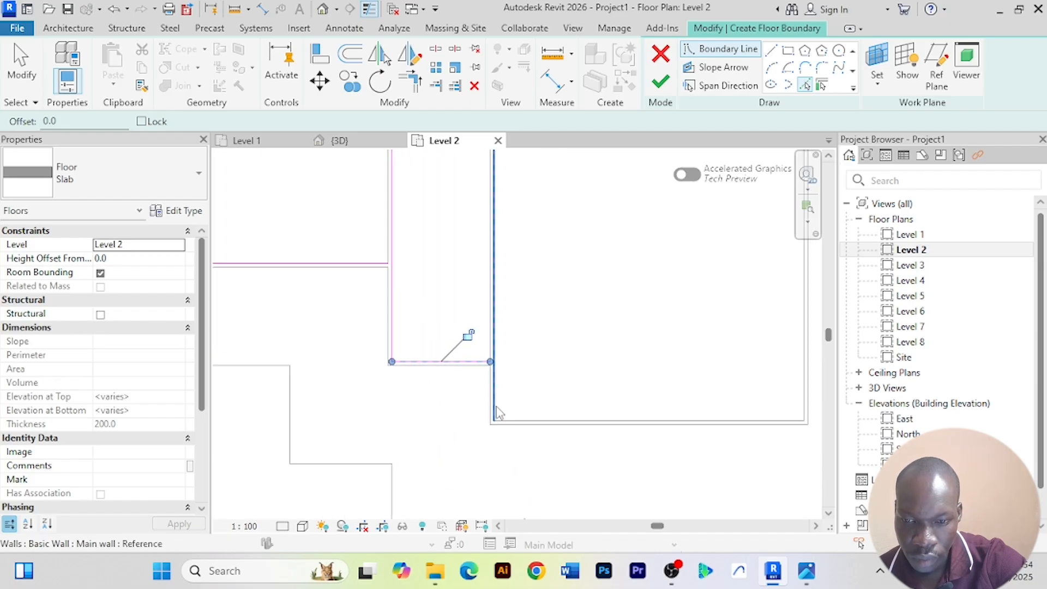
left_click(497, 413)
left_click(570, 422)
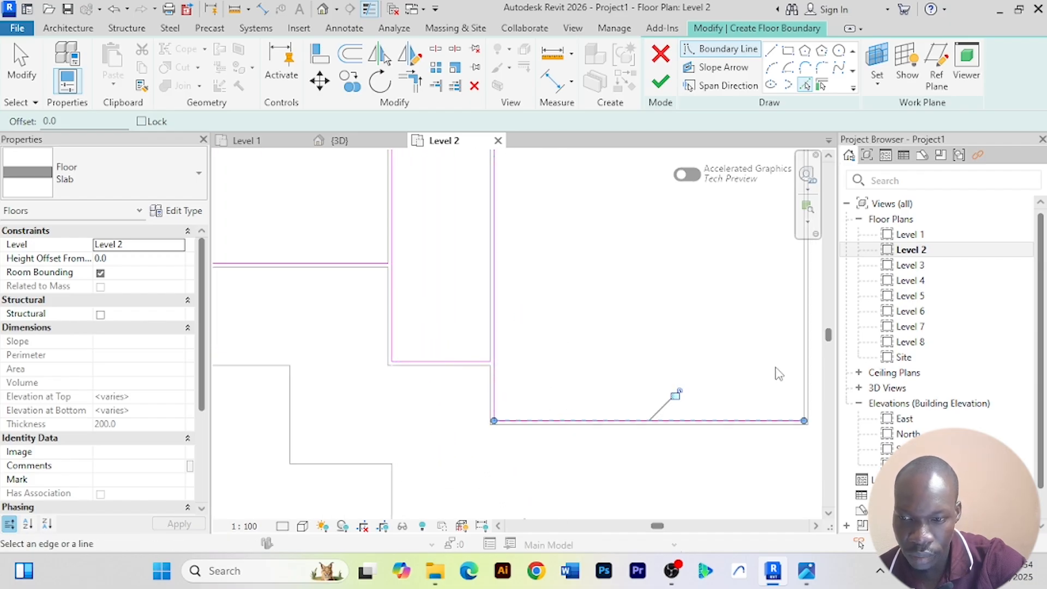
scroll(657, 286, "down", 2)
middle_click_drag(658, 290, 590, 318)
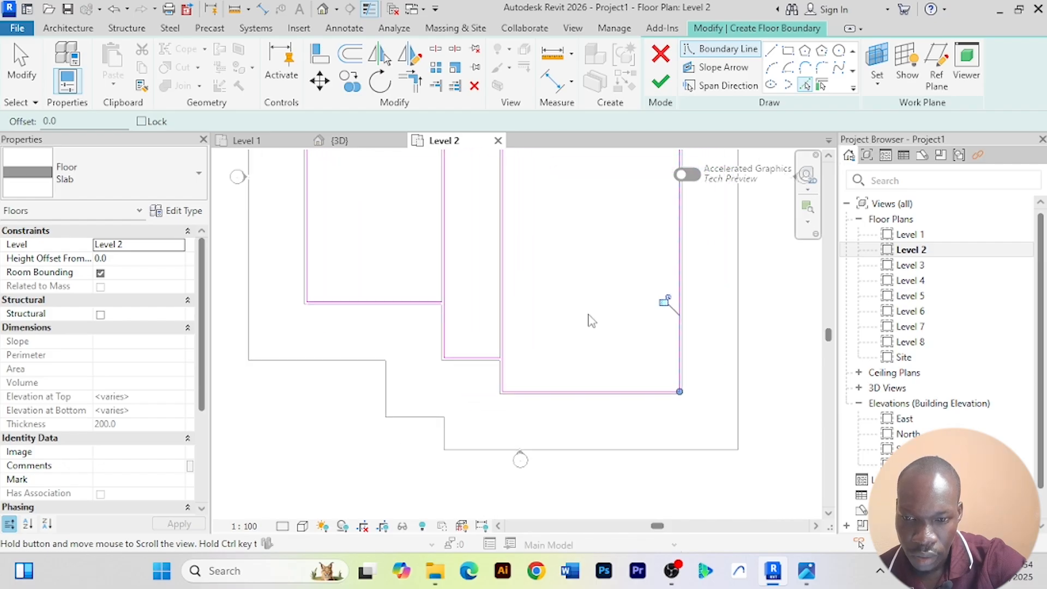
Trim the boundary lines to corners where the wings step and finish the Level 2 floor sketch
left_click(420, 82)
scroll(435, 338, "up", 2)
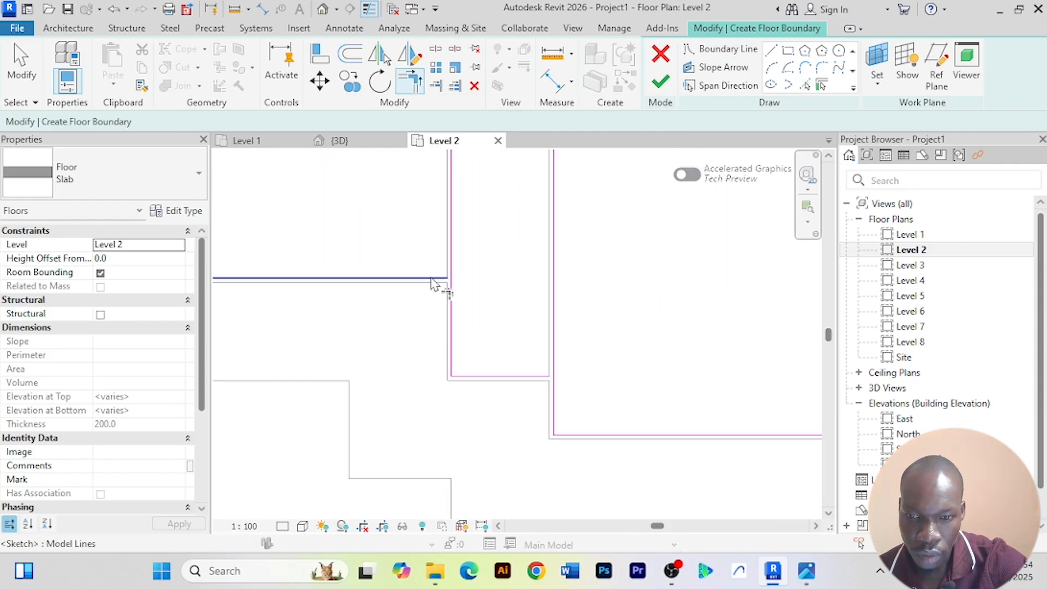
left_click(435, 279)
left_click(453, 319)
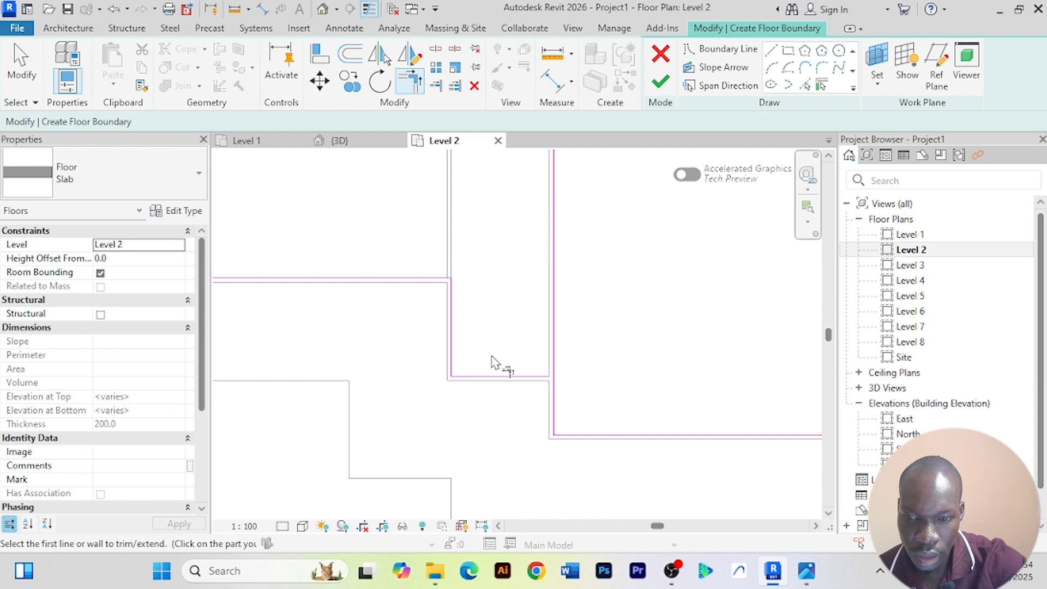
left_click(539, 377)
left_click(552, 404)
scroll(589, 311, "down", 3)
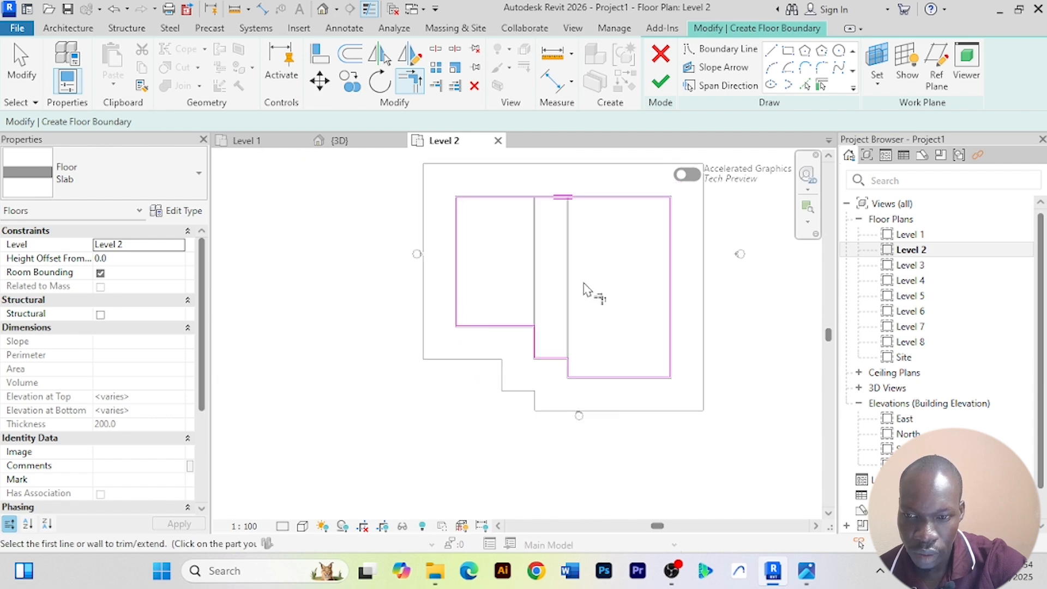
middle_click_drag(589, 292, 580, 297)
left_click(662, 85)
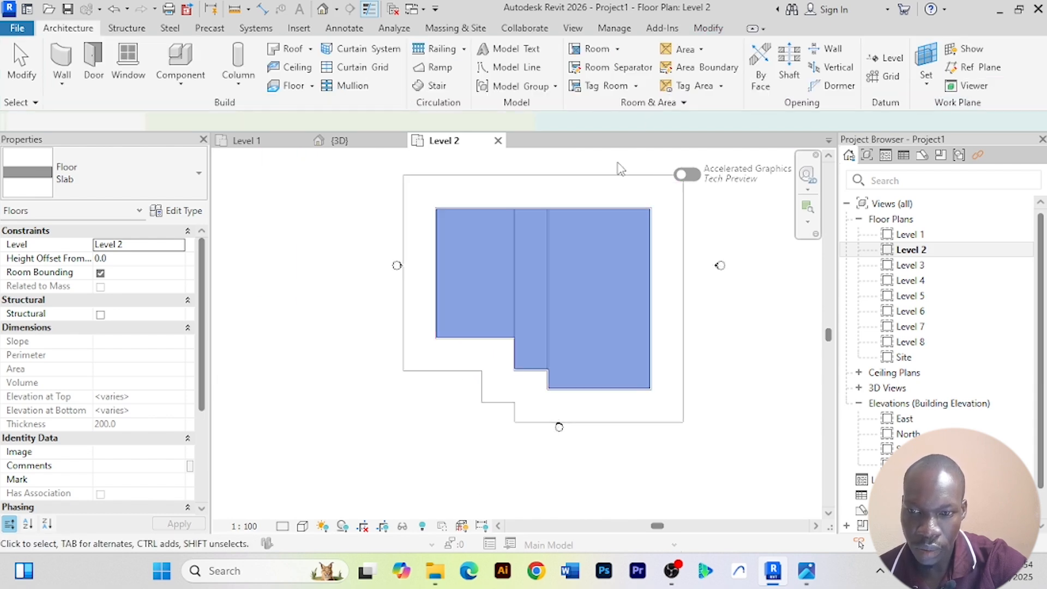
Inspect the Level 2 slab on top of the walls from several angles in the 3D view
left_click(343, 143)
left_click(550, 422)
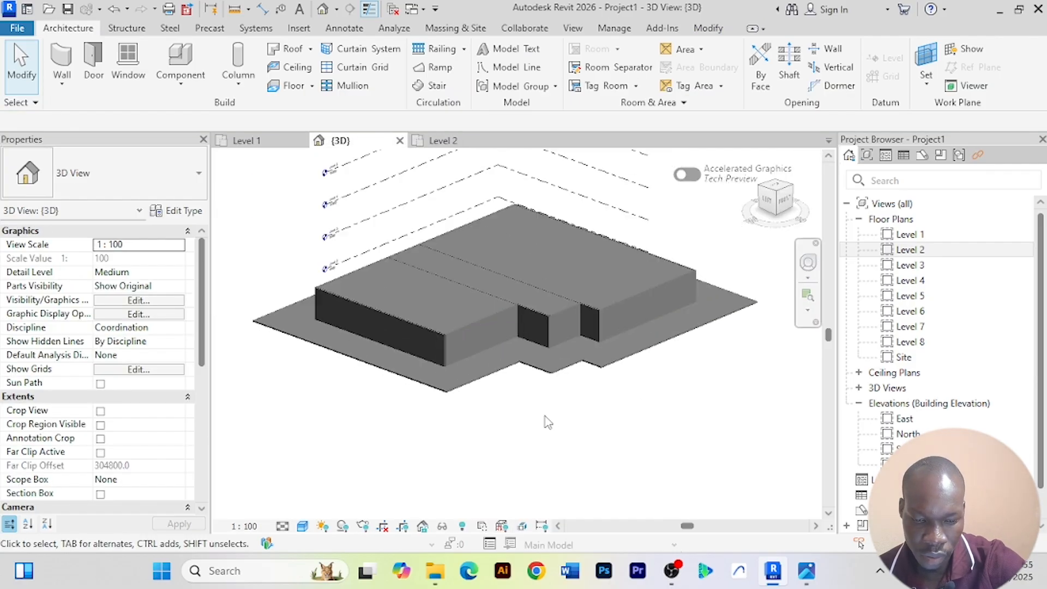
middle_click_drag(548, 423, 676, 294, "shift")
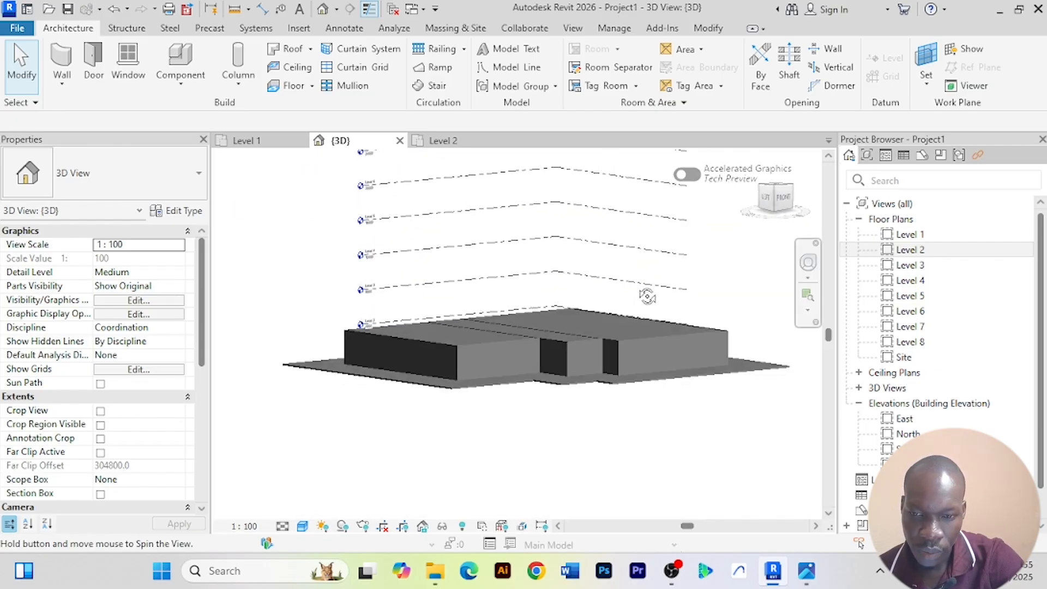
scroll(510, 348, "up", 6)
scroll(488, 354, "down", 5)
middle_click_drag(499, 352, 488, 379, "shift")
scroll(443, 370, "up", 5)
scroll(443, 376, "down", 5)
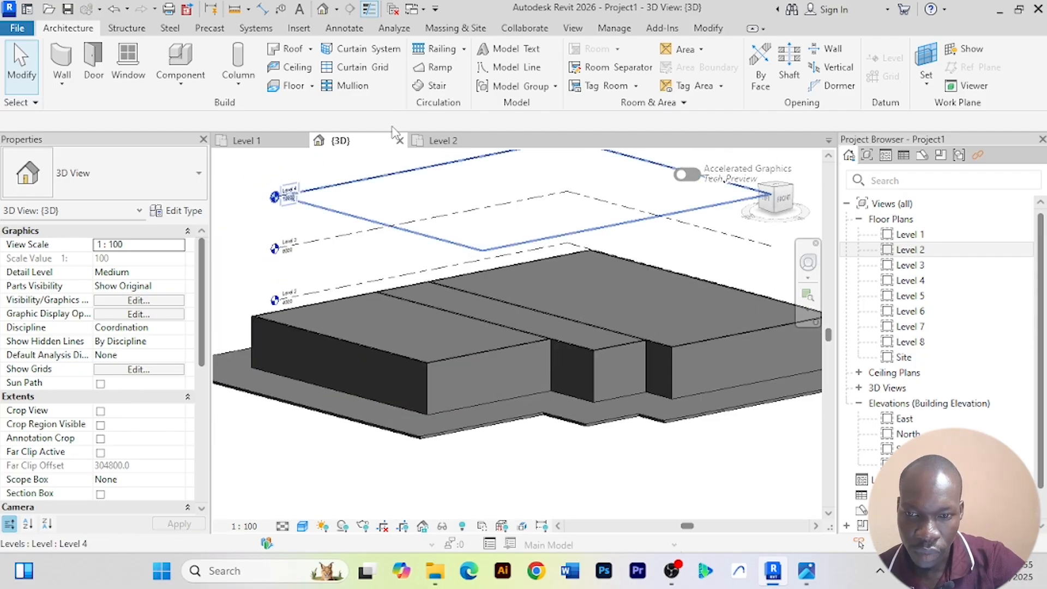
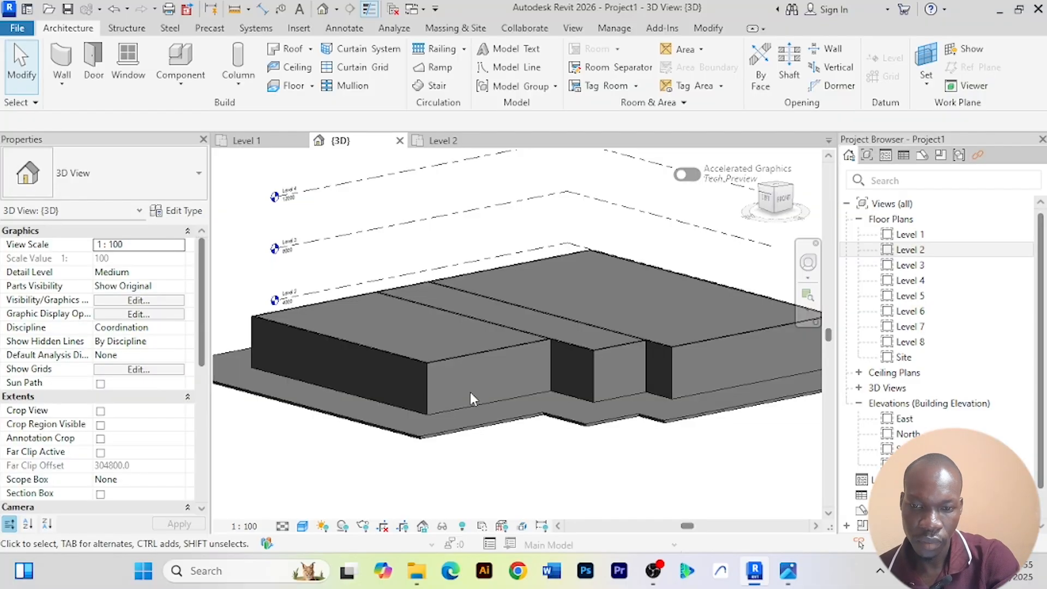
scroll(470, 391, "up", 5)
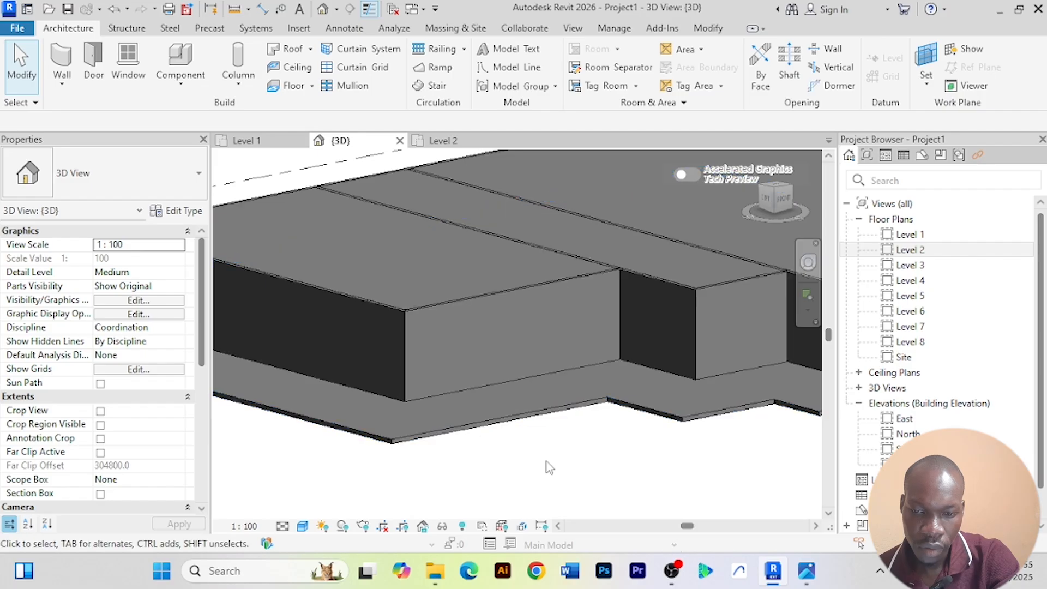
scroll(550, 468, "down", 3)
scroll(435, 346, "up", 1)
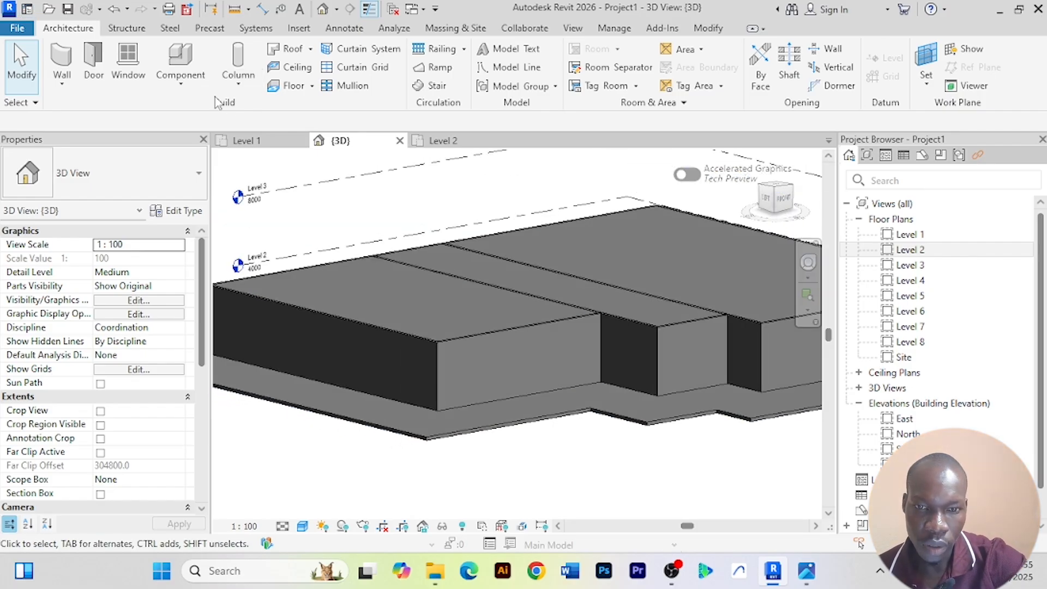
Create an in-place model in the Generic Models category, accepting the default name
left_click(181, 87)
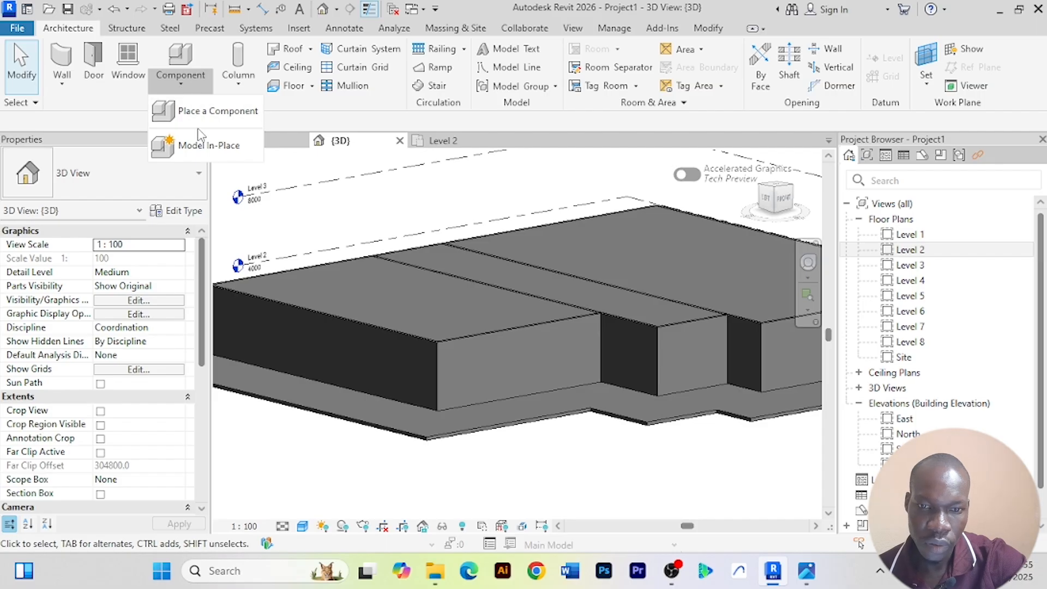
left_click(221, 151)
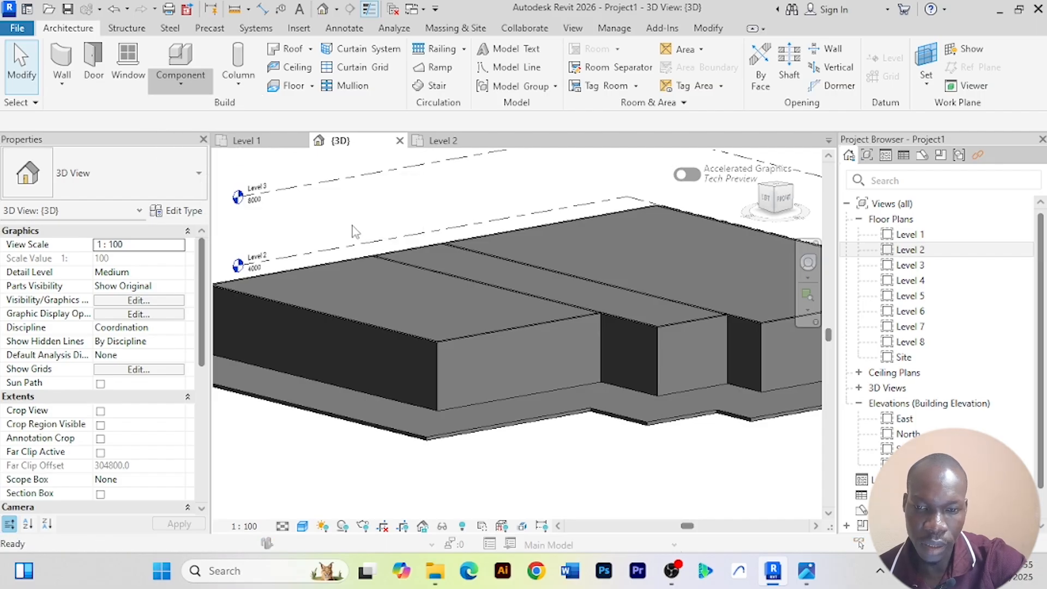
left_click(448, 248)
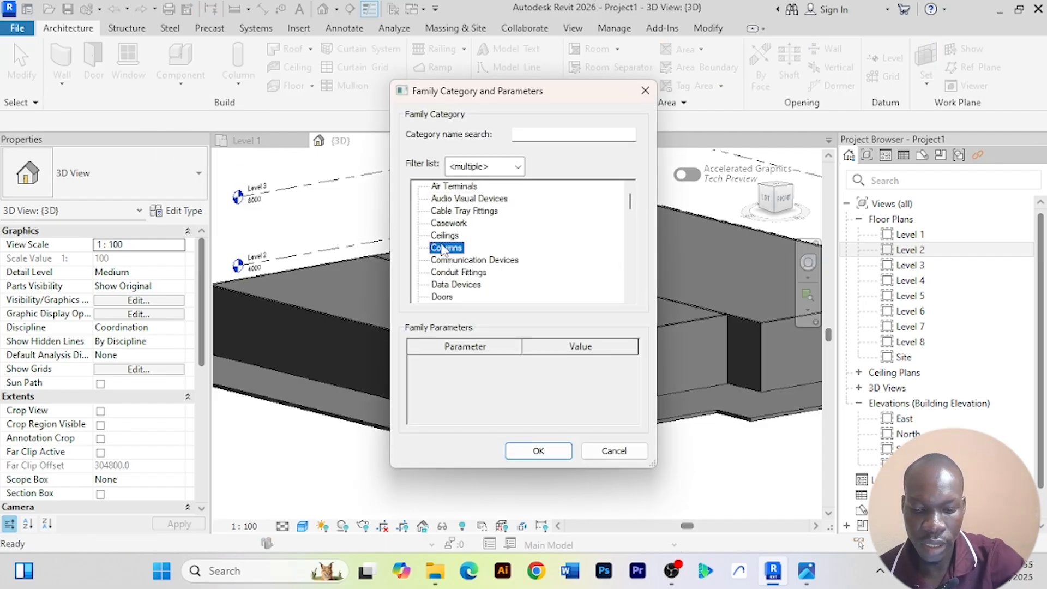
key("g")
left_click(539, 450)
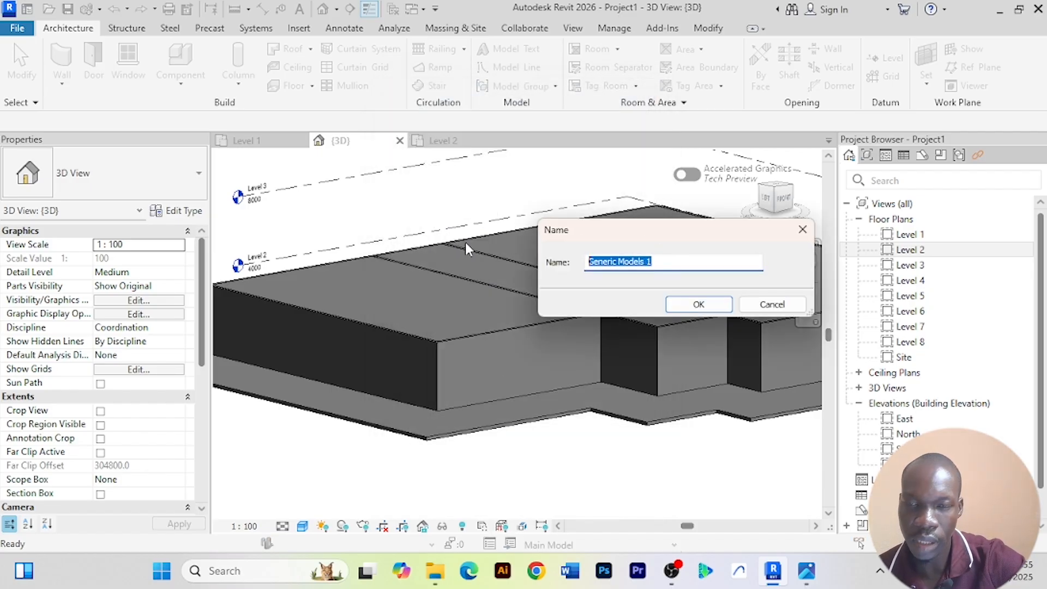
left_click(698, 309)
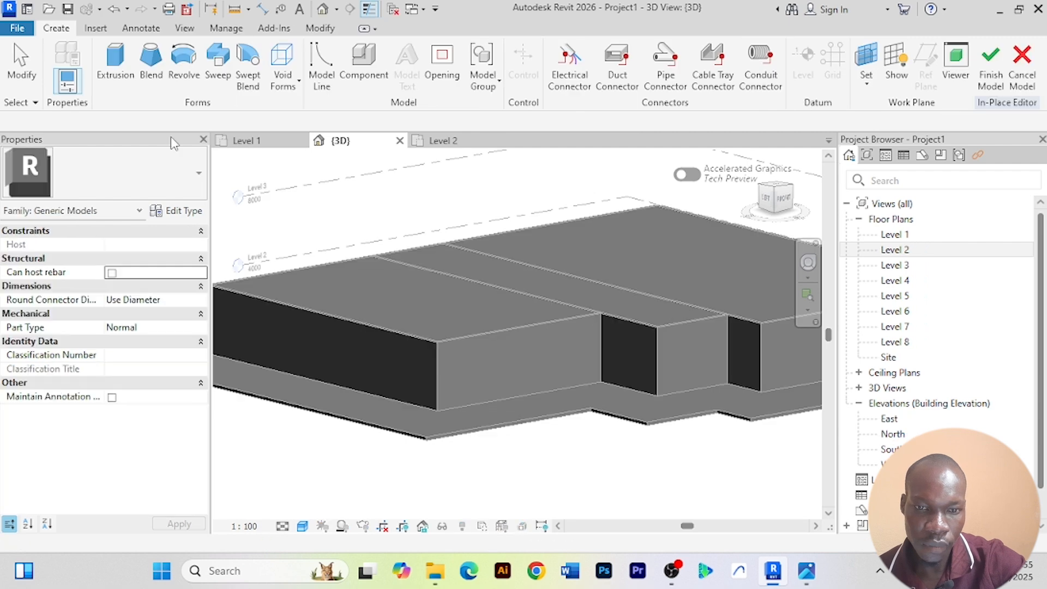
Start a solid extrusion and set its work plane to the outer face of the west wing's south Main wall
left_click(133, 69)
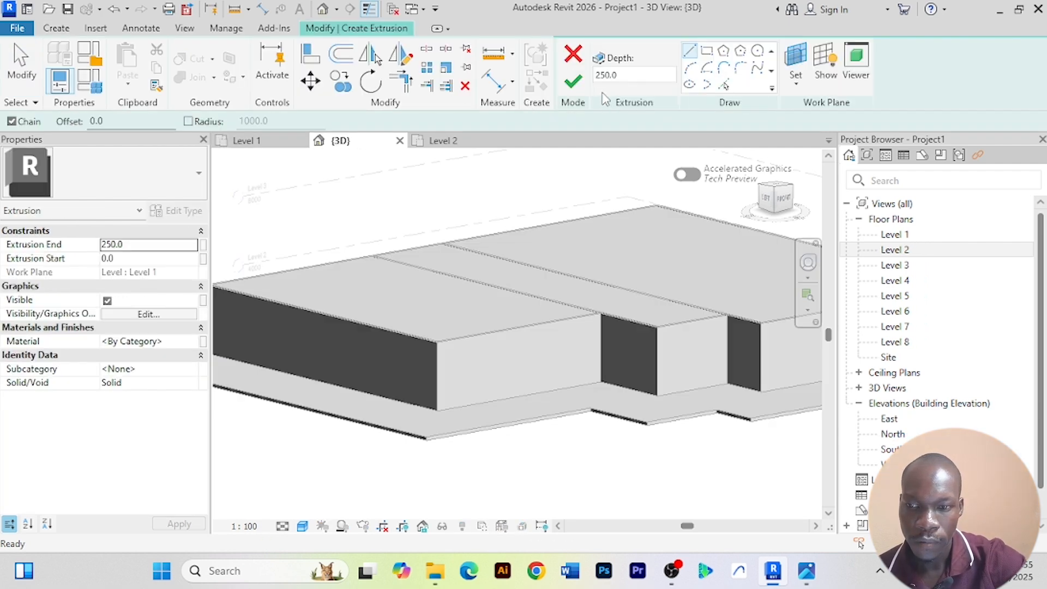
left_click(797, 81)
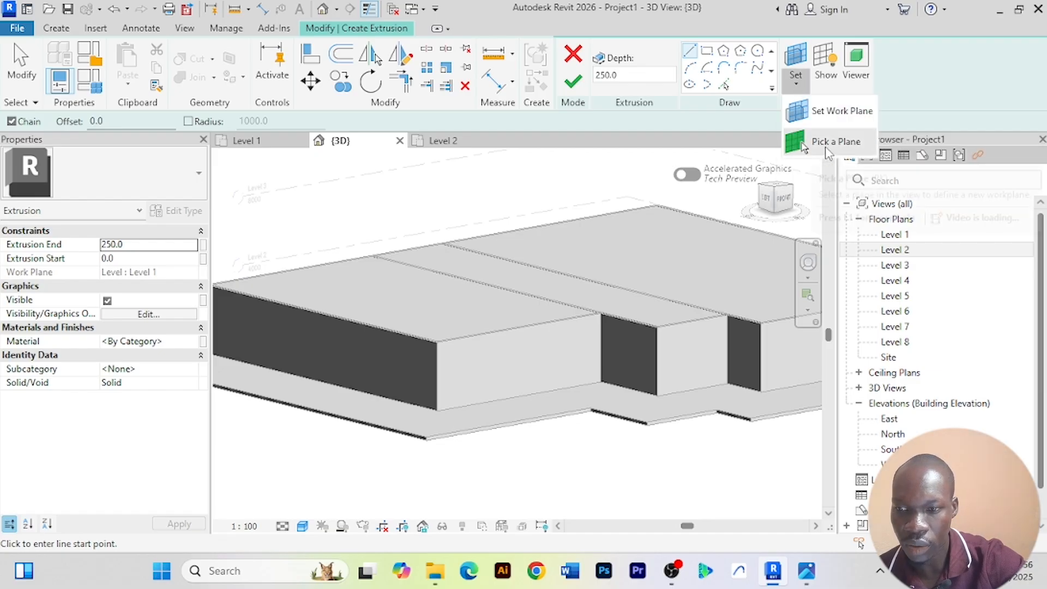
left_click(828, 153)
scroll(498, 367, "up", 4)
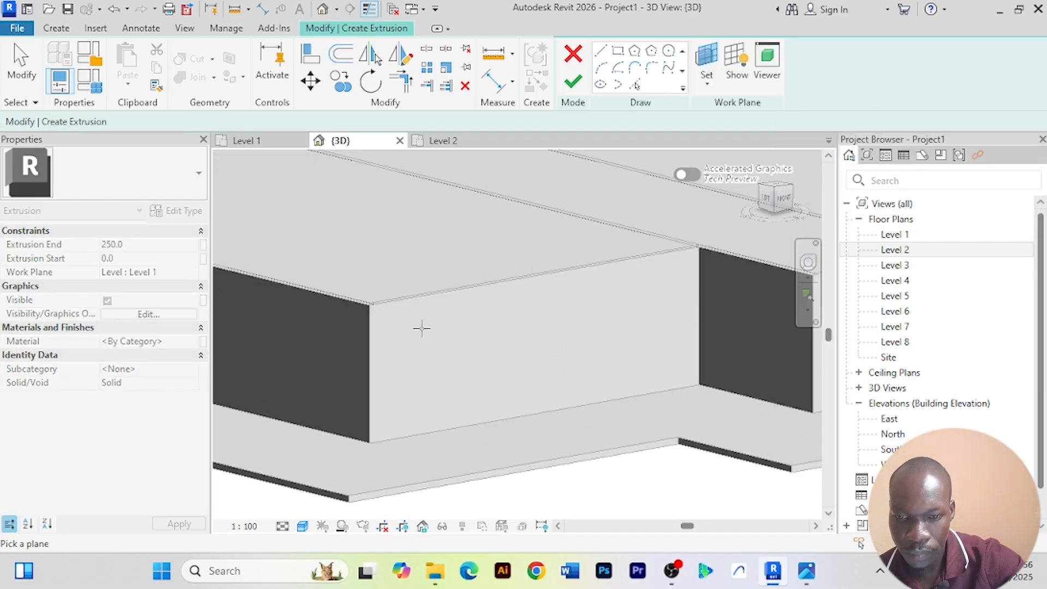
left_click(384, 316)
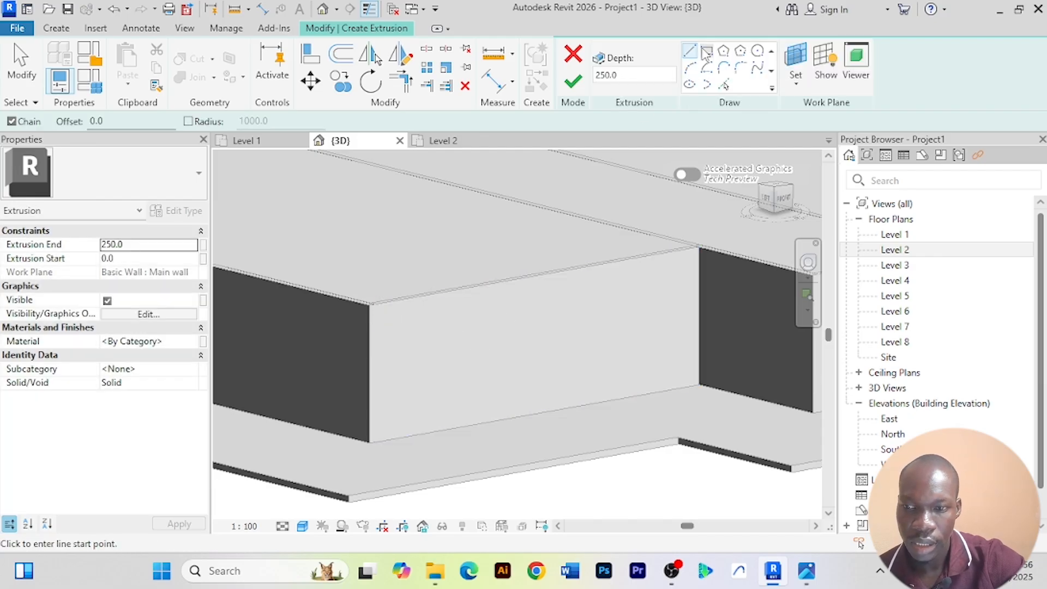
Sketch a rectangle about 12200 mm wide and 1269 mm high along the upper part of the west wing's south wall
left_click(707, 53)
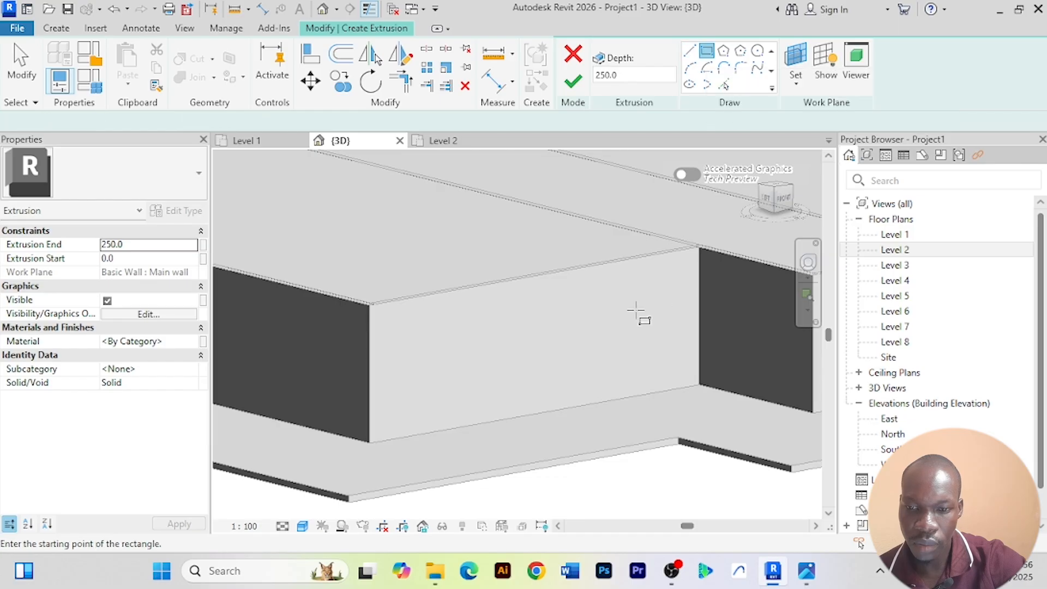
mouse_move(611, 322)
middle_mouse_down("shift")
mouse_move(527, 319)
mouse_move(530, 301)
middle_mouse_up("shift")
scroll(376, 297, "up", 3)
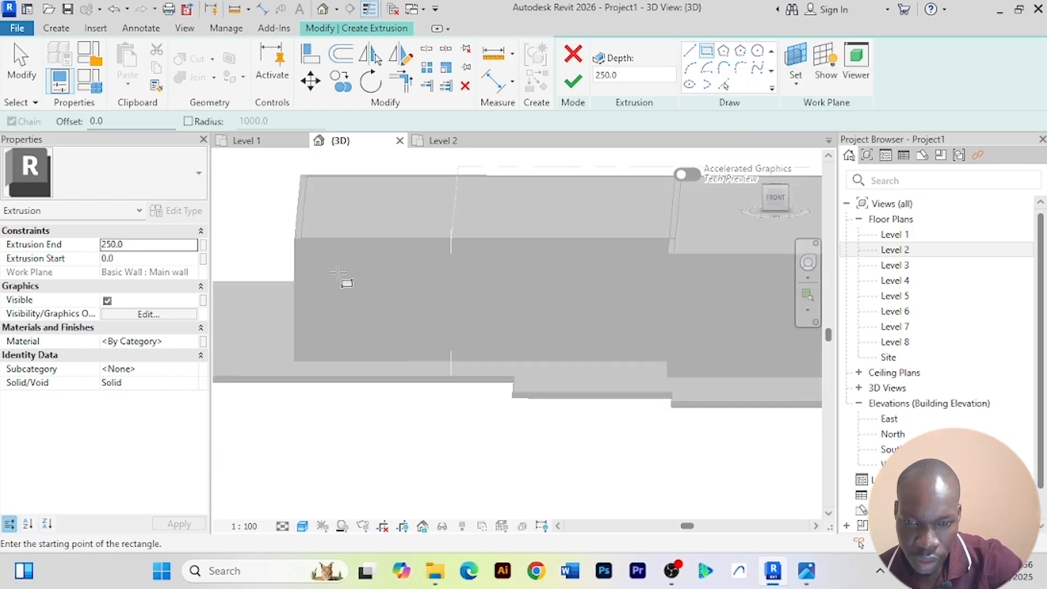
left_click(296, 251)
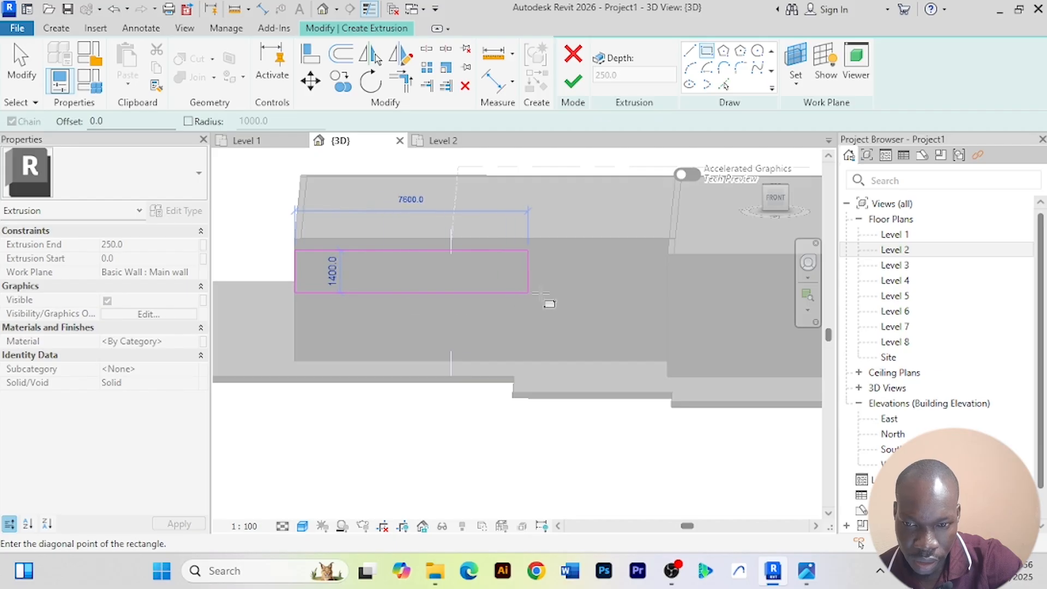
left_click(667, 290)
right_click(264, 195)
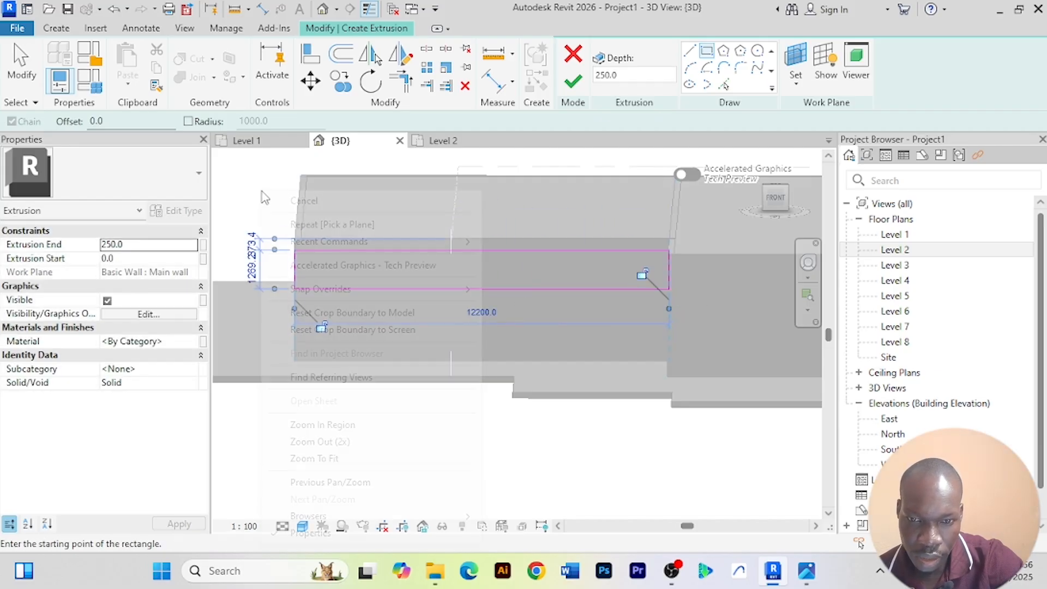
left_click(289, 201)
Set the rectangle's height to 1200 mm by repositioning its lower edge
scroll(311, 289, "up", 2)
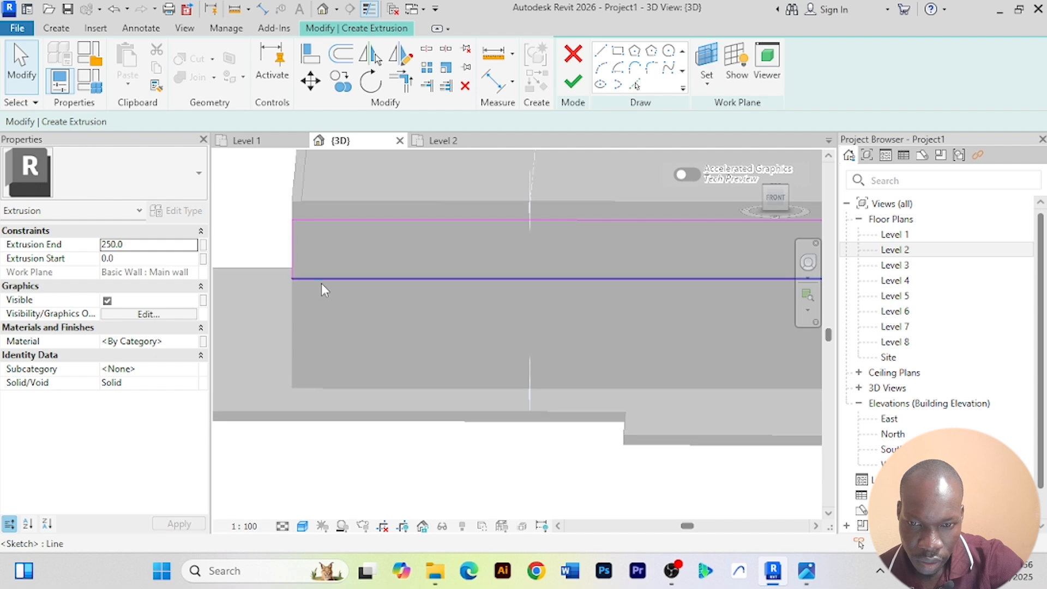
left_click(322, 281)
scroll(360, 262, "down", 4)
scroll(444, 302, "up", 1)
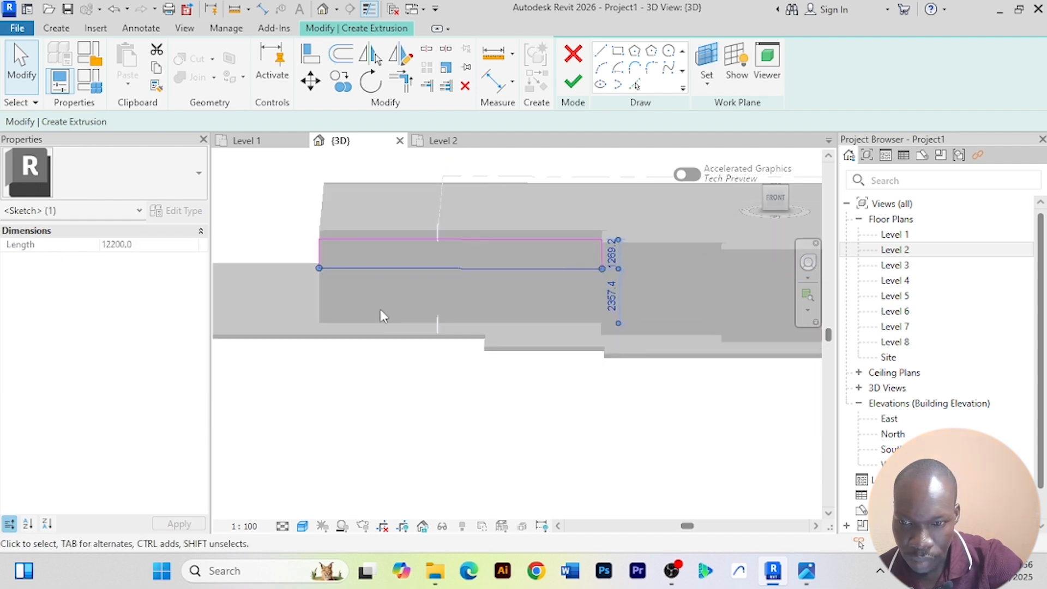
scroll(620, 253, "up", 2)
left_click(615, 252)
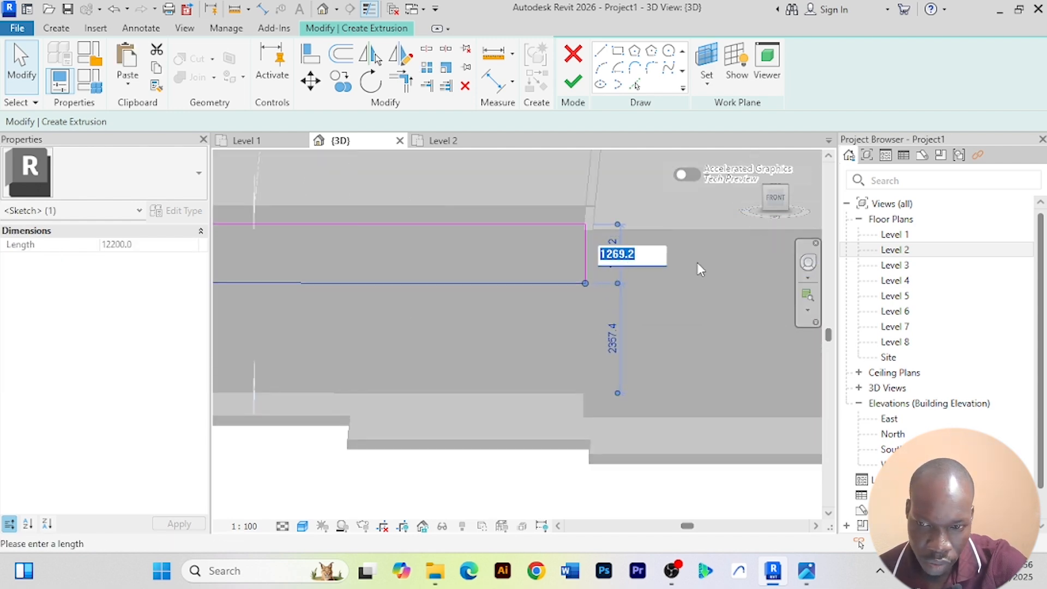
type("1200")
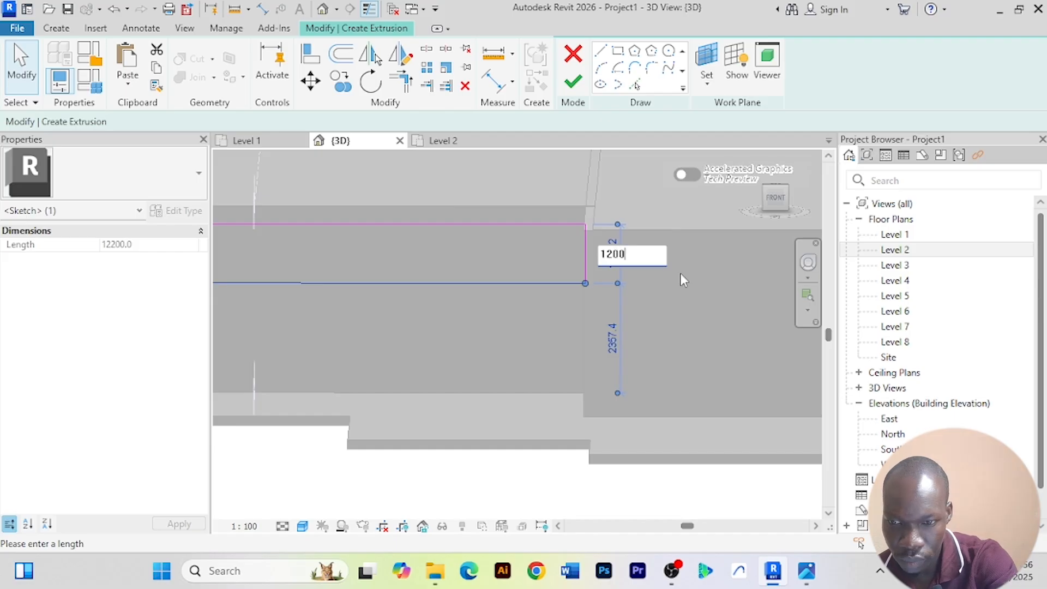
key("Return")
left_click(460, 332)
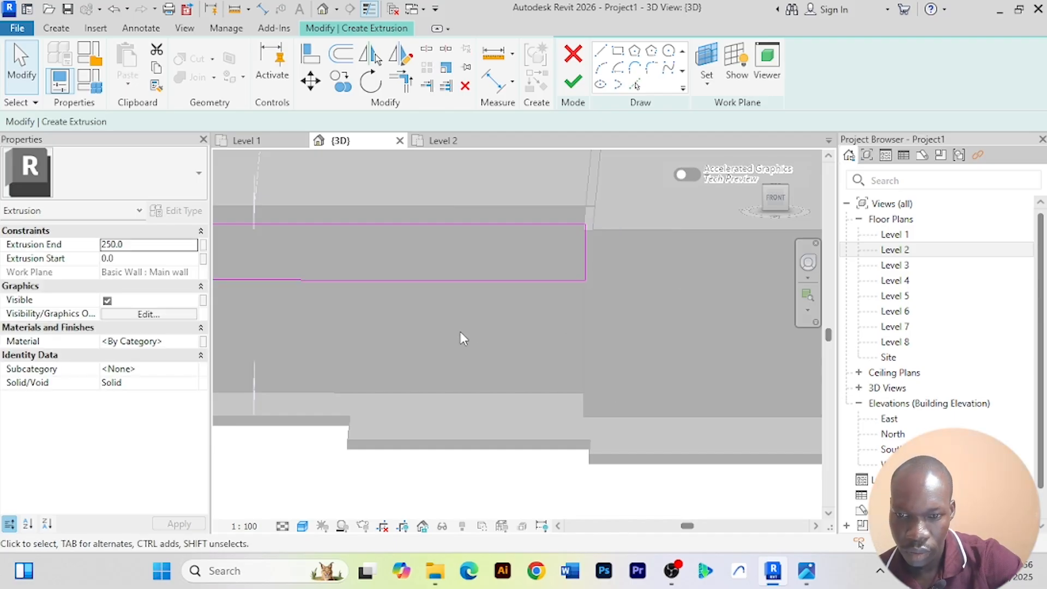
scroll(469, 316, "down", 2)
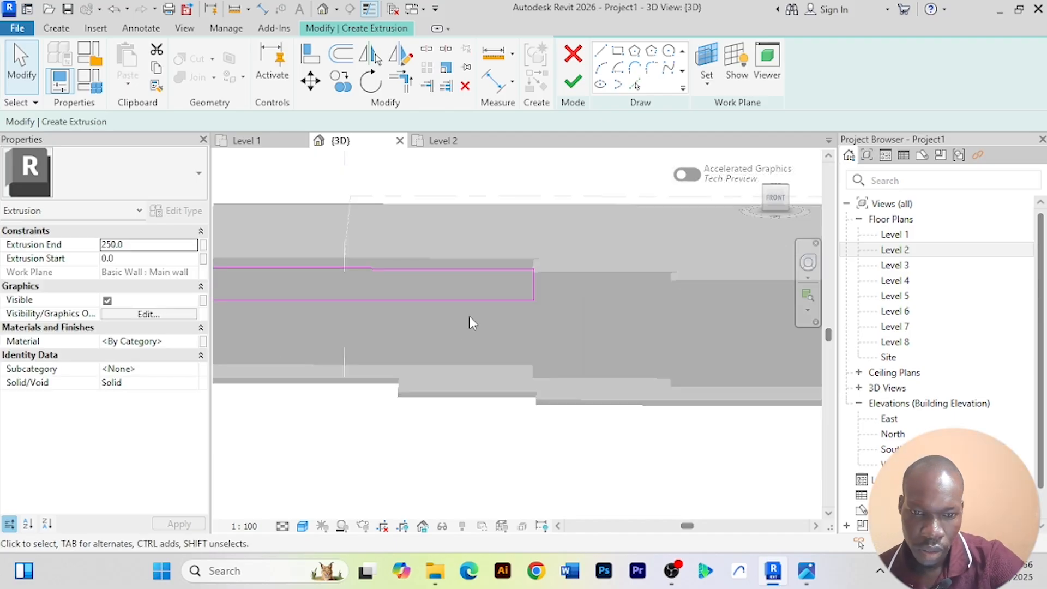
Assign the Slab material to the extrusion and finish both the sketch and the in-place model
left_click(188, 342)
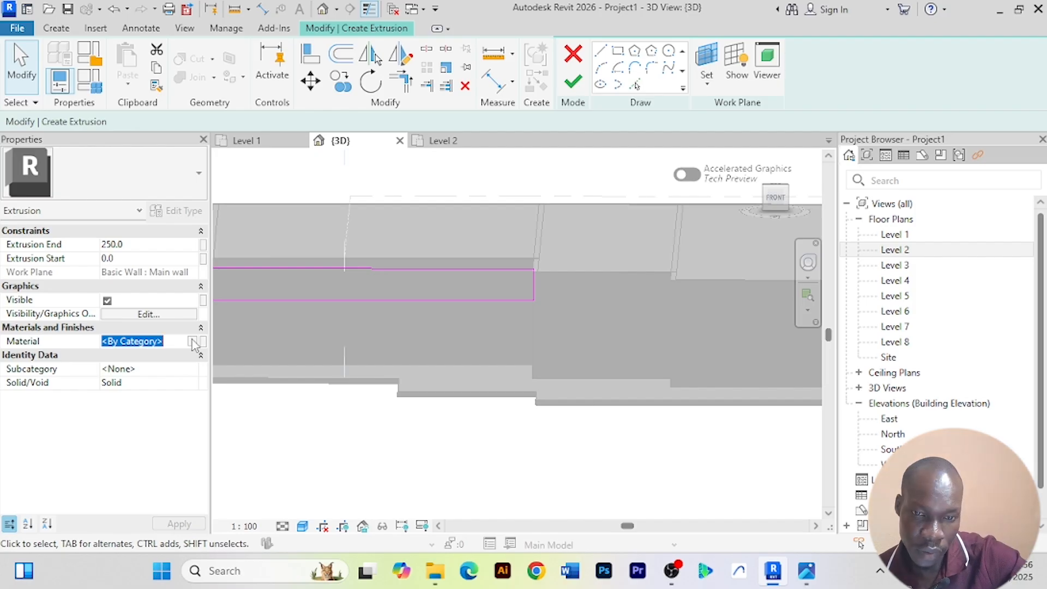
left_click(193, 342)
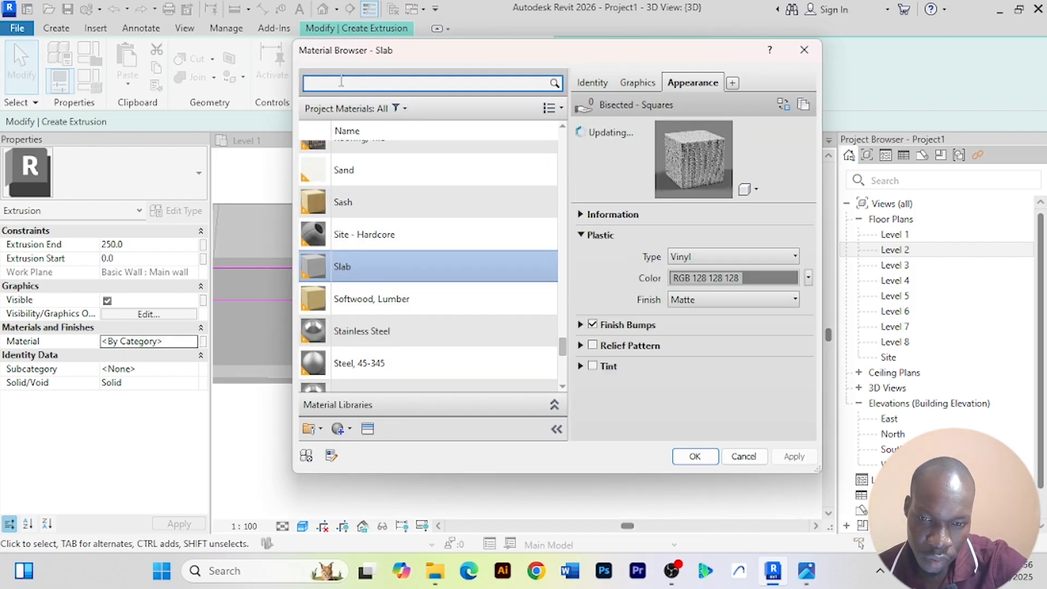
scroll(432, 259, "up", 1)
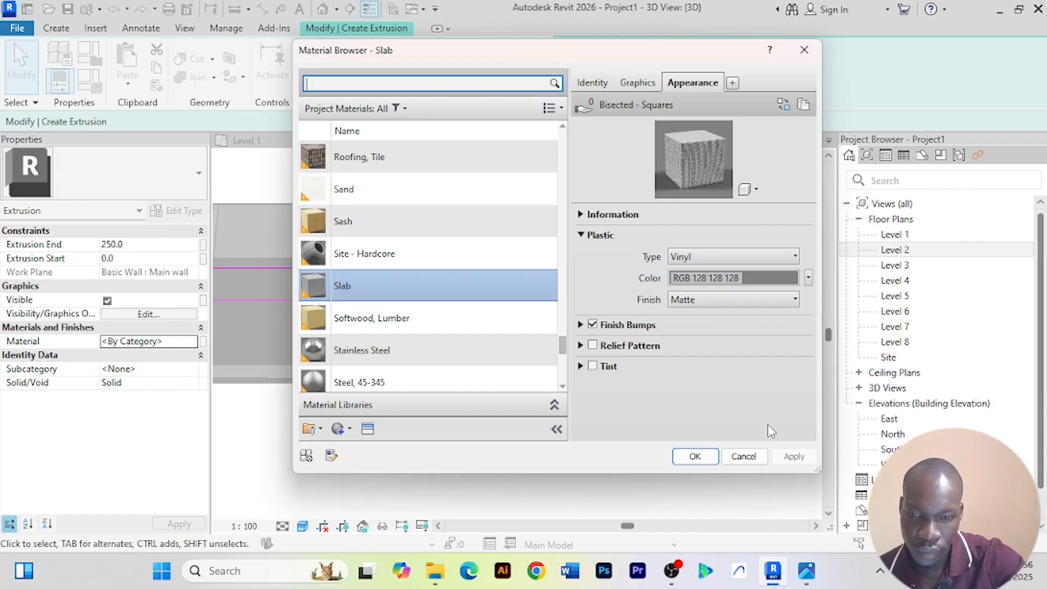
left_click(695, 457)
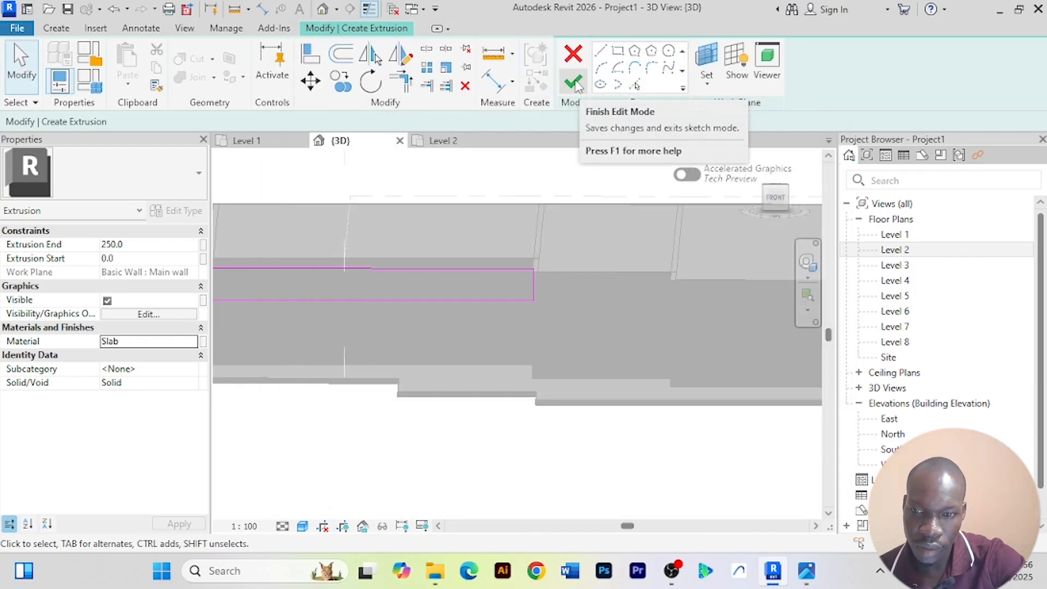
left_click(574, 84)
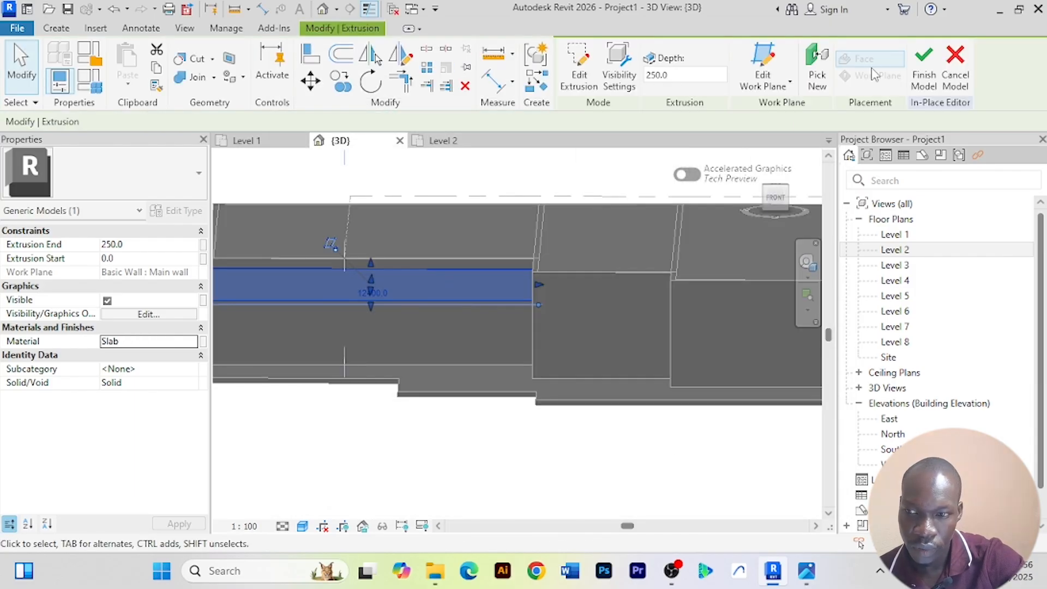
left_click(924, 71)
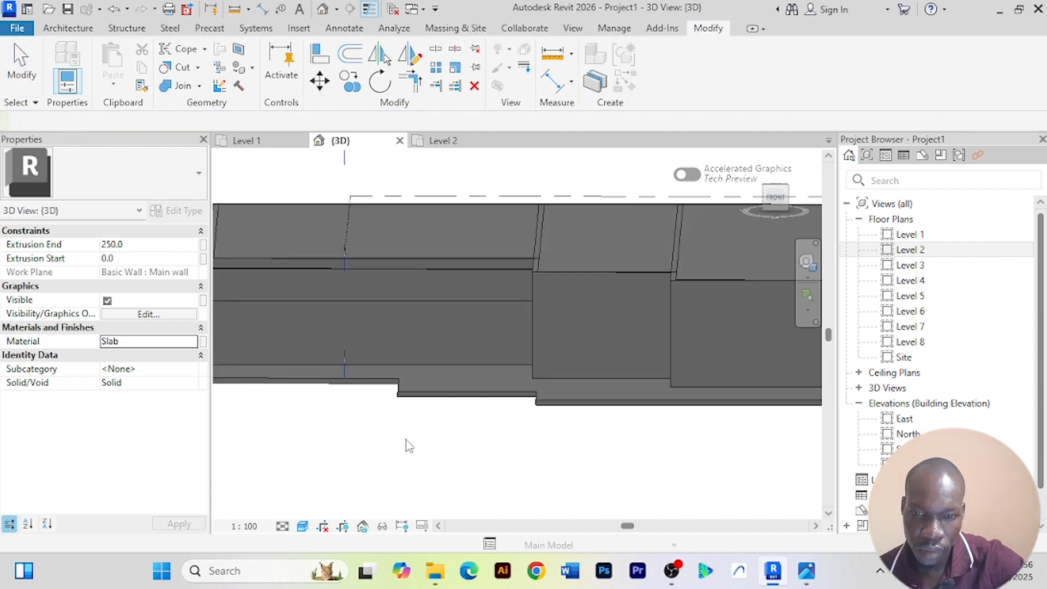
Stretch the in-place block outward from the south wall to a depth of about 4292 mm, forming a canopy
middle_click_drag(410, 446, 593, 375, "shift")
left_click(586, 361)
scroll(538, 473, "up", 3)
scroll(538, 471, "down", 3)
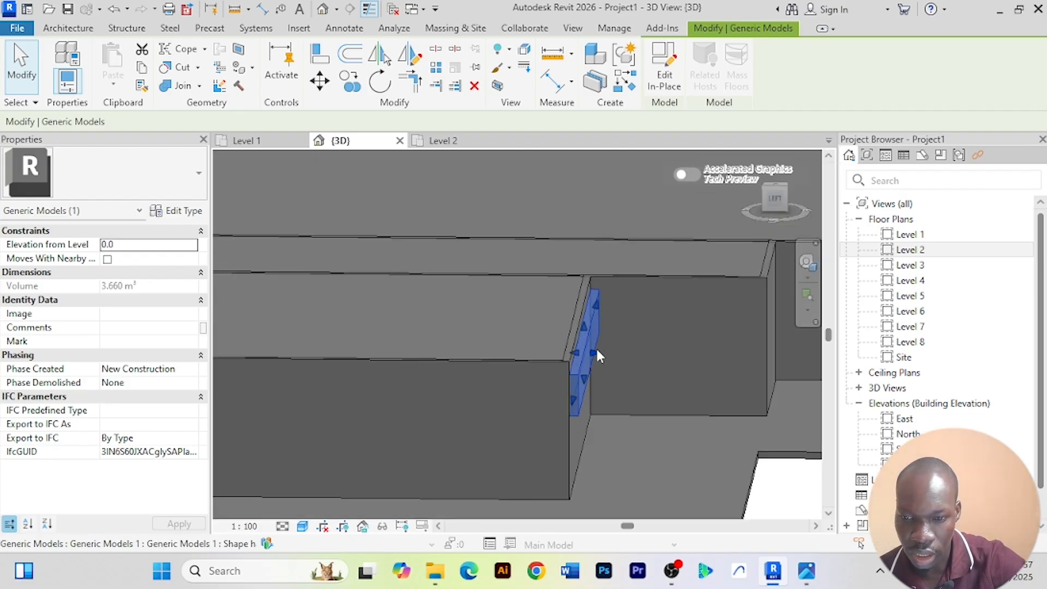
left_click_drag(598, 355, 735, 356)
scroll(742, 439, "down", 3)
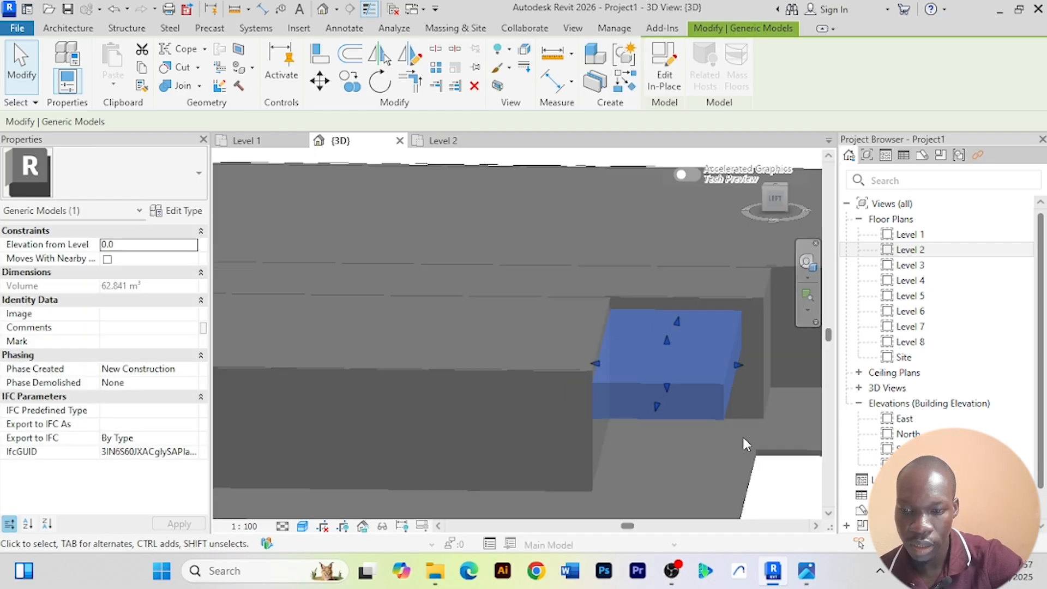
middle_click_drag(769, 478, 729, 376)
left_click(737, 446)
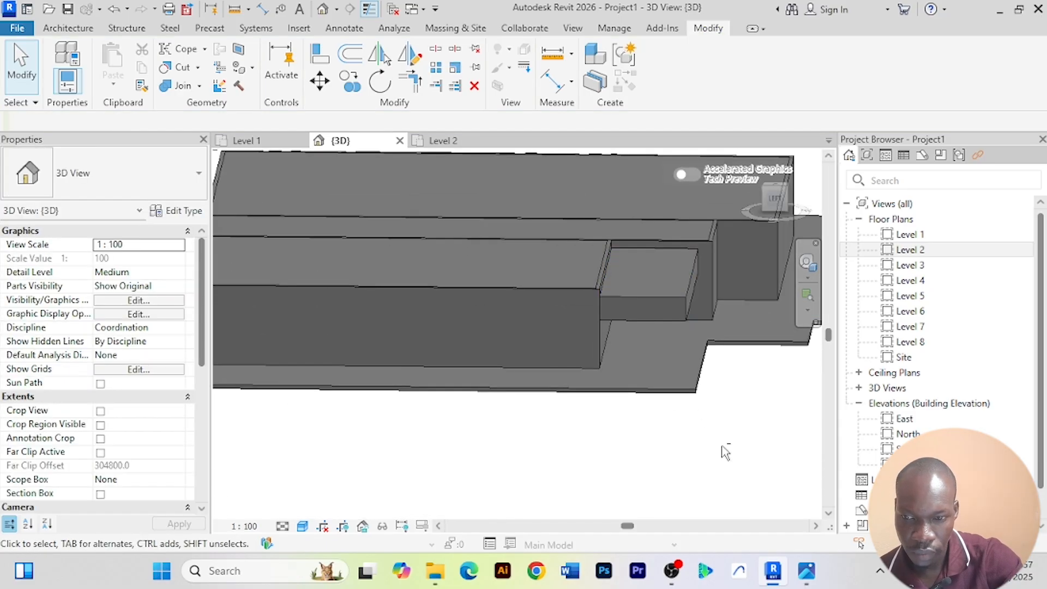
Reopen the canopy for in-place editing and open the material settings of its extrusion
middle_click_drag(618, 419, 481, 324, "shift")
left_click(479, 325)
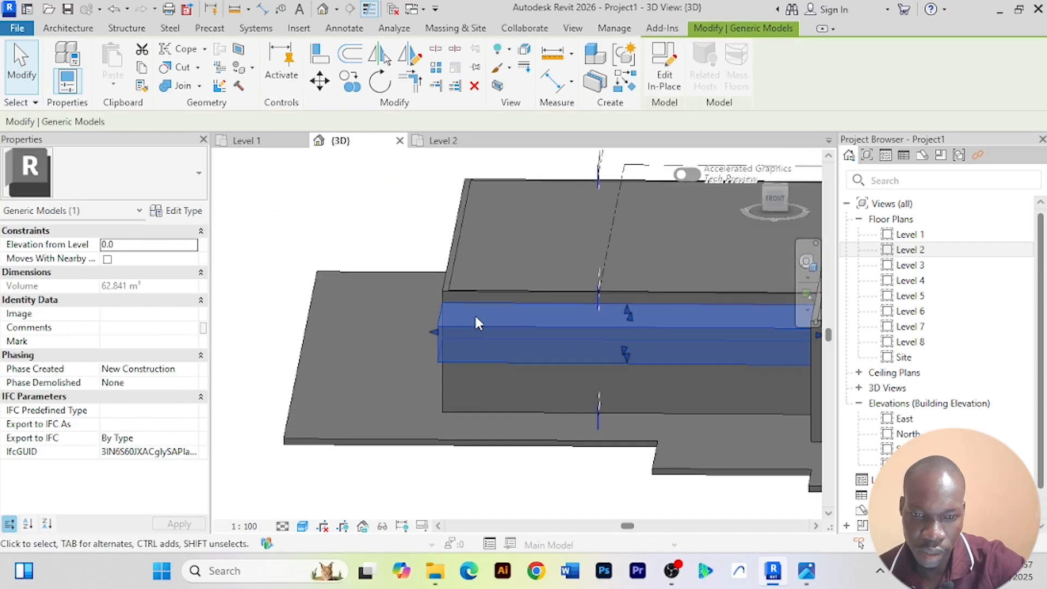
left_click(665, 68)
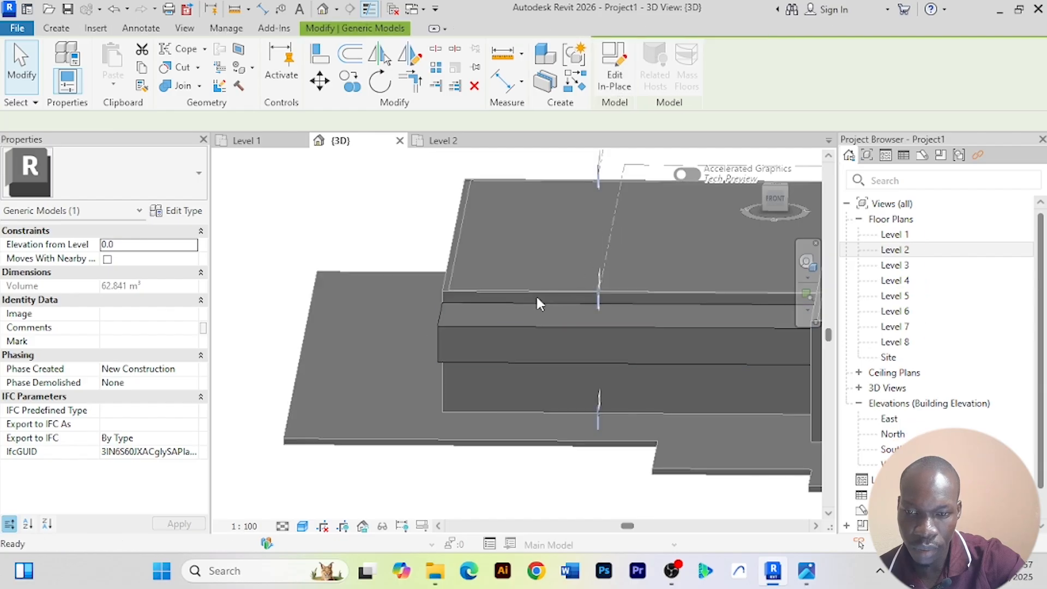
left_click(525, 323)
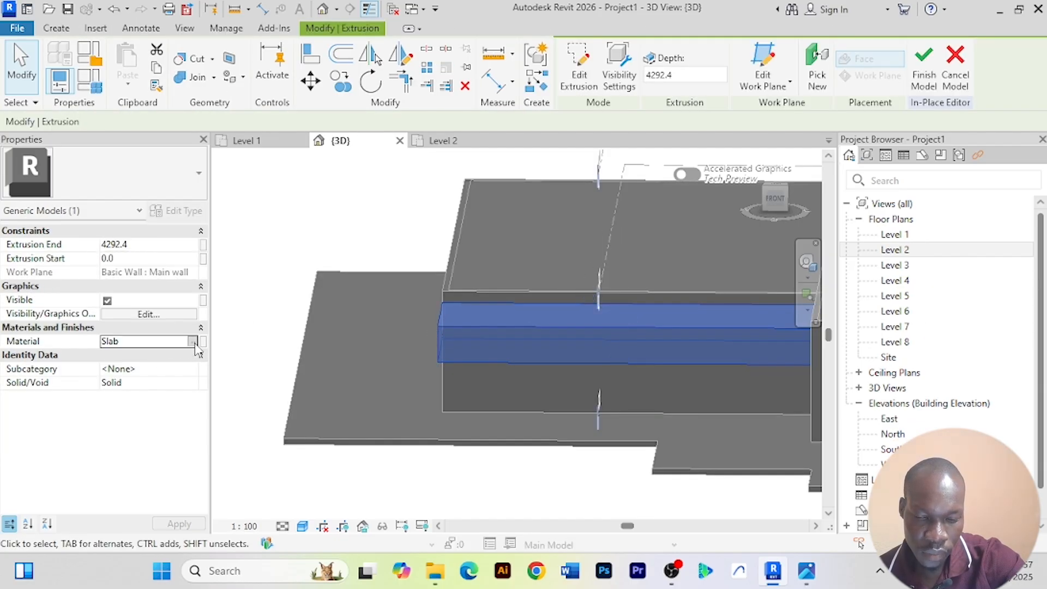
left_click(192, 341)
left_click(192, 341)
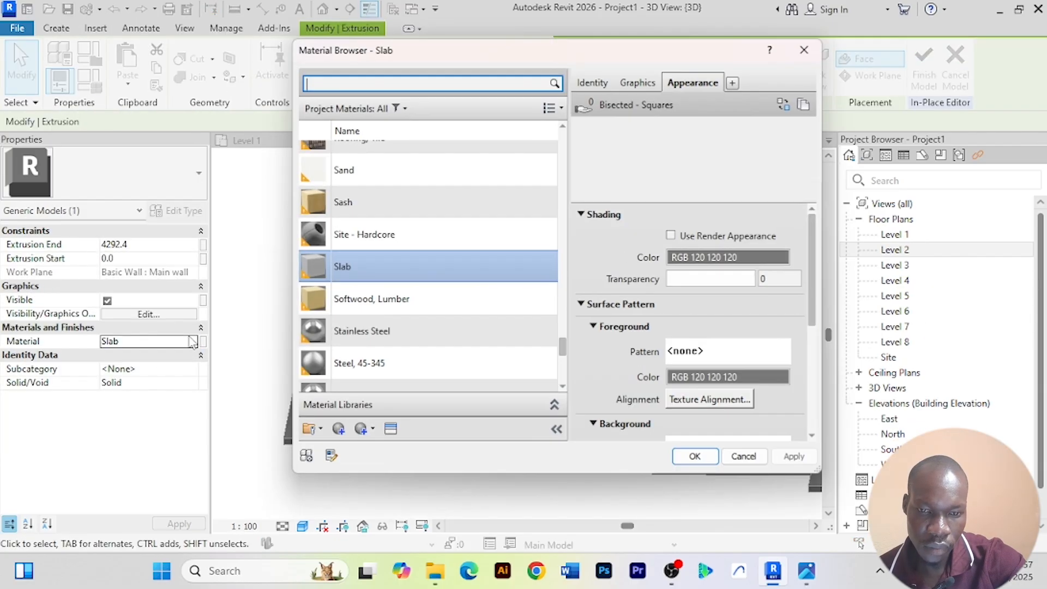
Set the Slab material's shading colour to white (RGB 255 255 255) and finish the in-place model
left_click(638, 84)
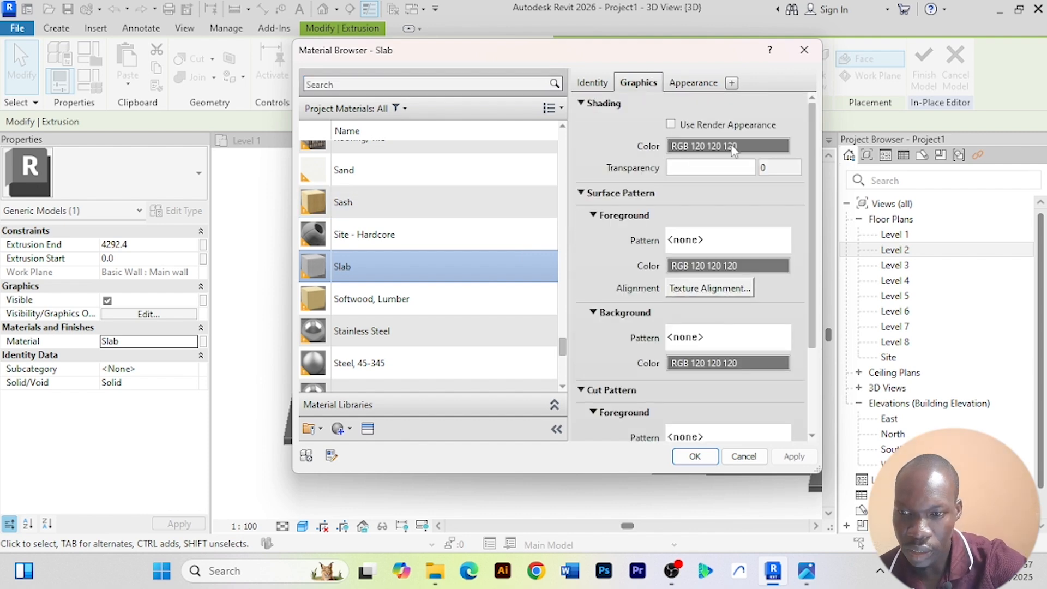
left_click(729, 146)
left_click(497, 292)
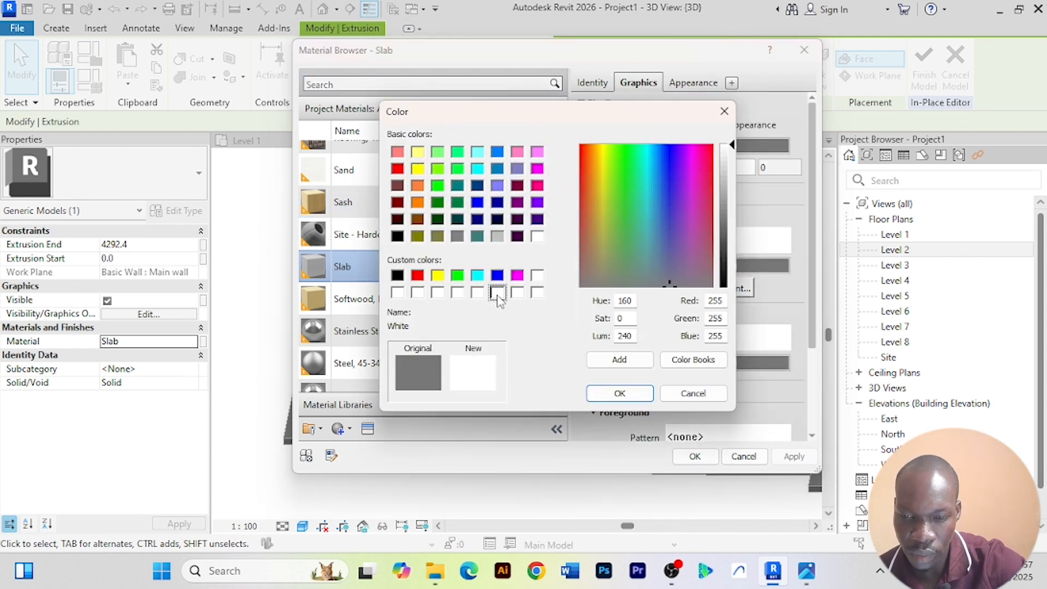
left_click(620, 394)
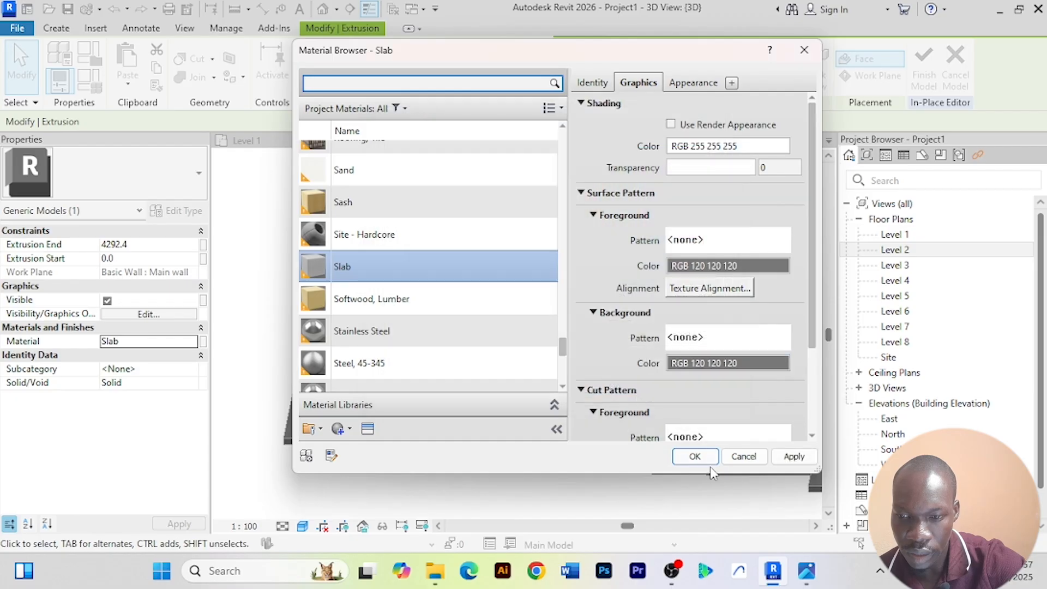
left_click(794, 457)
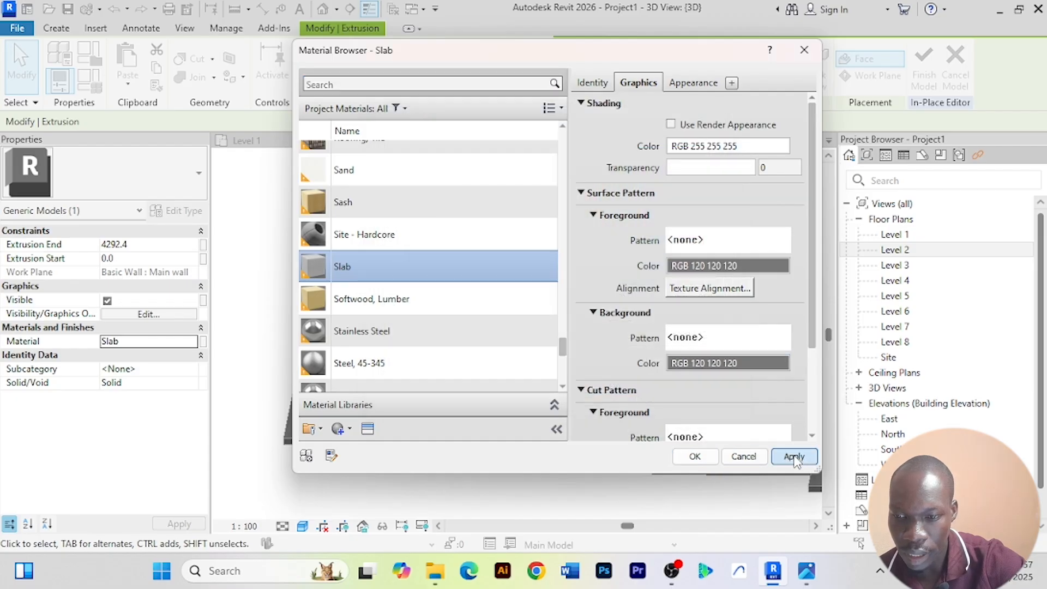
left_click(695, 457)
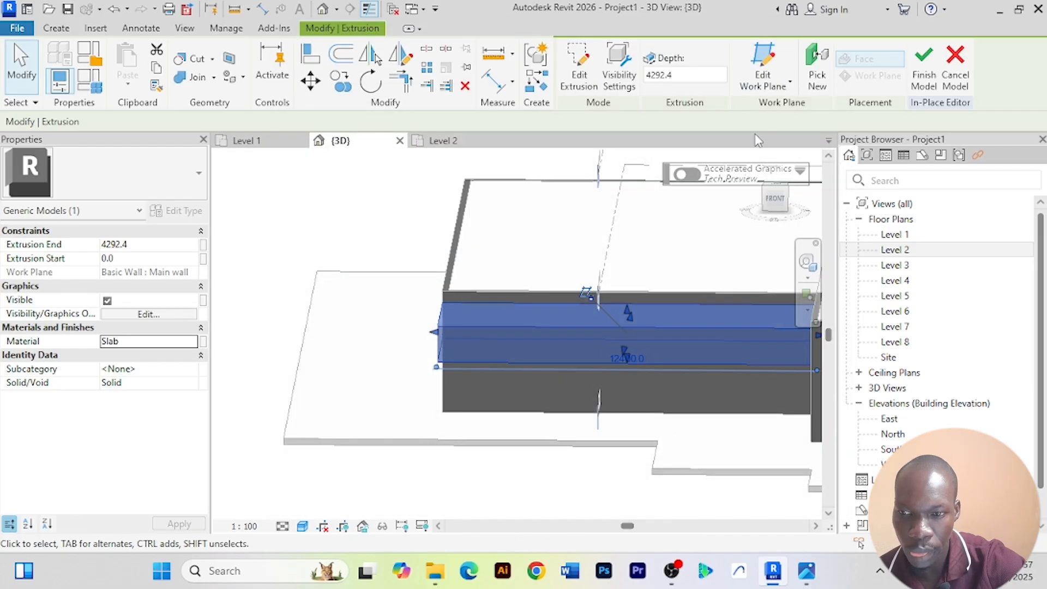
left_click(924, 67)
Inspect the projecting canopy on the west wing's south wall from several angles in the 3D view
scroll(362, 233, "down", 3)
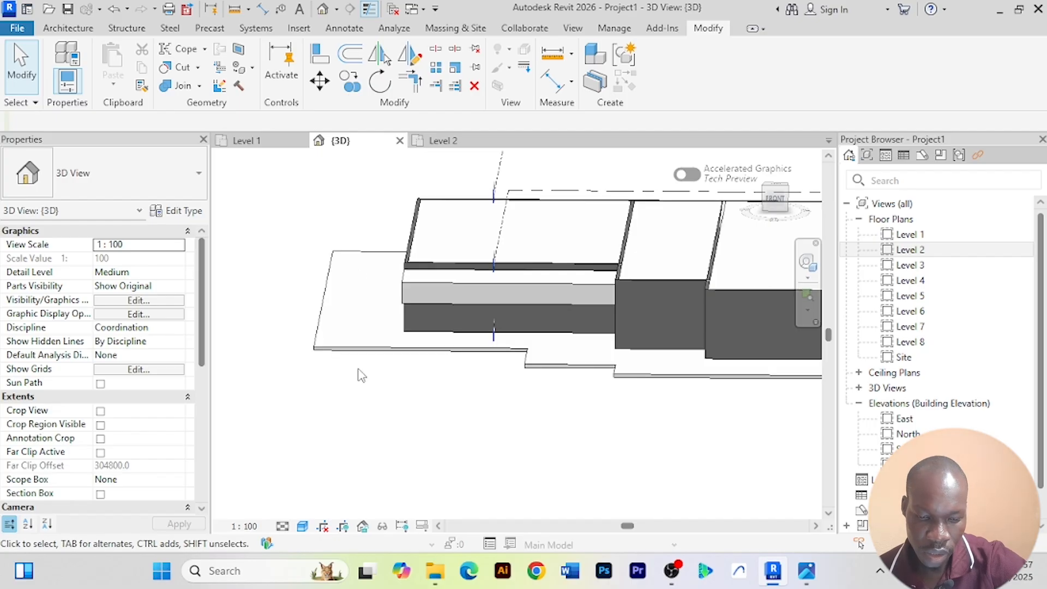
middle_click_drag(371, 381, 512, 399, "shift")
scroll(562, 366, "up", 4)
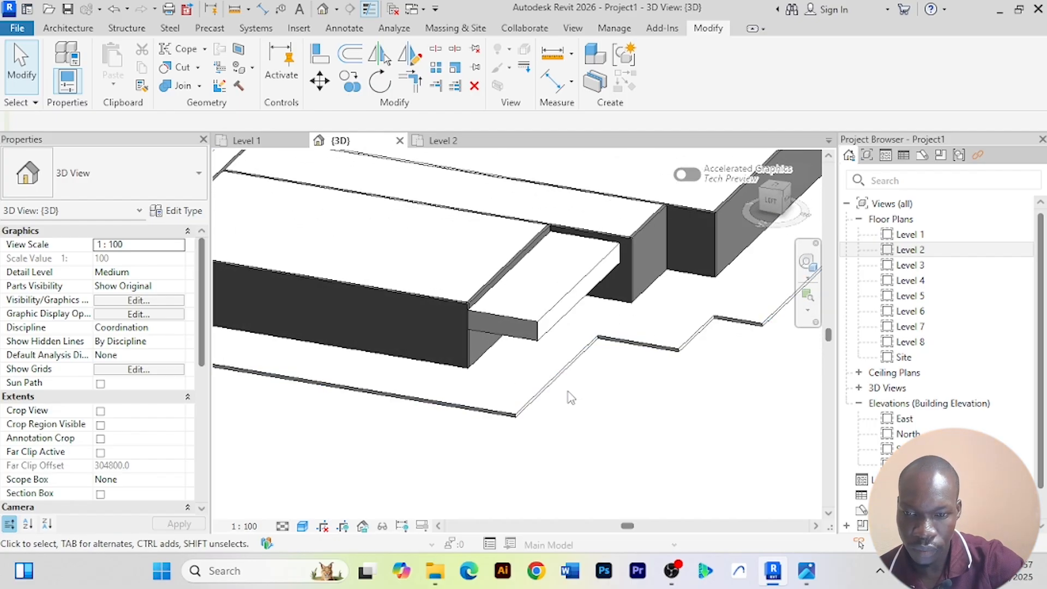
scroll(562, 366, "down", 2)
scroll(573, 385, "up", 2)
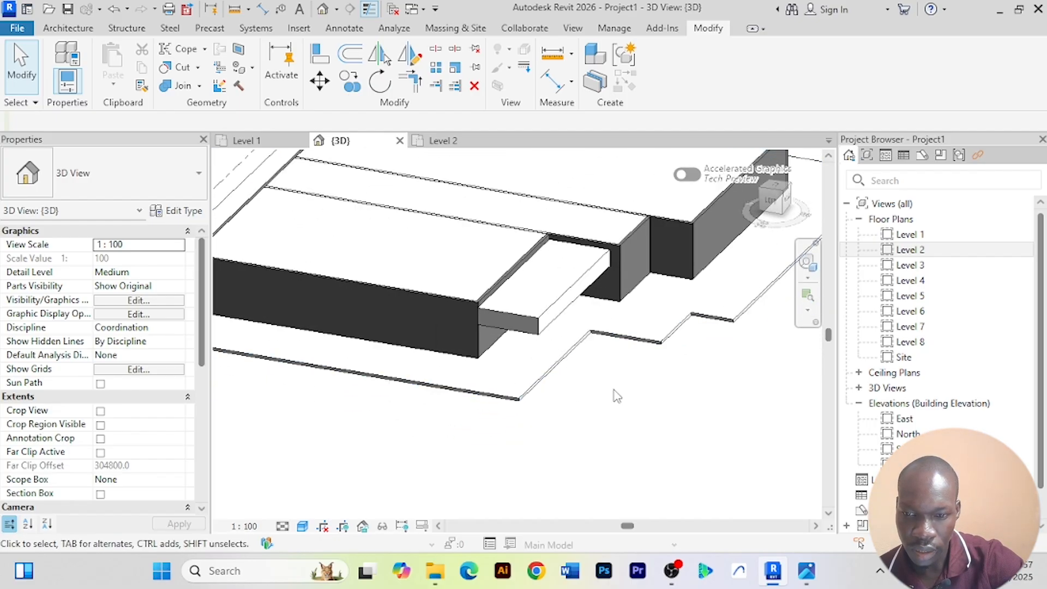
scroll(615, 389, "up", 2)
scroll(615, 386, "down", 3)
middle_click_drag(614, 385, 548, 310, "shift")
scroll(480, 269, "up", 4)
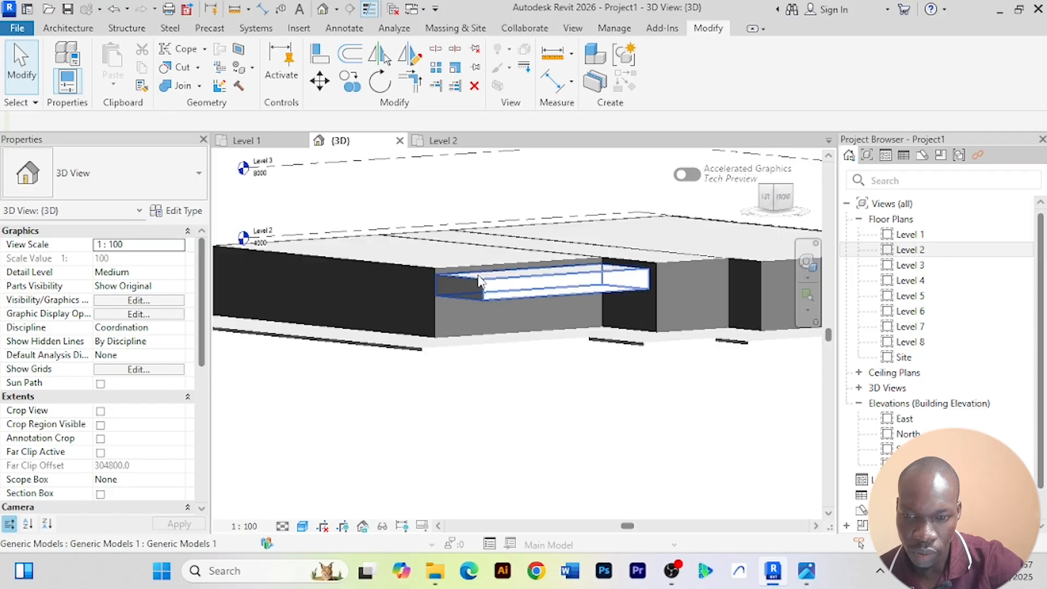
scroll(473, 266, "down", 4)
scroll(482, 277, "up", 3)
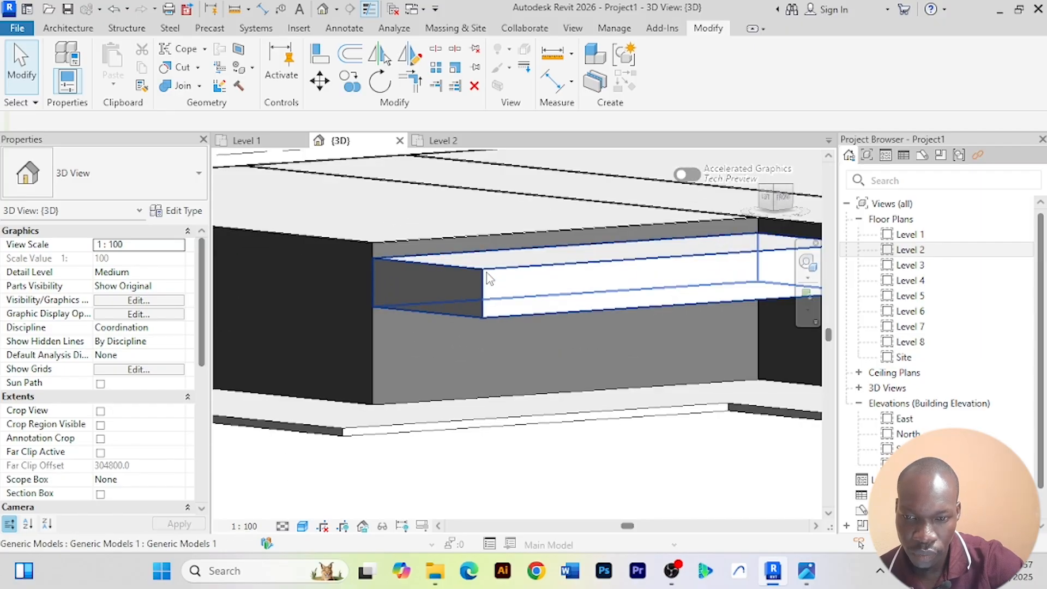
left_click(486, 271)
scroll(620, 342, "down", 3)
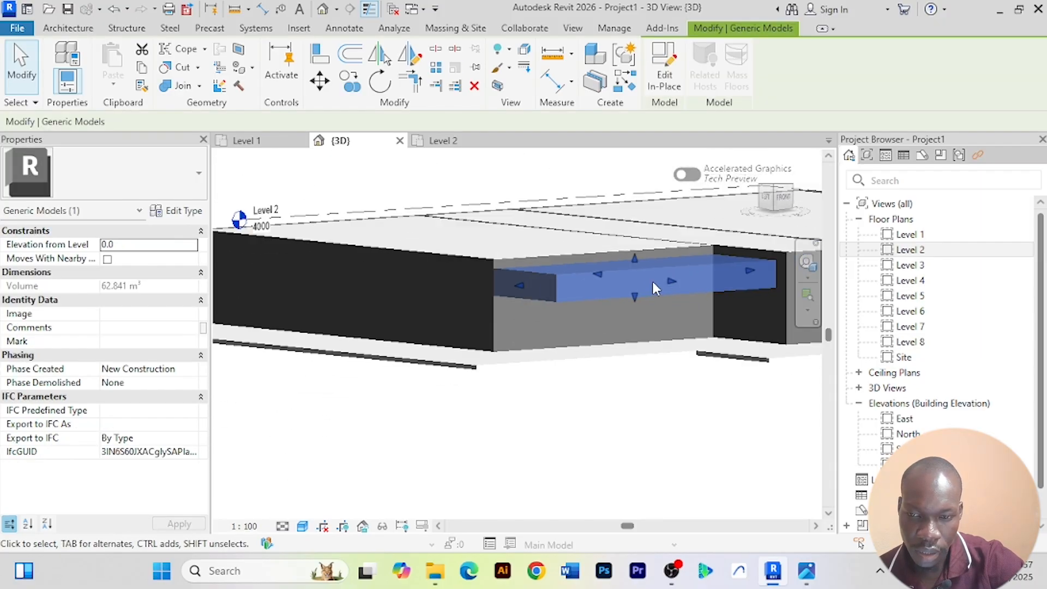
left_click(623, 415)
middle_click_drag(624, 415, 533, 402, "shift")
scroll(561, 445, "up", 2)
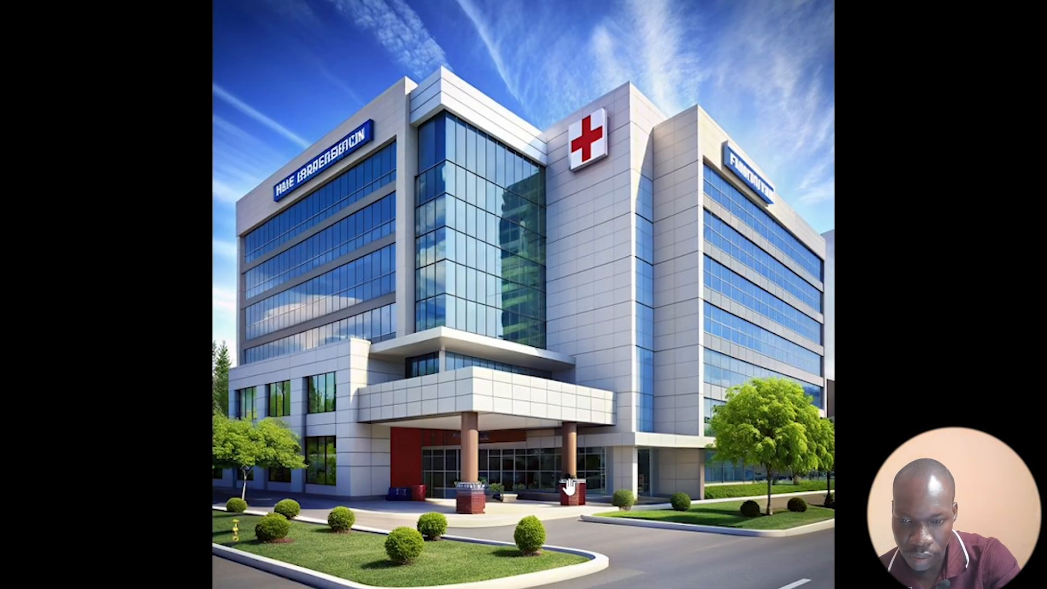
Compare the modelled entrance canopy with the hospital reference image, checking how its front is supported
key("alt+Tab")
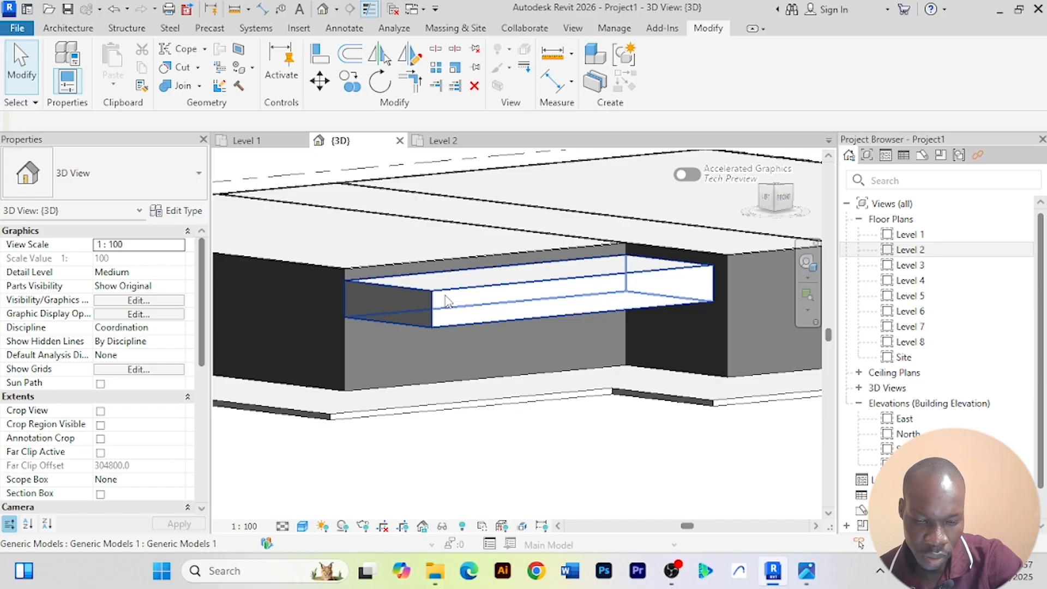
middle_click_drag(445, 300, 473, 326, "shift")
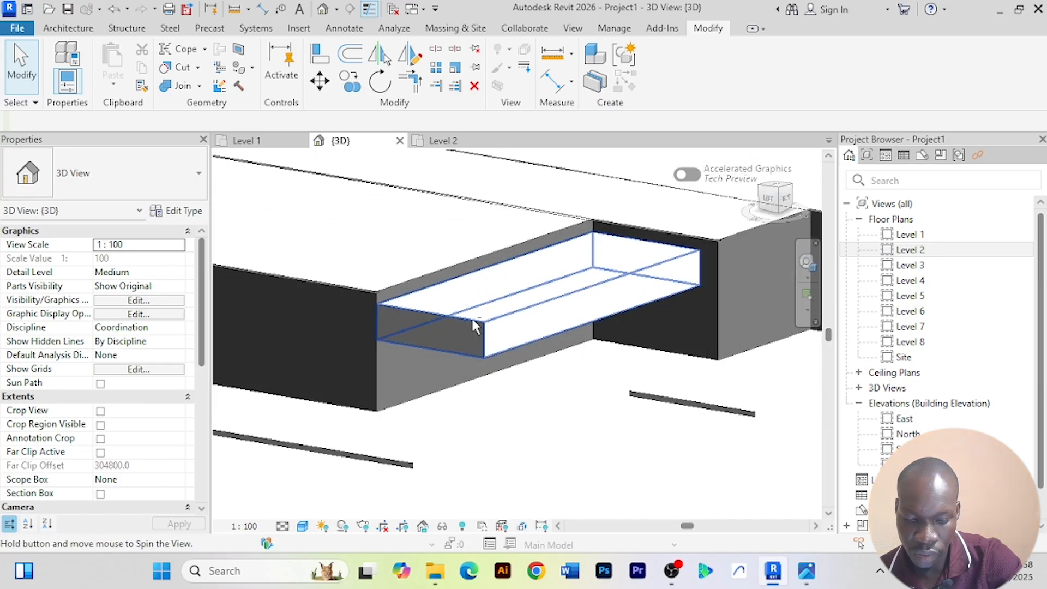
key("alt+Tab")
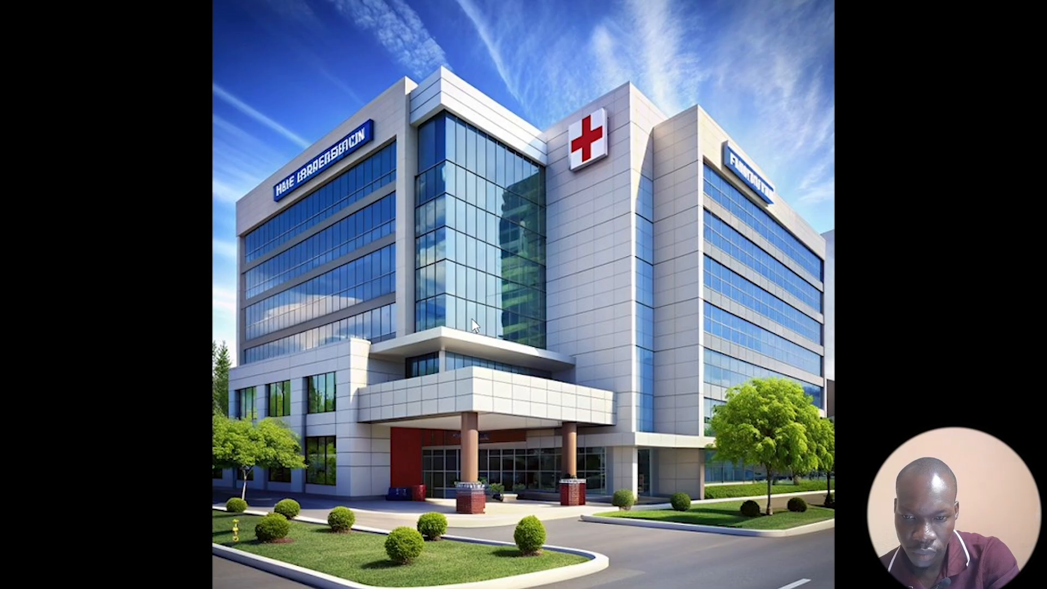
key("alt+Tab")
scroll(562, 420, "up", 3)
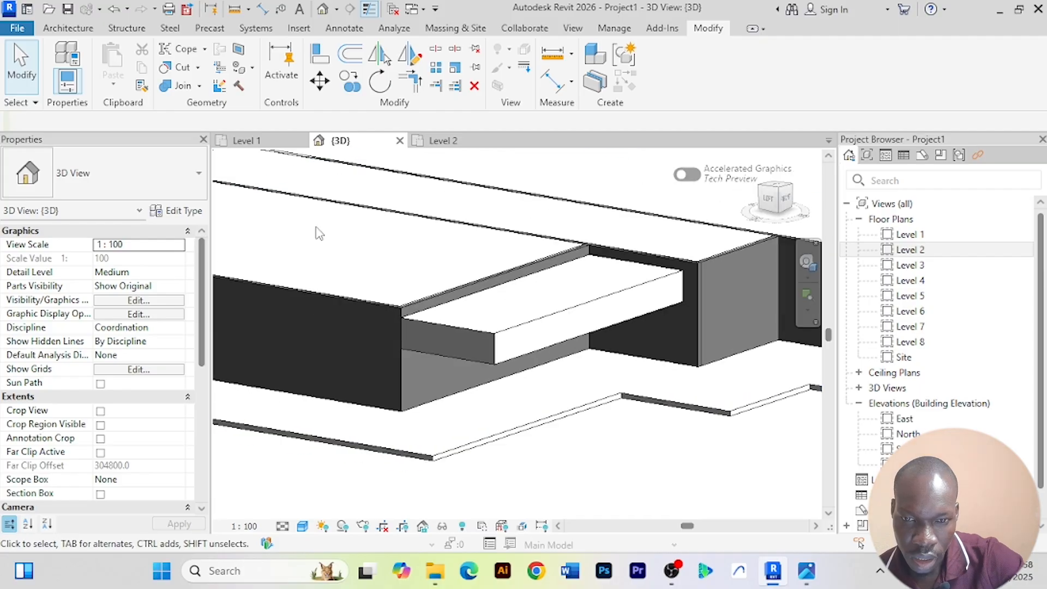
Open the Level 1 floor plan and bring the stepped south walls and slab edge into view
left_click(246, 143)
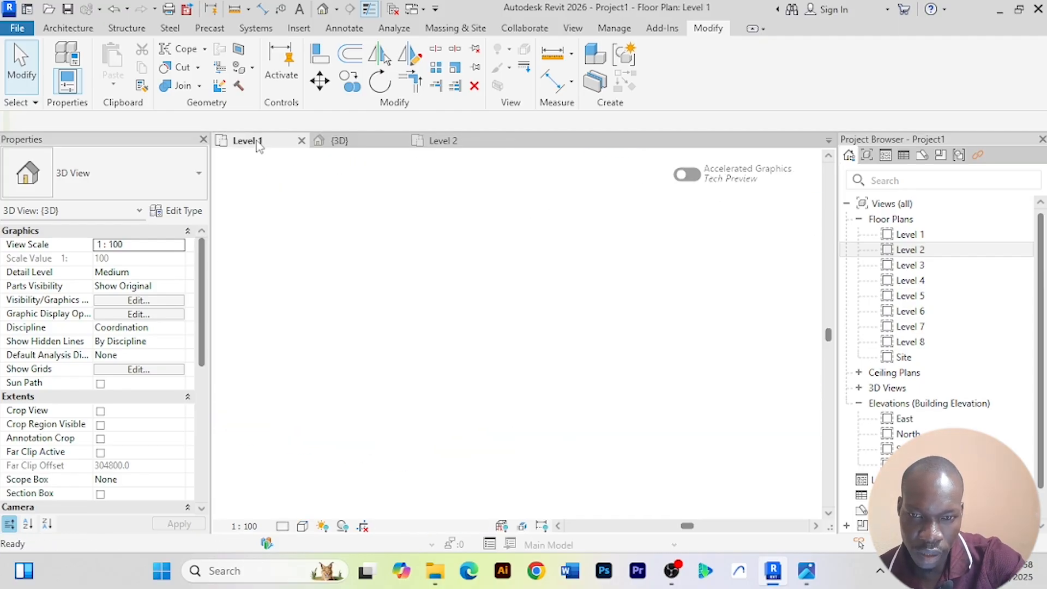
scroll(555, 420, "up", 5)
scroll(465, 393, "up", 2)
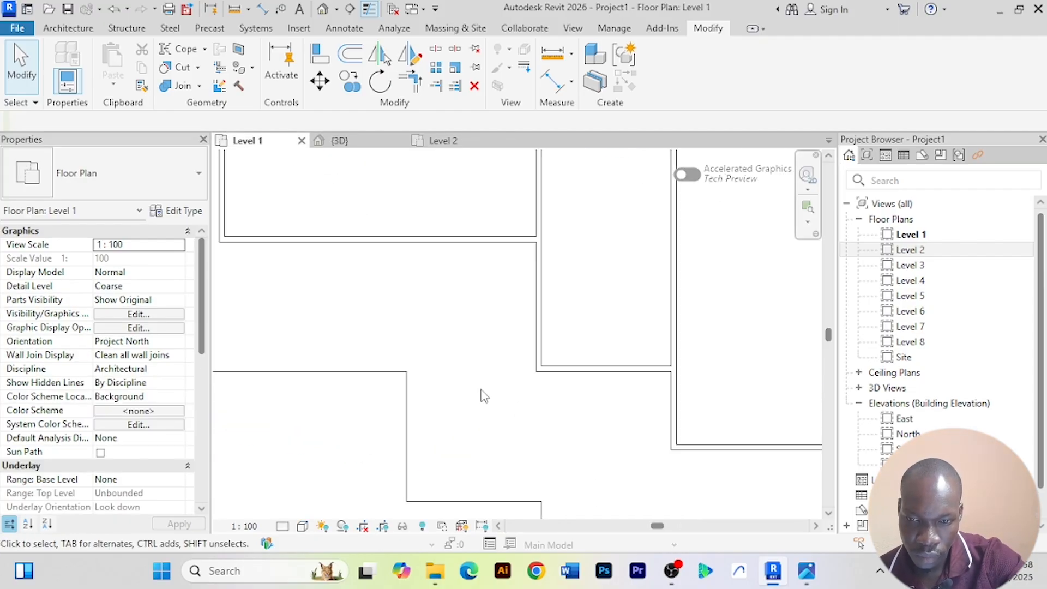
middle_click_drag(442, 346, 466, 342)
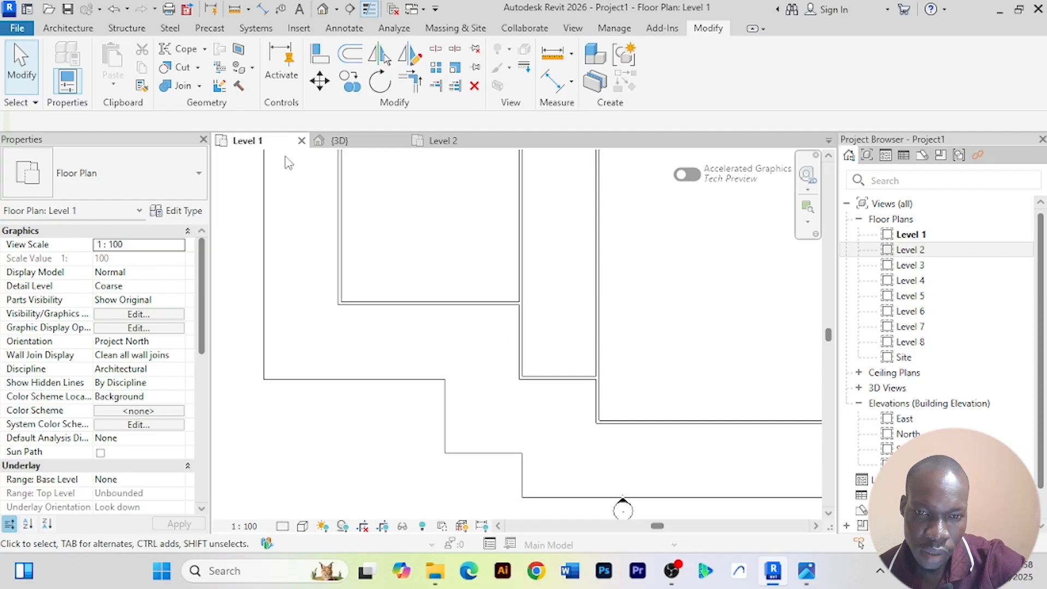
left_click(76, 34)
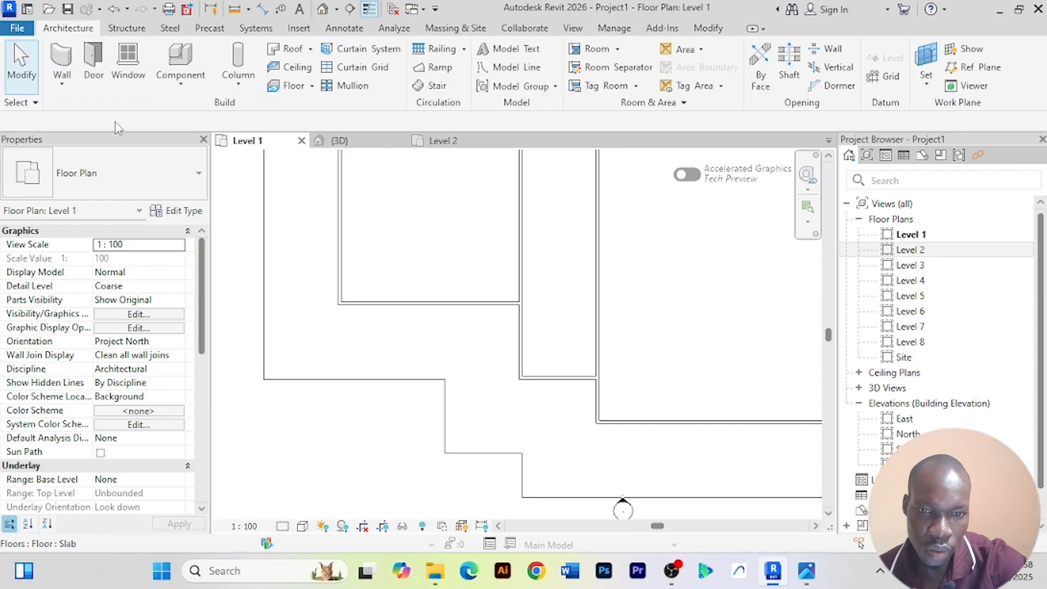
left_click(62, 84)
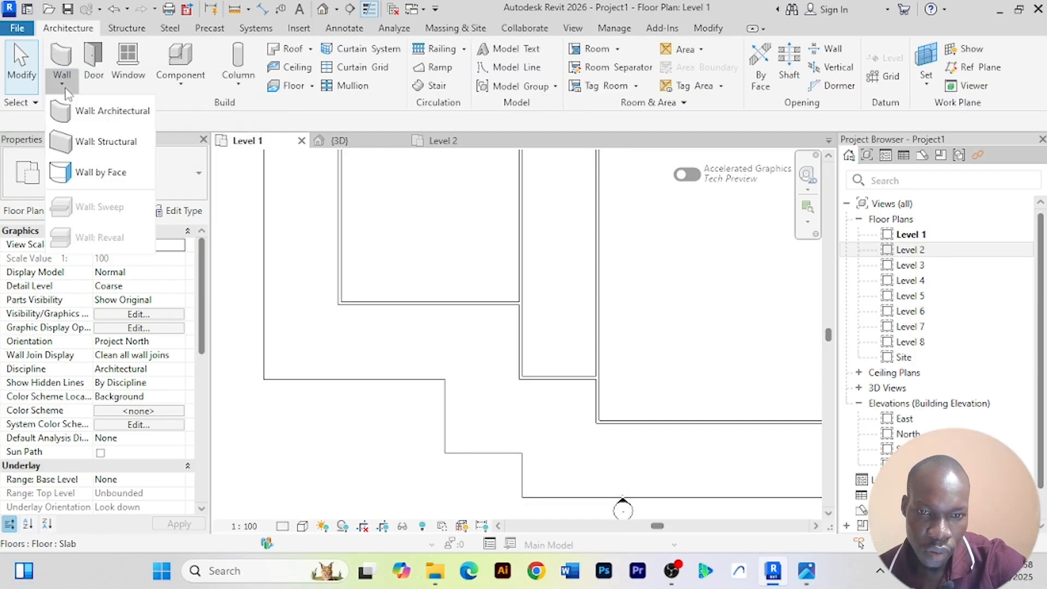
left_click(112, 112)
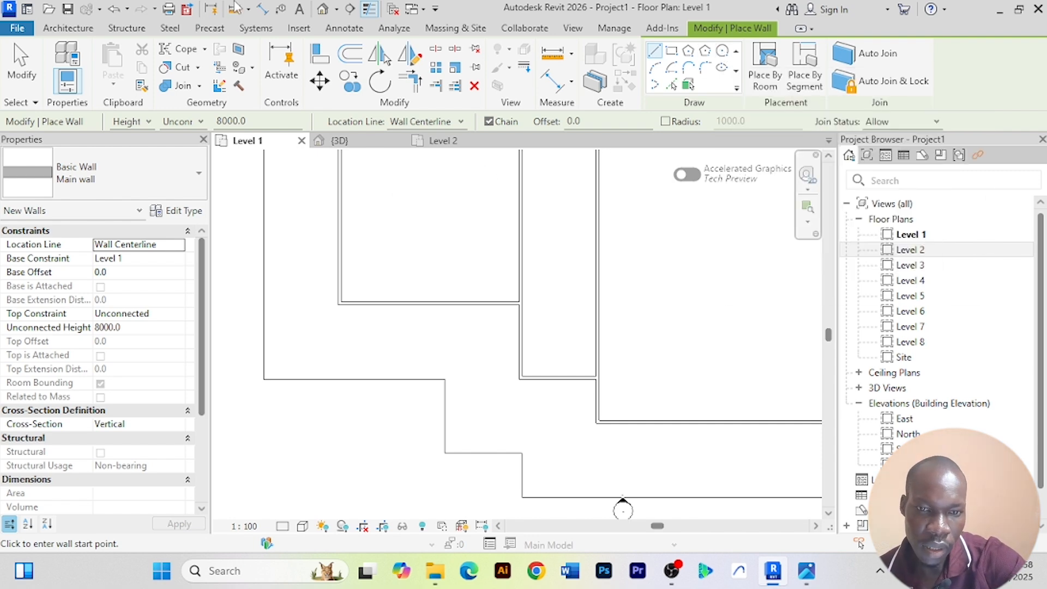
Start a new in-place component in the Generic Models category, accepting the suggested name
left_click(71, 28)
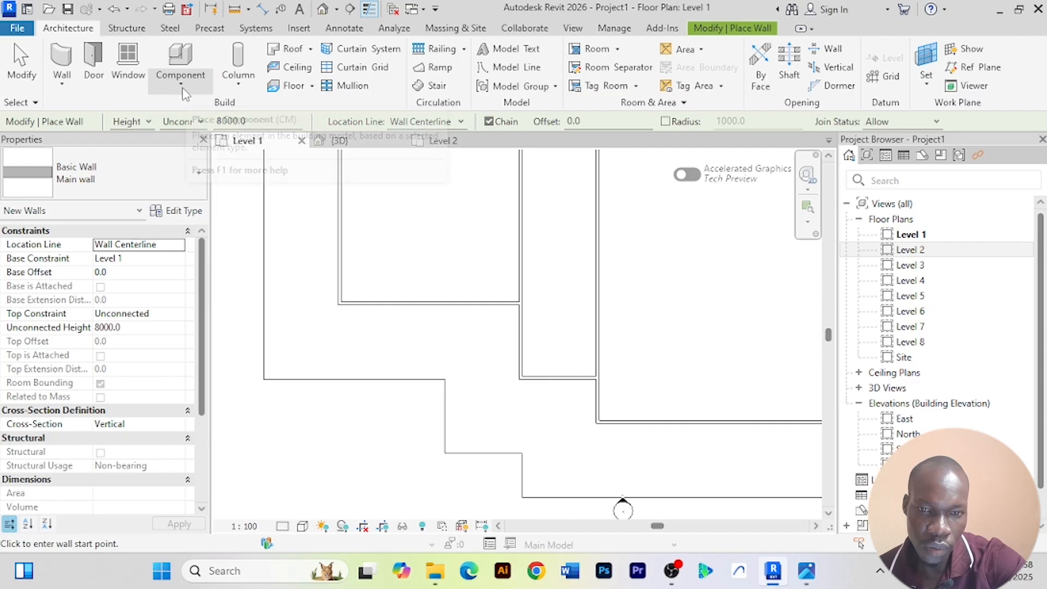
left_click(182, 87)
left_click(209, 146)
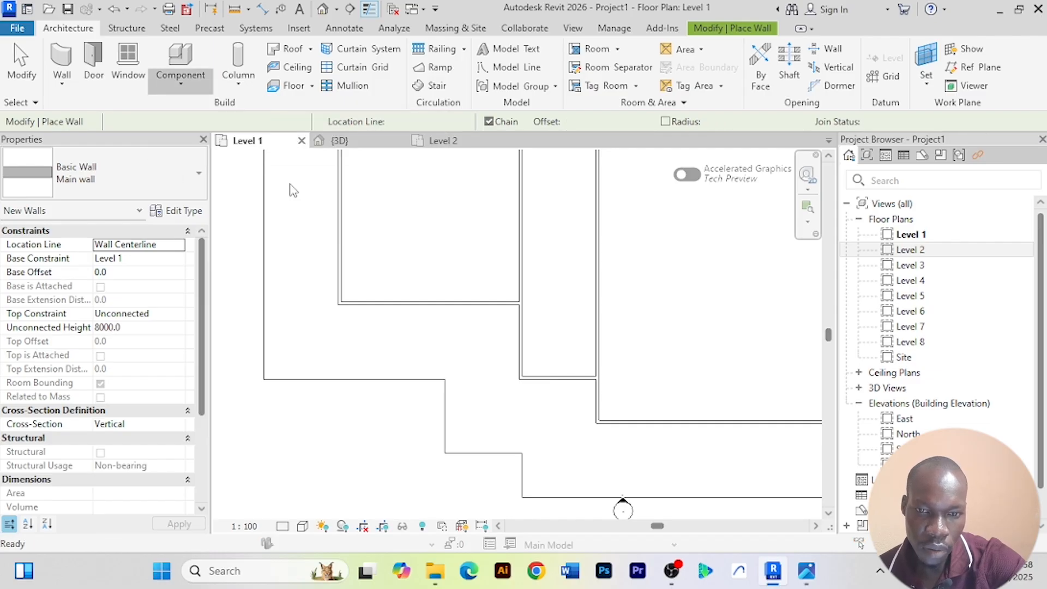
left_click(445, 235)
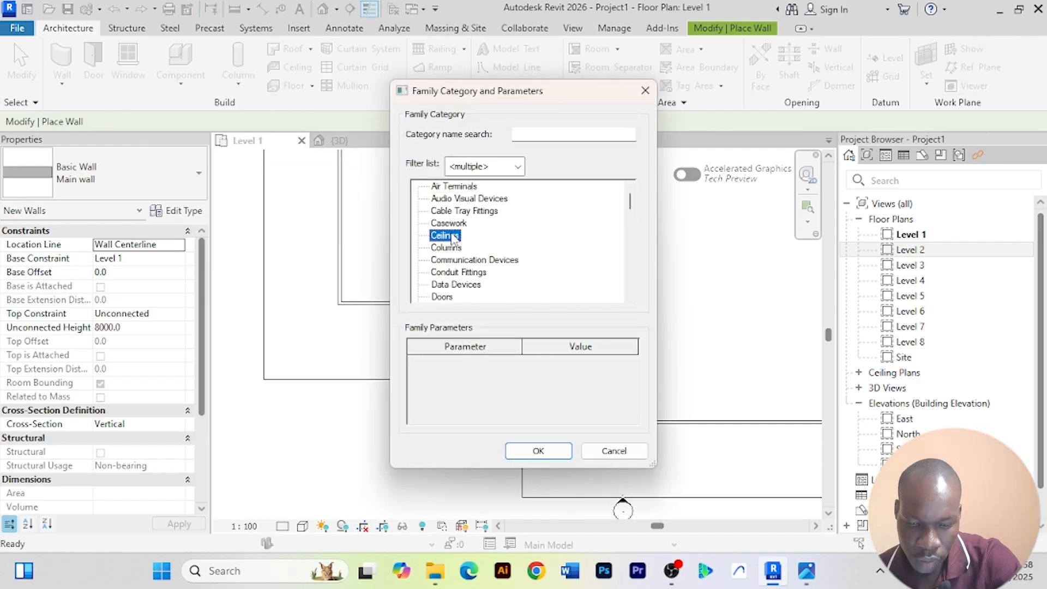
key("g")
left_click(538, 452)
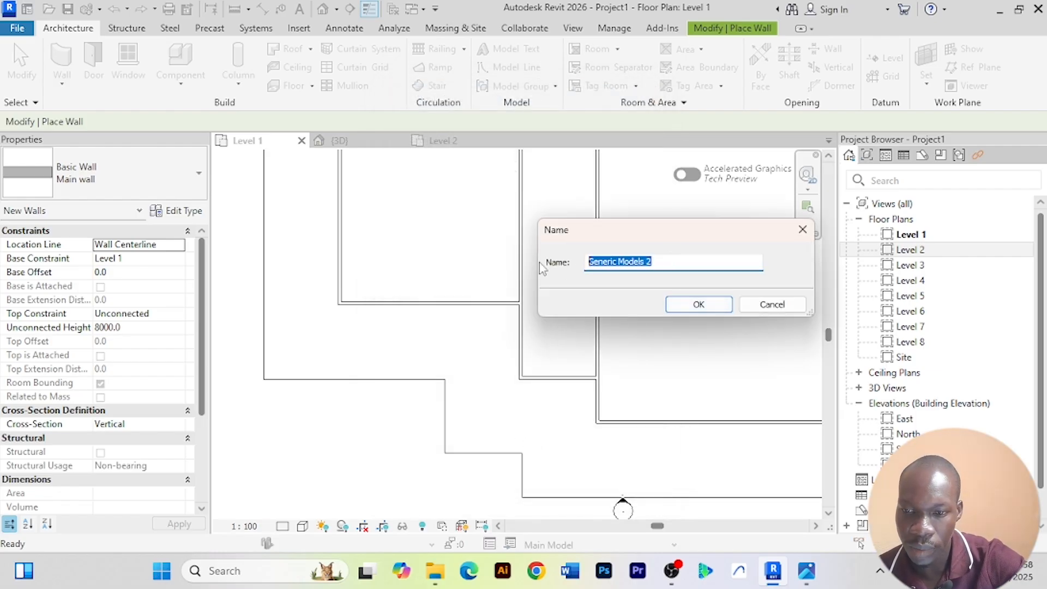
left_click(668, 307)
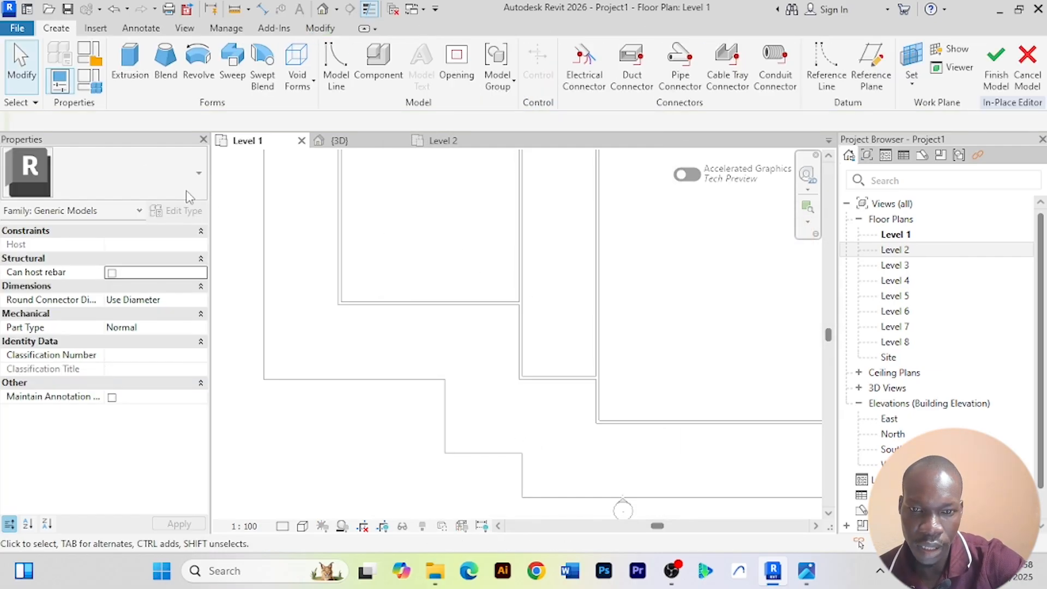
Extrude a circle of about 1100 mm radius by 250 mm, centred outside the south wall in line with the west wall
left_click(132, 73)
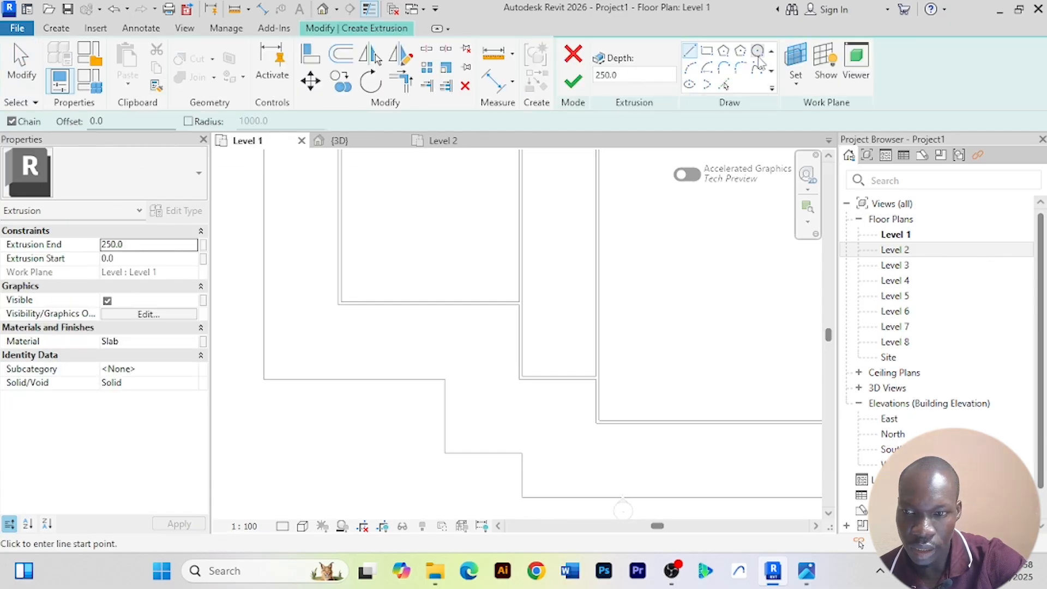
left_click(758, 55)
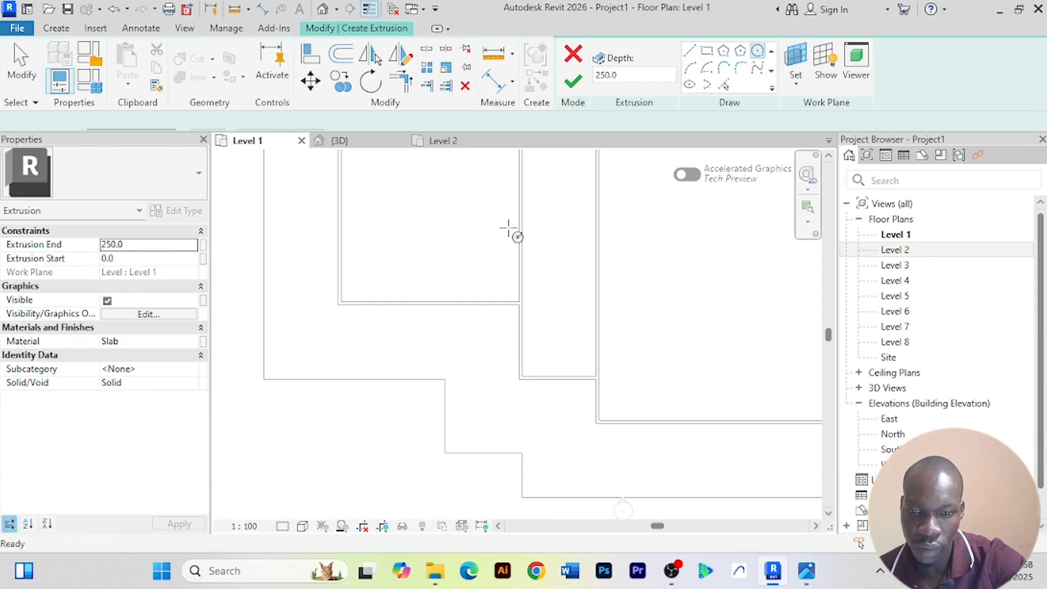
scroll(352, 352, "up", 1)
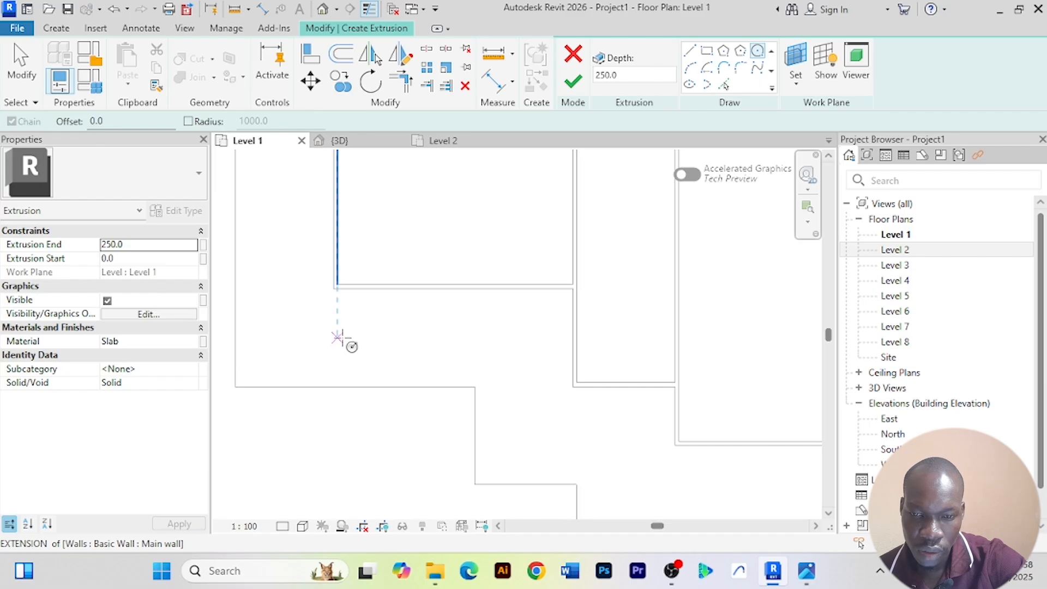
left_click(337, 337)
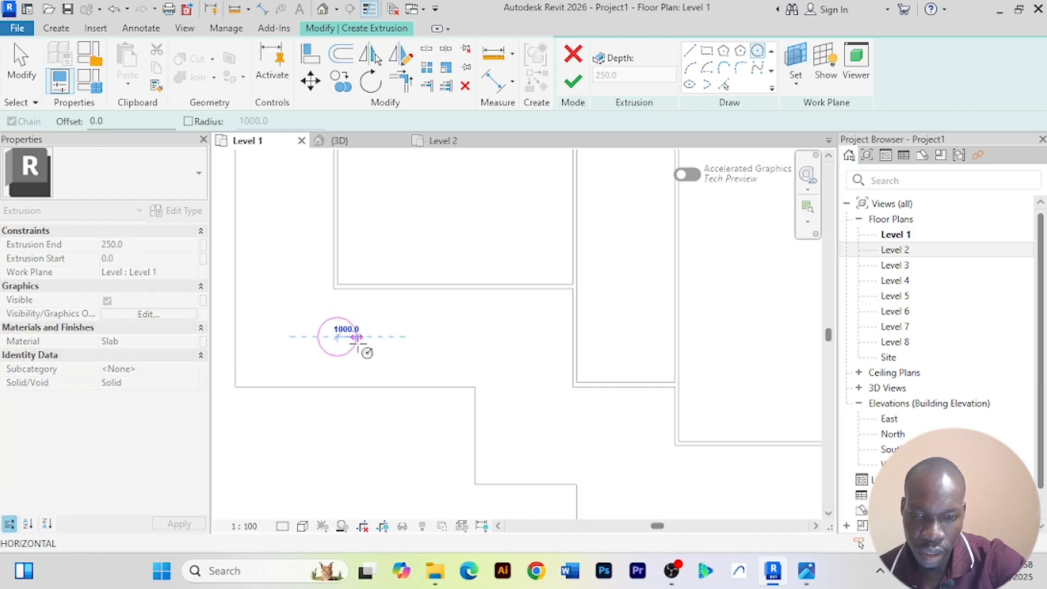
left_click(358, 342)
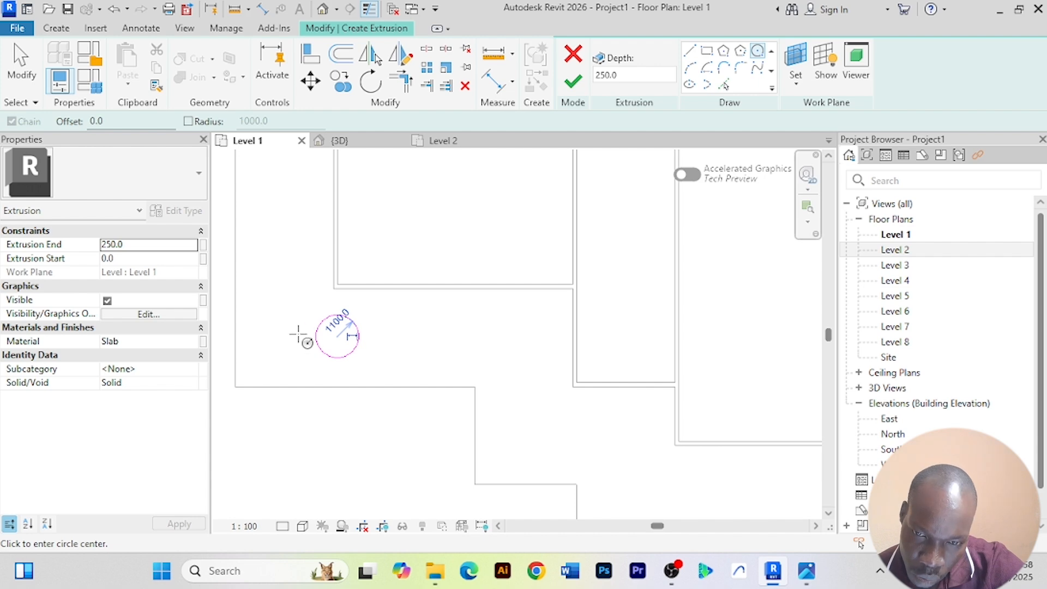
scroll(299, 334, "up", 2)
scroll(501, 315, "down", 2)
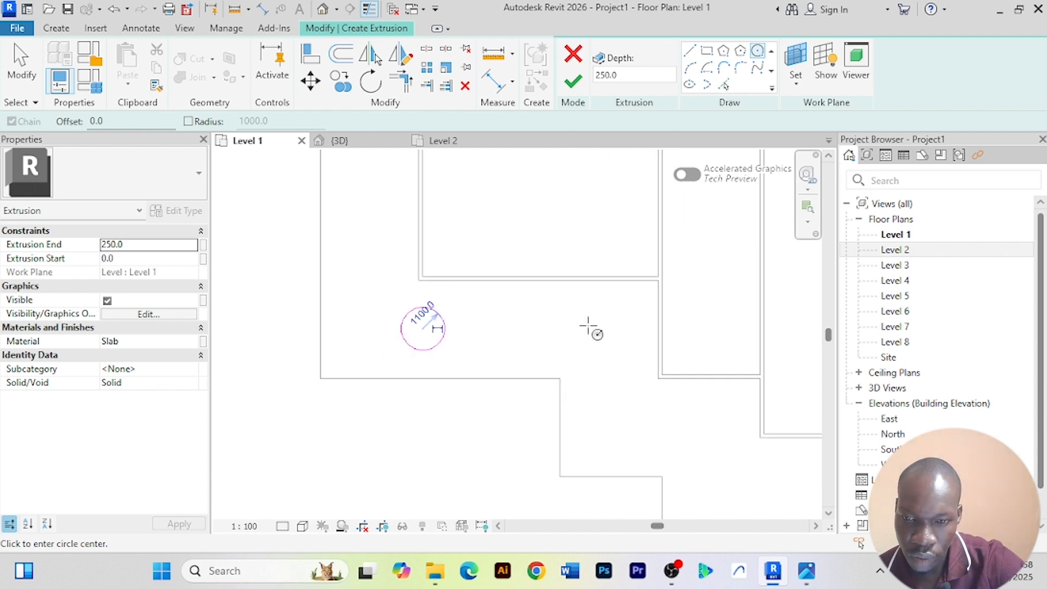
left_click(574, 82)
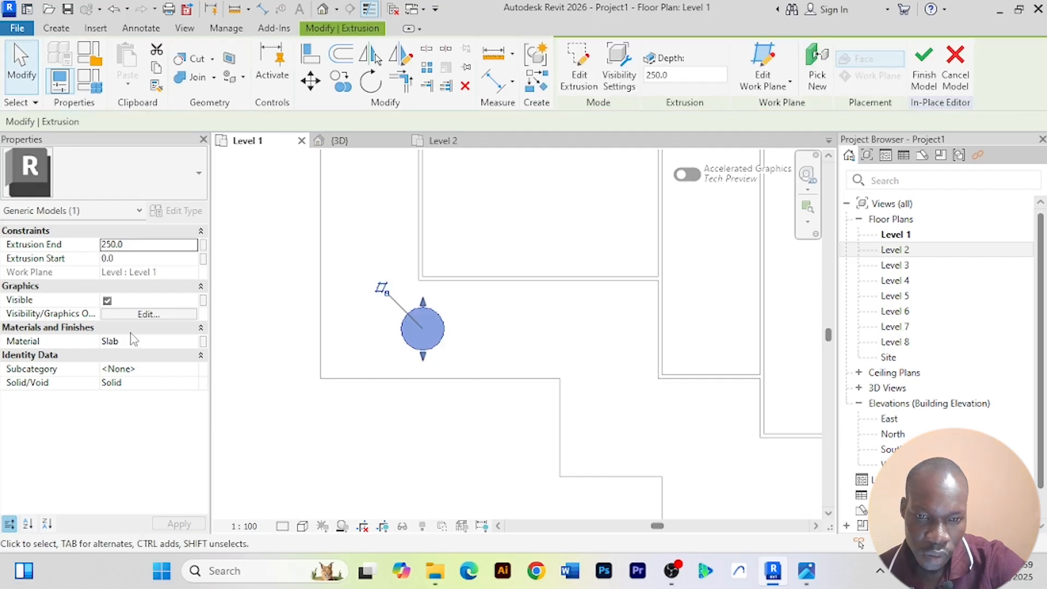
Open the material settings of the circular extrusion and search the project materials for "conc"
left_click(189, 341)
left_click(204, 342)
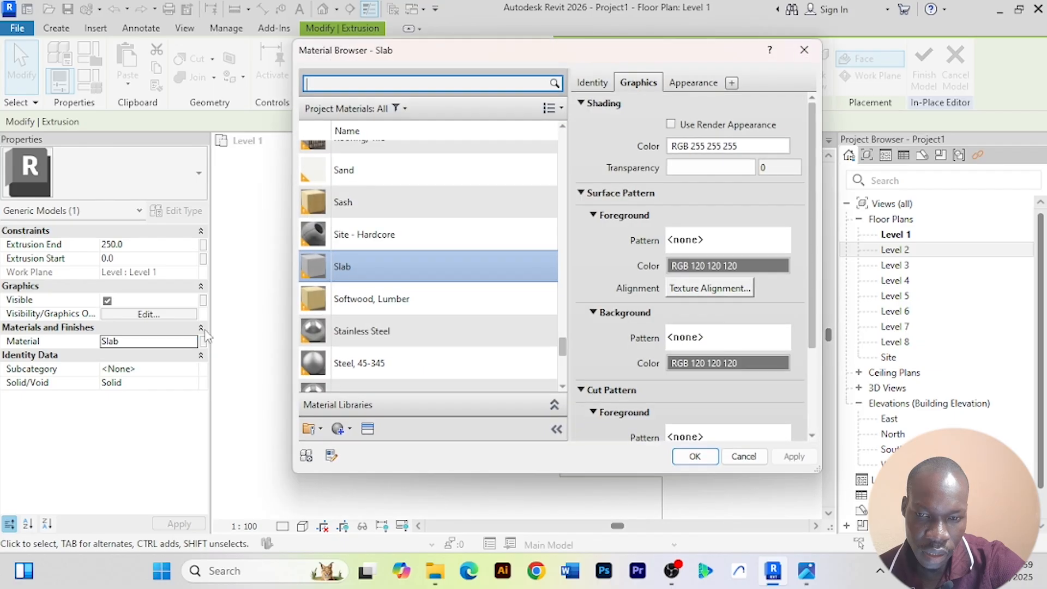
scroll(409, 327, "up", 1)
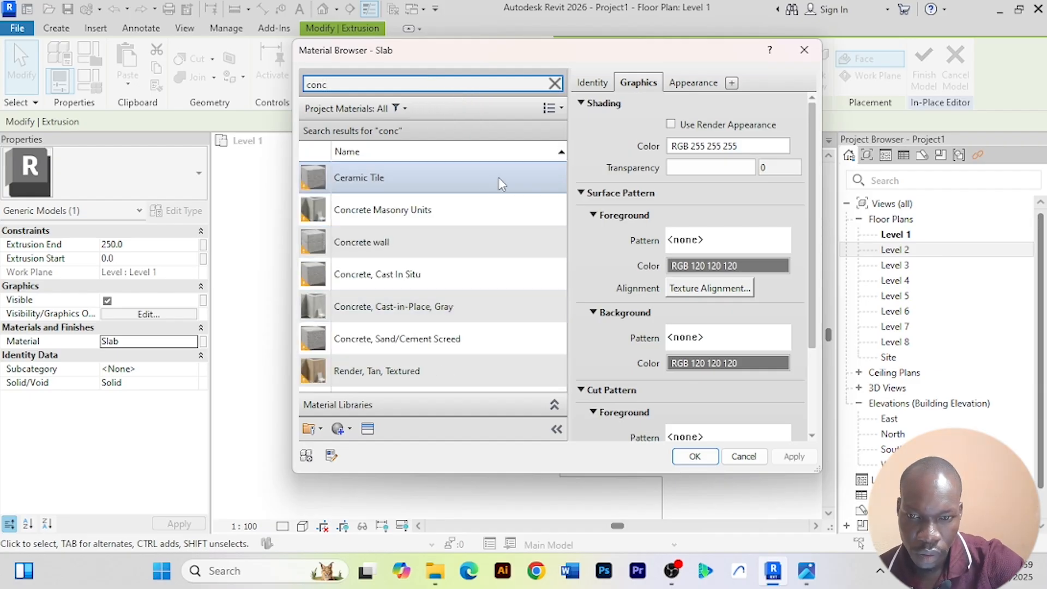
Assign the Ceramic Tile material to the circular extrusion and finish the in-place model
left_click(498, 178)
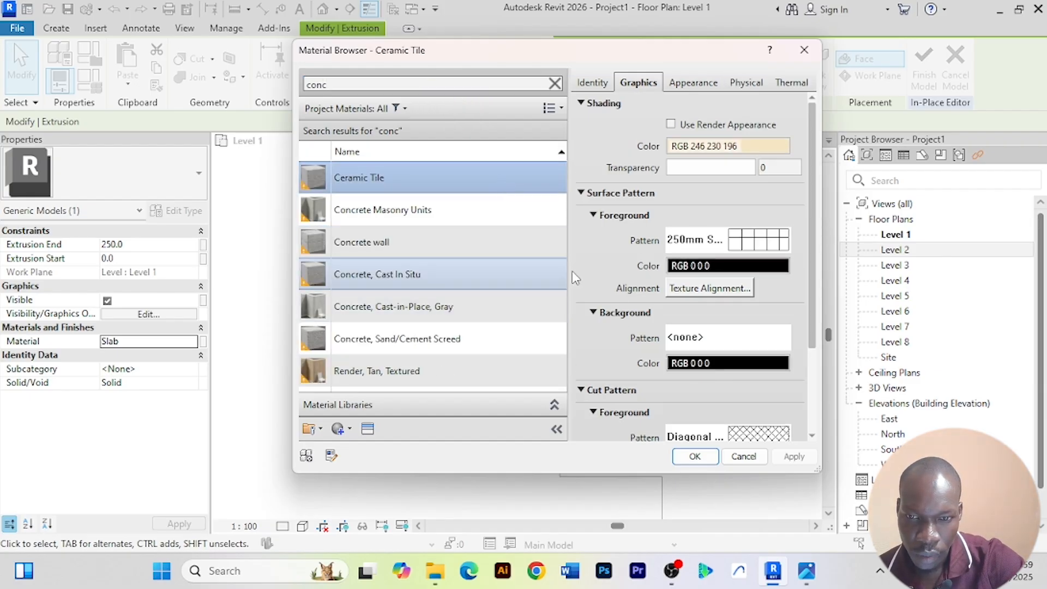
left_click(702, 461)
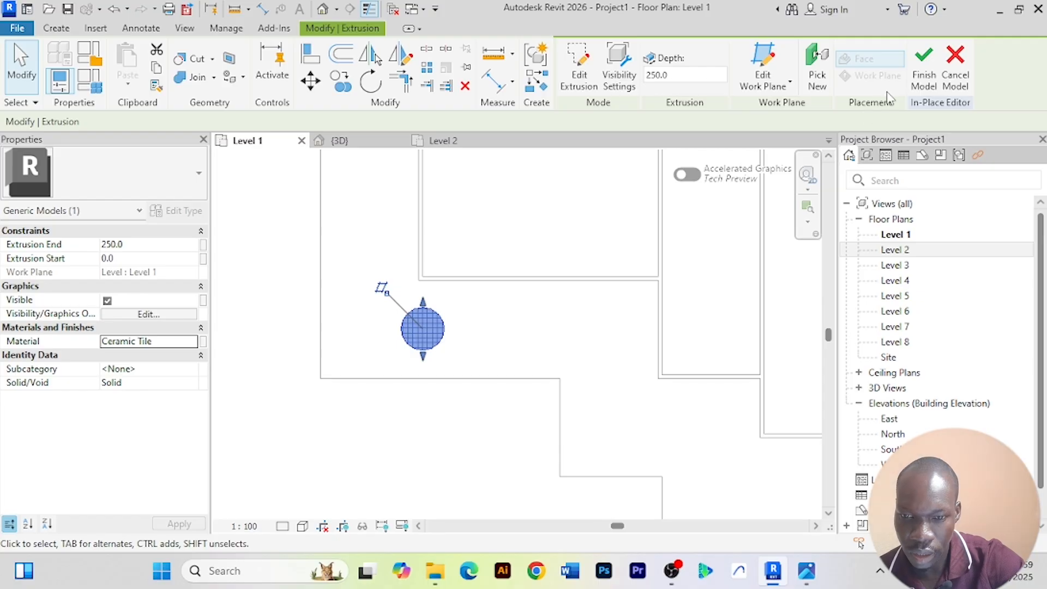
left_click(923, 74)
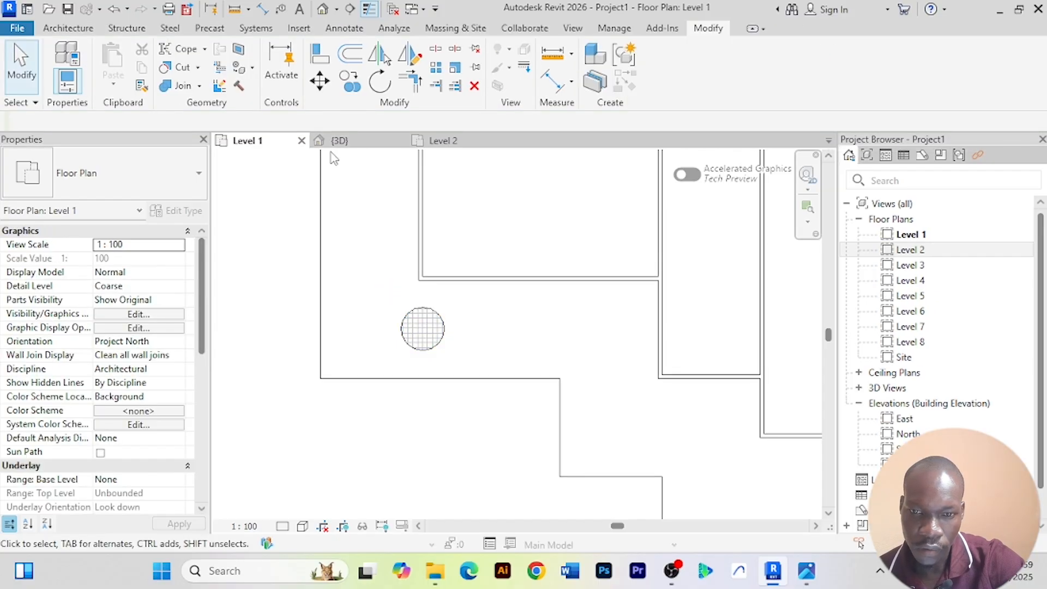
In the 3D view, stretch the circular extrusion upward until its top meets the underside of the overhanging slab
left_click(349, 143)
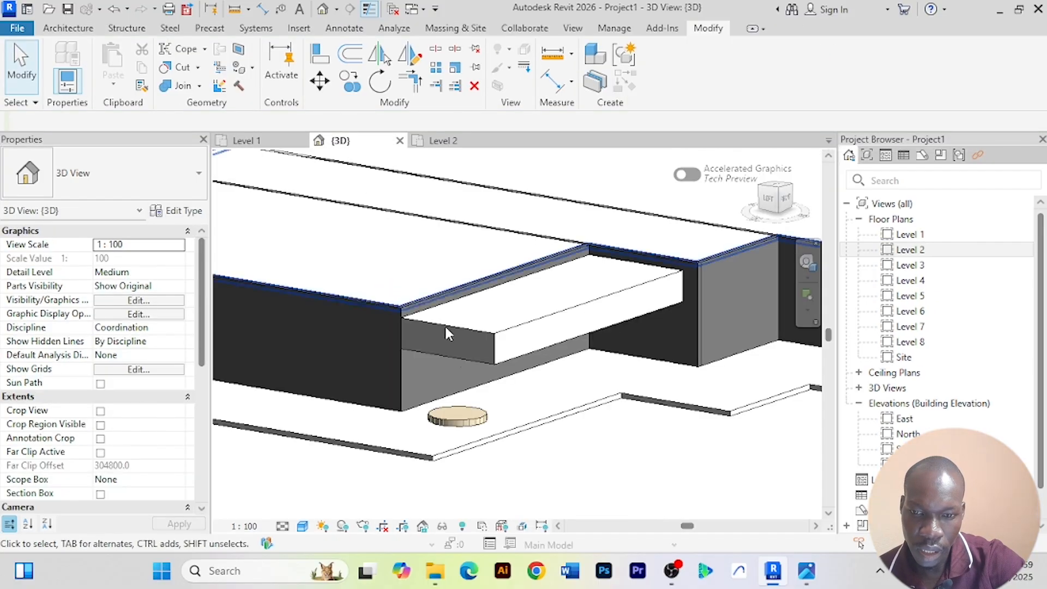
scroll(463, 427, "up", 4)
left_click(463, 427)
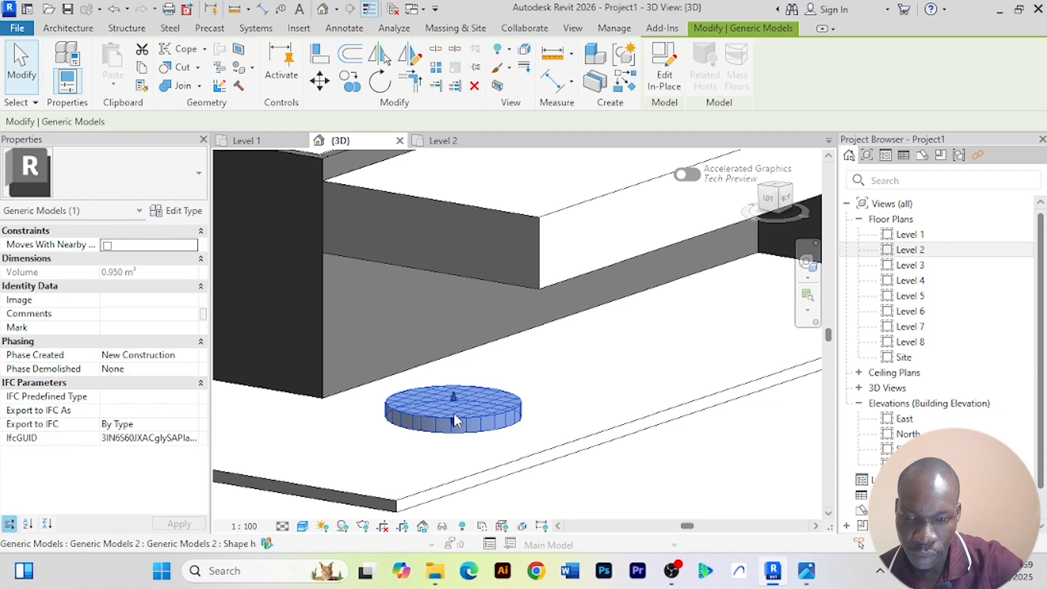
scroll(455, 406, "up", 2)
left_click_drag(455, 389, 453, 212)
middle_click_drag(561, 320, 620, 327, "shift")
scroll(499, 246, "up", 2)
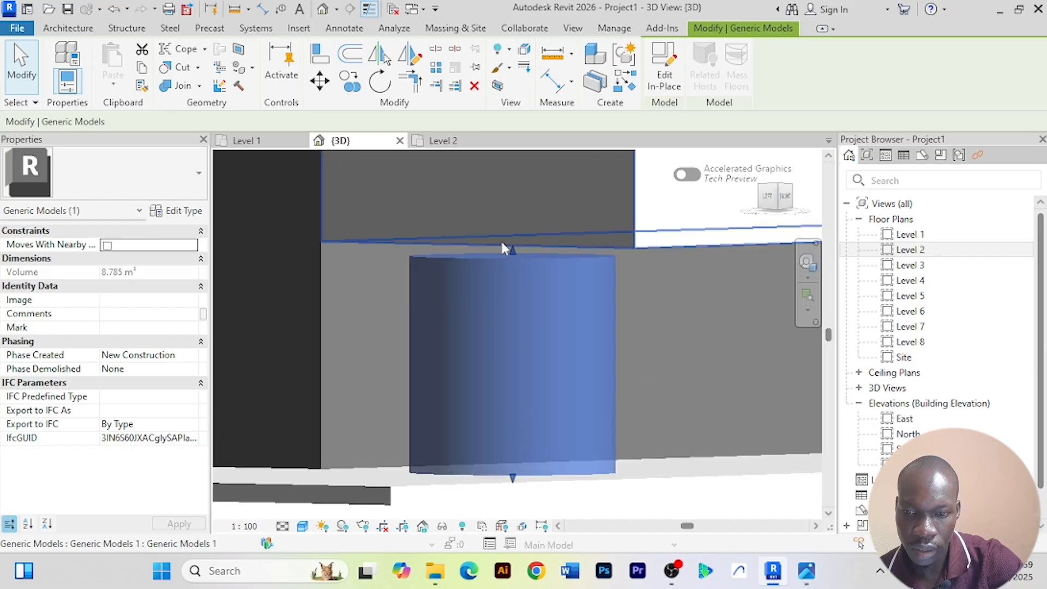
left_click_drag(511, 246, 512, 242)
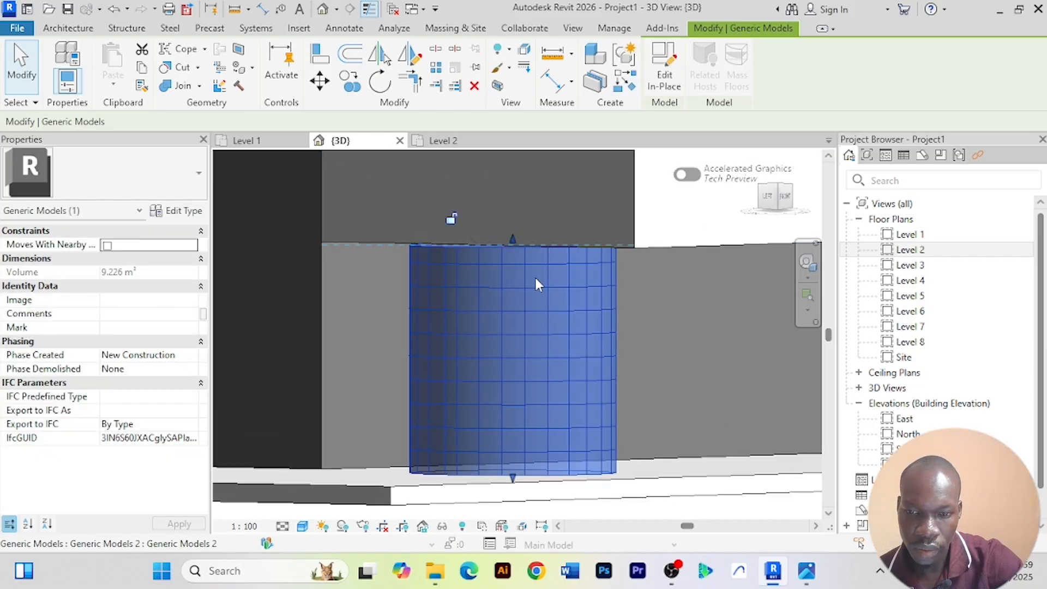
scroll(582, 344, "down", 4)
middle_click_drag(614, 410, 589, 478, "shift")
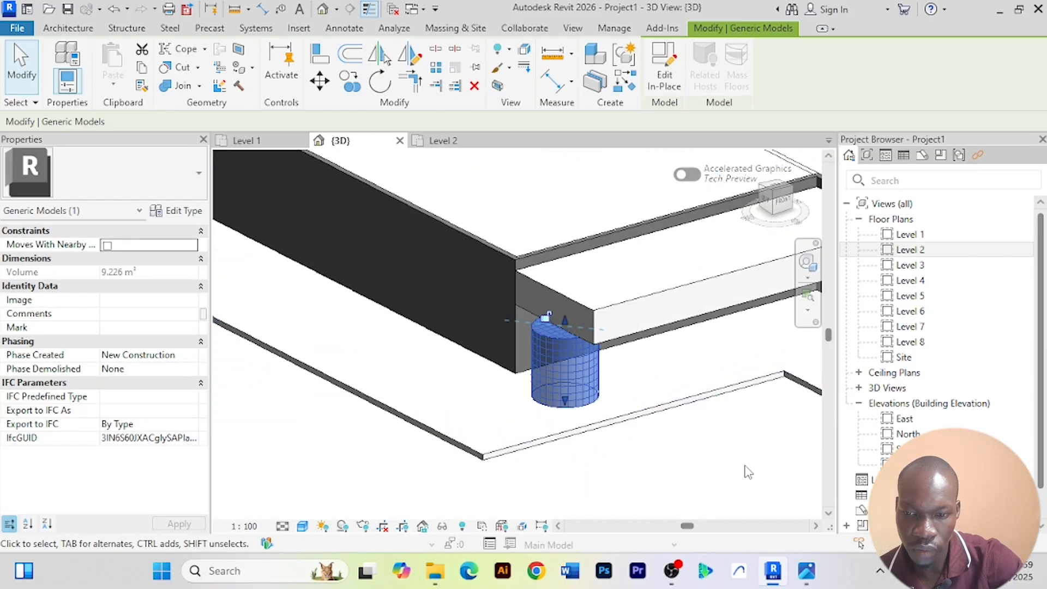
left_click(745, 467)
Edit the column's extrusion sketch in the Level 1 plan and set the circle's radius to 600
scroll(576, 378, "up", 4)
scroll(605, 386, "down", 3)
middle_click_drag(604, 387, 528, 319, "shift")
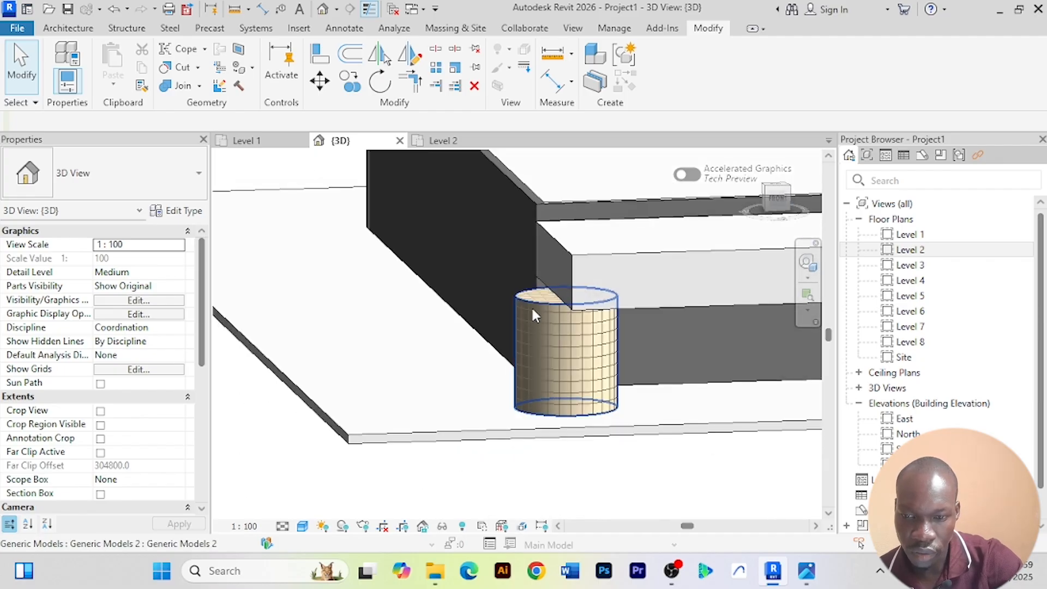
left_click(531, 306)
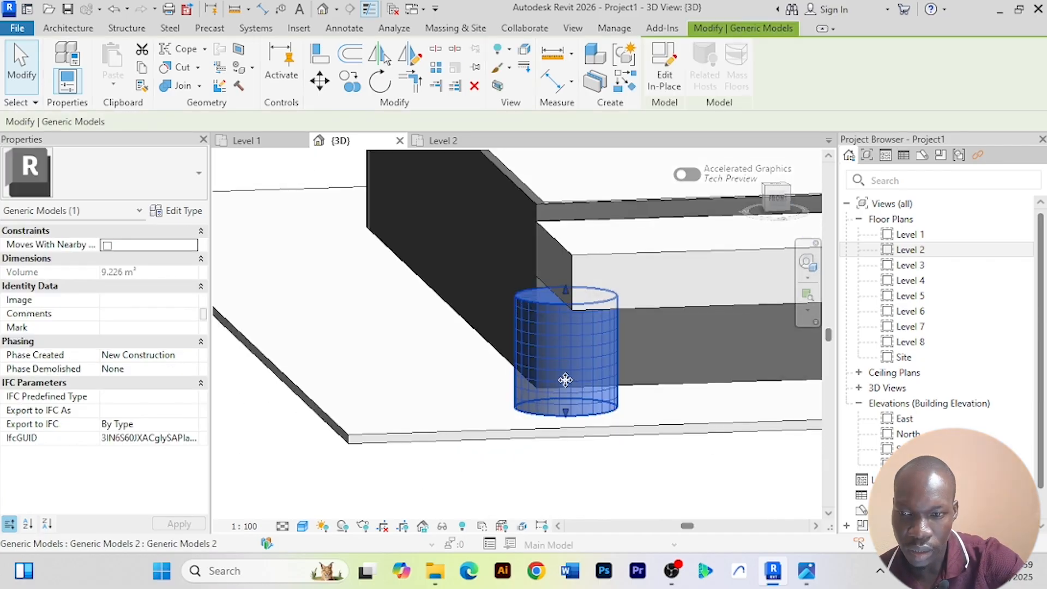
left_click(665, 68)
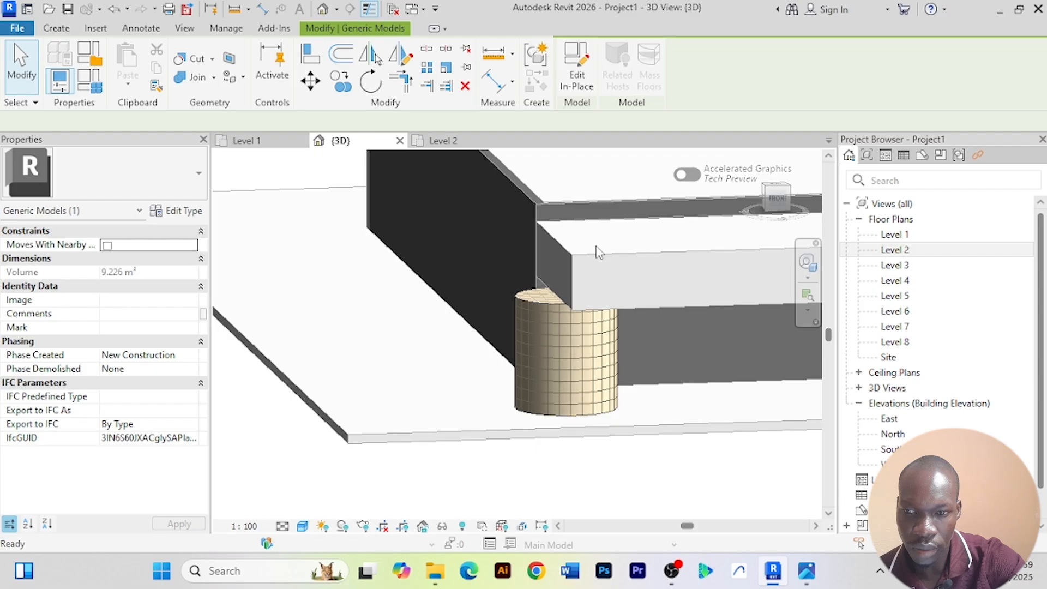
left_click(535, 310)
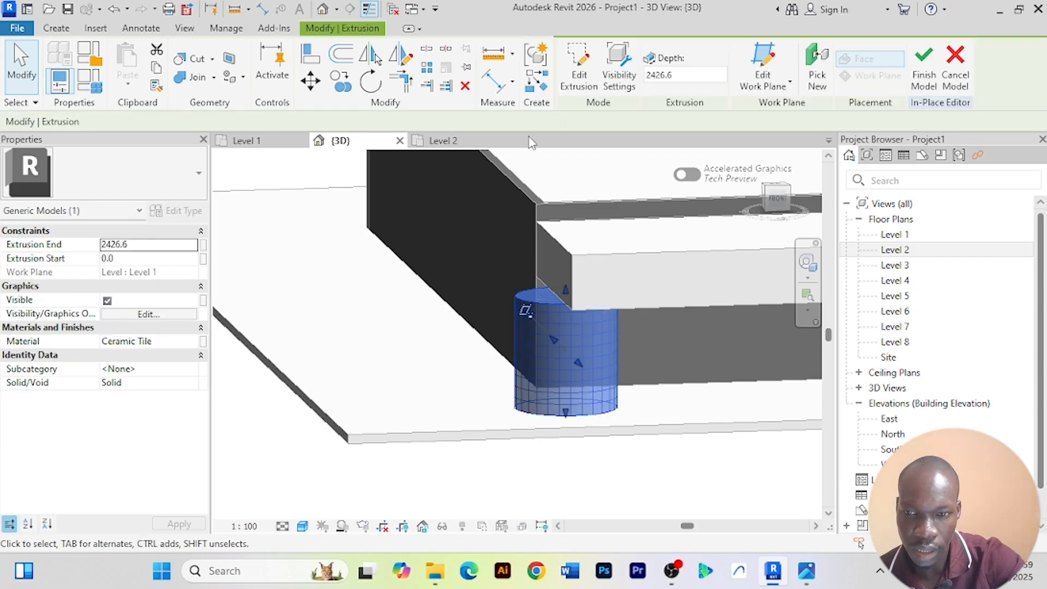
left_click(577, 79)
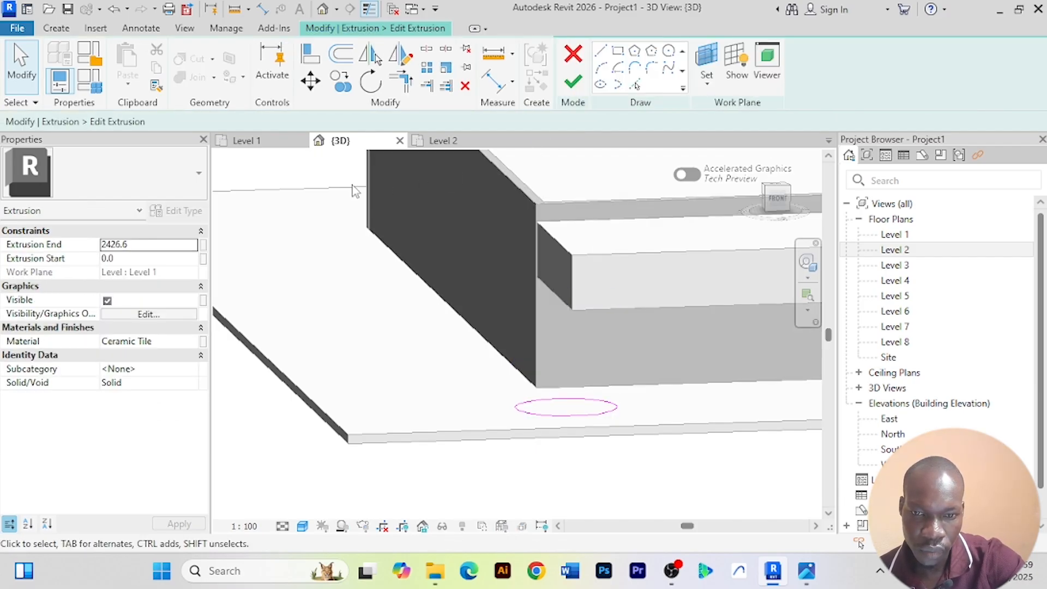
left_click(248, 141)
scroll(431, 300, "up", 3)
left_click(431, 300)
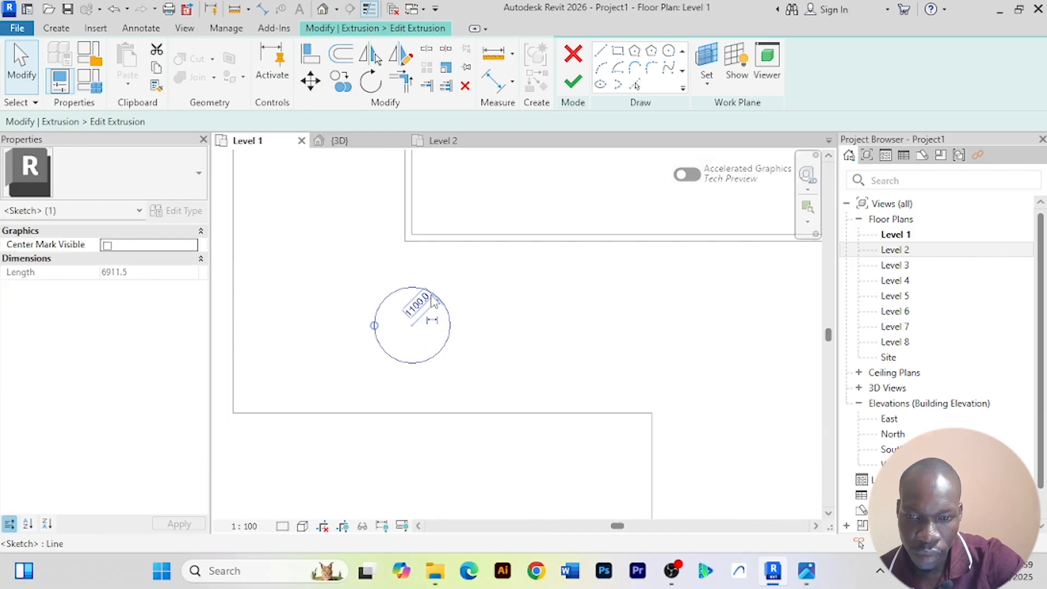
scroll(415, 302, "up", 1)
left_click(403, 302)
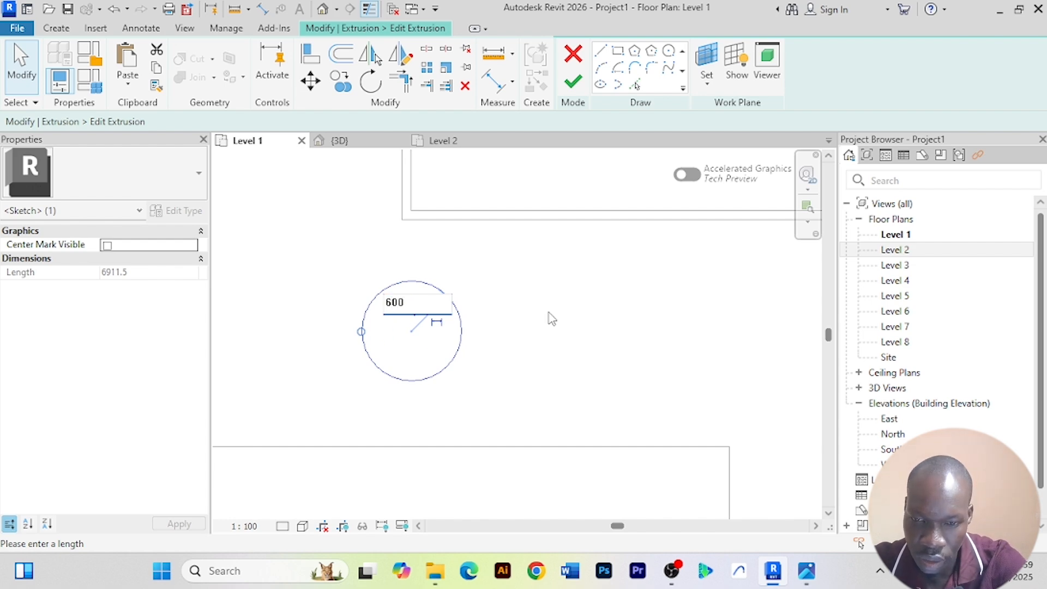
key("Return")
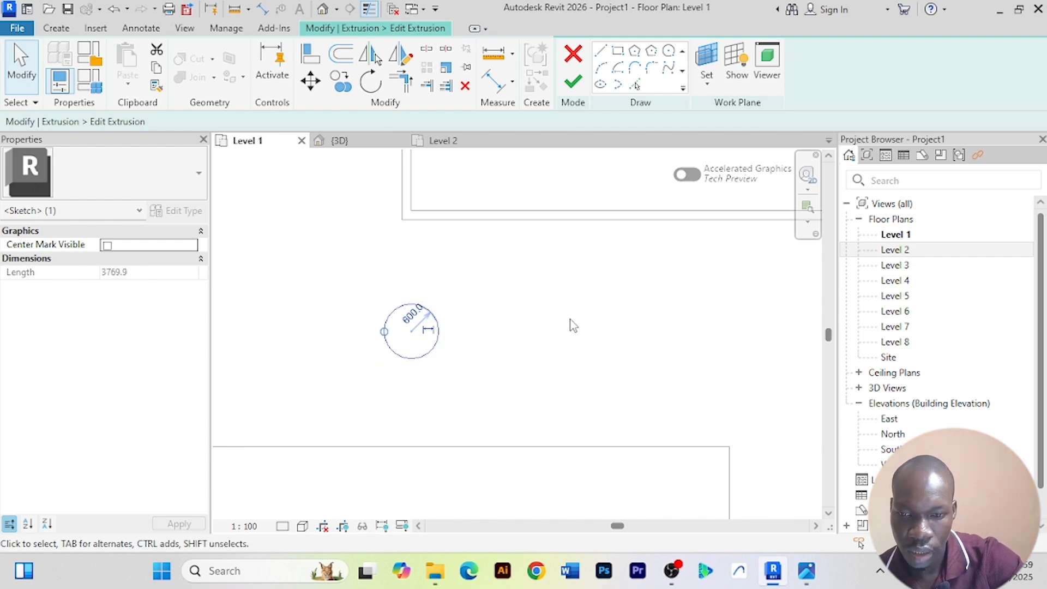
Nudge the circle right and down toward the floor slab's lower edge, finishing the sketch and in-place model
key("Right")
key("Right")
key("Right")
key("Right")
key("Right")
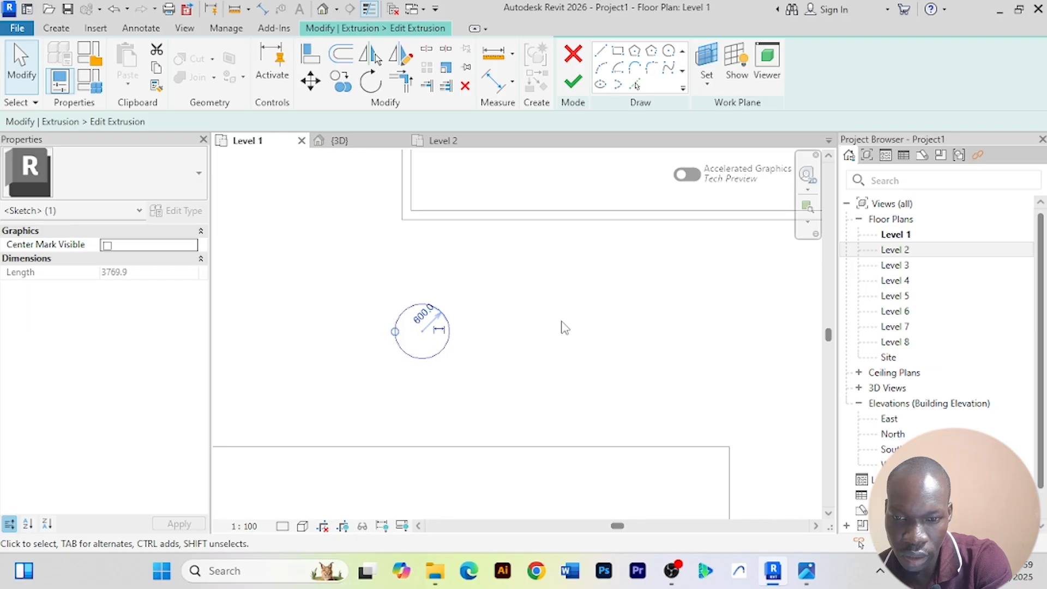
key("Down")
key("Down")
key("Down")
key("Down")
key("Down")
key("Down")
key("Down")
key("Down")
key("Down")
key("Down")
key("Down")
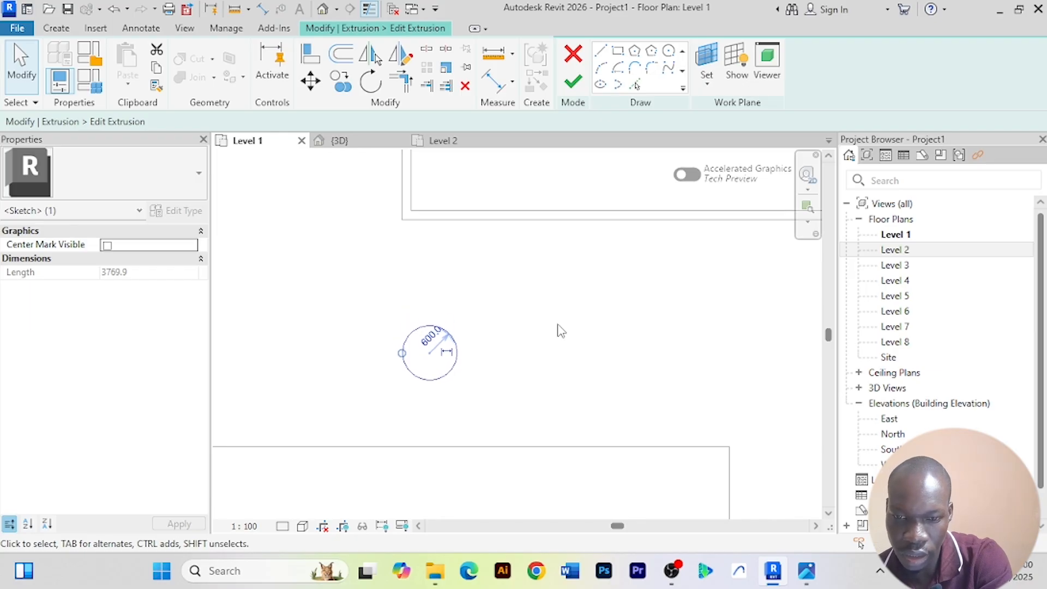
key("Down")
key("Down")
key("Down")
key("Down")
key("Down")
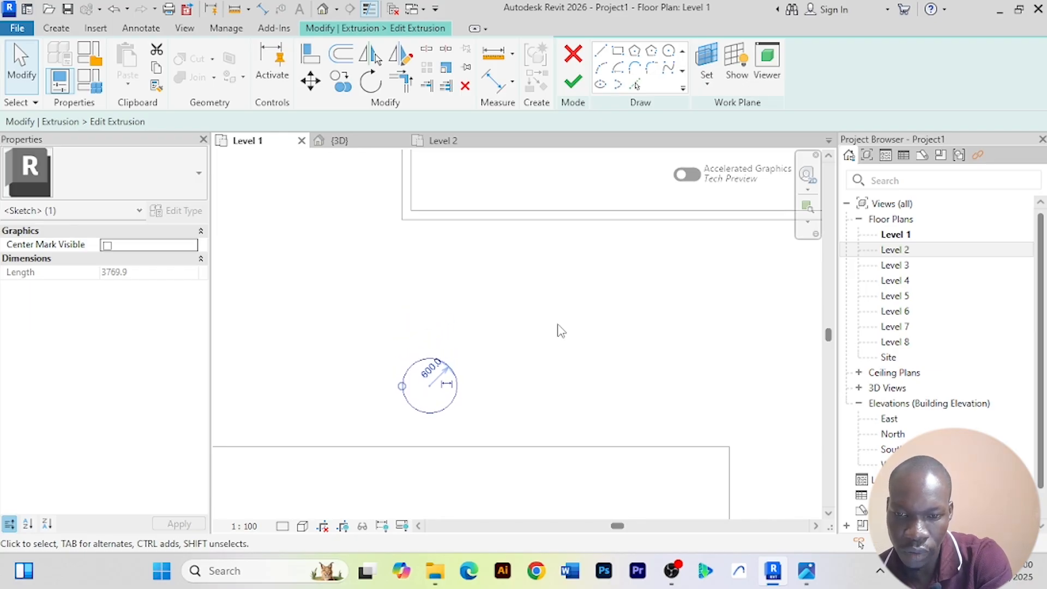
left_click(574, 82)
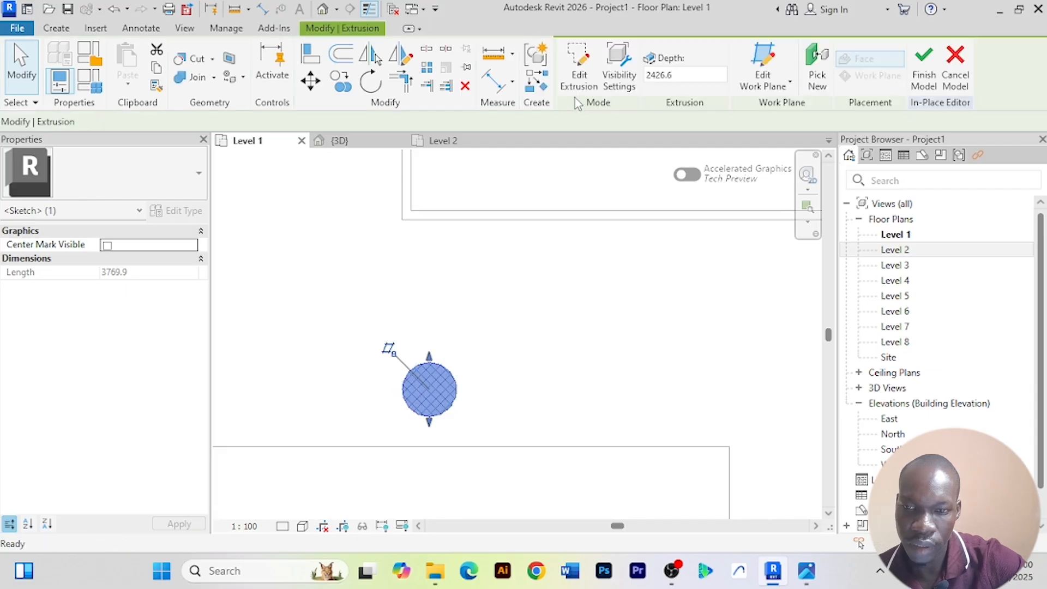
left_click(670, 293)
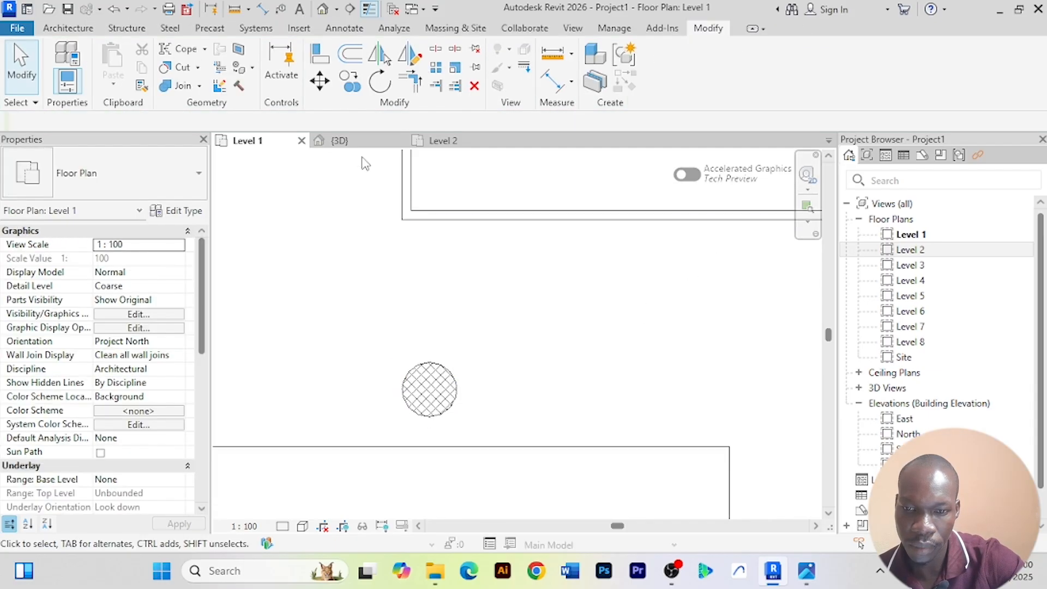
Check the column in 3D, reopen its extrusion sketch in the Level 1 plan and set the circle's radius to 500
left_click(341, 140)
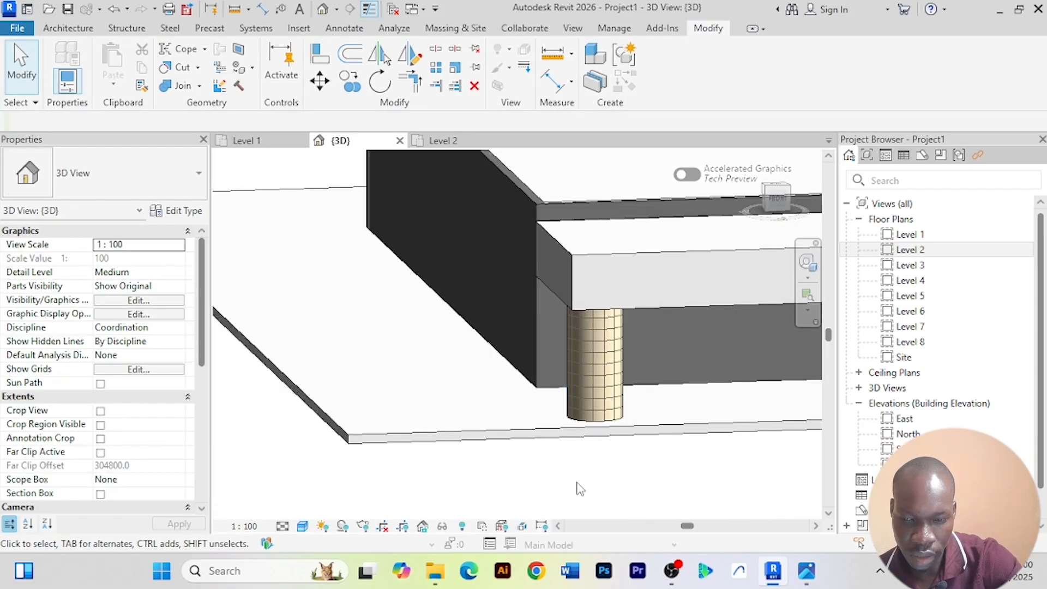
middle_click_drag(580, 489, 441, 465, "shift")
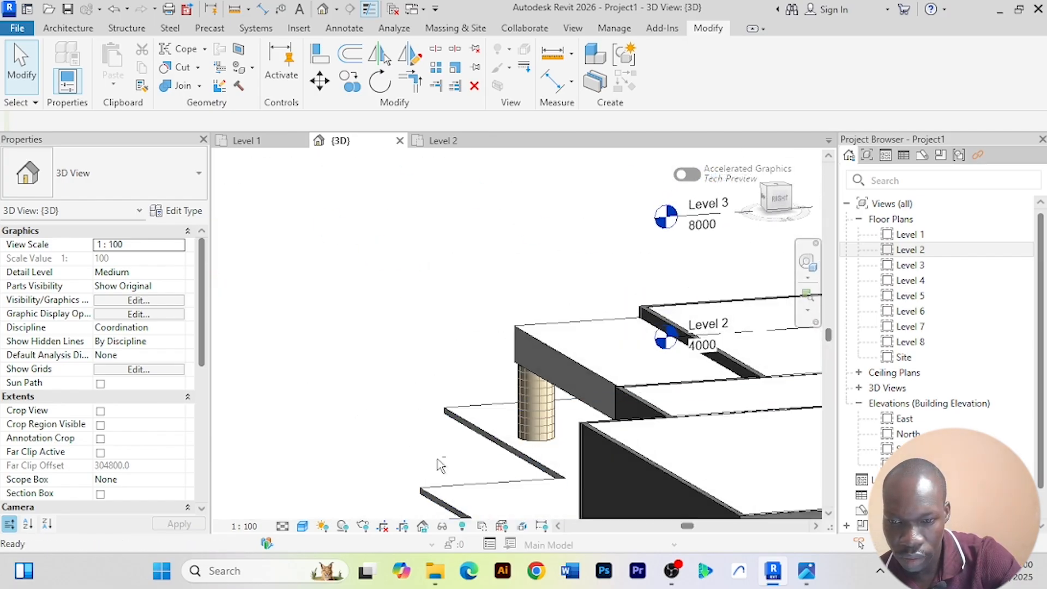
scroll(530, 351, "up", 5)
middle_click_drag(506, 337, 555, 362, "shift")
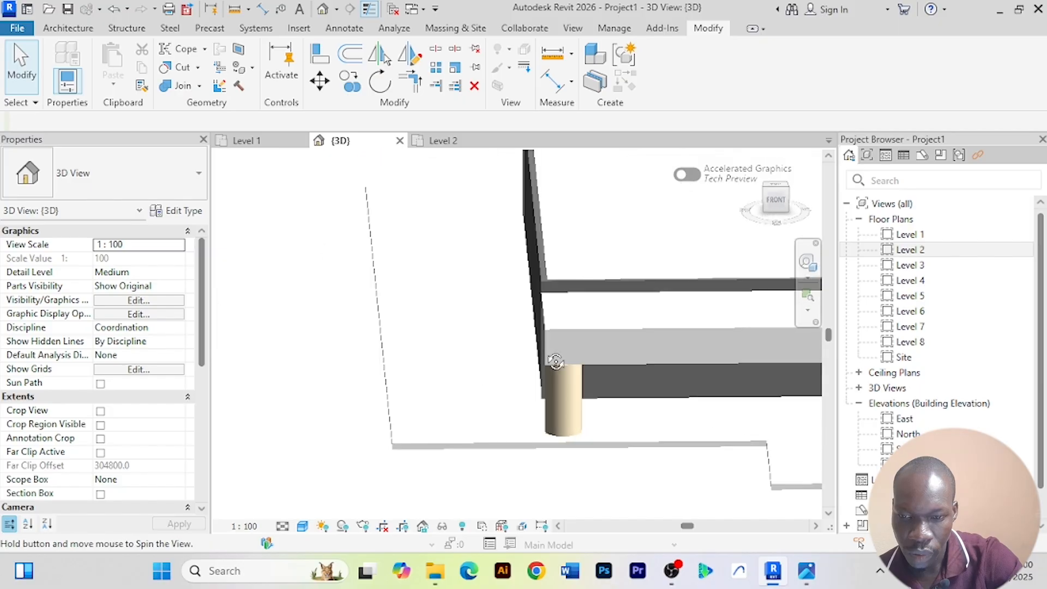
left_click(581, 381)
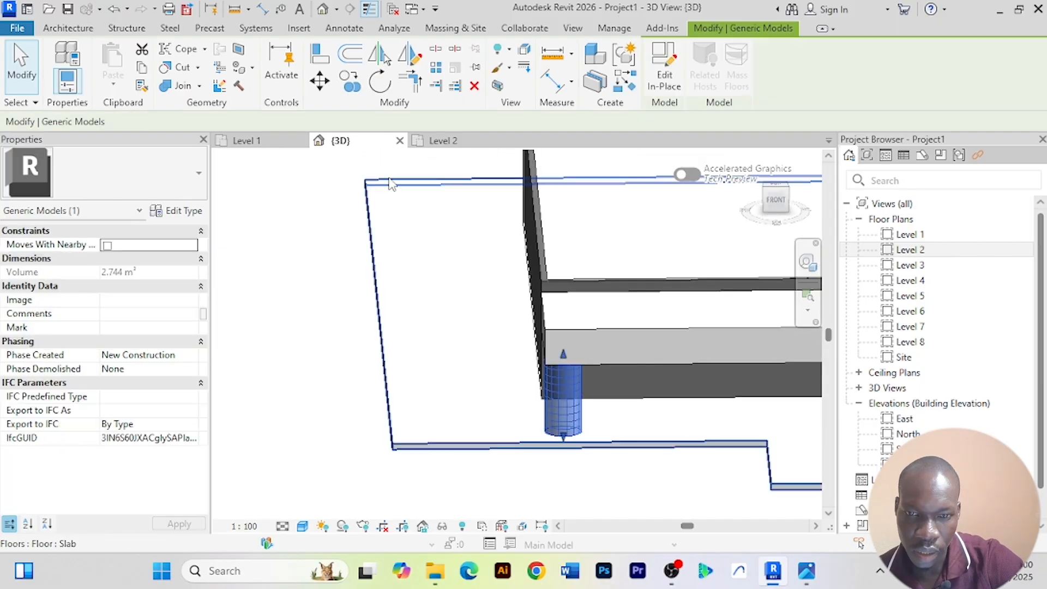
left_click(675, 89)
left_click(570, 405)
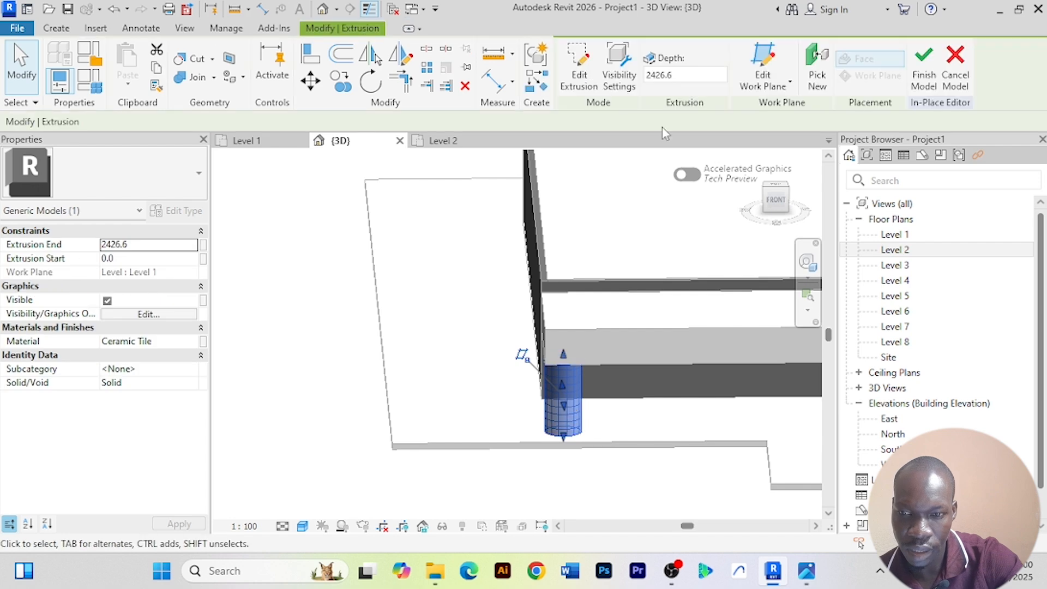
left_click(582, 87)
left_click(250, 141)
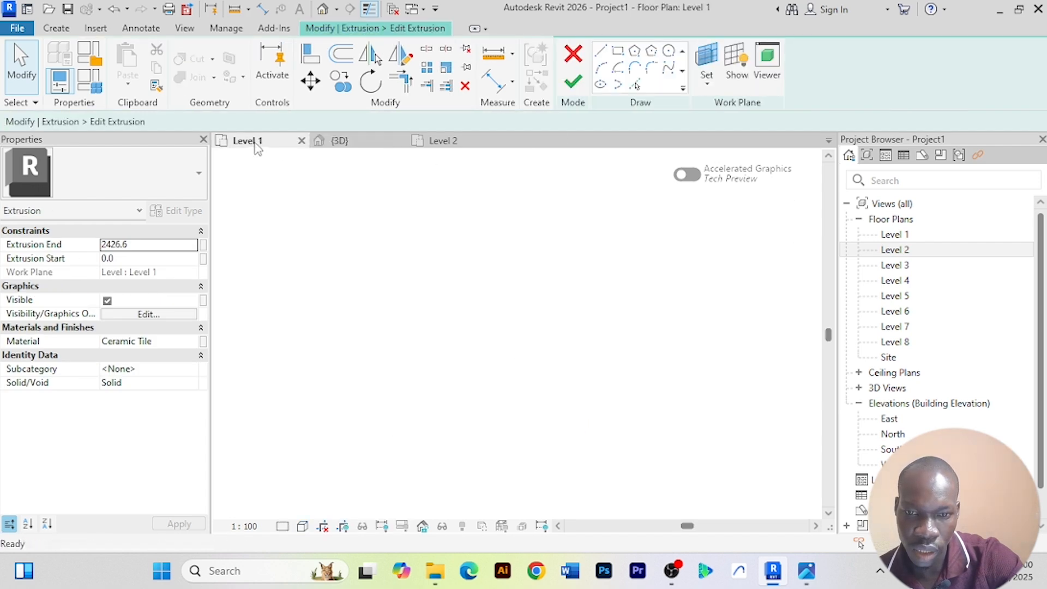
left_click_drag(561, 433, 301, 324)
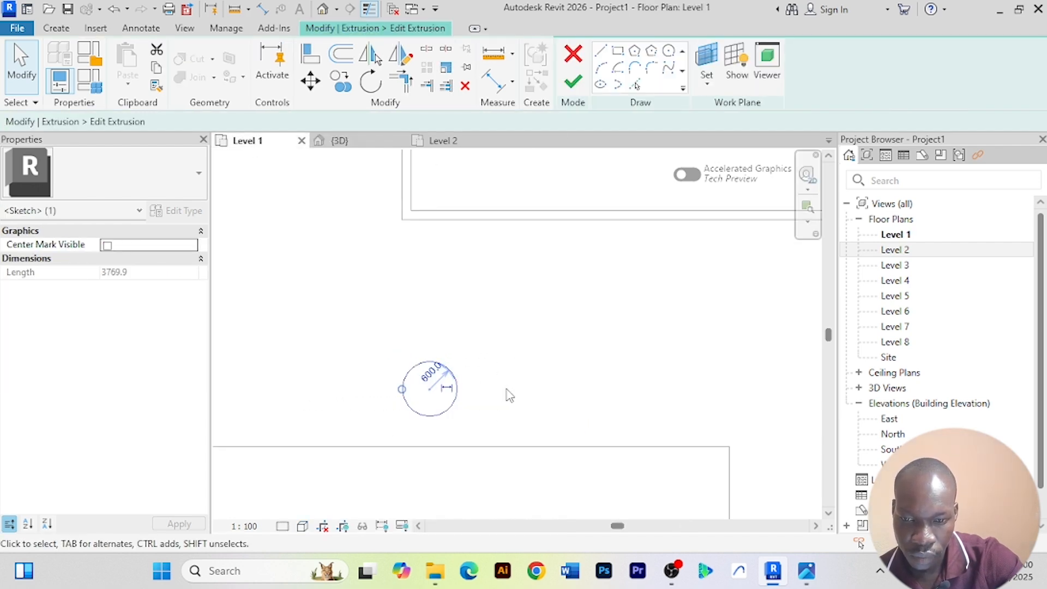
left_click(430, 370)
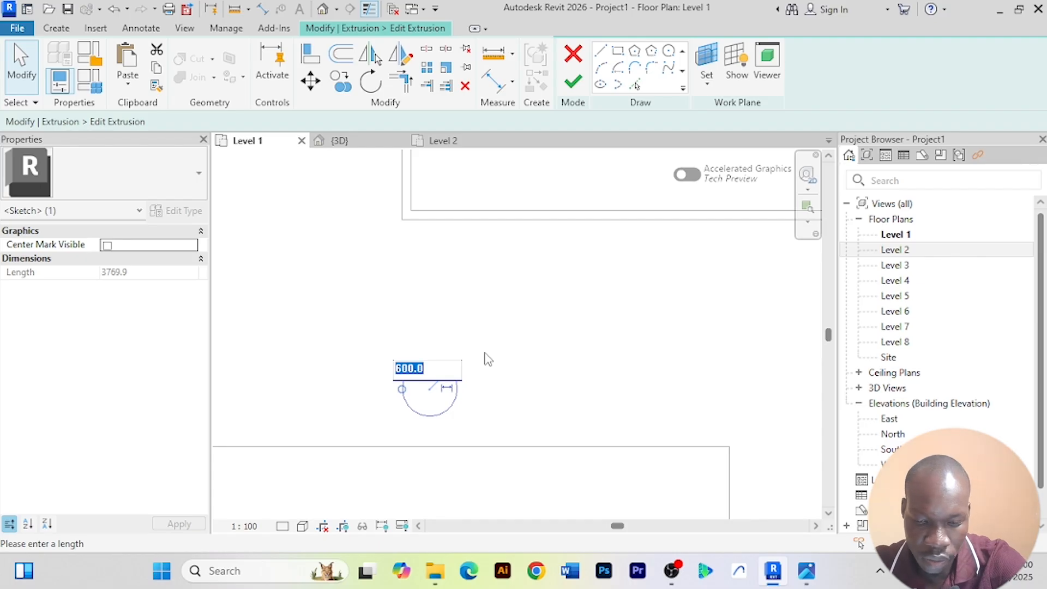
type("500")
key("Return")
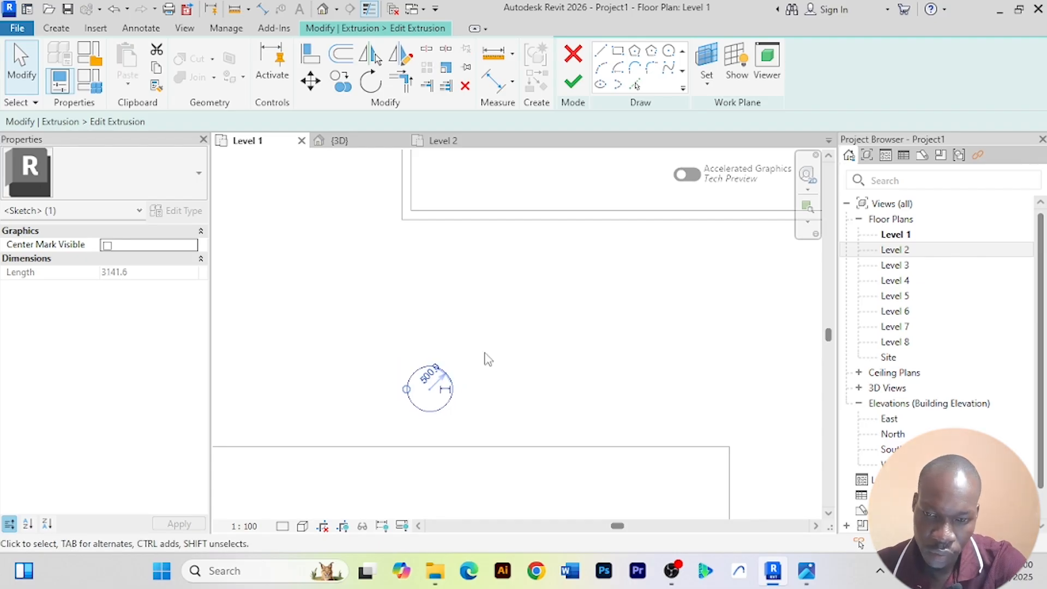
Copy the column's circle horizontally about 9600 along the building's front in the extrusion sketch
left_click(533, 374)
scroll(557, 371, "down", 2)
middle_click_drag(567, 377, 540, 379)
left_click_drag(510, 403, 376, 327)
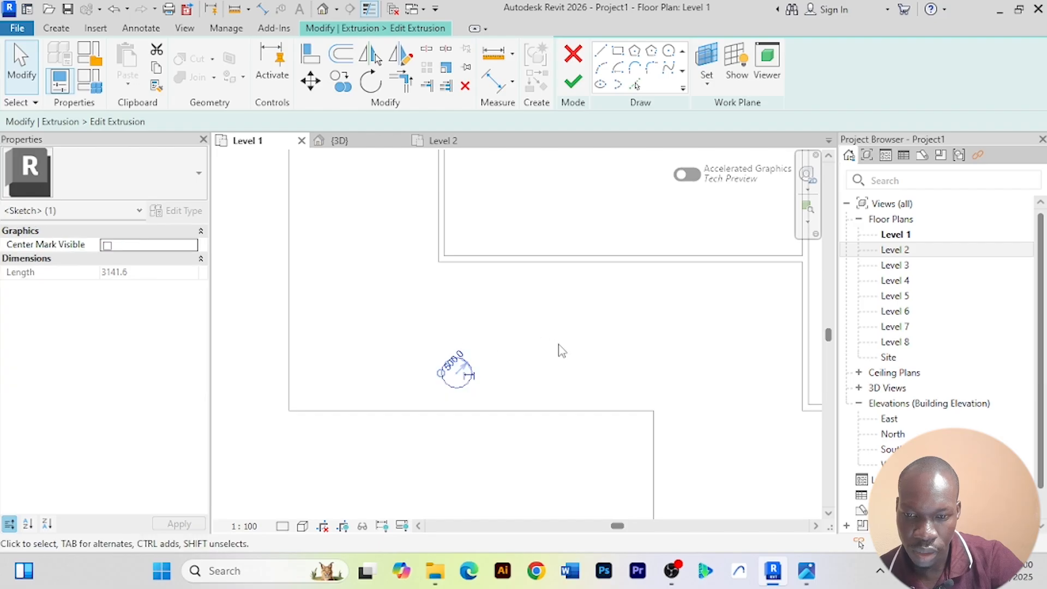
middle_click_drag(556, 351, 518, 352)
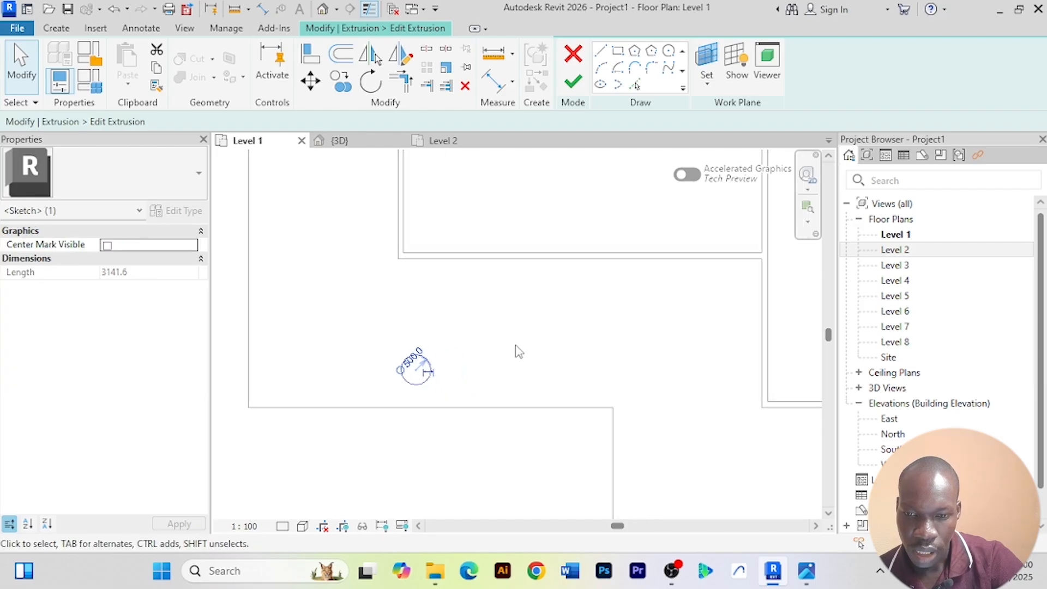
left_click(341, 80)
key("c")
key("o")
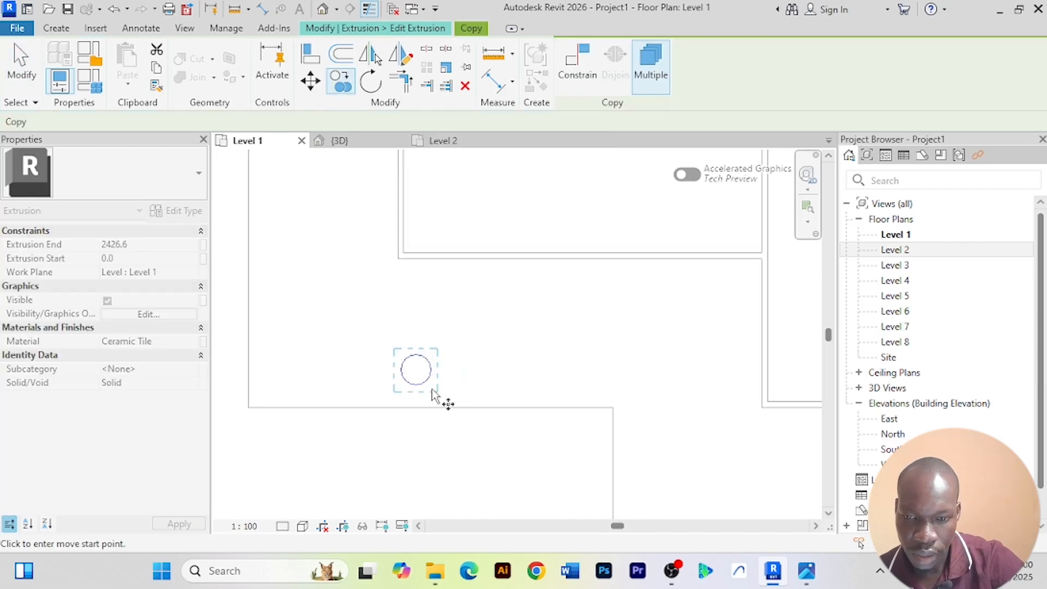
left_click(435, 389)
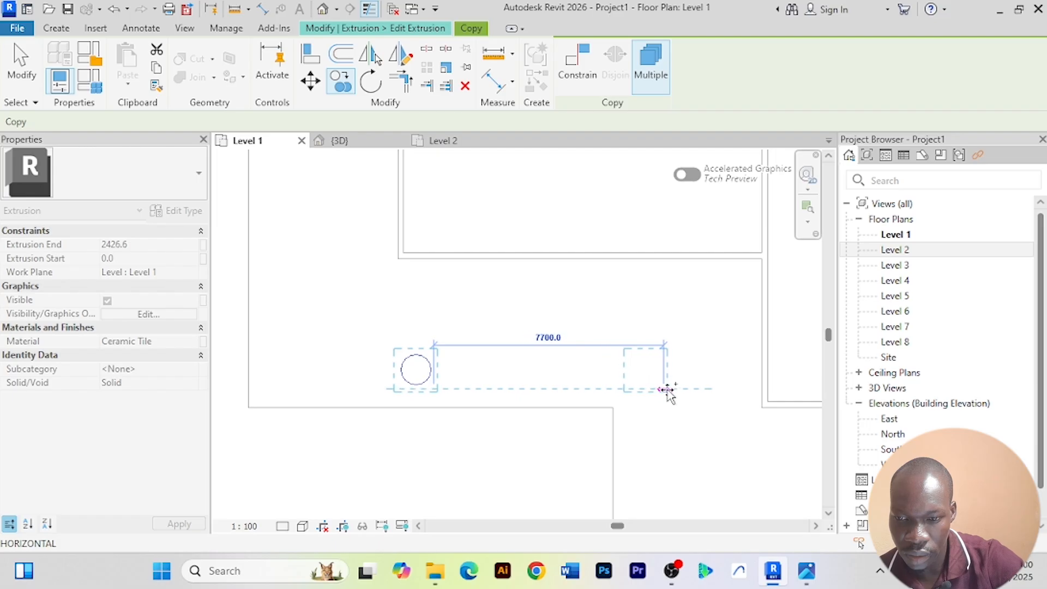
key("shift")
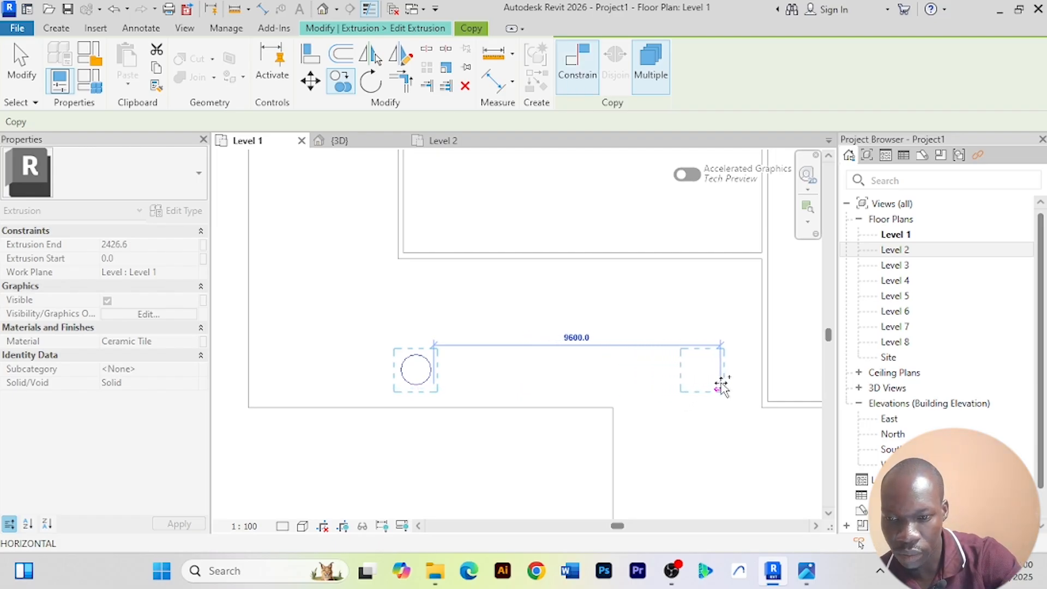
left_click(721, 386)
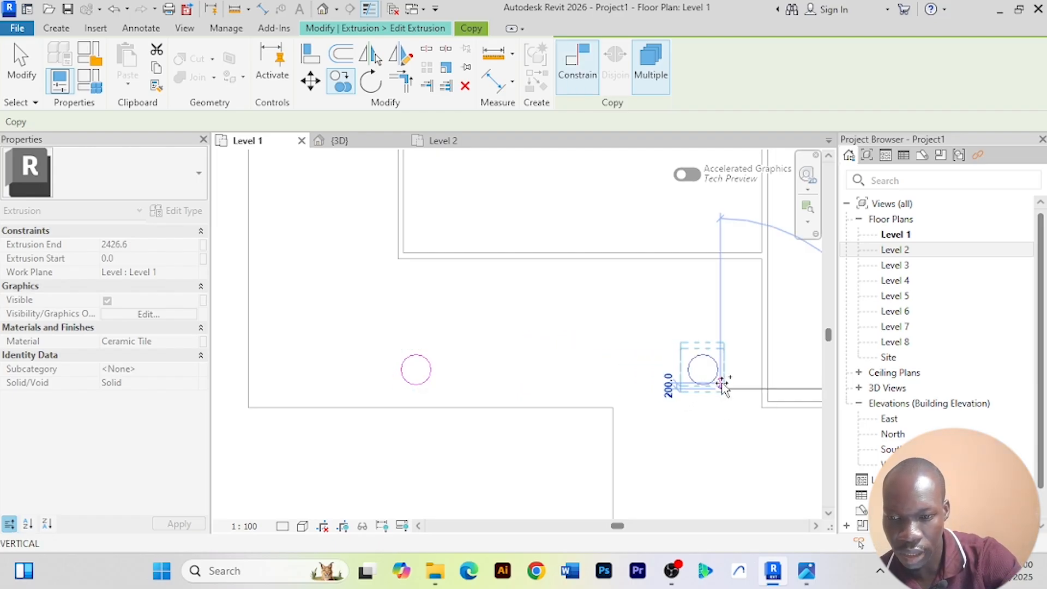
right_click(397, 315)
left_click(480, 12)
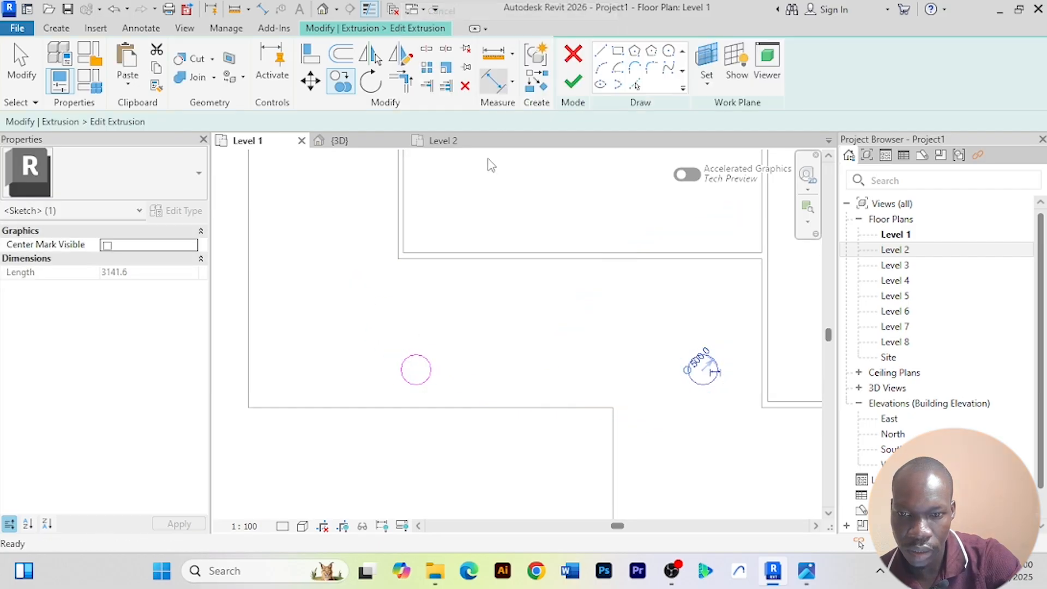
right_click(515, 320)
left_click(574, 160)
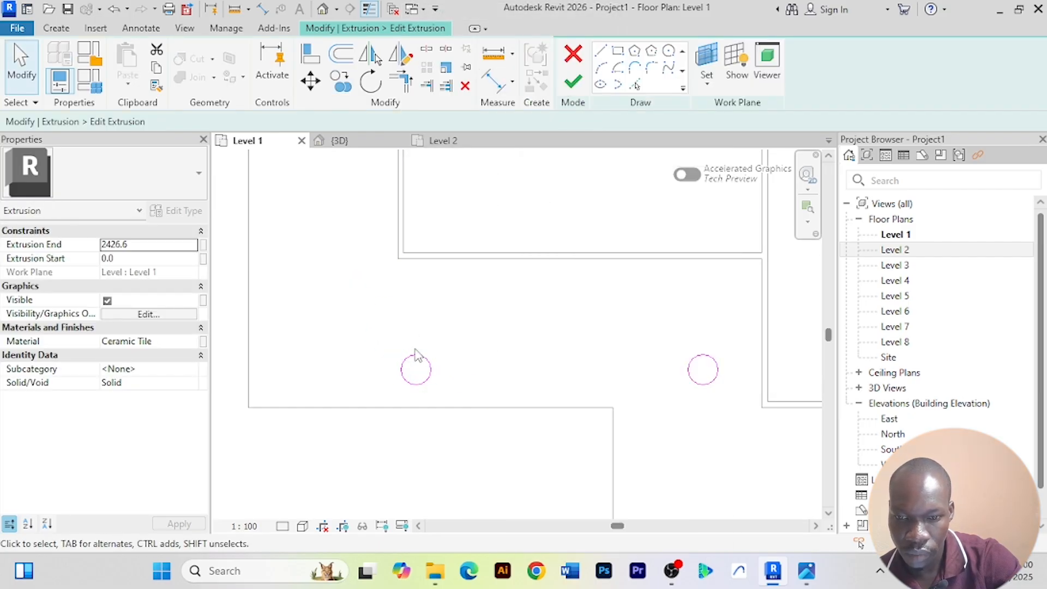
Finish the two-circle extrusion sketch and the in-place model, and view both columns under the slab in 3D
left_click(582, 83)
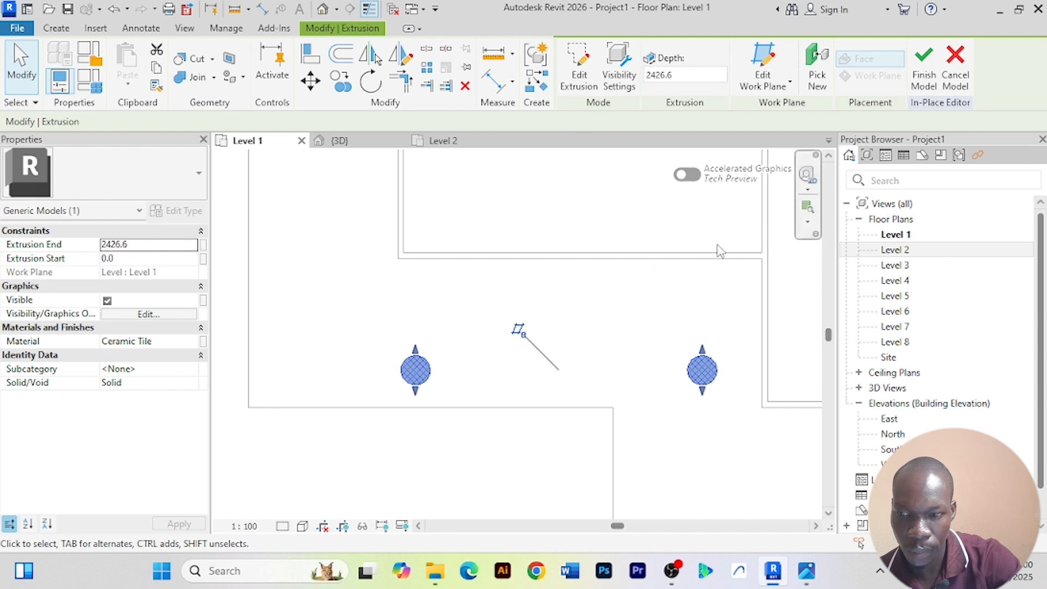
left_click(930, 73)
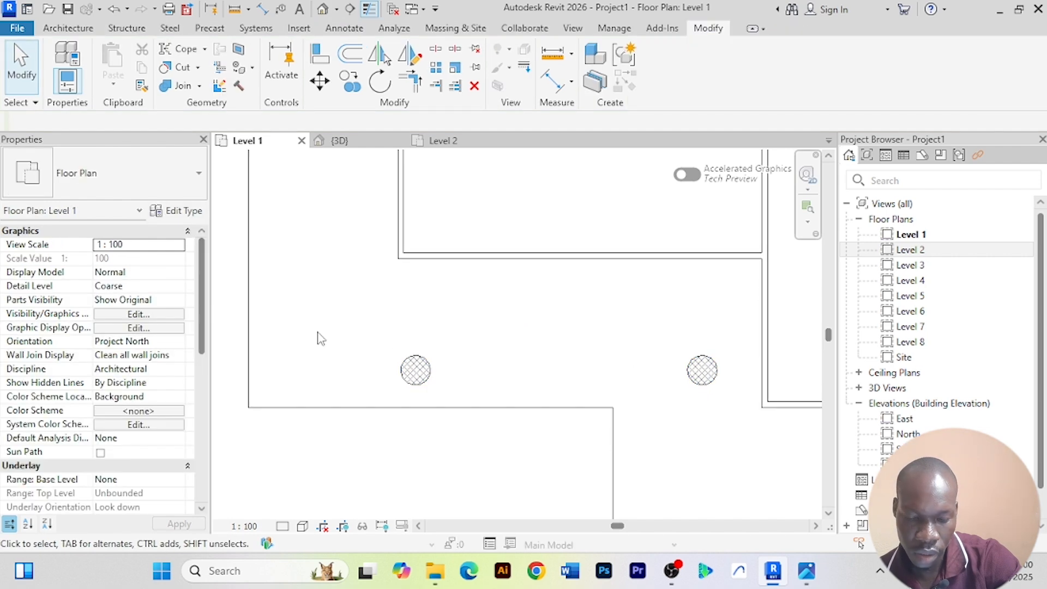
scroll(319, 336, "down", 1)
left_click(340, 141)
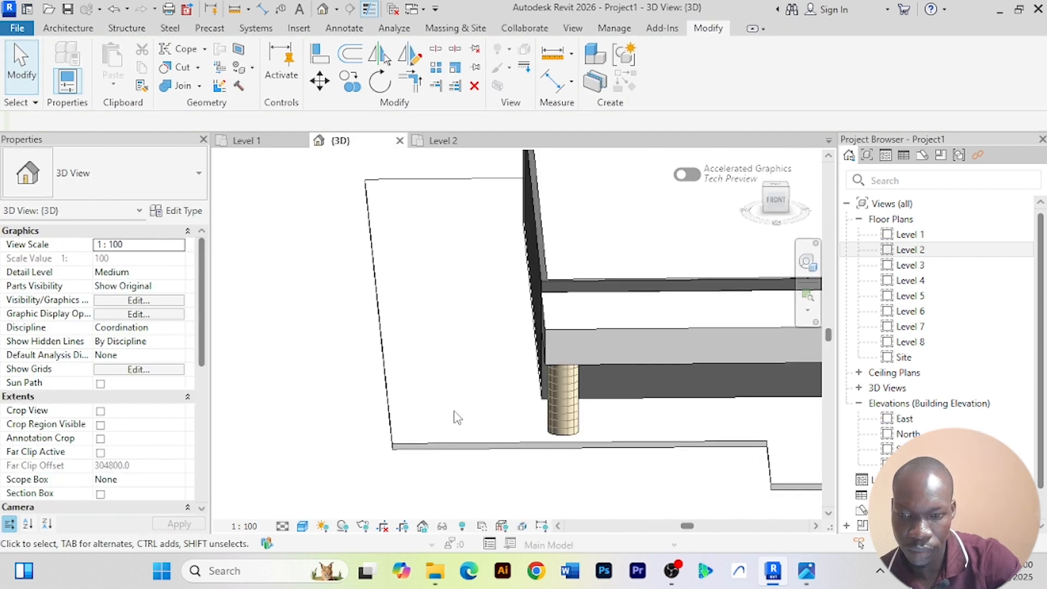
scroll(456, 415, "down", 3)
middle_click_drag(424, 477, 549, 388, "shift")
scroll(451, 368, "up", 3)
scroll(458, 360, "up", 2)
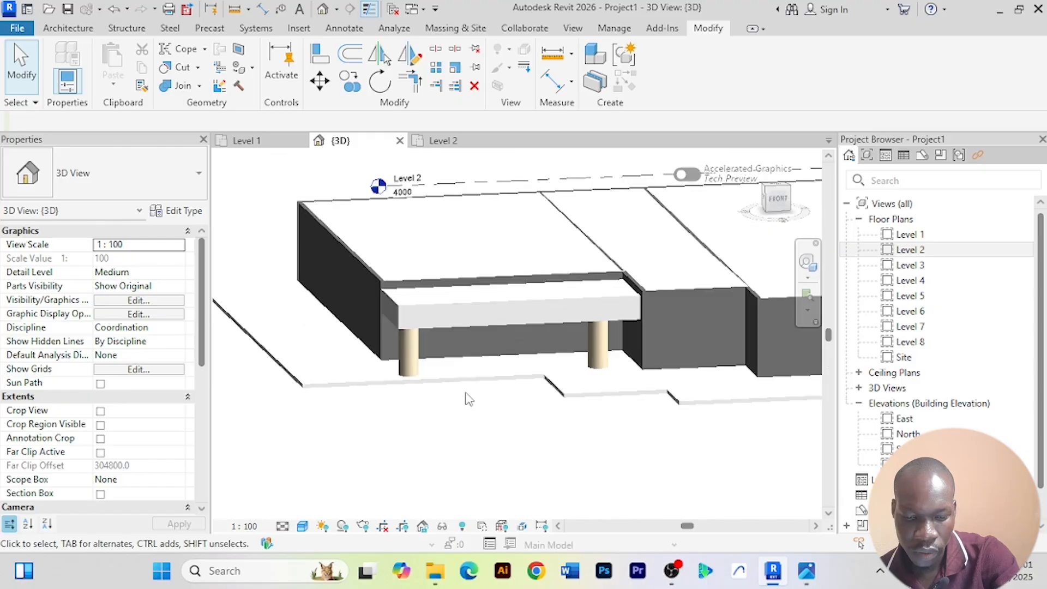
Compare the canopy and its two columns in 3D with the reference image of the hospital building
key("alt+Tab")
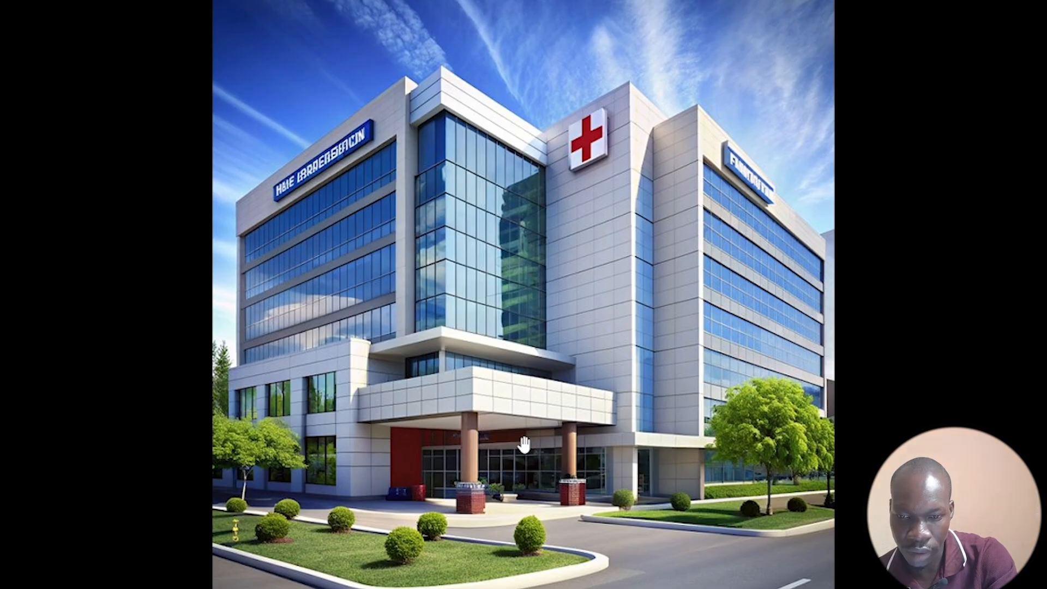
key("alt+Tab")
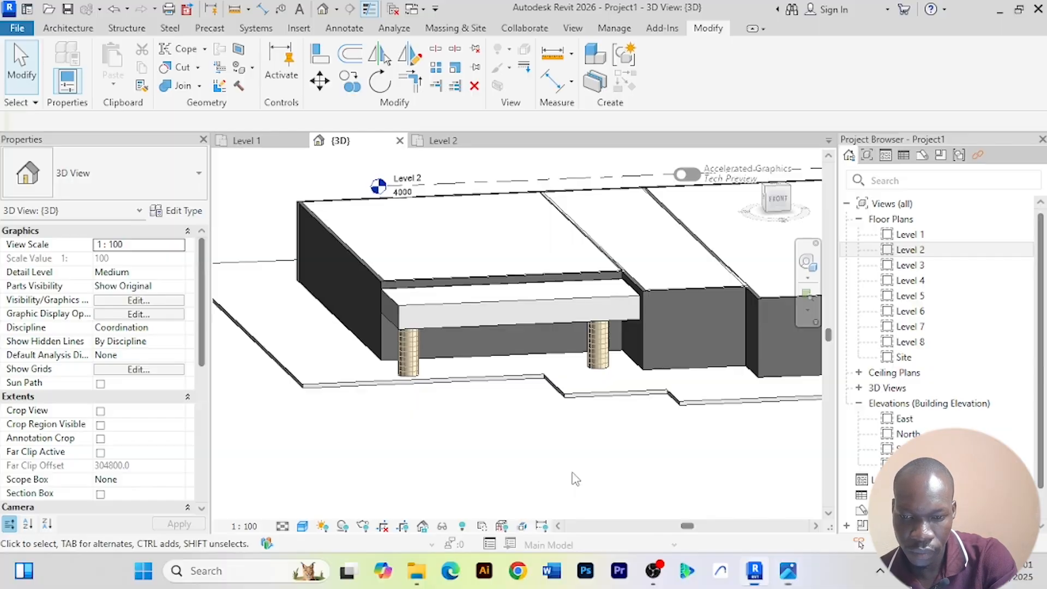
mouse_move(555, 437)
middle_mouse_down("shift")
mouse_move(552, 449)
mouse_move(636, 418)
mouse_move(596, 431)
mouse_move(615, 412)
mouse_move(613, 423)
mouse_move(483, 437)
mouse_move(563, 419)
middle_mouse_up("shift")
scroll(547, 423, "up", 2)
scroll(547, 424, "down", 2)
scroll(509, 420, "up", 6)
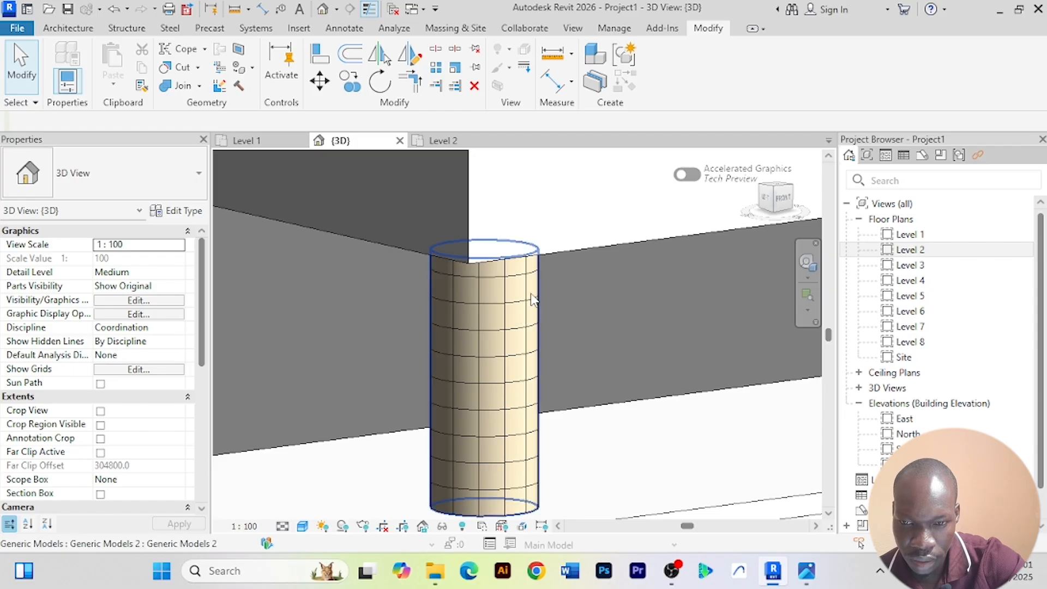
scroll(548, 322, "down", 6)
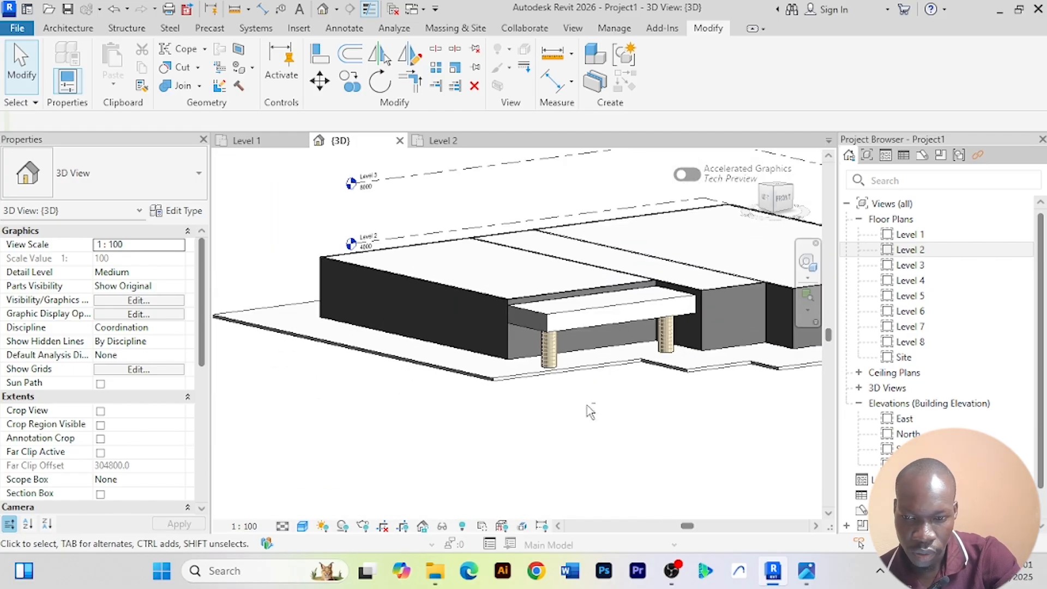
middle_click_drag(590, 412, 567, 407, "shift")
key("alt+Tab")
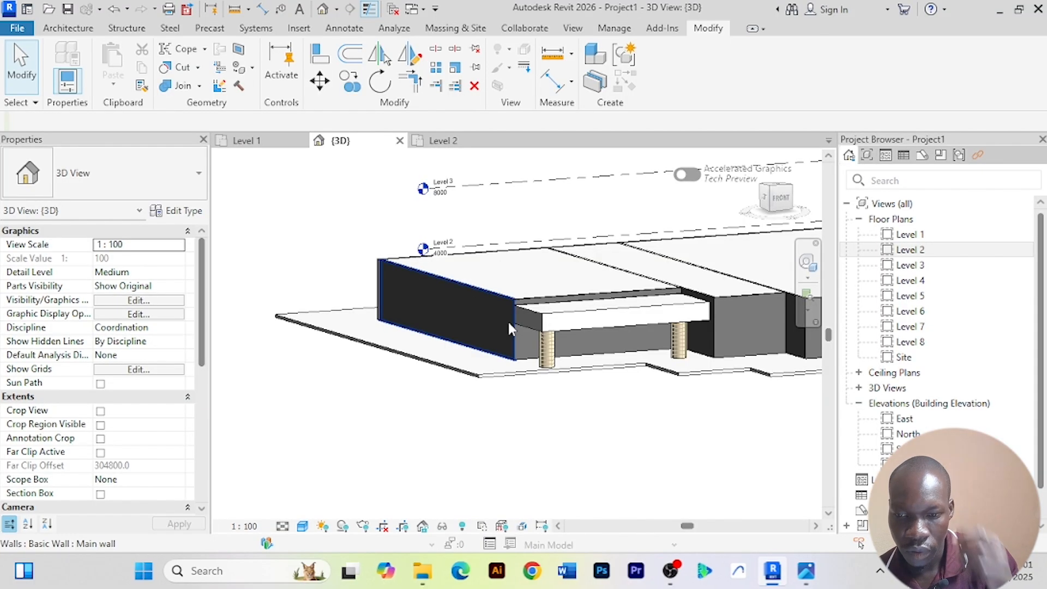
scroll(614, 390, "up", 1)
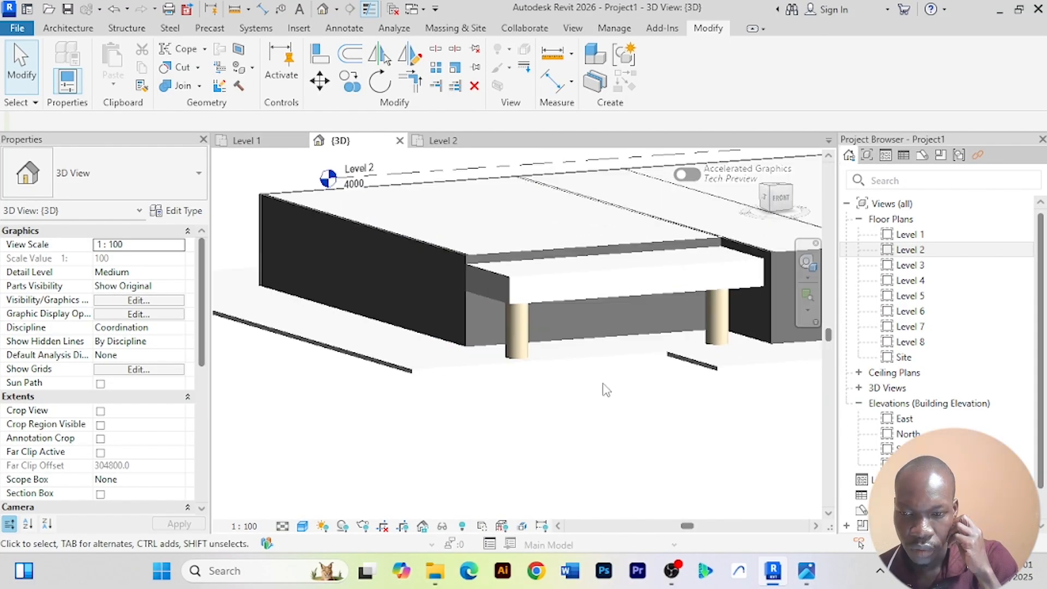
scroll(596, 387, "down", 2)
scroll(654, 423, "up", 3)
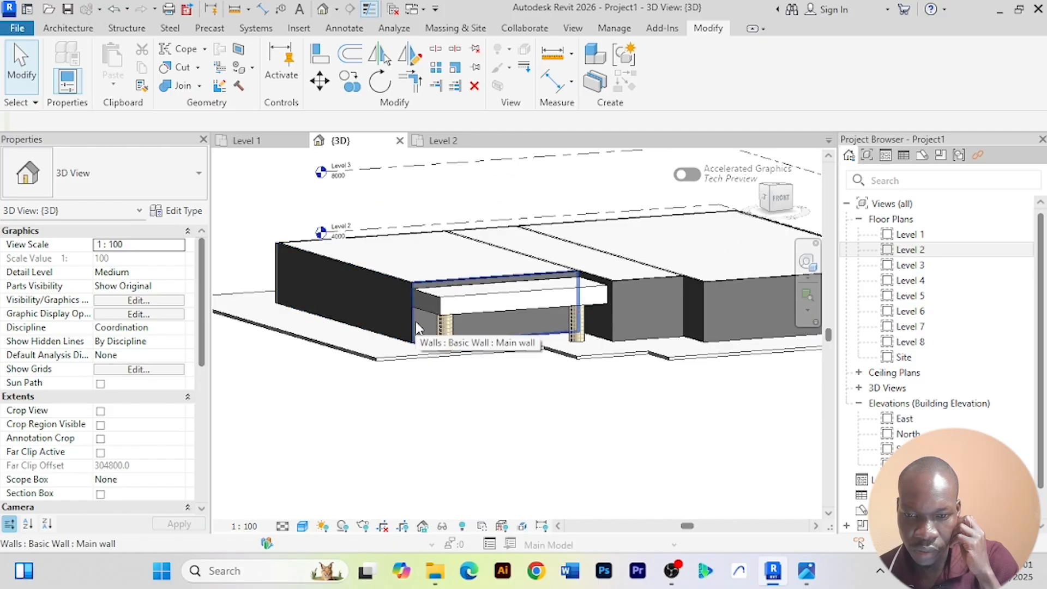
Copy all Main wall instances in the entire project and paste them aligned to Level 2
left_click(417, 328)
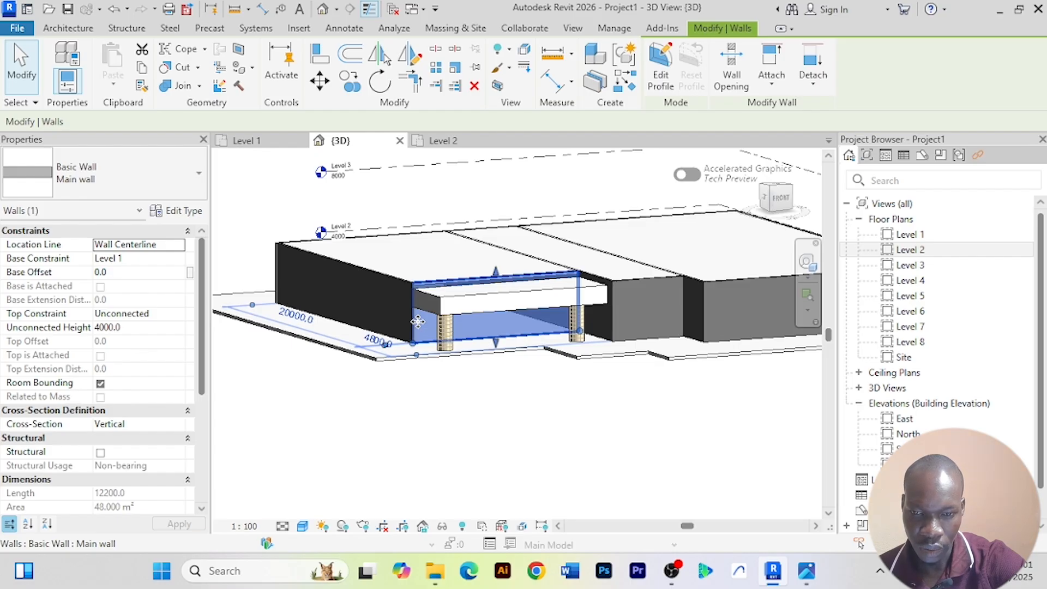
right_click(418, 322)
mouse_move(506, 285)
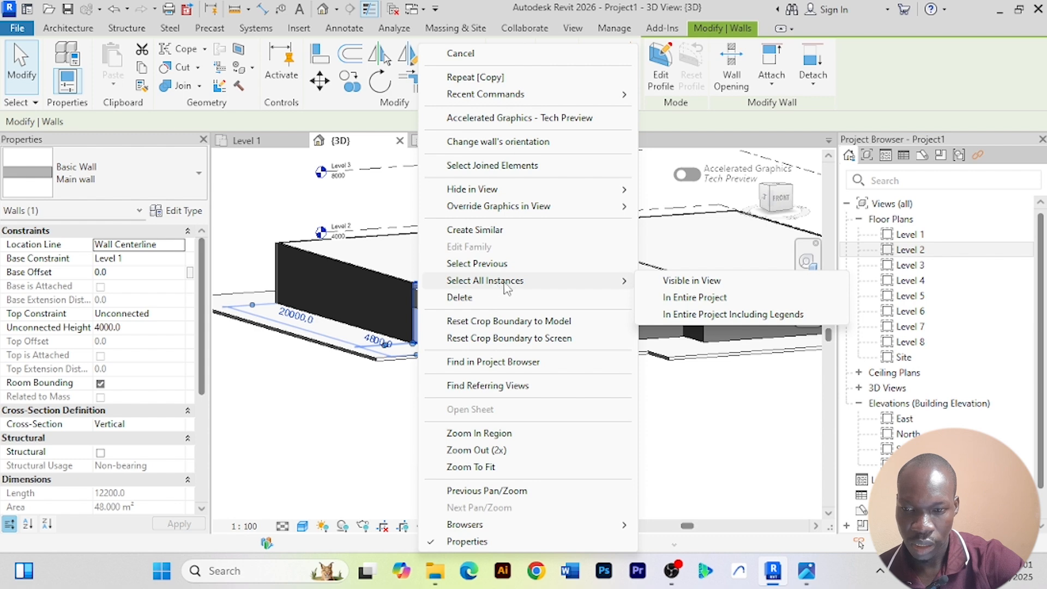
left_click(698, 298)
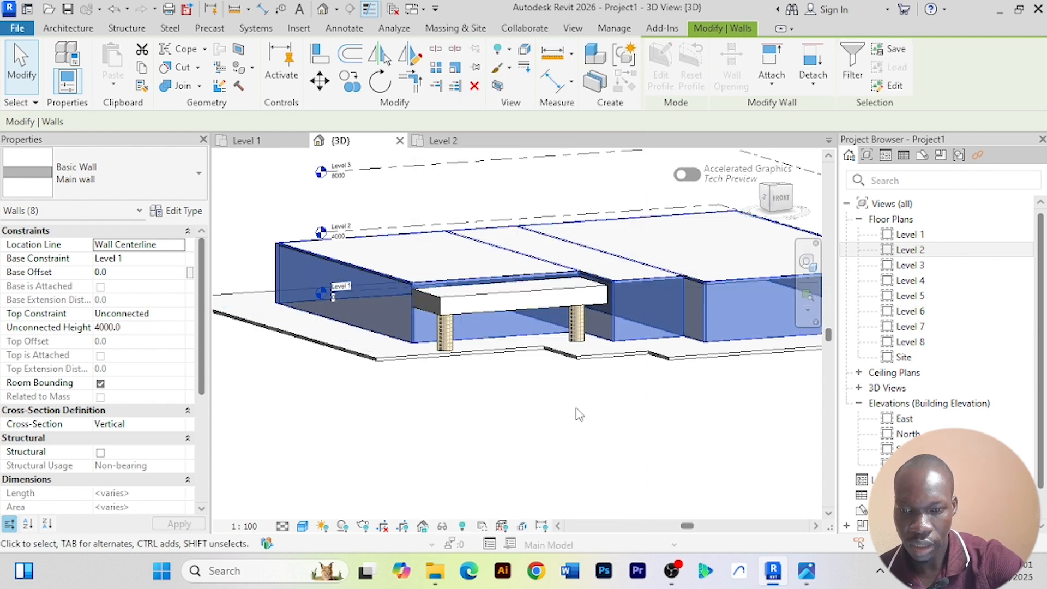
scroll(571, 429, "down", 2)
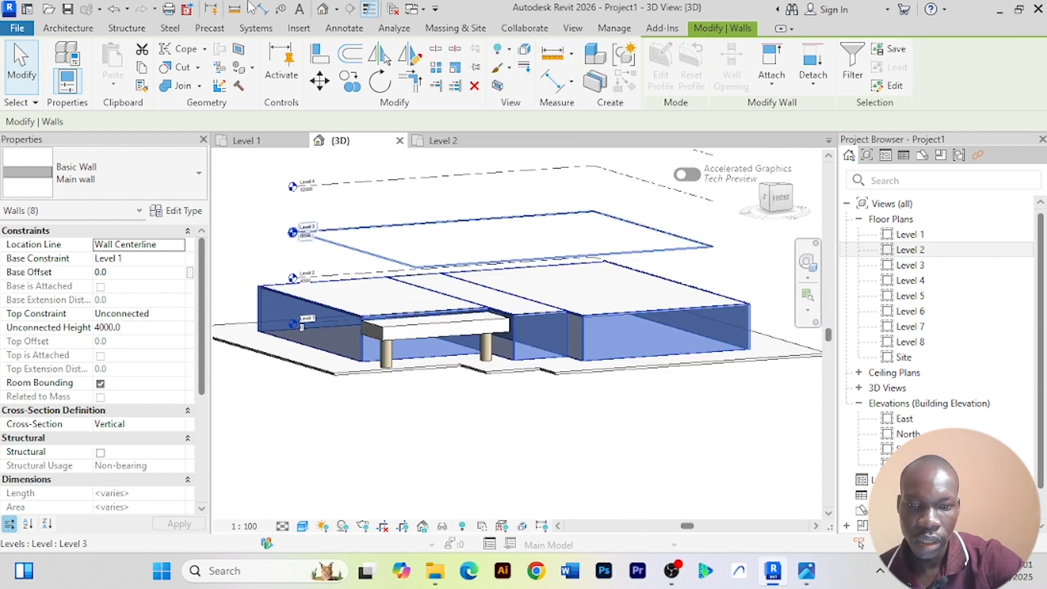
left_click(143, 70)
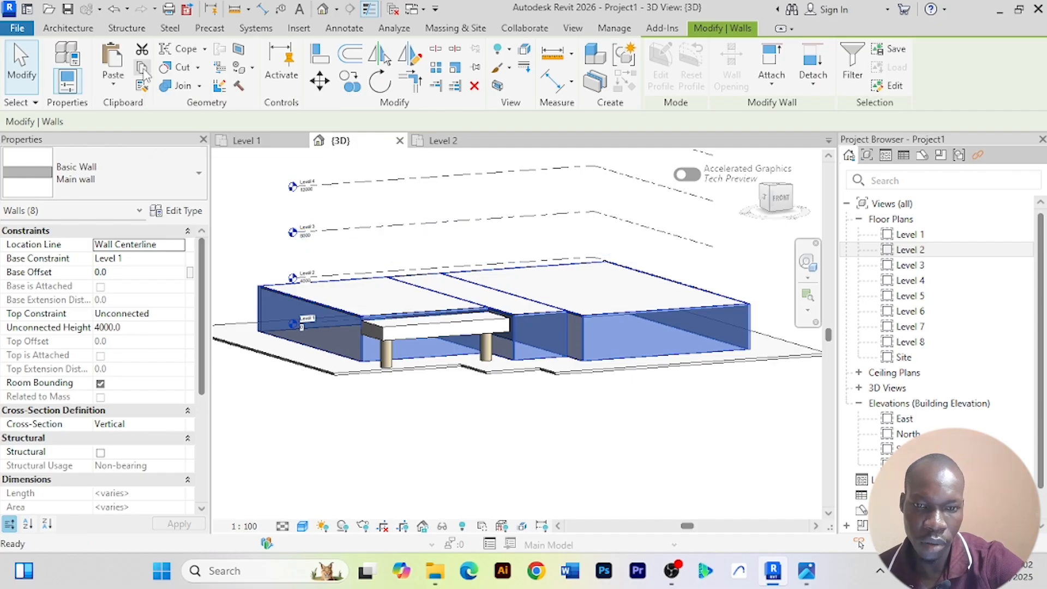
left_click(113, 83)
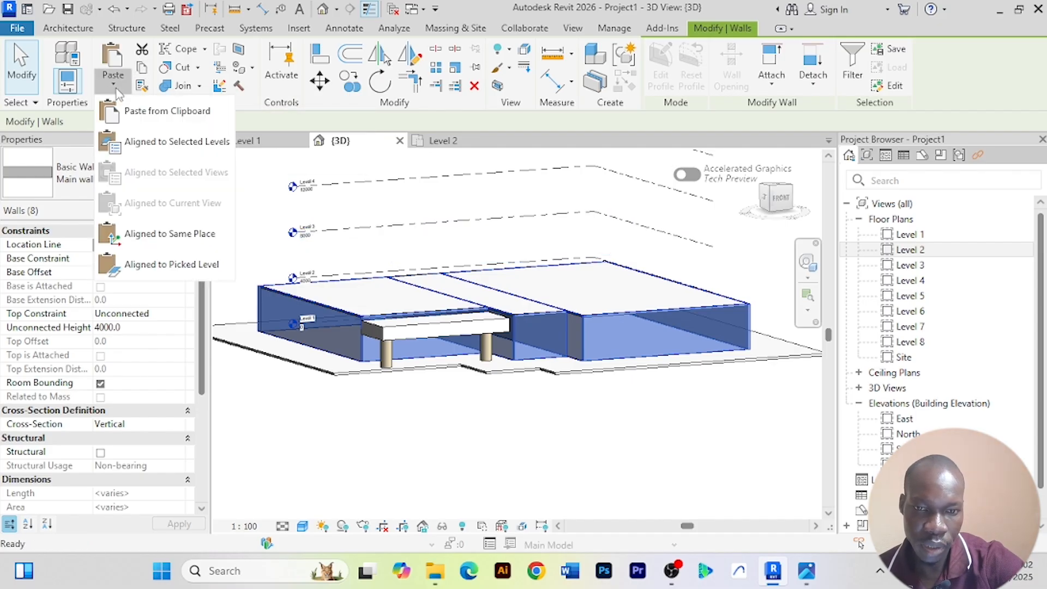
left_click(167, 145)
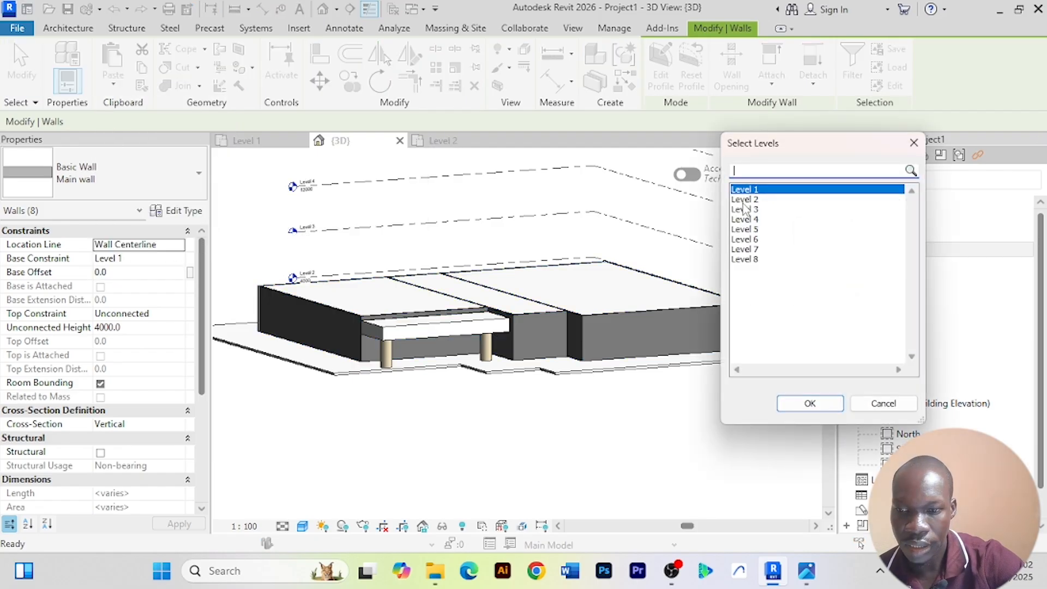
left_click(744, 199)
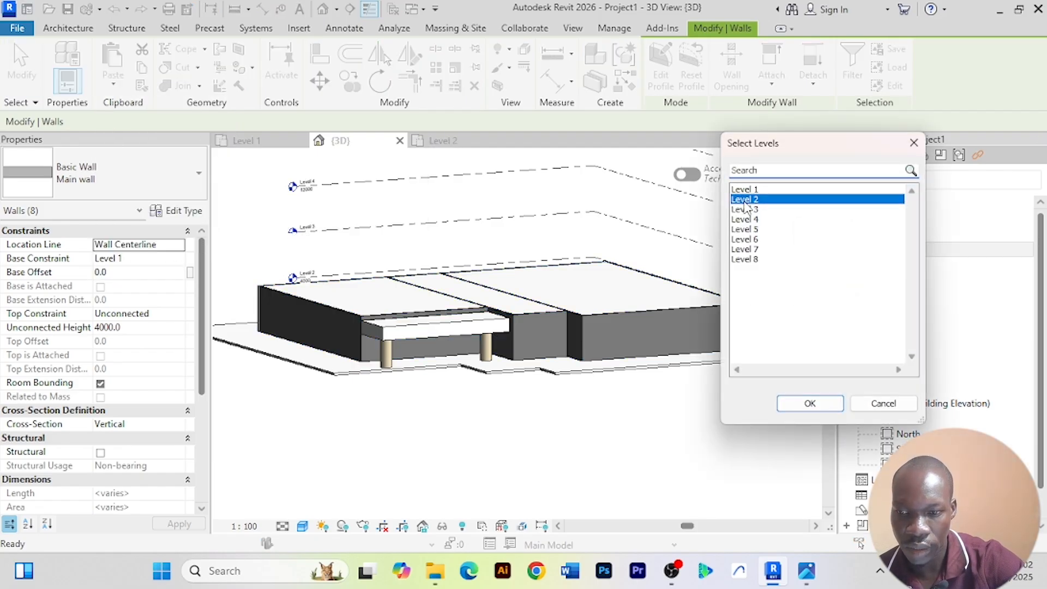
left_click(809, 404)
left_click(637, 443)
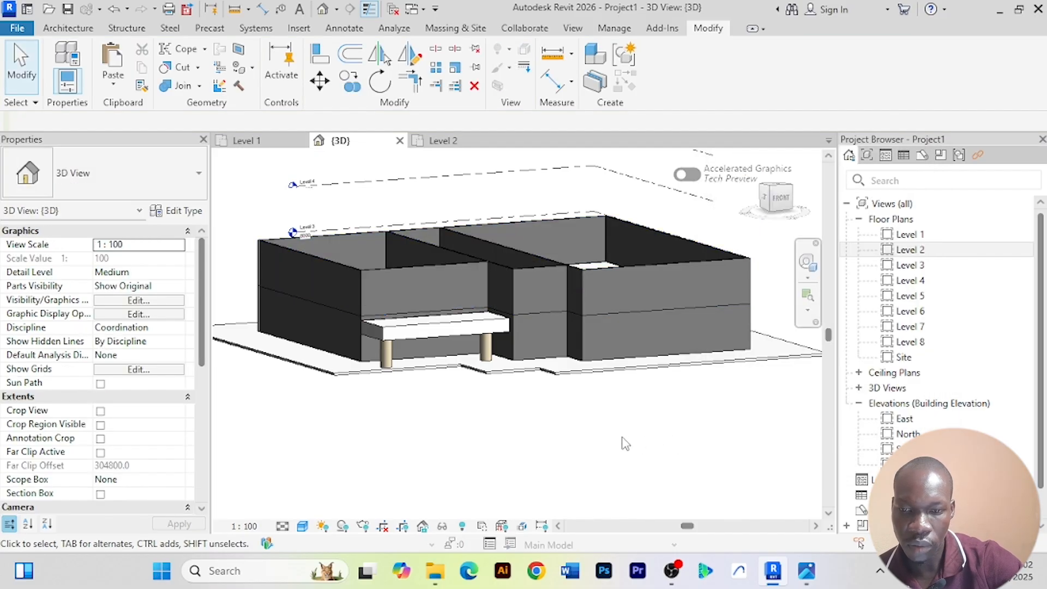
Examine the Level 2 walls, the canopy slab and its columns from several angles in the 3D view
middle_click_drag(628, 440, 606, 434, "shift")
scroll(528, 311, "up", 3)
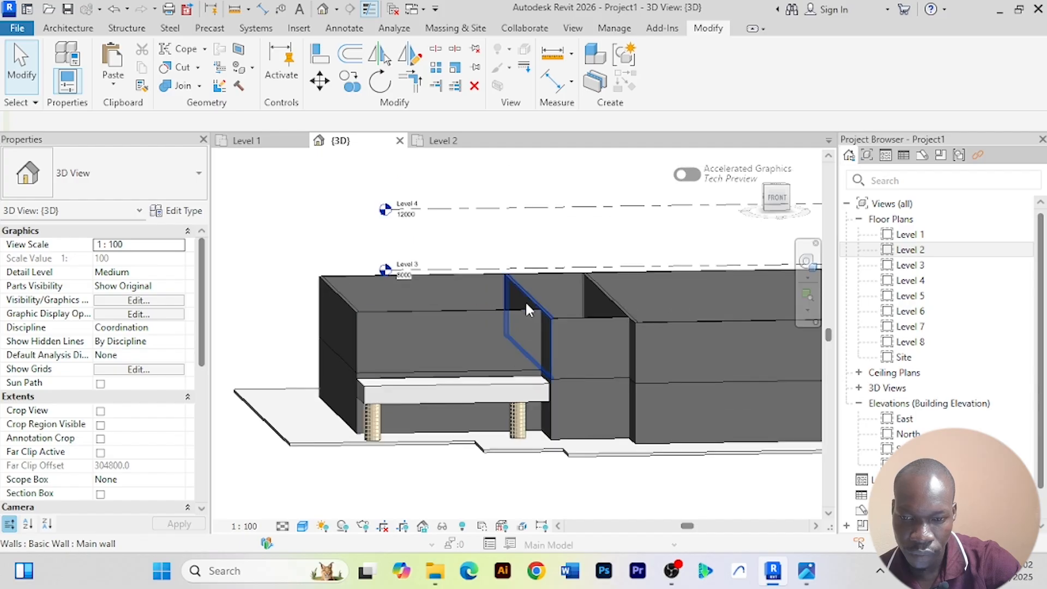
scroll(526, 432, "down", 3)
middle_click_drag(526, 432, 565, 444, "shift")
scroll(455, 288, "up", 4)
scroll(452, 279, "down", 4)
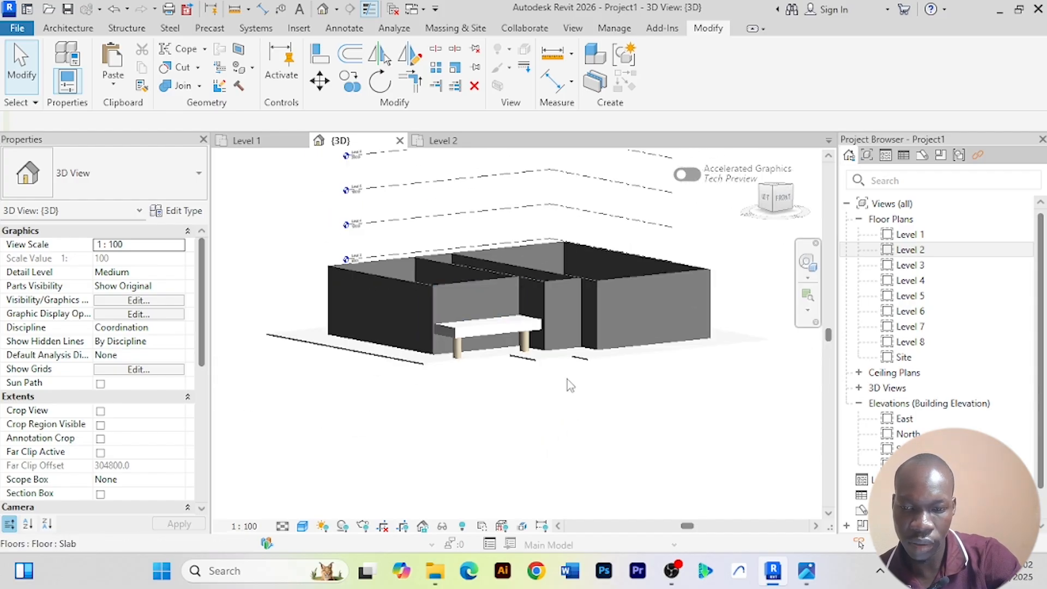
scroll(594, 454, "up", 2)
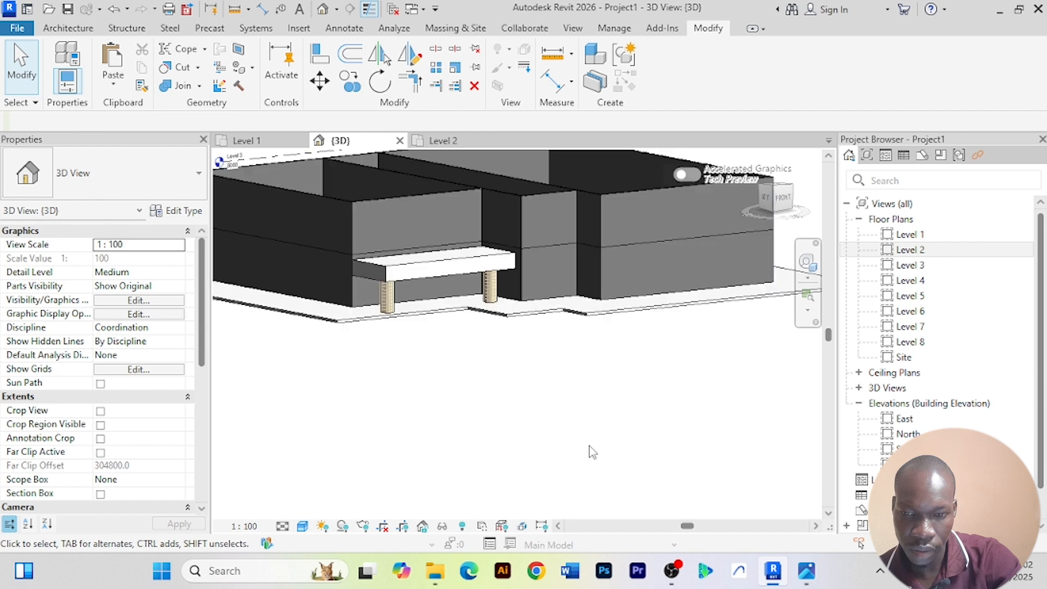
middle_click_drag(590, 449, 507, 431, "shift")
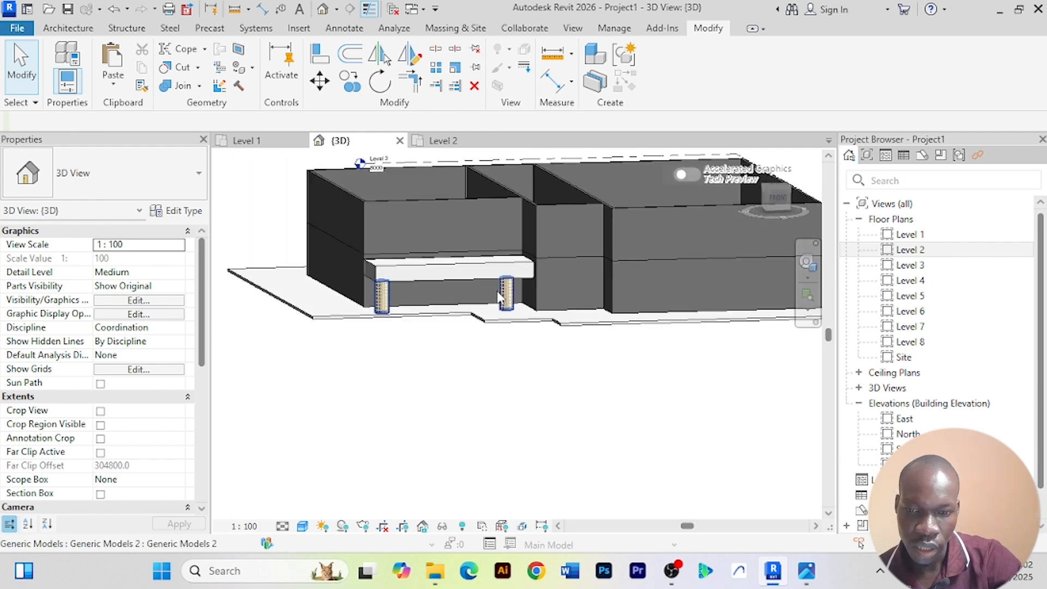
scroll(421, 214, "up", 3)
scroll(431, 207, "down", 3)
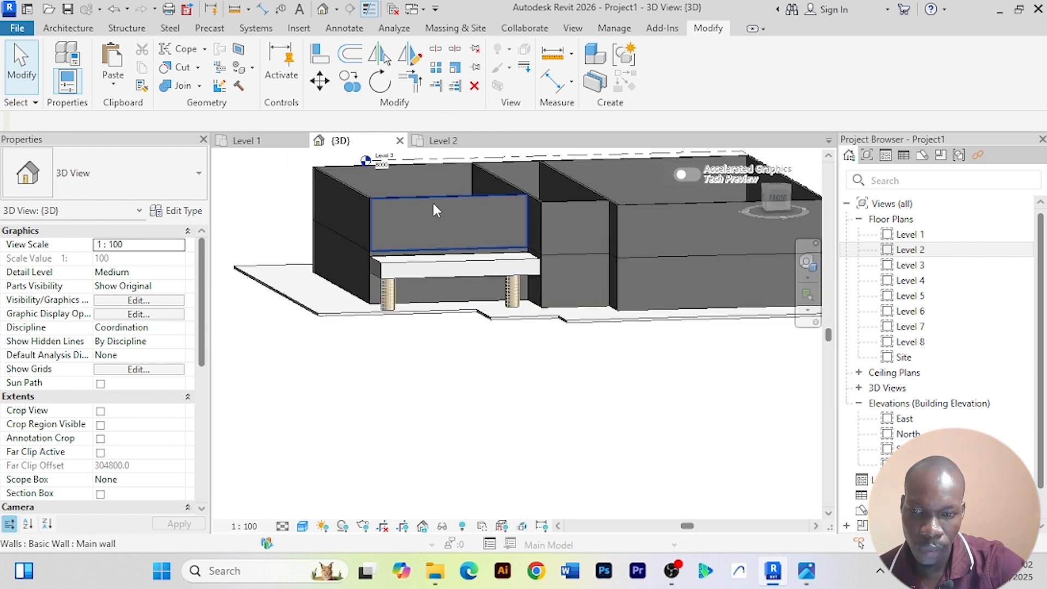
scroll(466, 205, "up", 3)
scroll(467, 195, "down", 4)
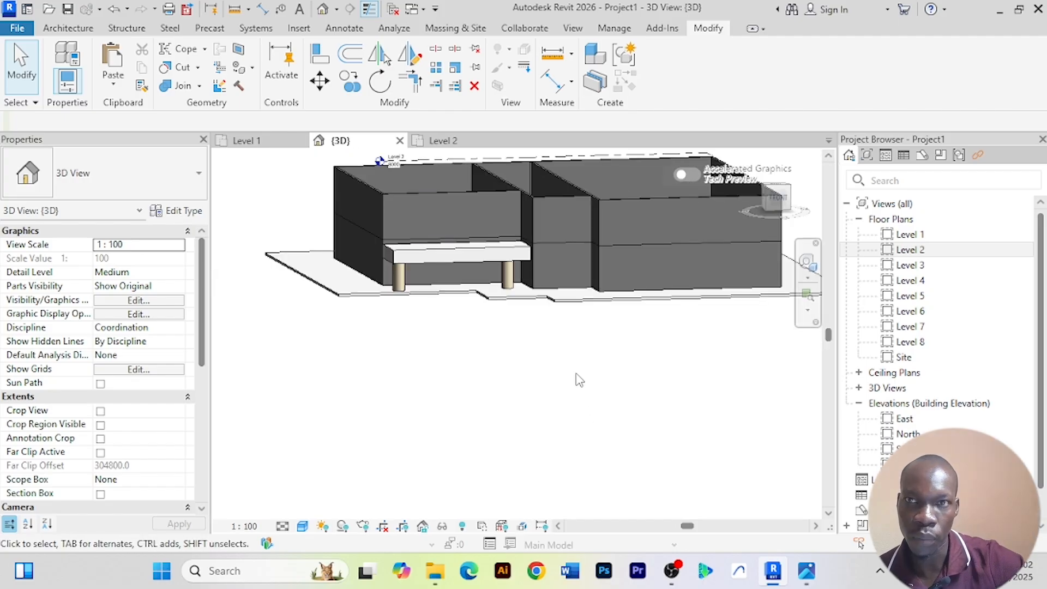
scroll(579, 380, "down", 5)
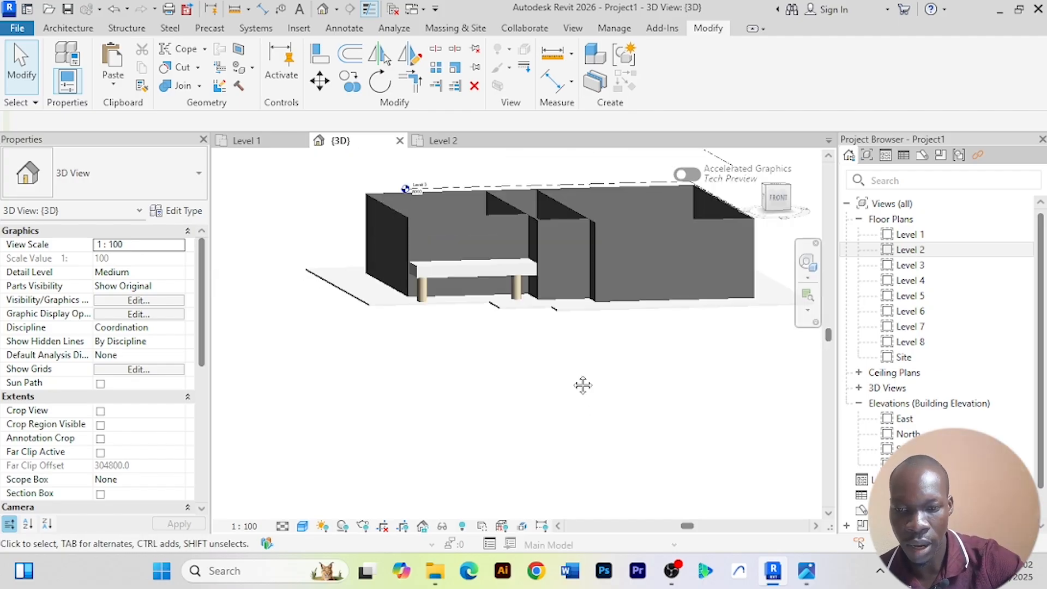
scroll(489, 422, "up", 2)
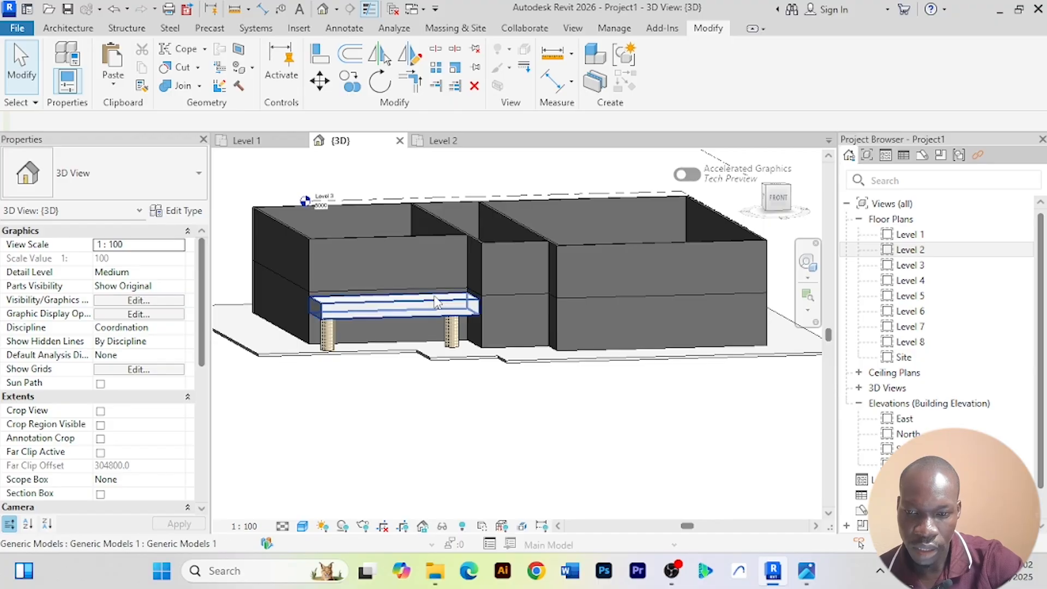
scroll(464, 295, "up", 4)
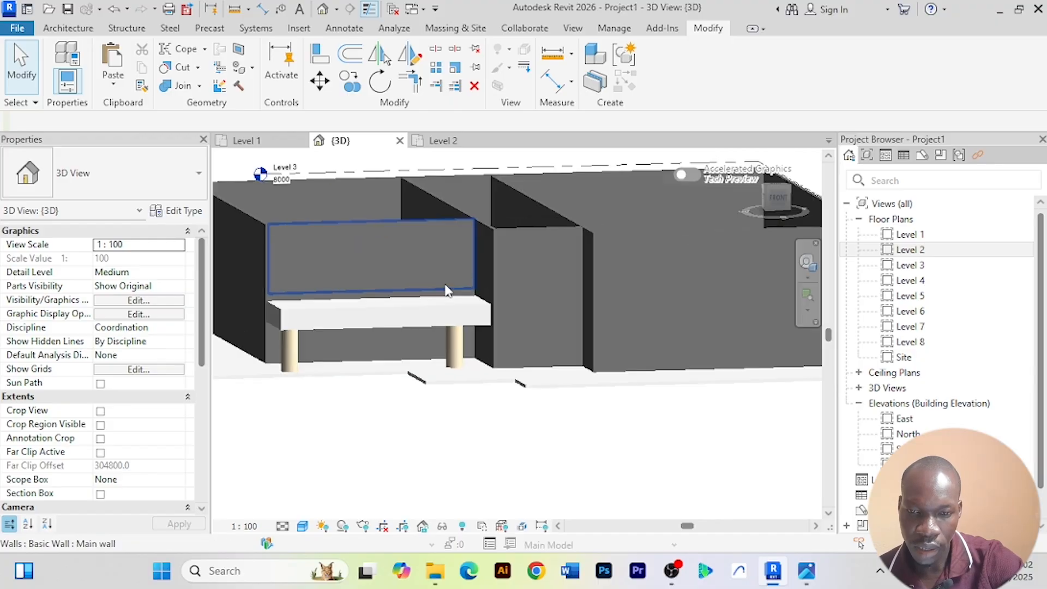
left_click(247, 141)
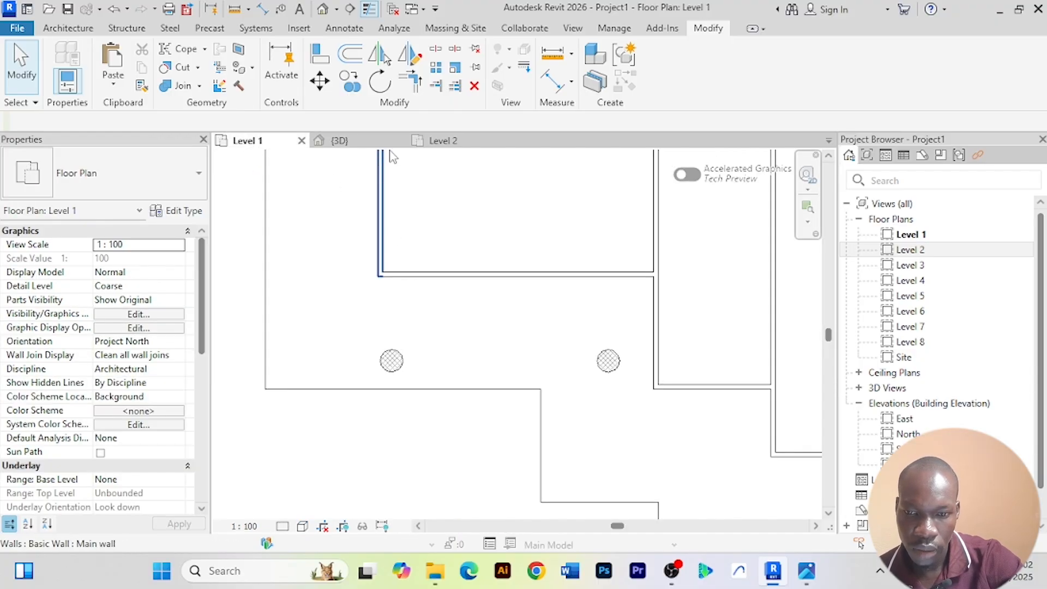
left_click(340, 140)
scroll(538, 289, "down", 3)
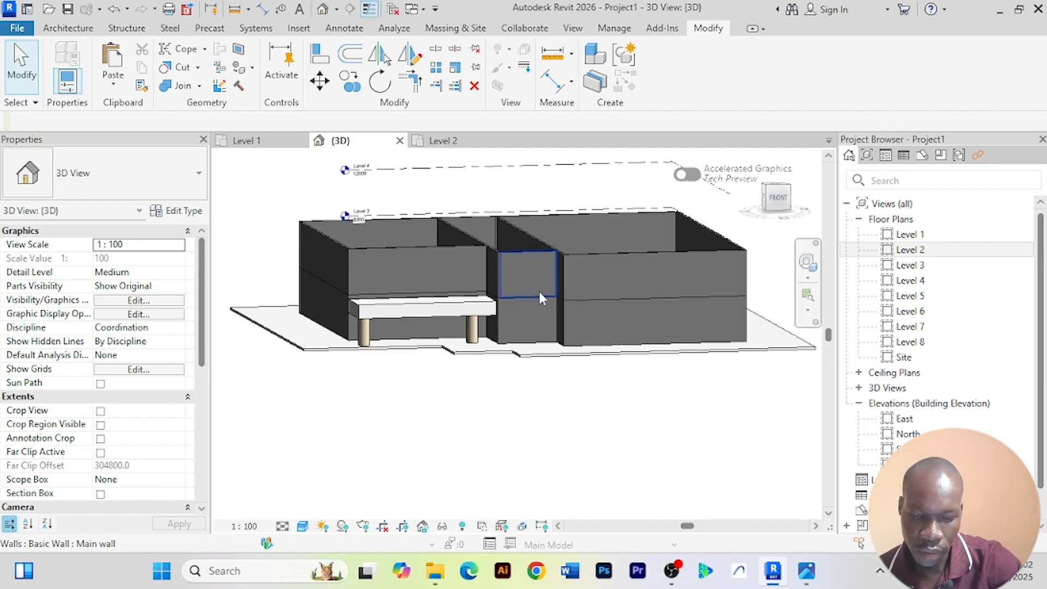
Copy the Level 2 floor slab inside the main walls and paste it aligned to Level 2
middle_click_drag(538, 289, 515, 320, "shift")
scroll(418, 257, "up", 3)
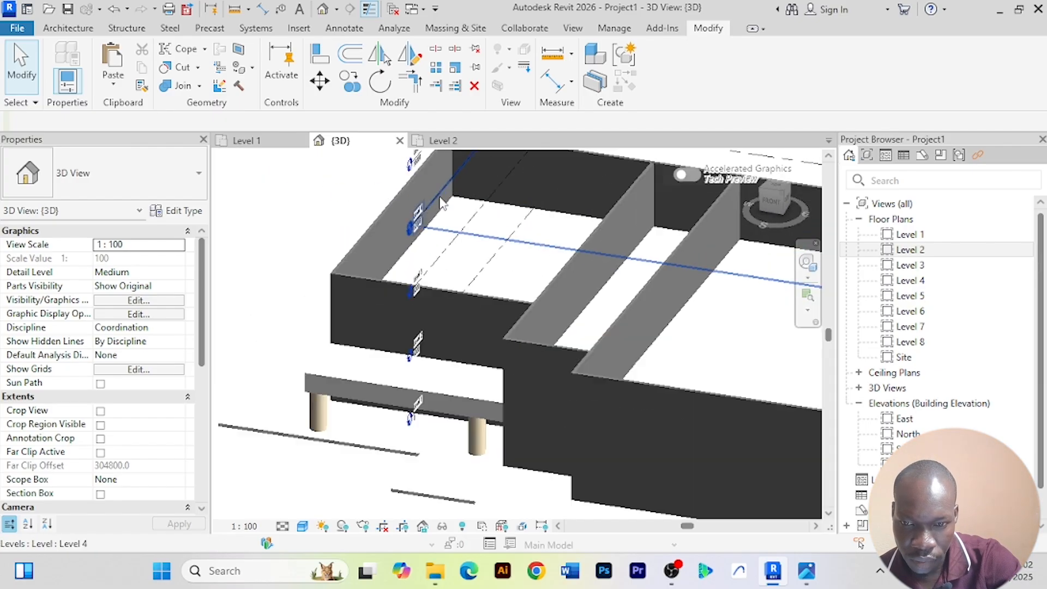
left_click(412, 247)
scroll(413, 247, "down", 3)
middle_click_drag(430, 438, 482, 388, "shift")
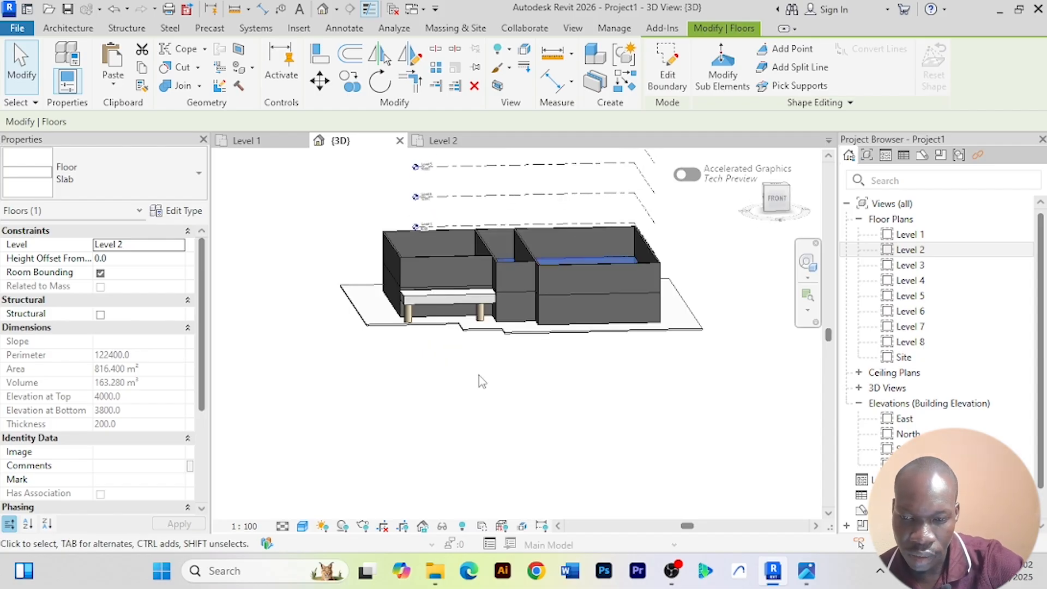
left_click(143, 68)
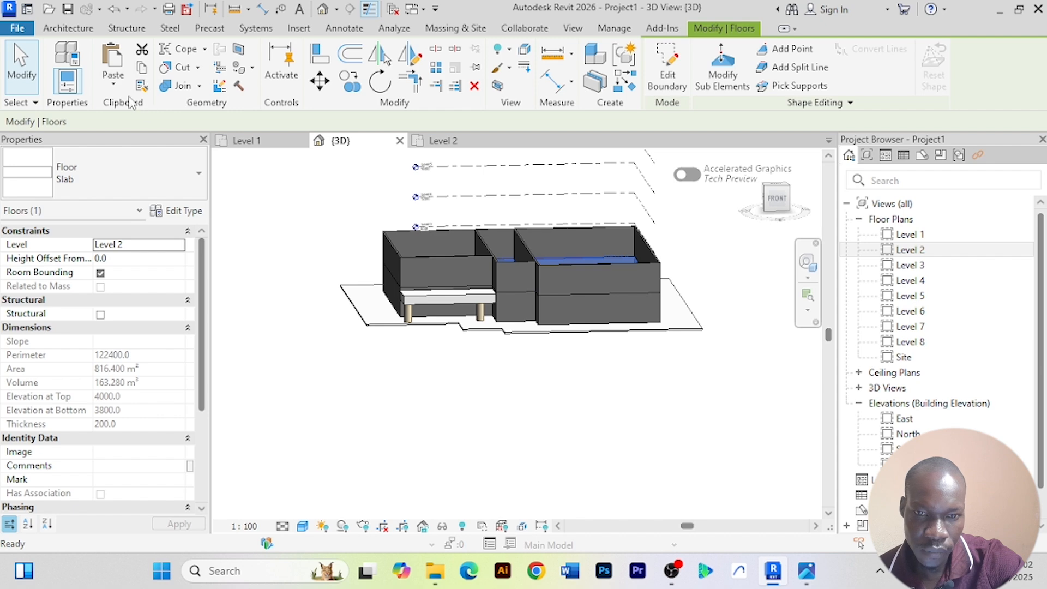
left_click(113, 94)
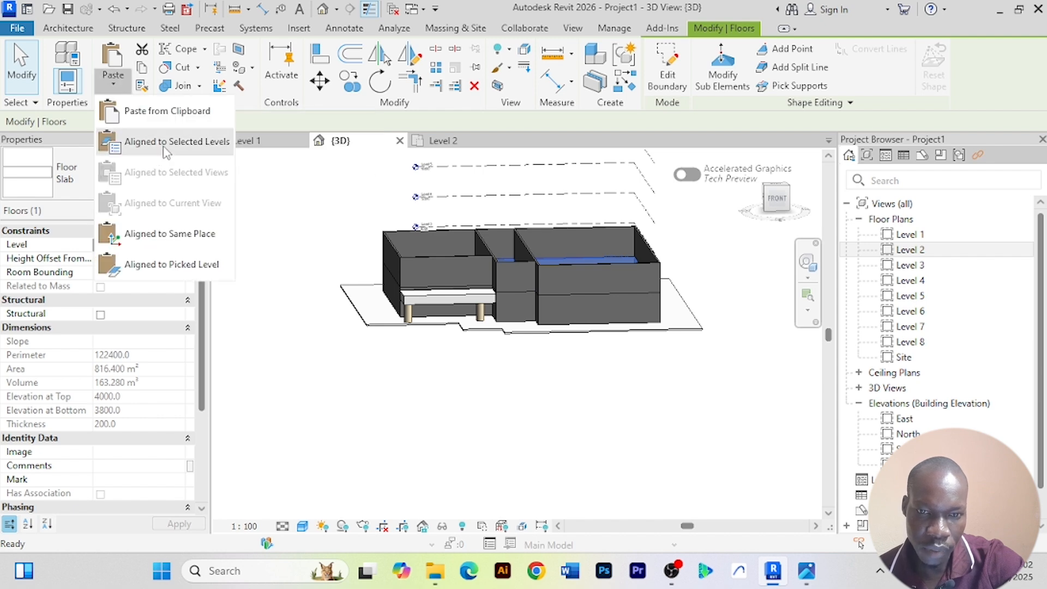
left_click(164, 143)
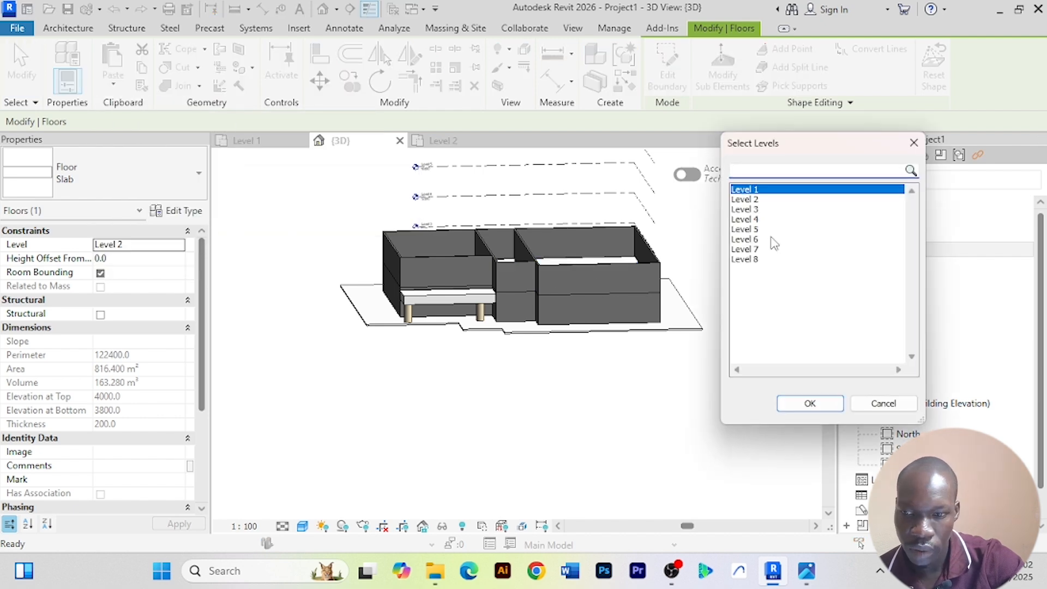
left_click(745, 199)
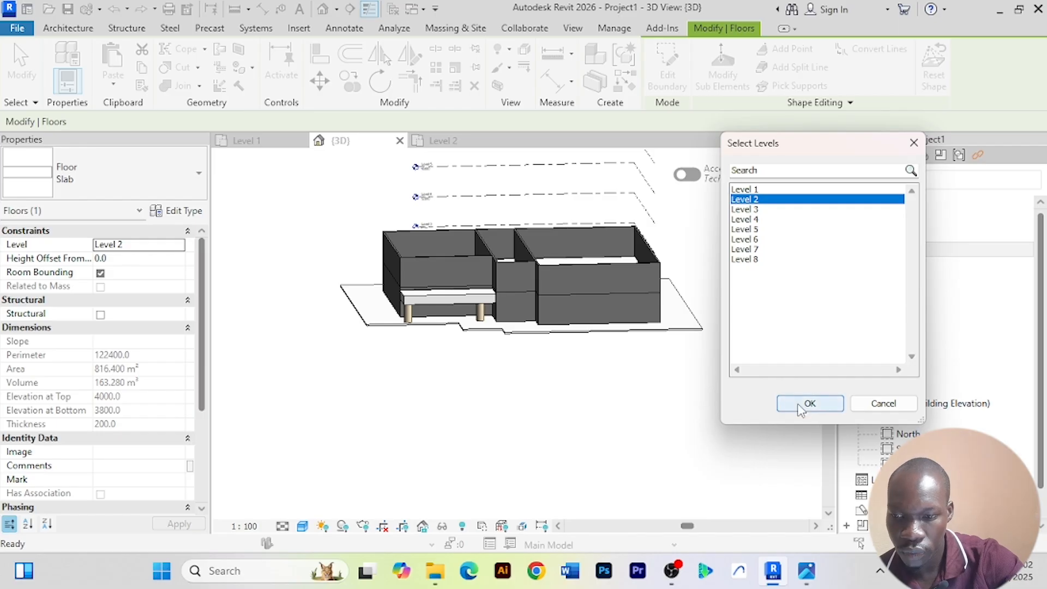
left_click(809, 403)
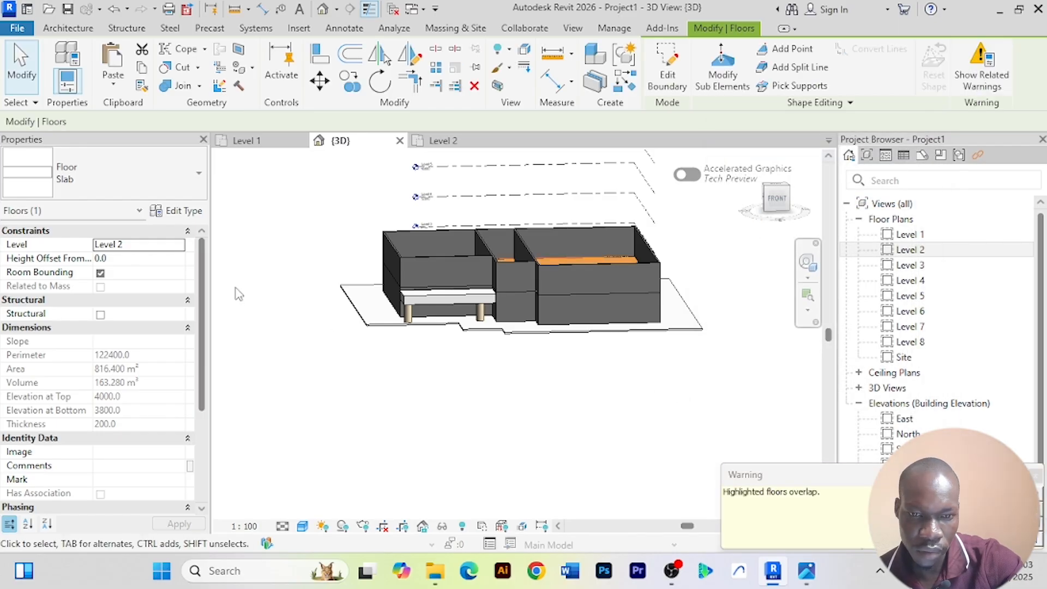
Set the pasted floor slab's level constraint to Level 3
left_click(179, 246)
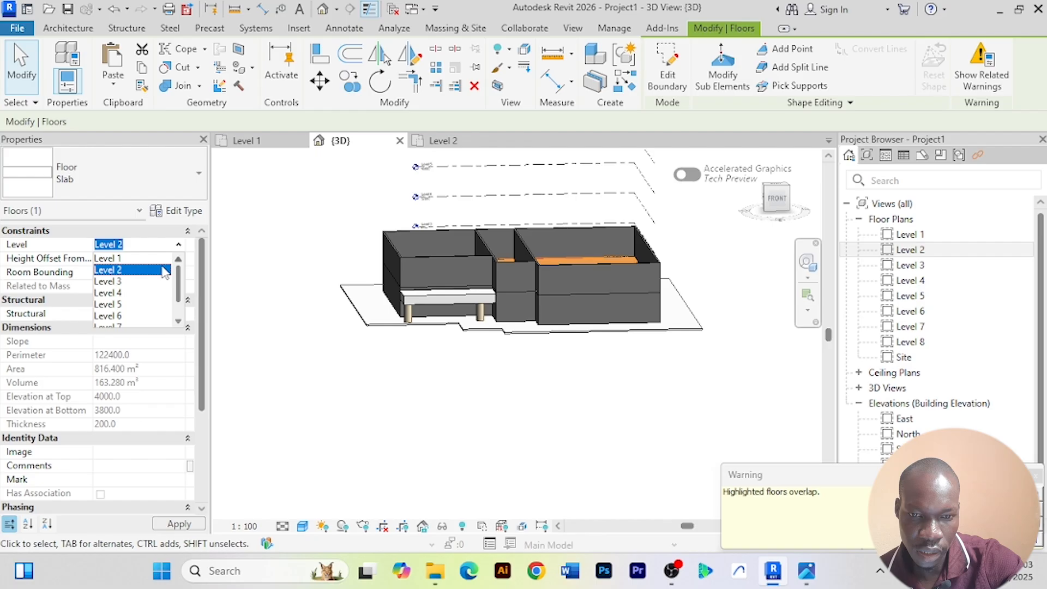
left_click(109, 282)
left_click(538, 385)
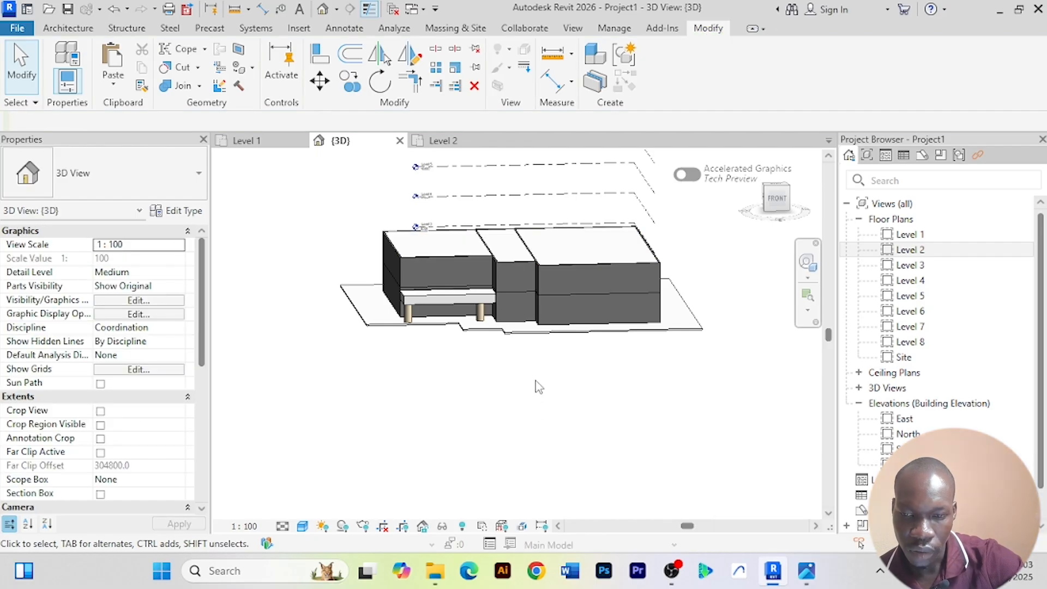
Examine the front facade, the canopy and the slab over the upper walls in the 3D view
middle_click_drag(548, 470, 538, 442, "shift")
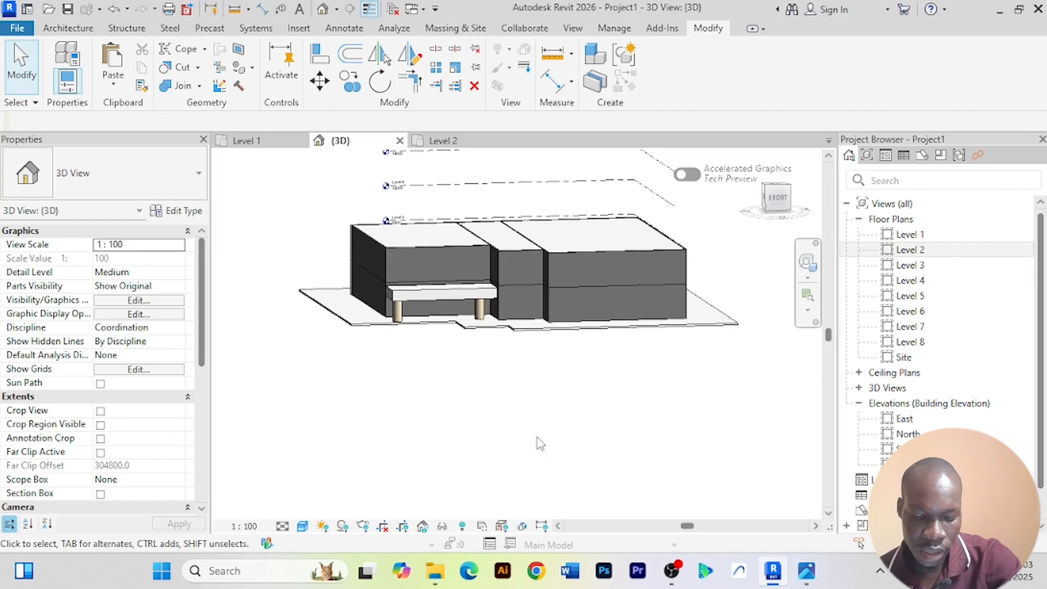
scroll(413, 243, "up", 3)
scroll(420, 244, "down", 2)
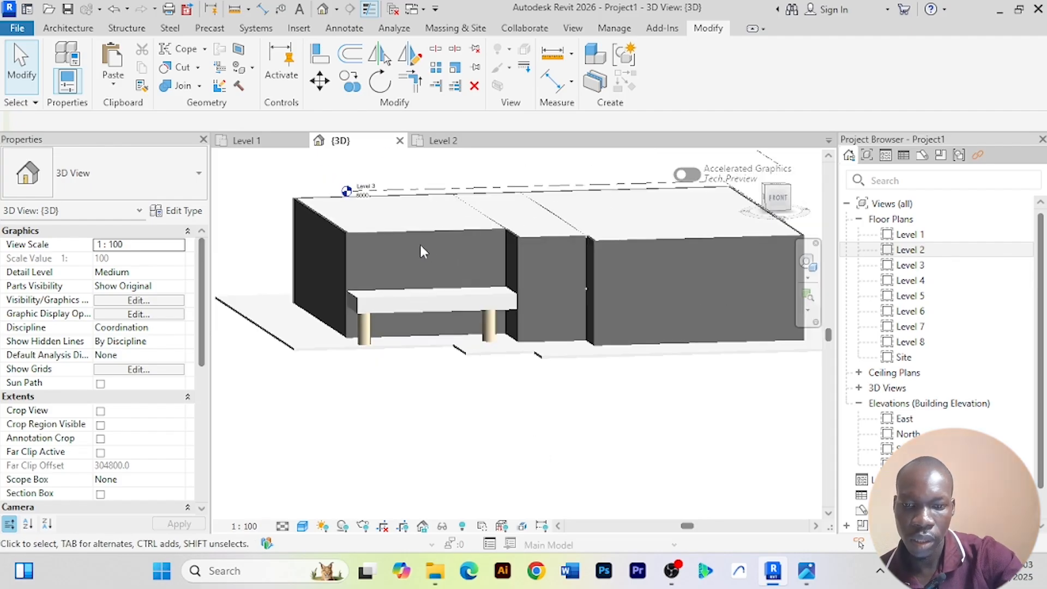
scroll(423, 254, "up", 2)
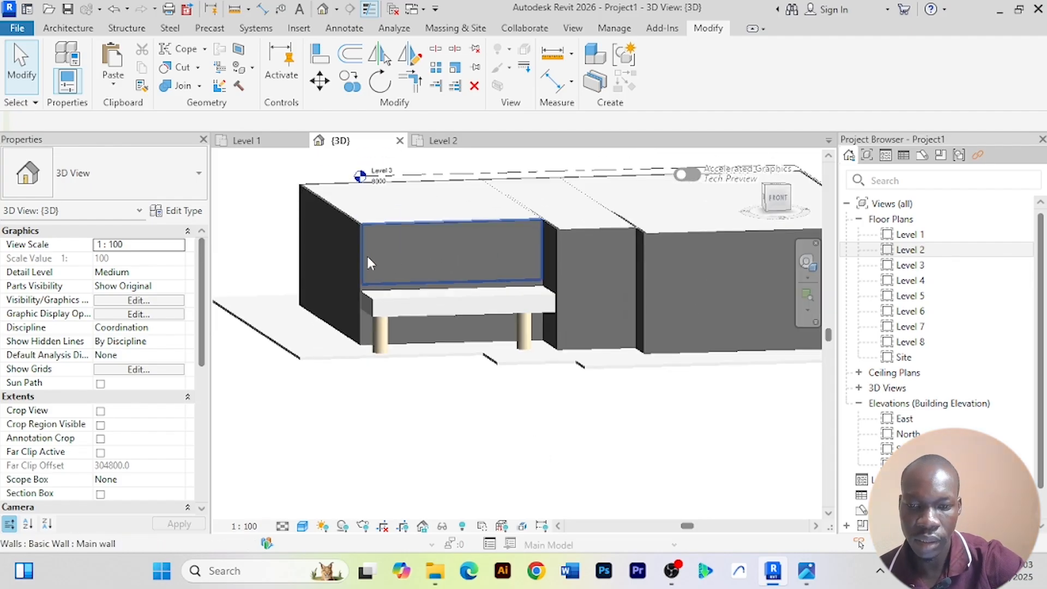
scroll(423, 248, "down", 2)
mouse_move(407, 265)
middle_mouse_down()
mouse_move(391, 279)
mouse_move(391, 267)
middle_mouse_up()
scroll(366, 267, "up", 3)
scroll(392, 263, "down", 2)
scroll(402, 260, "up", 3)
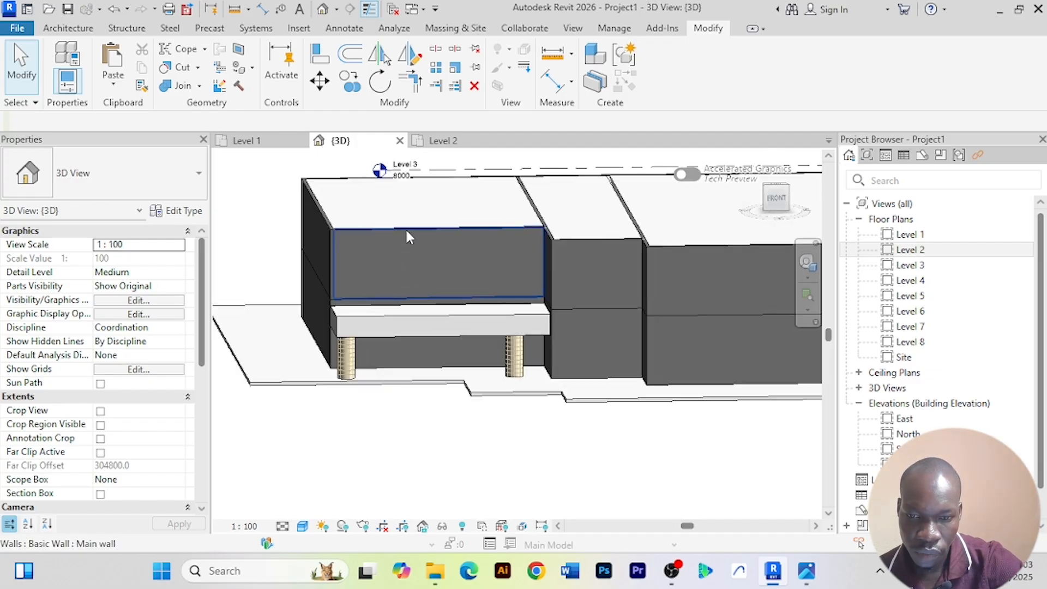
Temporarily isolate the Level 2 front wall above the canopy as a single element in the 3D view
left_click(407, 233)
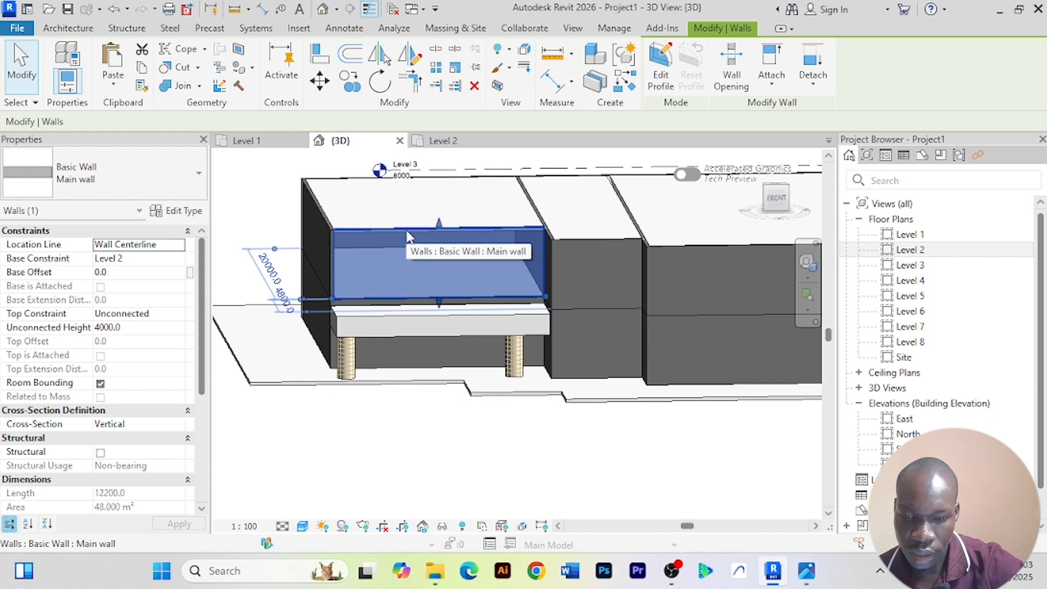
left_click(443, 527)
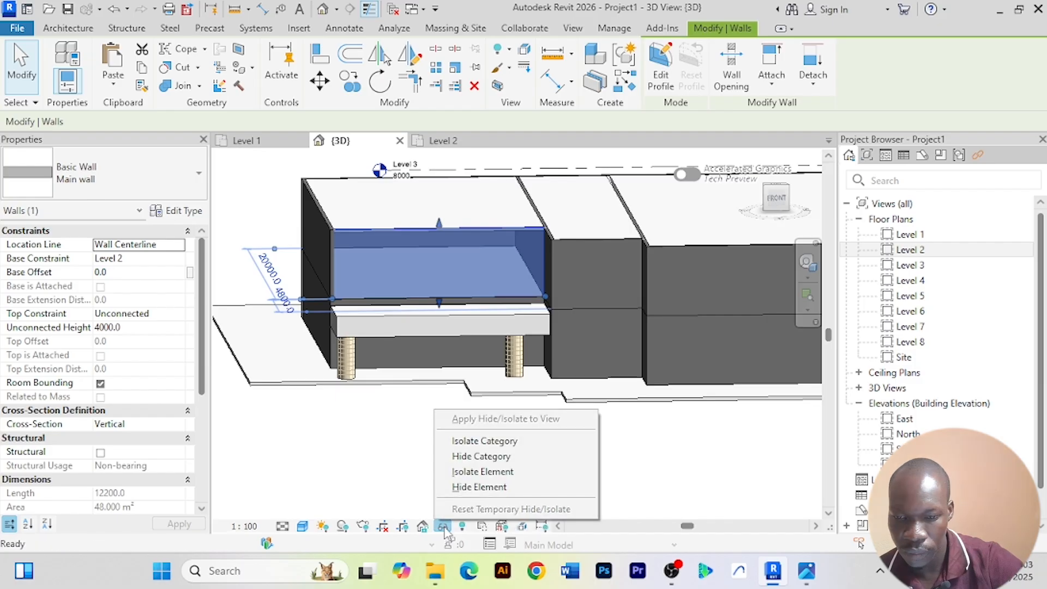
left_click(493, 472)
scroll(388, 382, "up", 1)
middle_click_drag(388, 381, 428, 453)
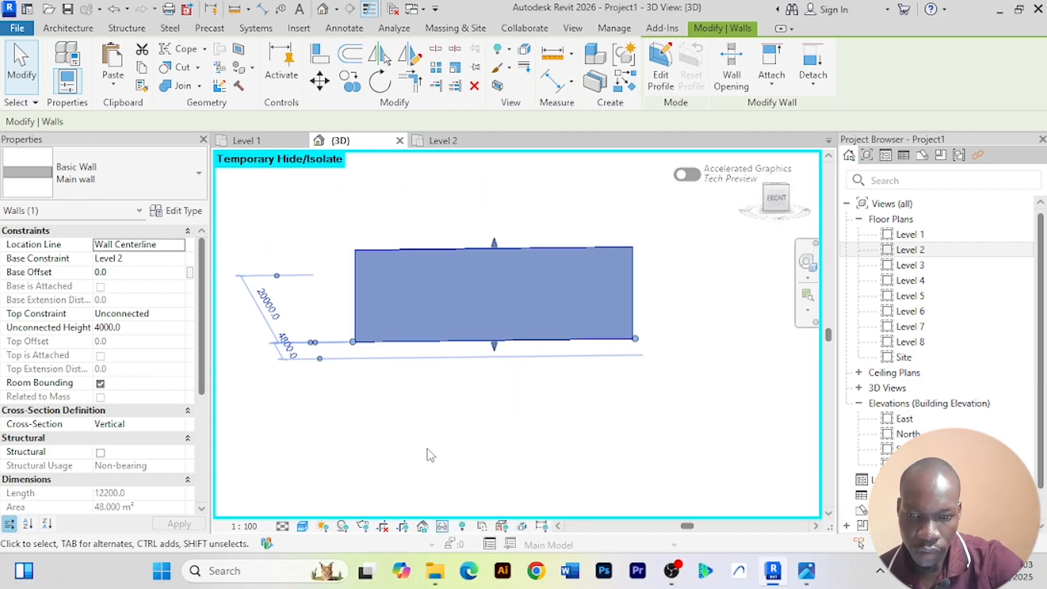
Change the isolated wall's type from Main wall to the Exterior Glazing curtain wall
left_click(199, 174)
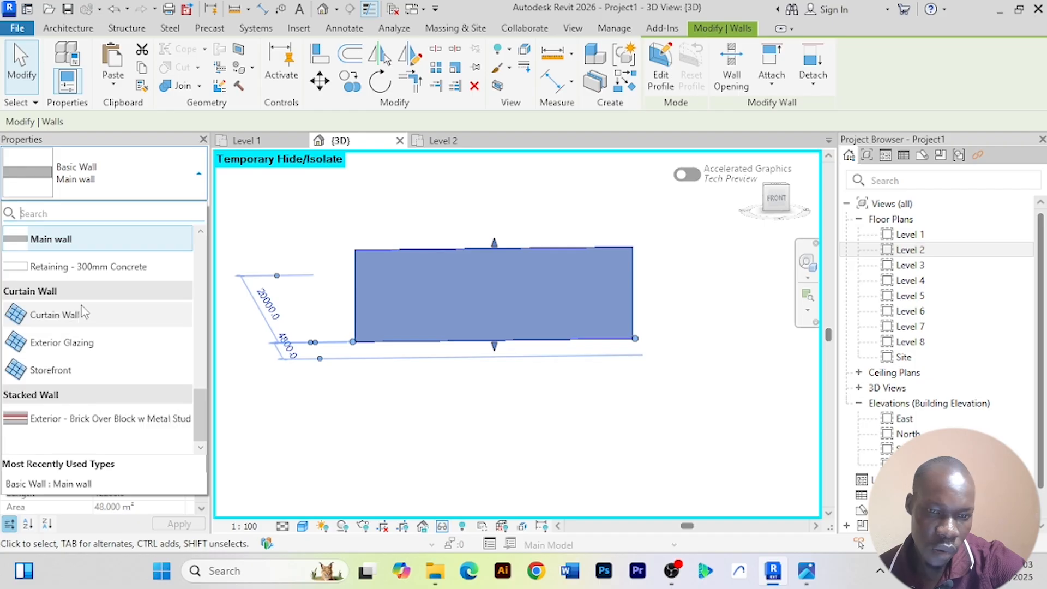
left_click(82, 349)
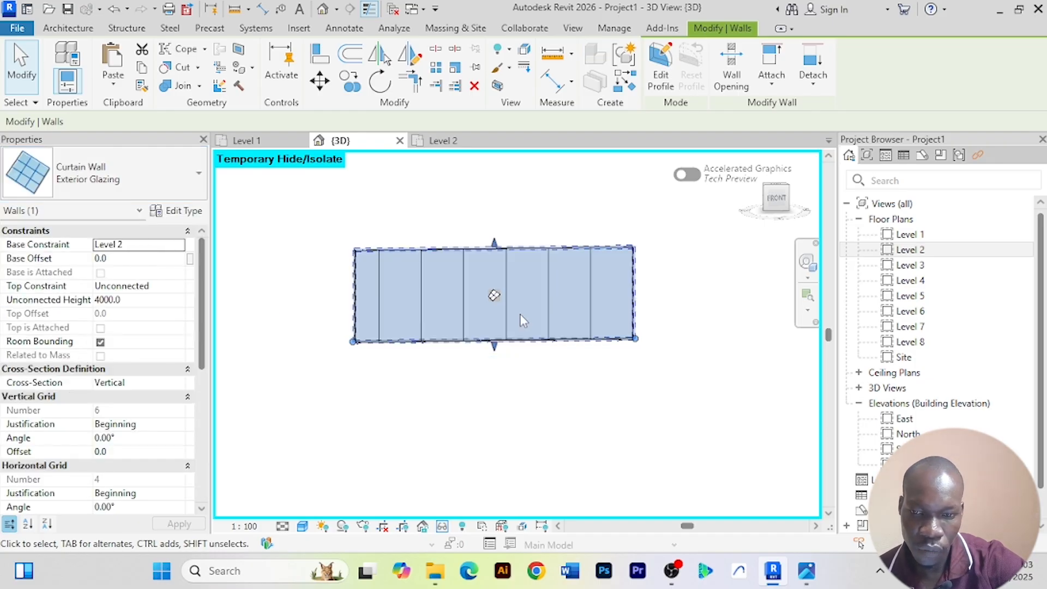
left_click(427, 412)
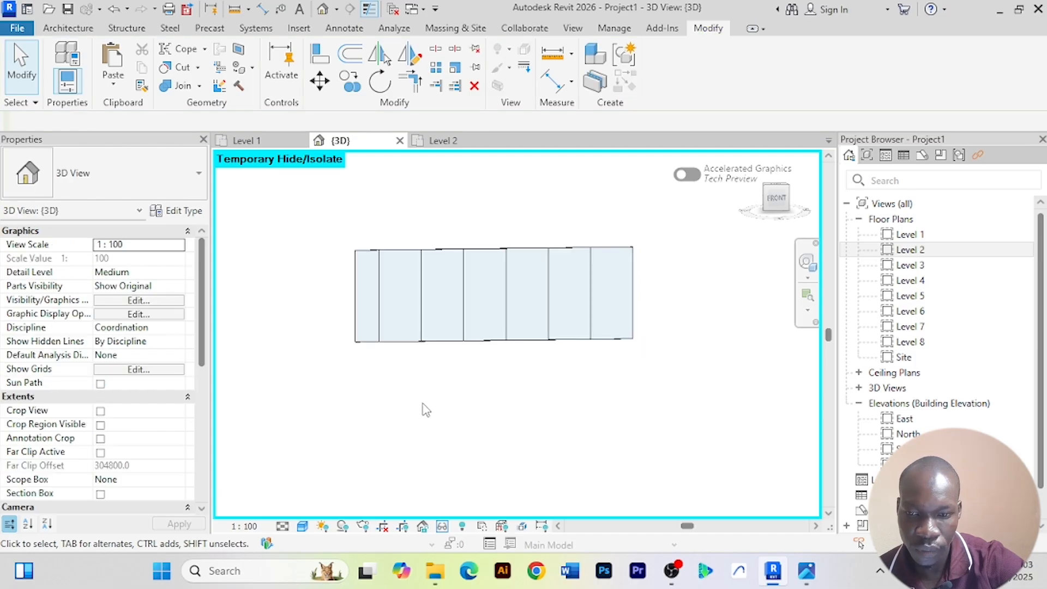
Check the spacing of the outer vertical grid lines on the glazing and compare the glazing with the hospital reference image
left_click(590, 309)
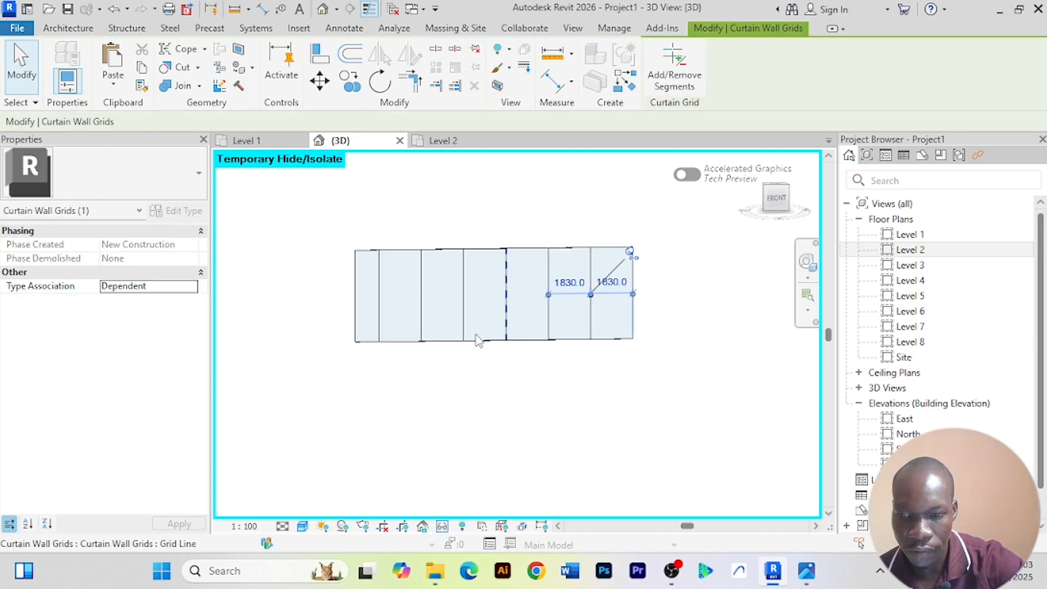
left_click(423, 394)
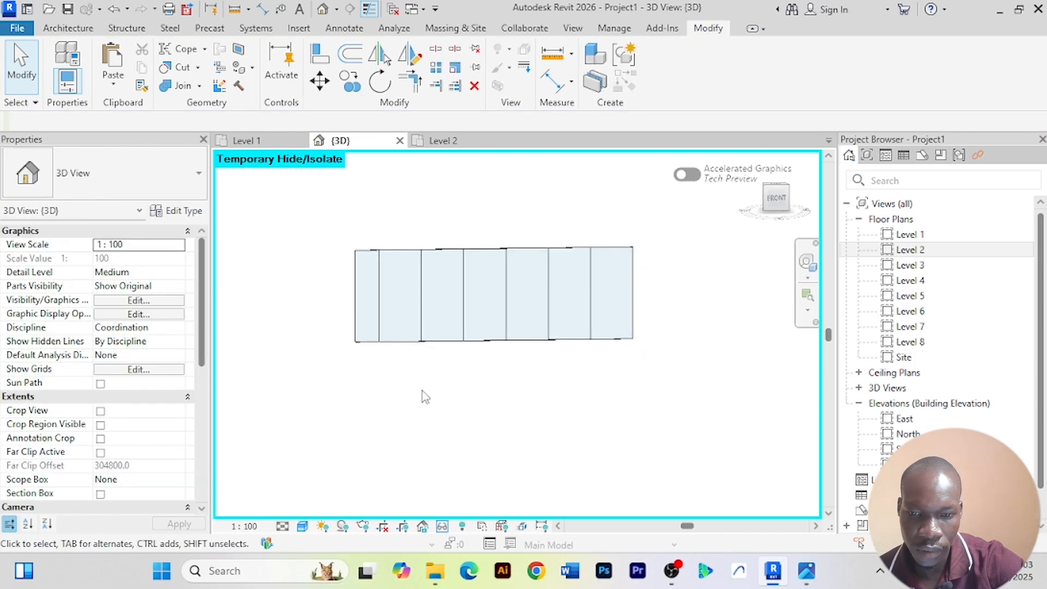
left_click(382, 305)
left_click(355, 379)
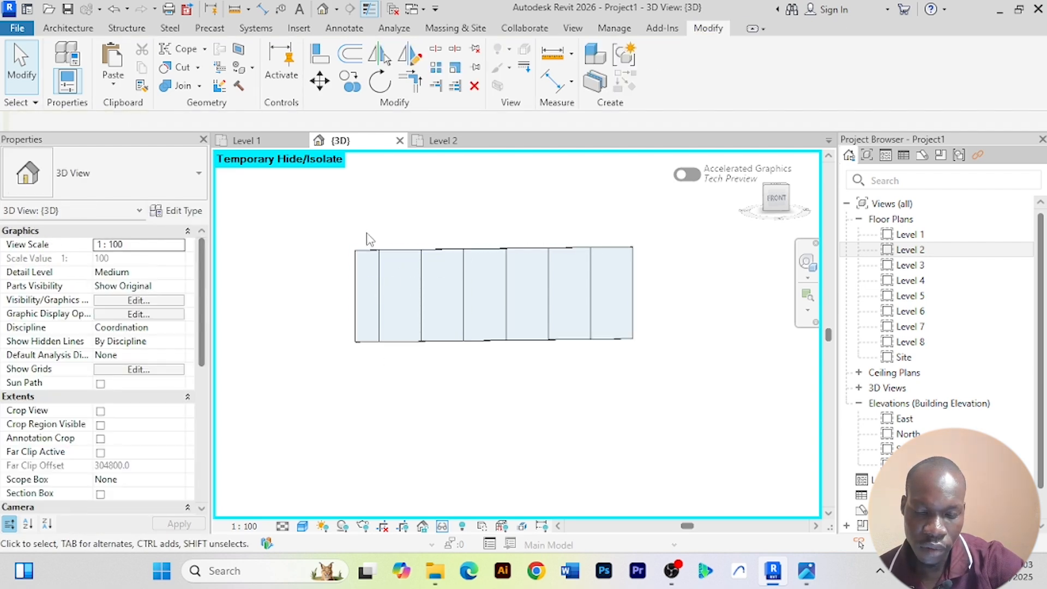
key("alt+Tab")
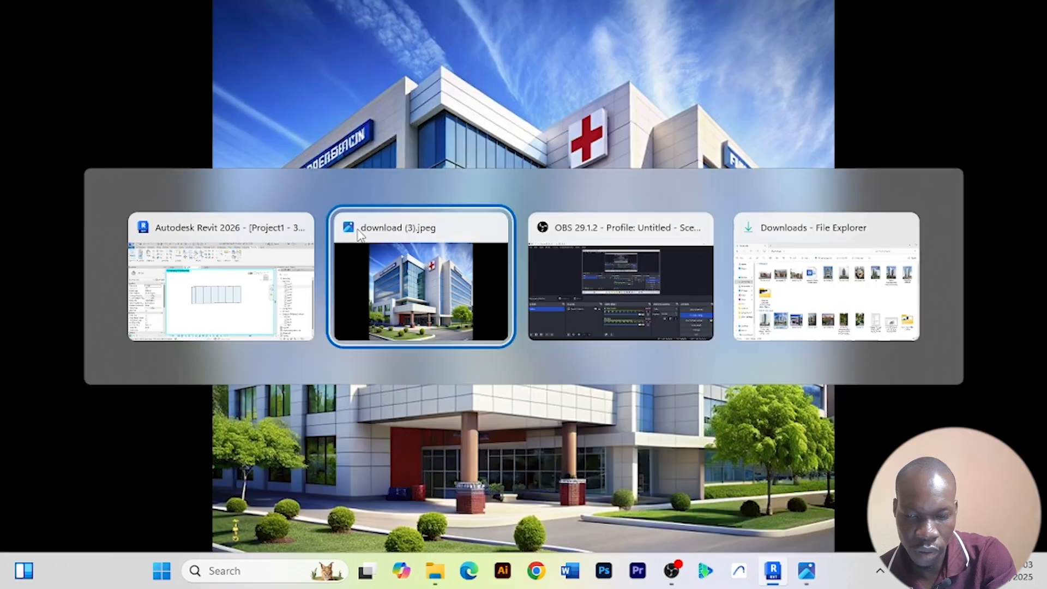
key("alt+Tab")
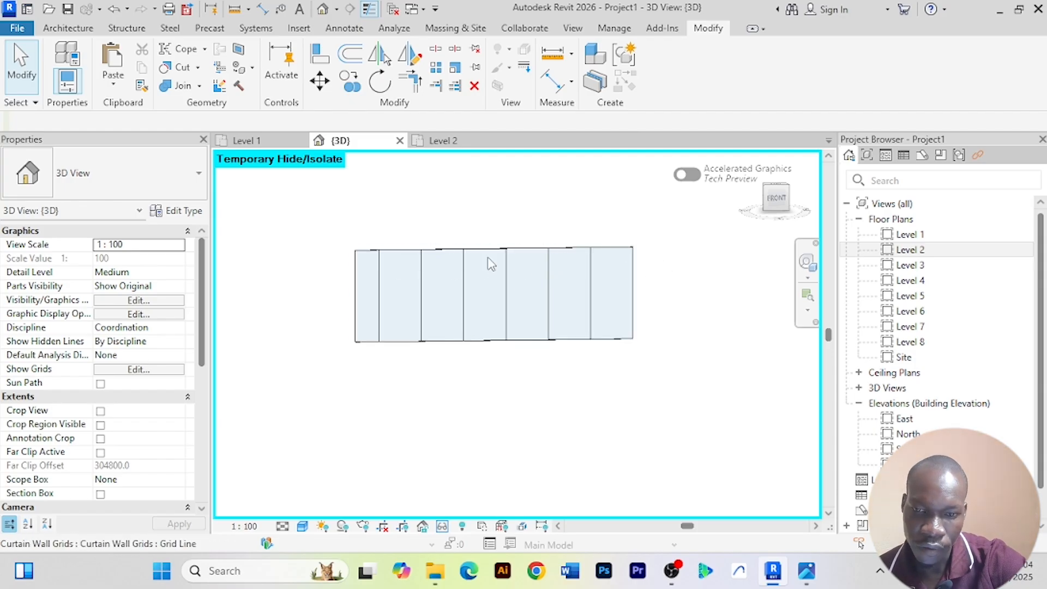
Add two horizontal curtain grid lines across all segments, one 600 mm below the top edge and one about 1133 mm above the bottom edge
left_click(79, 30)
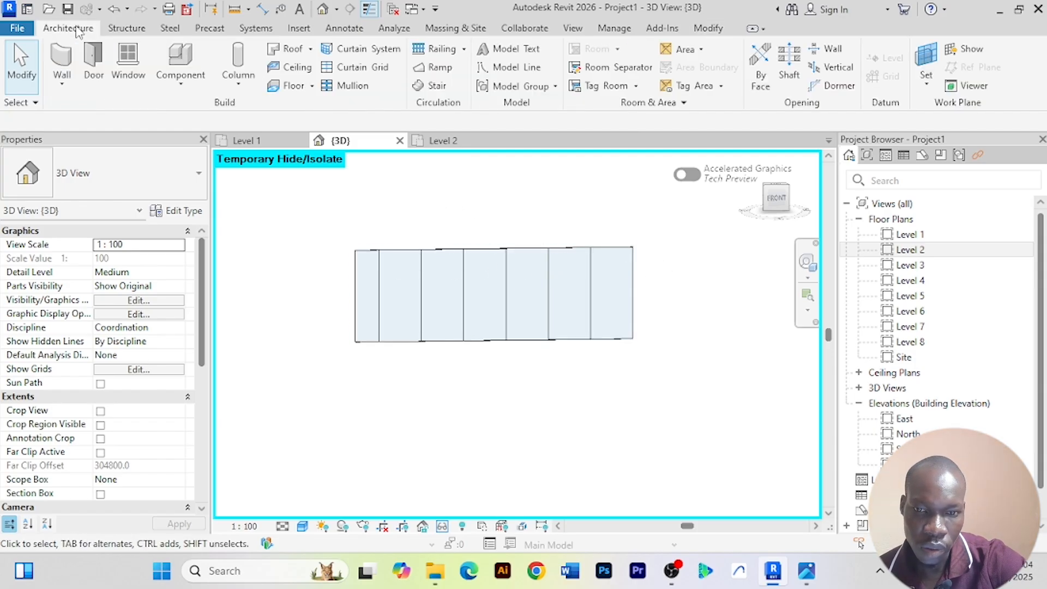
left_click(356, 66)
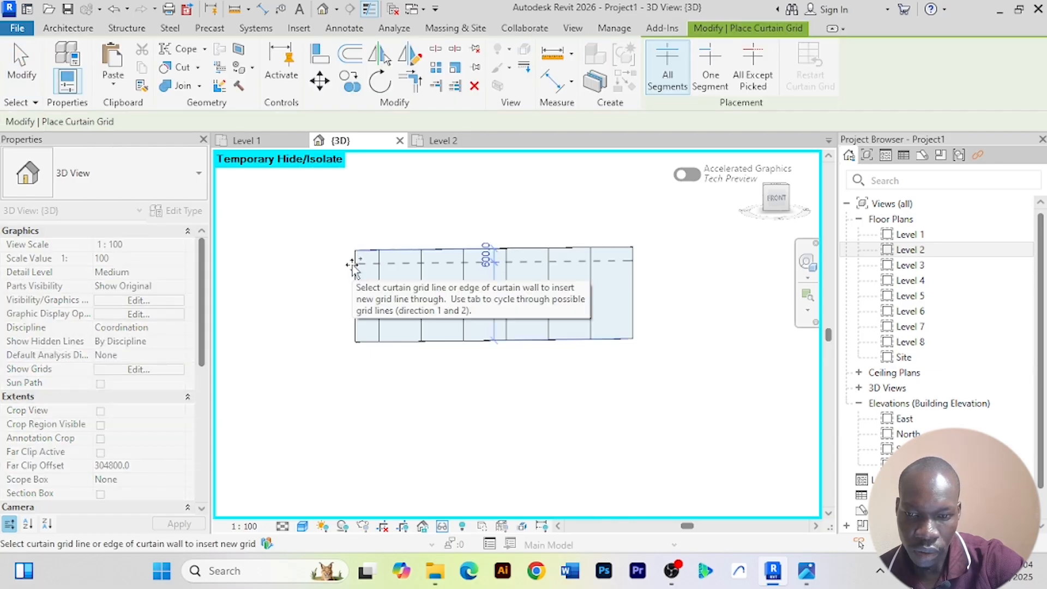
left_click(353, 264)
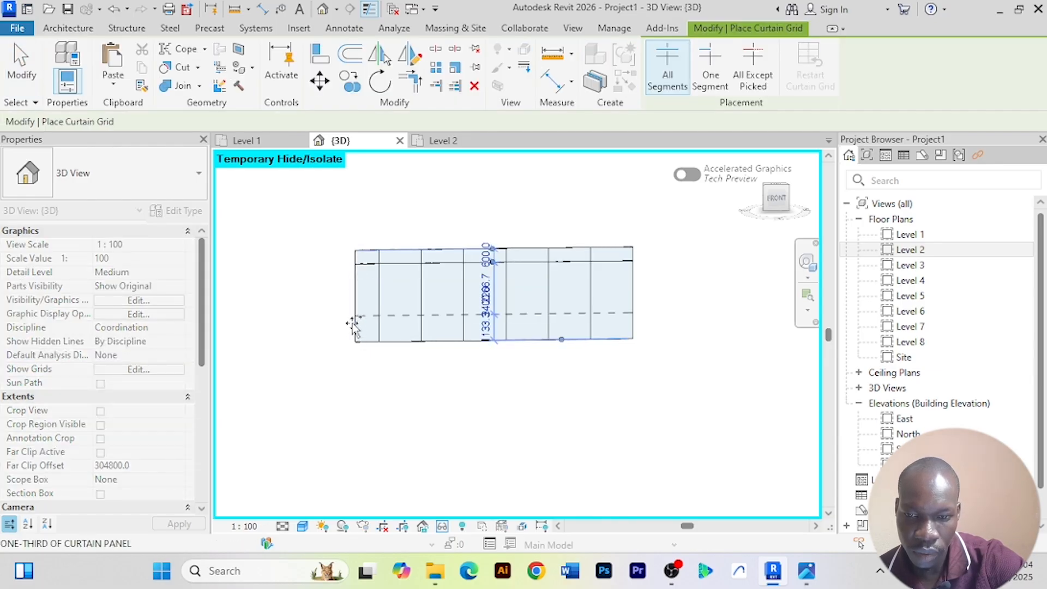
left_click(353, 322)
right_click(277, 216)
left_click(296, 223)
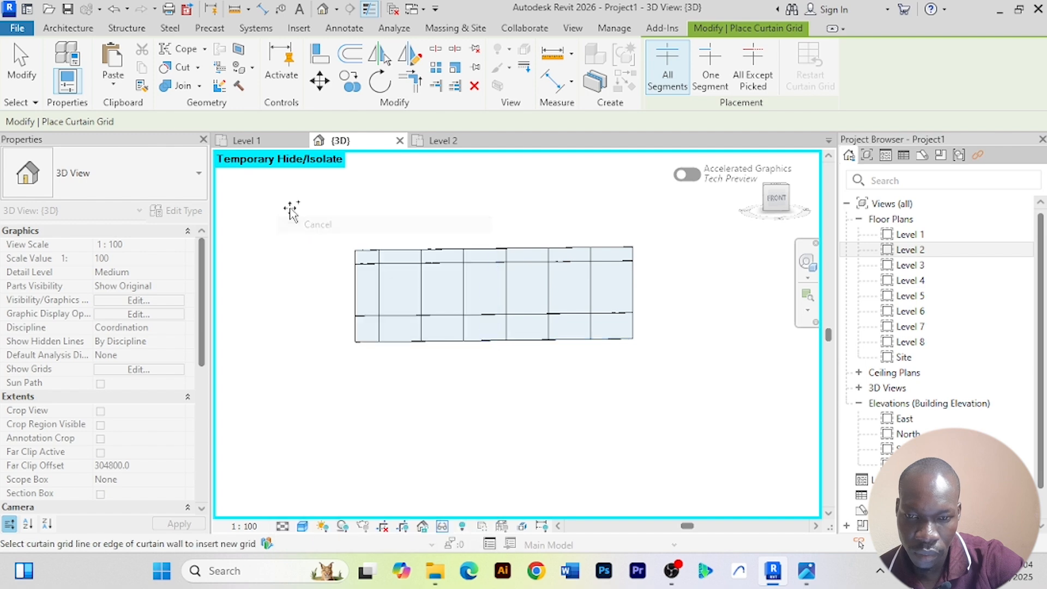
right_click(292, 213)
left_click(318, 225)
Move the lower horizontal grid line closer to the glazing's bottom edge by editing its distance dimension
left_click(484, 342)
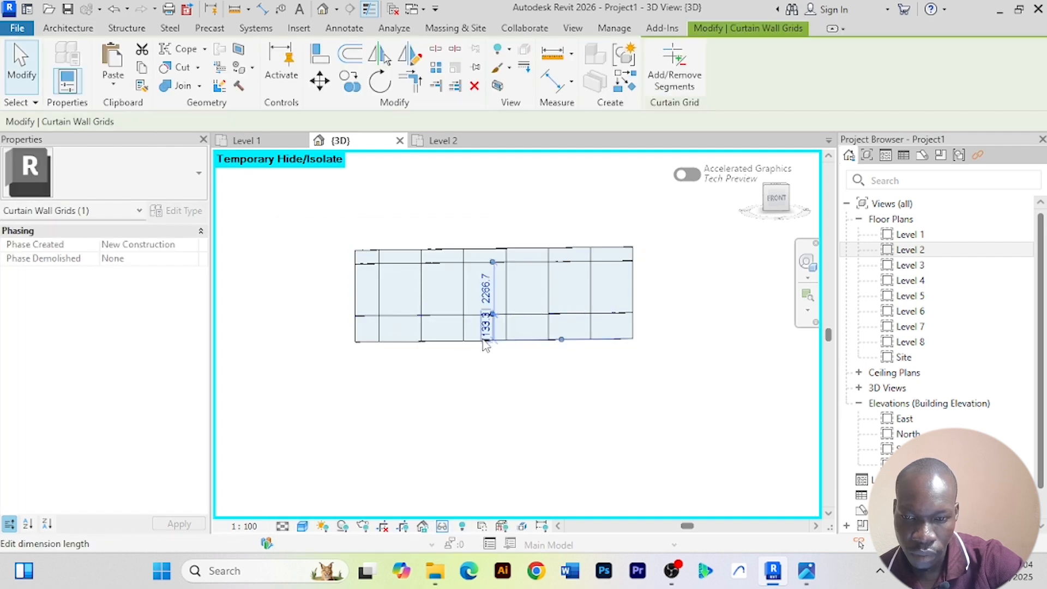
left_click(486, 329)
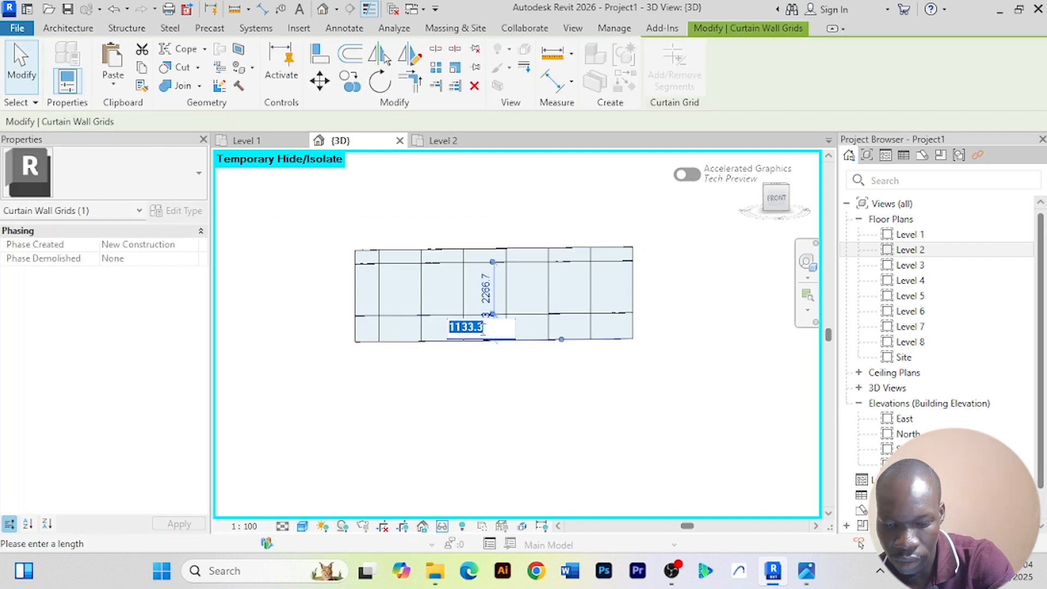
key("Return")
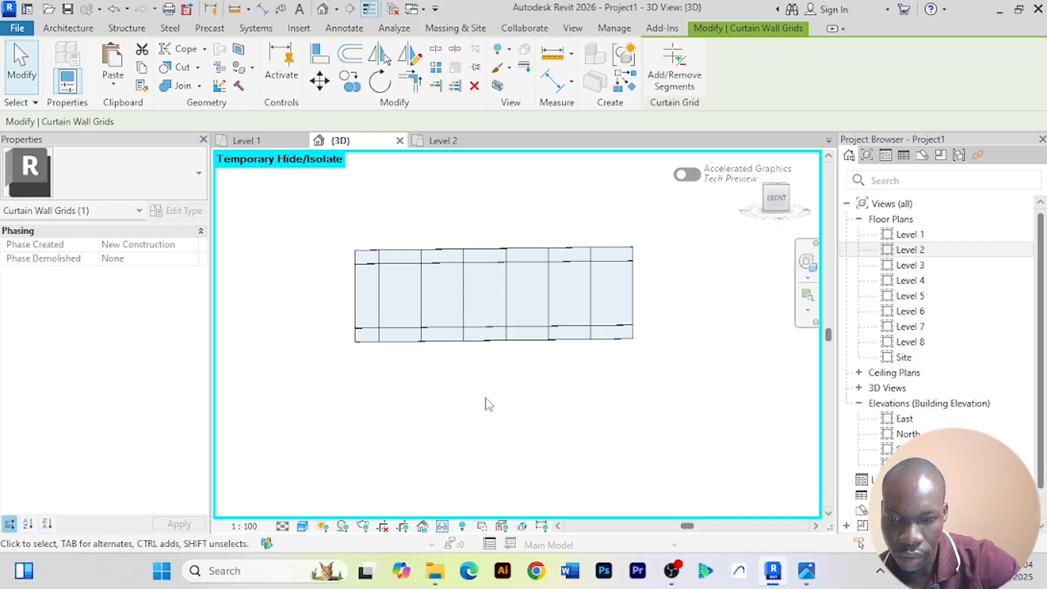
Add 50 x 150mm rectangular mullions along all grid lines of the isolated front glazing
left_click(486, 402)
left_click(518, 264)
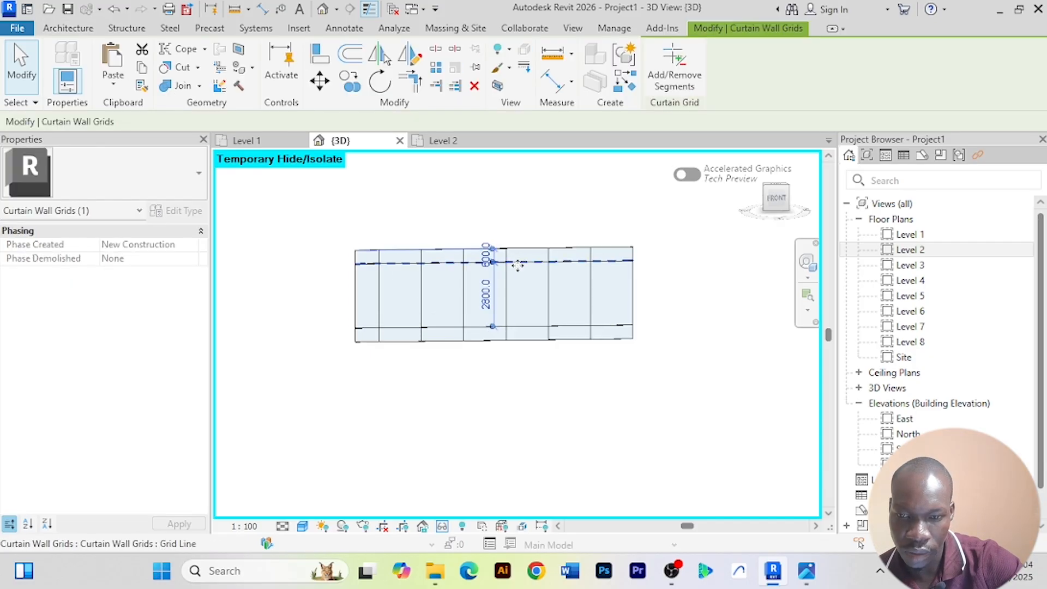
left_click(429, 223)
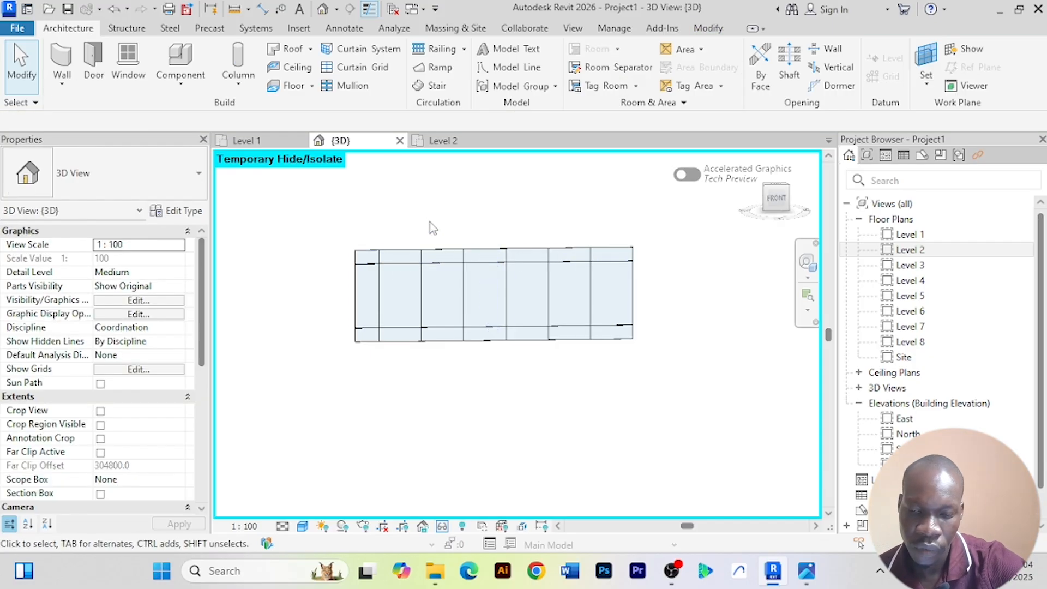
left_click(360, 90)
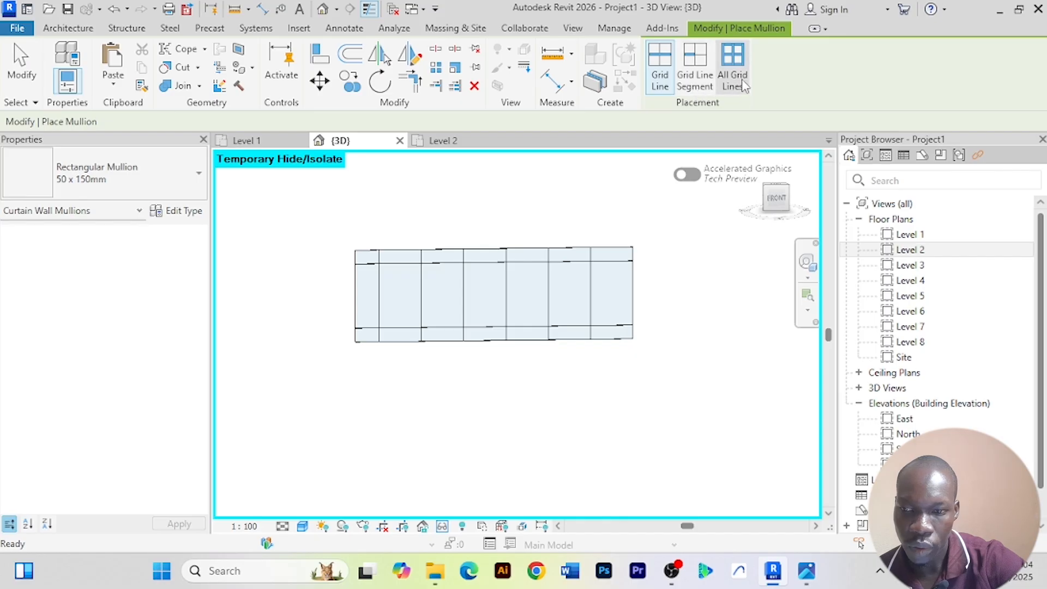
left_click(741, 81)
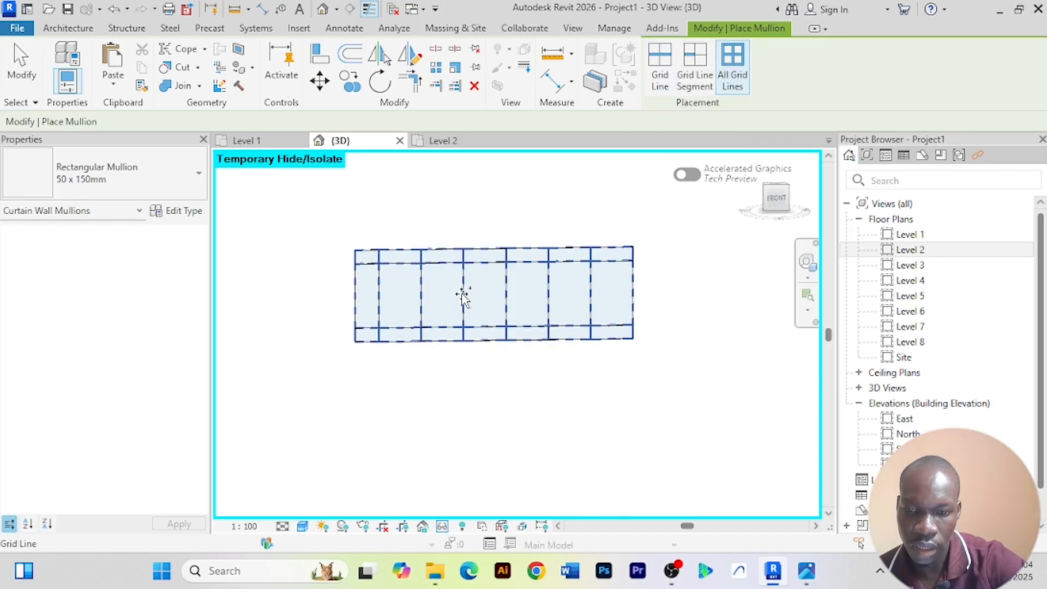
right_click(290, 244)
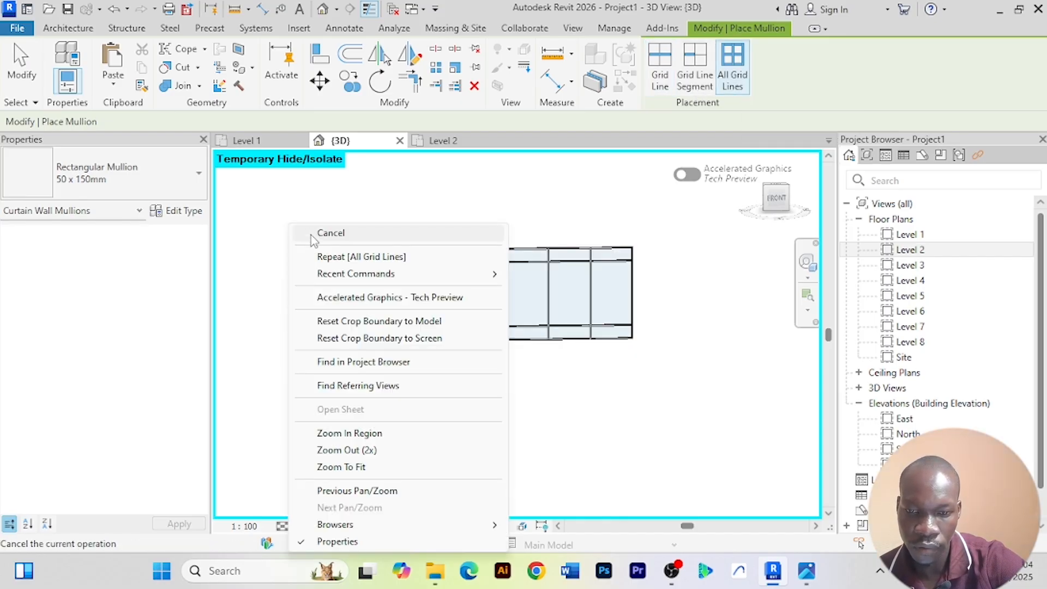
left_click(313, 238)
right_click(312, 238)
left_click(323, 214)
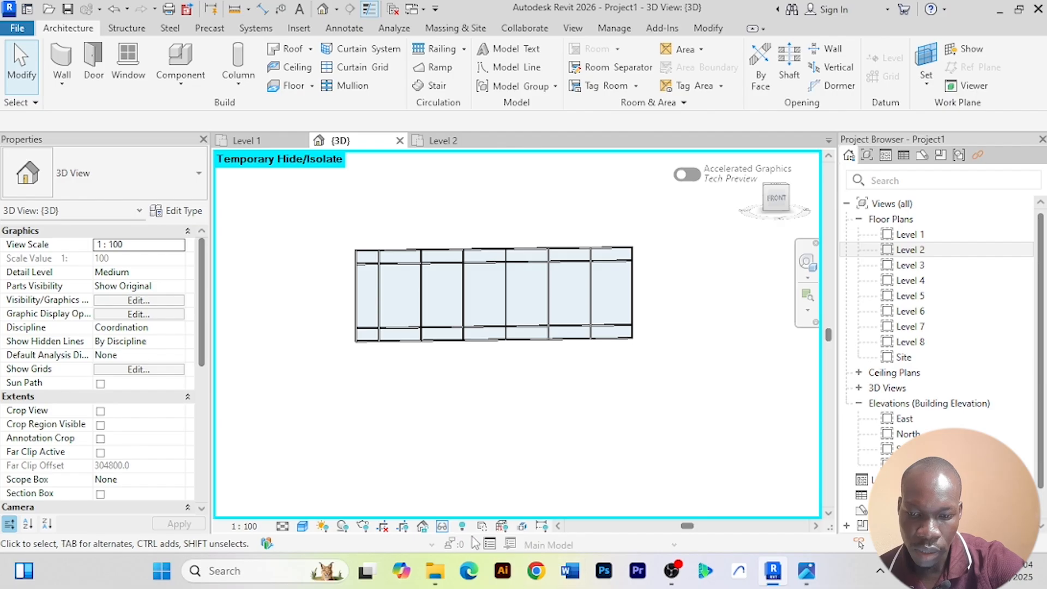
Reset the temporary isolation to restore the building, and isolate the Level 2 wall on the building's left side
left_click(443, 527)
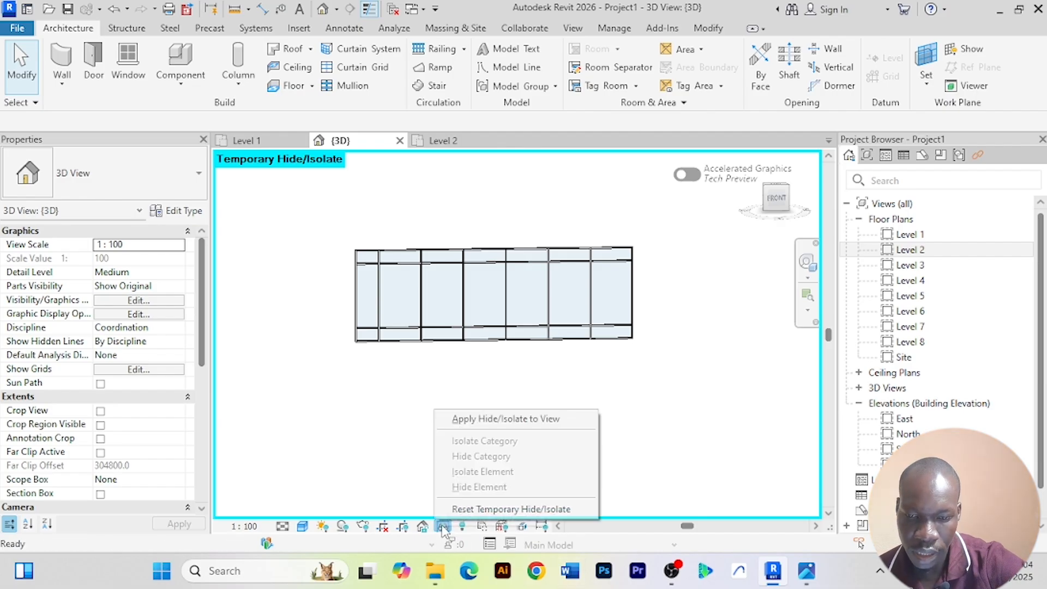
left_click(473, 510)
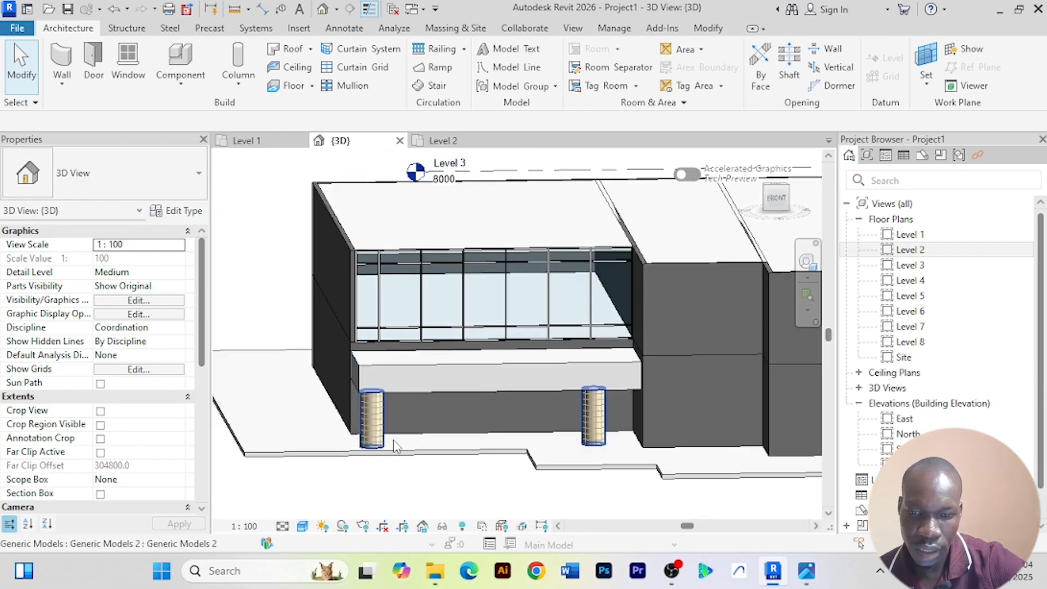
middle_click_drag(464, 500, 556, 489, "shift")
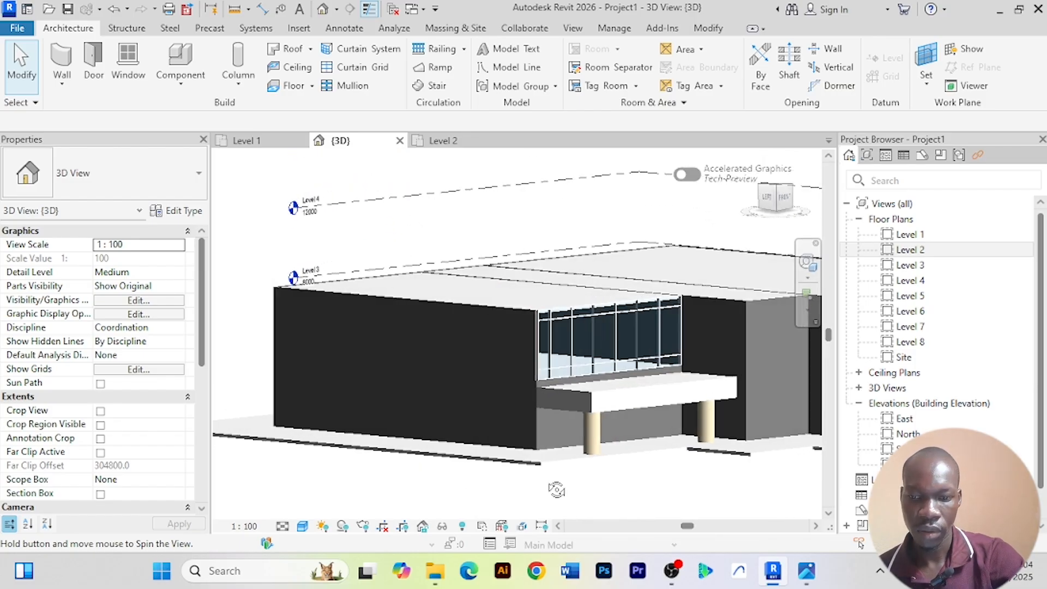
left_click(516, 307)
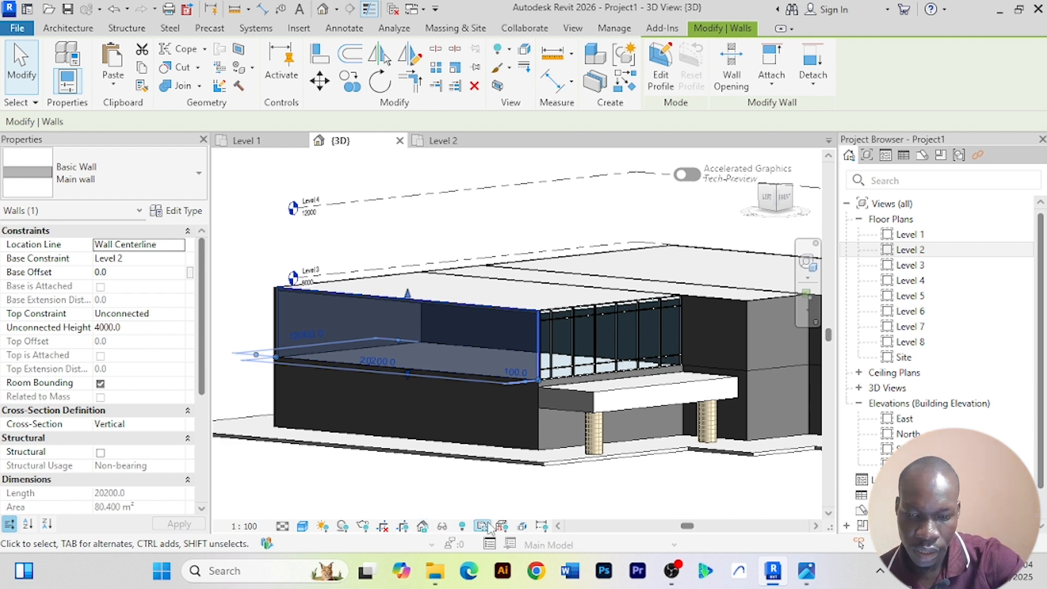
left_click(443, 527)
left_click(482, 470)
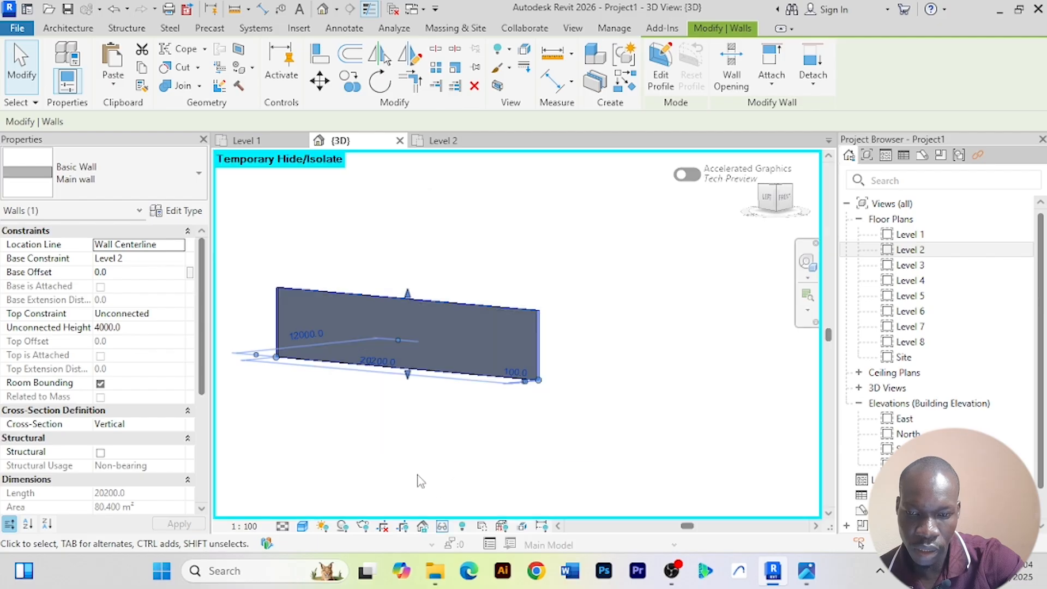
Change the isolated left-side wall's type to the Exterior Glazing curtain wall
middle_click_drag(423, 455, 548, 434, "shift")
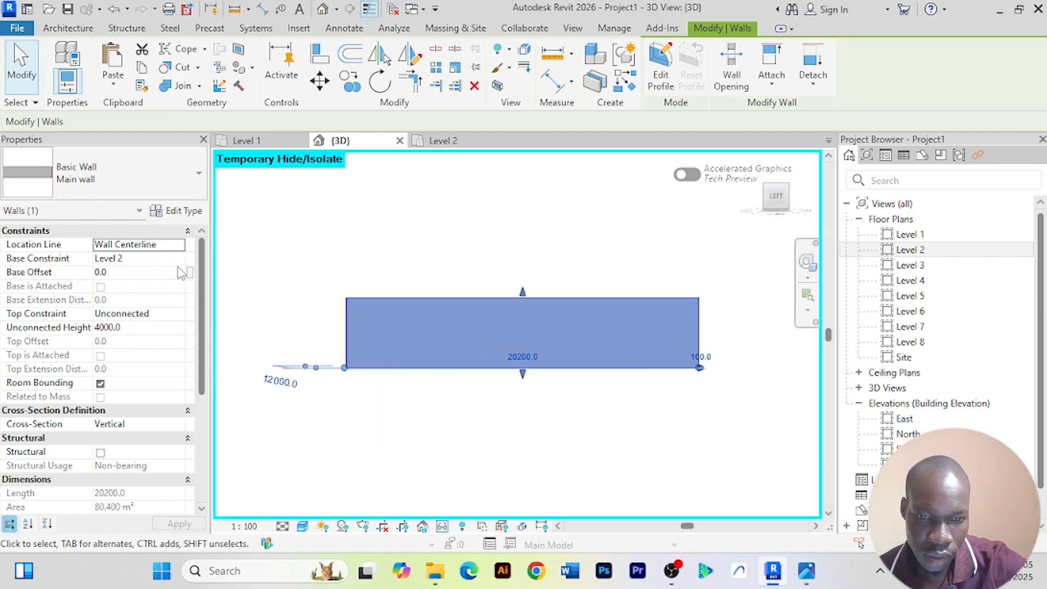
left_click(201, 175)
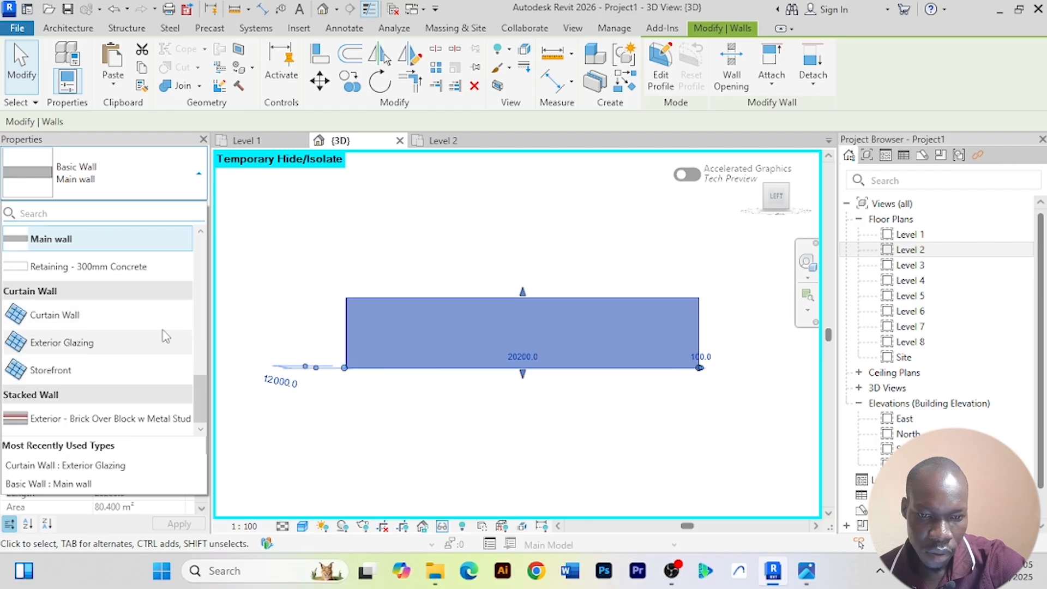
left_click(135, 345)
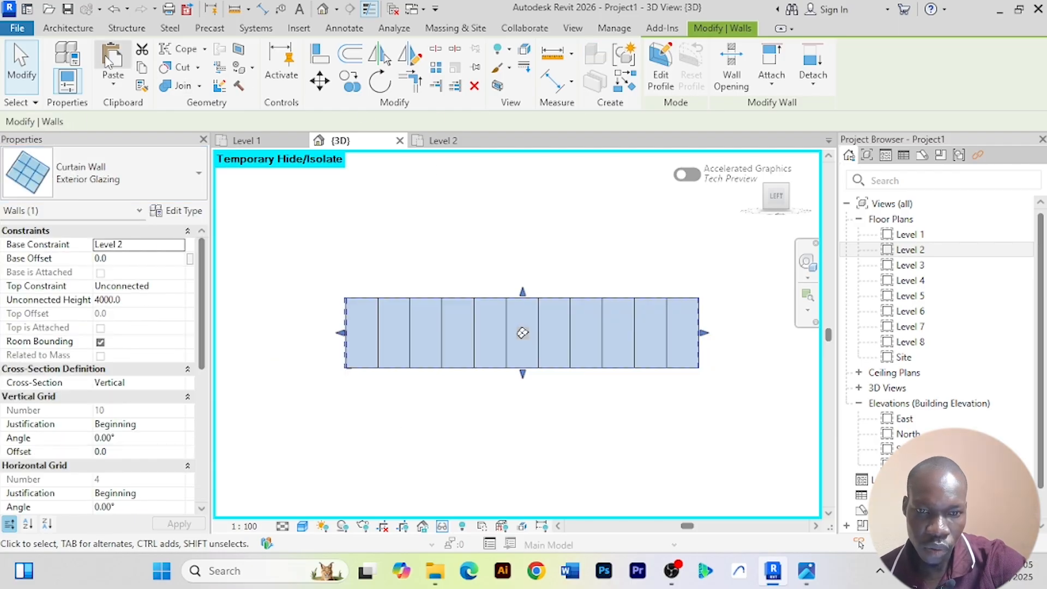
Add two horizontal curtain grid lines across all segments of the left-side glazing, each about 1333 mm from its nearest horizontal edge
left_click(72, 31)
left_click(364, 71)
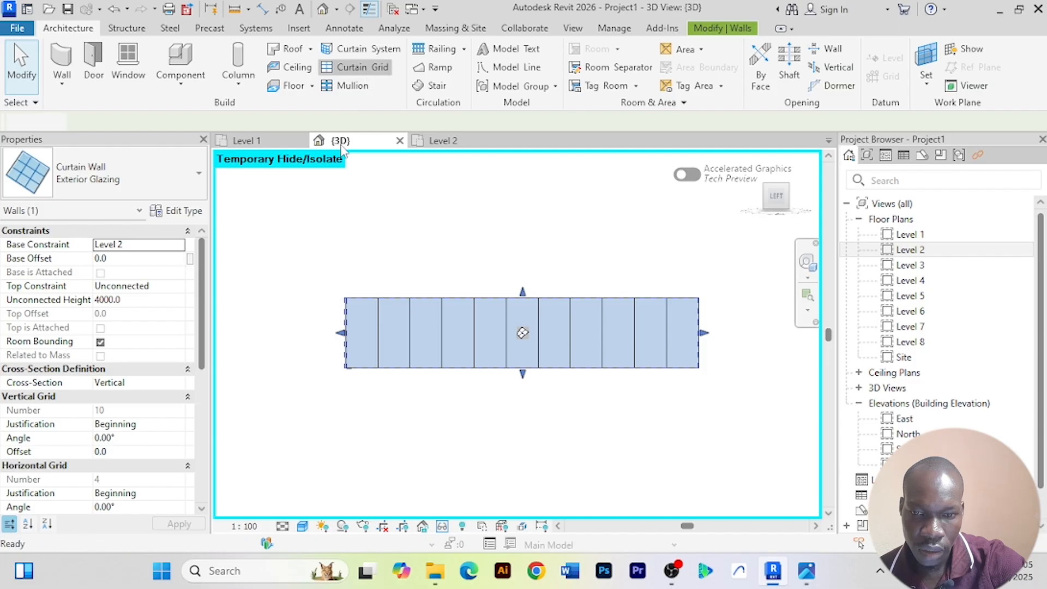
left_click(346, 320)
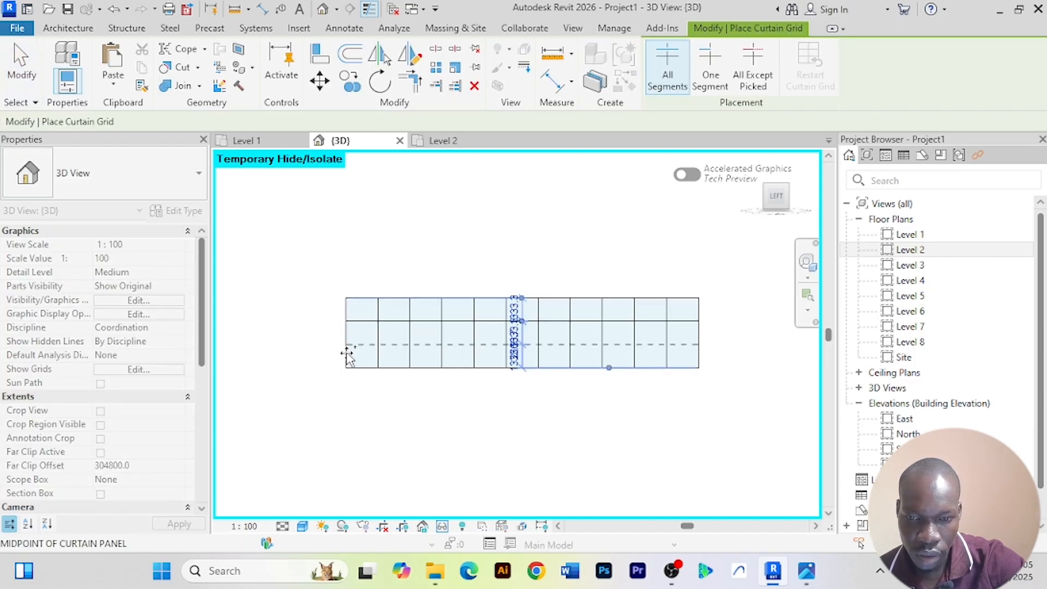
left_click(348, 356)
right_click(410, 223)
right_click(467, 222)
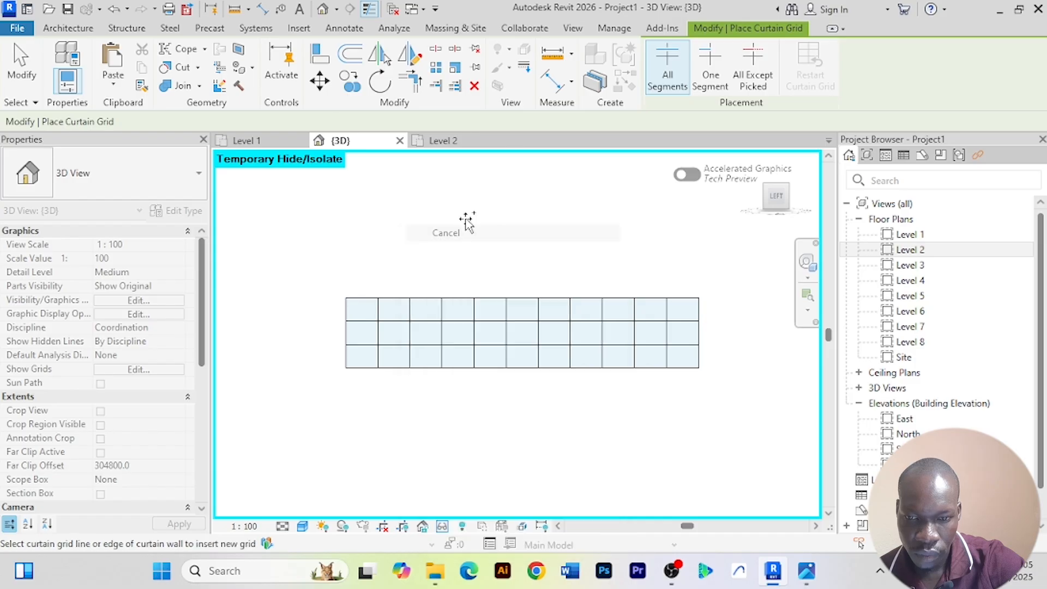
left_click(494, 229)
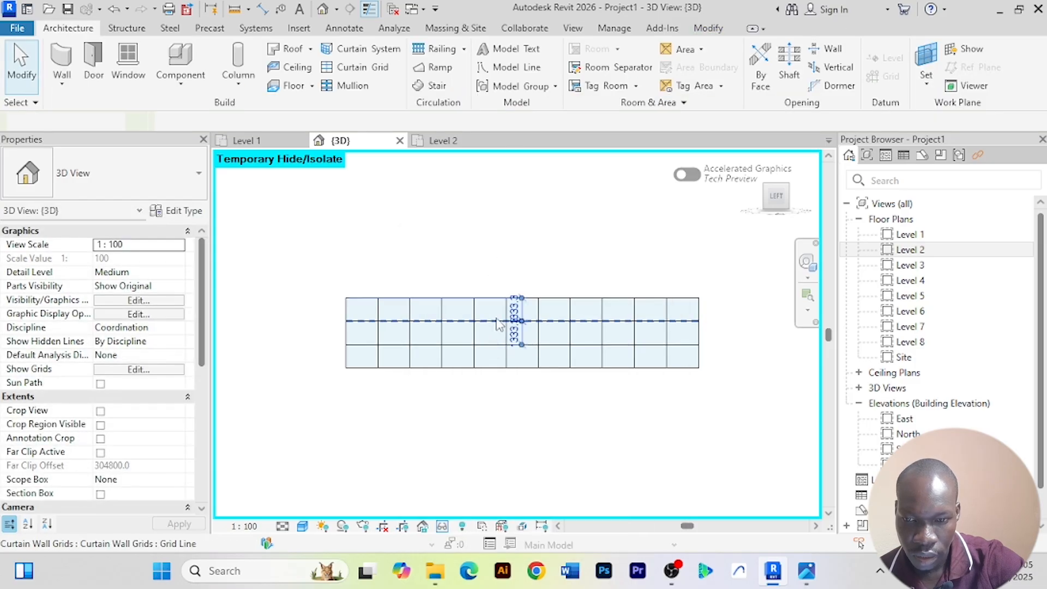
Set the upper grid line 600 mm below the glazing's top edge and the lower one 600 mm above its bottom edge
left_click(498, 323)
left_click(514, 316)
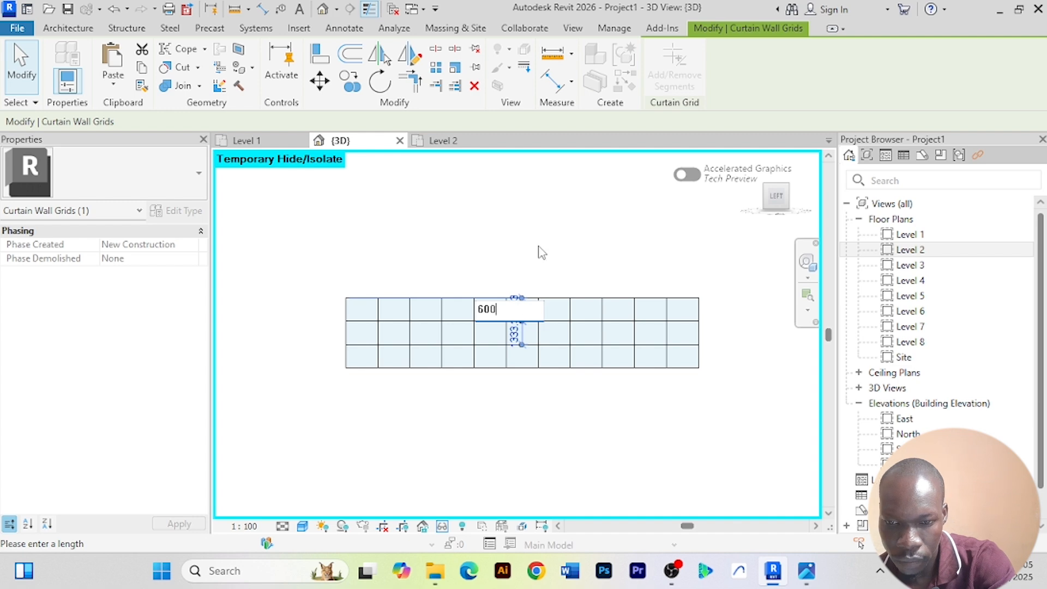
key("Return")
left_click(561, 422)
left_click(393, 347)
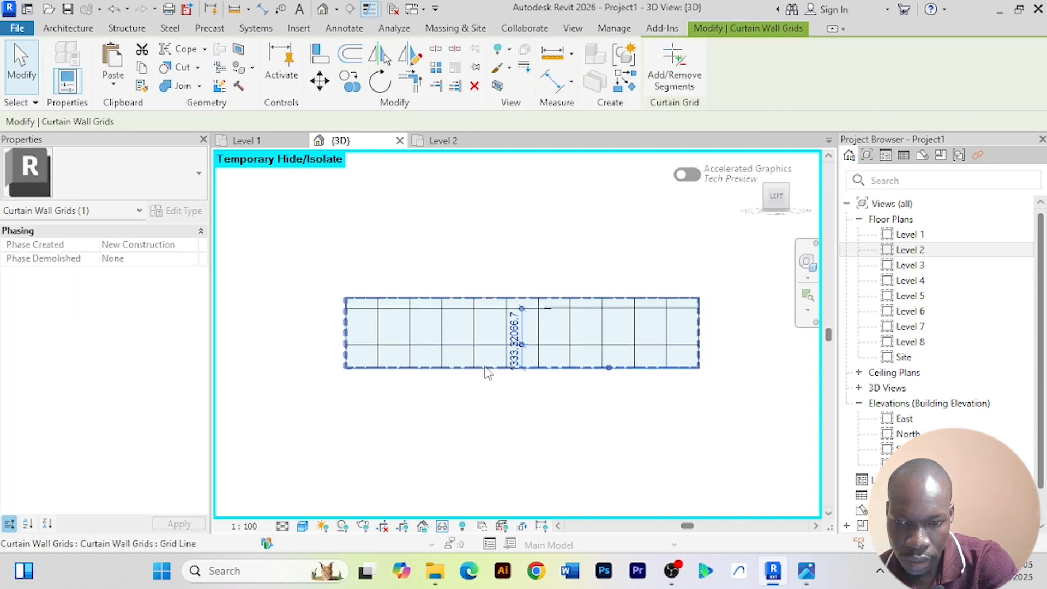
left_click(513, 356)
type("600")
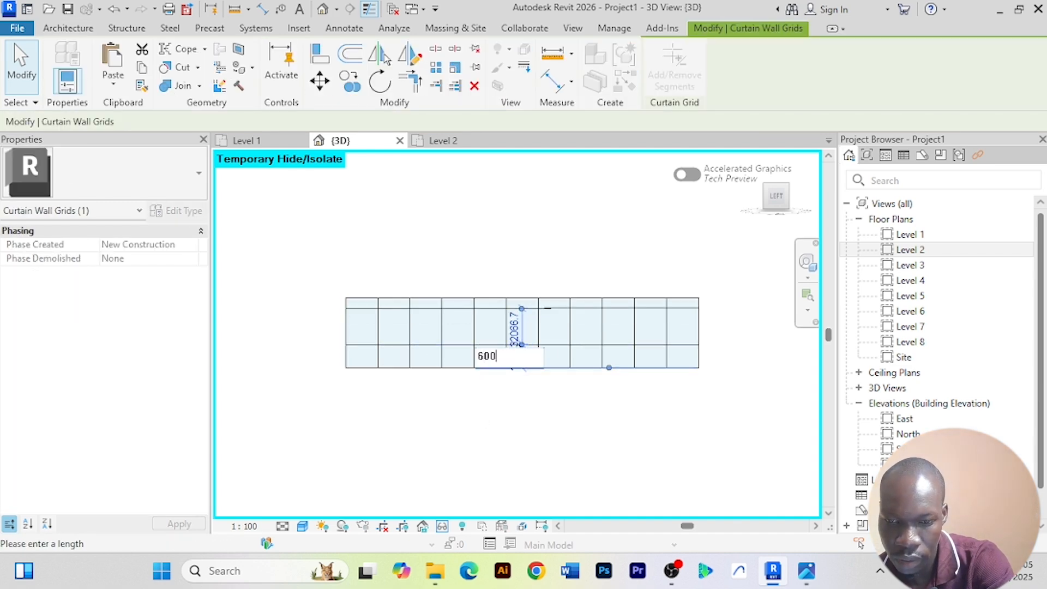
key("Return")
left_click(470, 421)
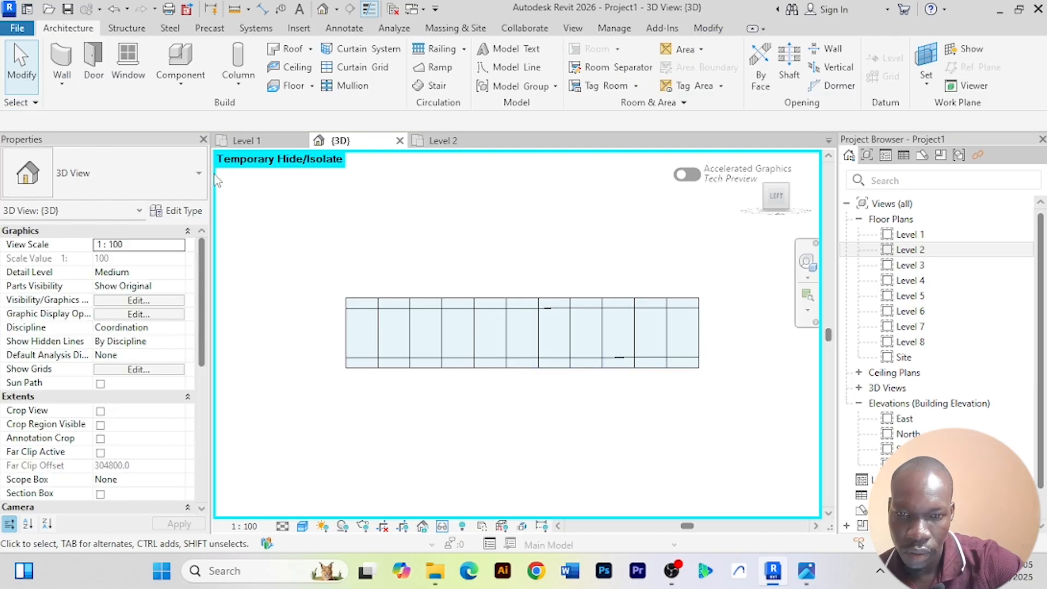
Add 50 x 150mm rectangular mullions along all grid lines of the left-side glazing
left_click(353, 87)
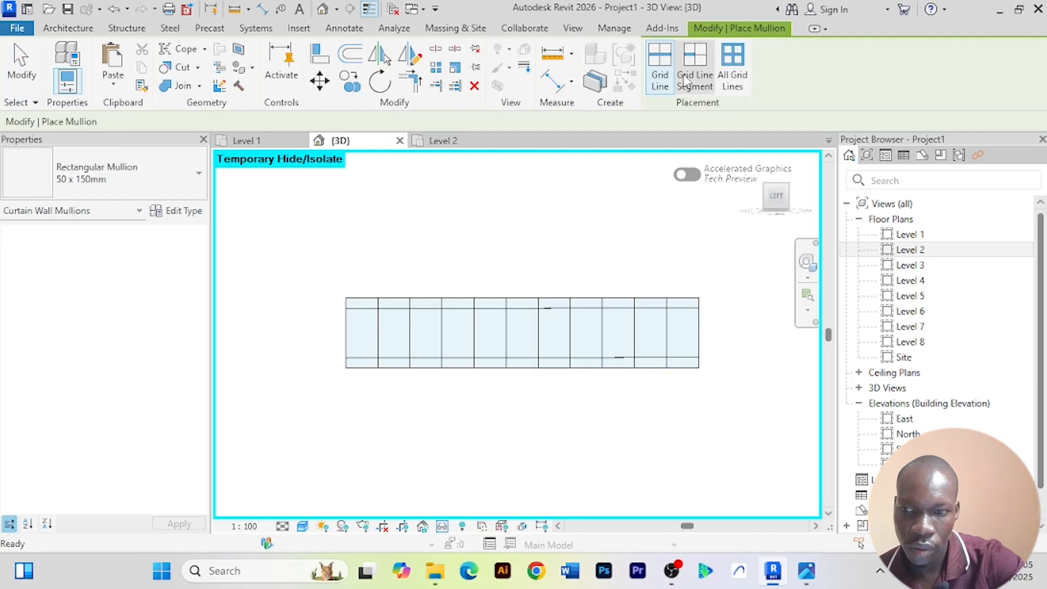
left_click(732, 68)
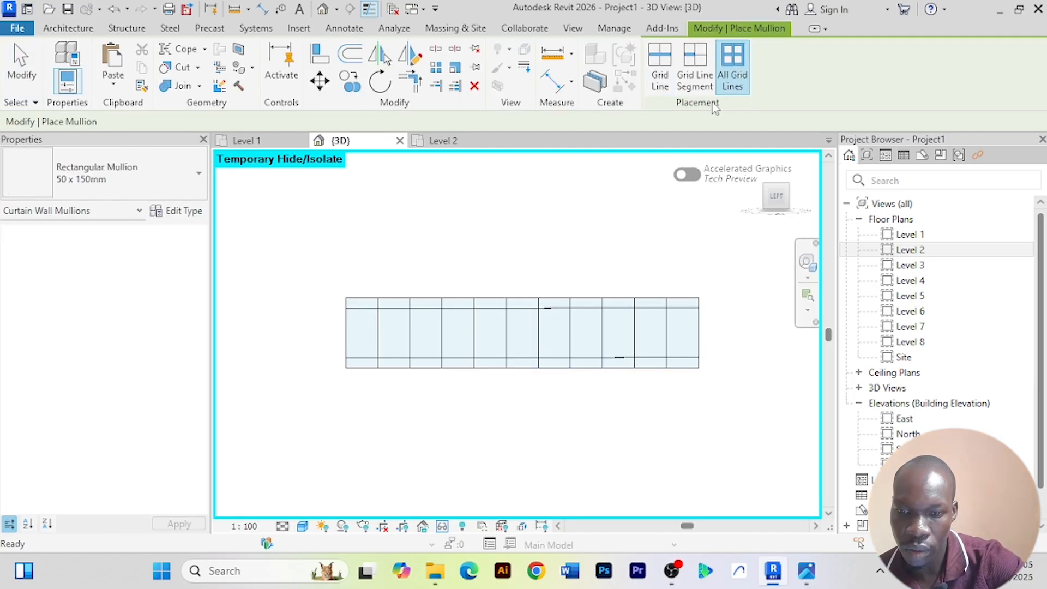
left_click(513, 325)
right_click(497, 217)
left_click(546, 224)
right_click(519, 203)
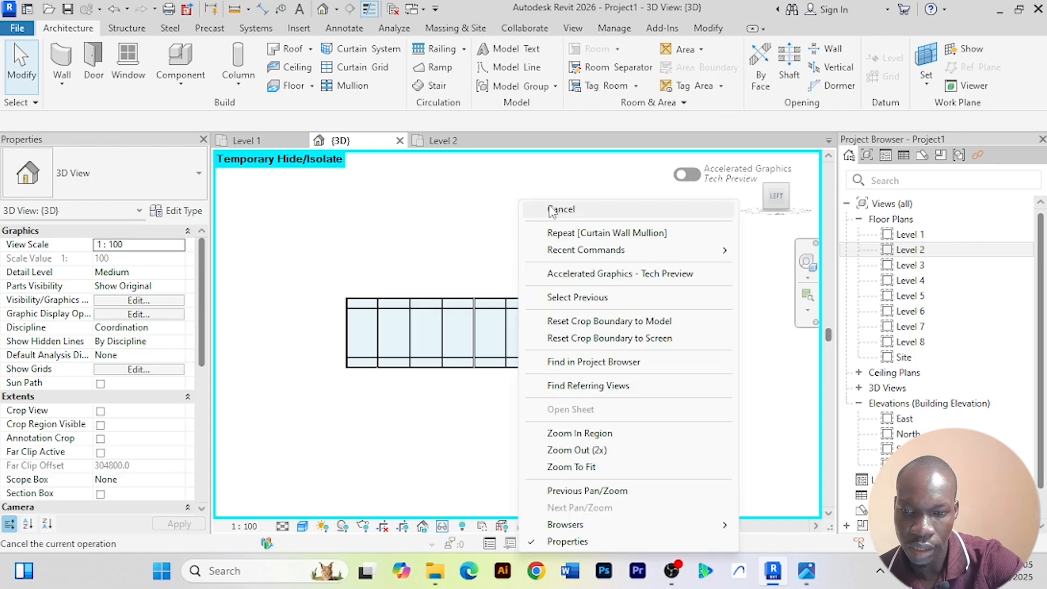
left_click(551, 211)
Reset the temporary isolation of the left-side glazing to show the whole building
scroll(567, 338, "up", 2)
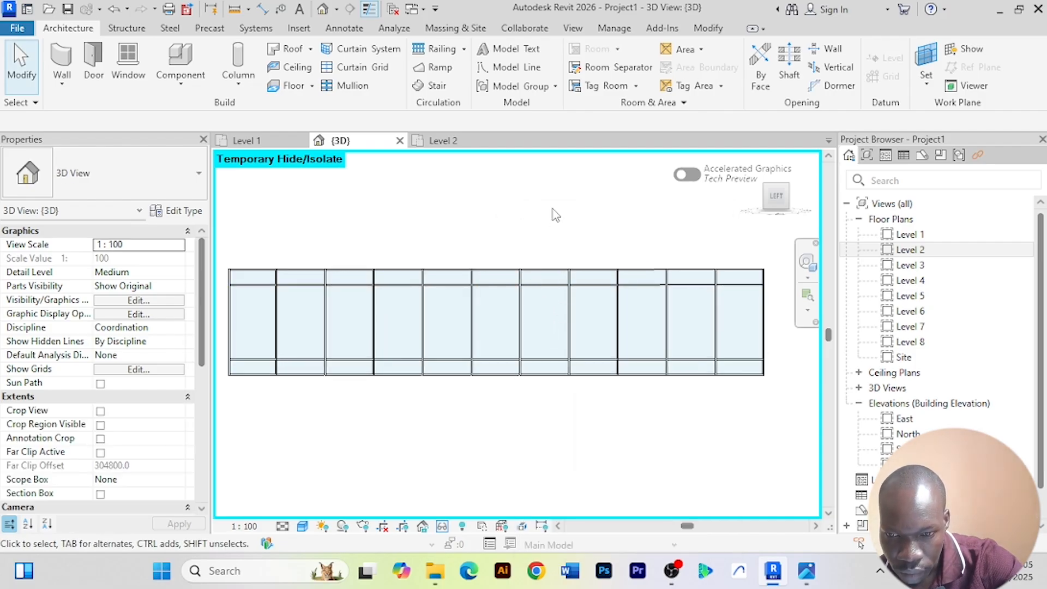
scroll(555, 215, "down", 2)
left_click(441, 526)
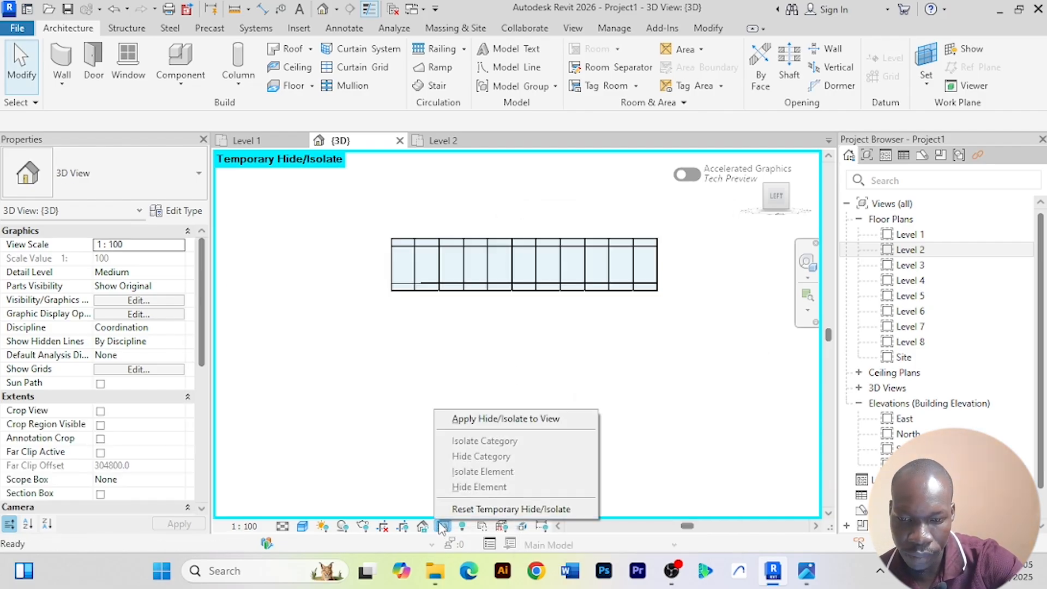
left_click(463, 511)
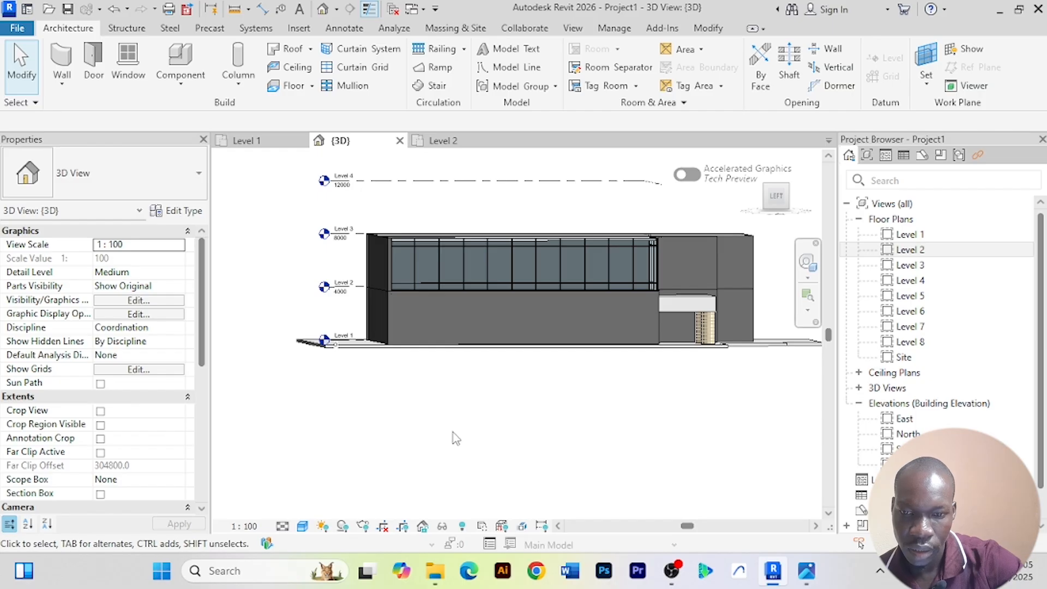
Isolate the Level 2 wall at the back of the building and change its type to the Exterior Glazing curtain wall
middle_click_drag(456, 438, 587, 445, "shift")
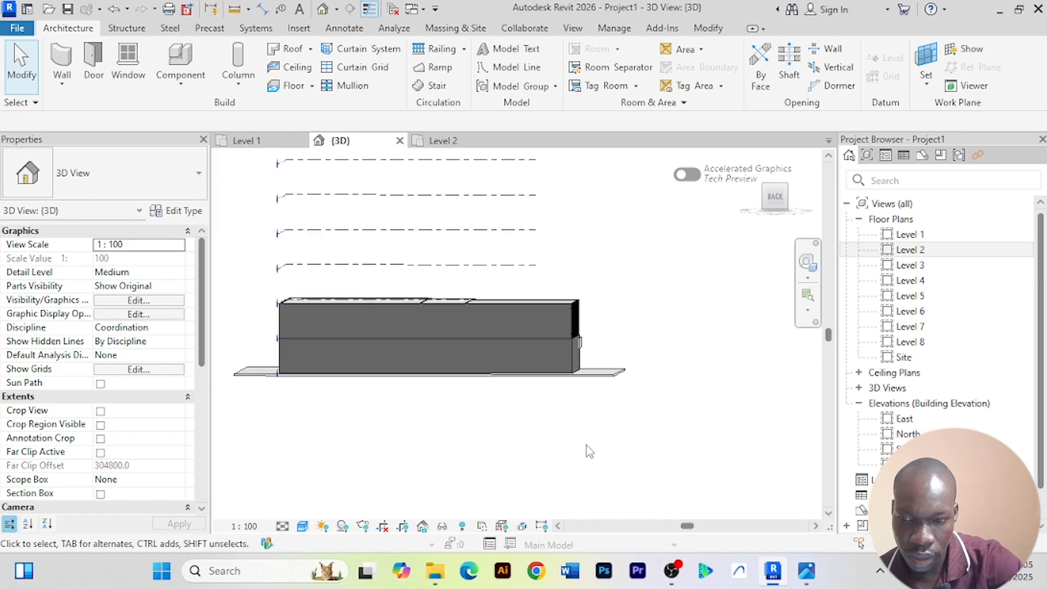
left_click(562, 315)
left_click(442, 526)
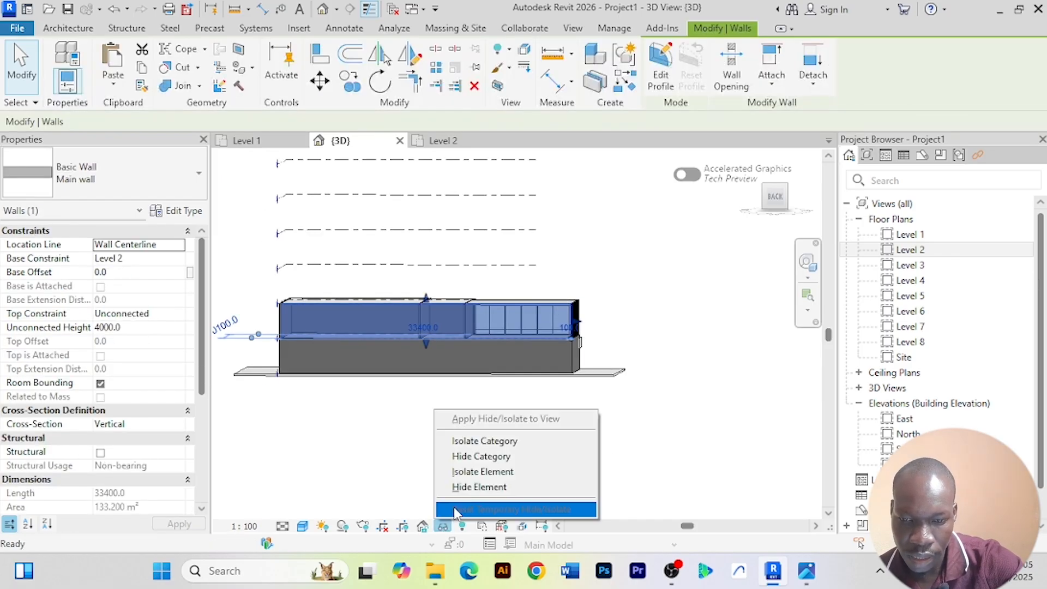
left_click(493, 472)
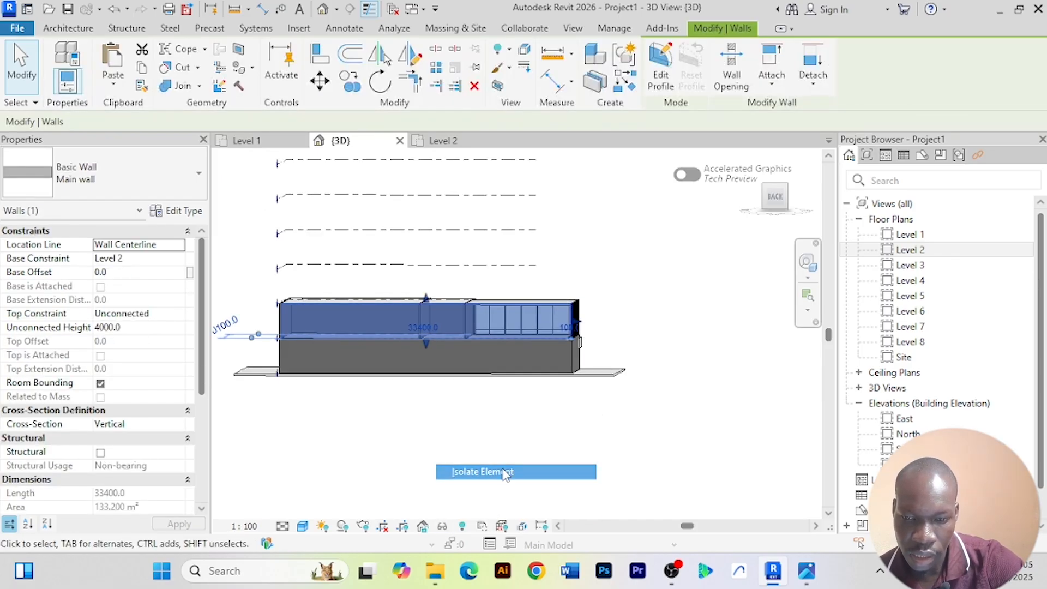
left_click(199, 180)
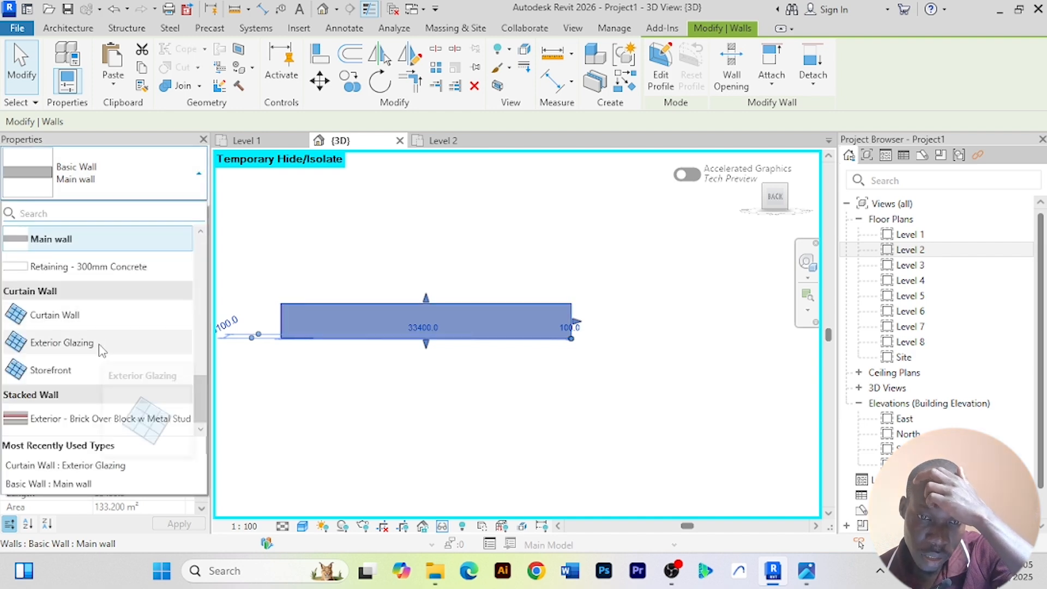
left_click(82, 342)
Add two horizontal curtain grid lines across all segments of the back glazing, at one-third and two-thirds of its height
scroll(296, 382, "up", 2)
middle_click_drag(319, 384, 345, 422)
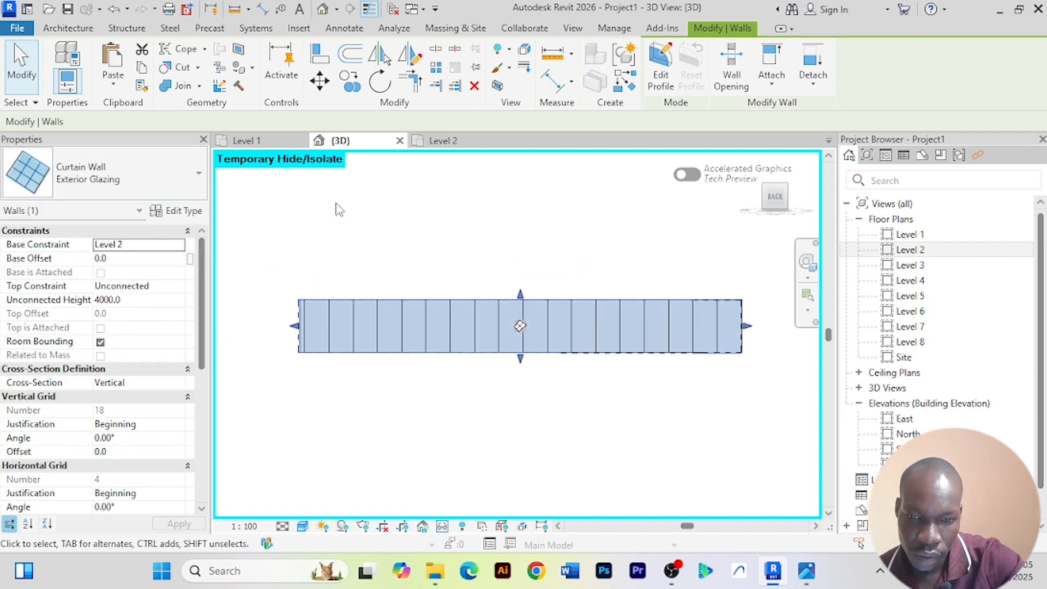
left_click(73, 32)
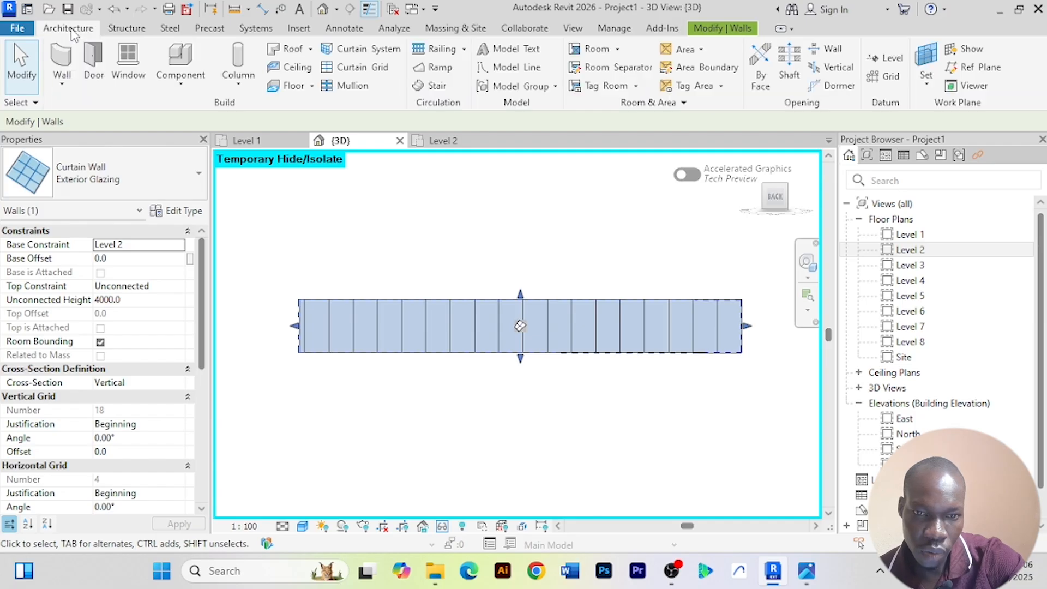
left_click(373, 71)
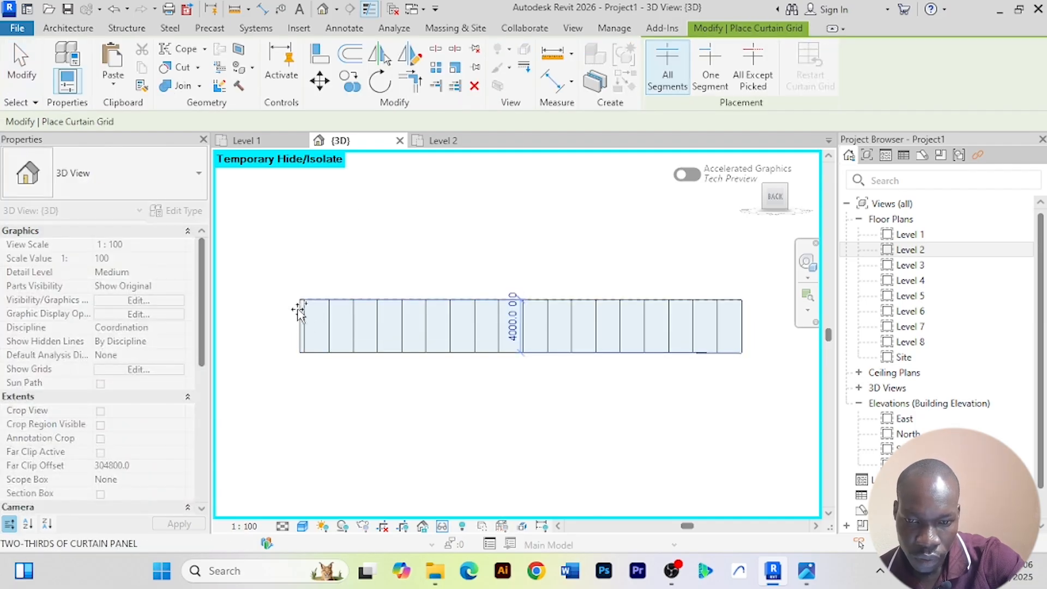
scroll(299, 312, "up", 2)
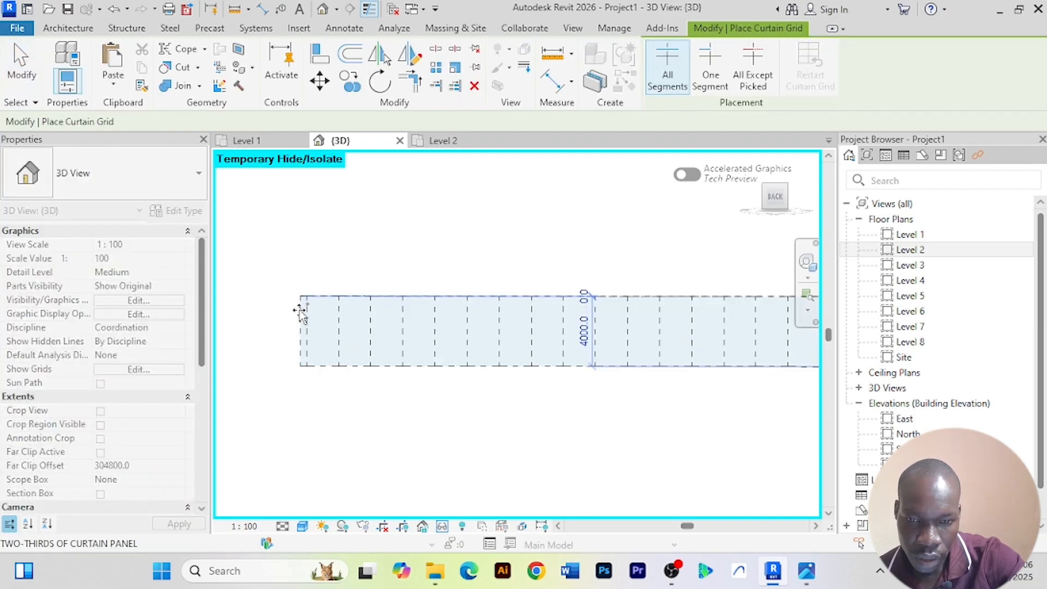
left_click(307, 344)
left_click(328, 330)
right_click(379, 219)
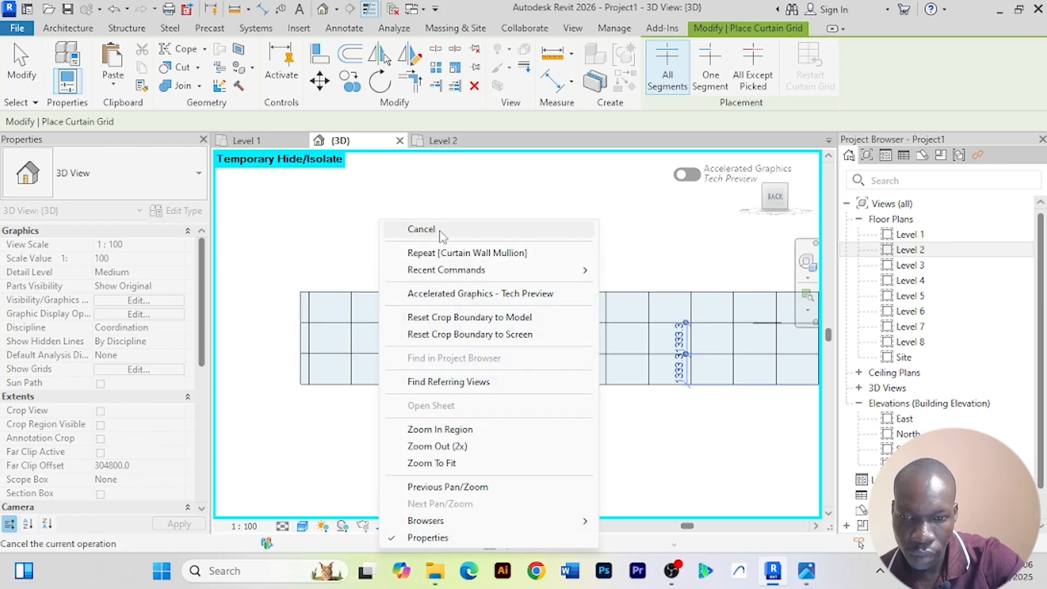
right_click(428, 204)
left_click(473, 215)
Set the back glazing's upper grid line 600 mm below its top edge and the lower one 600 mm above its bottom edge
scroll(488, 227, "down", 2)
middle_click_drag(463, 236, 407, 240)
scroll(496, 284, "up", 2)
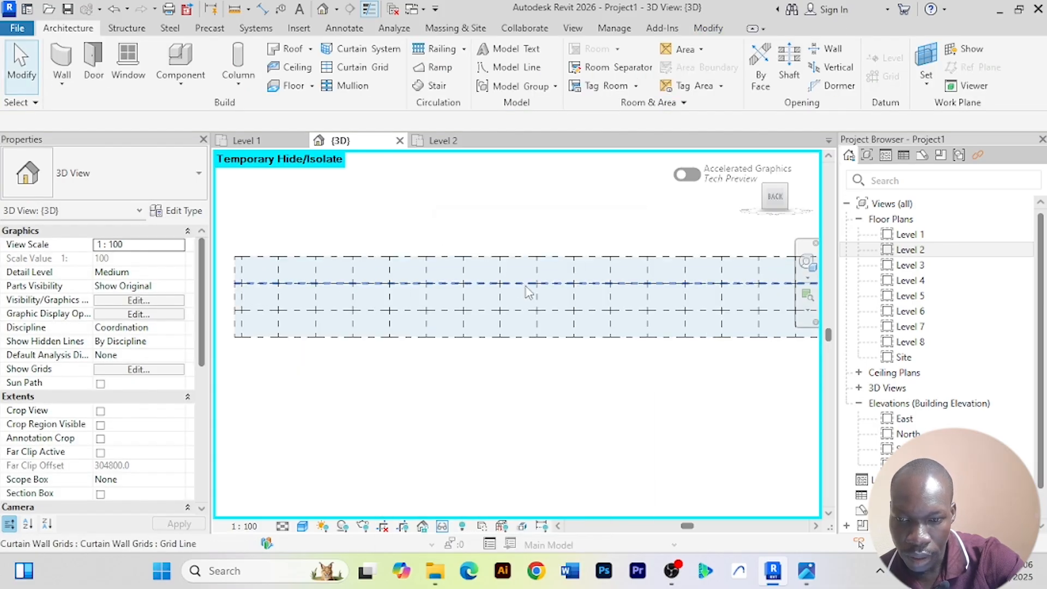
left_click(555, 287)
left_click(564, 270)
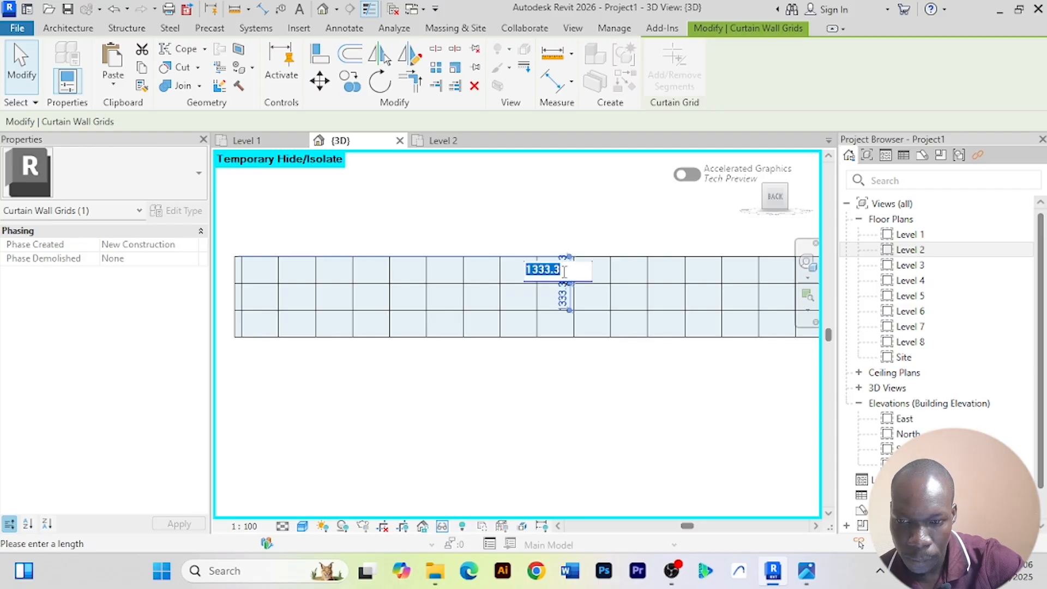
key("Return")
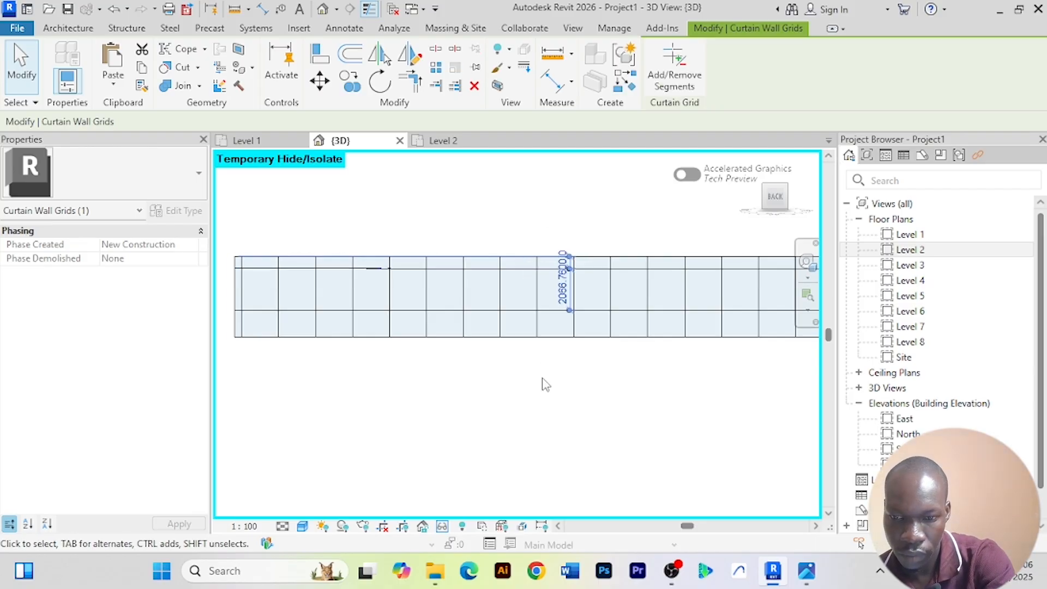
left_click(542, 379)
left_click(520, 311)
left_click(563, 336)
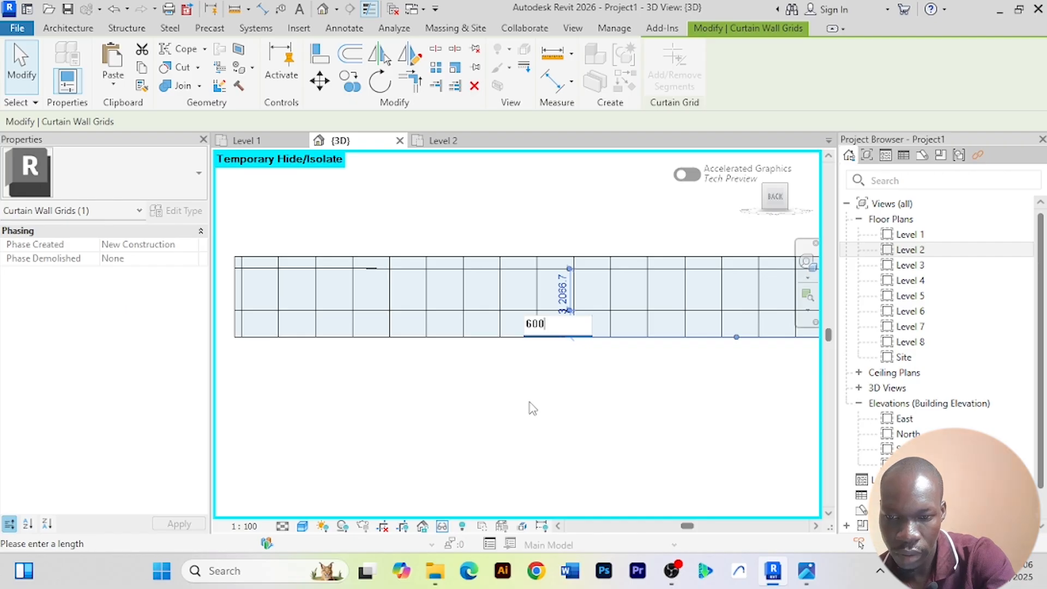
key("Return")
scroll(533, 410, "down", 3)
left_click(547, 287)
Add 50 x 150mm rectangular mullions along all grid lines of the back glazing
middle_click_drag(547, 287, 482, 264)
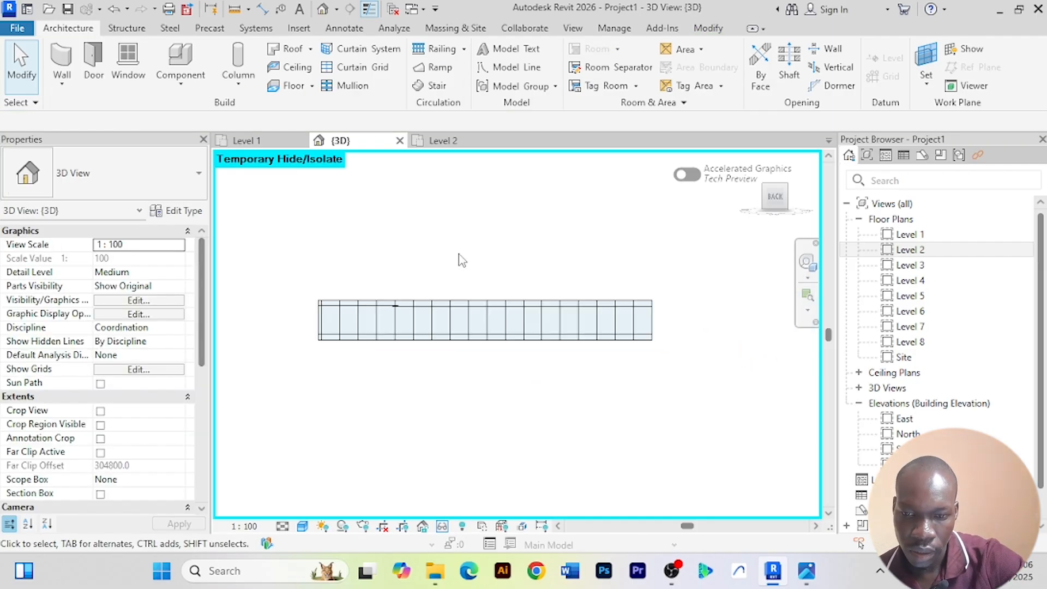
scroll(463, 260, "up", 2)
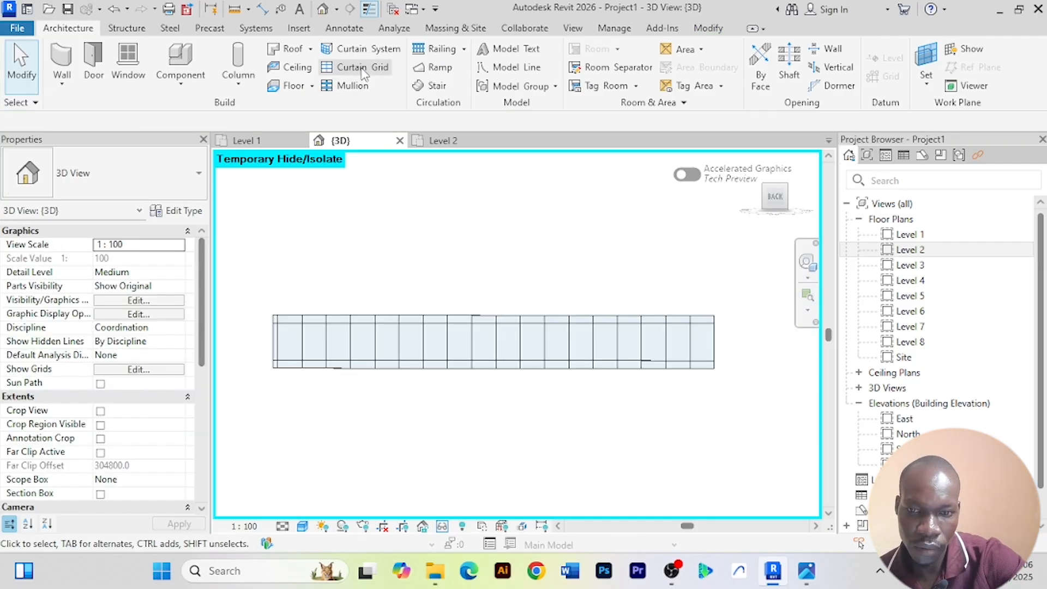
left_click(345, 86)
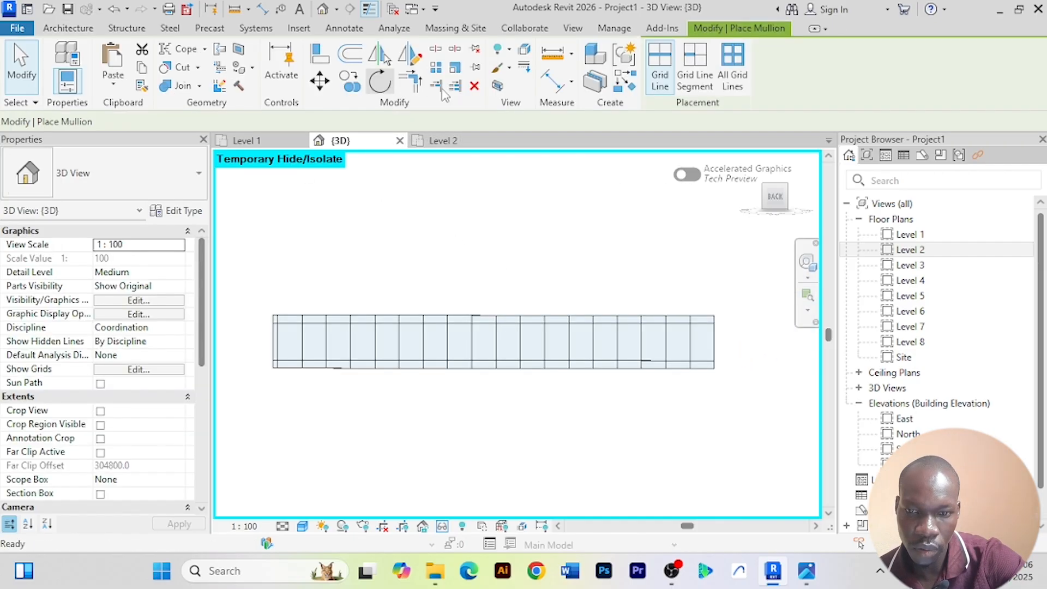
left_click(745, 69)
right_click(543, 221)
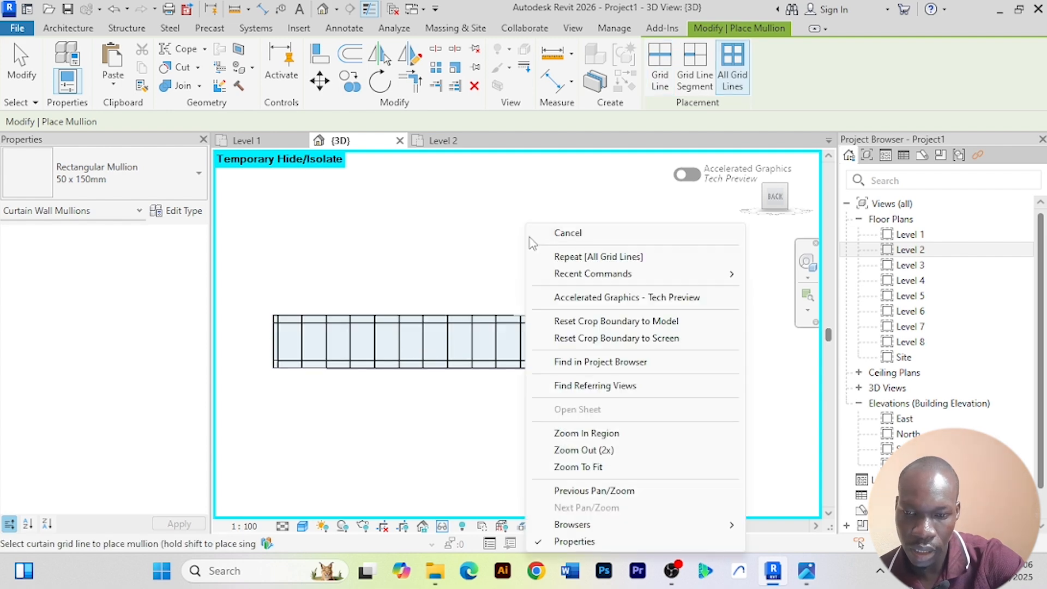
left_click(561, 232)
right_click(563, 201)
left_click(600, 211)
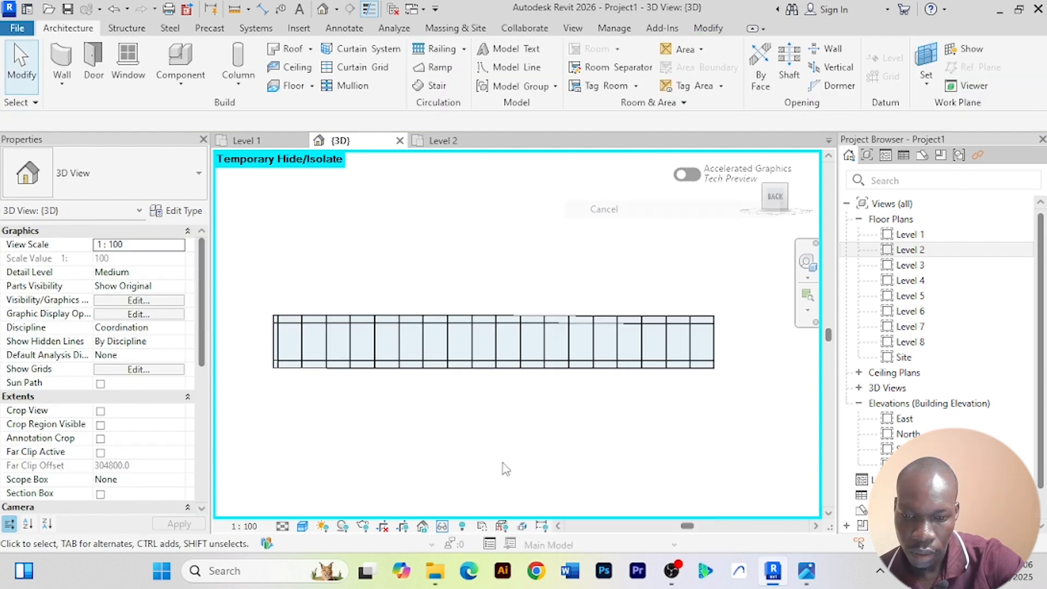
Reset the temporary isolation of the back glazing to show the whole building
left_click(442, 526)
left_click(494, 514)
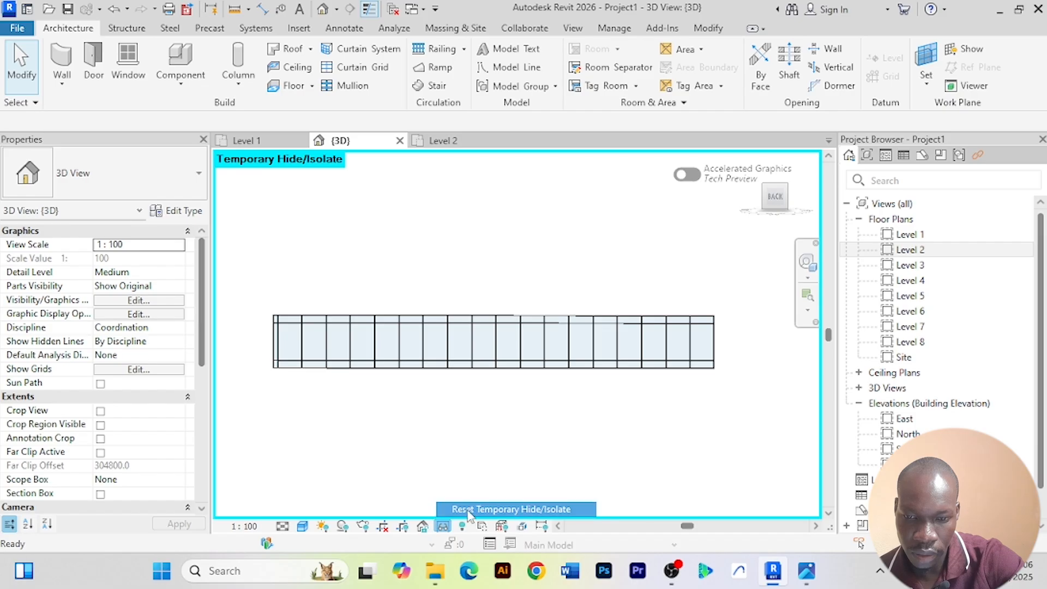
scroll(404, 458, "up", 2)
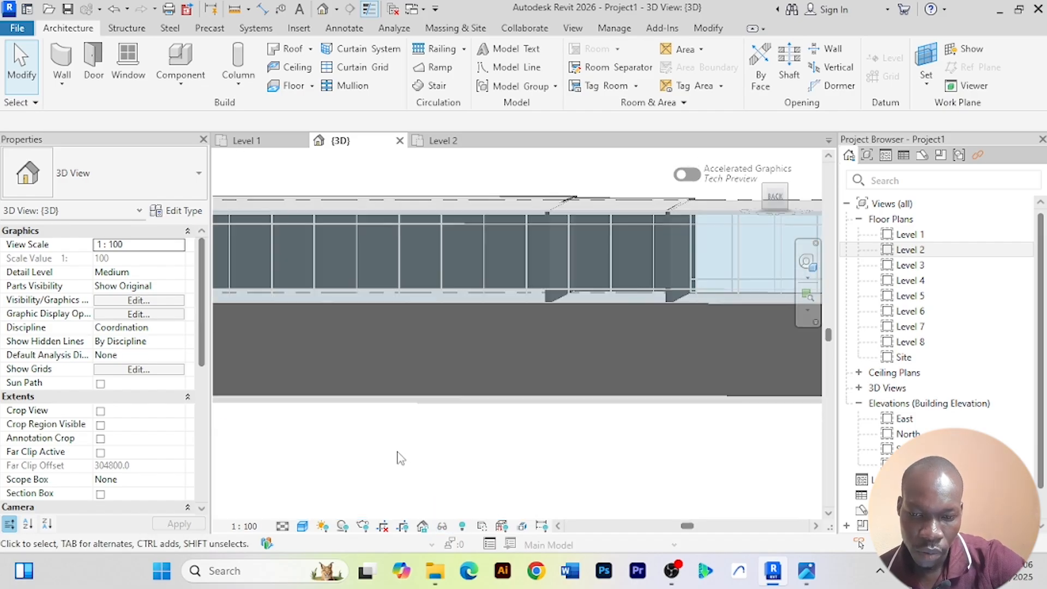
scroll(398, 457, "down", 3)
Isolate the Level 2 wall on the building's right side and change its type to the Exterior Glazing curtain wall
middle_click_drag(397, 457, 480, 483, "shift")
middle_click_drag(357, 355, 334, 360)
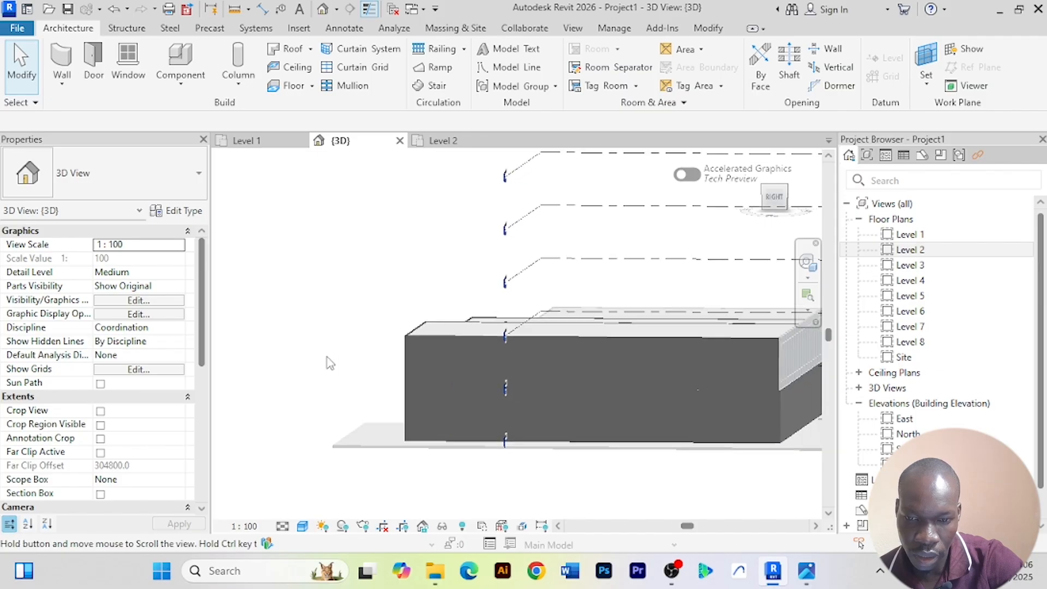
left_click(408, 362)
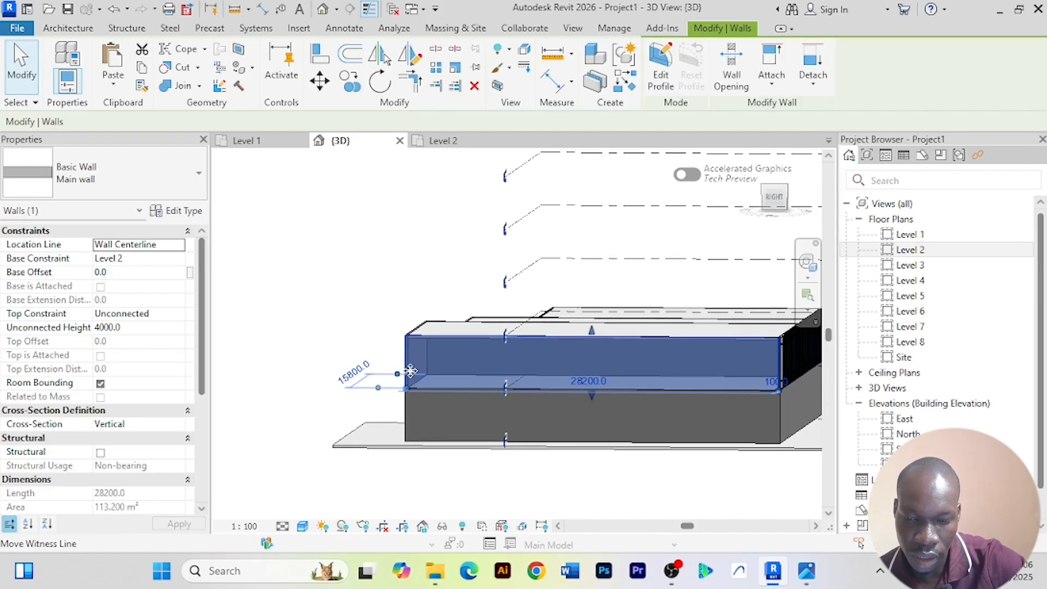
left_click(442, 526)
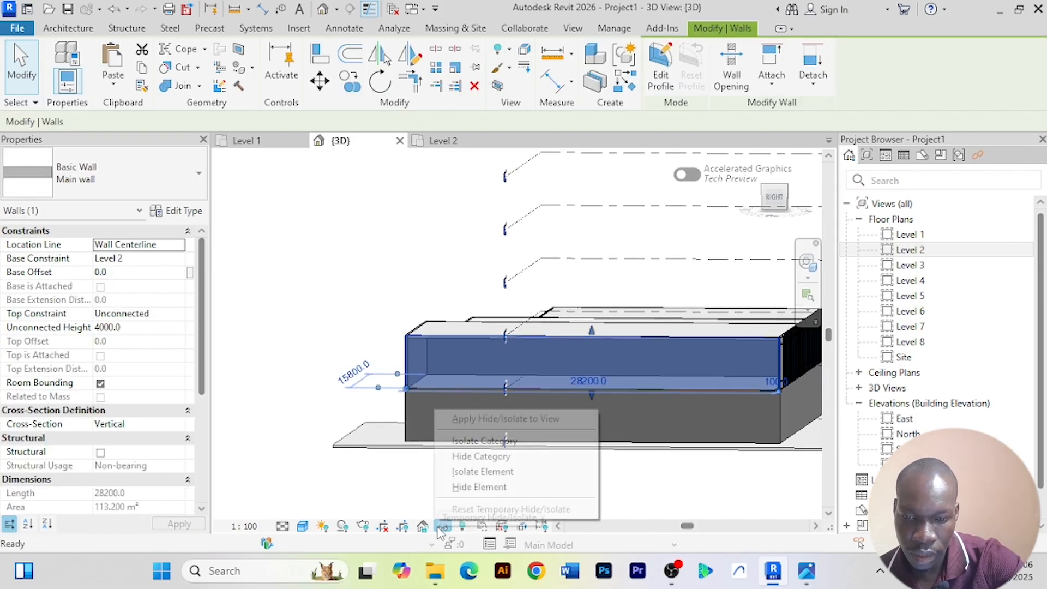
left_click(461, 473)
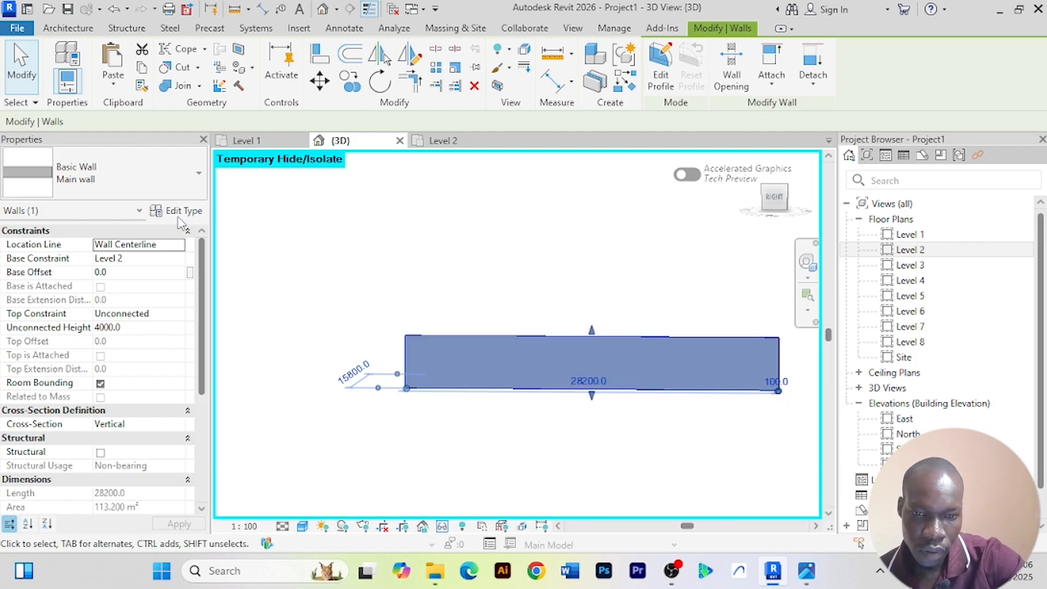
left_click(198, 174)
left_click(82, 342)
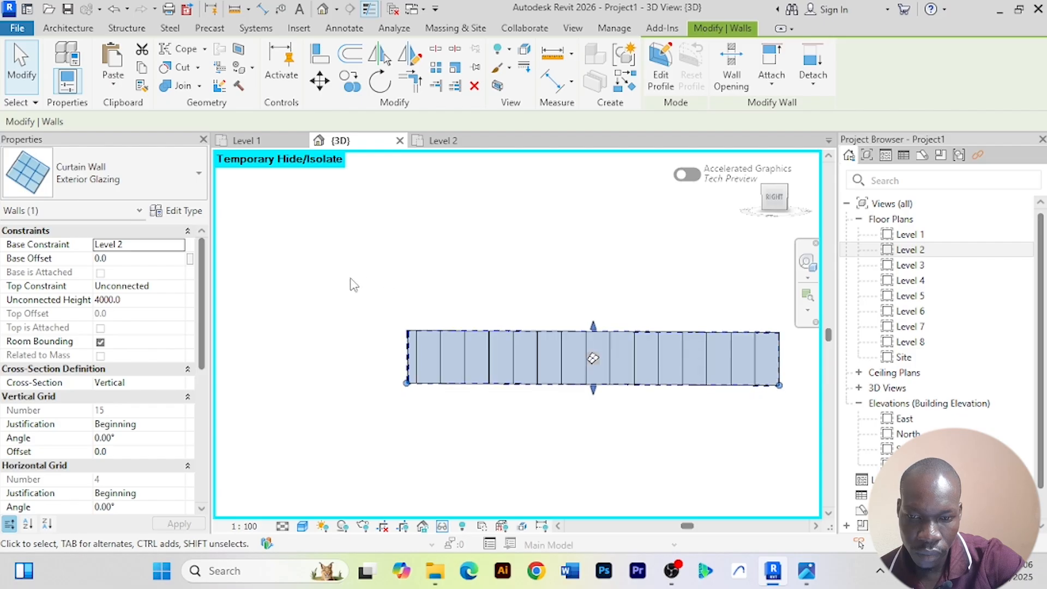
Add two horizontal curtain grid lines across all segments of the right-side glazing, at one-third and two-thirds of its height
scroll(477, 285, "up", 1)
scroll(478, 286, "down", 2)
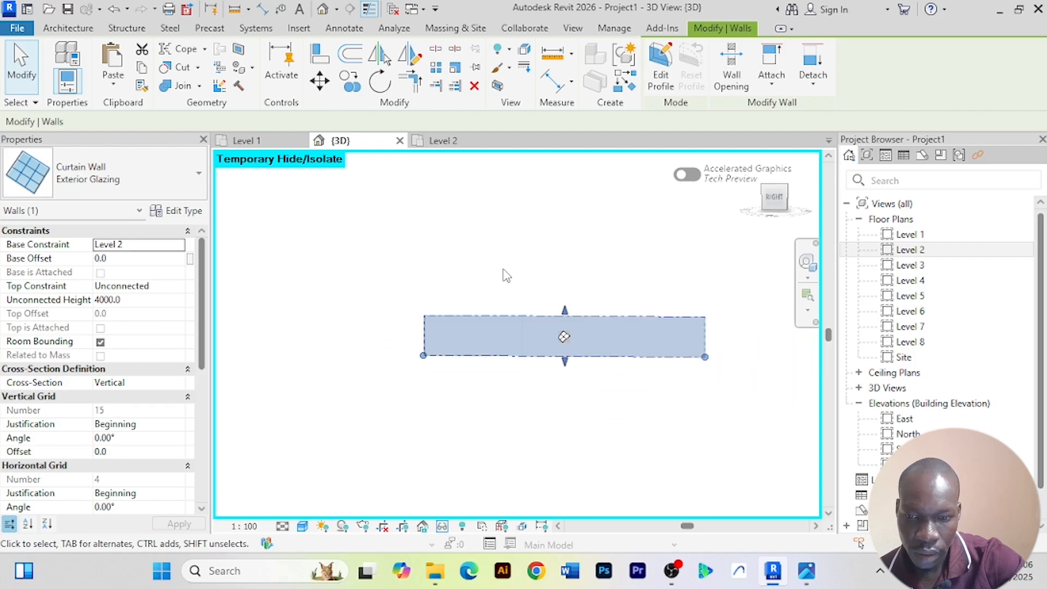
middle_click_drag(505, 273, 438, 287)
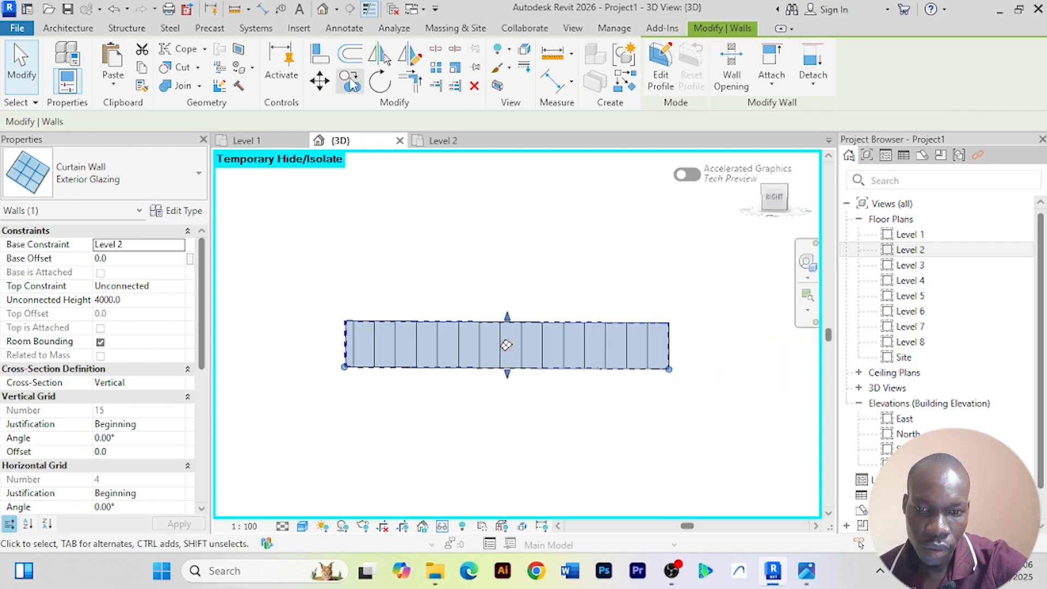
left_click(64, 30)
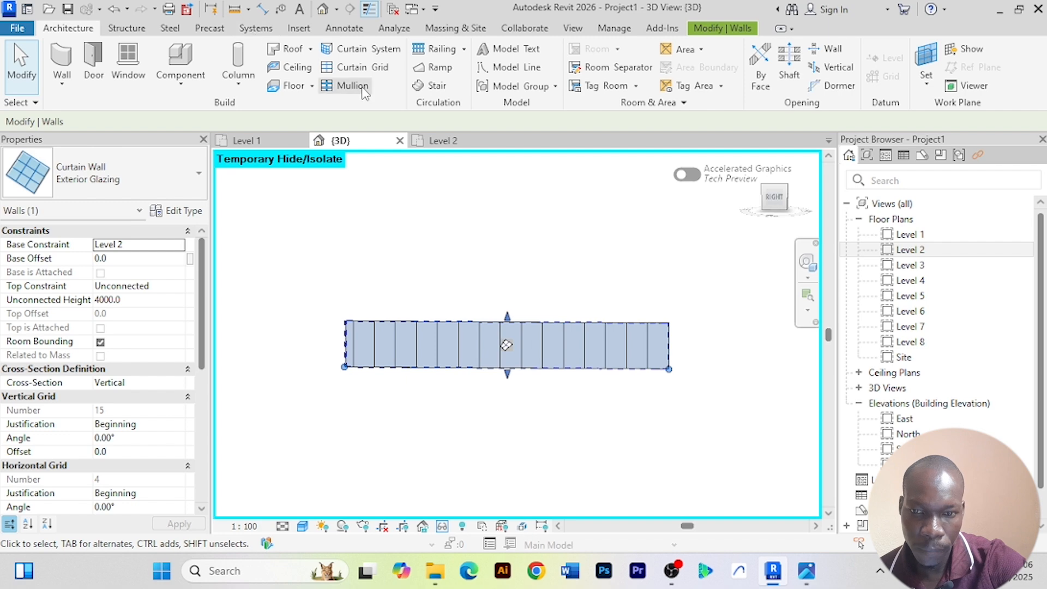
left_click(355, 67)
scroll(339, 336, "up", 3)
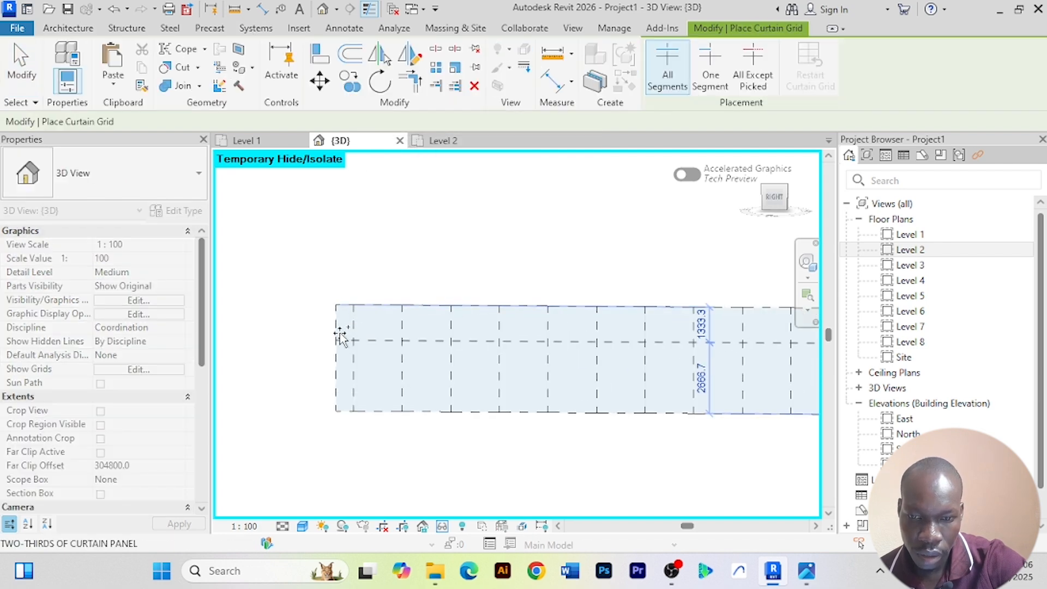
left_click(335, 330)
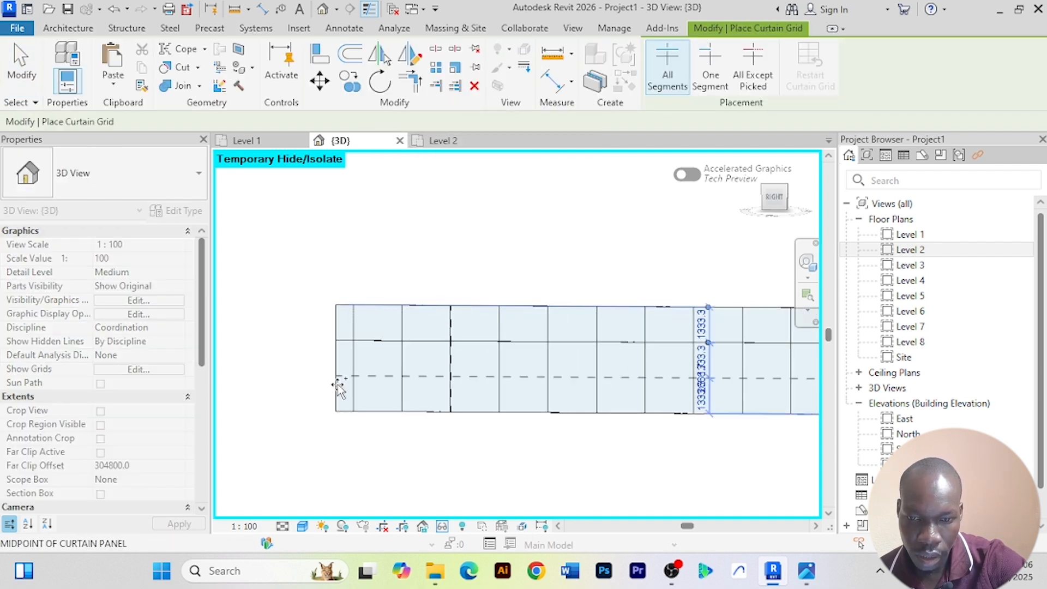
scroll(359, 278, "down", 2)
right_click(398, 223)
left_click(458, 234)
right_click(441, 217)
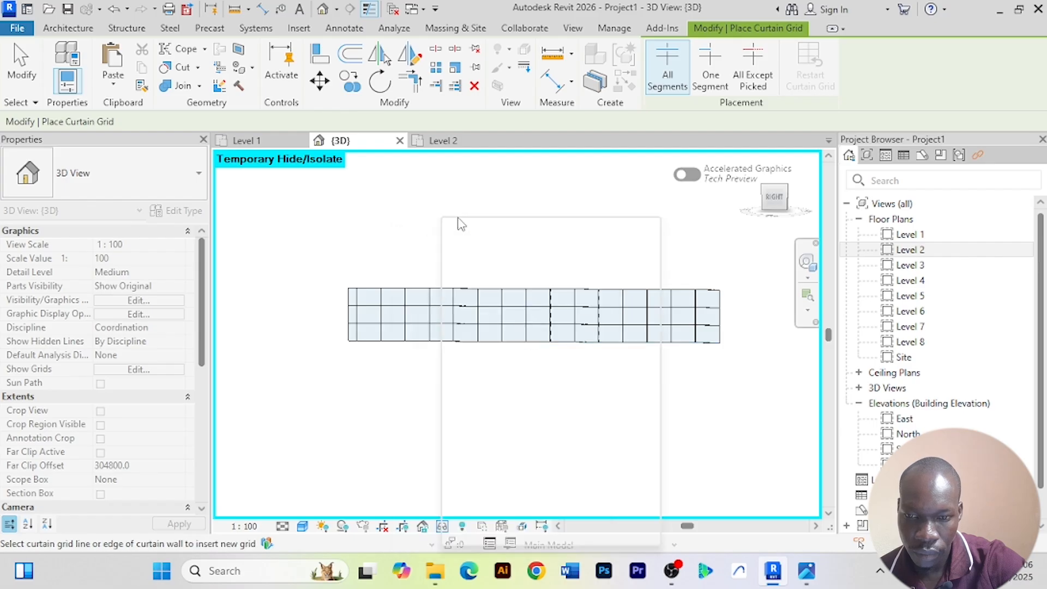
left_click(485, 226)
Set the right-side glazing's upper grid line 600 mm below its top edge and the lower one 600 mm above its bottom edge
scroll(516, 308, "up", 3)
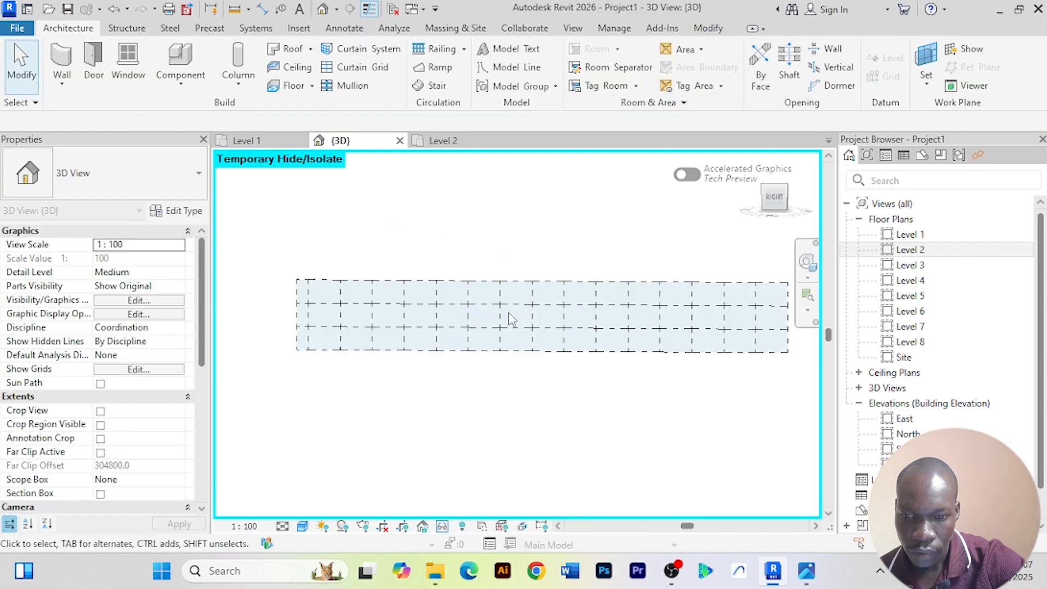
left_click(517, 305)
left_click(544, 290)
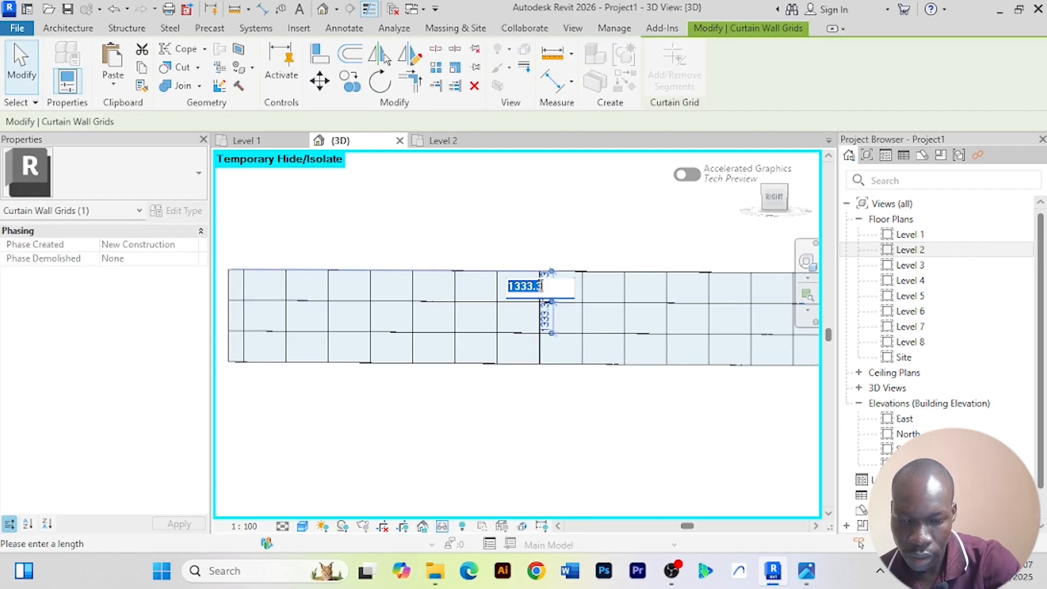
type("600")
key("Return")
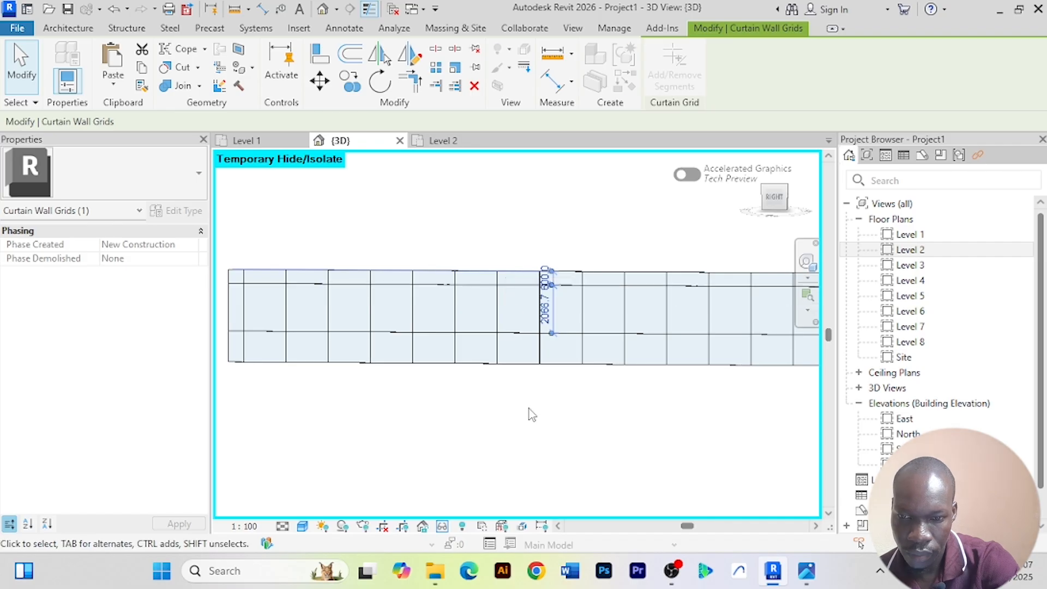
left_click(528, 407)
left_click(553, 365)
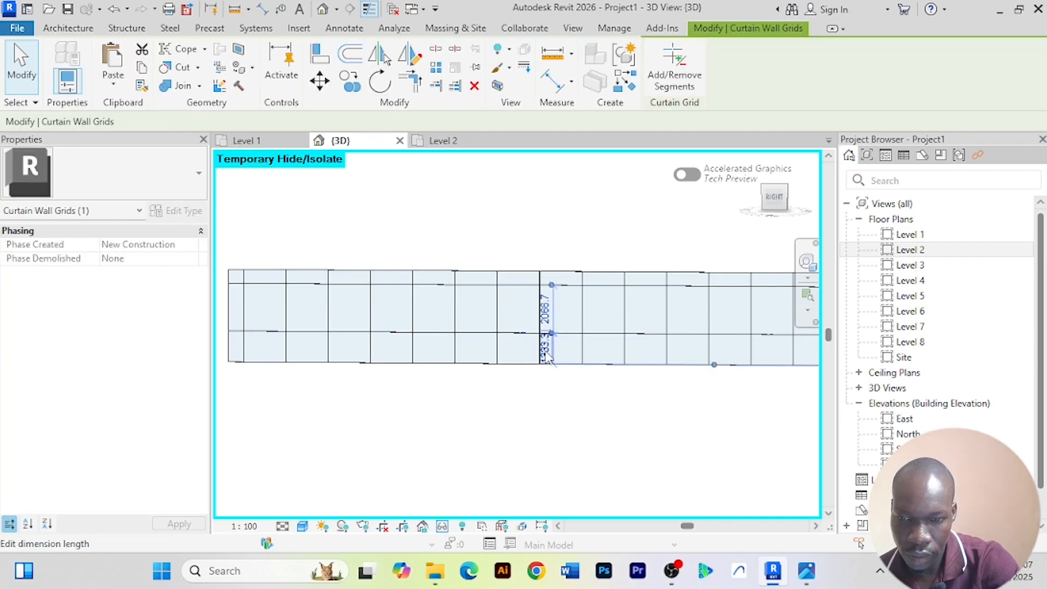
left_click(547, 355)
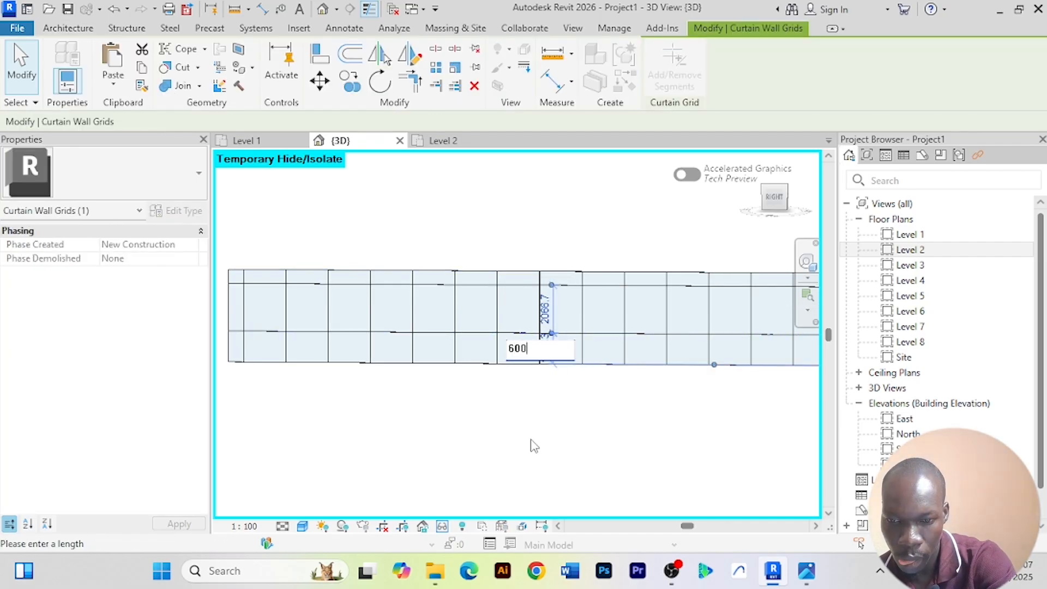
key("Return")
left_click(519, 431)
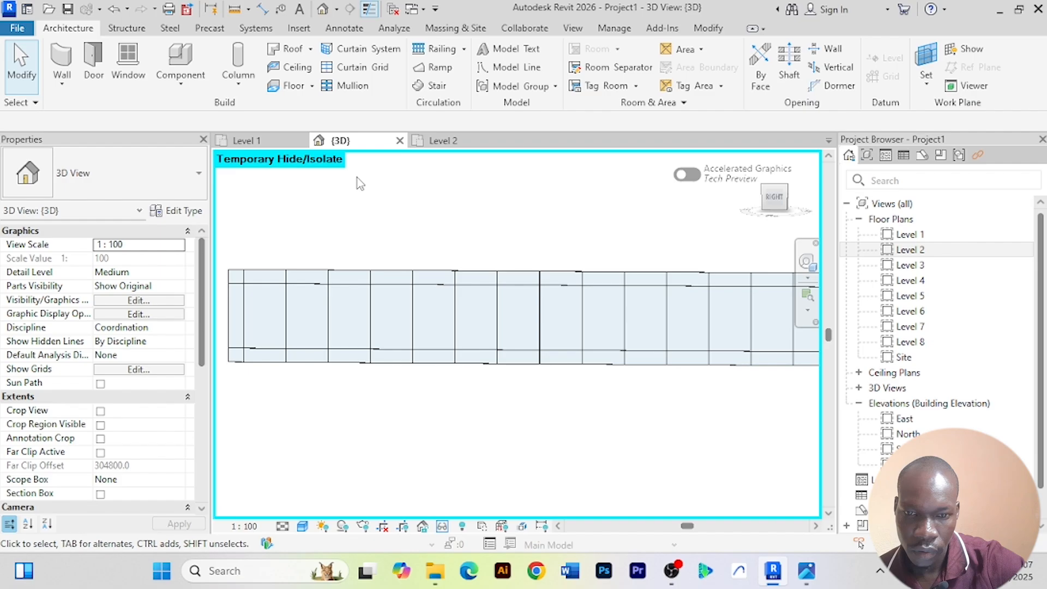
Add 50 x 150mm rectangular mullions along all grid lines of the right-side glazing
left_click(358, 87)
left_click(732, 66)
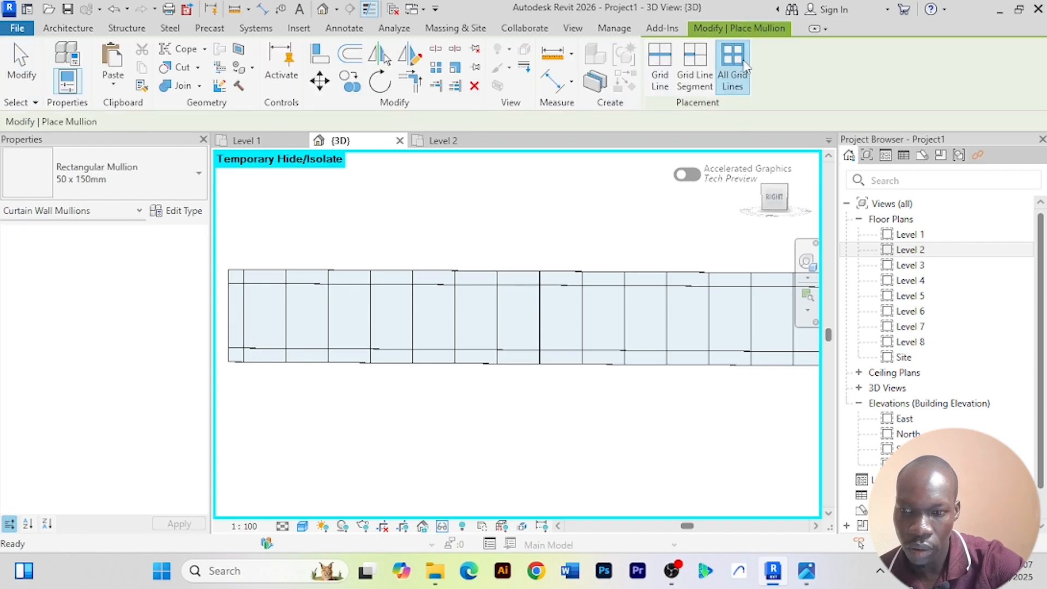
left_click(479, 234)
right_click(479, 217)
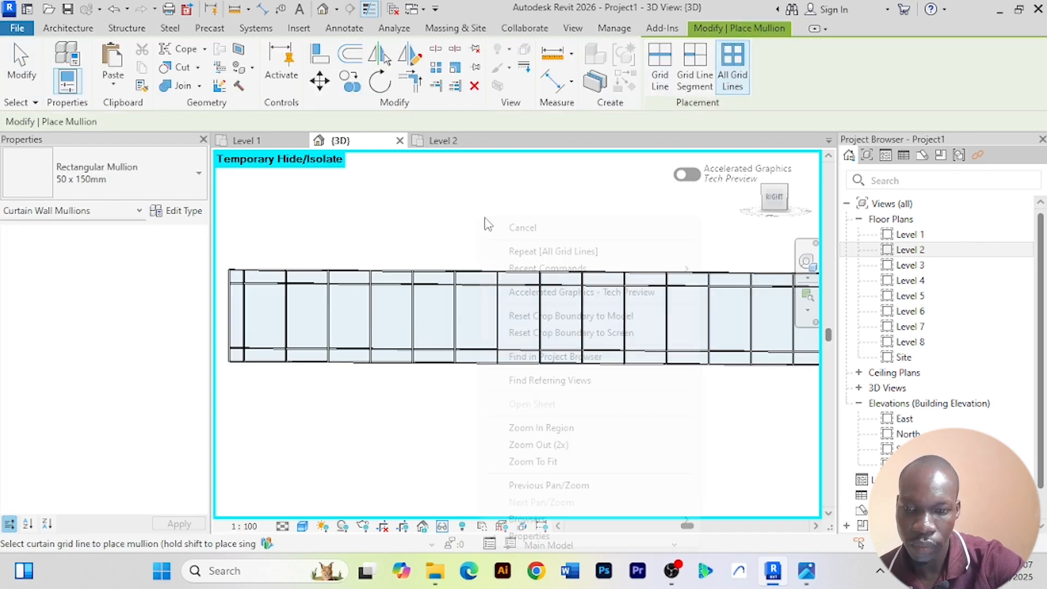
Finish placing mullions on the right-side glazing and reset the temporary isolation to restore the whole building
left_click(516, 227)
right_click(503, 202)
left_click(539, 210)
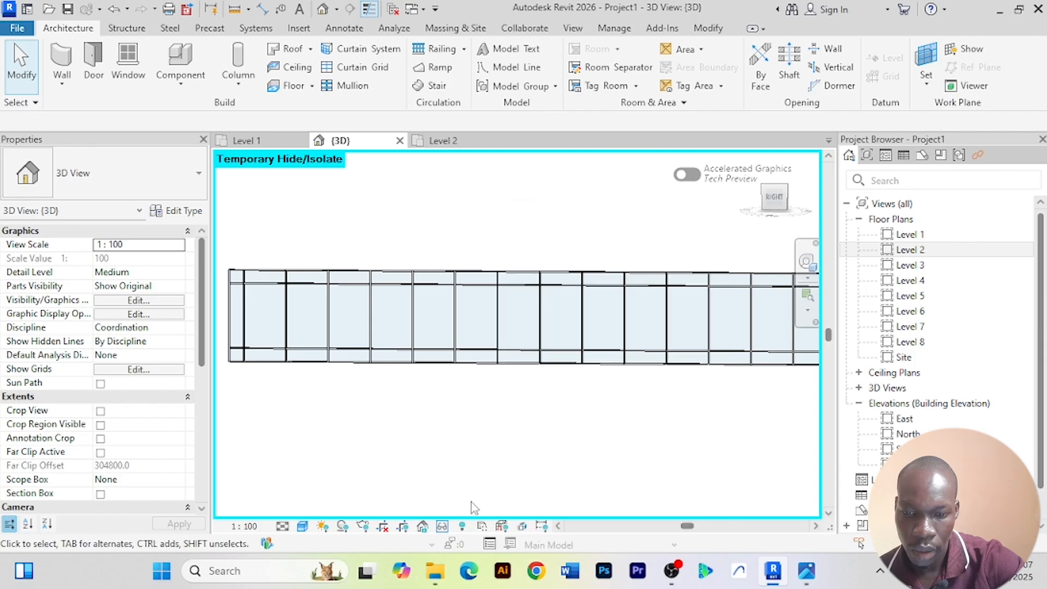
left_click(443, 529)
left_click(508, 507)
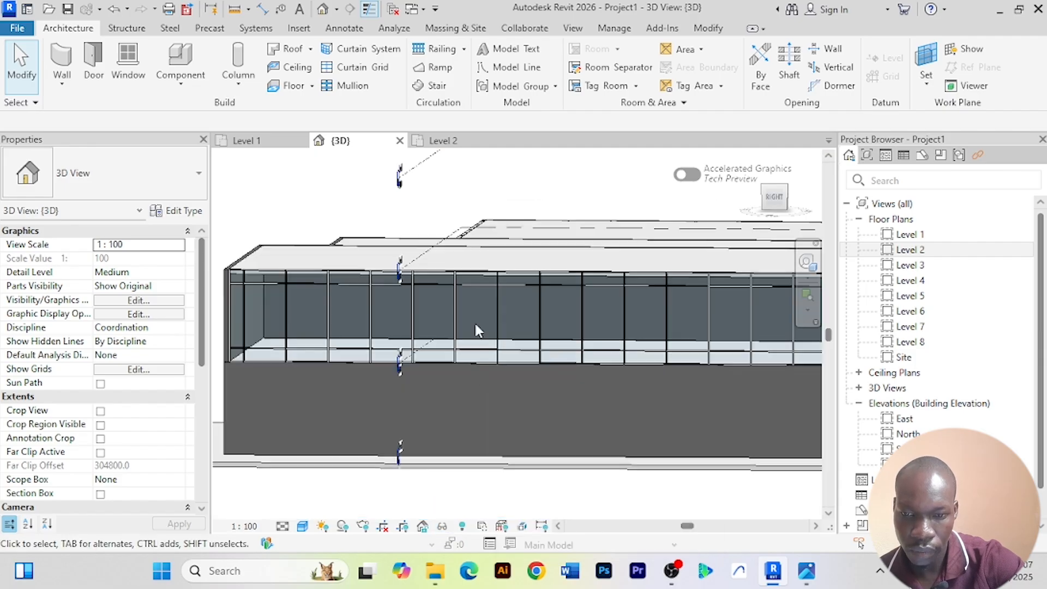
Isolate the Level 2 front wall of the building's right-hand block and change its type to the Exterior Glazing curtain wall
scroll(528, 418, "down", 6)
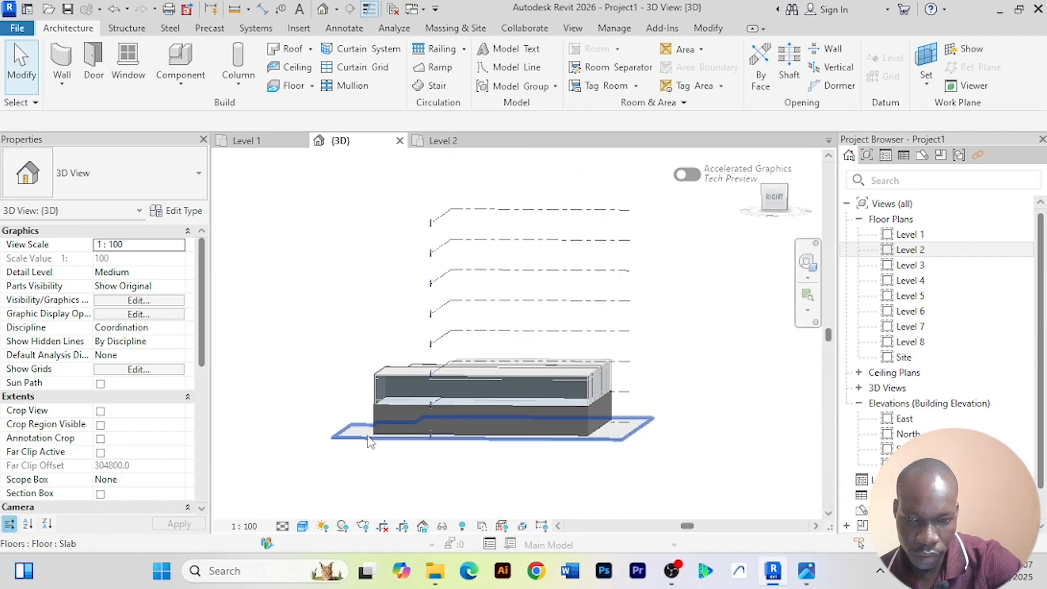
middle_click_drag(319, 374, 594, 437, "shift")
middle_click_drag(675, 465, 535, 456)
scroll(613, 454, "up", 2)
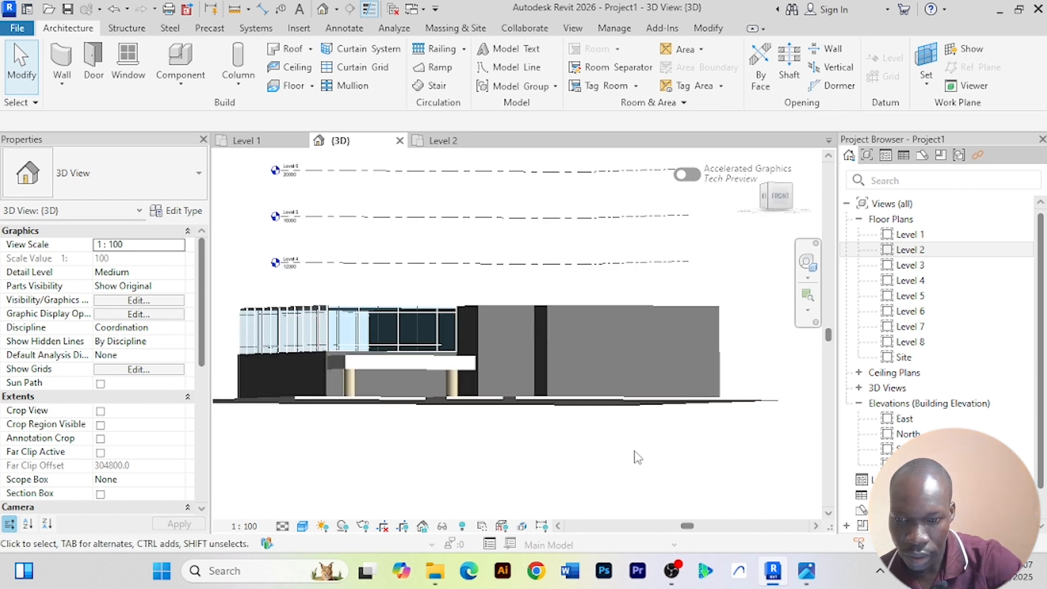
middle_click_drag(636, 458, 617, 465, "shift")
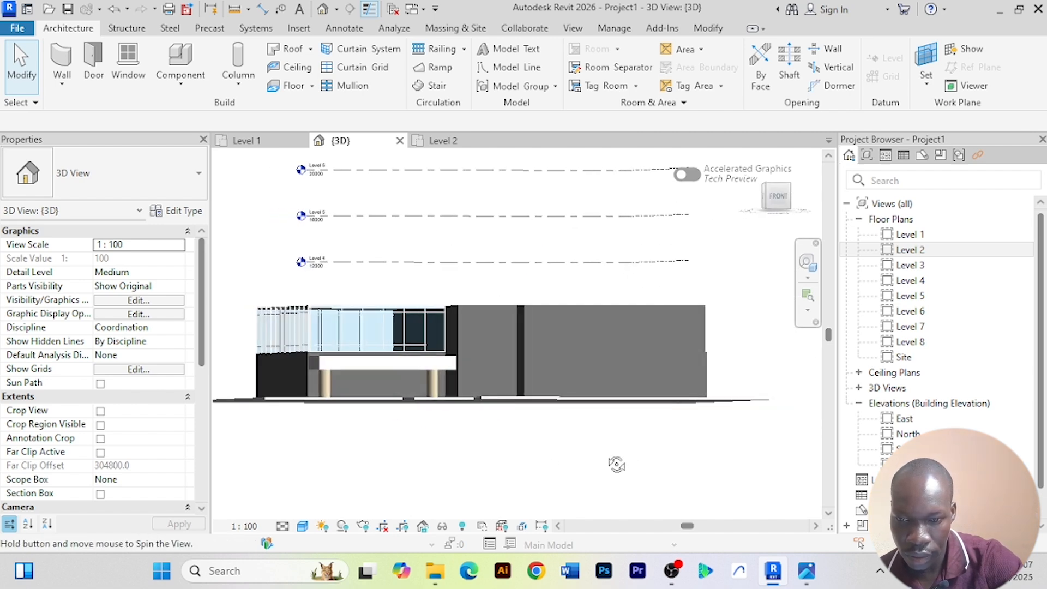
left_click(581, 312)
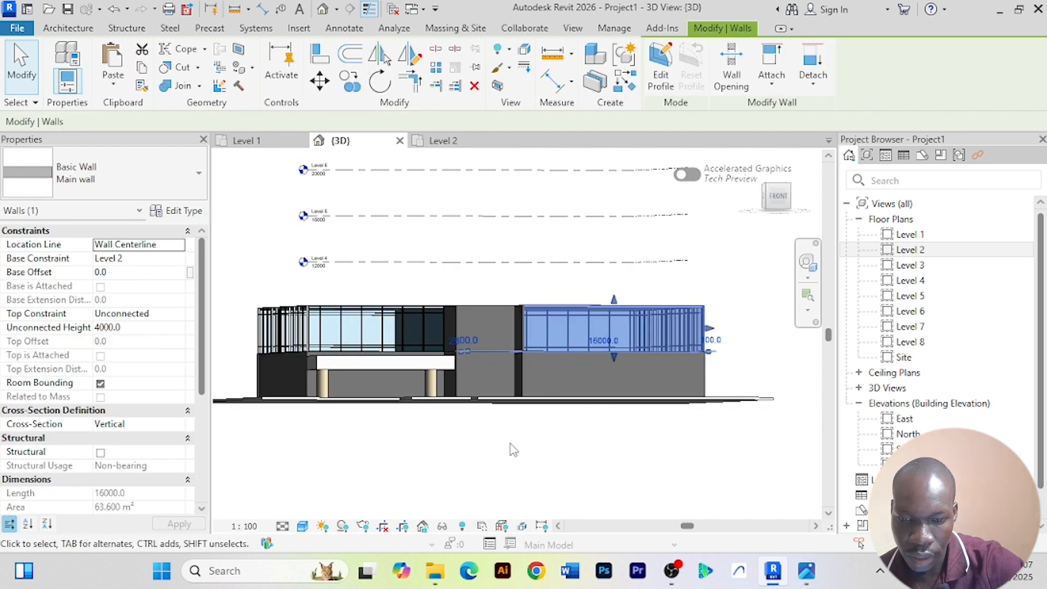
left_click(443, 527)
left_click(483, 472)
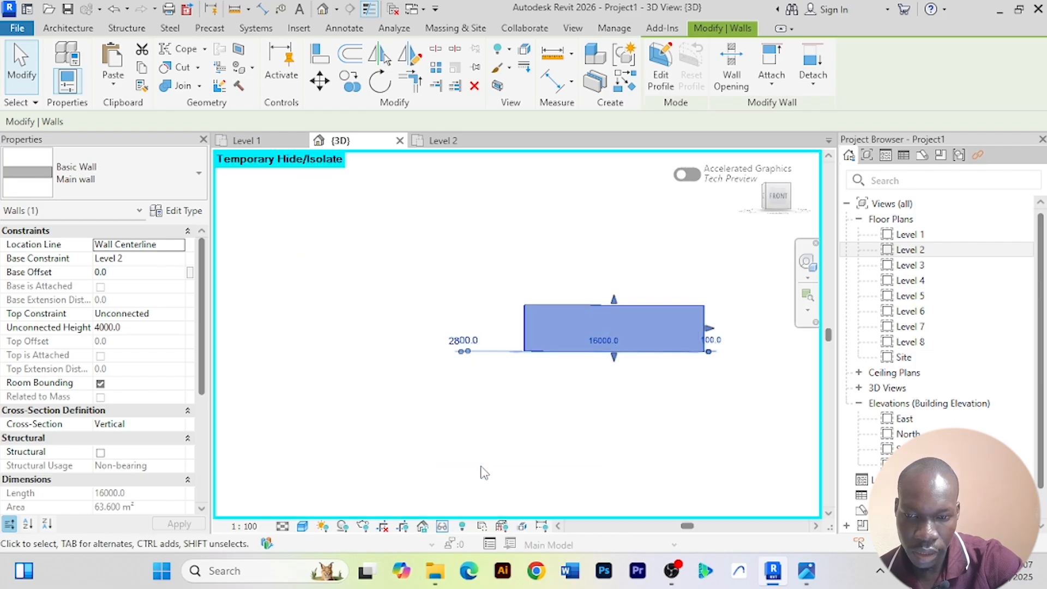
left_click(202, 181)
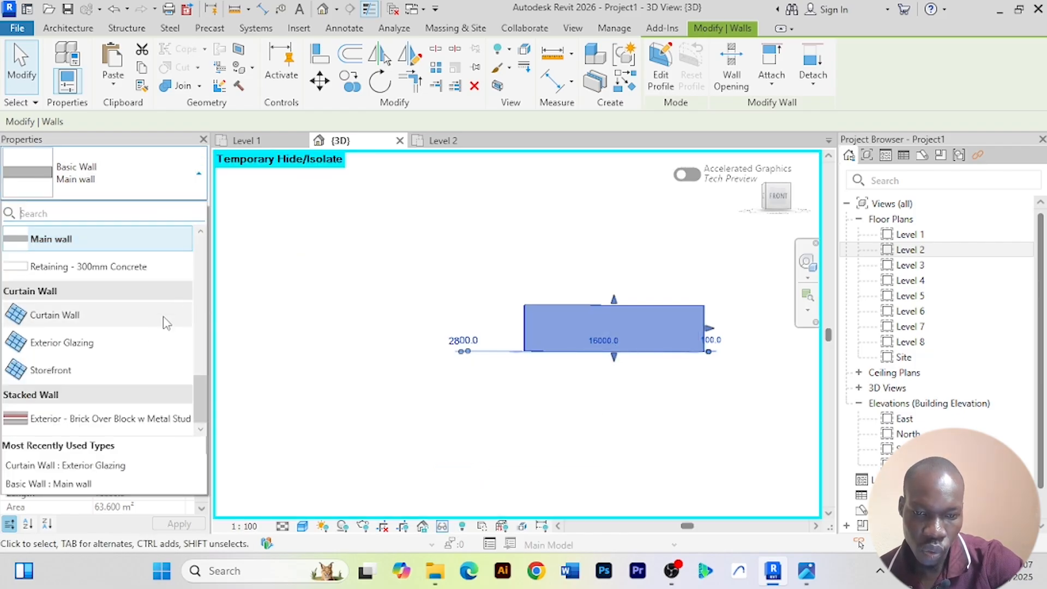
left_click(126, 345)
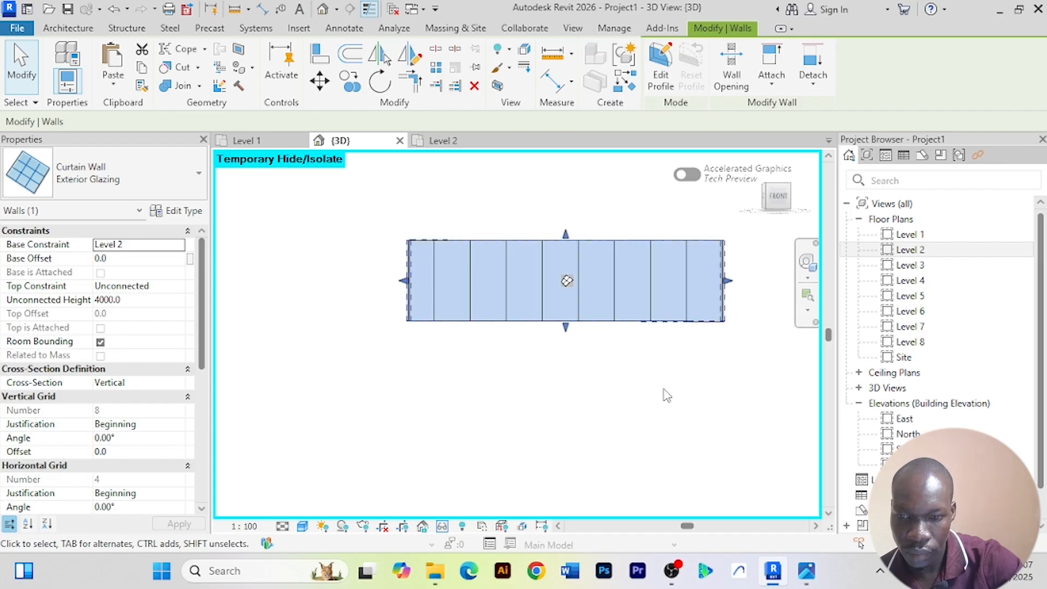
Add two horizontal curtain grid lines across all segments of the right-hand block's front glazing, at one-third and two-thirds of its height
scroll(594, 430, "up", 1)
middle_click_drag(599, 441, 551, 499)
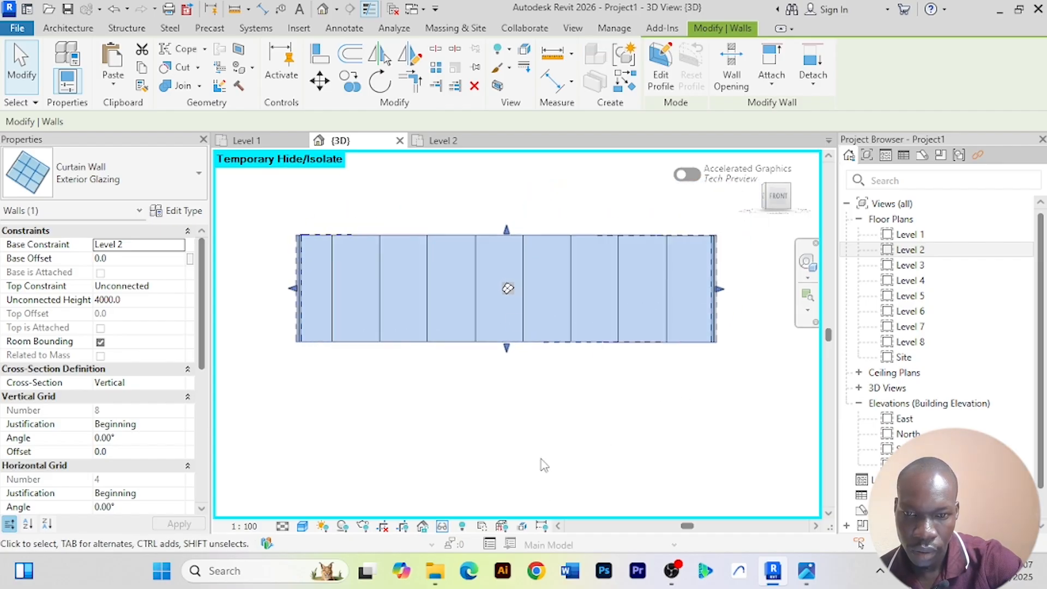
left_click(78, 31)
left_click(349, 69)
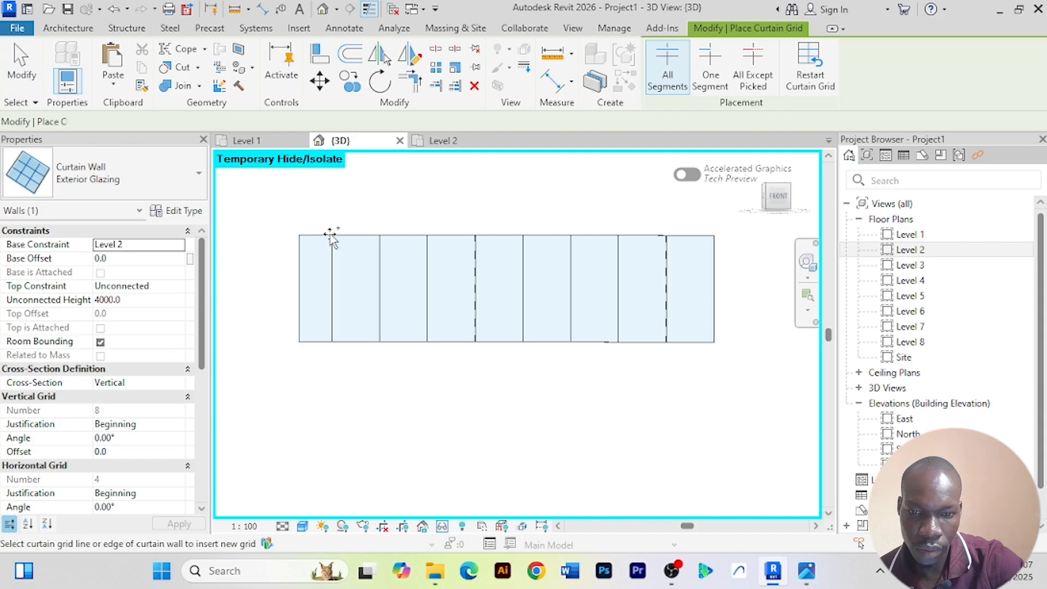
left_click(298, 267)
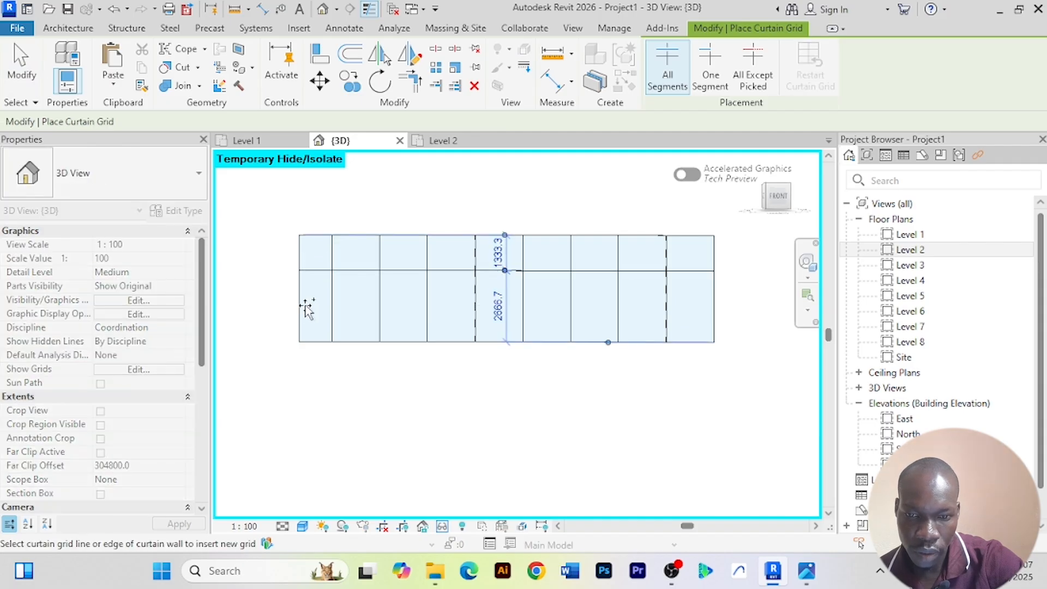
left_click(350, 258)
right_click(416, 173)
left_click(472, 178)
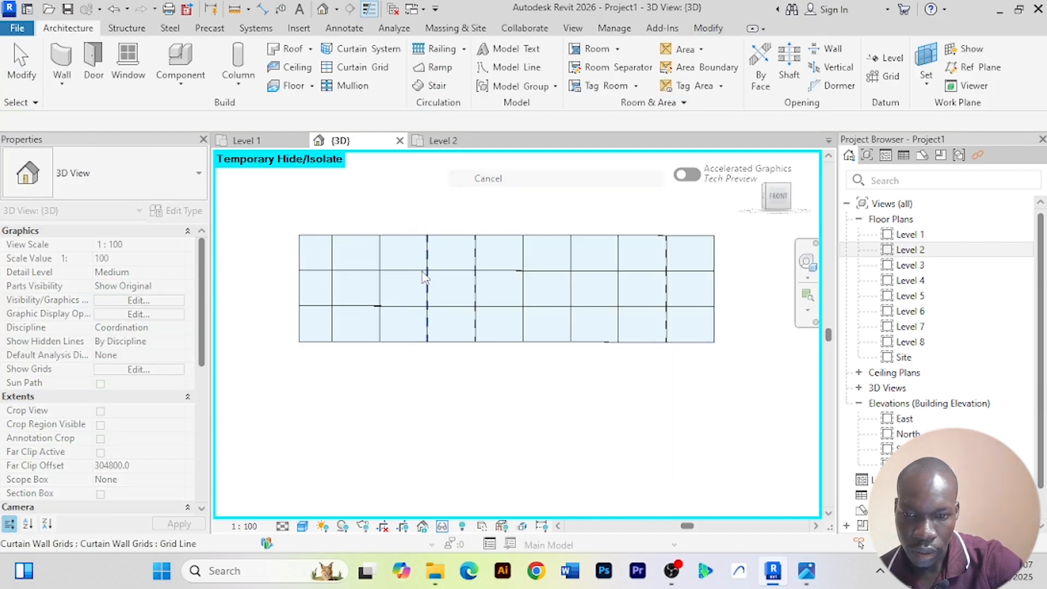
Set the right-hand front glazing's upper grid line 600 mm below its top edge and the lower one 600 mm above its bottom edge
left_click(410, 271)
left_click(497, 252)
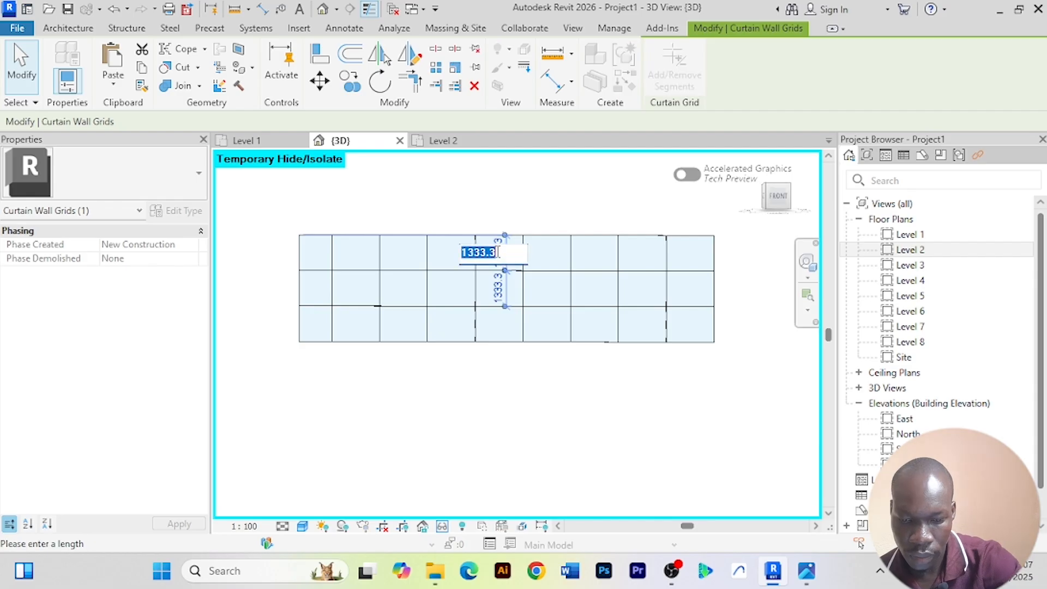
key("Return")
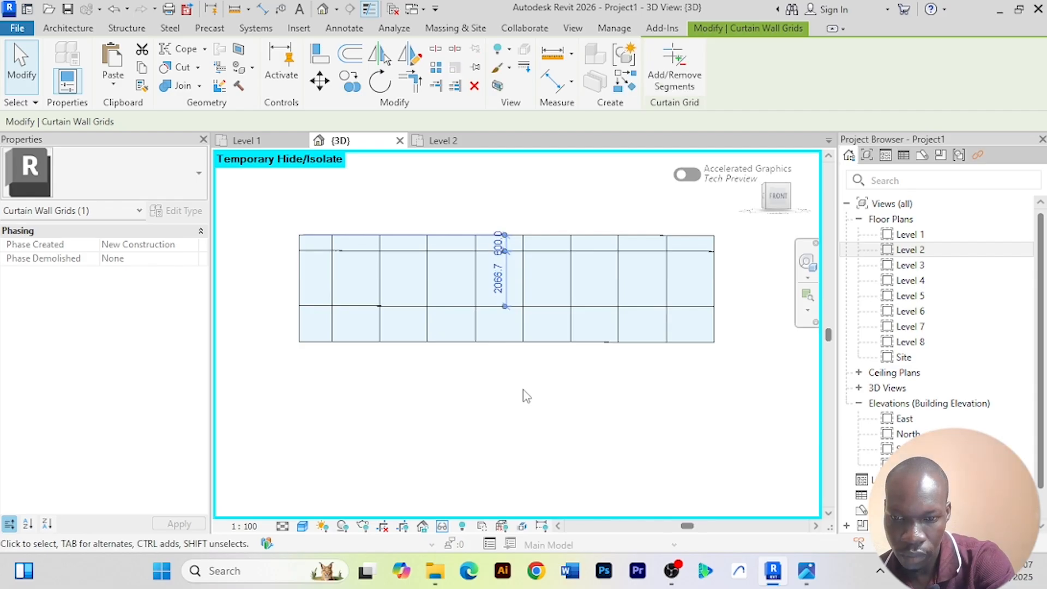
key("Escape")
left_click(445, 306)
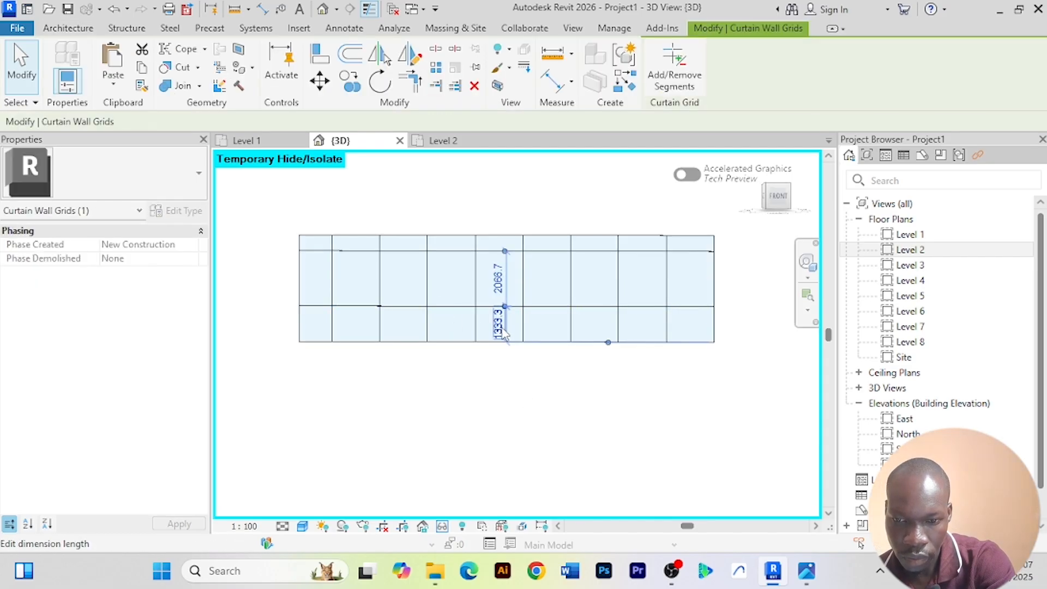
left_click(498, 322)
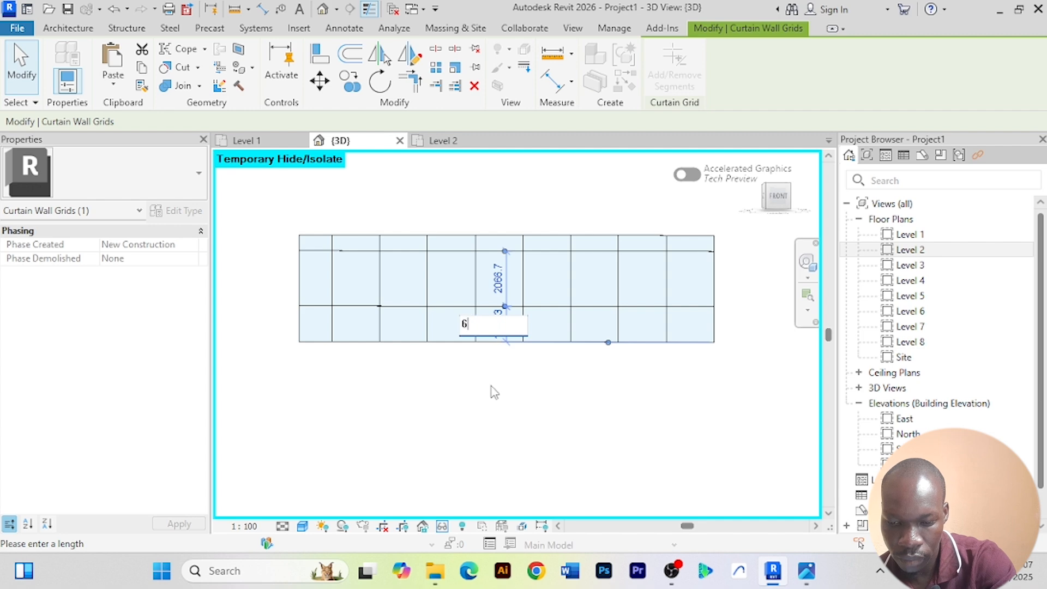
type("600")
key("Return")
key("Escape")
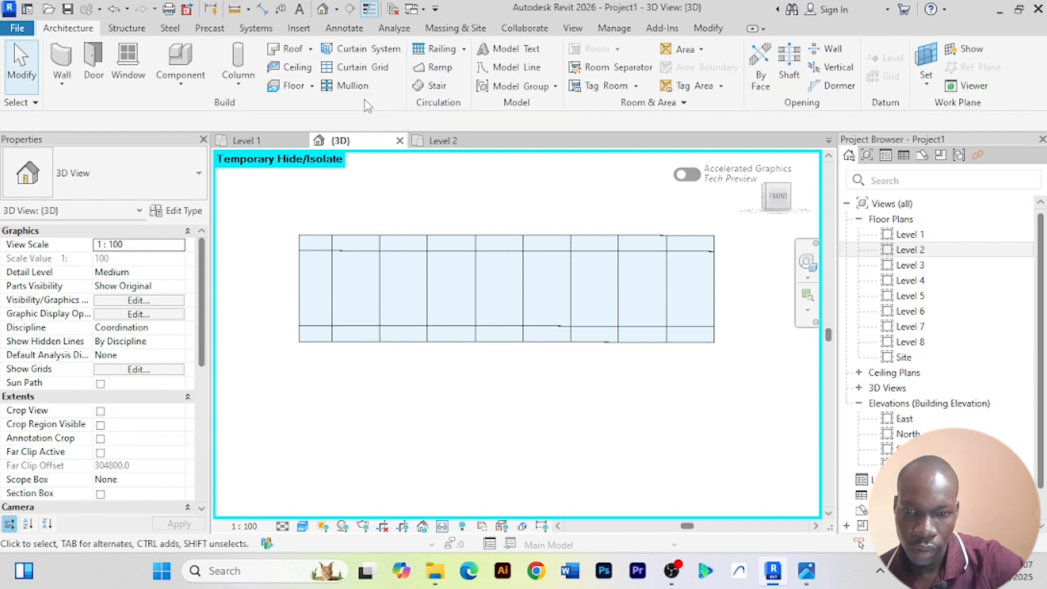
Add 50 x 150mm rectangular mullions along all grid lines of the right-hand front glazing and restore the whole building
left_click(350, 84)
left_click(734, 81)
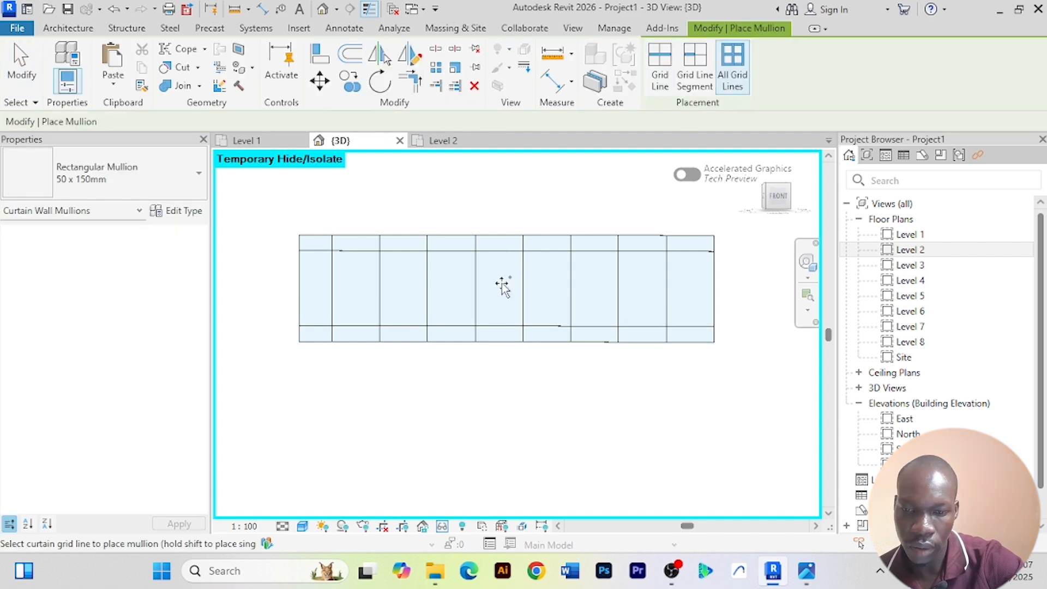
left_click(474, 271)
right_click(521, 413)
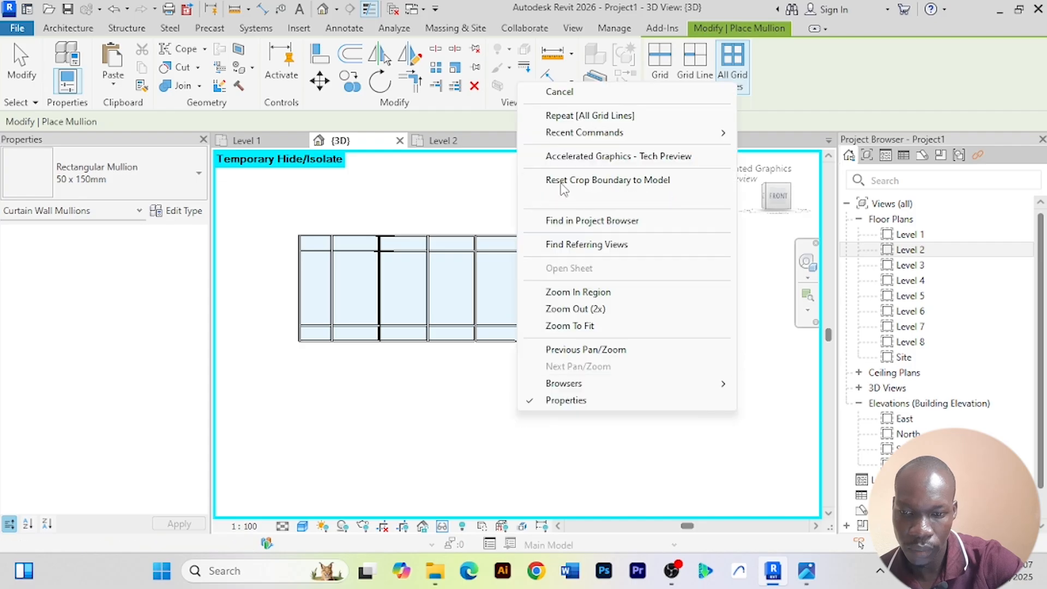
left_click(583, 94)
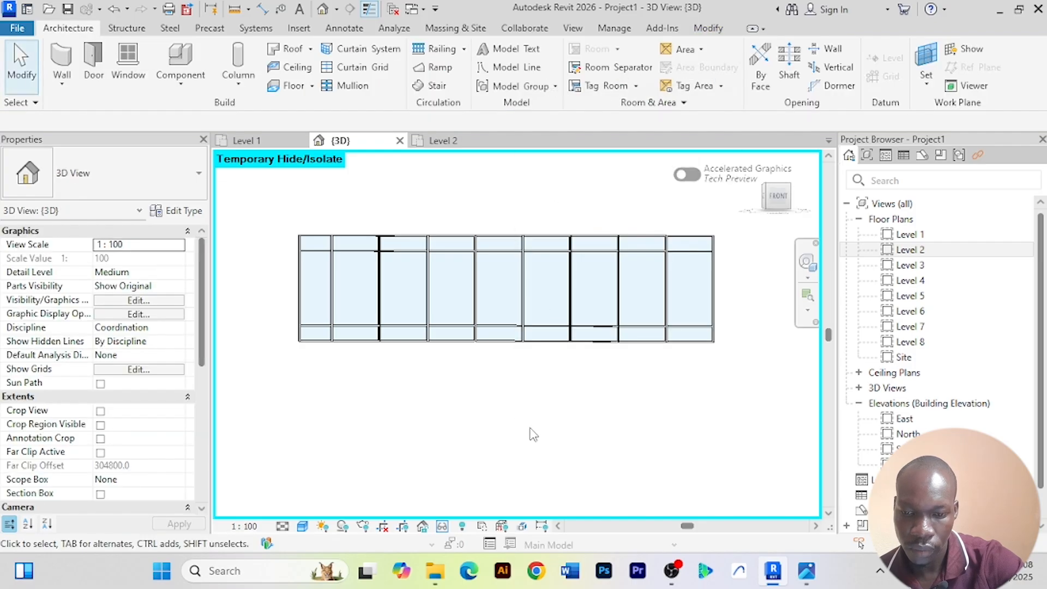
left_click(442, 526)
left_click(484, 516)
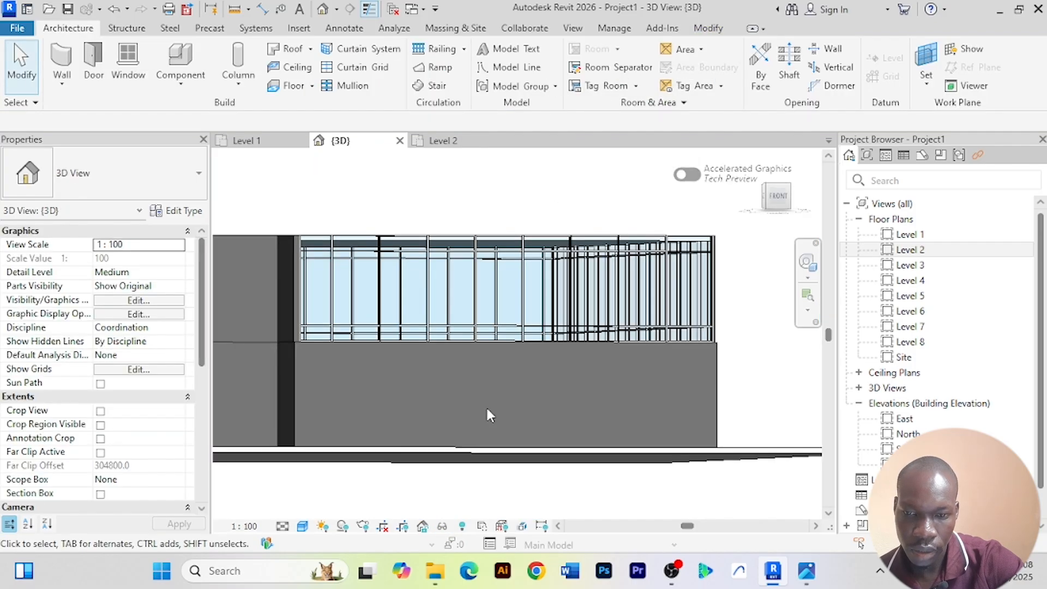
middle_click_drag(474, 402, 521, 442, "shift")
scroll(545, 486, "up", 5)
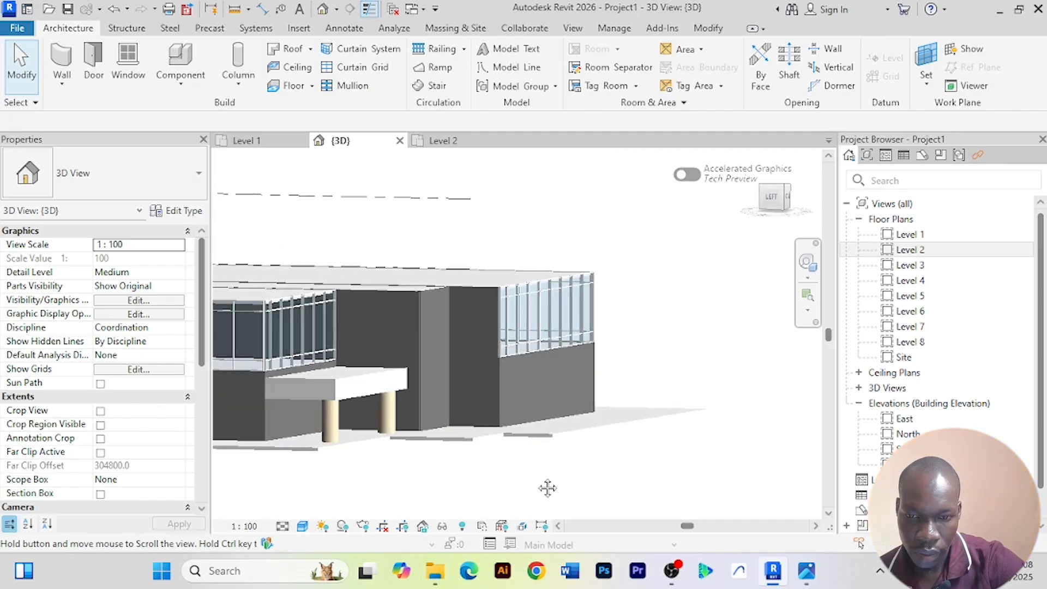
left_click(504, 282)
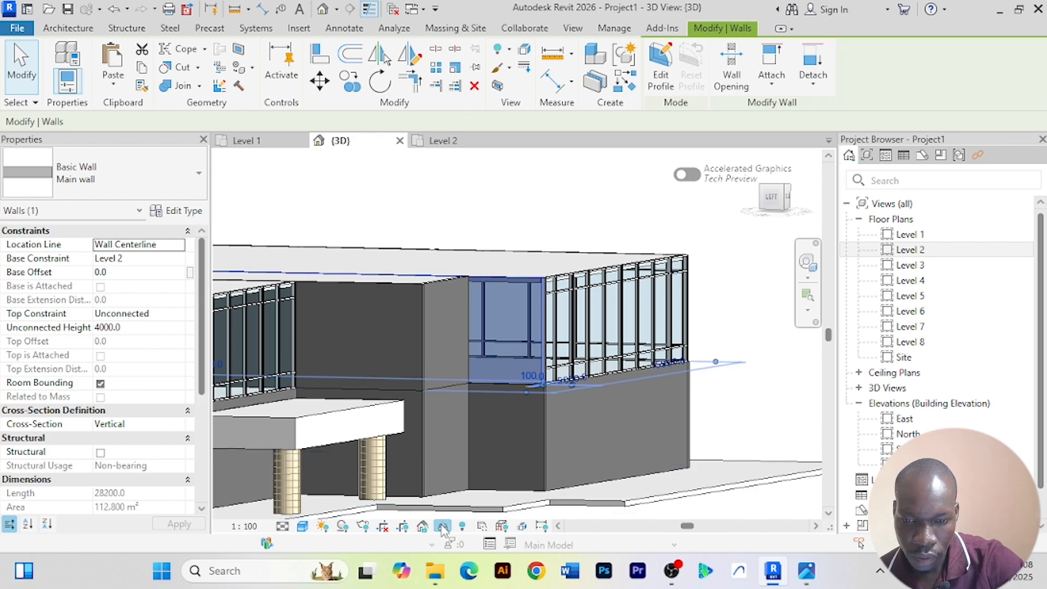
left_click(423, 527)
left_click(476, 472)
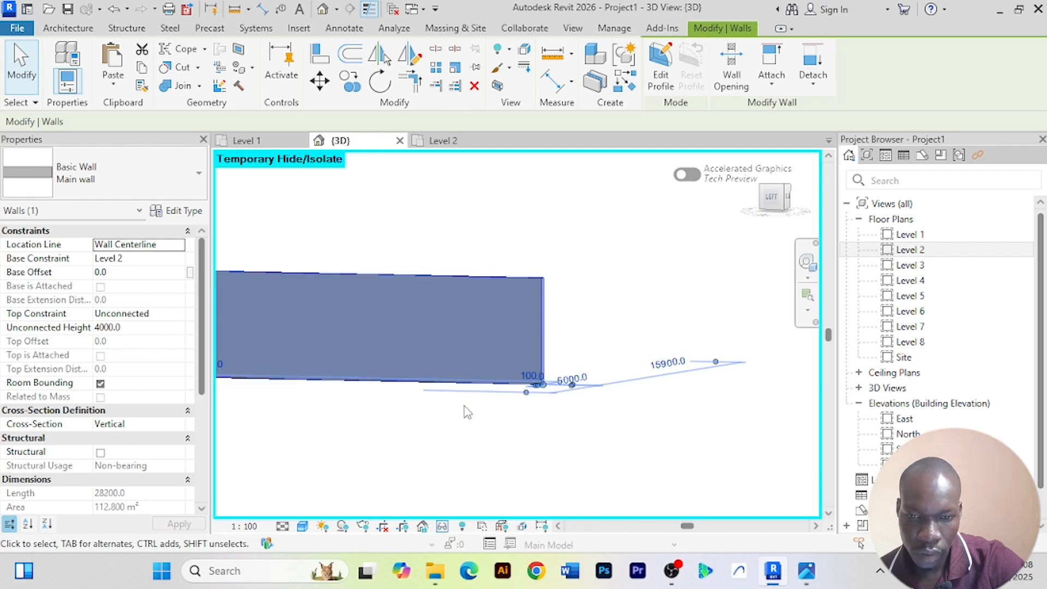
scroll(445, 437, "down", 2)
scroll(575, 448, "down", 1)
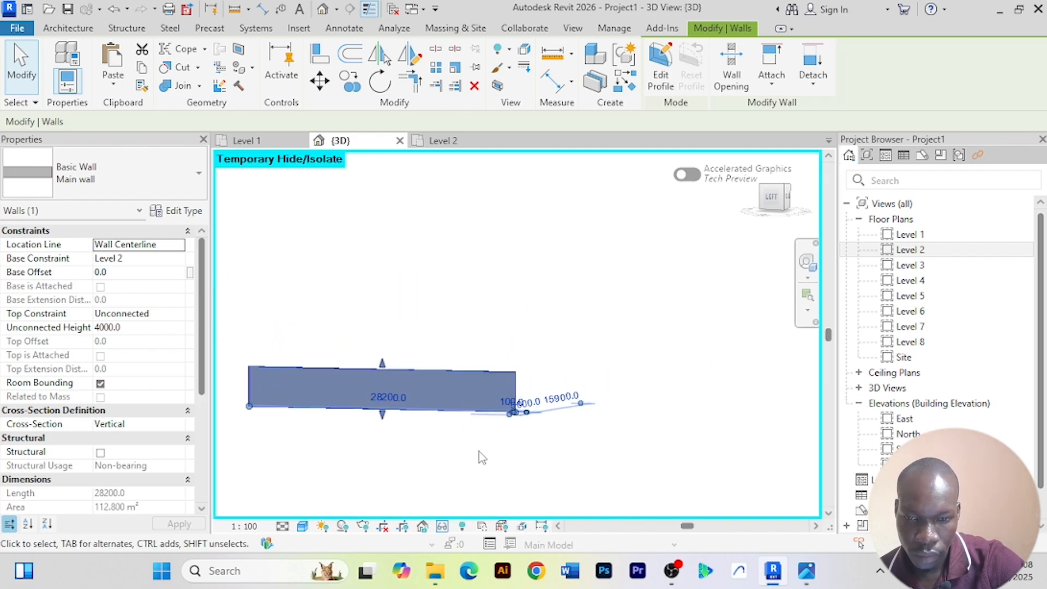
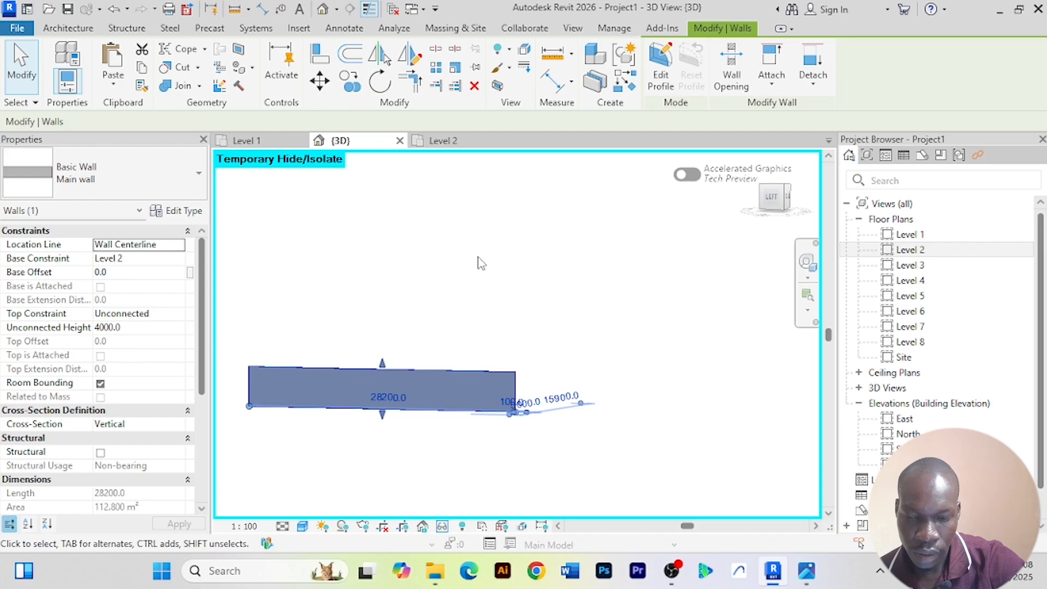
left_click(447, 527)
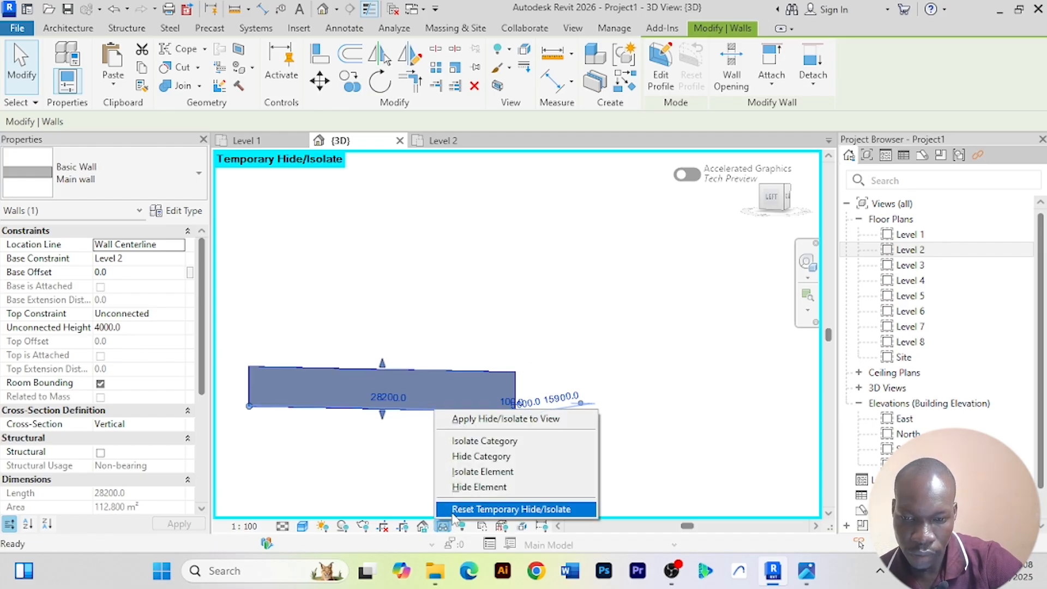
left_click(489, 508)
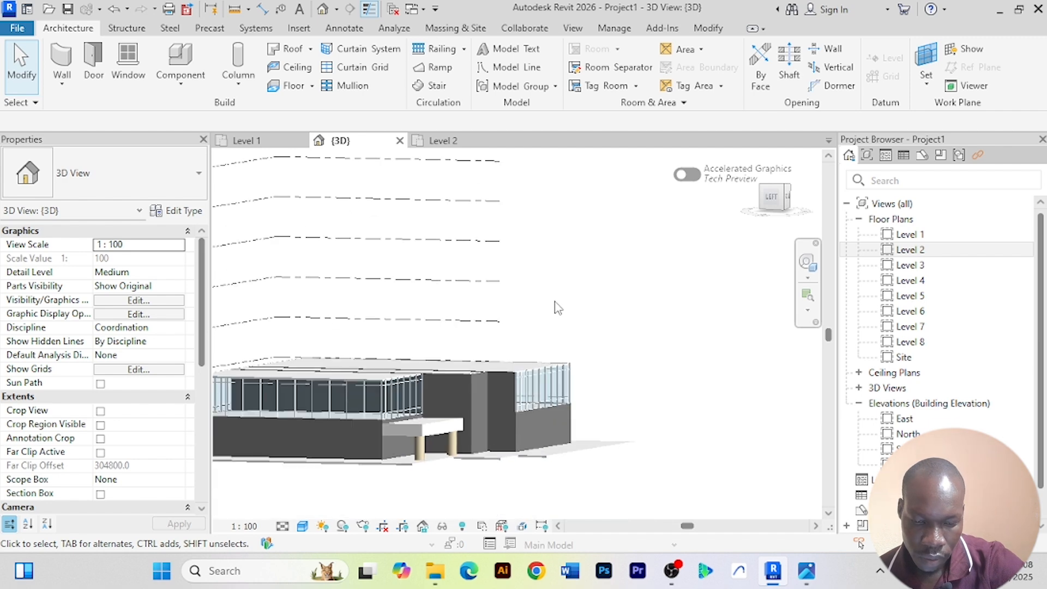
In the Level 2 floor plan, trim the long inner wall beside the left block to a corner with that block's front glazing
left_click(443, 140)
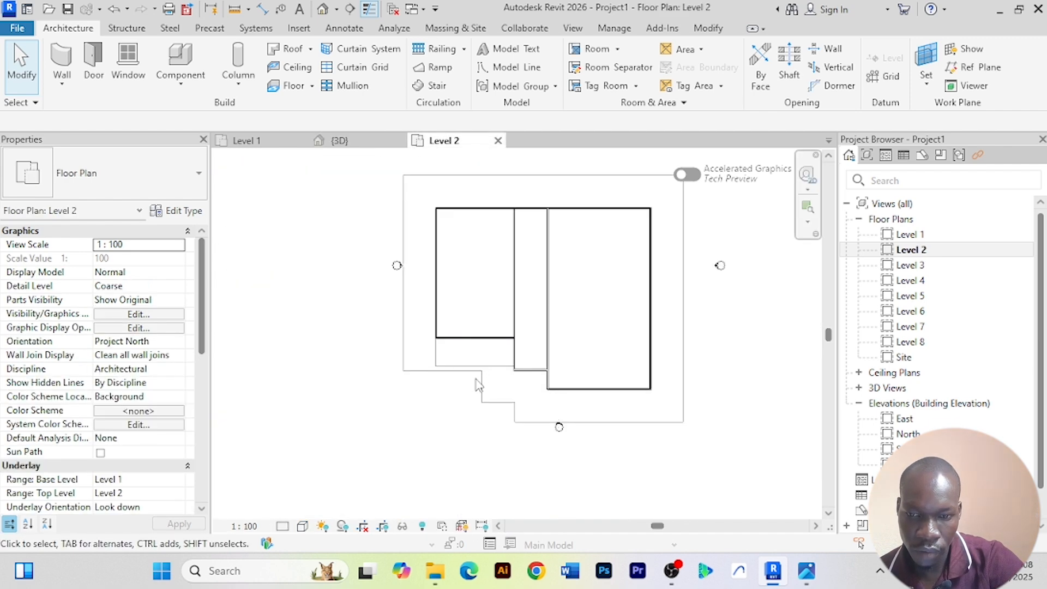
scroll(545, 307, "up", 2)
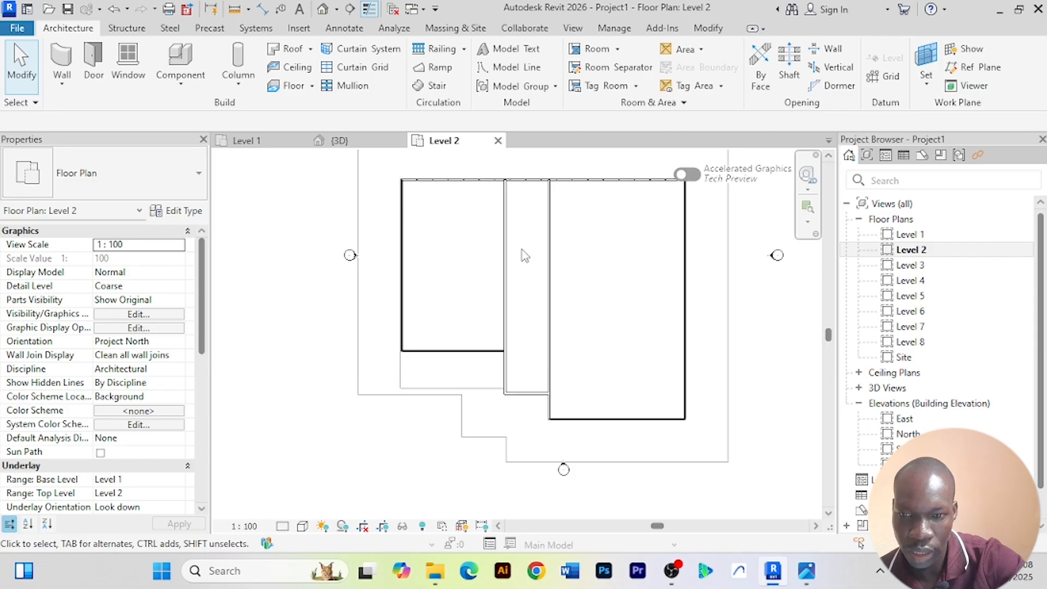
left_click(707, 29)
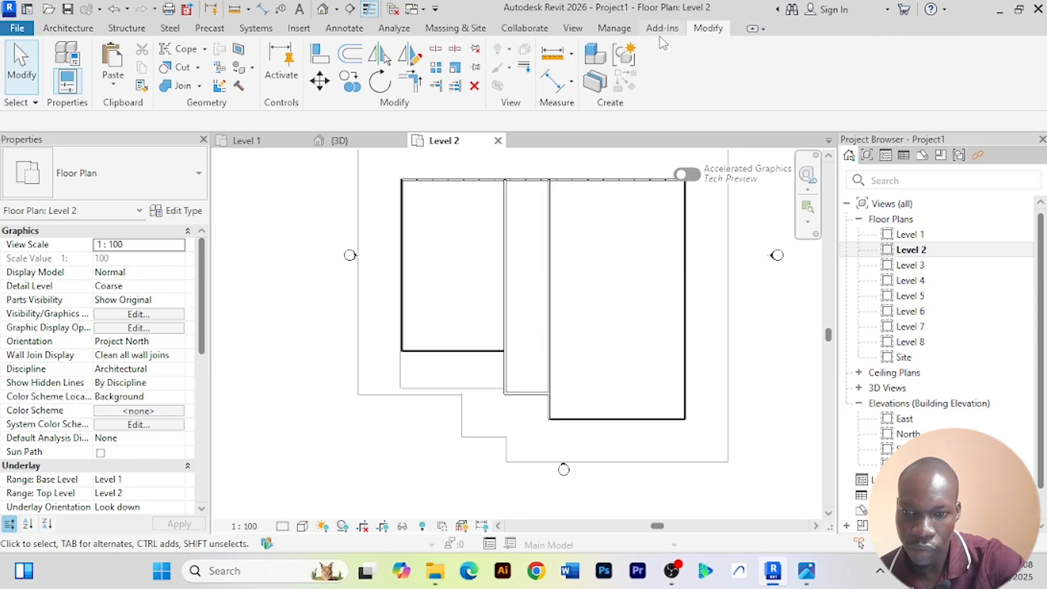
left_click(413, 83)
scroll(499, 335, "up", 2)
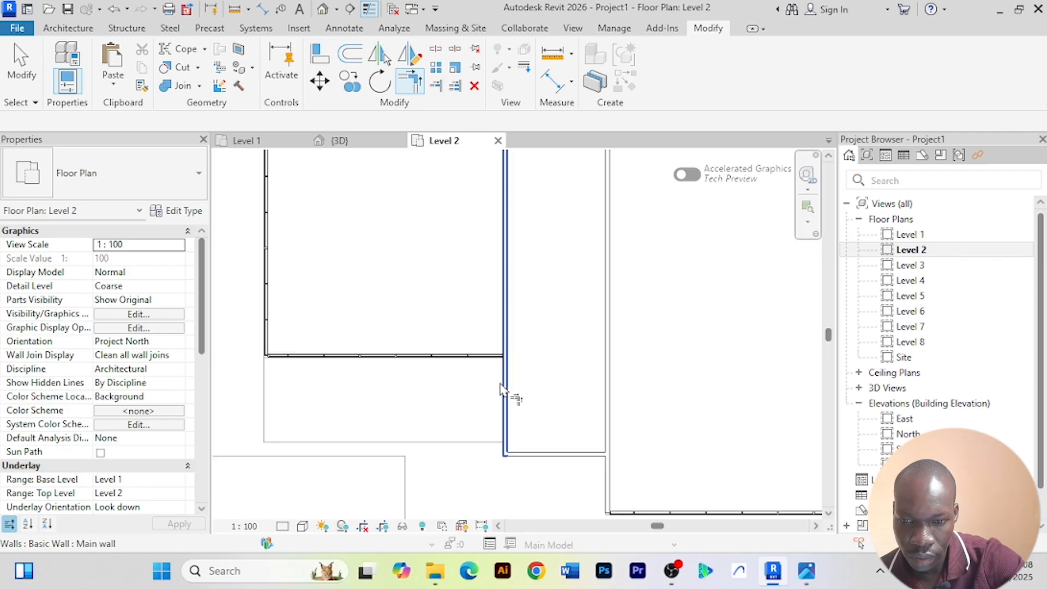
left_click(501, 385)
left_click(496, 363)
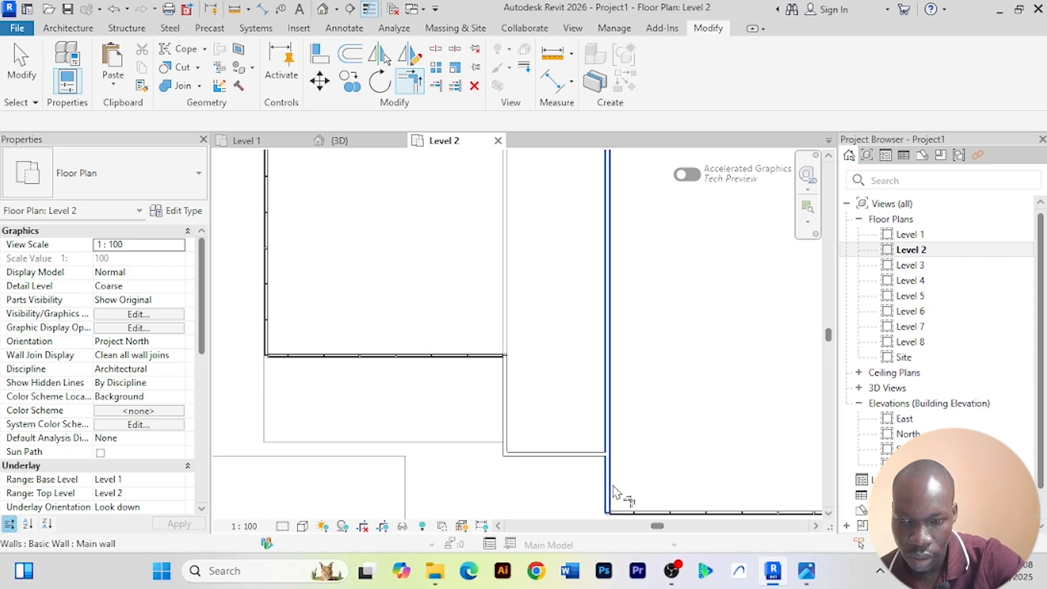
Trim the long inner wall beside the right-hand block to a corner with the short connecting wall and end the Trim command
left_click(608, 442)
scroll(643, 409, "down", 3)
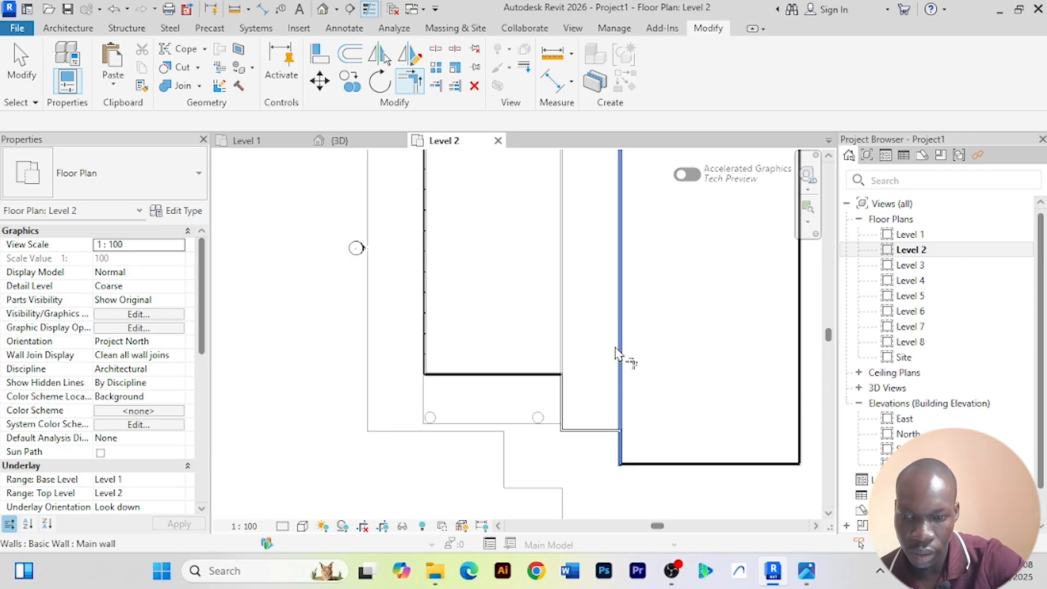
right_click(305, 240)
left_click(313, 245)
right_click(307, 230)
left_click(309, 235)
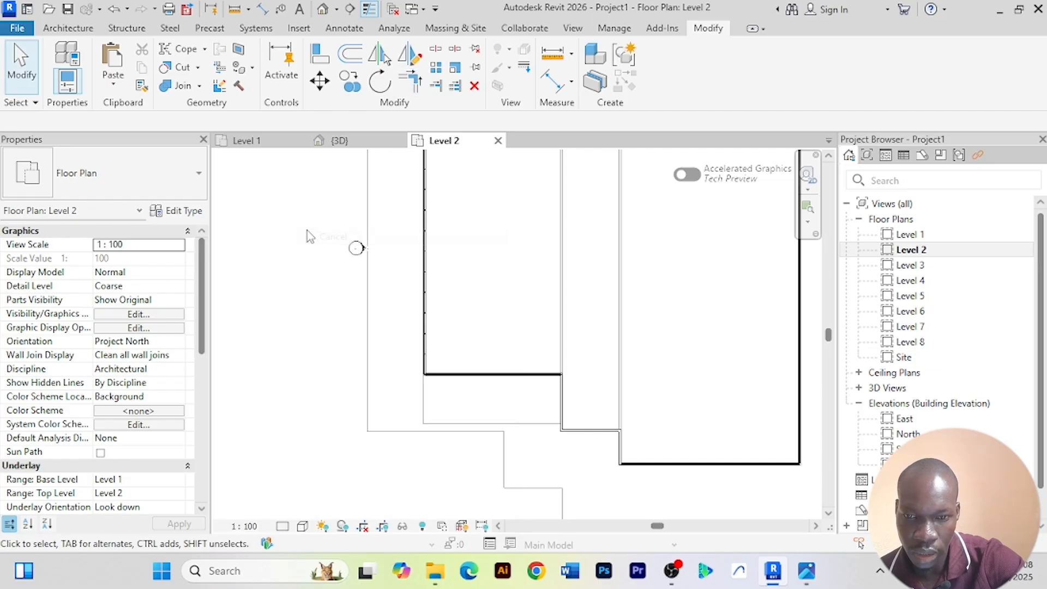
In the 3D view, isolate the short Level 2 side wall of the right-hand block and change its type to Exterior Glazing
left_click(339, 140)
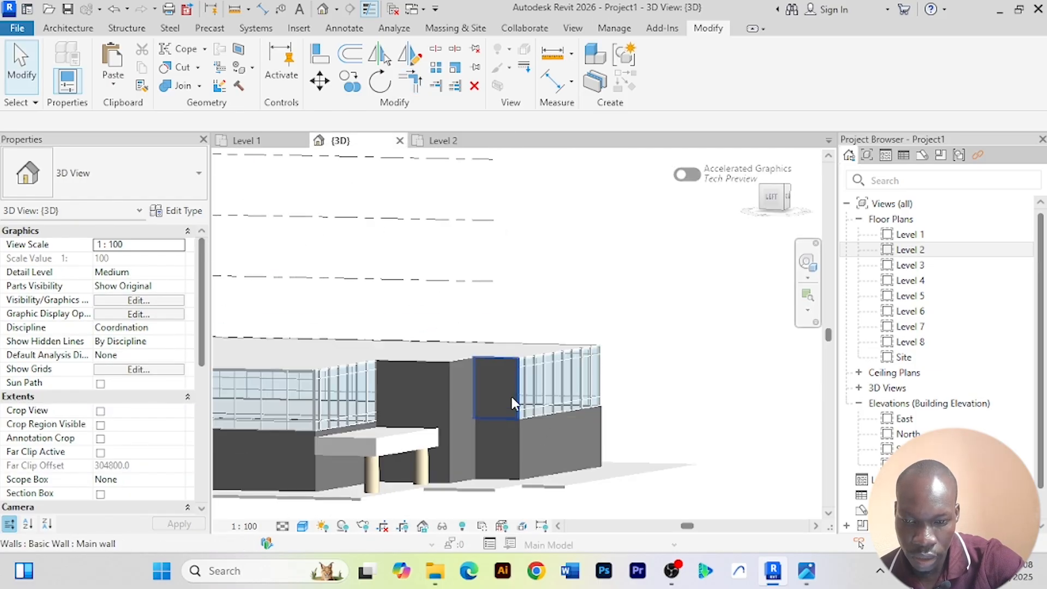
scroll(511, 396, "up", 2)
left_click(513, 398)
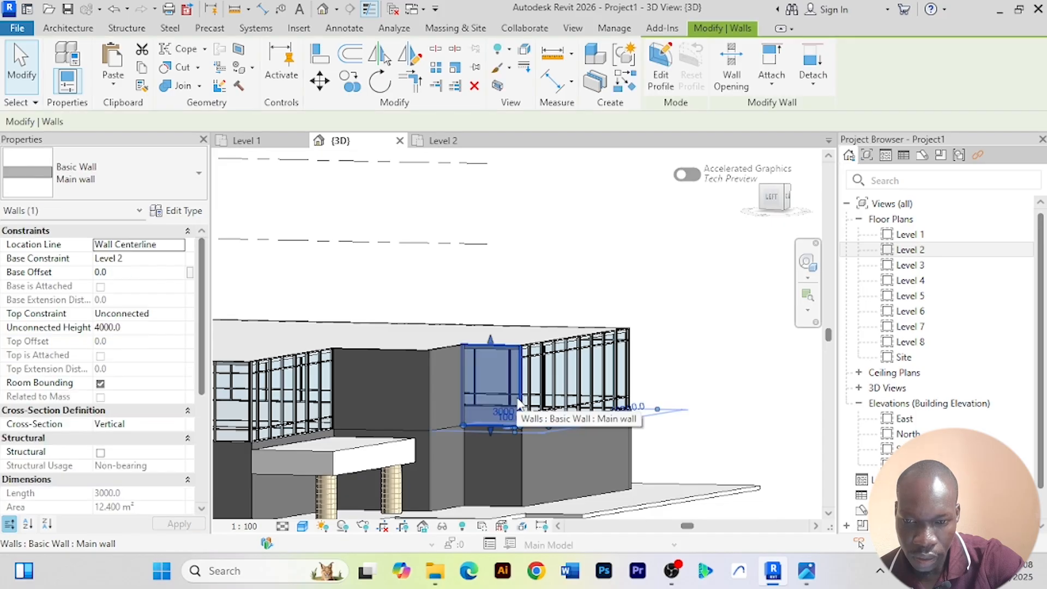
left_click(442, 526)
left_click(478, 469)
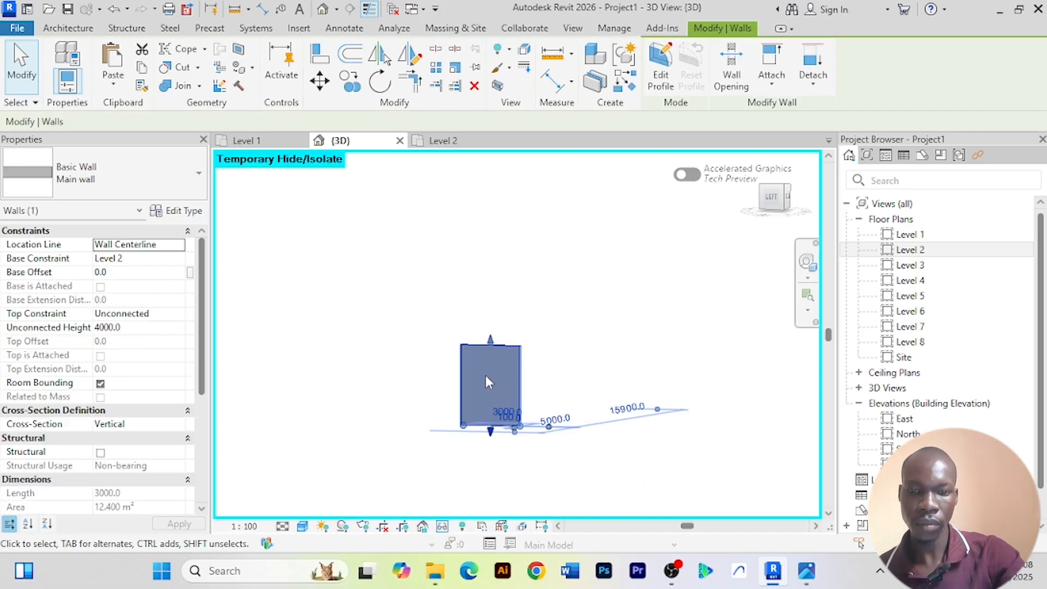
left_click(199, 174)
left_click(96, 347)
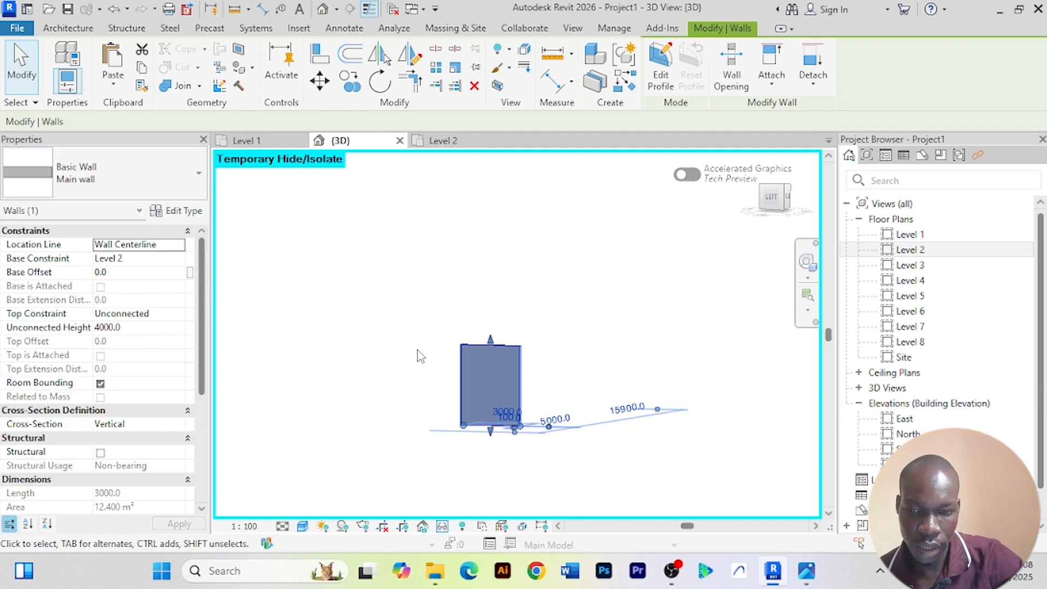
Add horizontal curtain grid lines across all segments of the isolated side glazing, 600 mm below its top and 600 mm above its bottom
scroll(423, 360, "up", 2)
middle_click_drag(420, 362, 384, 293)
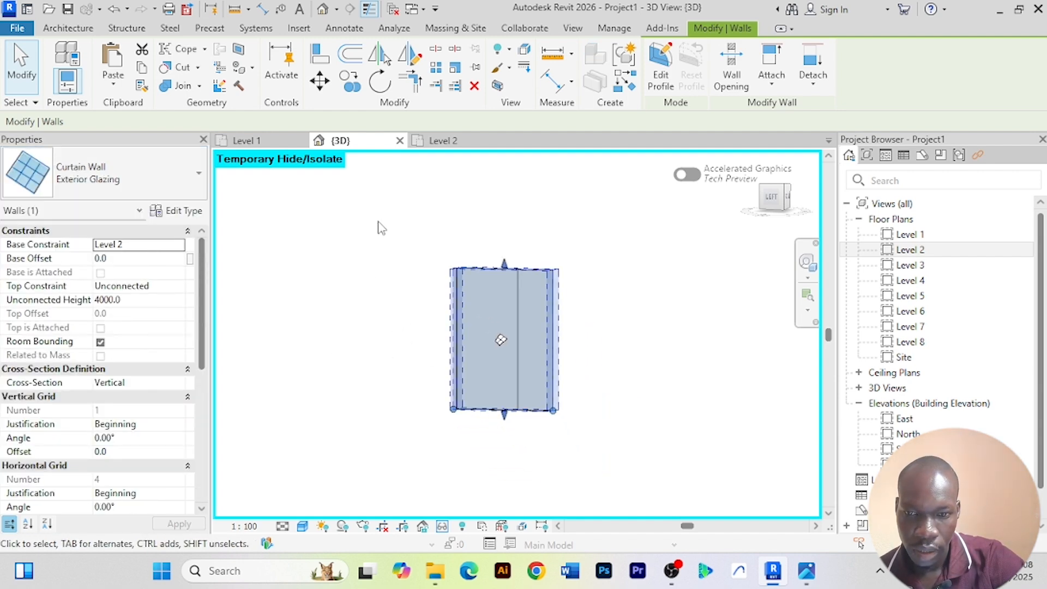
left_click(69, 28)
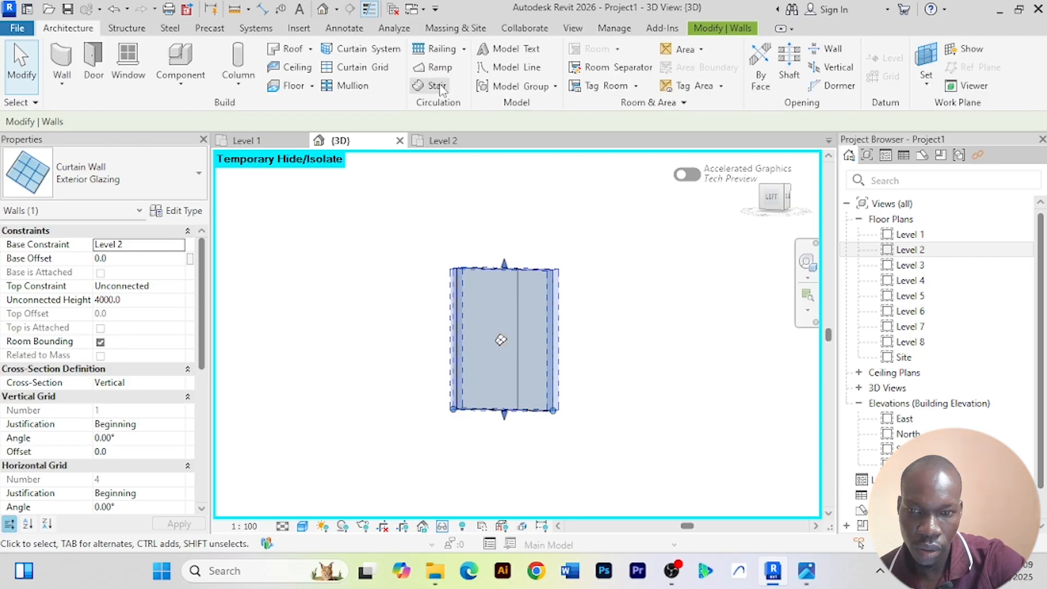
left_click(355, 67)
scroll(461, 334, "up", 2)
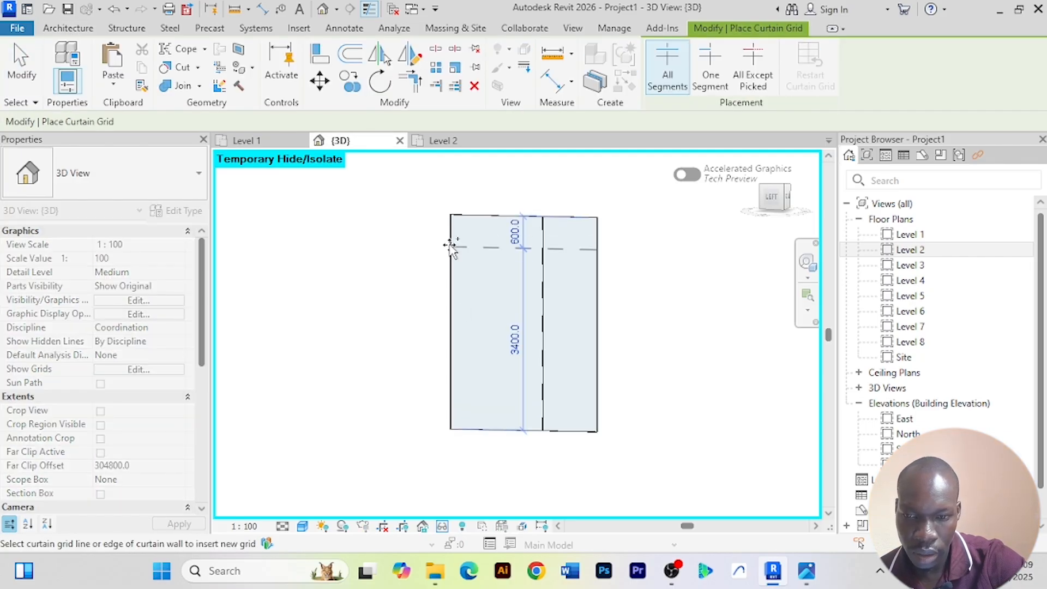
left_click(450, 398)
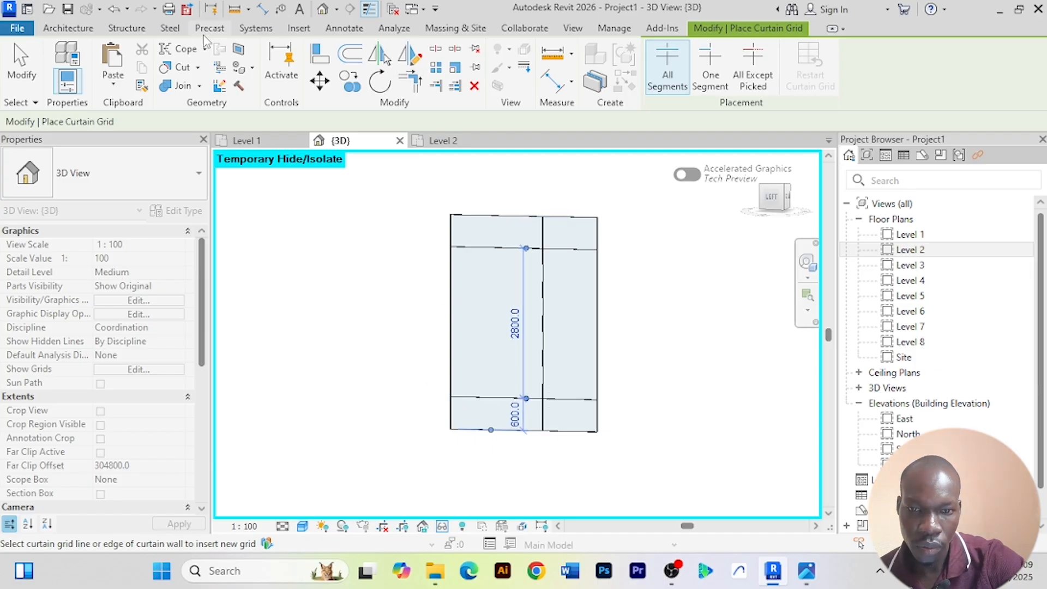
Add 50 x 150mm rectangular mullions along all grid lines of the right-hand block's side glazing and restore the whole building
left_click(72, 30)
left_click(343, 85)
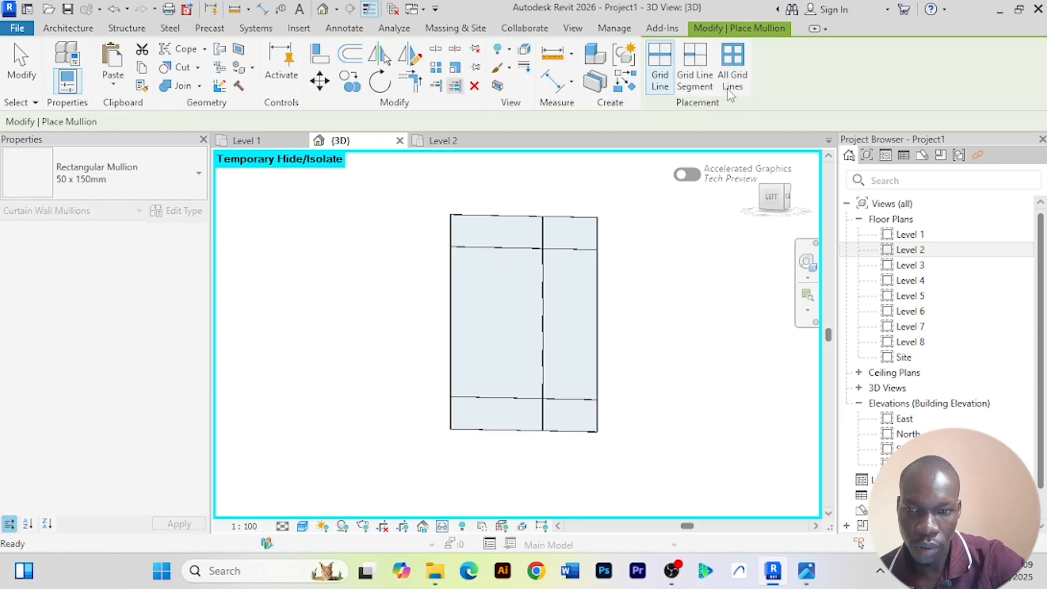
left_click(746, 86)
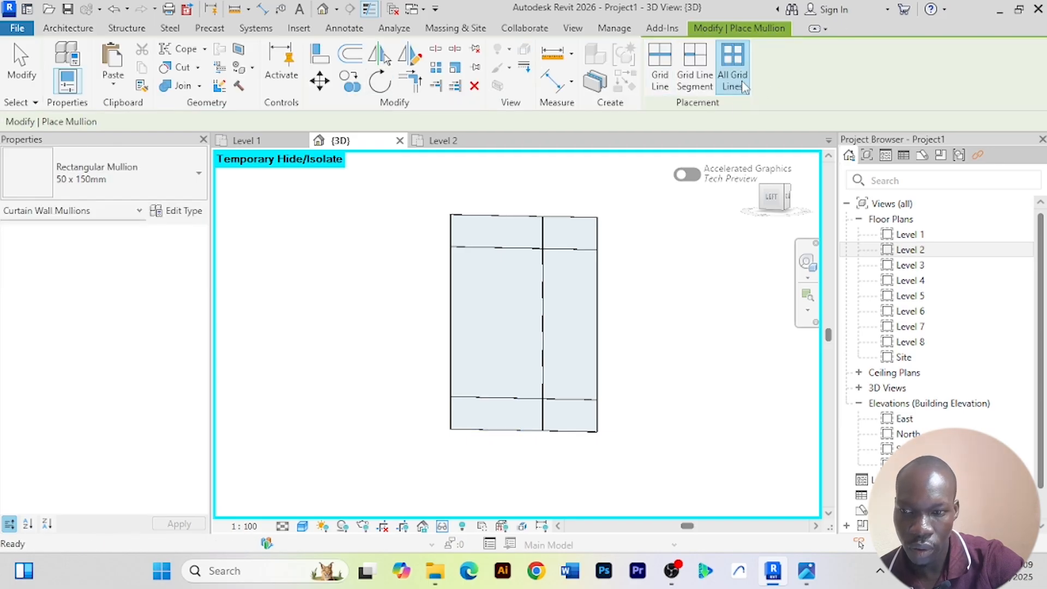
left_click(538, 303)
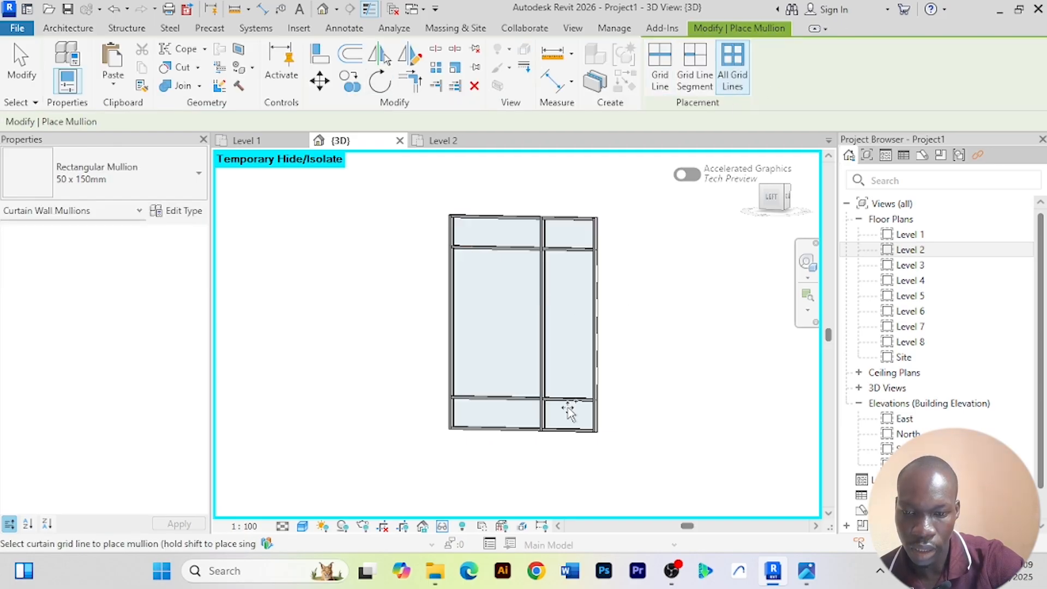
left_click(442, 526)
left_click(515, 508)
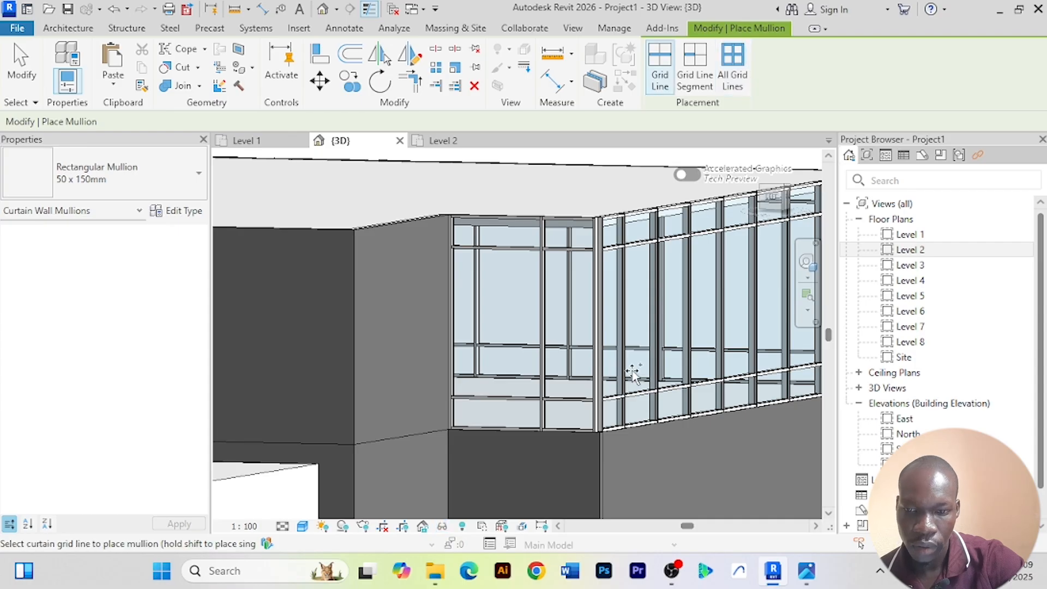
scroll(633, 374, "down", 2)
right_click(469, 186)
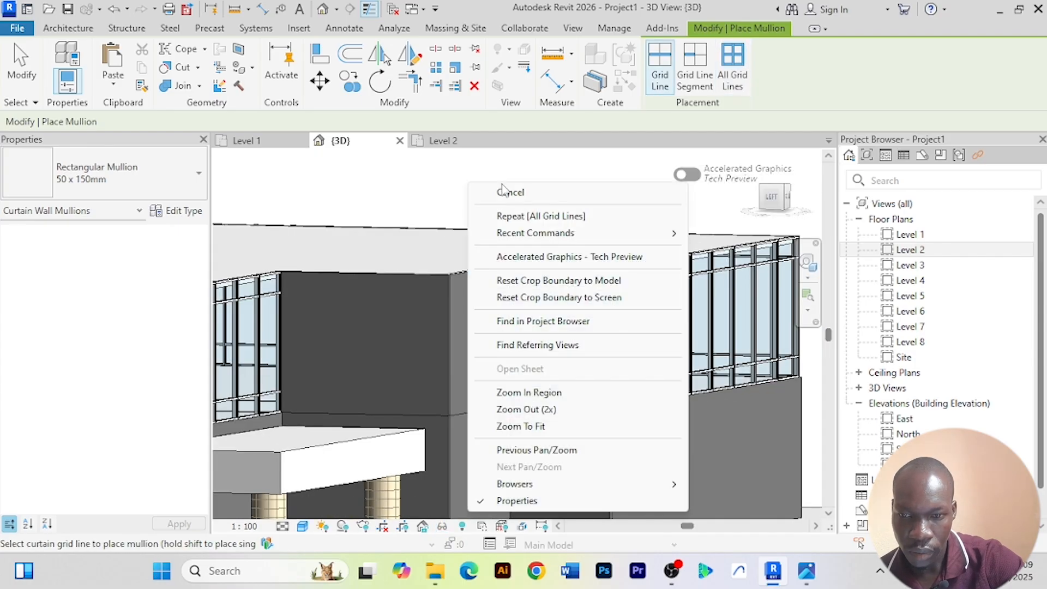
left_click(493, 192)
Isolate the Level 2 front-facing connecting wall between the two blocks and change its type to Exterior Glazing
left_click(460, 271)
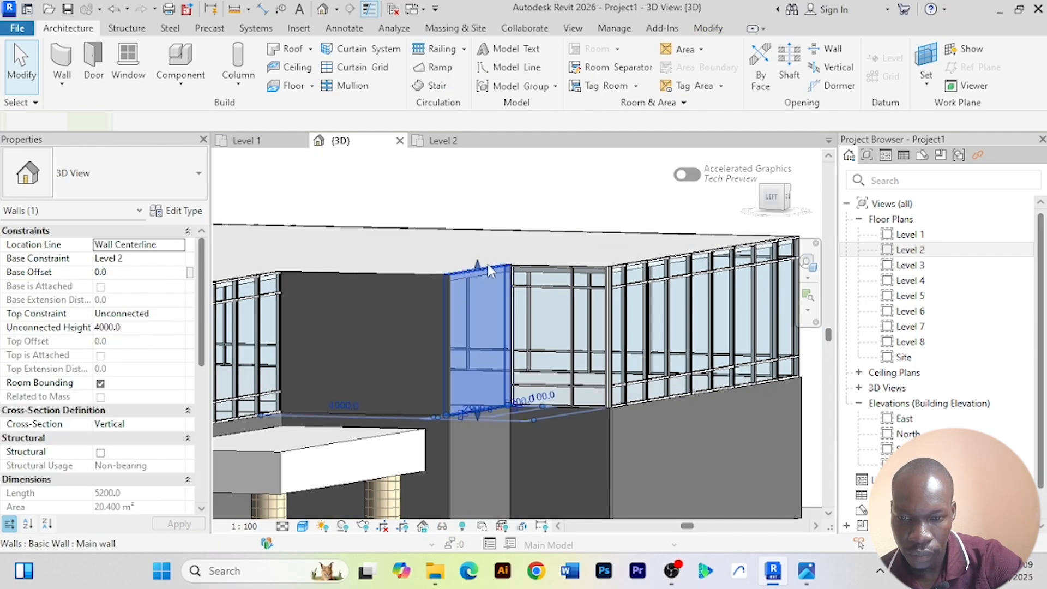
middle_click_drag(537, 239, 409, 235, "shift")
left_click(443, 525)
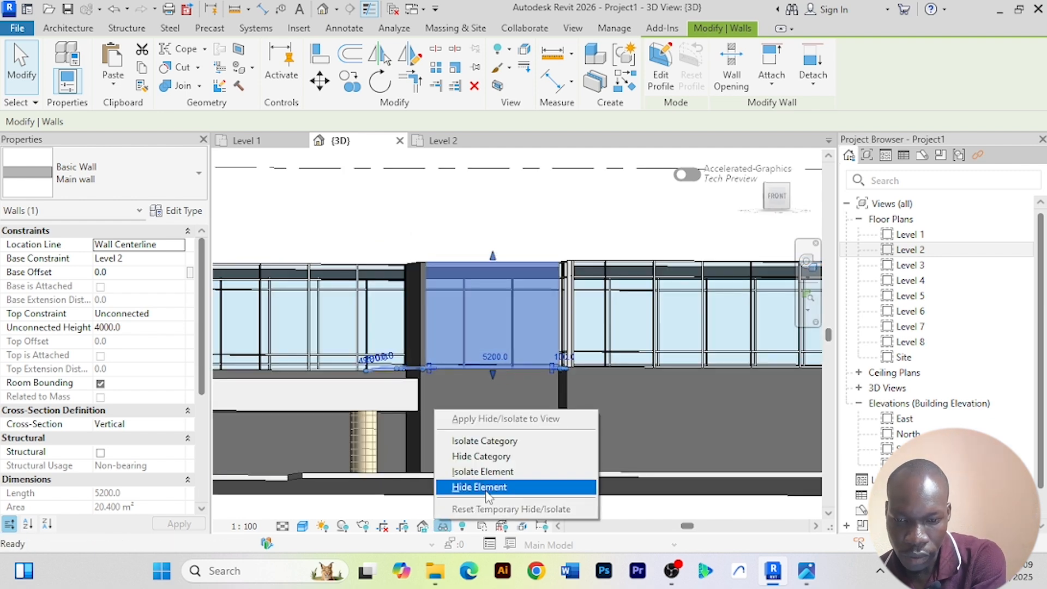
left_click(491, 470)
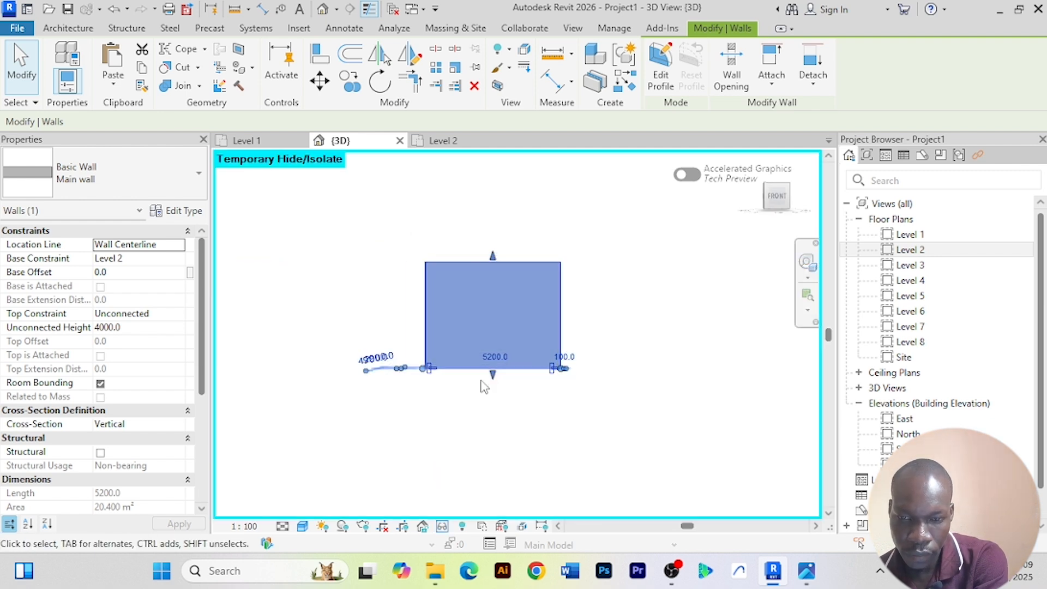
left_click(198, 173)
left_click(82, 342)
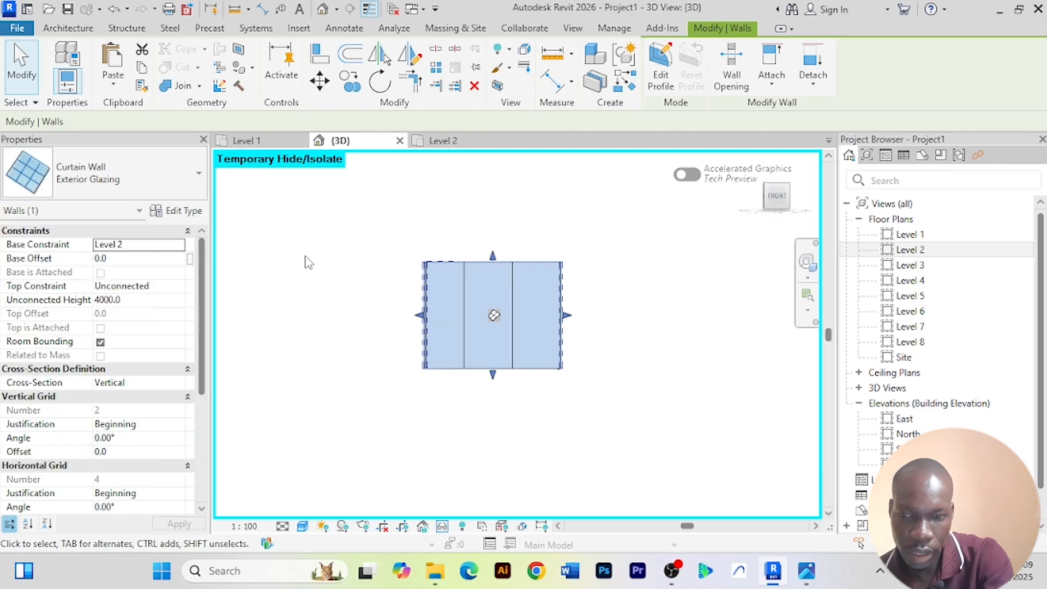
Add horizontal curtain grid lines across the connecting glazing, 600 mm below its top edge and 600 mm above its bottom edge
left_click(69, 29)
left_click(352, 67)
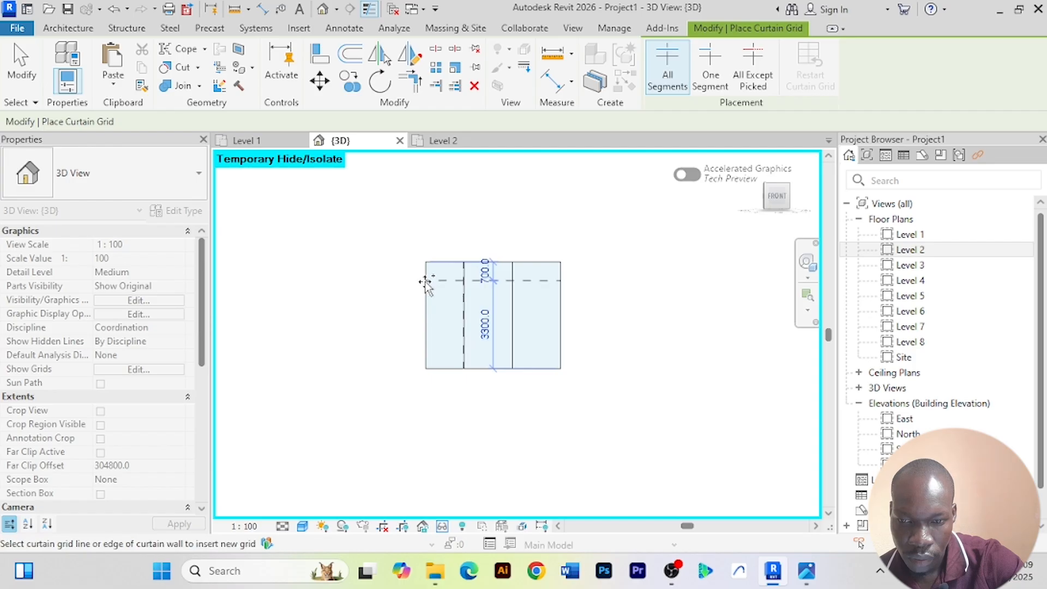
left_click(425, 277)
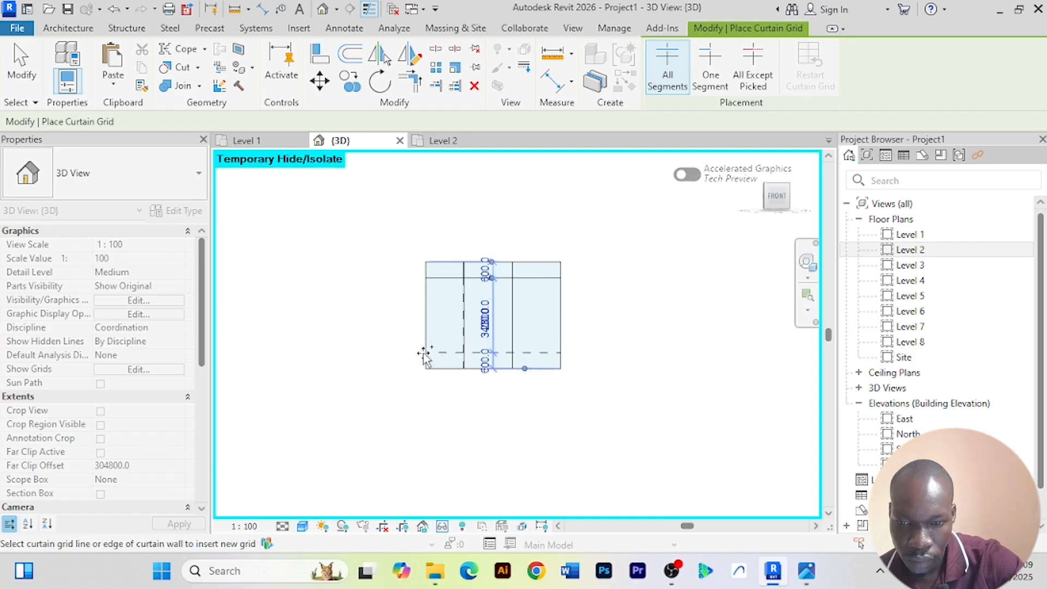
left_click(424, 353)
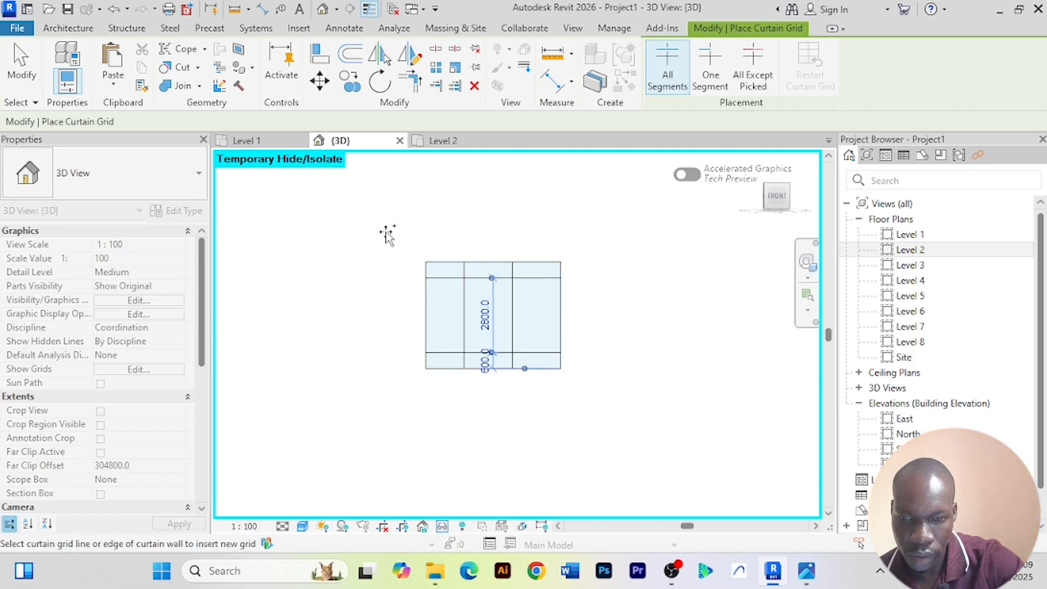
Add 50 x 150mm rectangular mullions along all grid lines of the connecting front glazing and restore the whole building
left_click(96, 31)
left_click(351, 86)
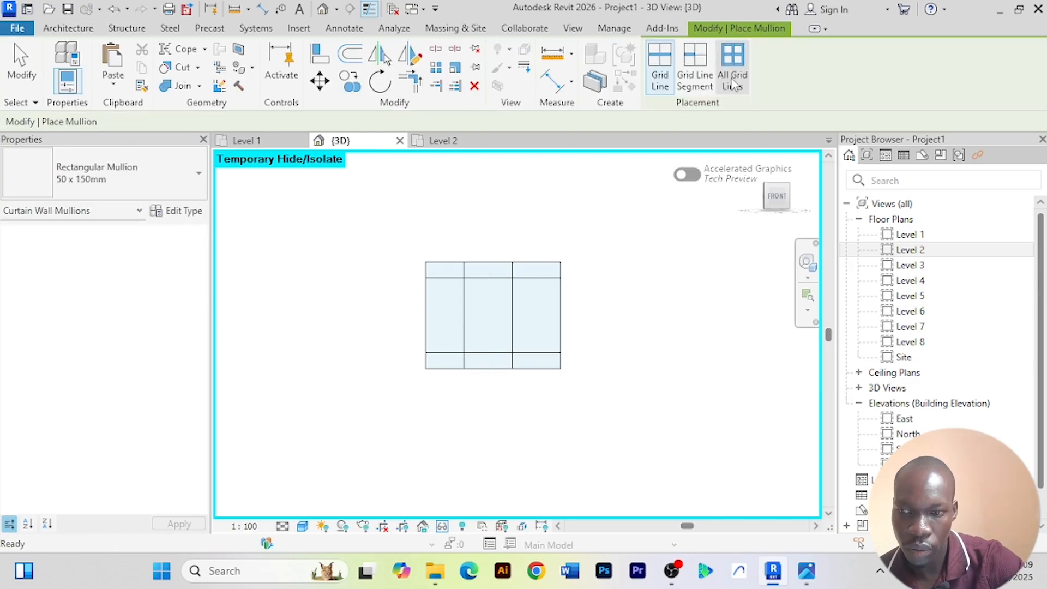
left_click(732, 68)
left_click(470, 300)
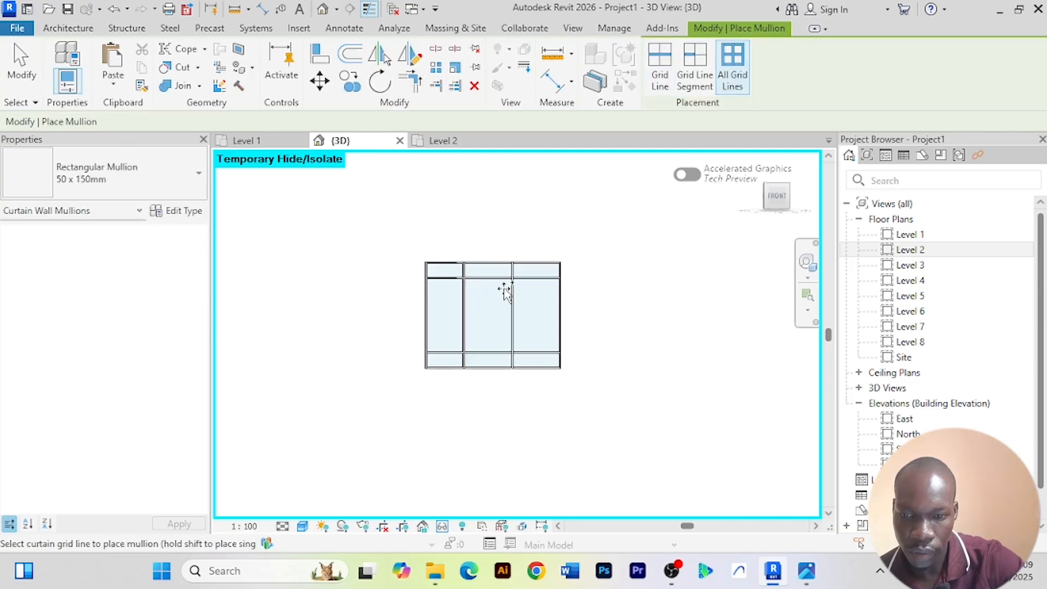
left_click(441, 527)
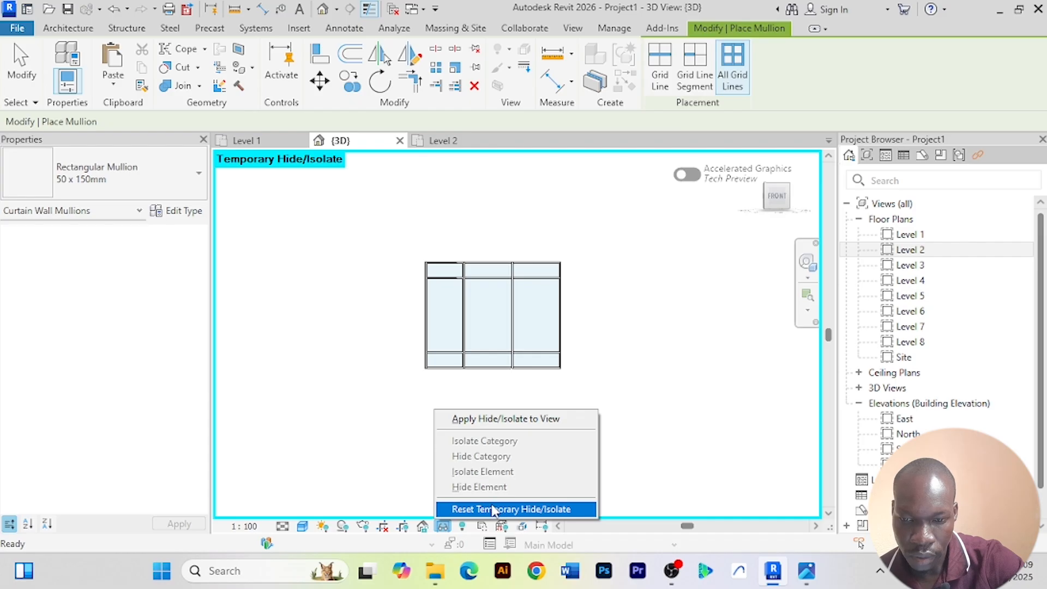
left_click(493, 510)
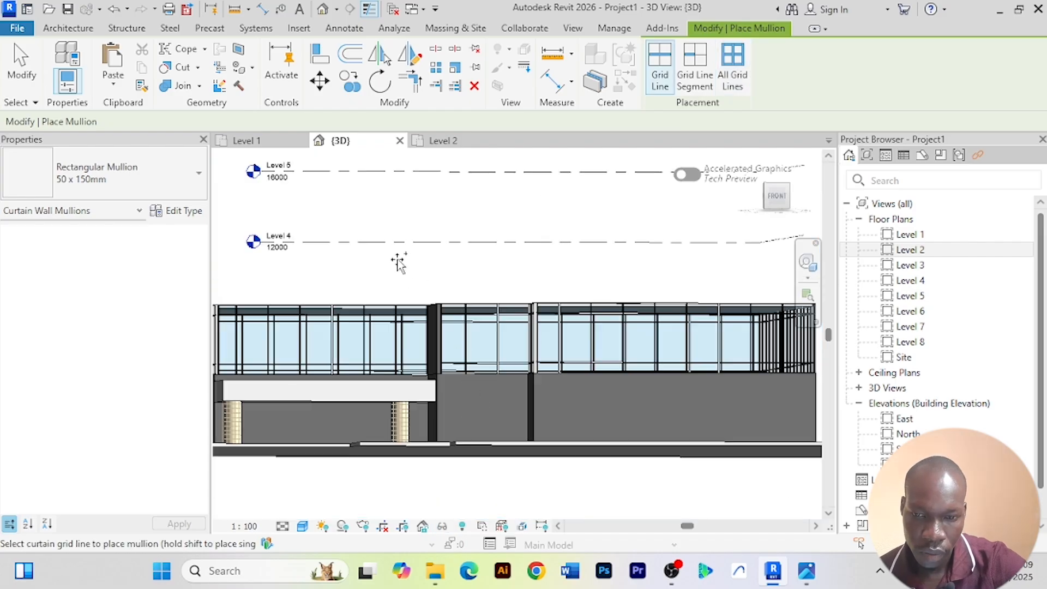
right_click(399, 263)
left_click(439, 232)
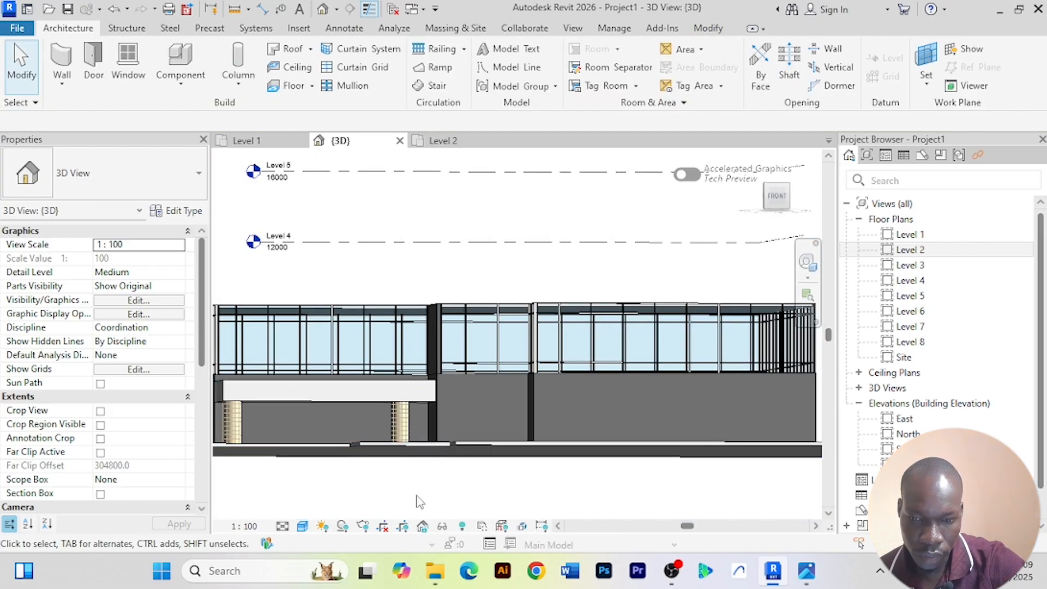
Isolate the remaining solid Level 2 side wall above the entrance canopy and change its type to Exterior Glazing
middle_click_drag(420, 502, 449, 290, "shift")
left_click(447, 289)
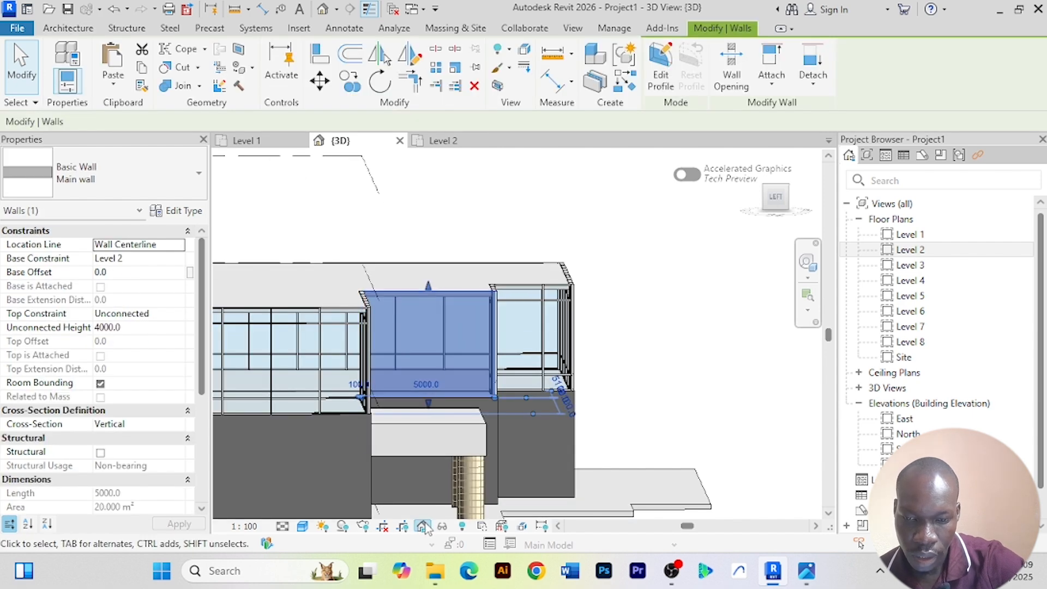
left_click(442, 527)
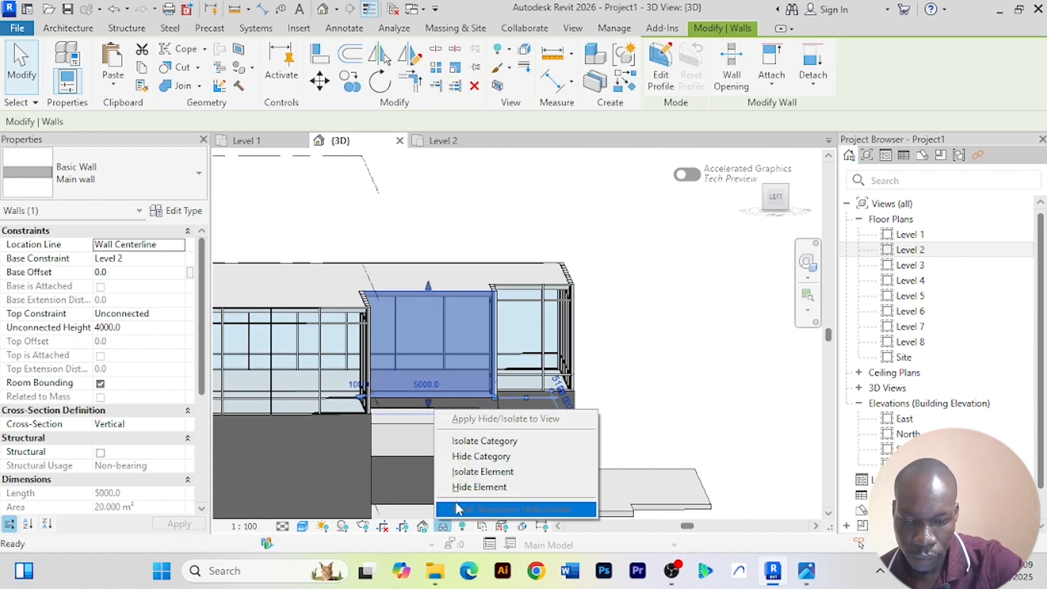
left_click(473, 472)
left_click(198, 173)
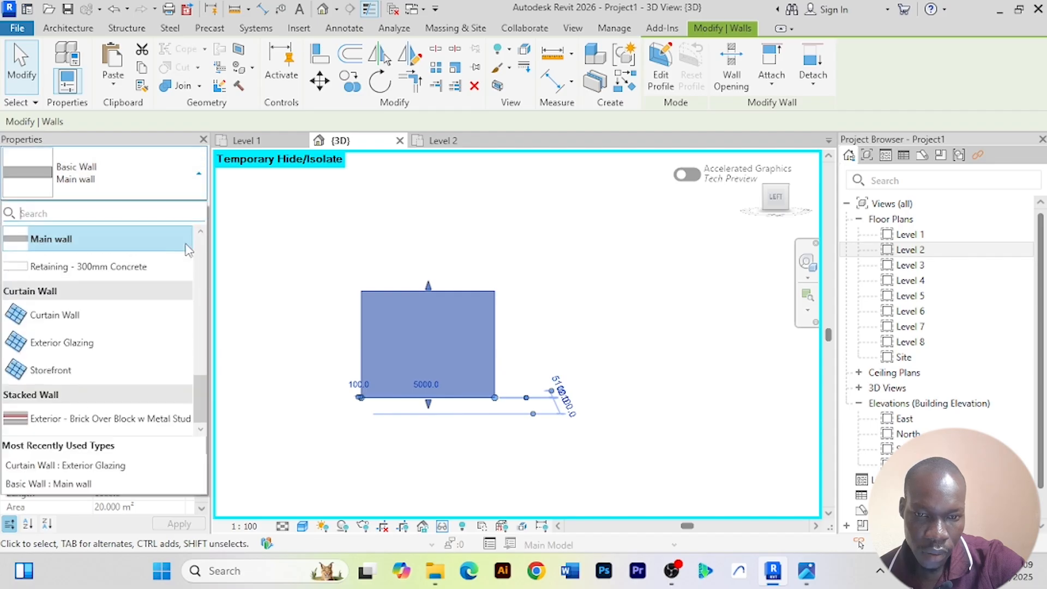
left_click(62, 342)
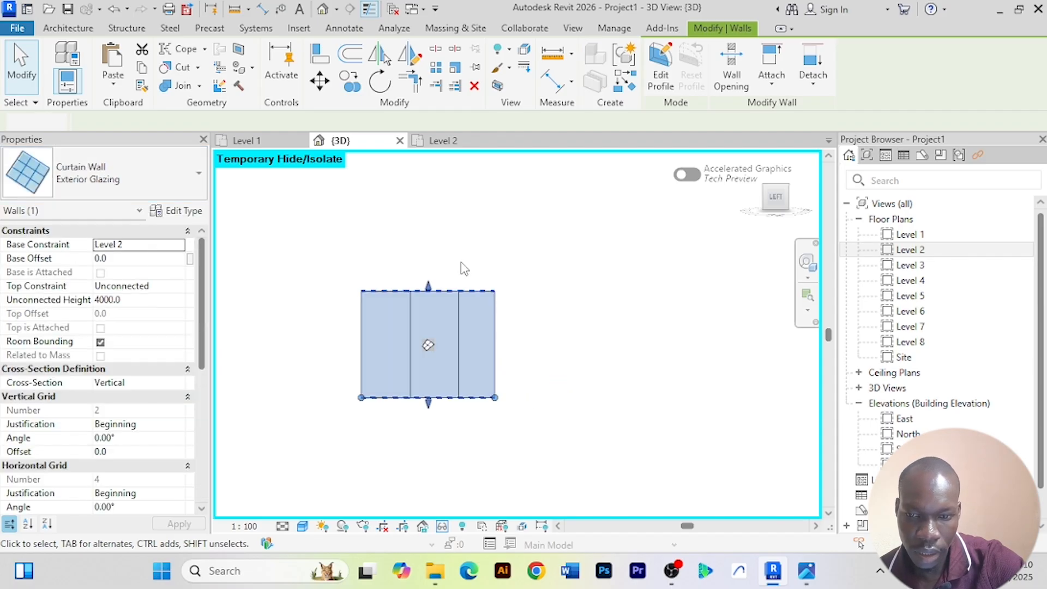
Add two horizontal curtain grid lines to the glazing above the canopy, 600 mm from its top and bottom edges
left_click(69, 29)
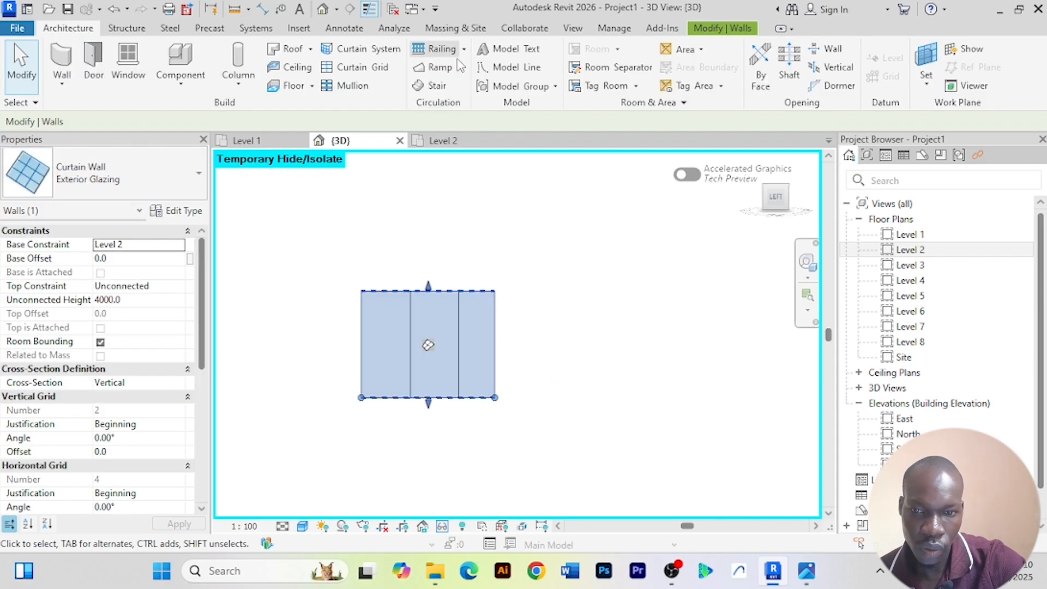
left_click(362, 66)
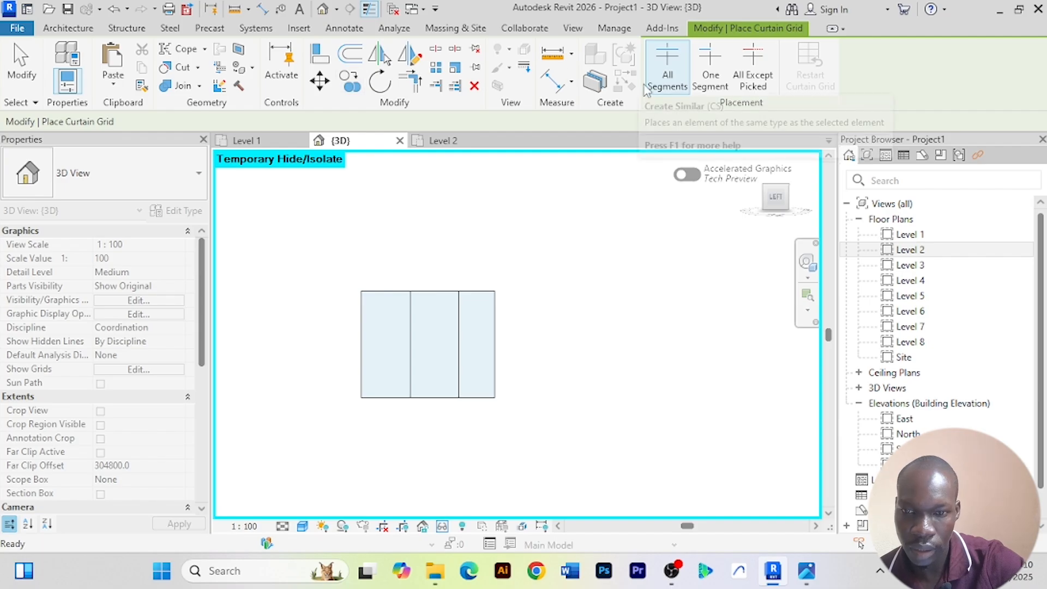
left_click(357, 319)
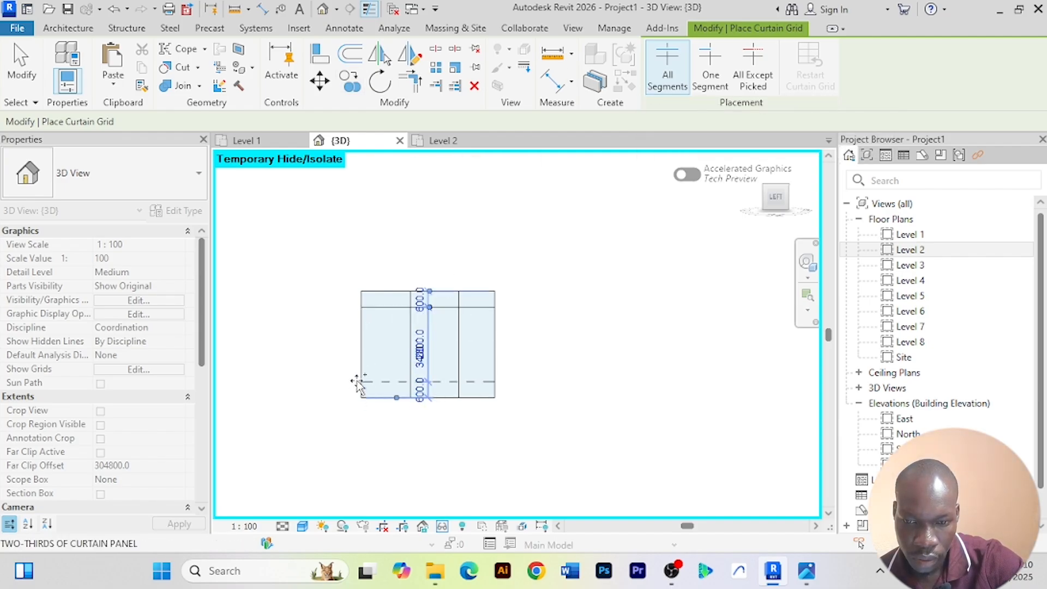
left_click(357, 382)
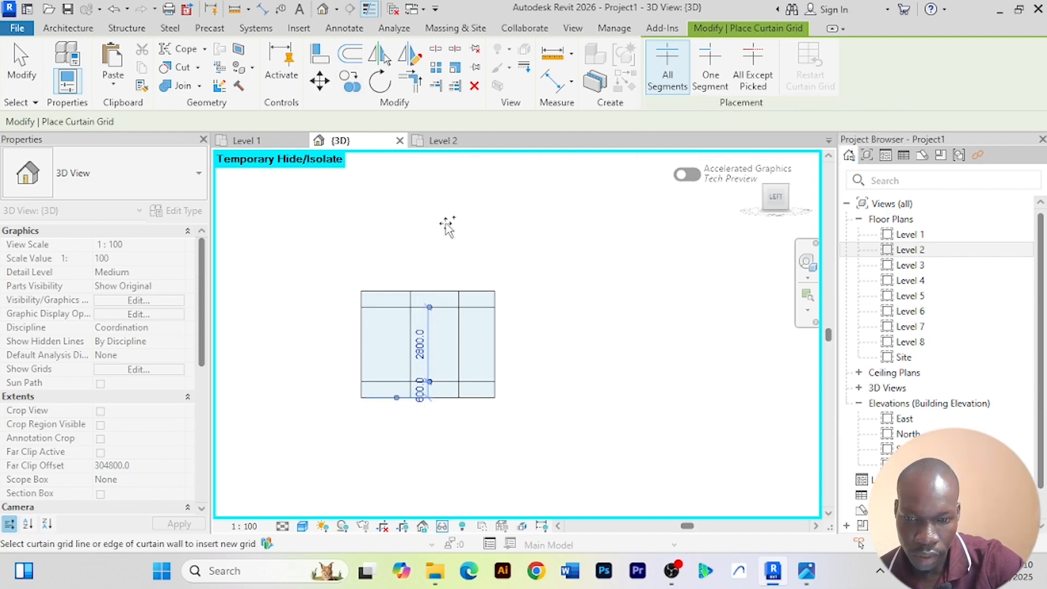
Add 50 x 150mm rectangular mullions along all grid lines of the glazing above the entrance canopy and restore the whole building
left_click(76, 28)
left_click(352, 88)
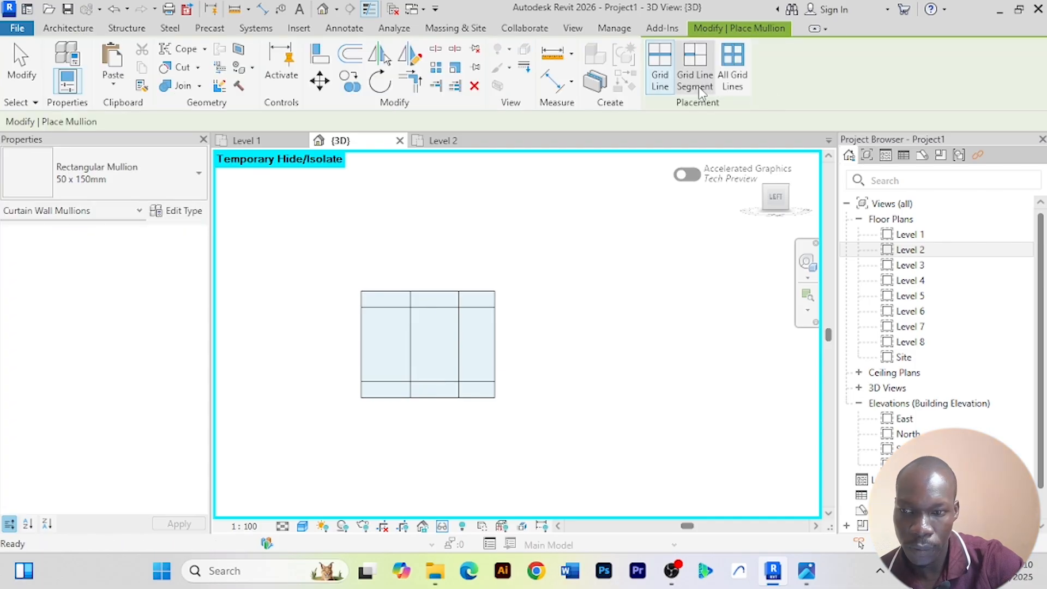
left_click(736, 77)
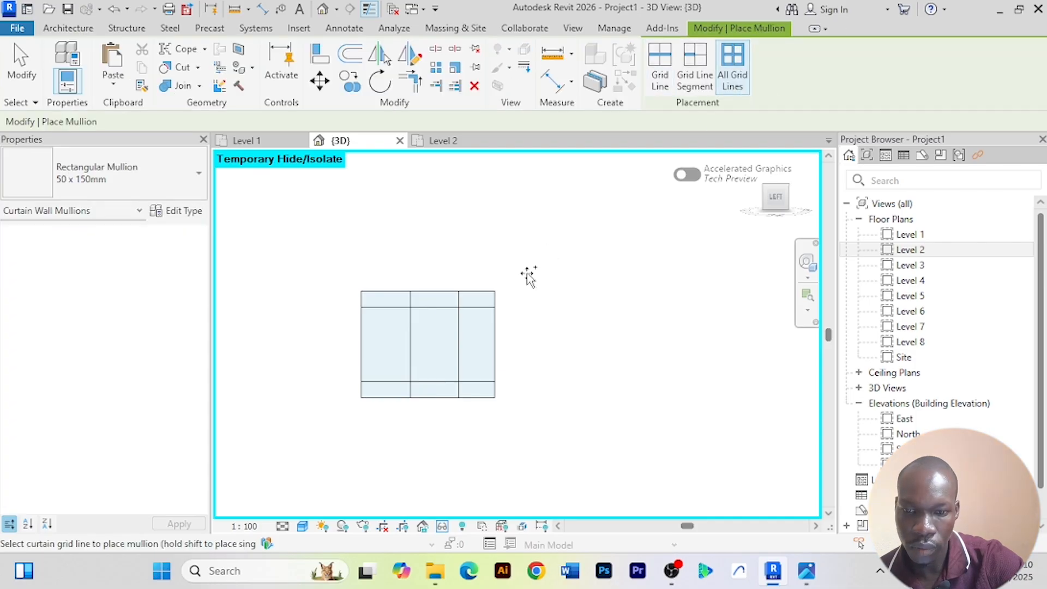
left_click(459, 334)
right_click(518, 225)
left_click(541, 232)
right_click(533, 202)
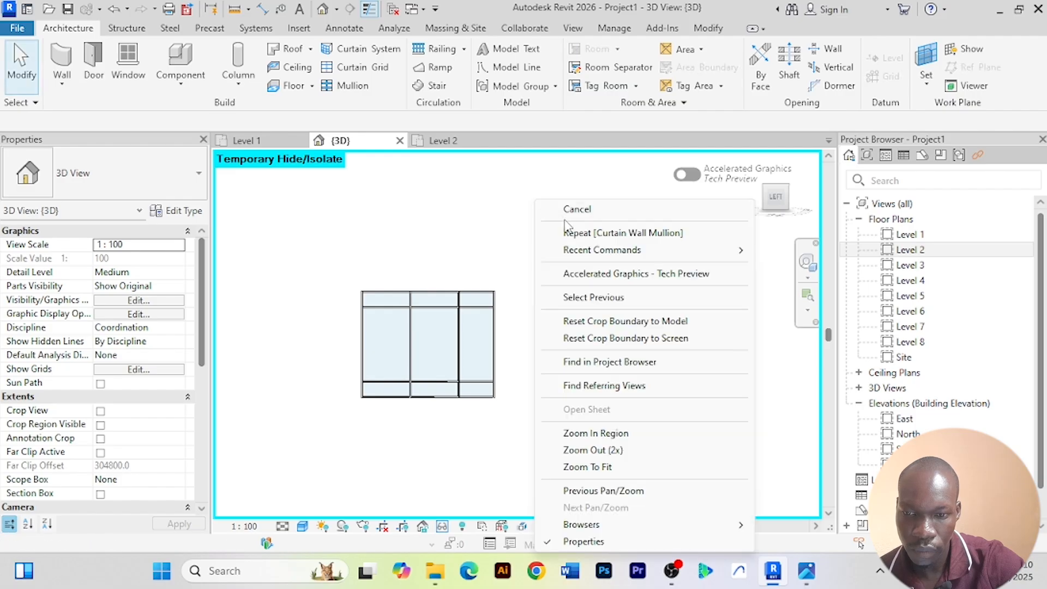
left_click(563, 212)
left_click(442, 525)
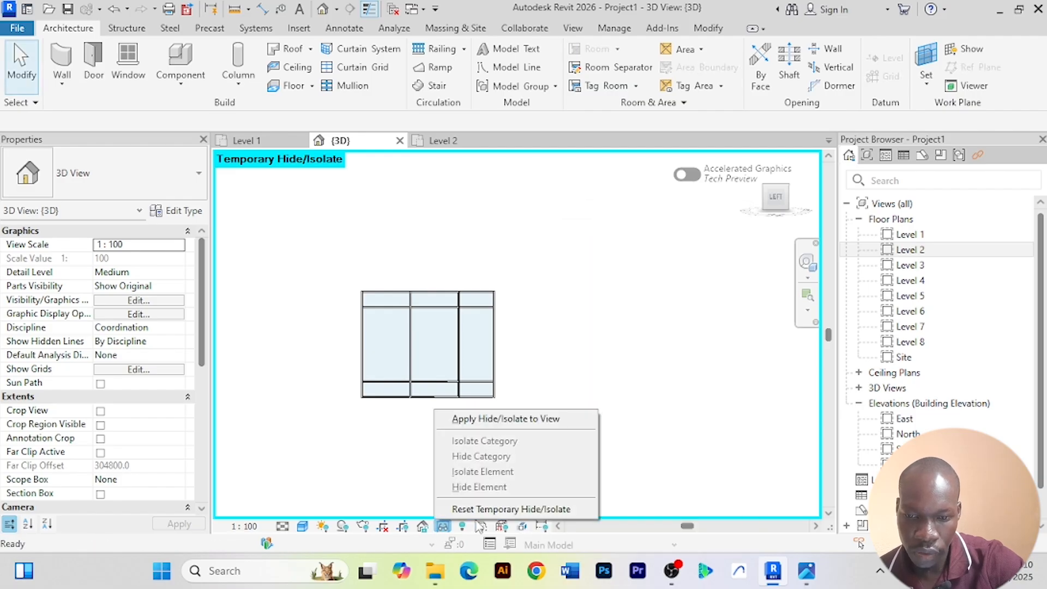
left_click(491, 513)
Inspect the completed Level 2 glazing from the side and front of the building
scroll(625, 344, "down", 4)
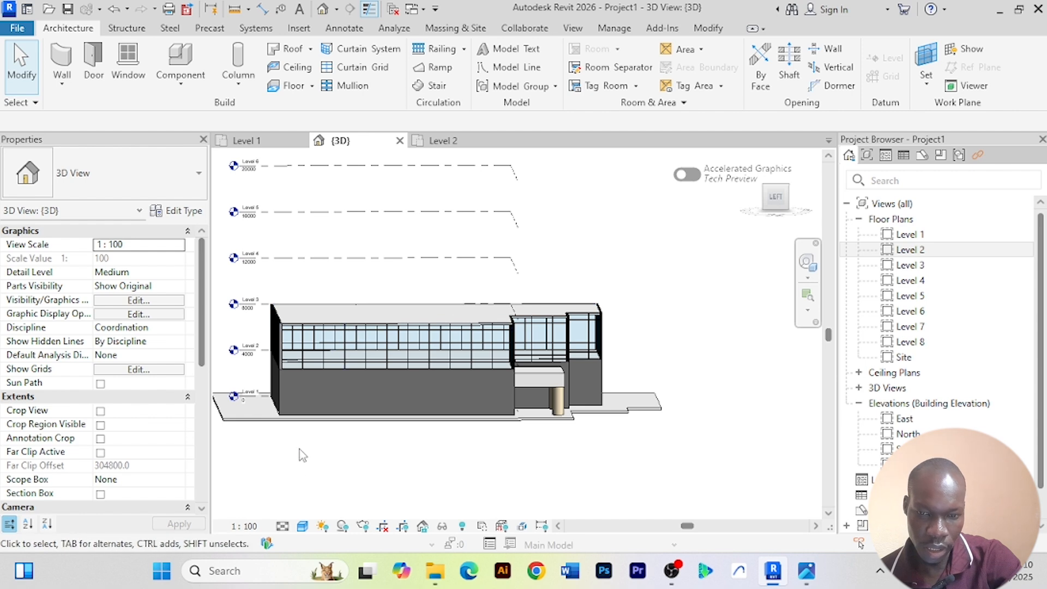
middle_click_drag(304, 491, 470, 431, "shift")
scroll(453, 480, "up", 3)
scroll(454, 469, "down", 3)
scroll(479, 456, "up", 2)
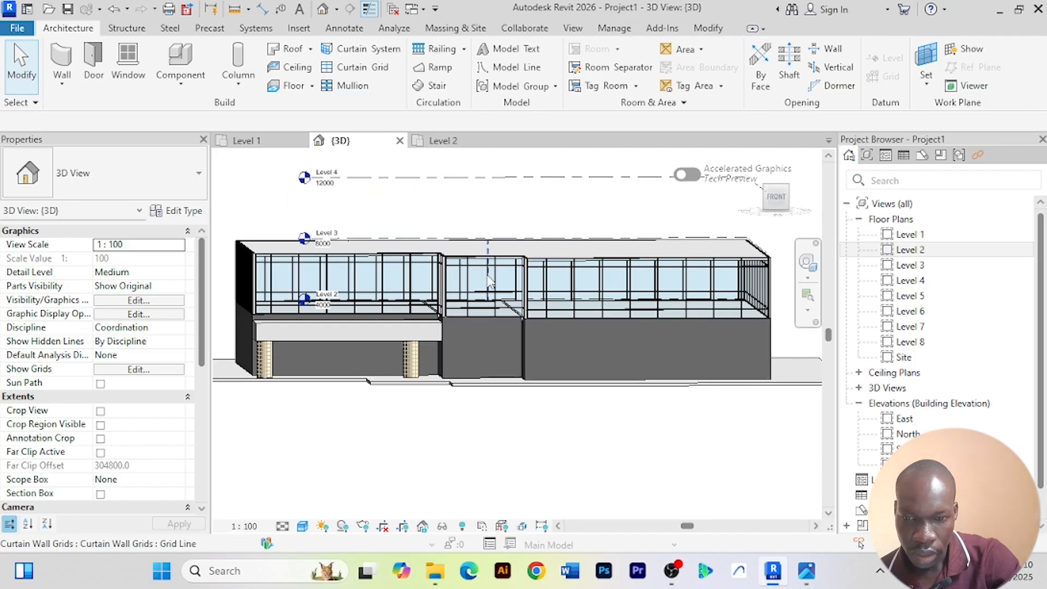
scroll(508, 435, "up", 2)
scroll(548, 431, "down", 3)
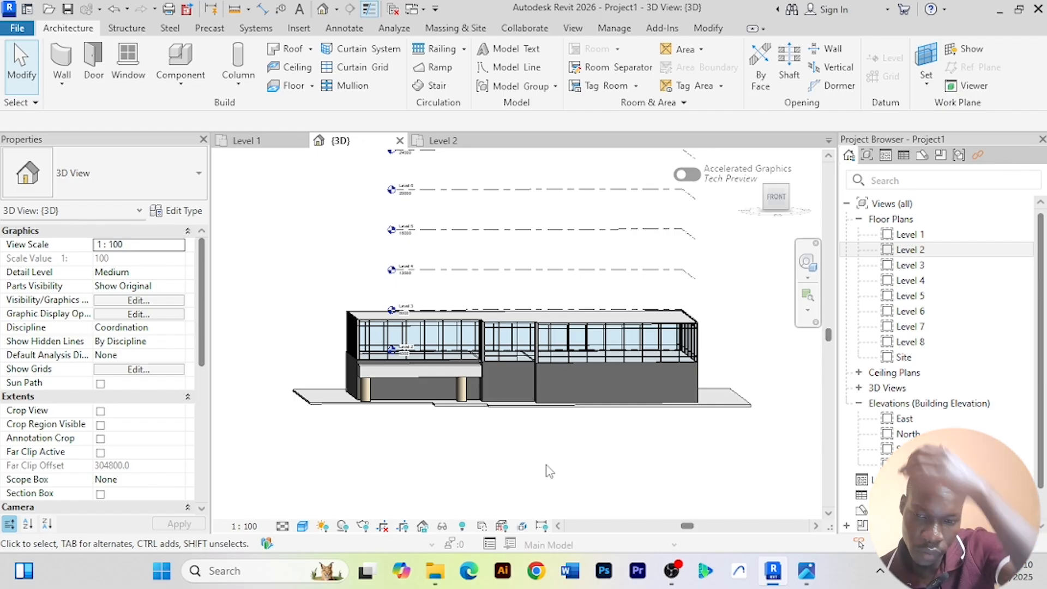
scroll(916, 381, "down", 1)
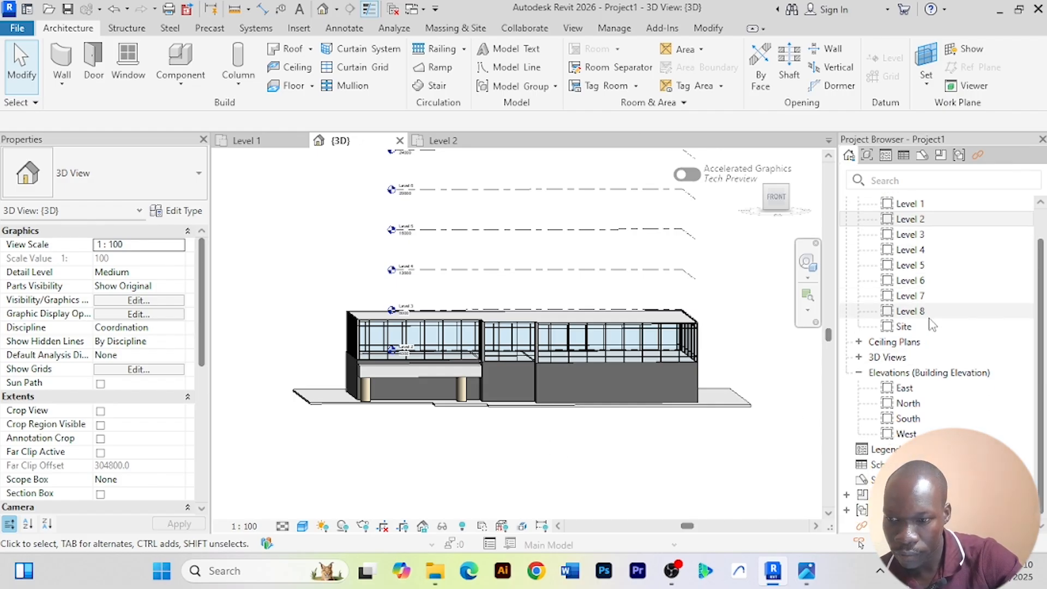
scroll(916, 381, "up", 1)
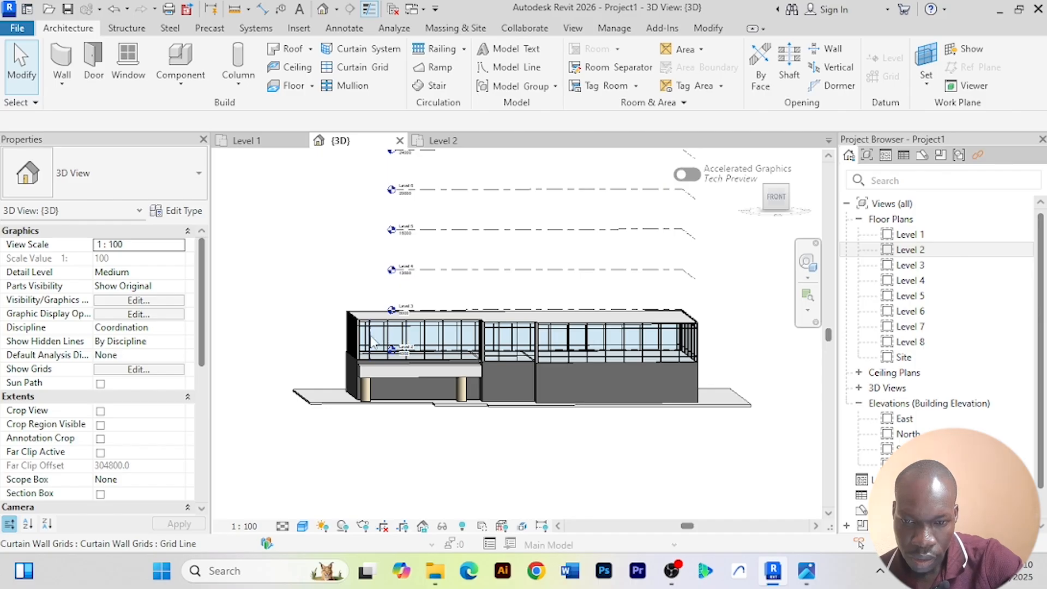
Copy every Exterior Glazing wall in the project and paste them aligned to Level 1 and Levels 3 through 8, dismissing the save reminder
scroll(371, 341, "up", 4)
left_click(383, 343)
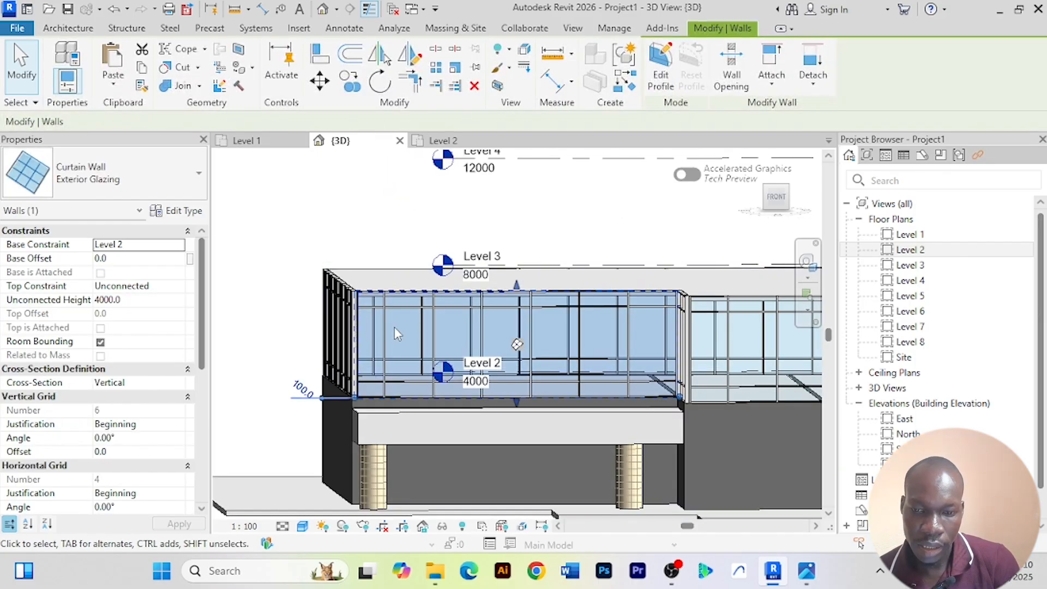
right_click(395, 328)
mouse_move(451, 284)
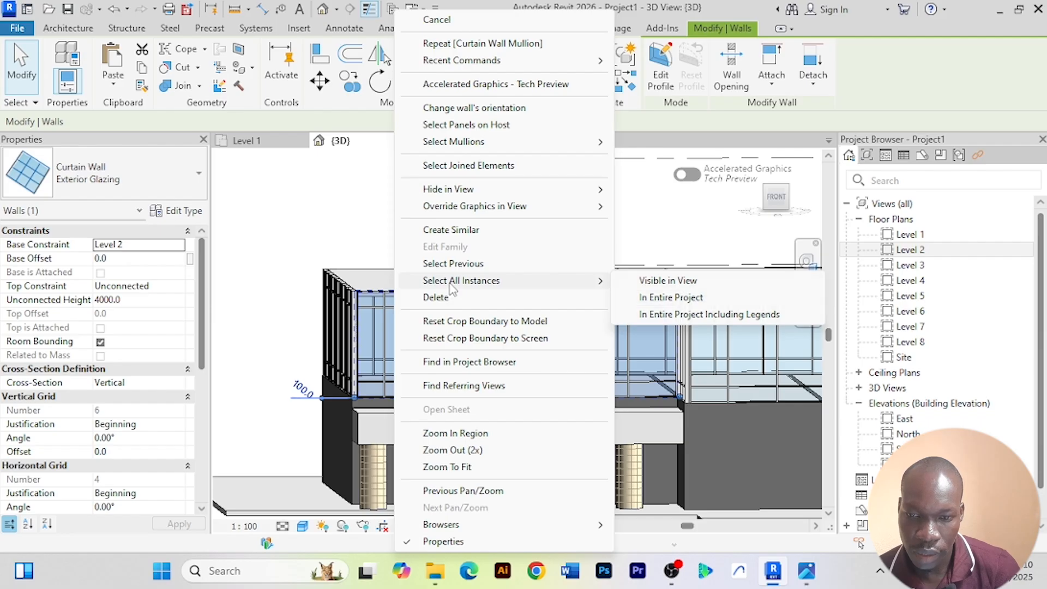
left_click(685, 302)
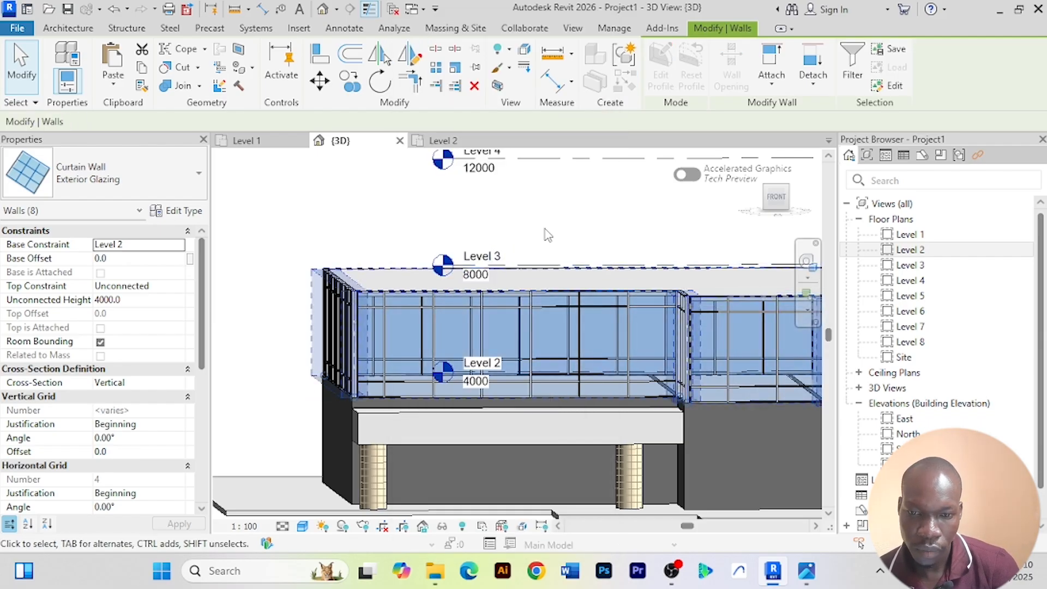
left_click(142, 68)
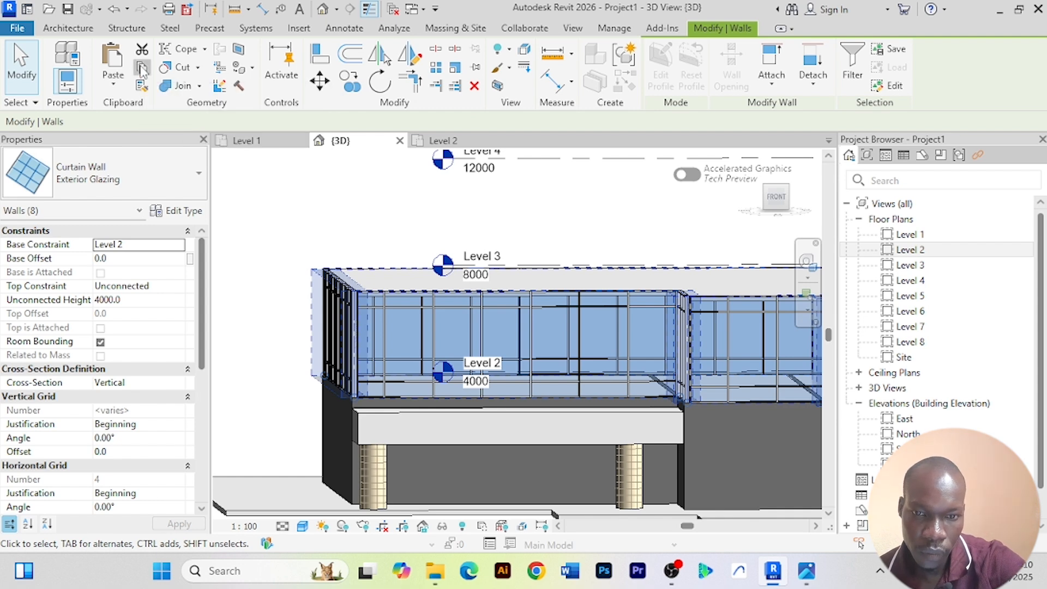
left_click(113, 82)
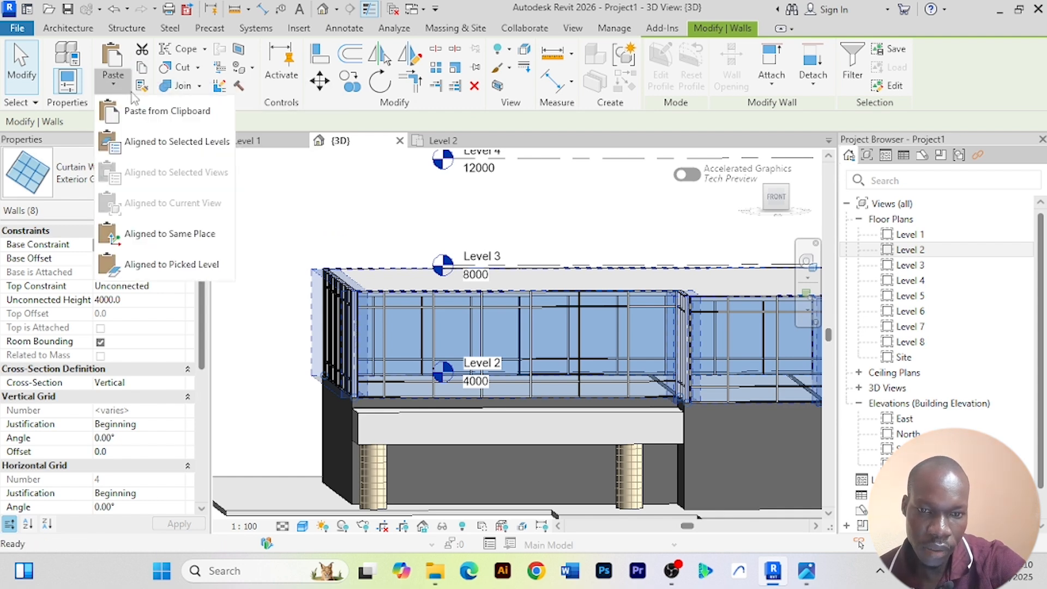
left_click(153, 143)
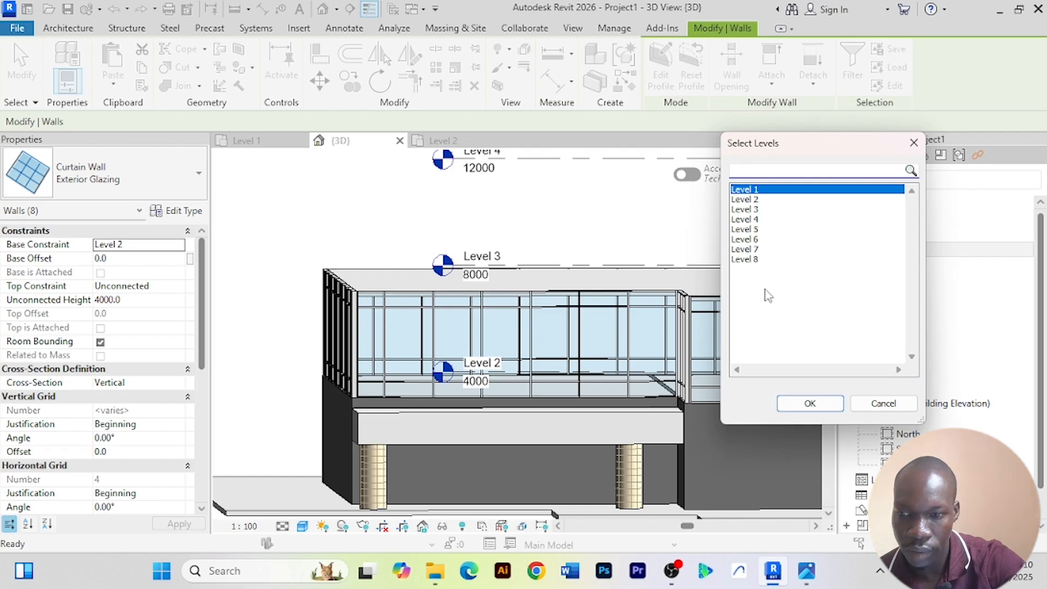
left_click_drag(761, 248, 758, 208, "ctrl")
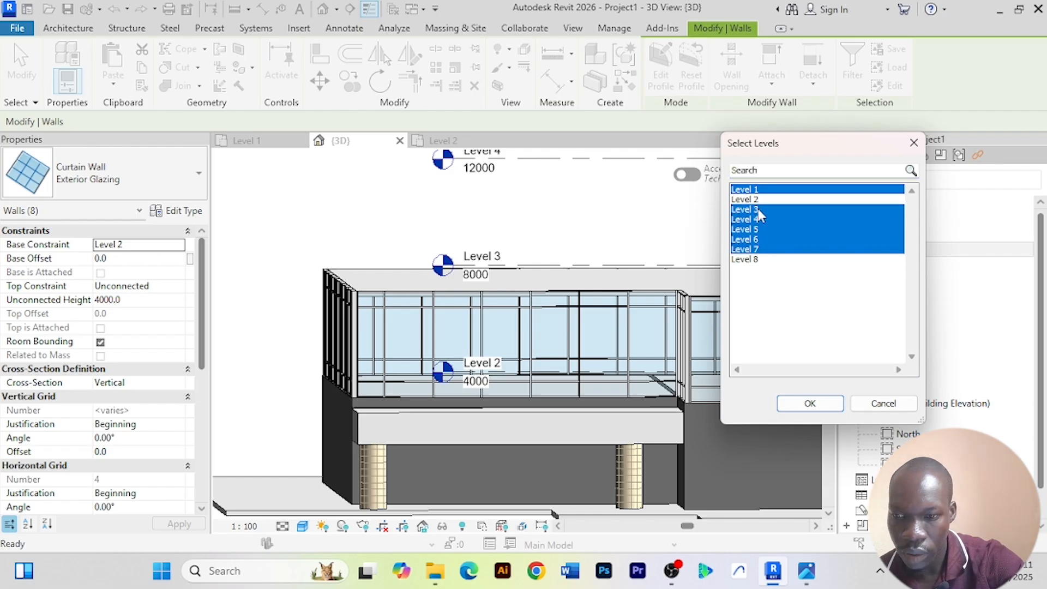
left_click(751, 260, "ctrl")
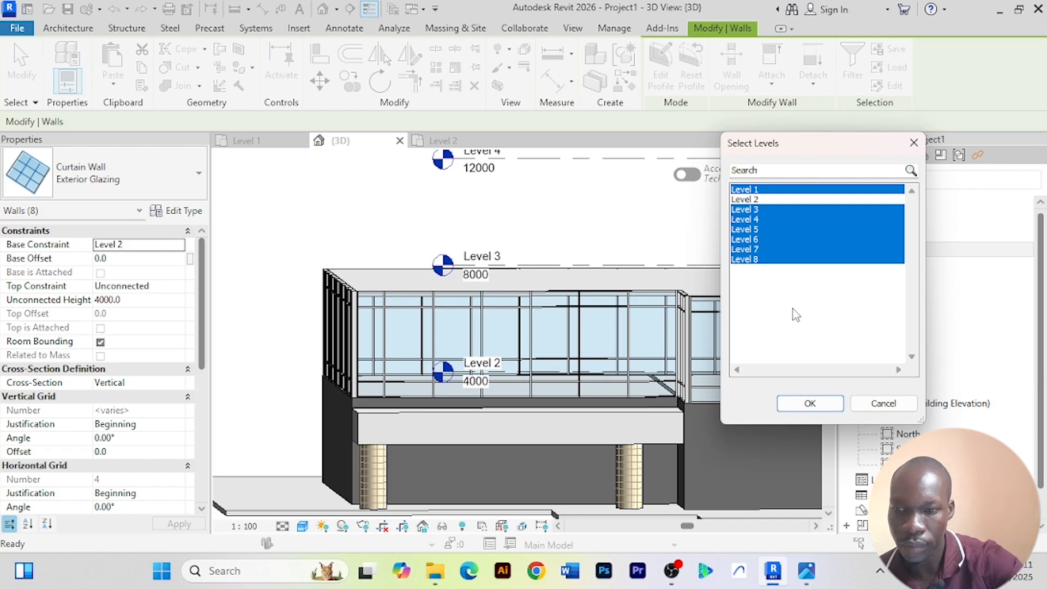
left_click(807, 401)
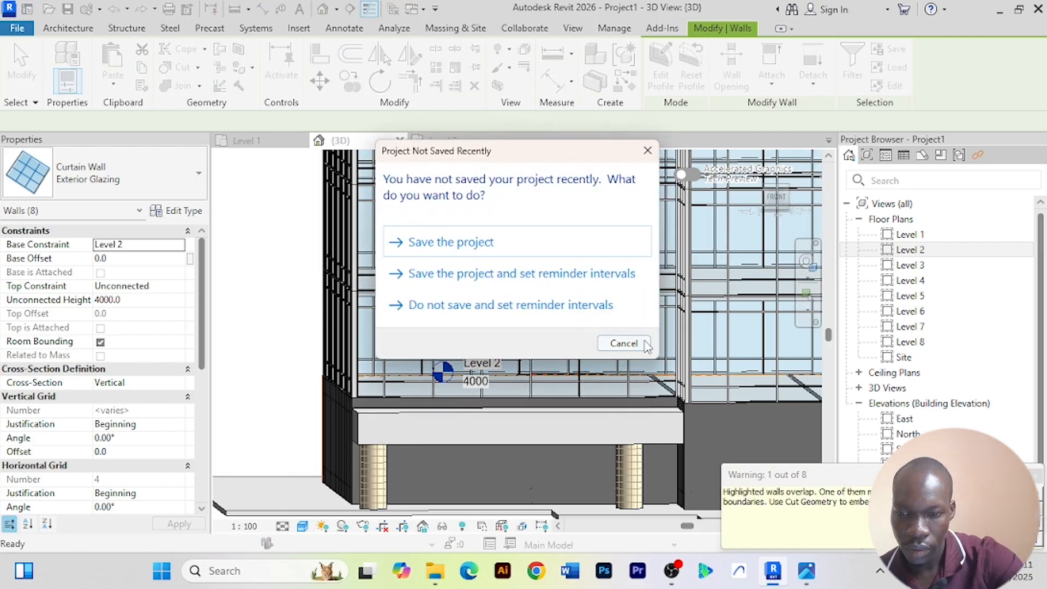
left_click(624, 343)
Delete the Level 1 Exterior Glazing copy that overlaps the solid side wall beside the entrance canopy
scroll(685, 458, "down", 3)
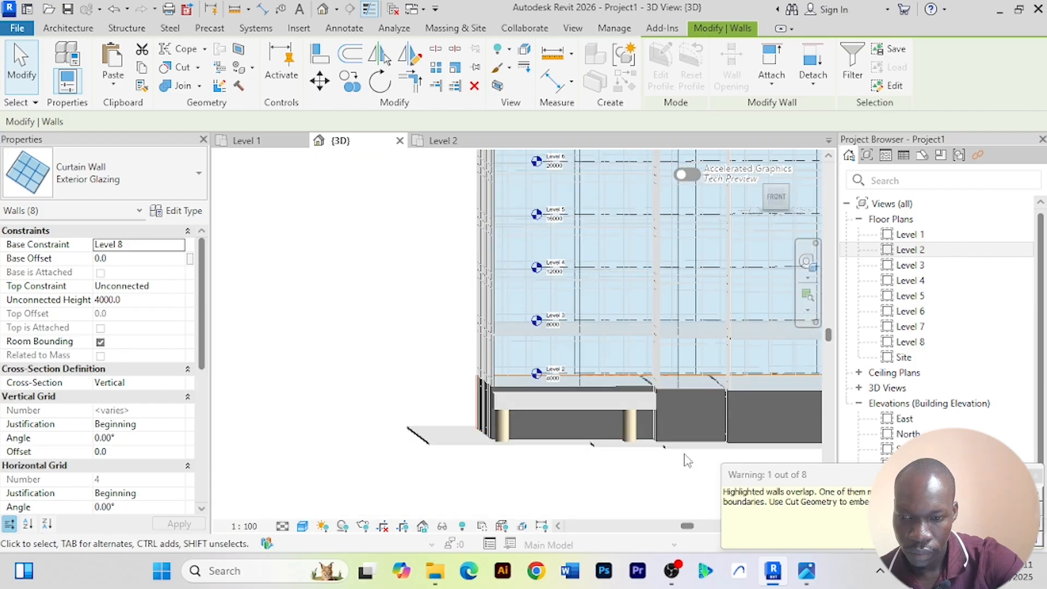
scroll(463, 408, "up", 3)
left_click(358, 380)
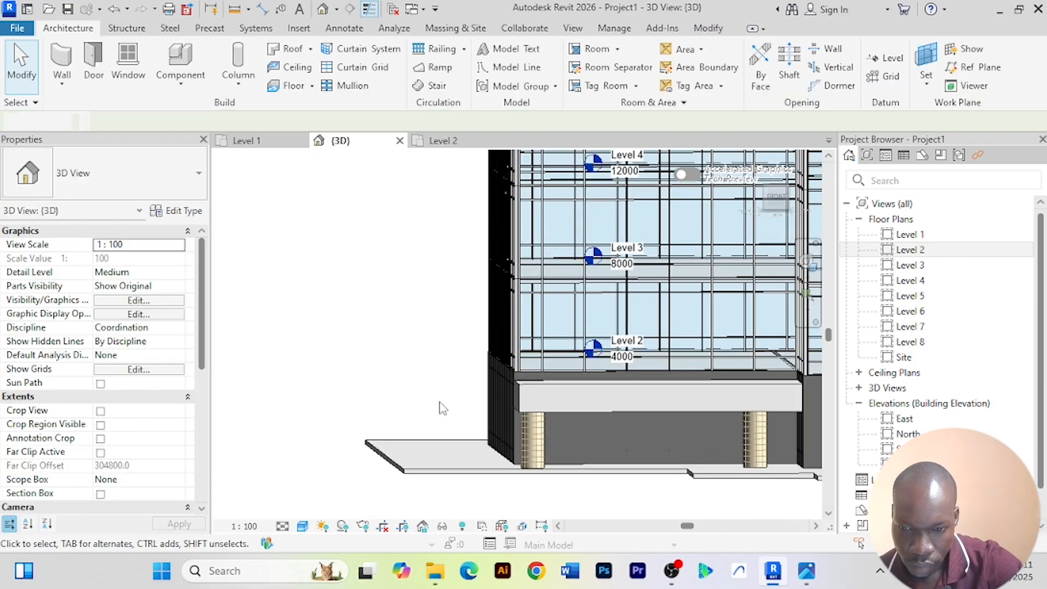
left_click(503, 413)
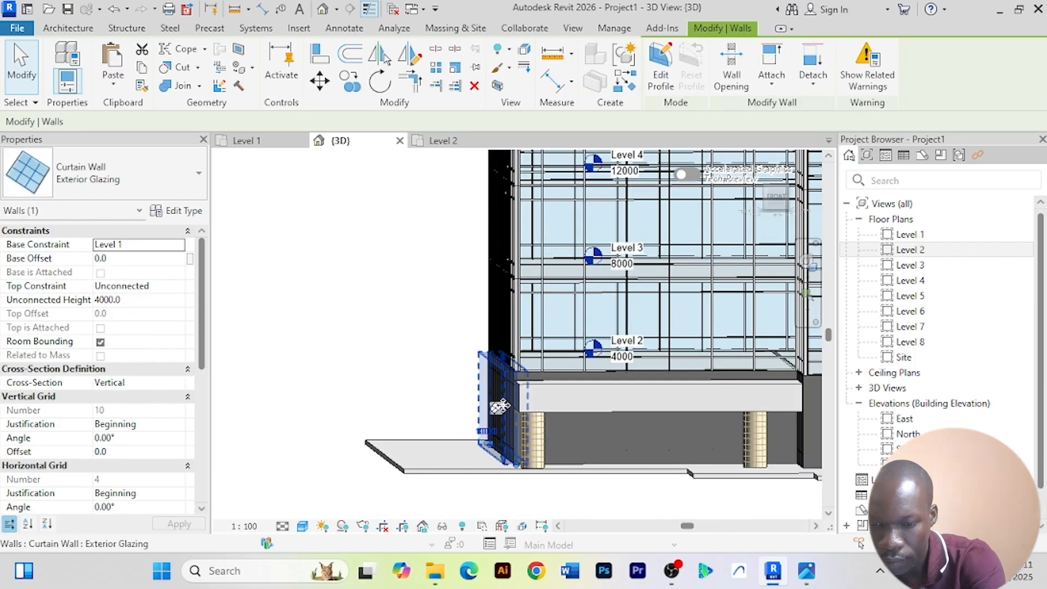
left_click(418, 418)
Delete the Level 1 Exterior Glazing copy overlapping the front wall of the wing away from the canopy
scroll(409, 417, "down", 3)
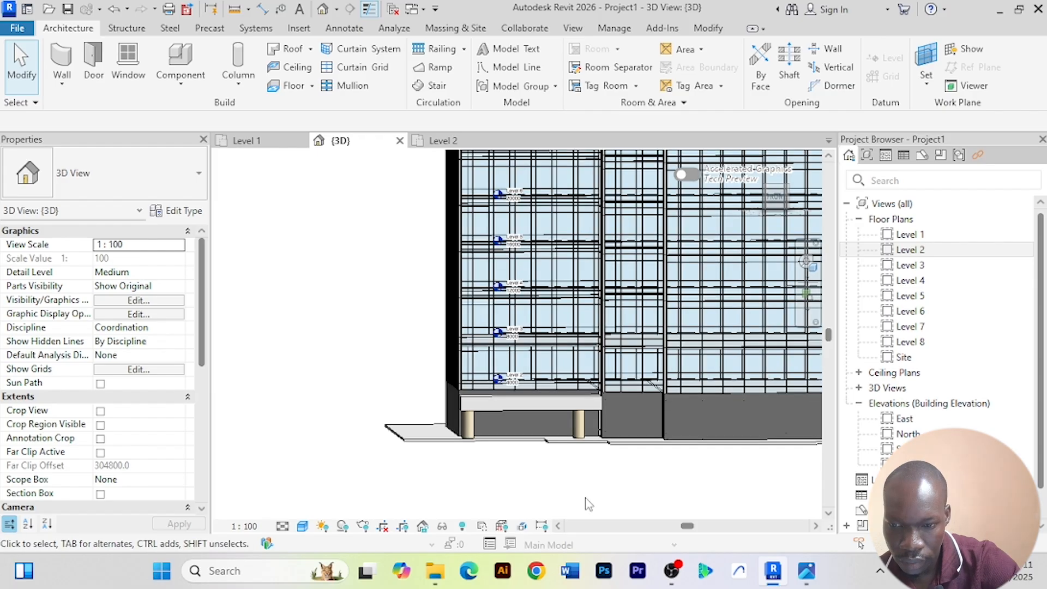
middle_click_drag(595, 492, 431, 522, "shift")
scroll(614, 438, "up", 2)
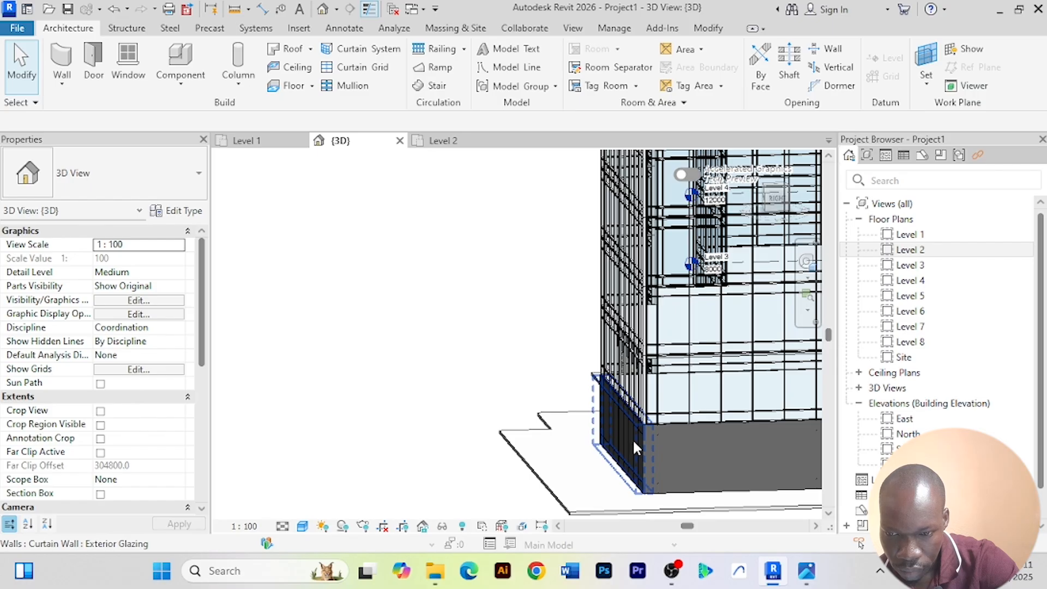
left_click(633, 439)
left_click(456, 486)
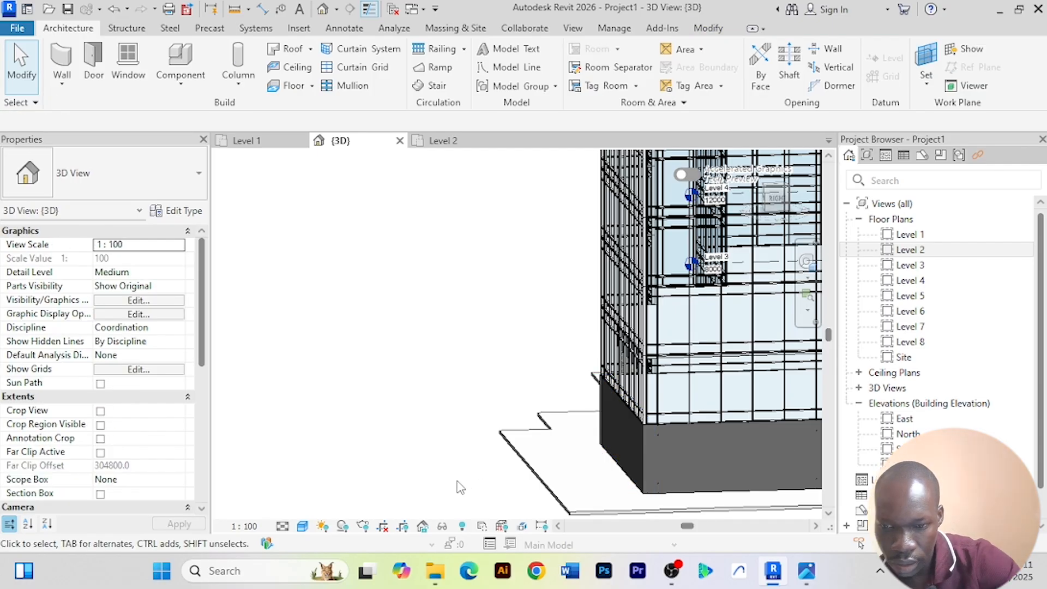
Delete the Level 1 Exterior Glazing copy overlapping the solid side wall at the far end from the canopy
scroll(456, 486, "down", 4)
middle_click_drag(456, 486, 292, 478, "shift")
scroll(382, 464, "up", 4)
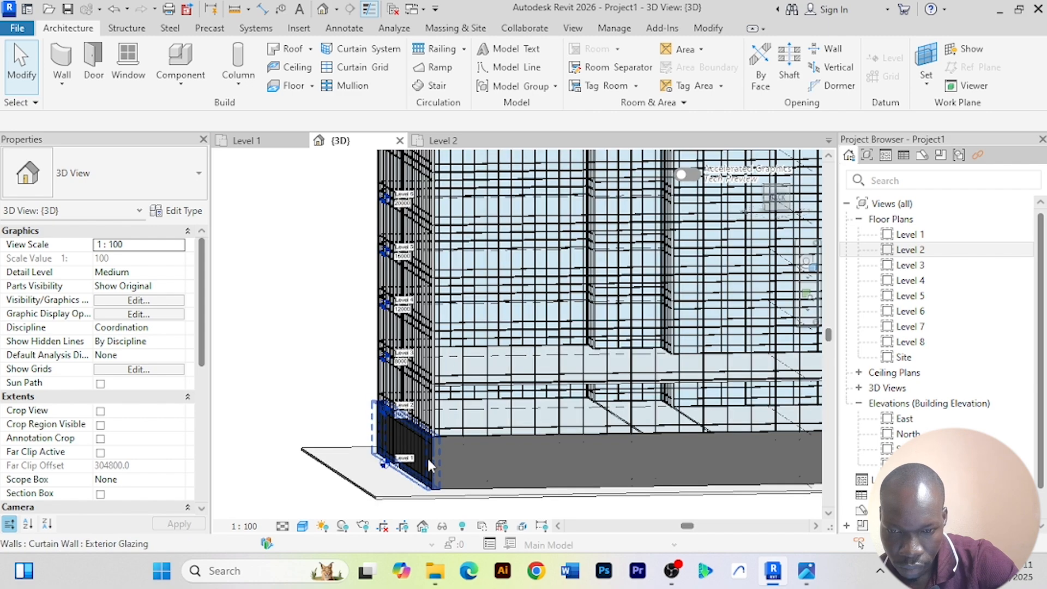
left_click(428, 456)
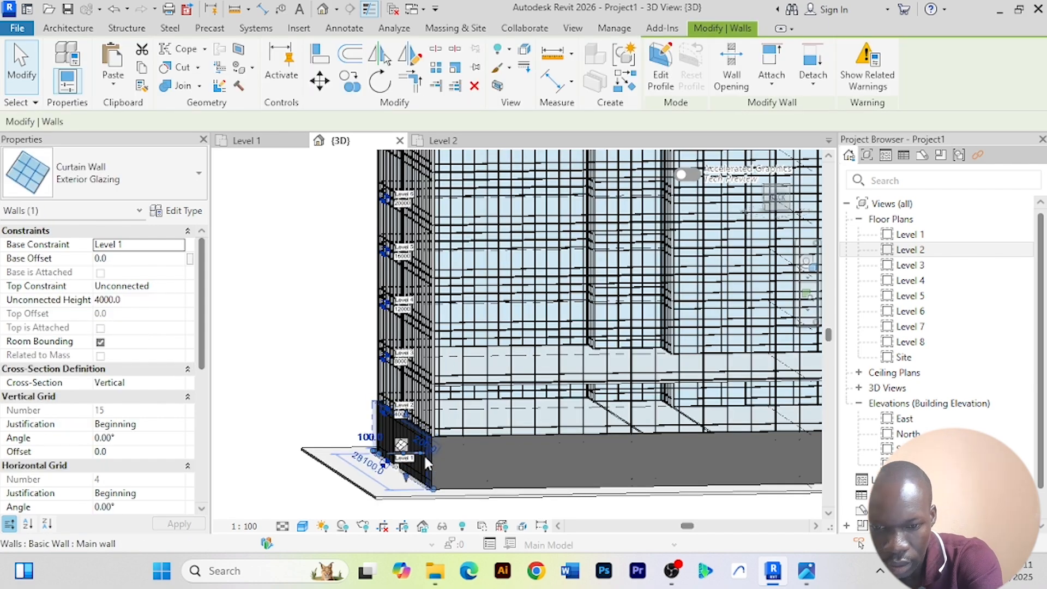
key("Escape")
Delete the Level 1 Exterior Glazing copy overlapping the solid back wall of the building
scroll(423, 457, "down", 5)
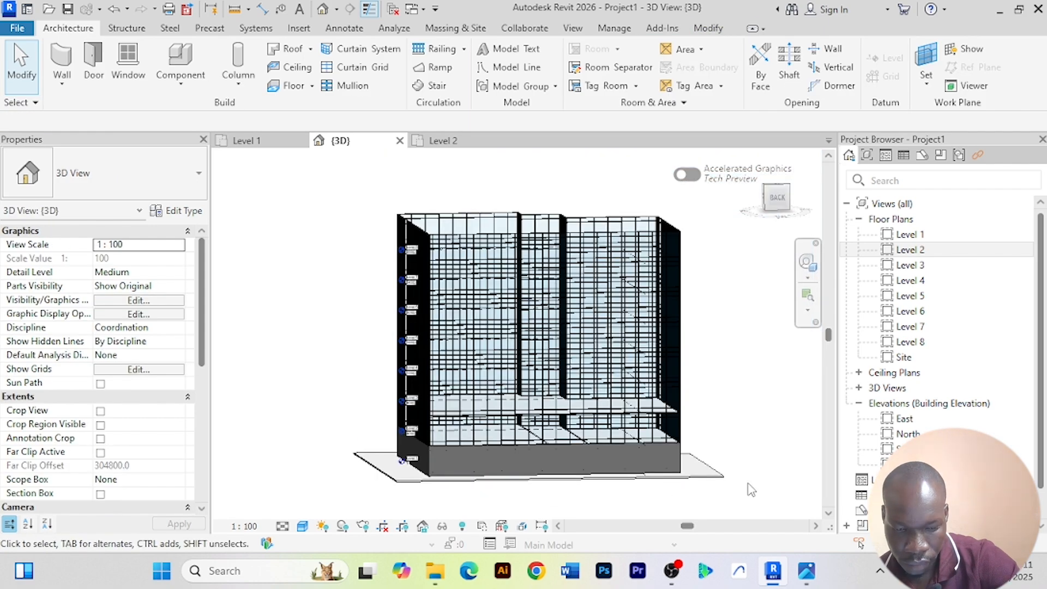
middle_click_drag(752, 490, 570, 498, "shift")
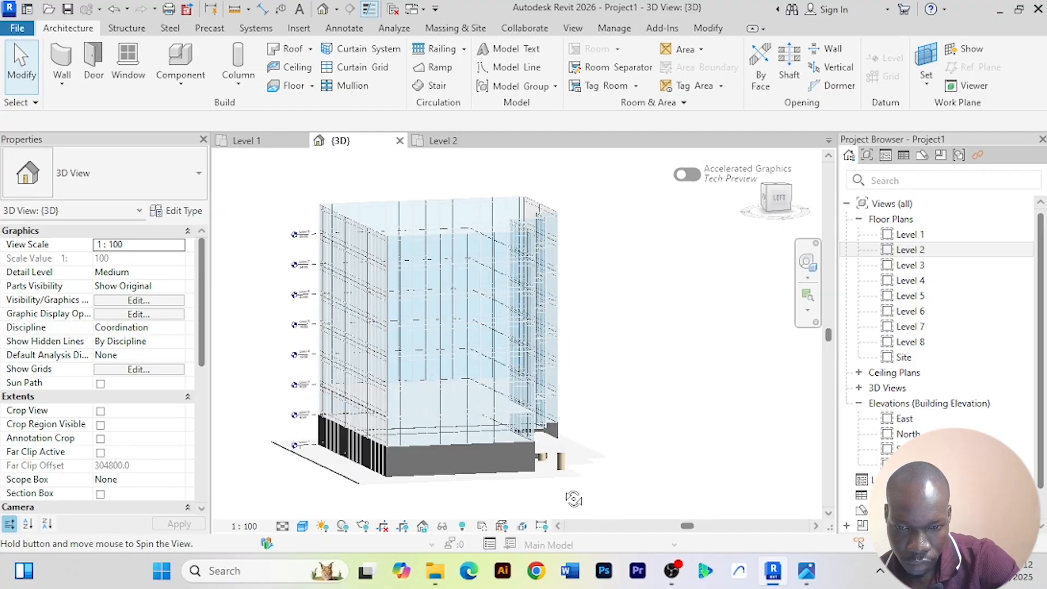
left_click(385, 460)
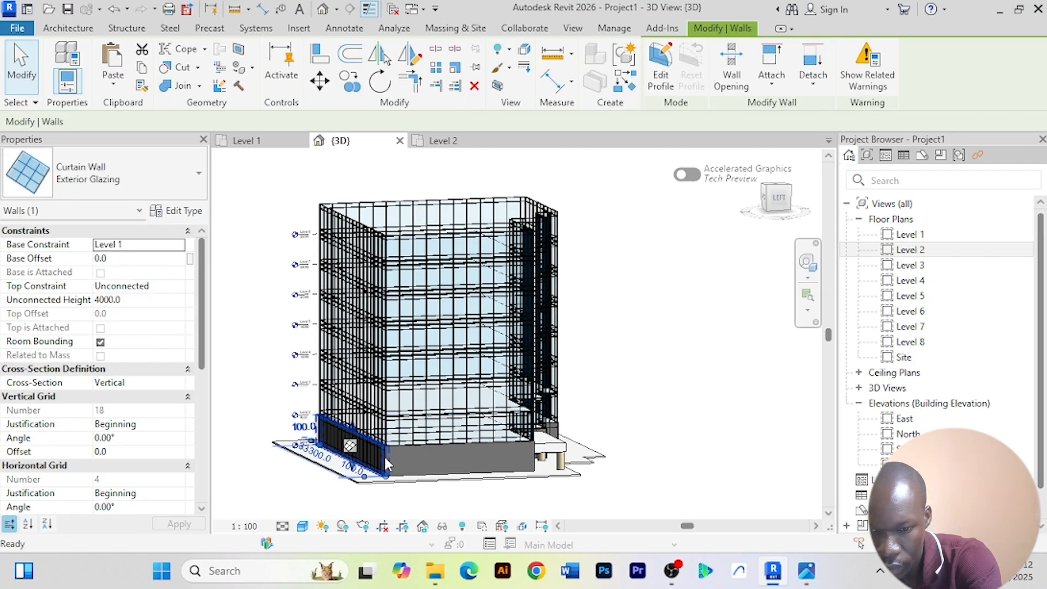
left_click(595, 497)
Inspect the Level 1 walls around the entrance canopy for leftover glazing copies
middle_click_drag(641, 469, 488, 453, "shift")
scroll(490, 445, "up", 3)
scroll(488, 445, "up", 3)
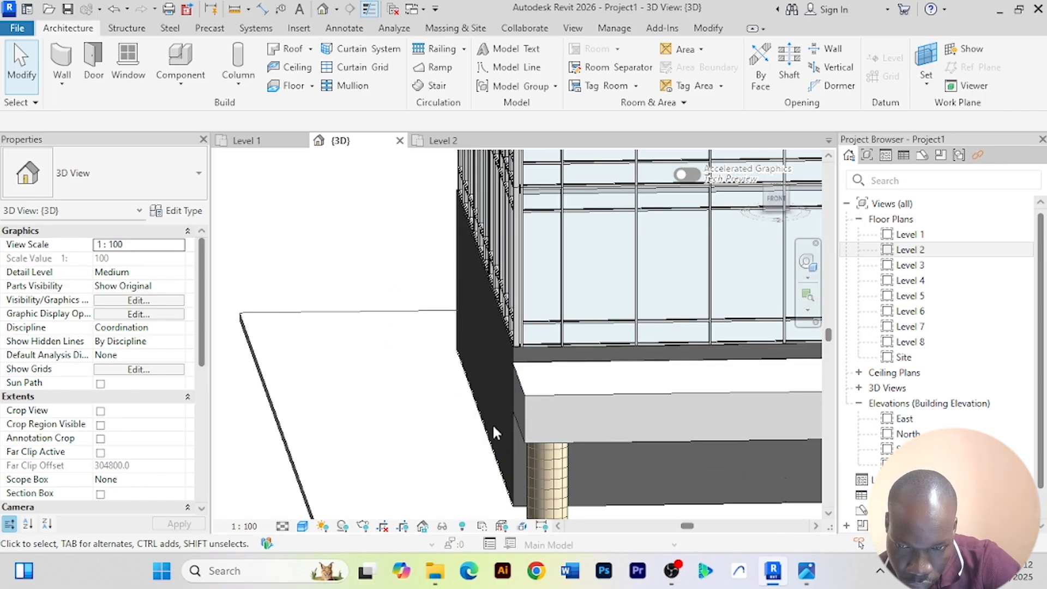
scroll(492, 423, "down", 4)
middle_click_drag(600, 496, 528, 451, "shift")
scroll(545, 453, "up", 5)
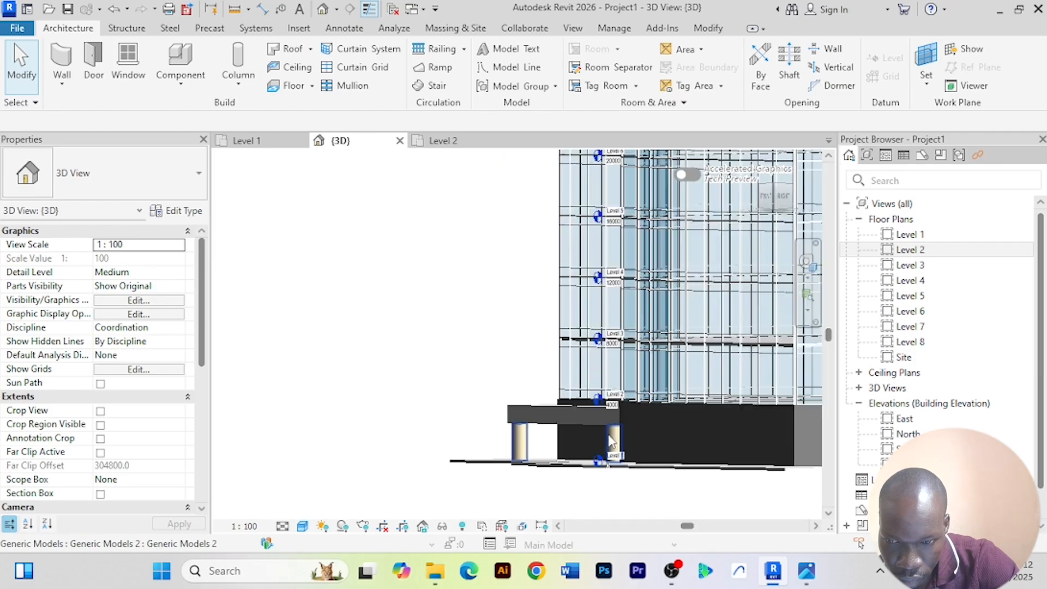
scroll(578, 445, "down", 4)
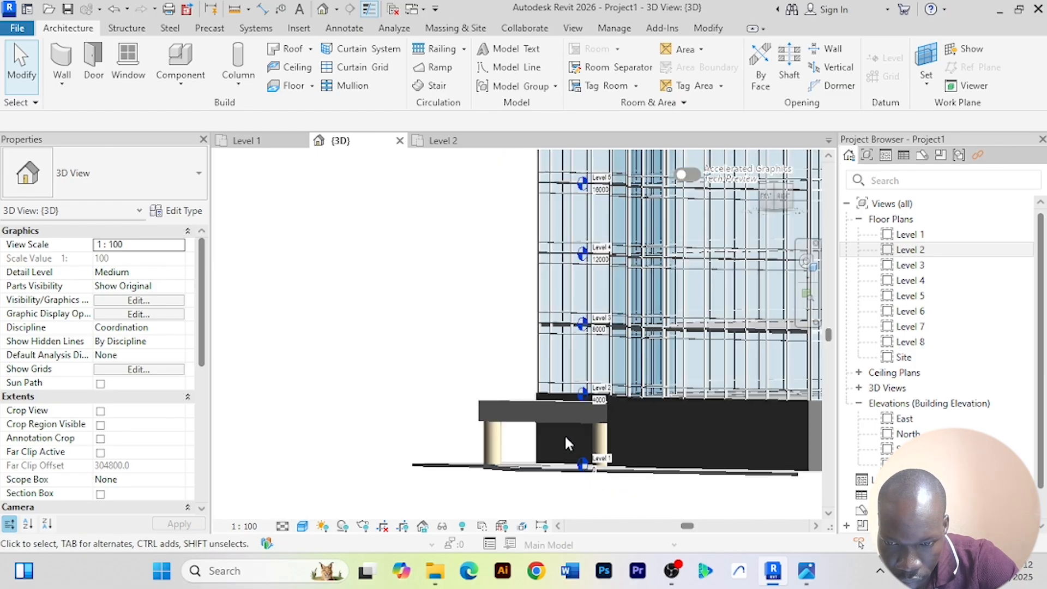
scroll(634, 434, "down", 5)
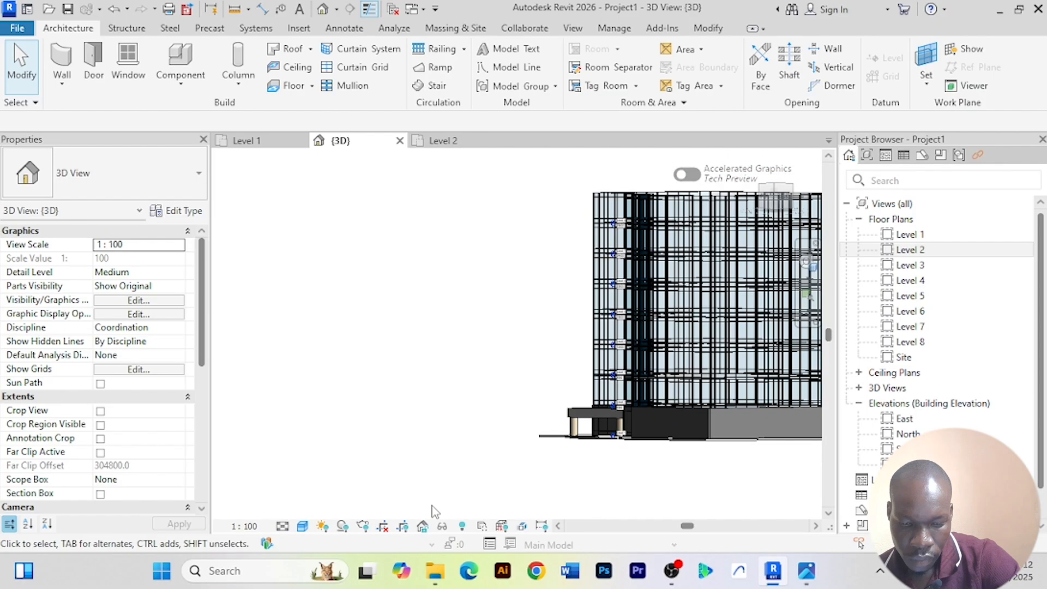
Delete the Level 1 Exterior Glazing copy overlapping the solid wall behind the entrance canopy
middle_click_drag(439, 515, 717, 515, "shift")
scroll(586, 417, "up", 6)
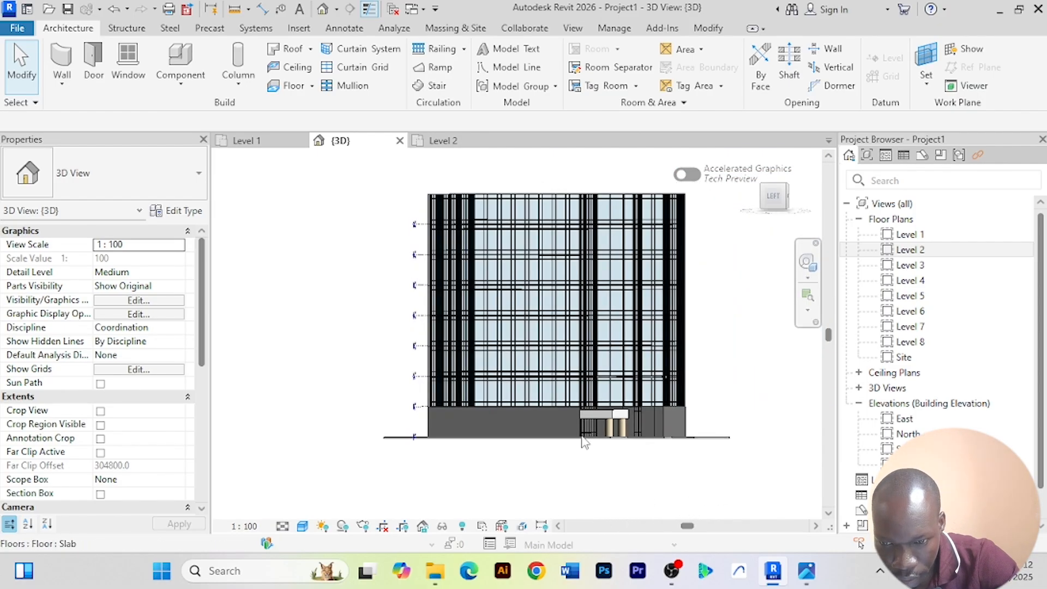
left_click(582, 414)
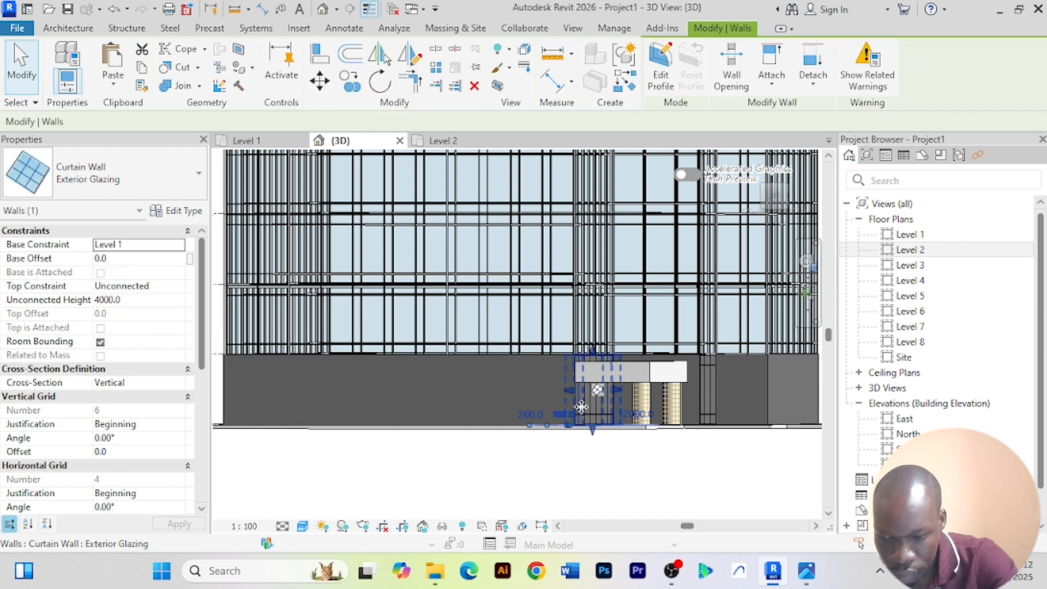
key("Escape")
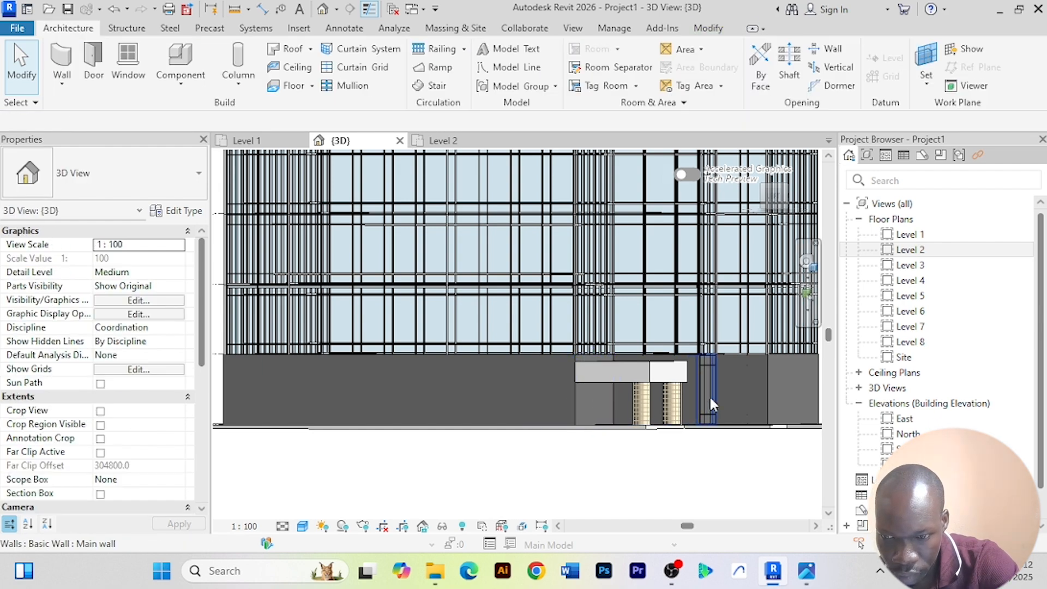
Delete the leftover Level 1 Exterior Glazing on the narrow wall strip just beyond the canopy columns
left_click(709, 401)
key("Escape")
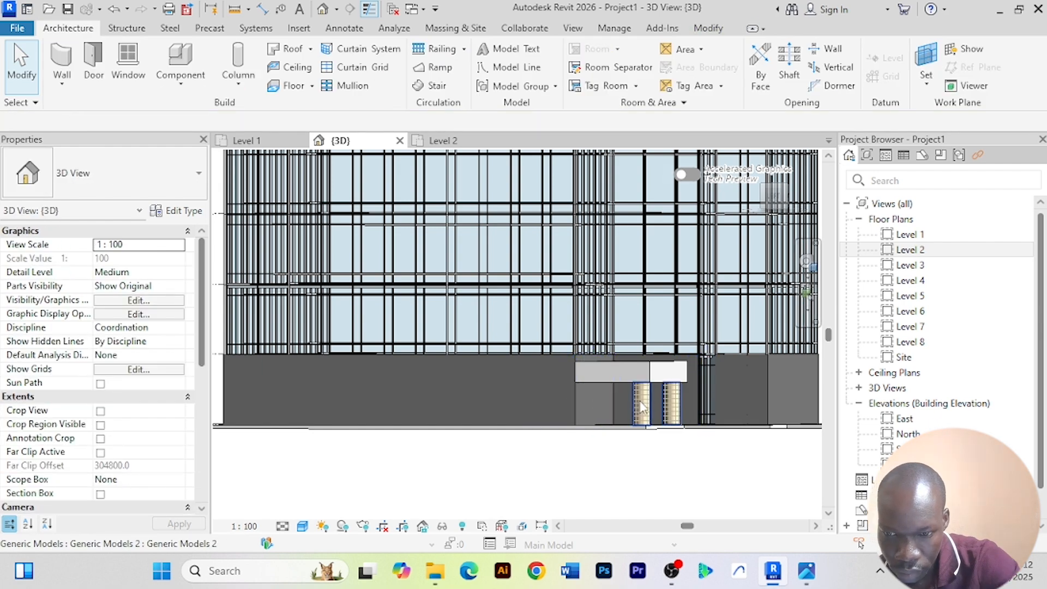
scroll(729, 398, "down", 1)
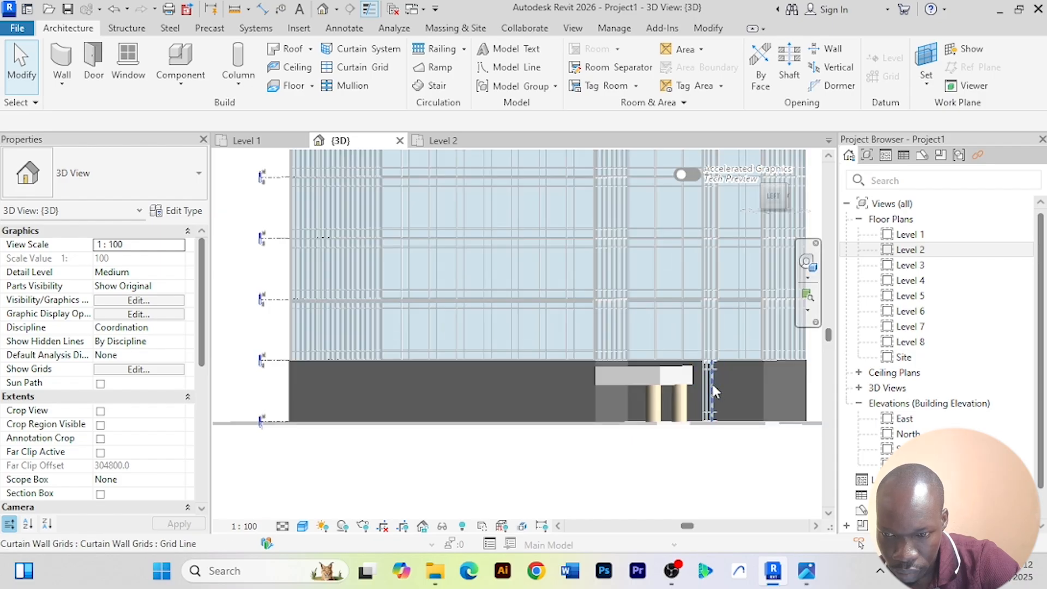
left_click(712, 389)
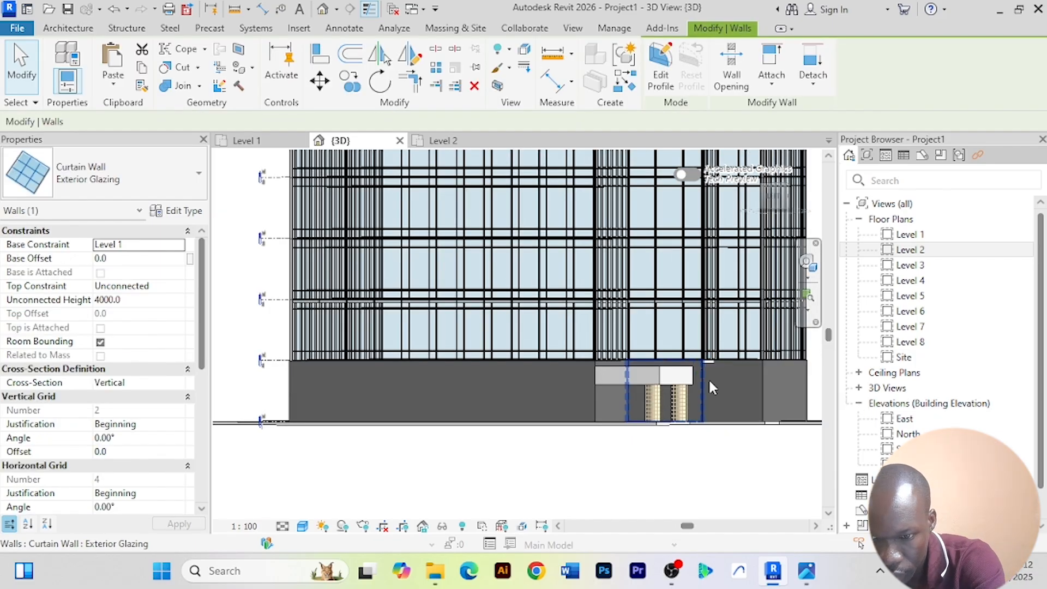
key("Escape")
scroll(631, 401, "up", 1)
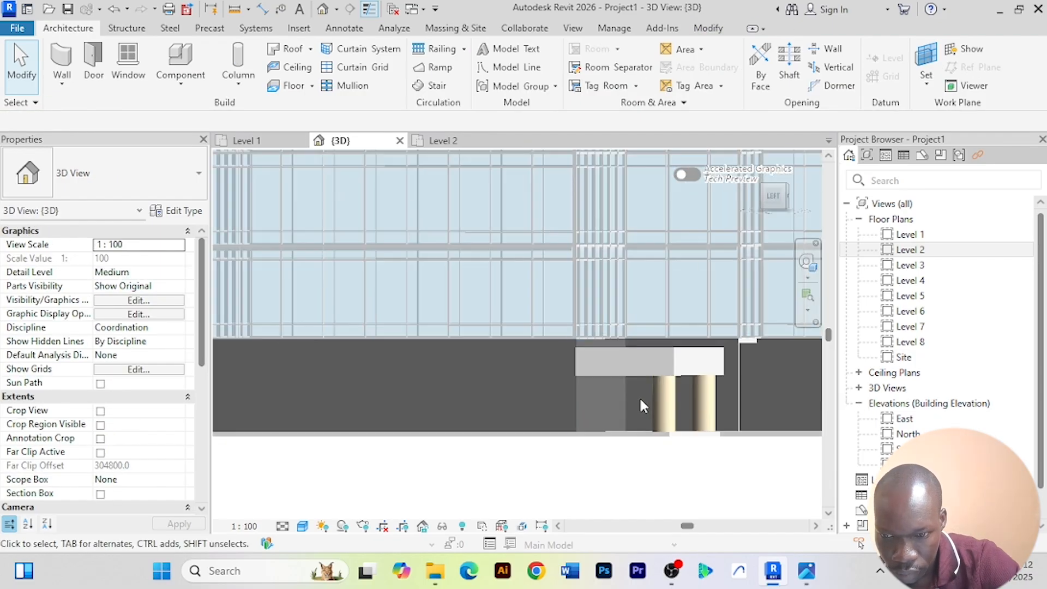
Delete the two Level 1 Exterior Glazing copies on the solid walls meeting at the corner beside the entrance canopy
scroll(643, 397, "down", 2)
scroll(634, 466, "down", 1)
mouse_move(634, 474)
middle_mouse_down("shift")
mouse_move(475, 504)
mouse_move(509, 515)
mouse_move(652, 484)
mouse_move(640, 476)
middle_mouse_up("shift")
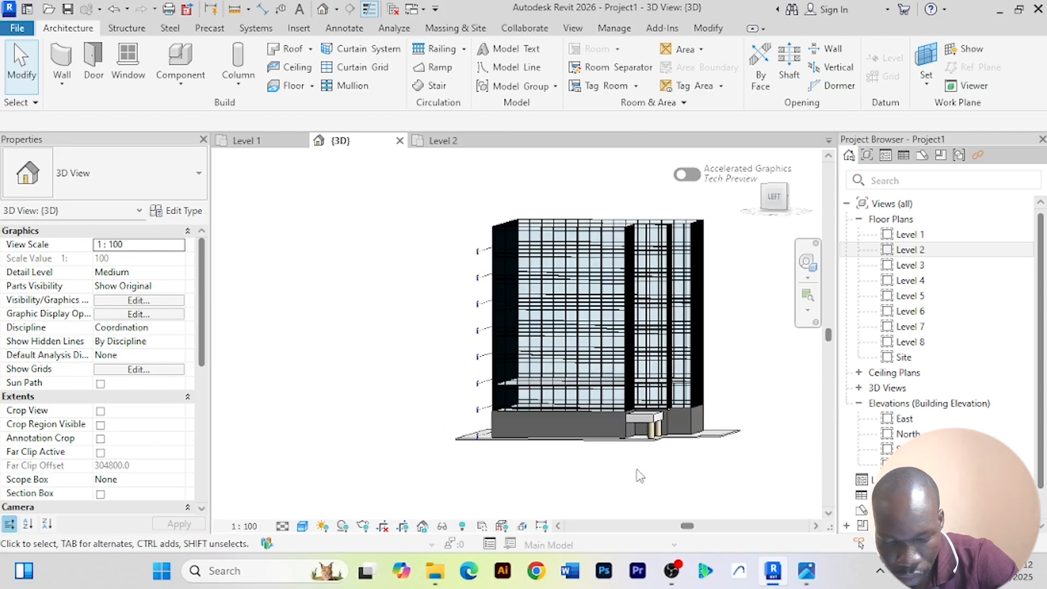
scroll(631, 464, "up", 3)
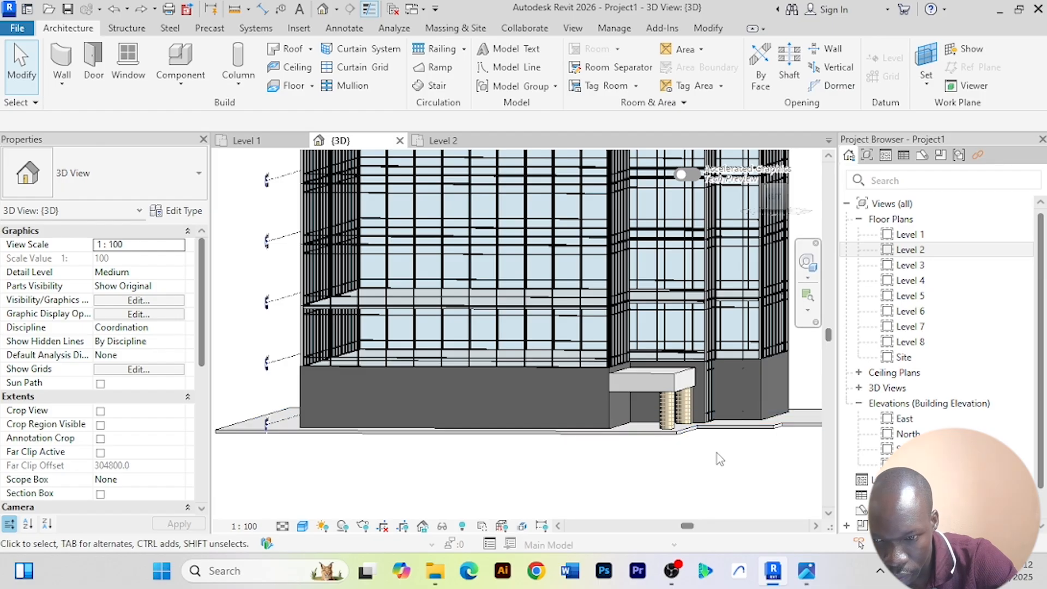
scroll(720, 464, "down", 1)
scroll(716, 461, "up", 3)
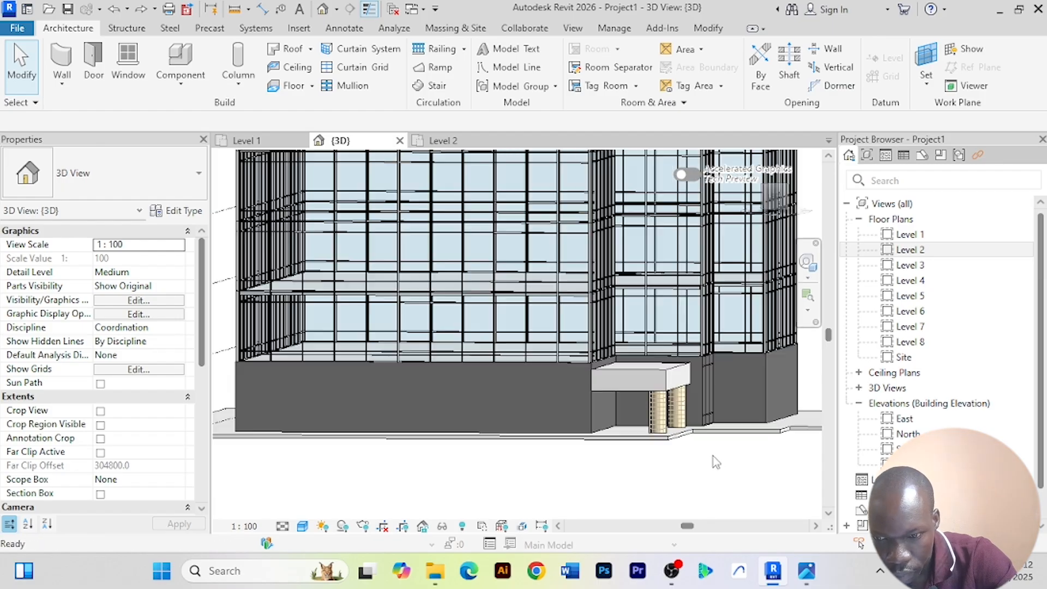
middle_click_drag(715, 461, 689, 456, "shift")
scroll(689, 456, "up", 6)
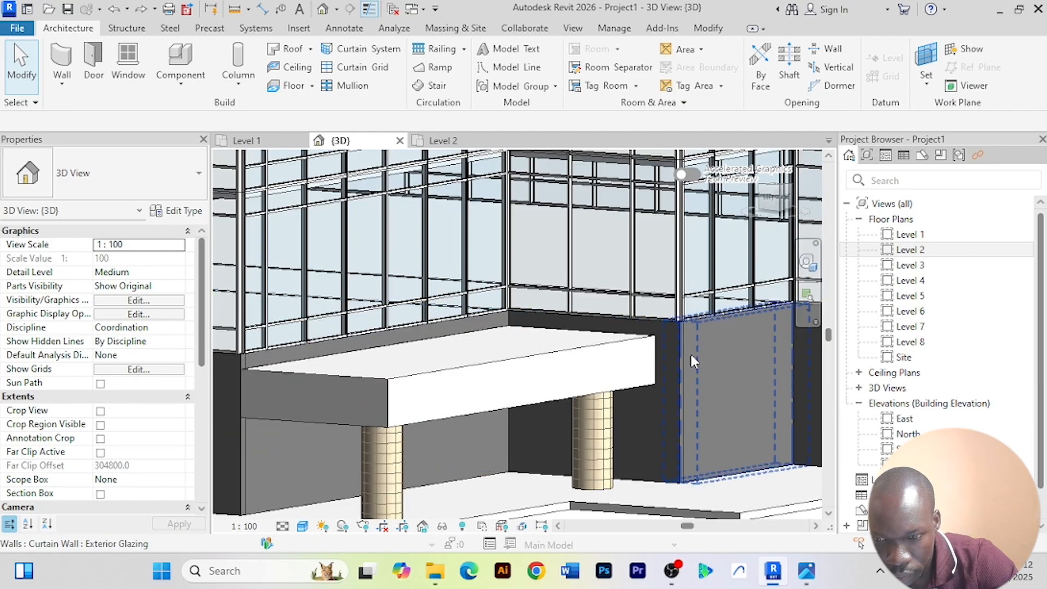
left_click(691, 353)
key("Escape")
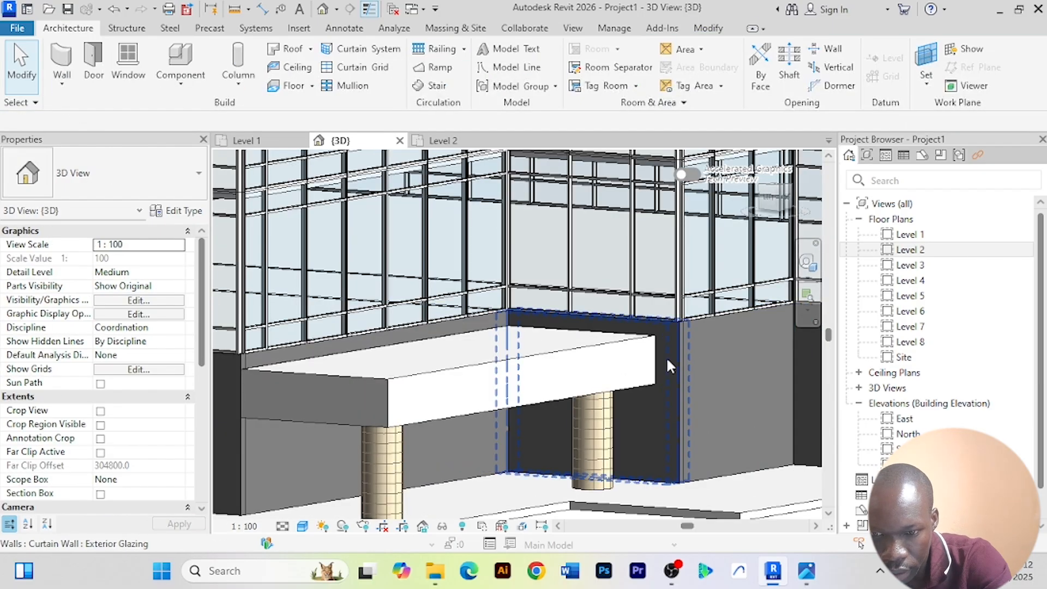
left_click(671, 350)
key("Escape")
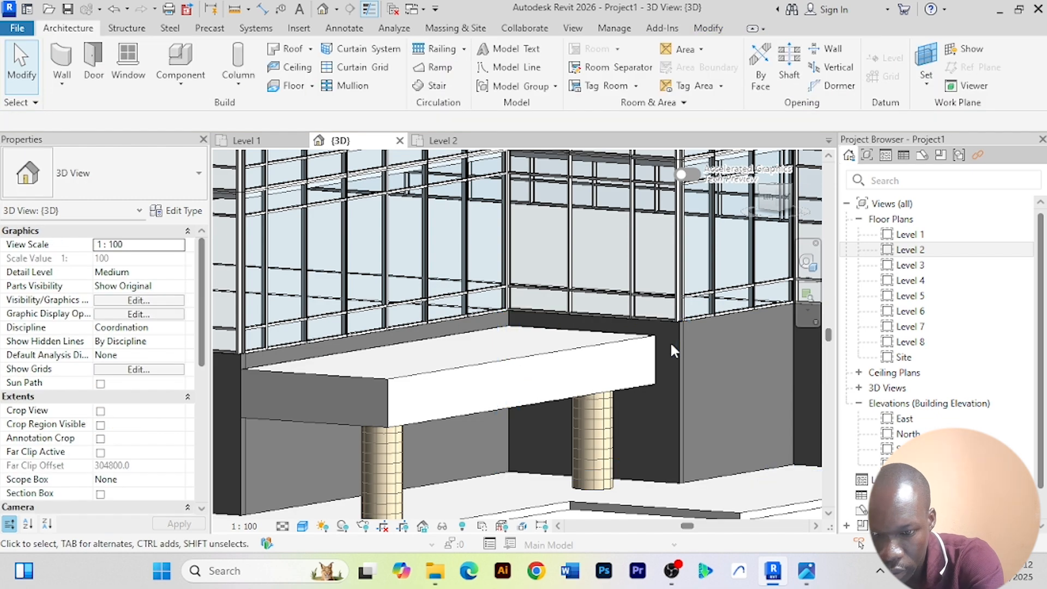
Delete the Level 1 Exterior Glazing copy on the short return wall at the second step of the facade beyond the canopy
scroll(688, 363, "down", 3)
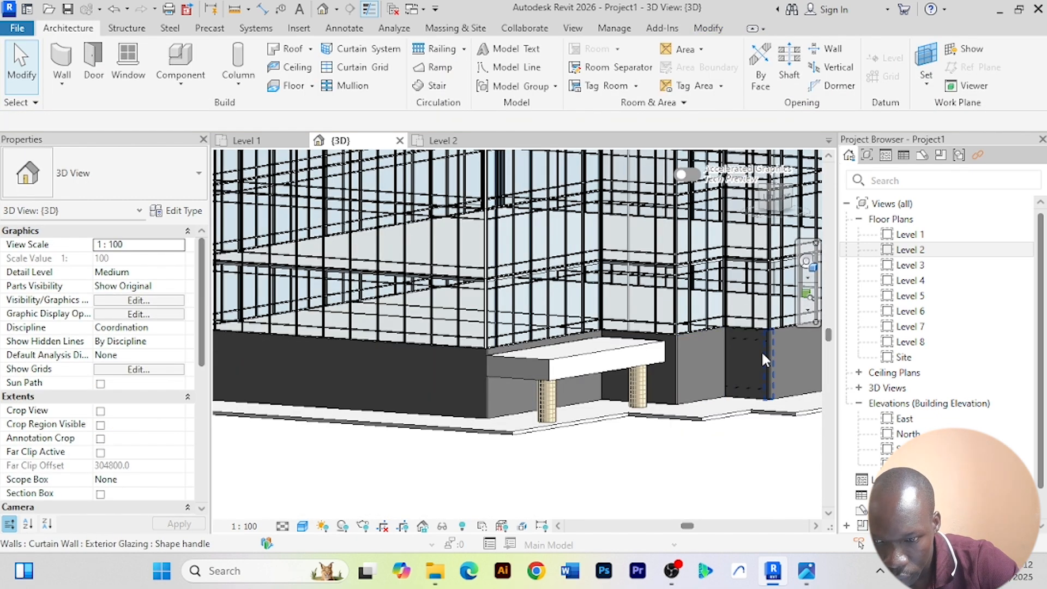
left_click(763, 354)
scroll(769, 364, "up", 5)
scroll(766, 375, "down", 5)
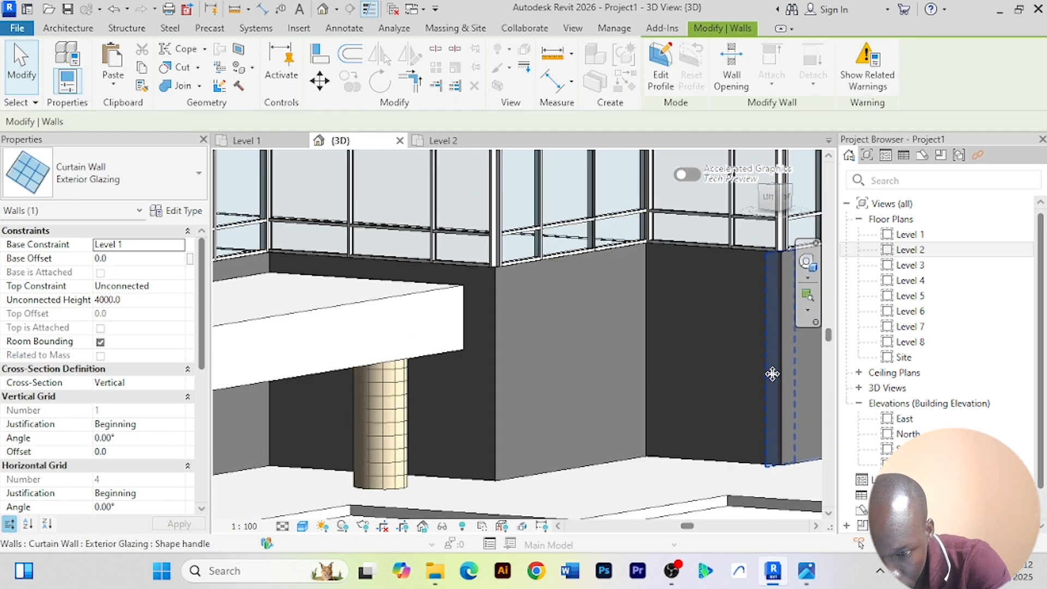
middle_click_drag(720, 387, 632, 424, "shift")
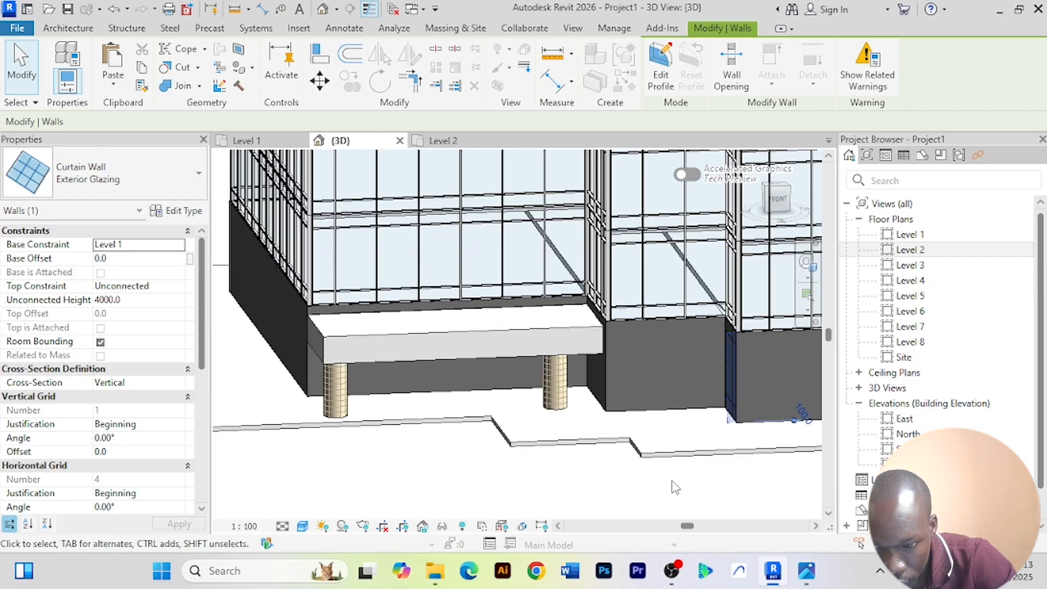
left_click(703, 505)
scroll(720, 391, "up", 2)
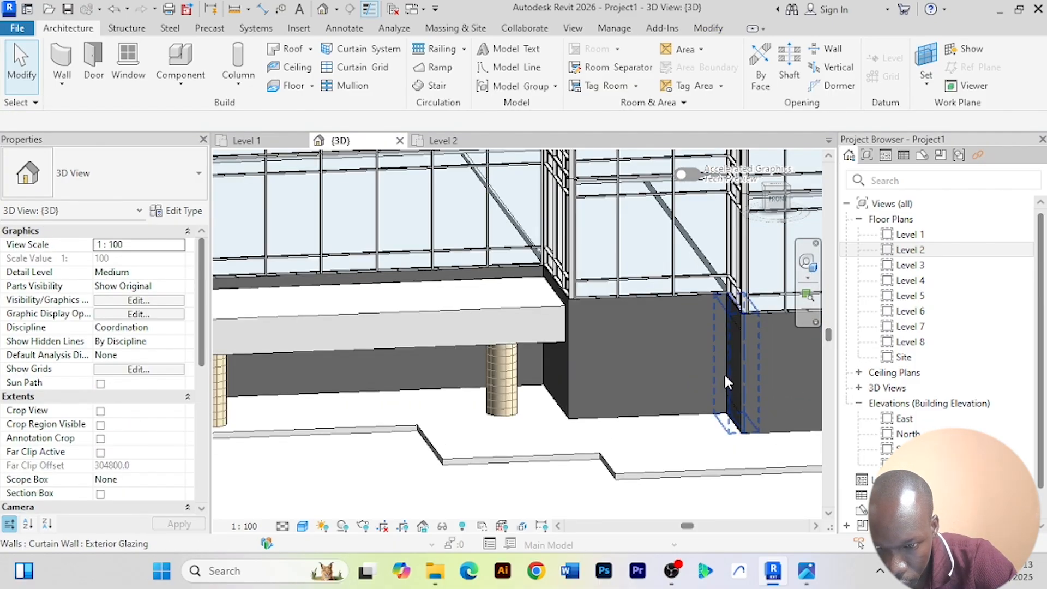
key("Escape")
scroll(722, 372, "down", 3)
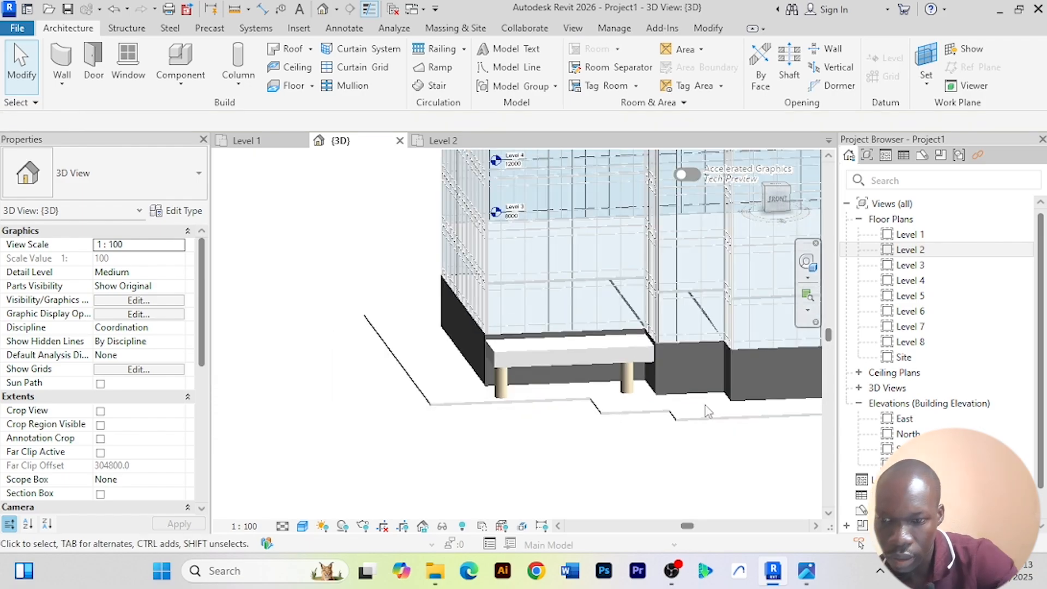
Examine how the Level 2 glazing corners meet the slab edge near the entrance canopy, in the Level 2 plan and in 3D
mouse_move(610, 455)
middle_mouse_down("shift")
mouse_move(636, 437)
mouse_move(607, 453)
middle_mouse_up("shift")
scroll(609, 455, "down", 5)
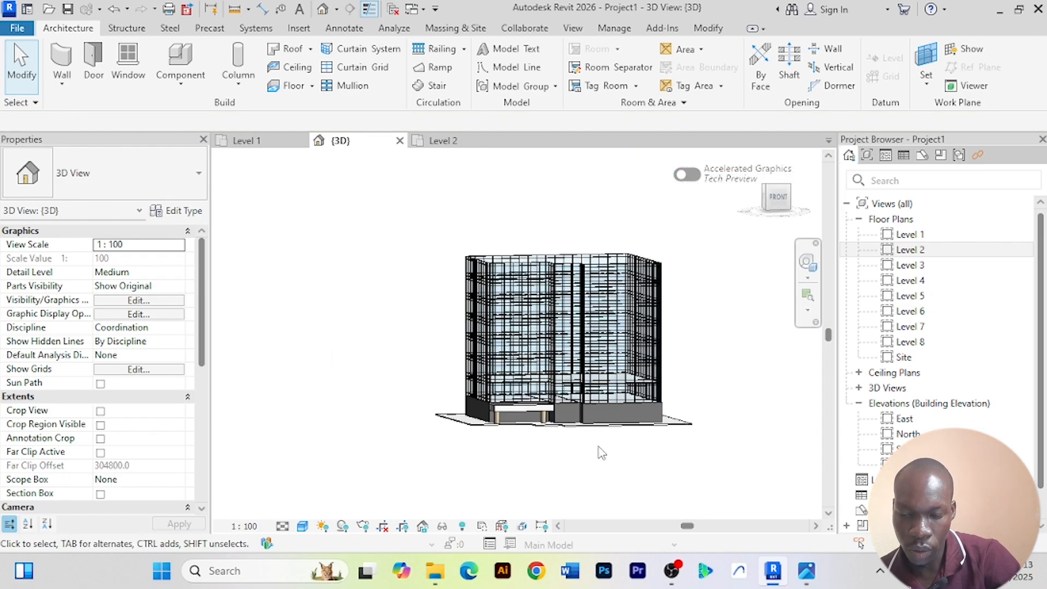
scroll(602, 453, "up", 4)
middle_click_drag(579, 468, 545, 460, "shift")
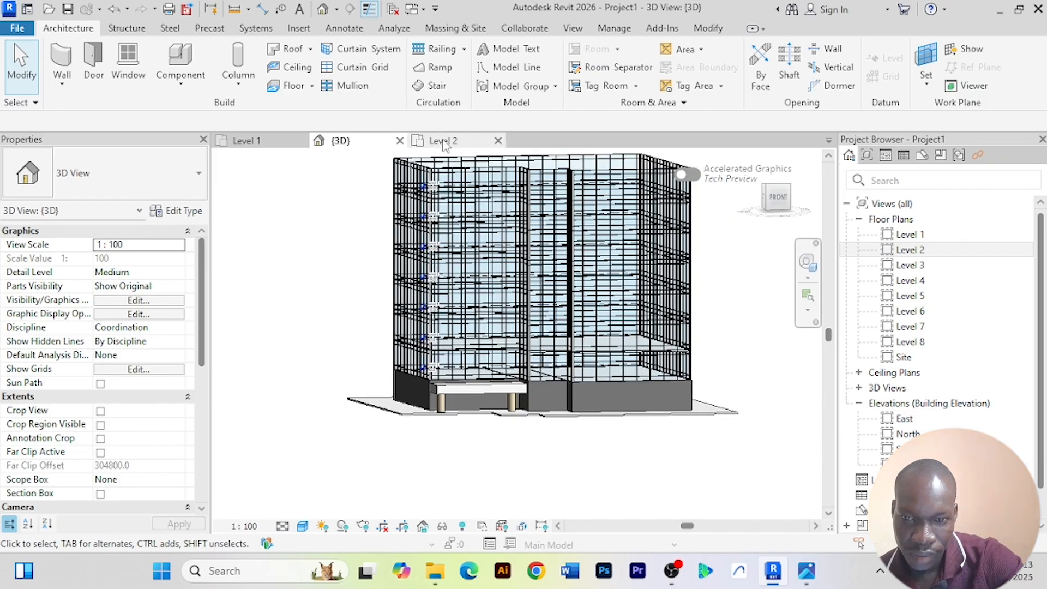
left_click(444, 142)
scroll(545, 322, "up", 4)
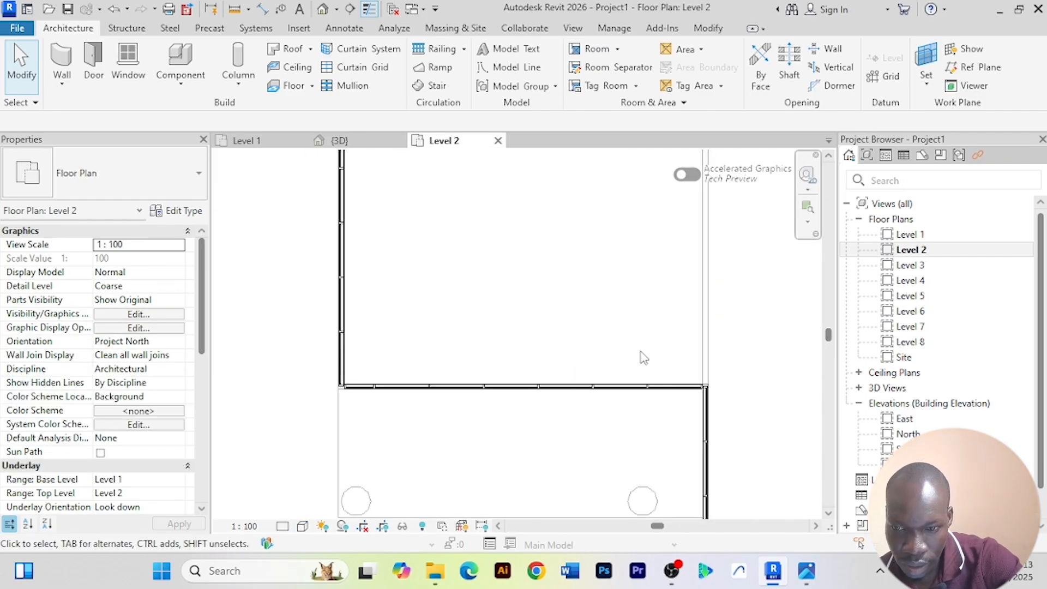
scroll(386, 370, "up", 2)
scroll(345, 371, "up", 2)
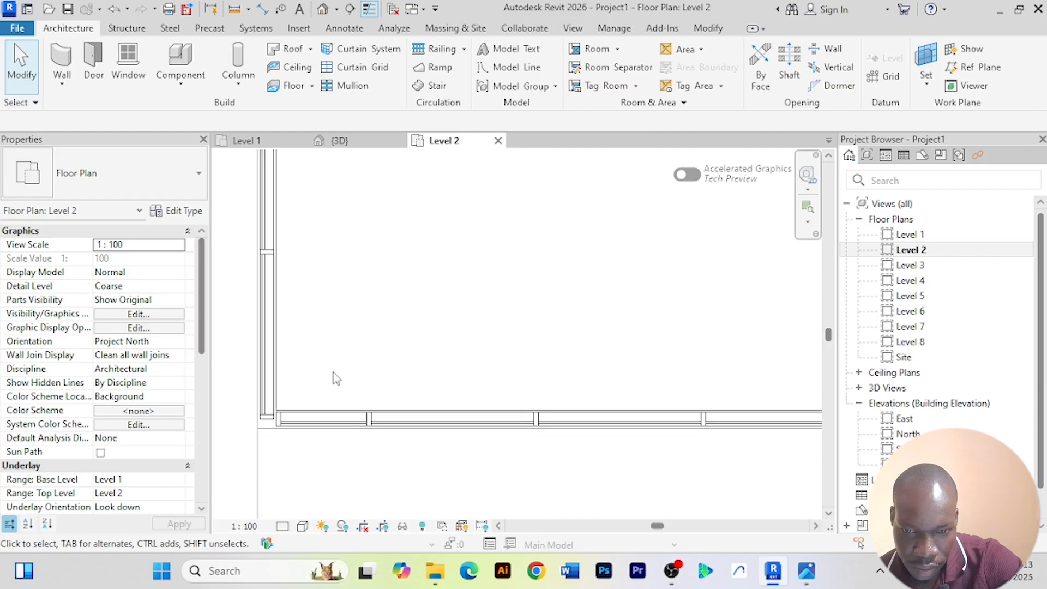
scroll(395, 348, "down", 1)
middle_click_drag(395, 348, 515, 329)
scroll(426, 365, "up", 3)
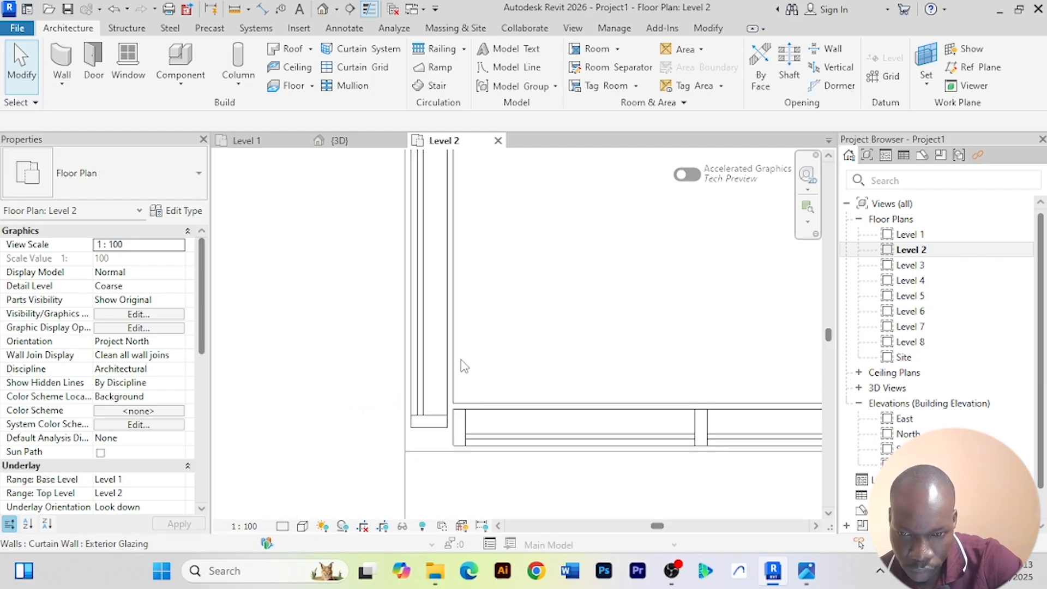
scroll(475, 346, "down", 3)
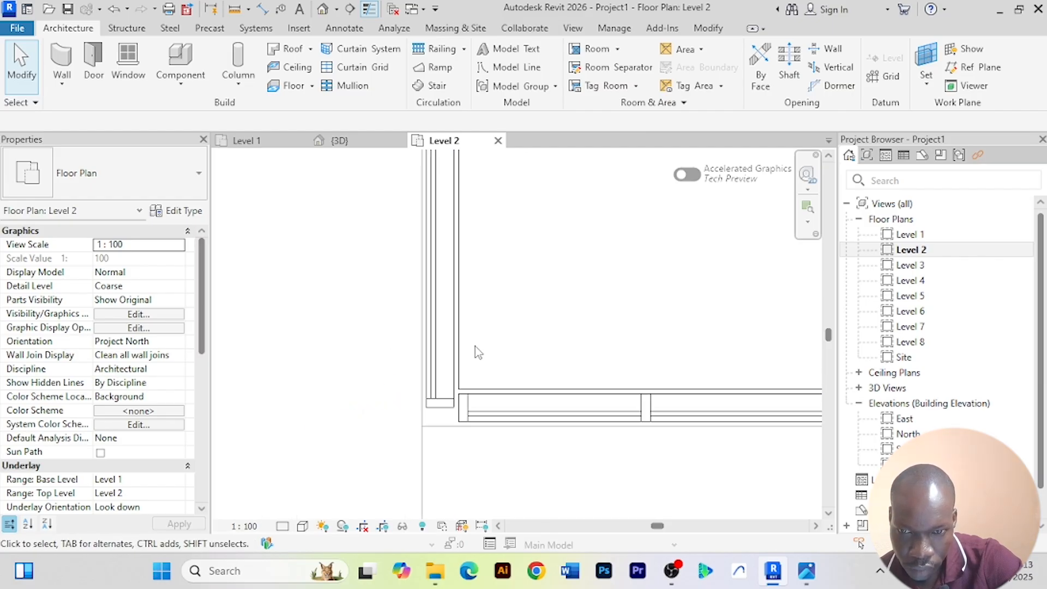
left_click(341, 140)
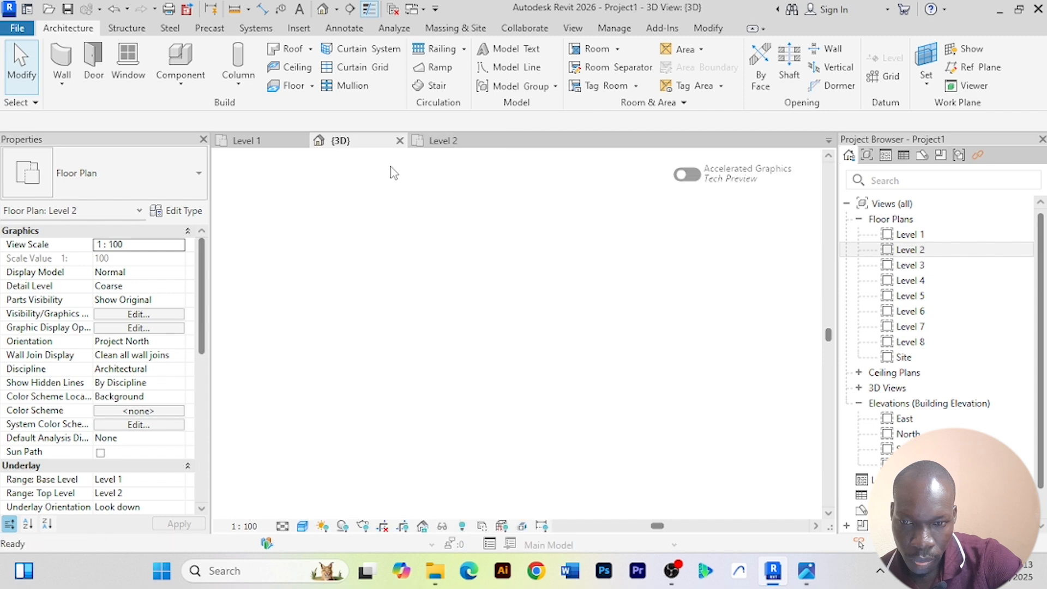
scroll(532, 368, "up", 5)
scroll(533, 367, "up", 5)
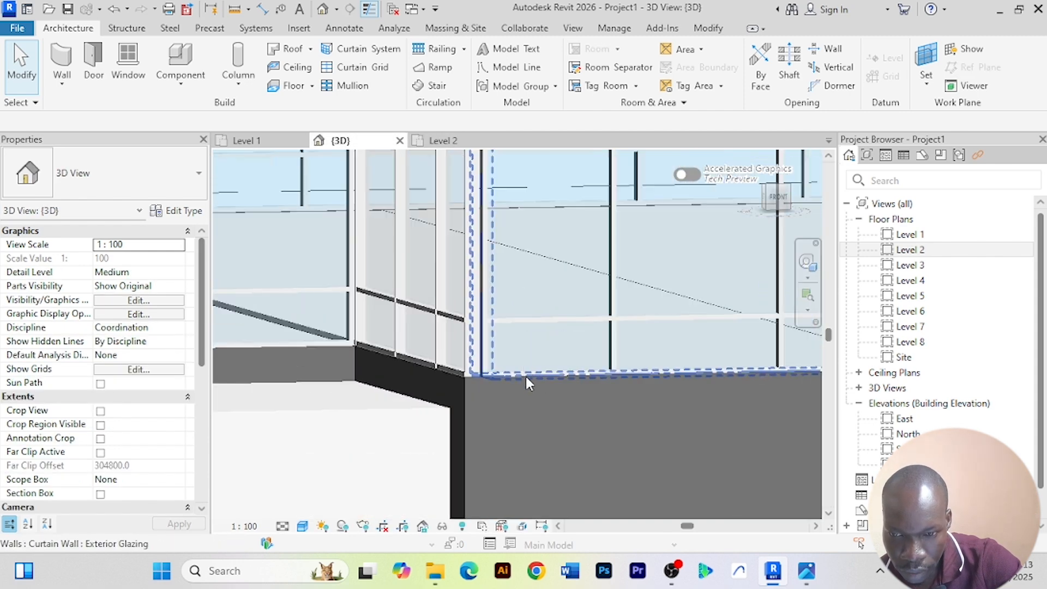
scroll(566, 341, "down", 2)
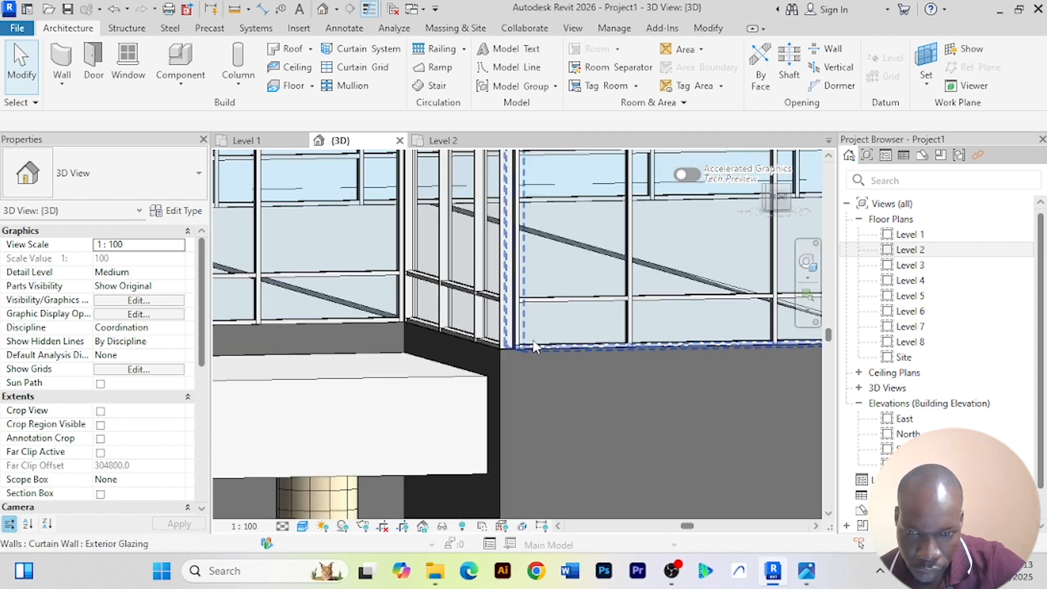
scroll(536, 335, "down", 6)
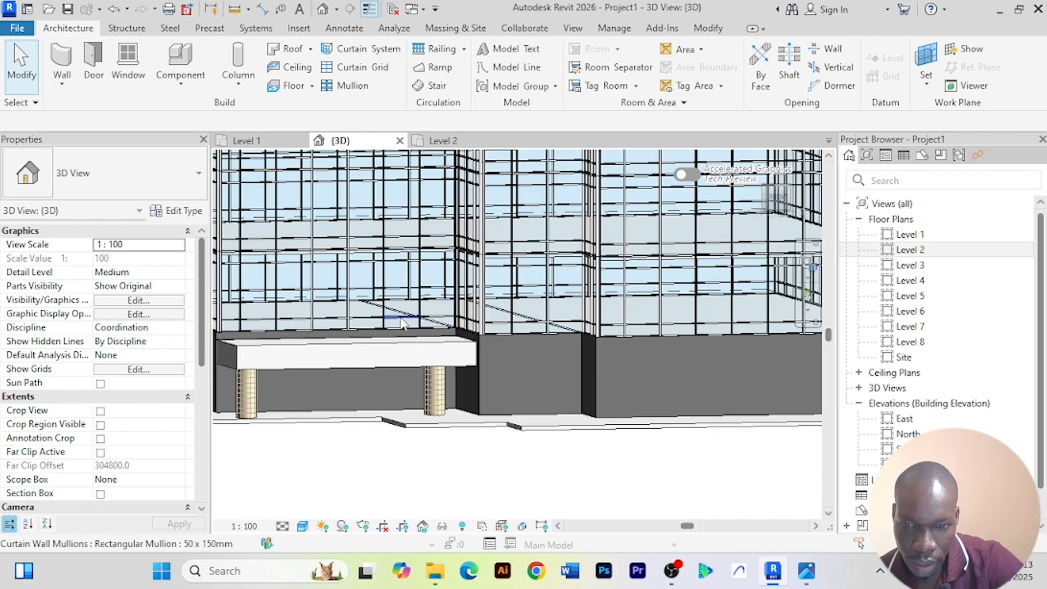
Temporarily hide the Level 2 Exterior Glazing wall above the entrance canopy in the 3D view
middle_click_drag(410, 304, 546, 279)
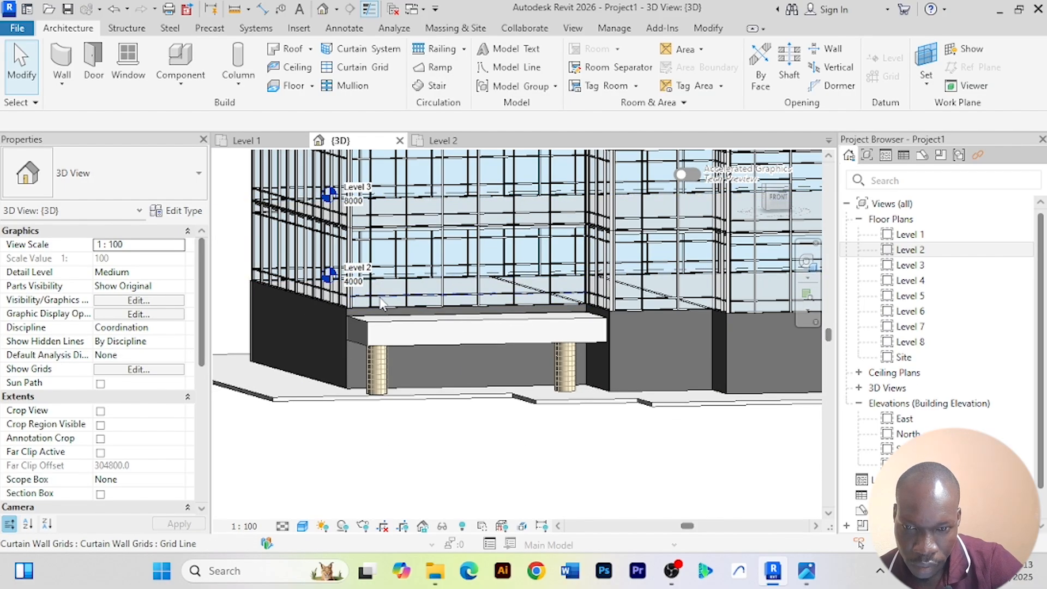
left_click(406, 281)
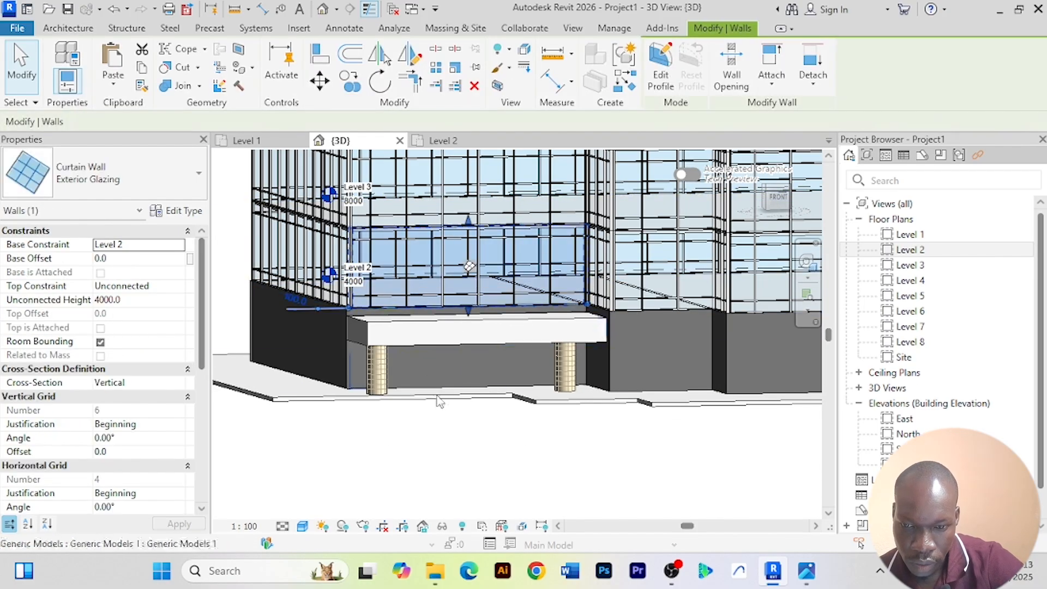
left_click(443, 527)
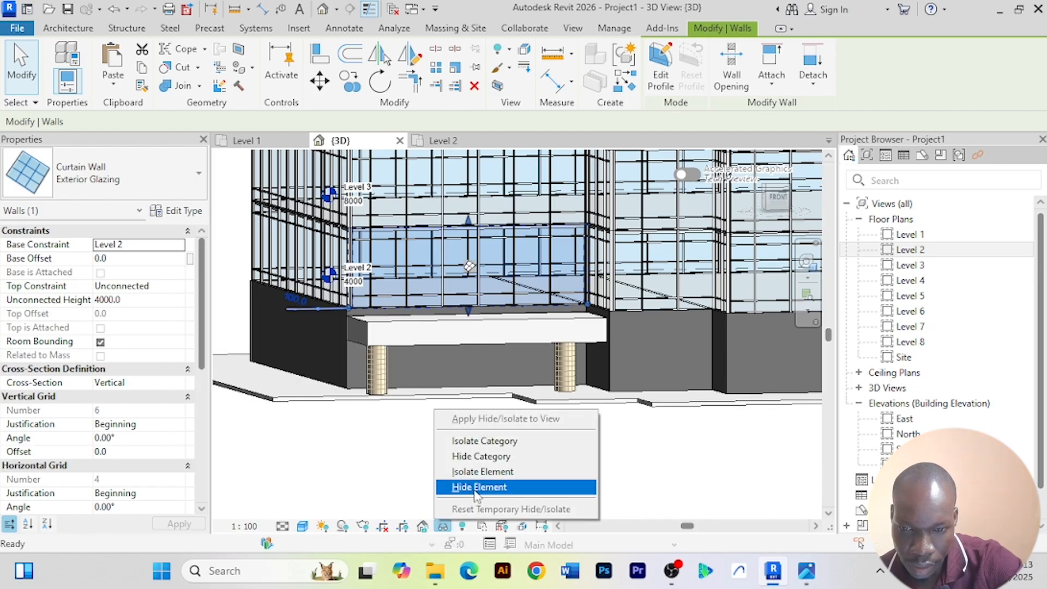
Copy the Level 2 floor slab and paste it aligned to Levels 3 through 8
scroll(401, 314, "up", 5)
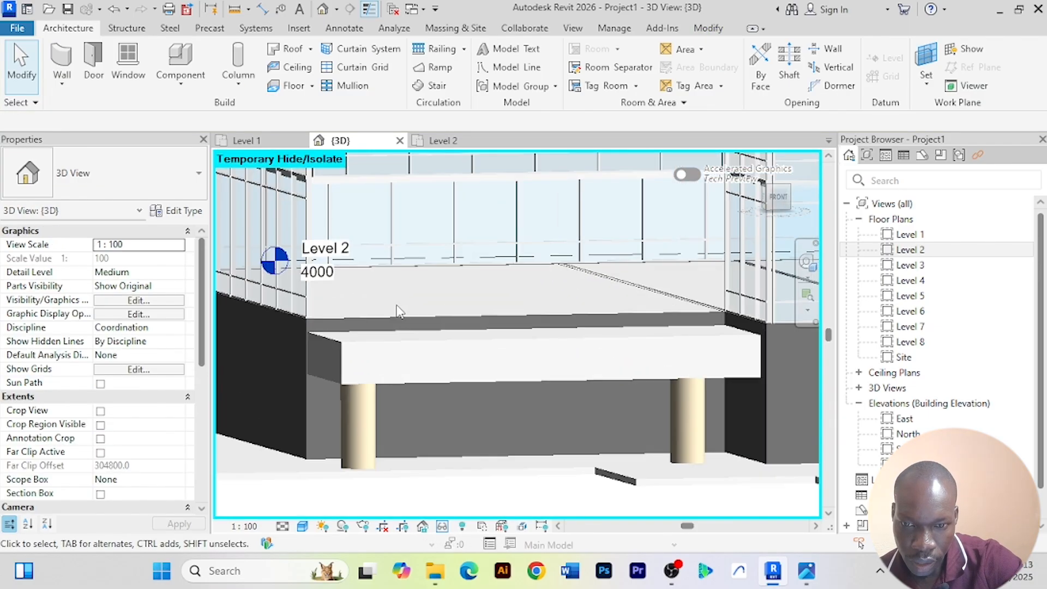
left_click(398, 321)
scroll(414, 382, "down", 5)
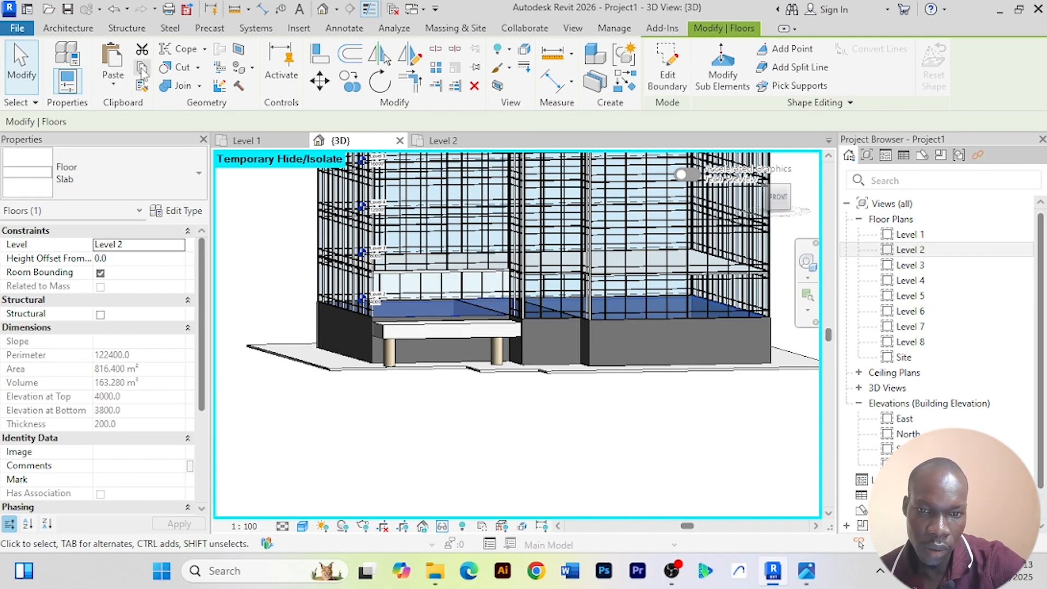
left_click(113, 83)
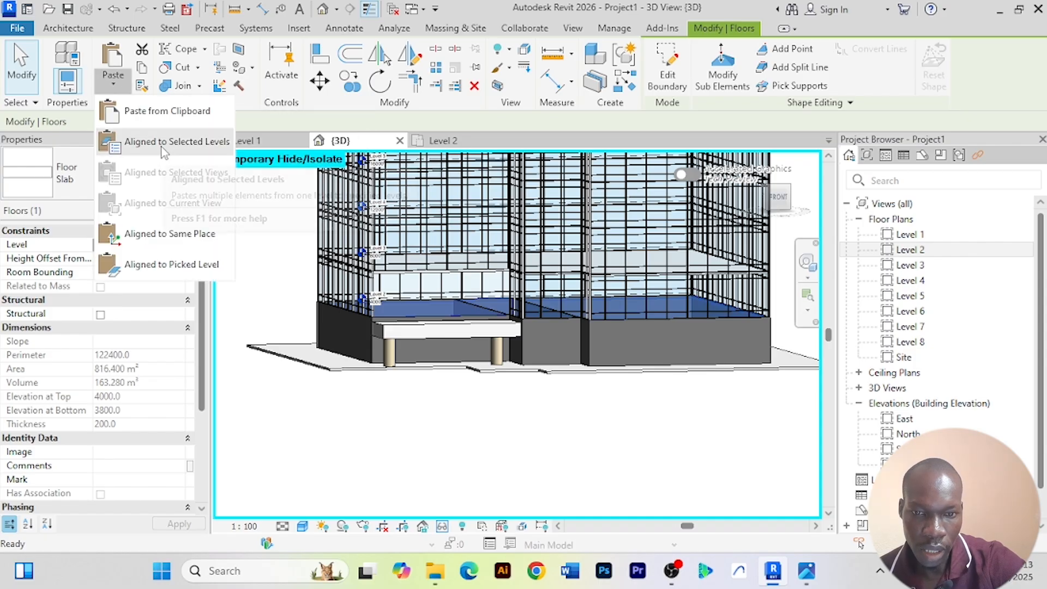
left_click(163, 143)
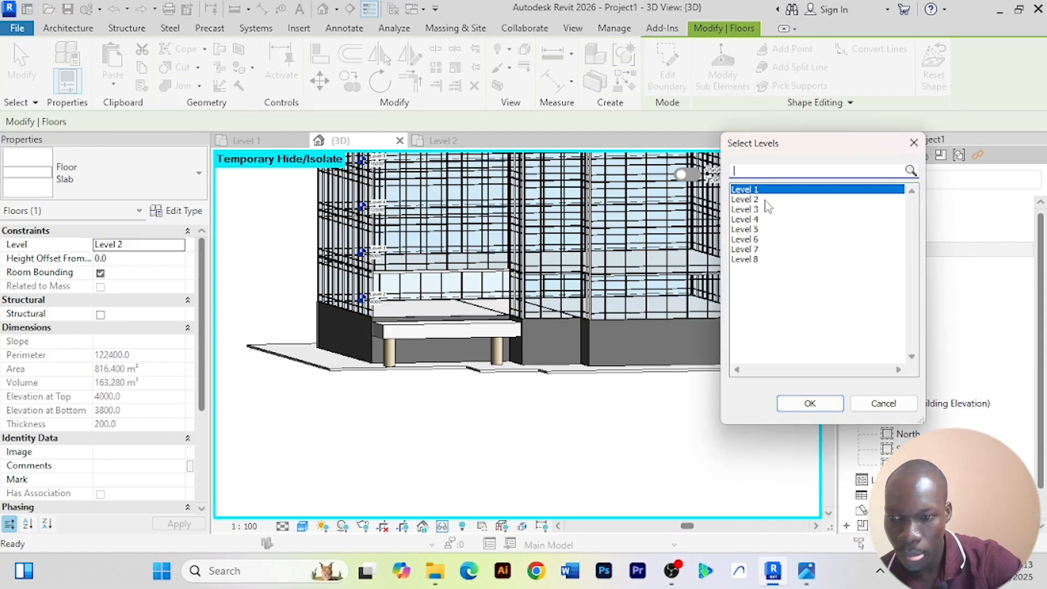
left_click(757, 211)
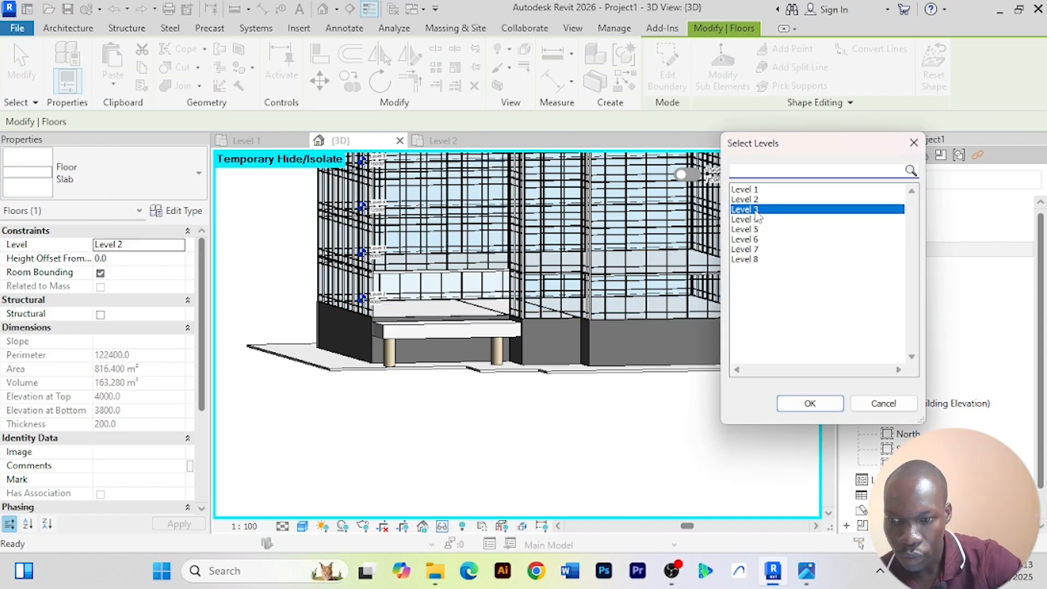
left_click(754, 260, "shift")
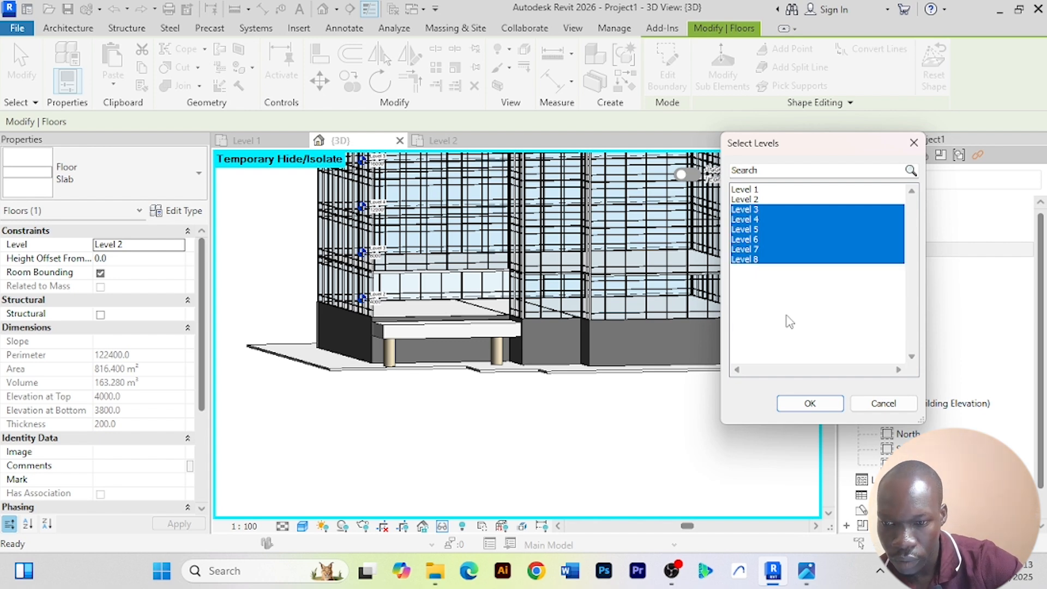
left_click(799, 406)
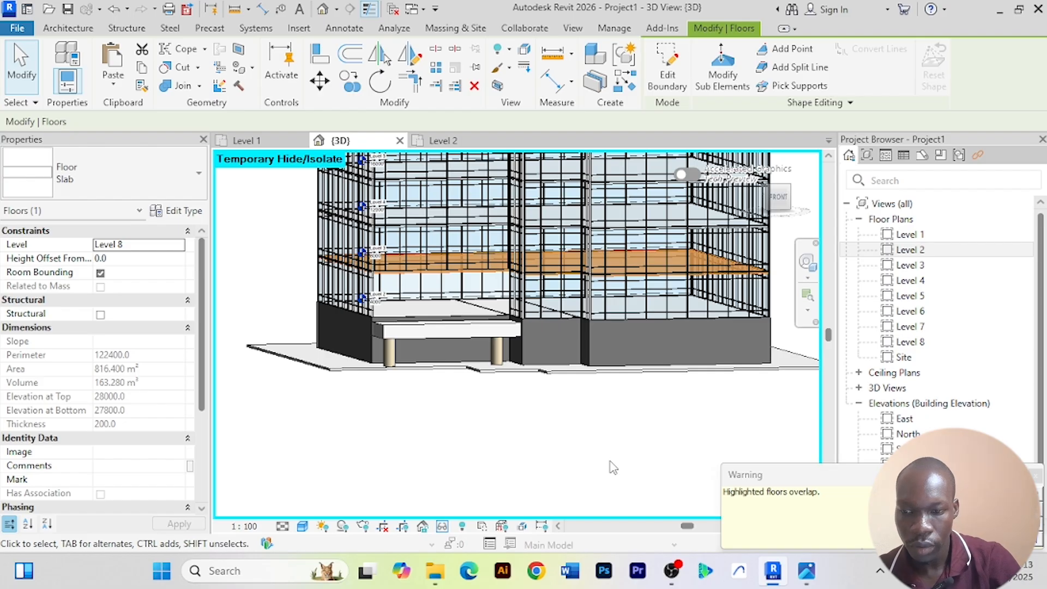
scroll(546, 399, "down", 3)
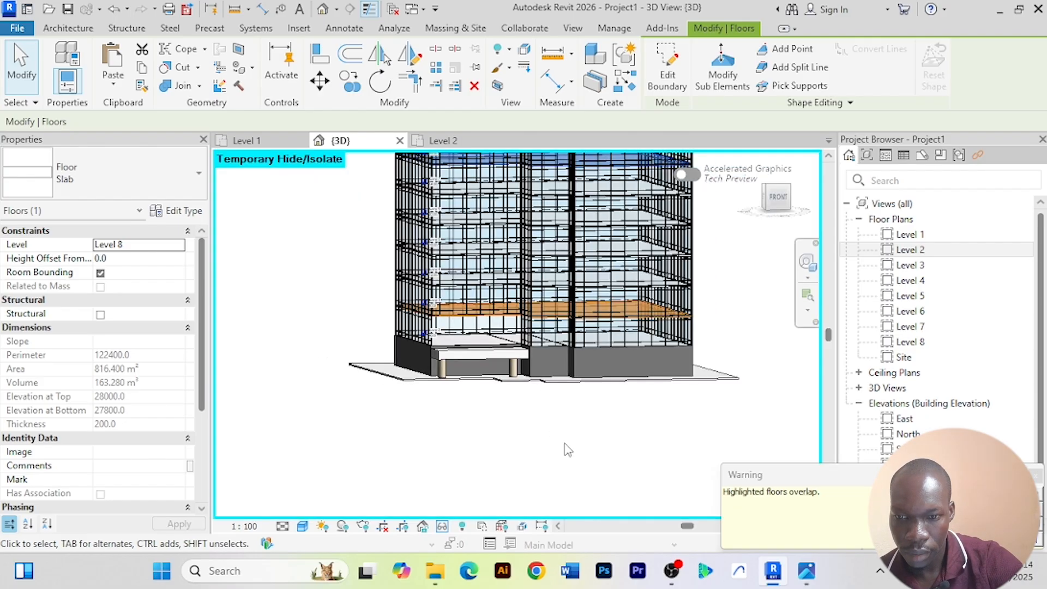
scroll(556, 455, "down", 3)
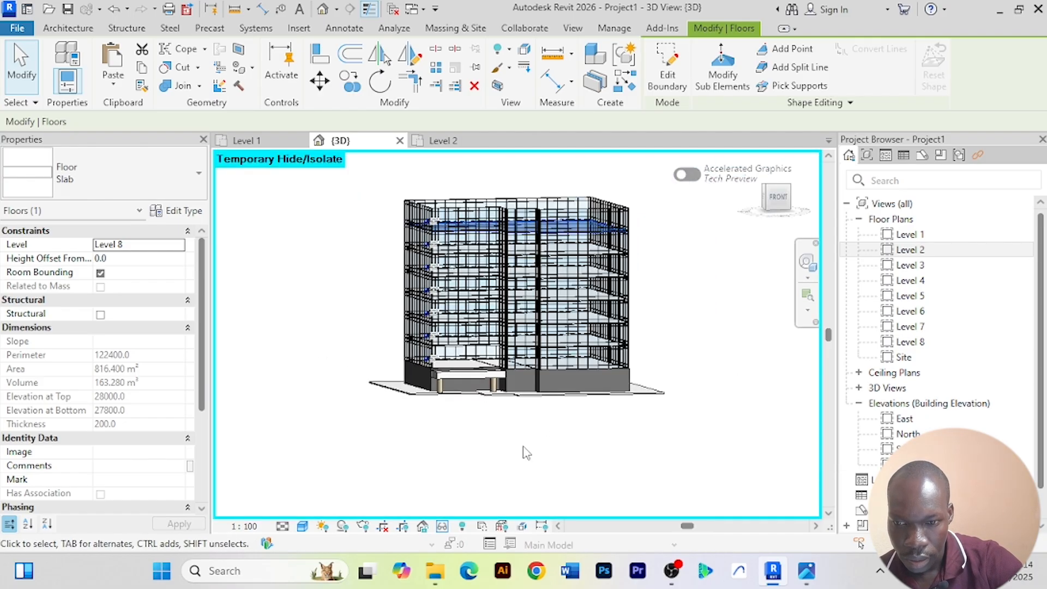
scroll(527, 441, "up", 5)
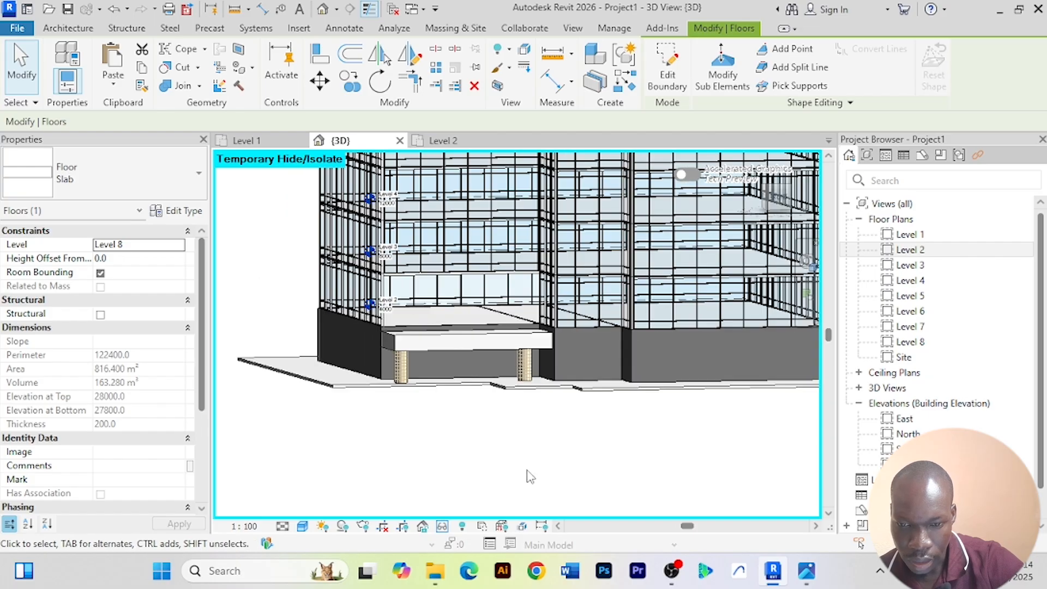
Reset the temporary hide/isolate in the 3D view to restore the glazing wall above the entrance canopy
left_click(443, 526)
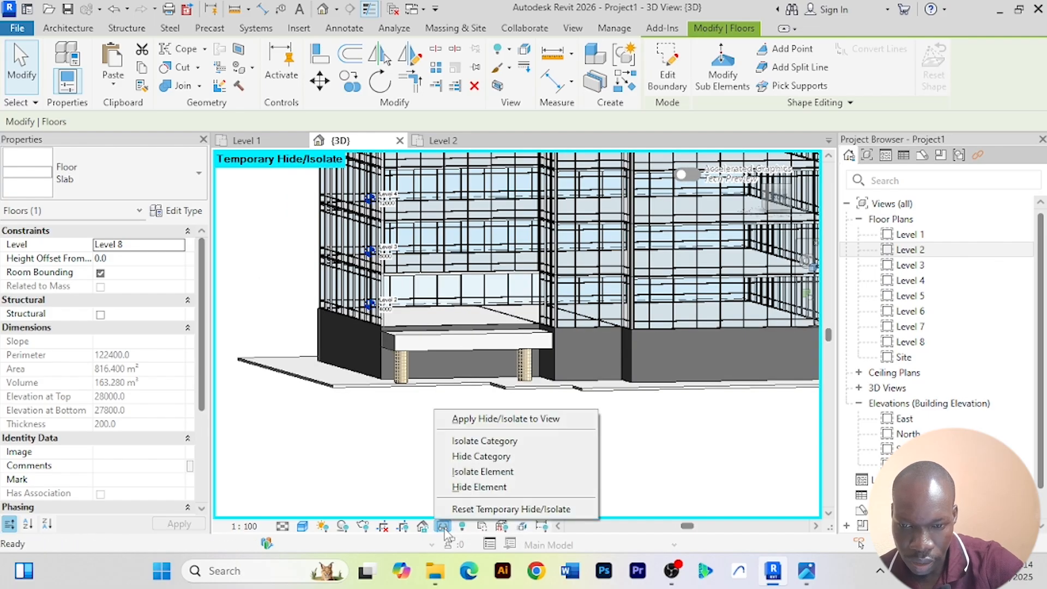
left_click(497, 509)
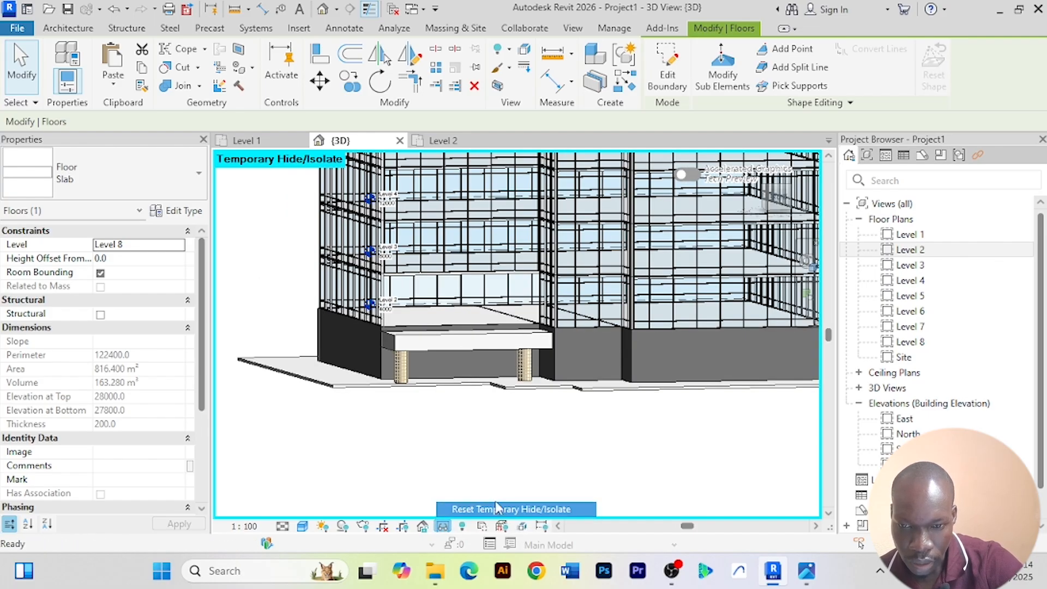
left_click(515, 473)
scroll(507, 478, "down", 2)
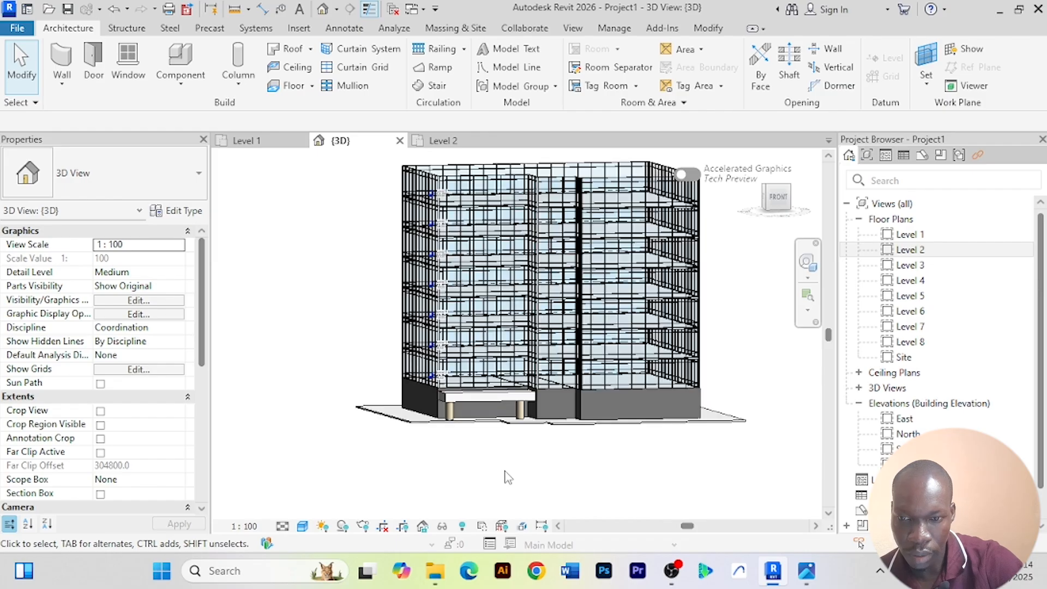
scroll(517, 301, "up", 3)
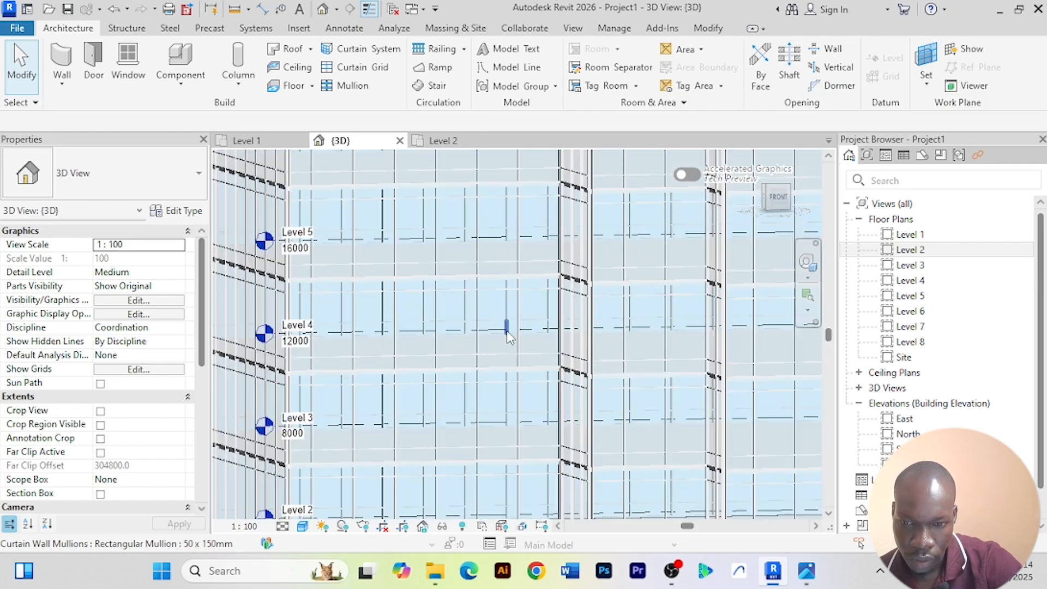
scroll(511, 328, "down", 4)
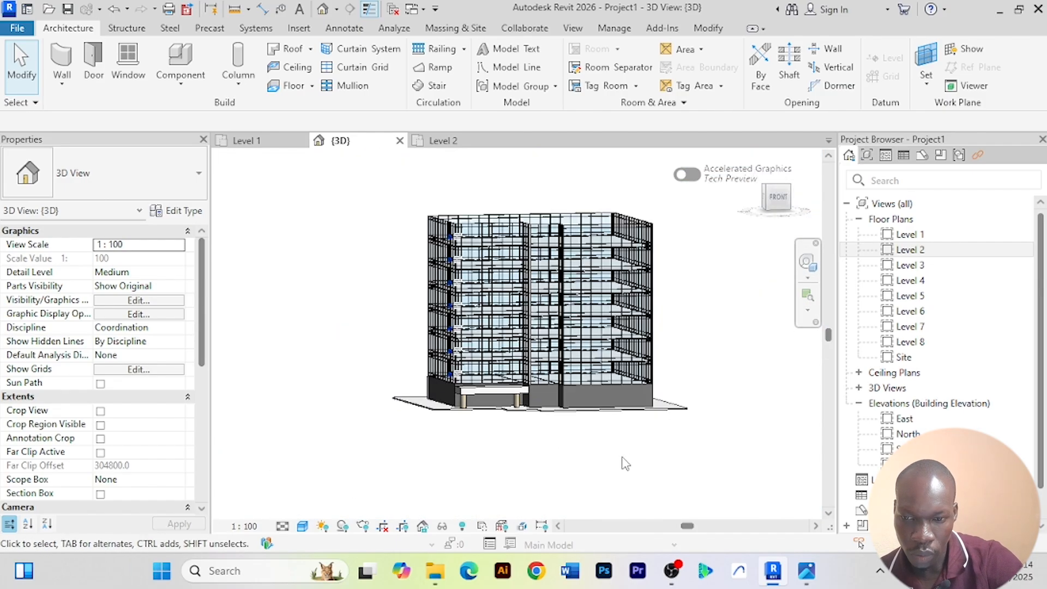
middle_click_drag(594, 470, 643, 491, "shift")
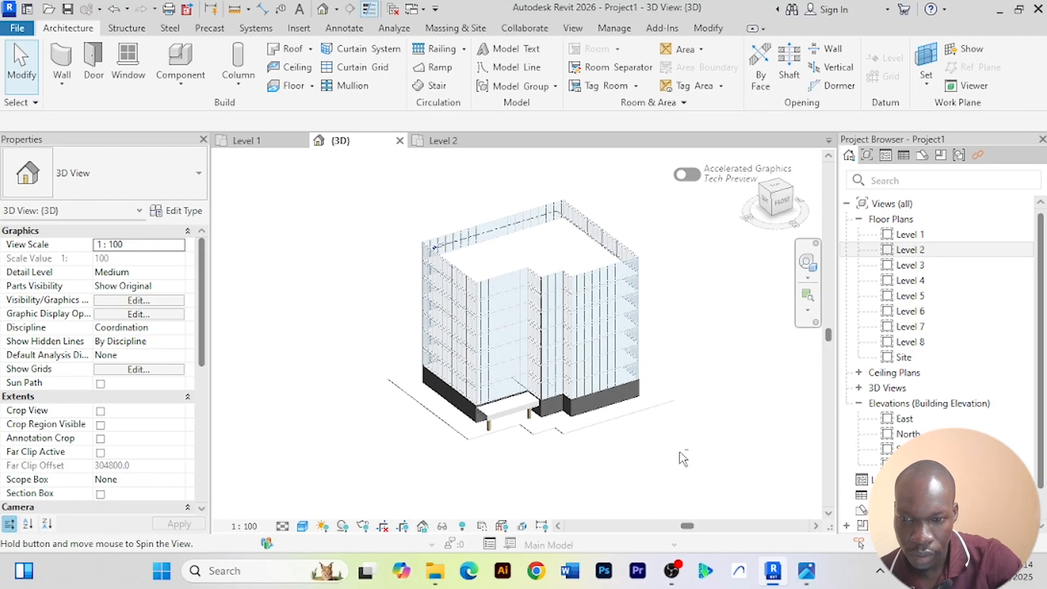
scroll(462, 266, "up", 5)
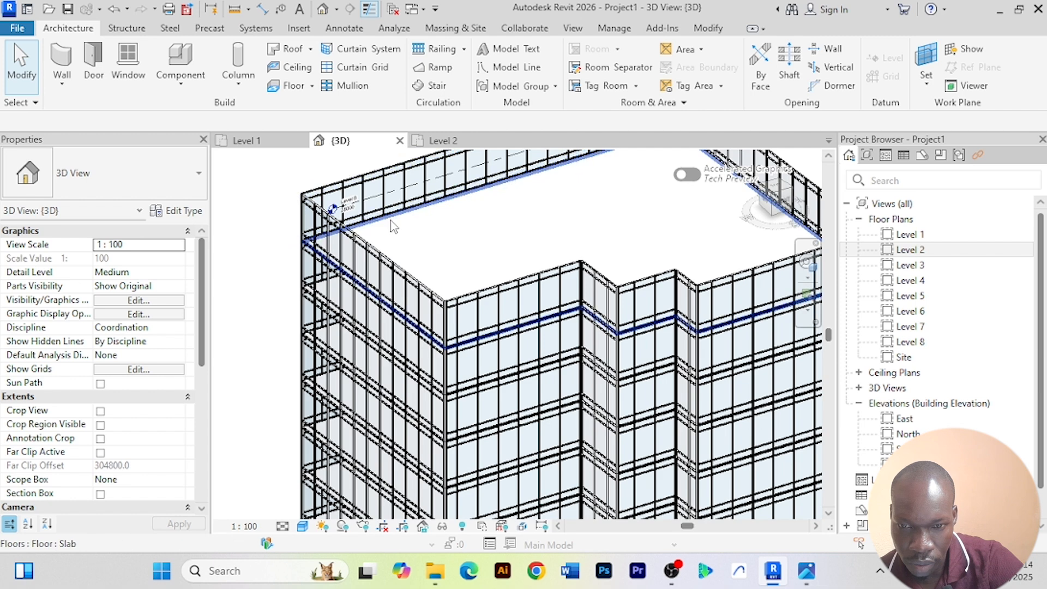
left_click(392, 223)
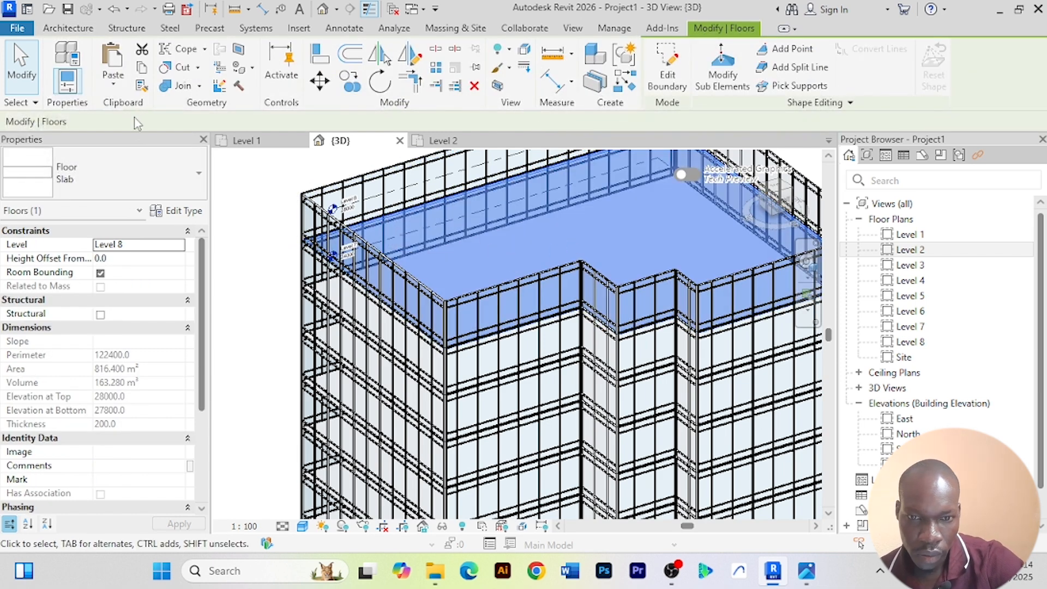
left_click(113, 86)
left_click(157, 146)
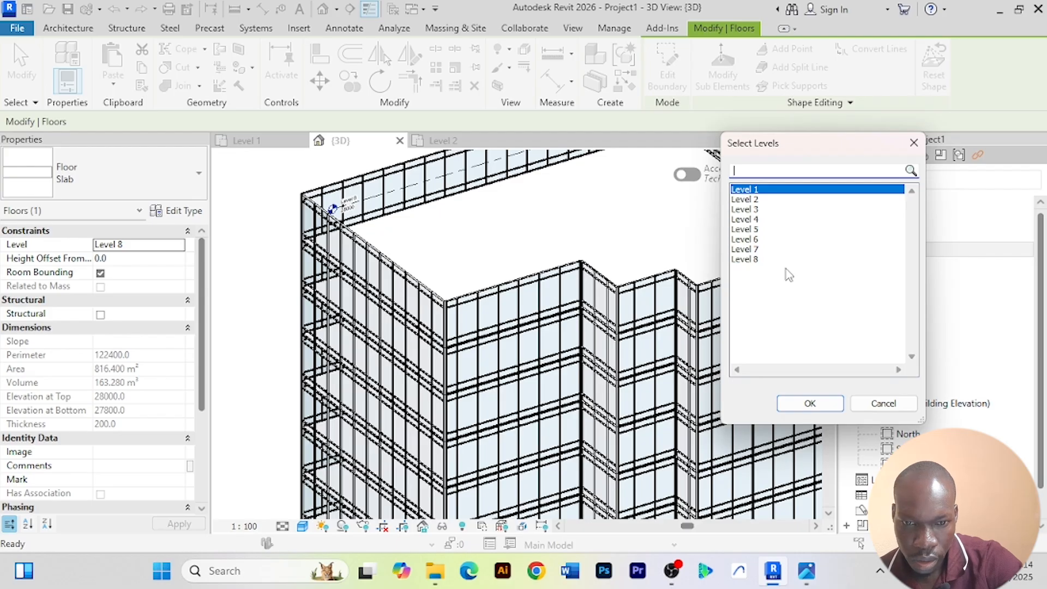
left_click(745, 260)
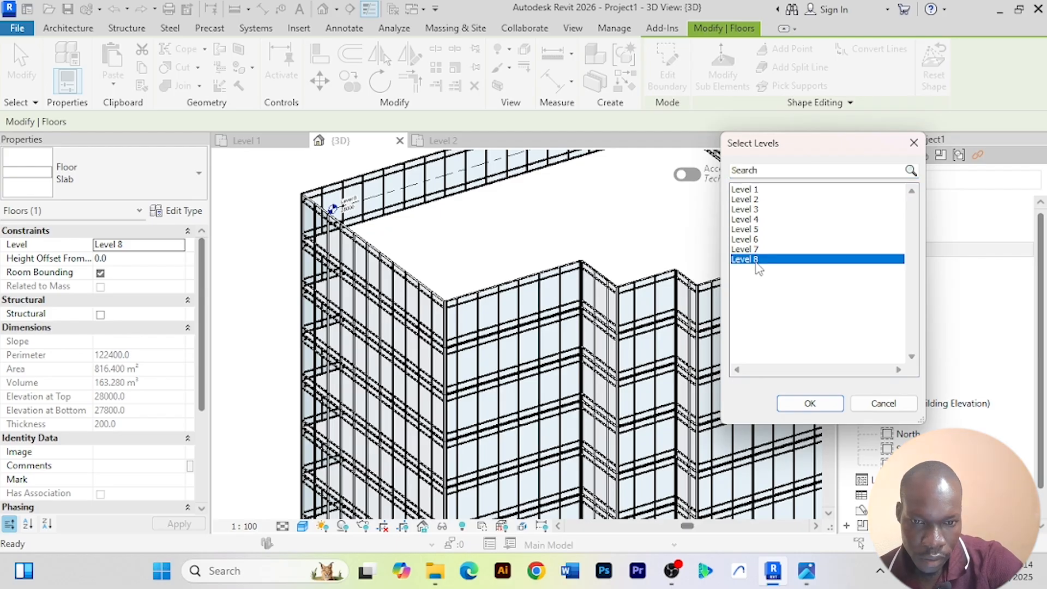
left_click(884, 405)
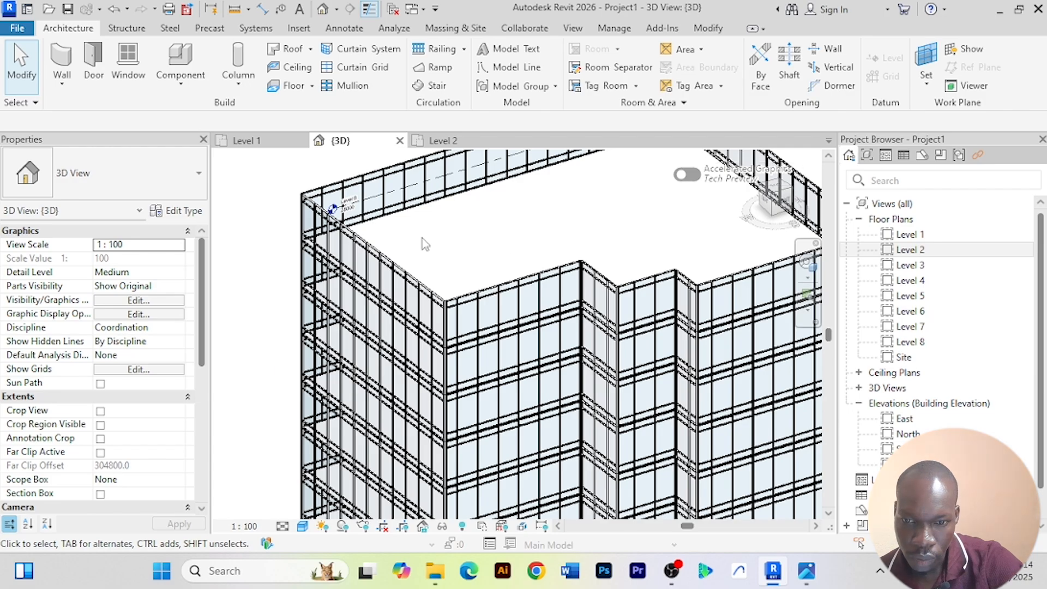
Copy the Level 8 floor slab, paste it aligned to Level 8, and set the copy's height offset from level to 4000 as the roof slab
left_click(383, 231)
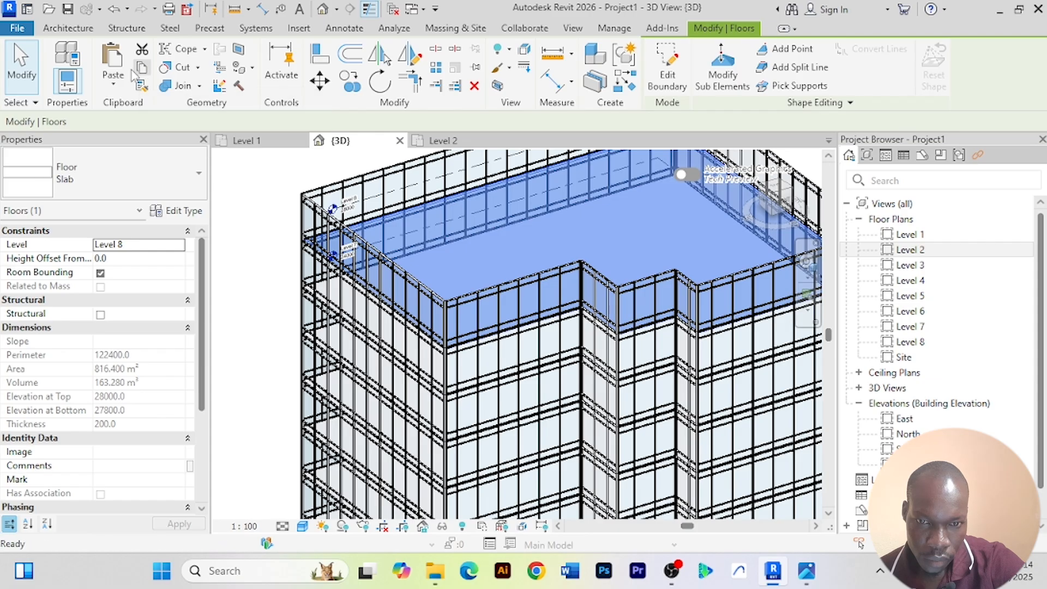
left_click(112, 90)
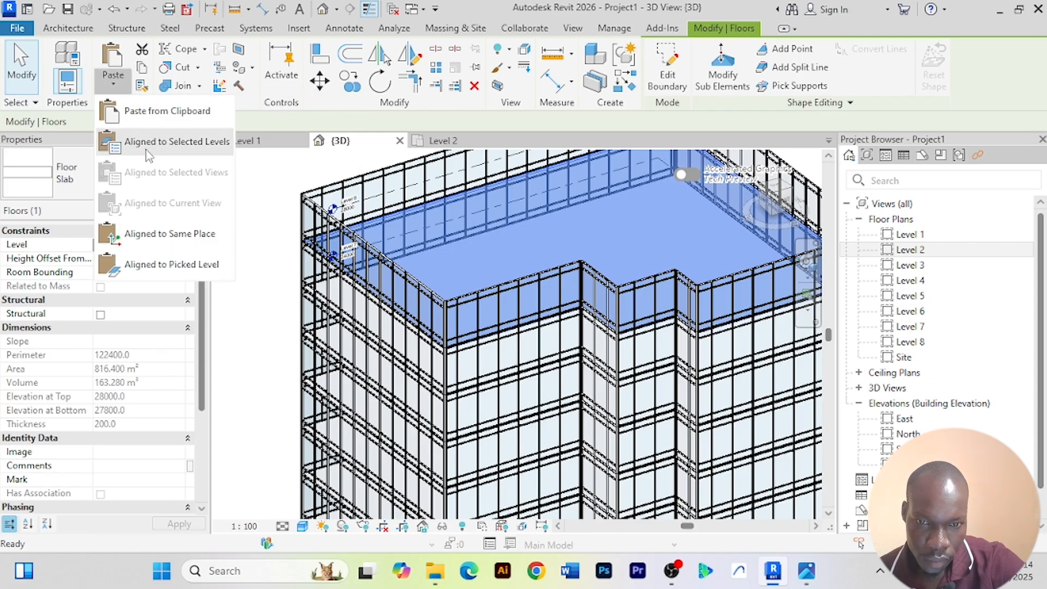
left_click(147, 153)
left_click(755, 260)
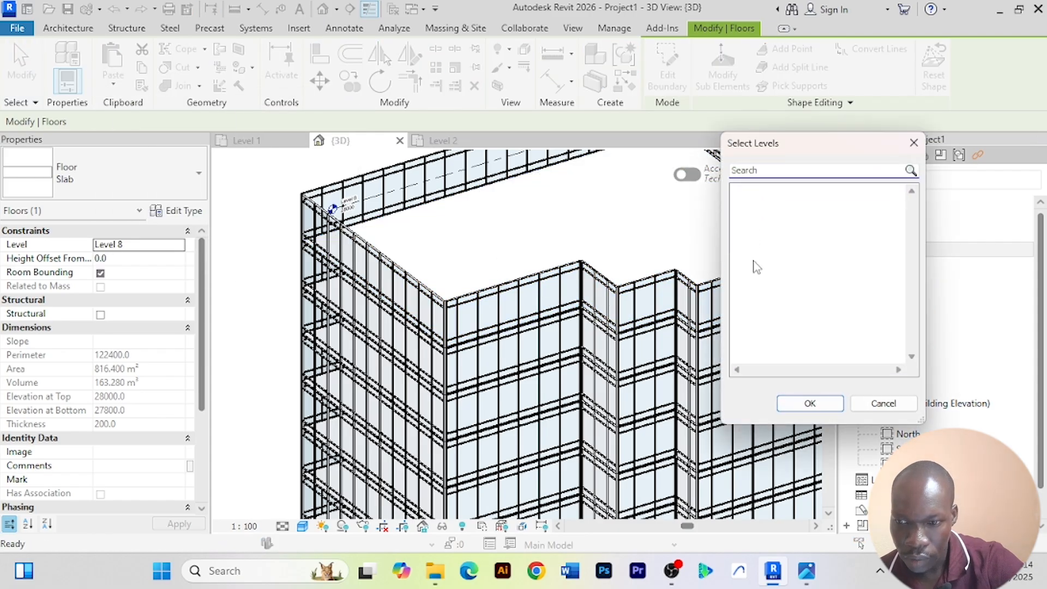
left_click(811, 404)
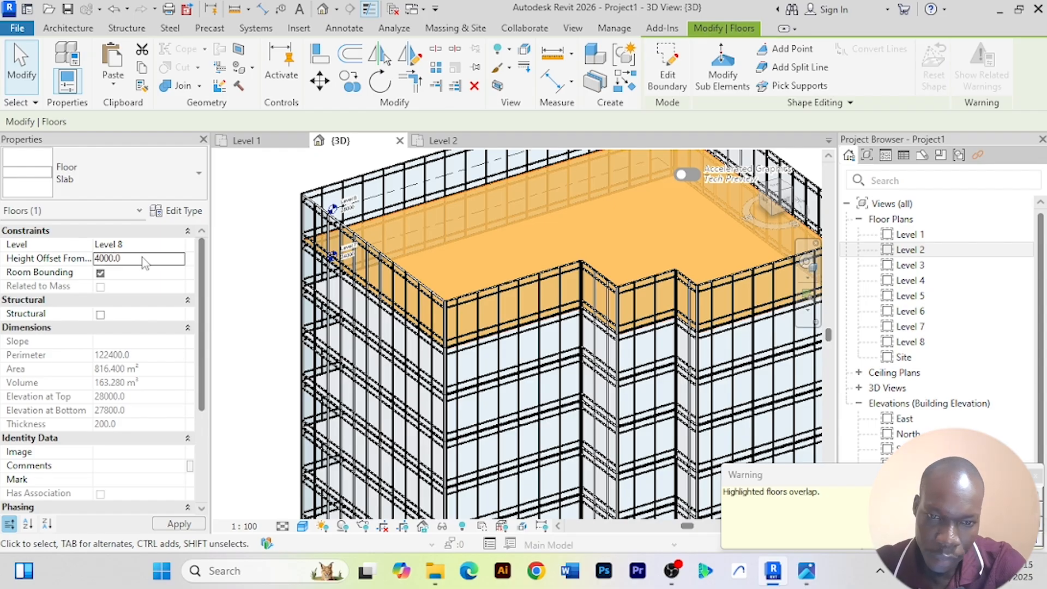
scroll(520, 280, "down", 5)
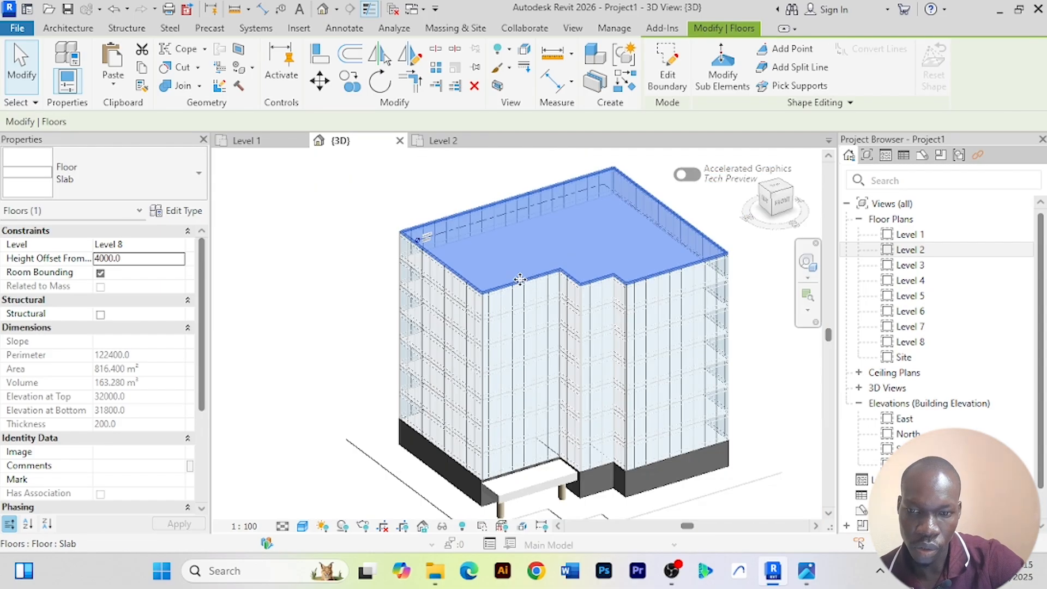
left_click(316, 239)
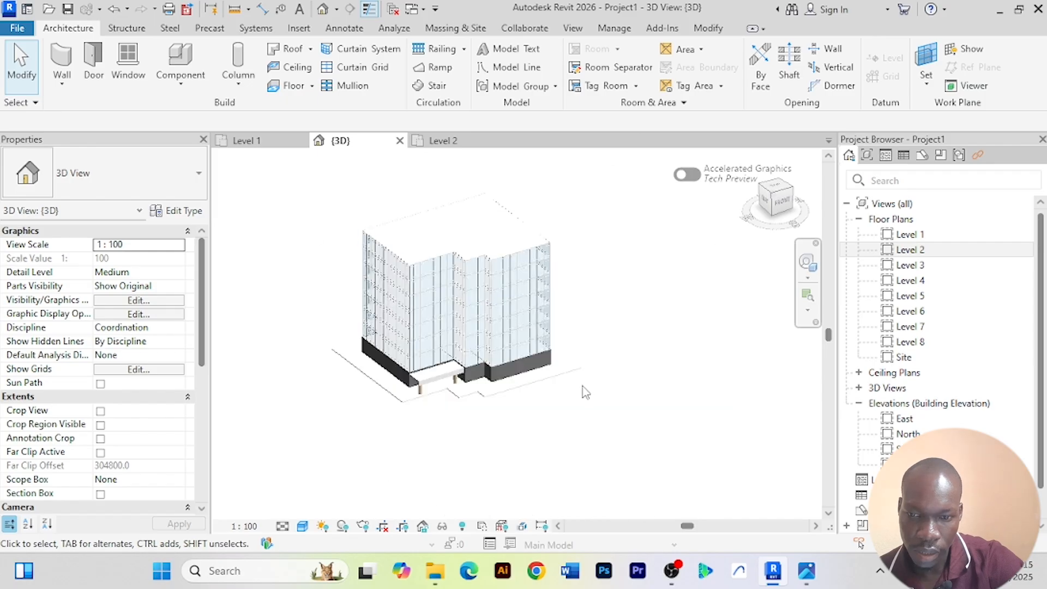
Examine the building from the front and the entrance corner in 3D, comparing its facade with the hospital reference image
middle_click_drag(602, 444, 493, 428, "shift")
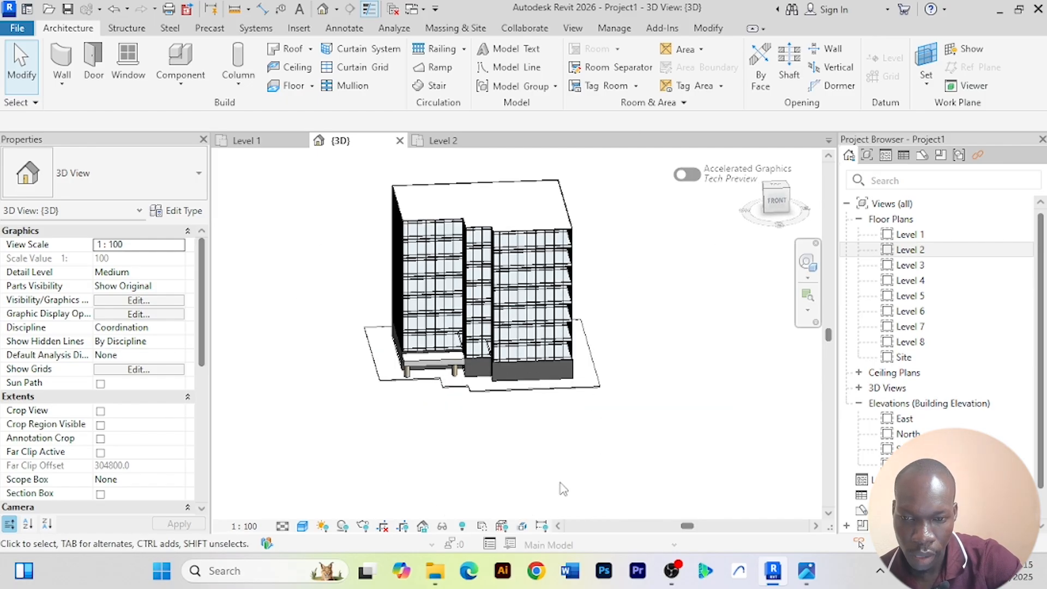
middle_click_drag(563, 473, 557, 426, "shift")
scroll(492, 428, "up", 2)
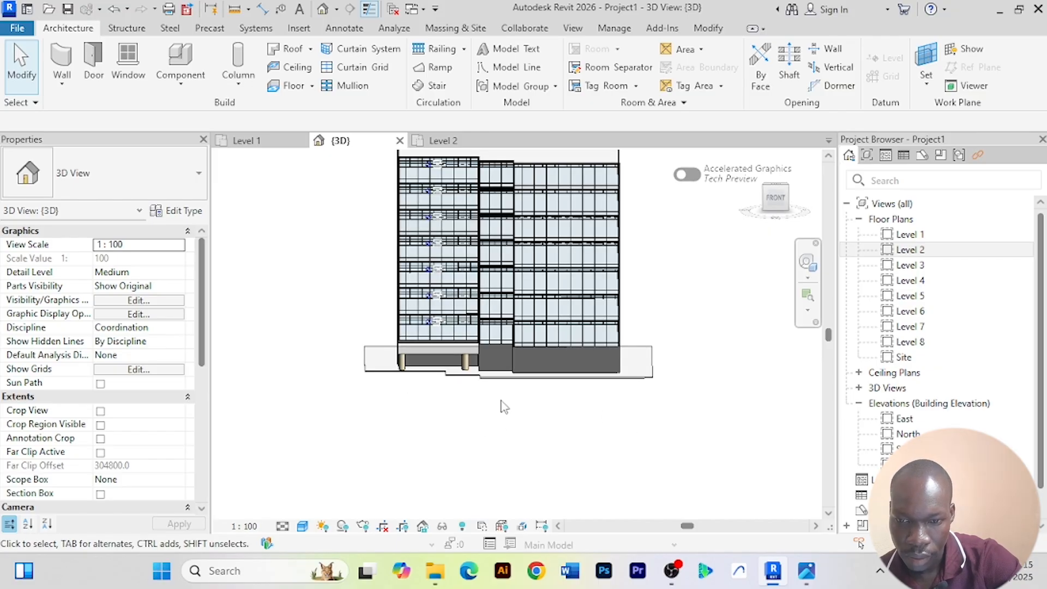
scroll(503, 407, "up", 3)
scroll(393, 404, "down", 2)
middle_click_drag(396, 413, 541, 450, "shift")
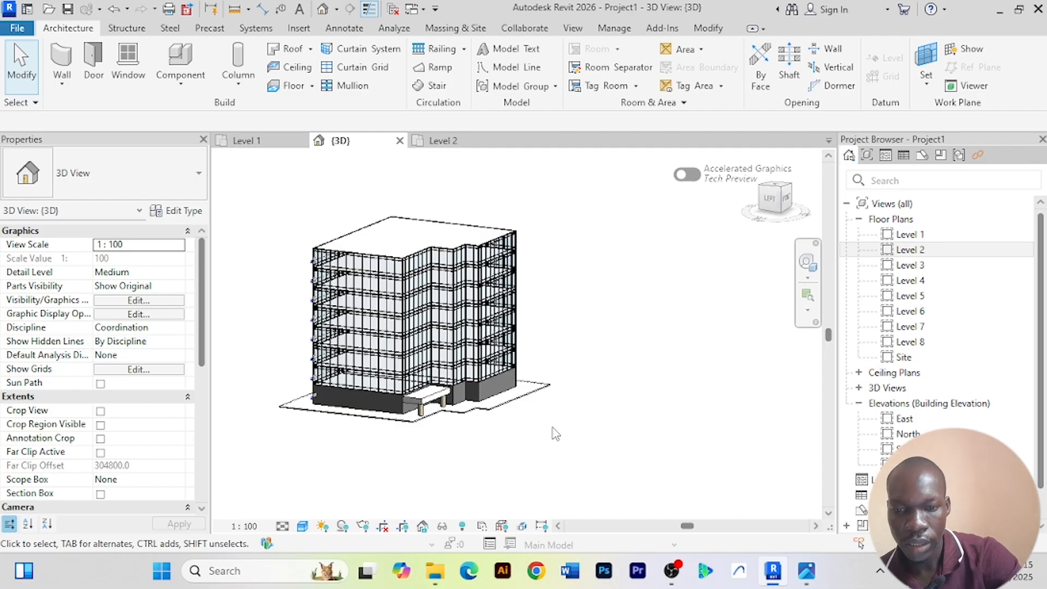
key("alt+Tab")
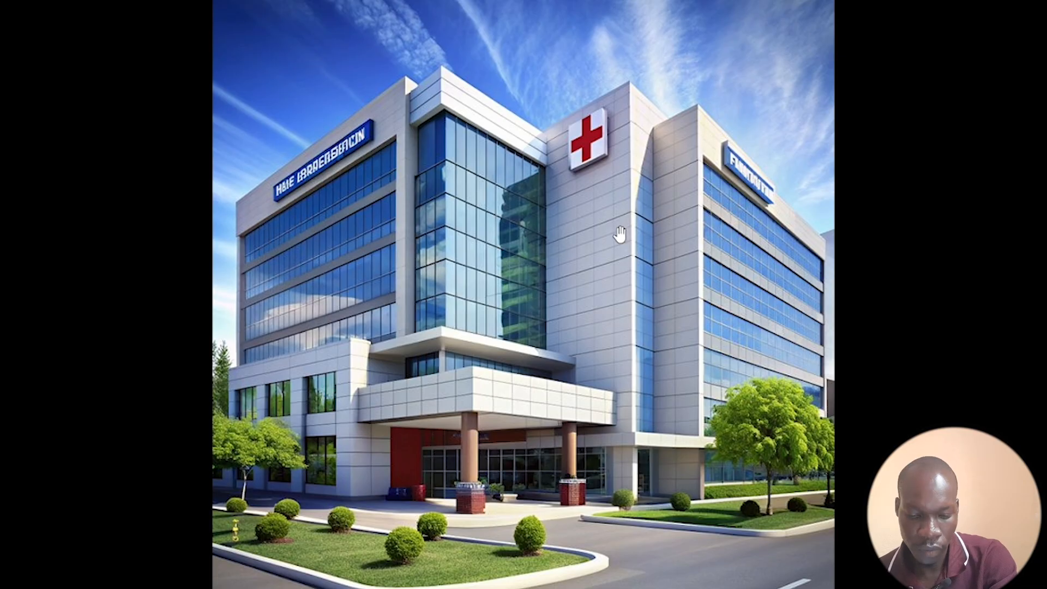
key("alt+Tab")
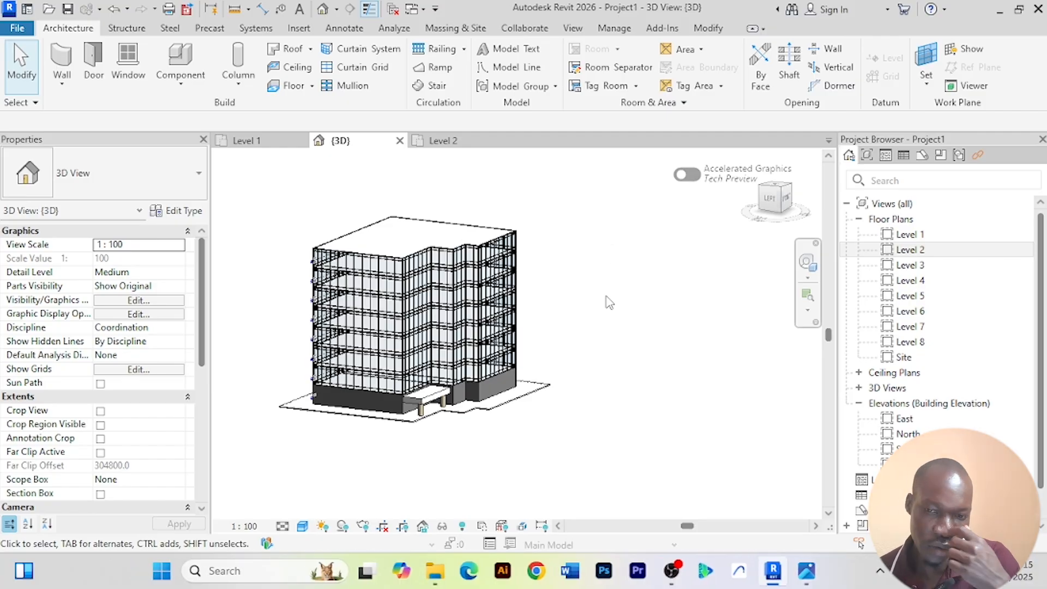
middle_click_drag(605, 299, 672, 332, "shift")
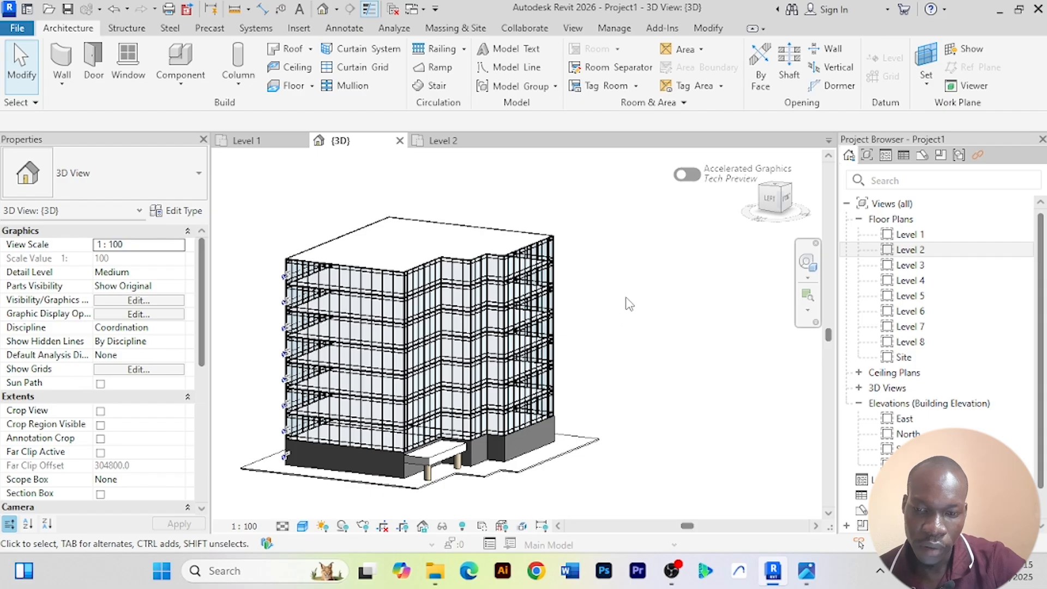
middle_click_drag(626, 295, 619, 367, "shift")
scroll(621, 365, "up", 3)
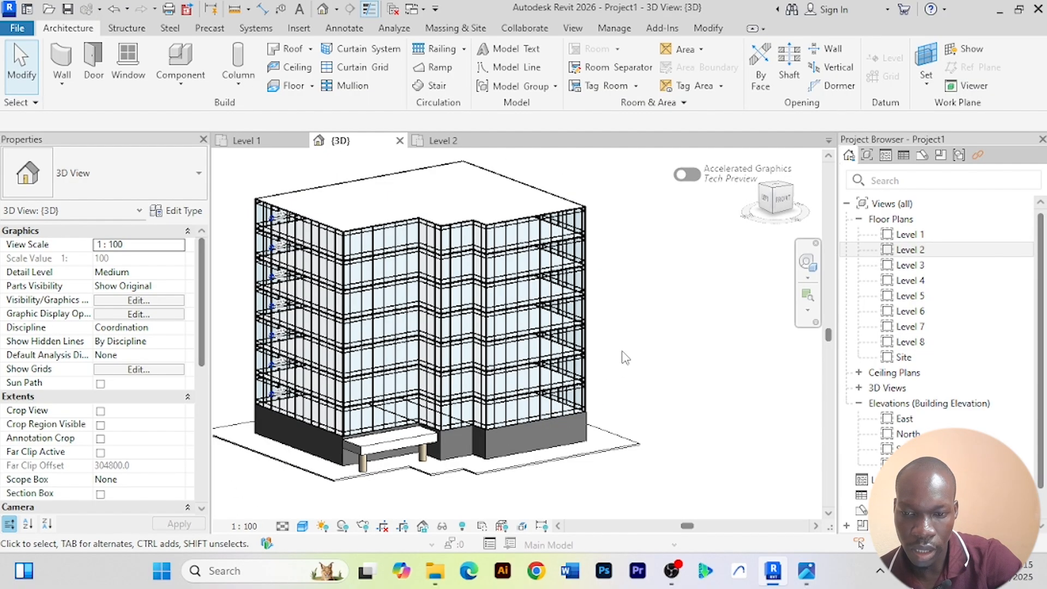